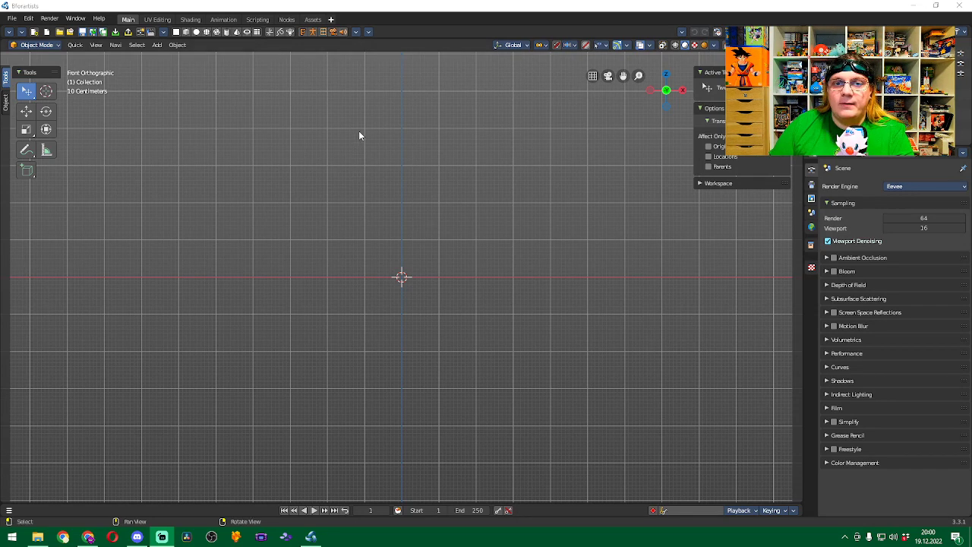
Add a 2 m cube to the empty scene and show its Item-tab transform and dimensions.
left_click(439, 6)
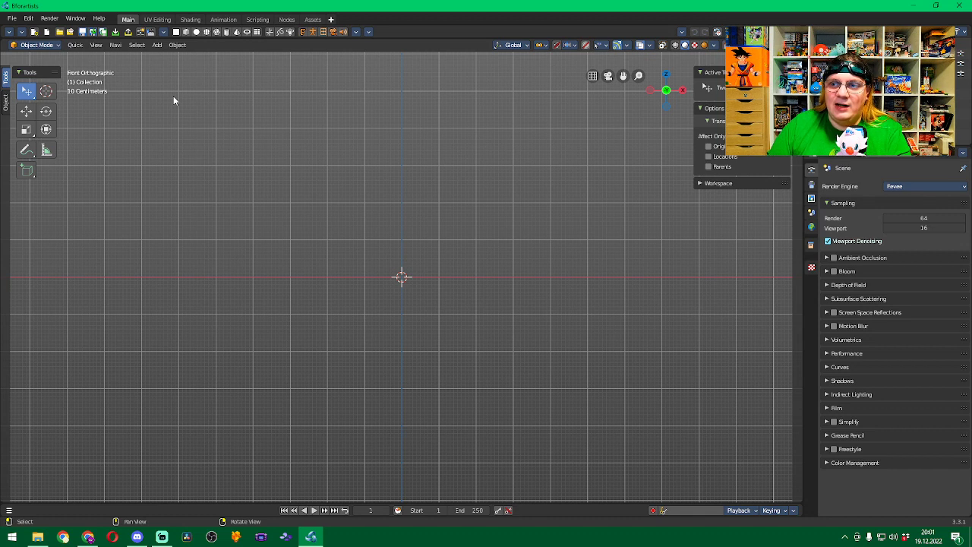
left_click(186, 32)
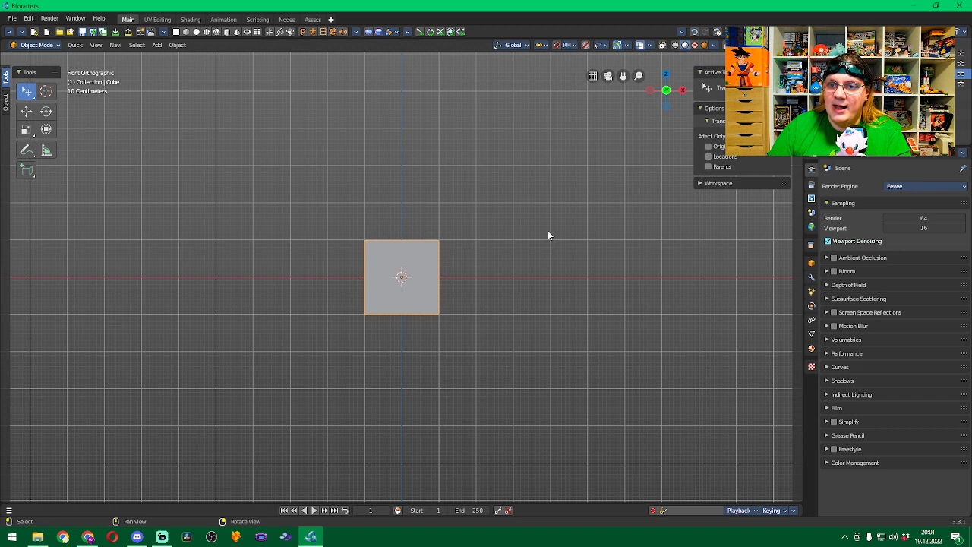
left_click(786, 85)
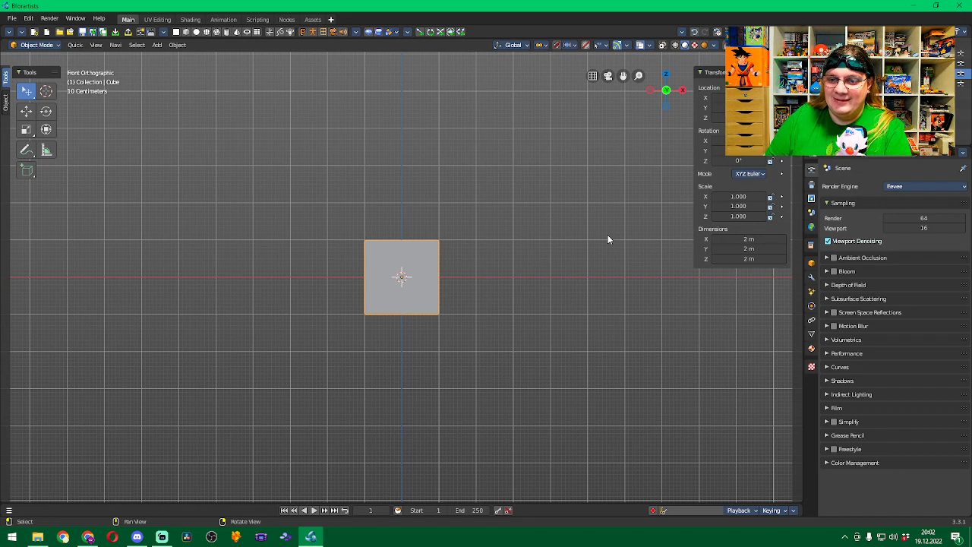
Set the cube's X dimension to 0.8 m and Y to 0.3 m, making a 0.8 × 0.3 × 2 m slab.
left_click(743, 239)
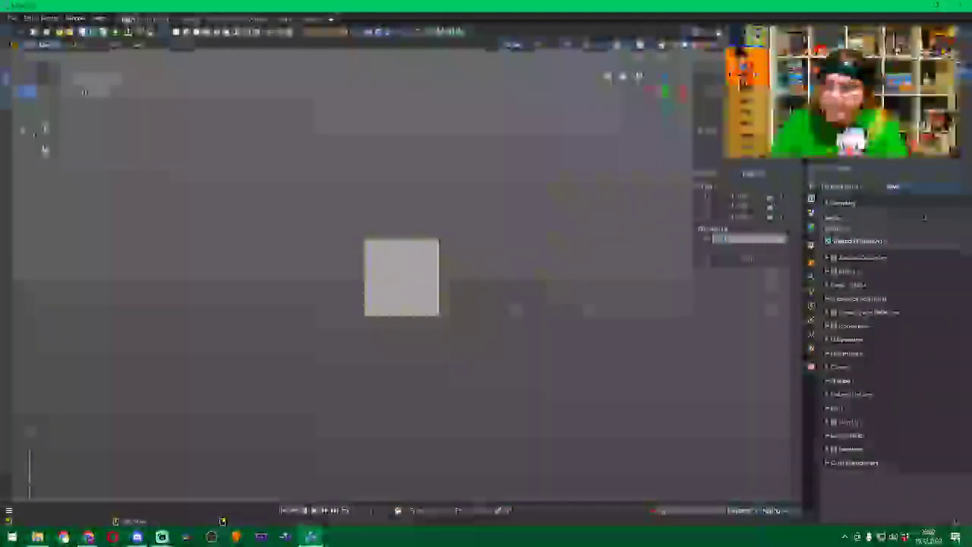
key("Return")
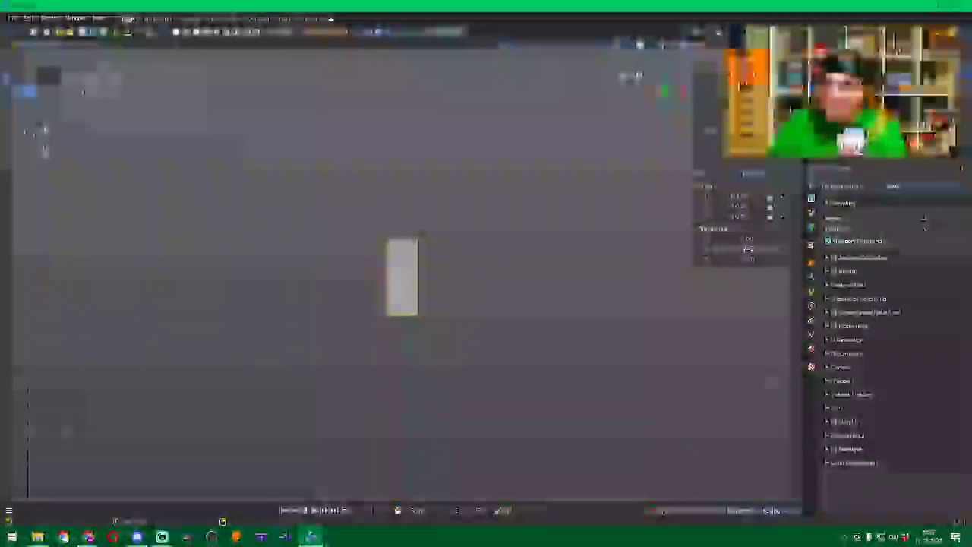
double_click(748, 248)
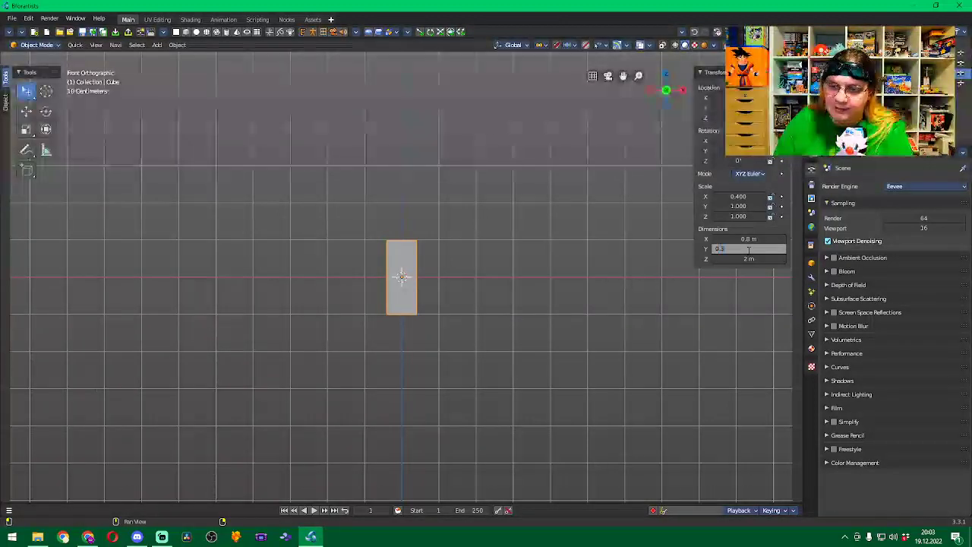
type("0.3")
key("Return")
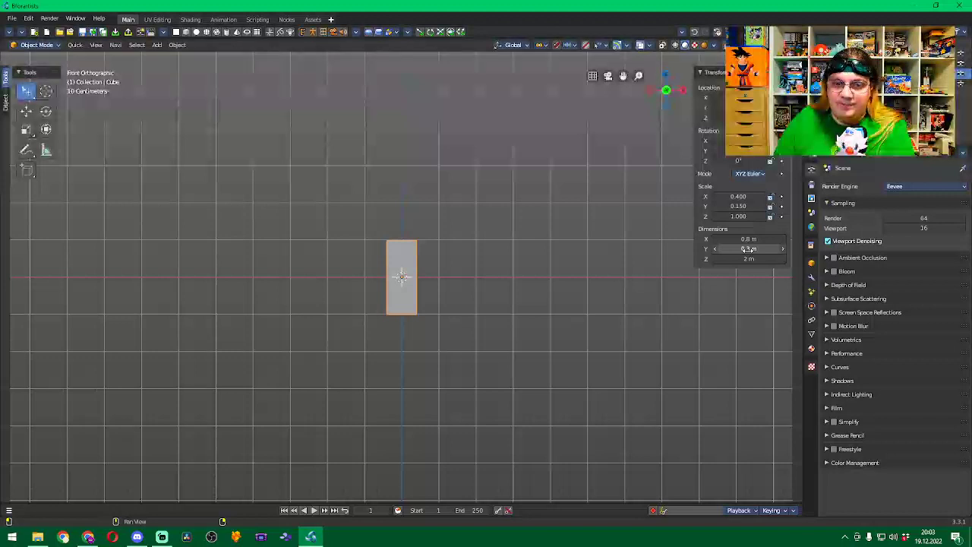
middle_click_drag(480, 289, 573, 278)
In front orthographic view, set the box's Location Z to 1 m.
left_click(720, 46)
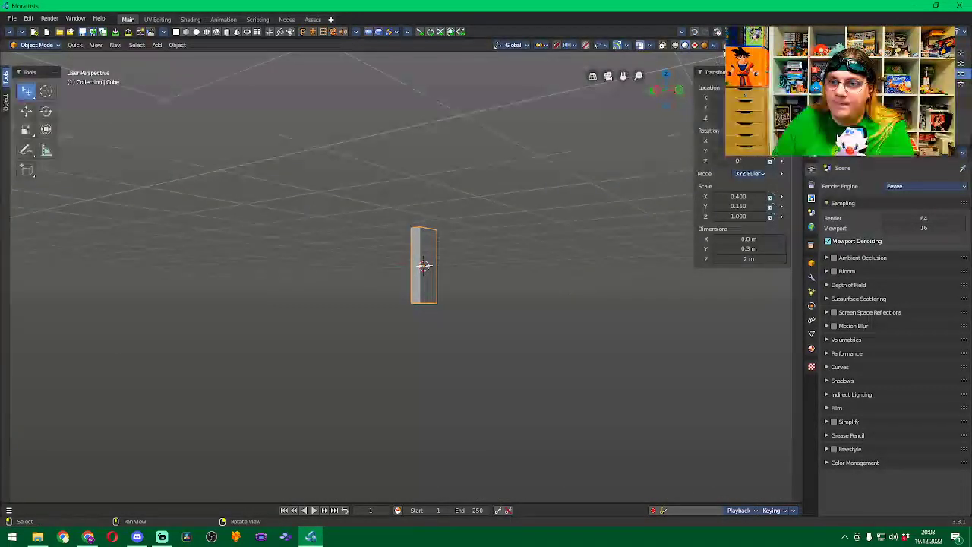
left_click(666, 91)
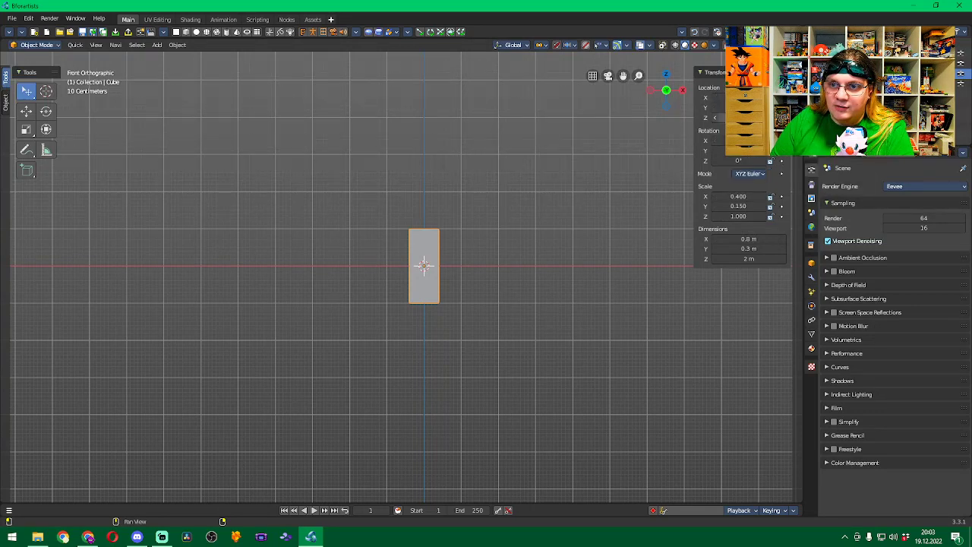
left_click(717, 117)
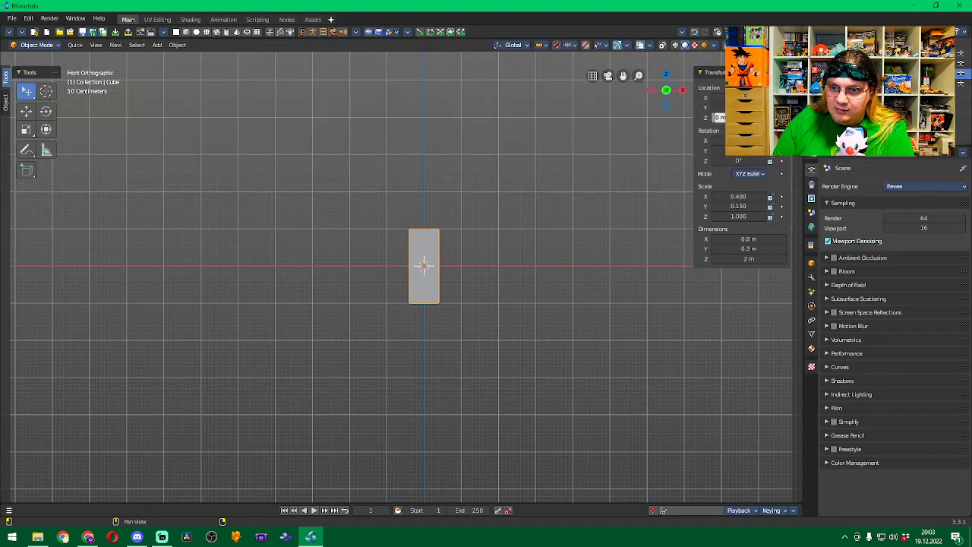
type("1")
key("Return")
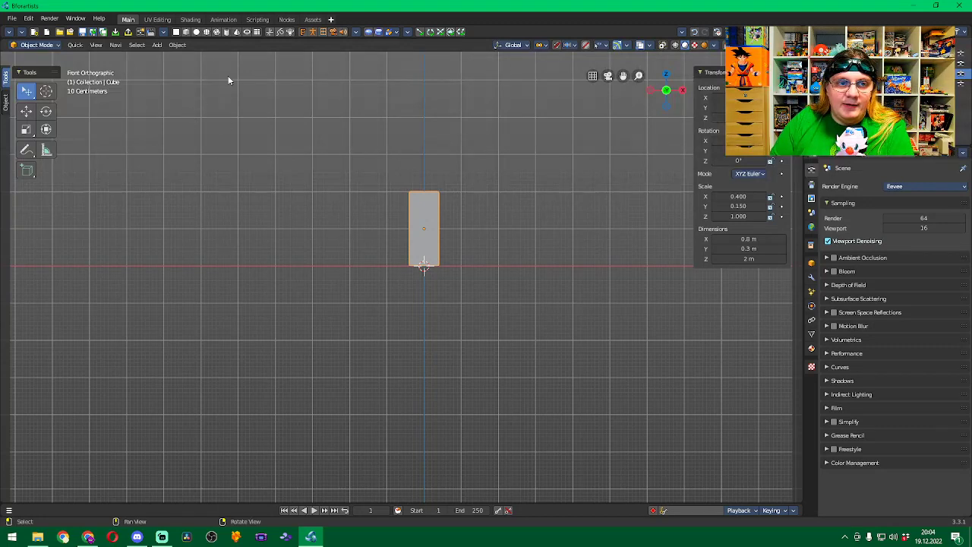
Apply the box's scale so it reads 1.000 on every axis.
left_click(176, 45)
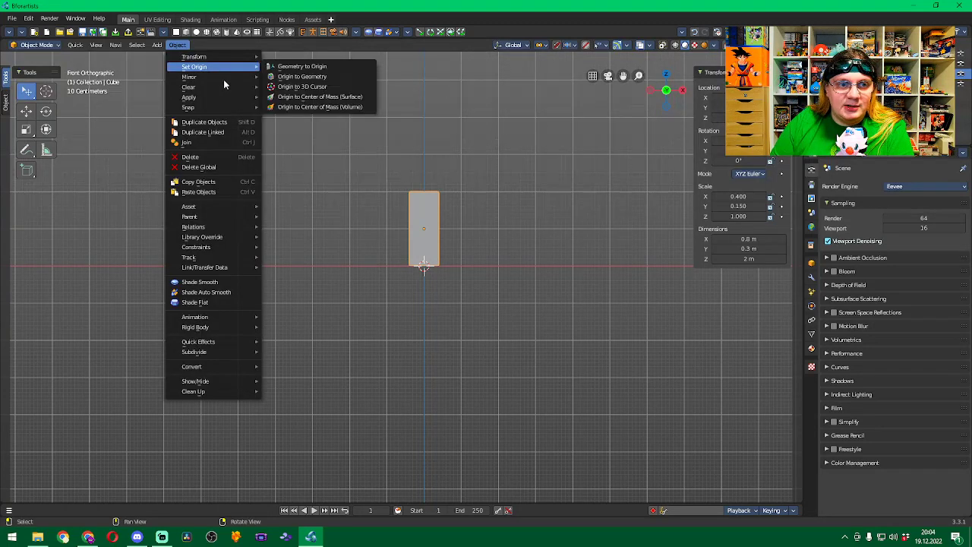
mouse_move(226, 97)
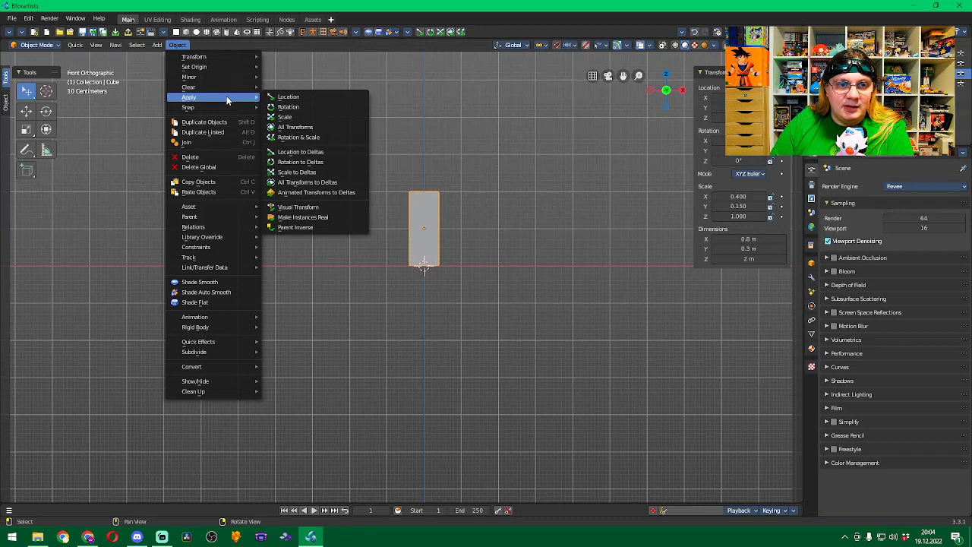
left_click(311, 117)
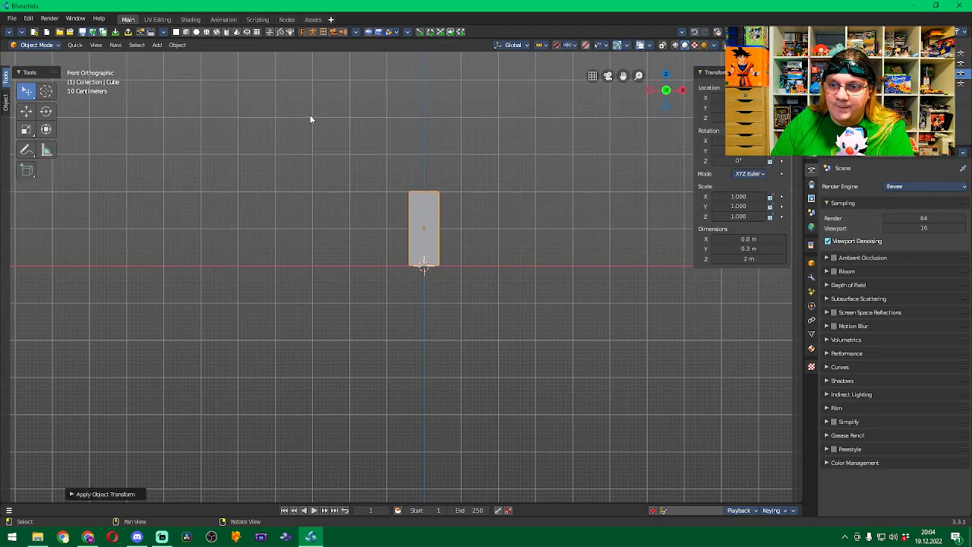
scroll(436, 214, "up", 7)
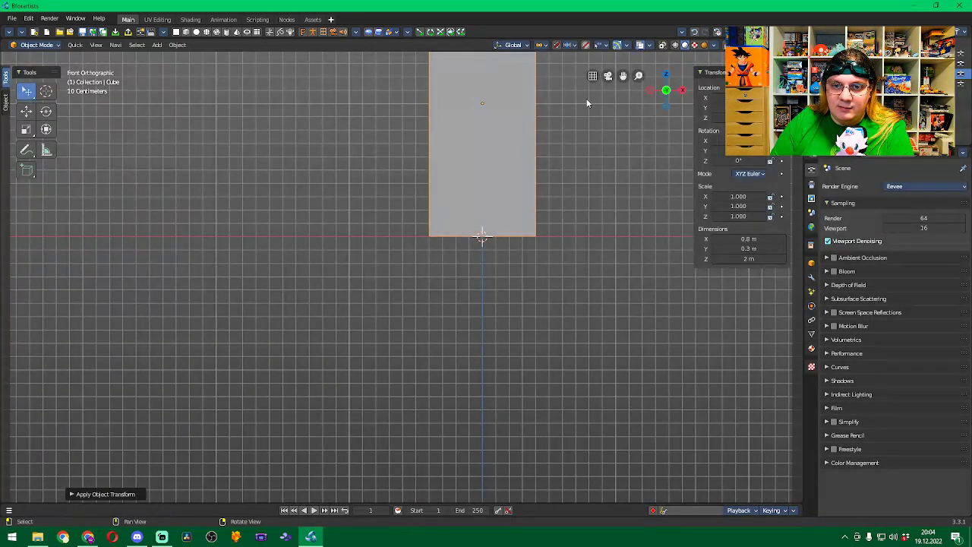
middle_click_drag(586, 102, 536, 229, "shift")
scroll(432, 166, "up", 1)
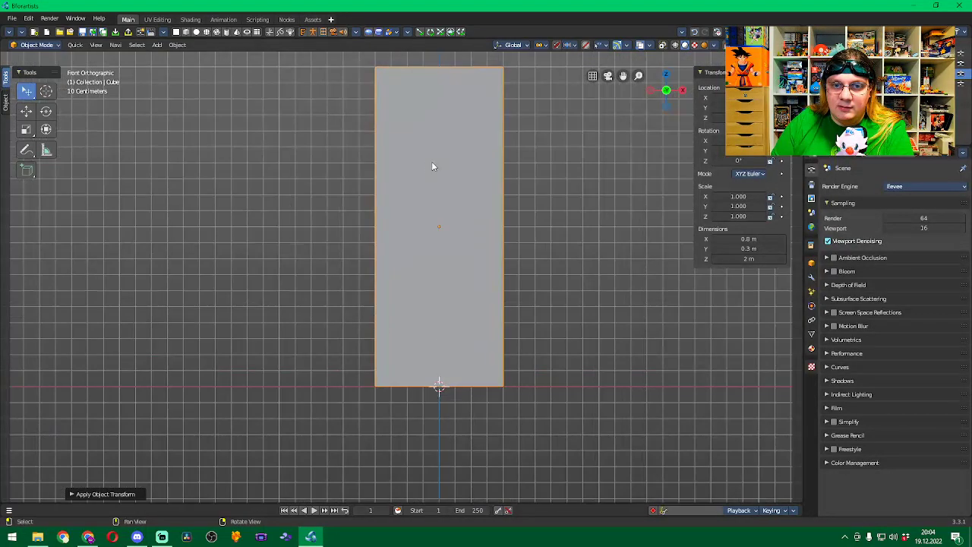
middle_click_drag(589, 147, 563, 168, "shift")
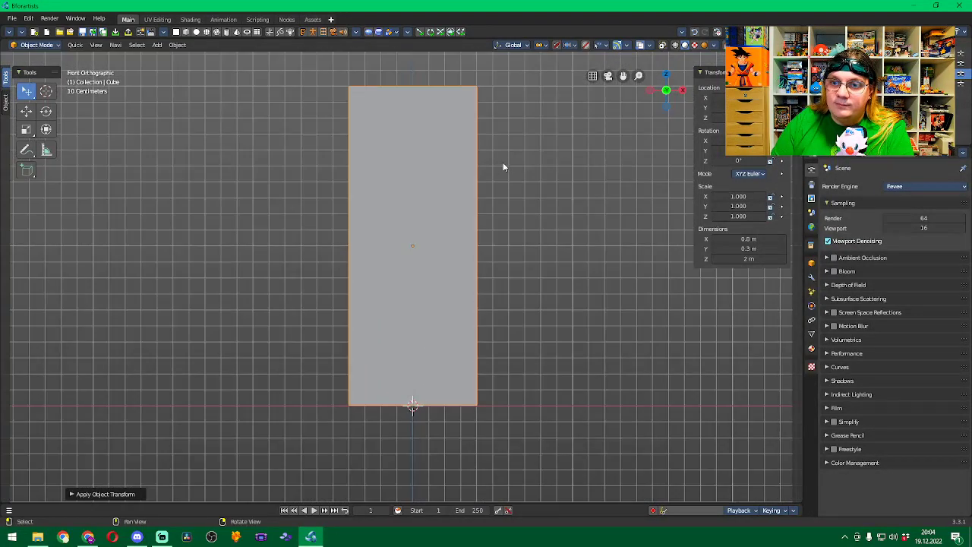
Apply the box's location, moving its origin to the world origin.
left_click(176, 45)
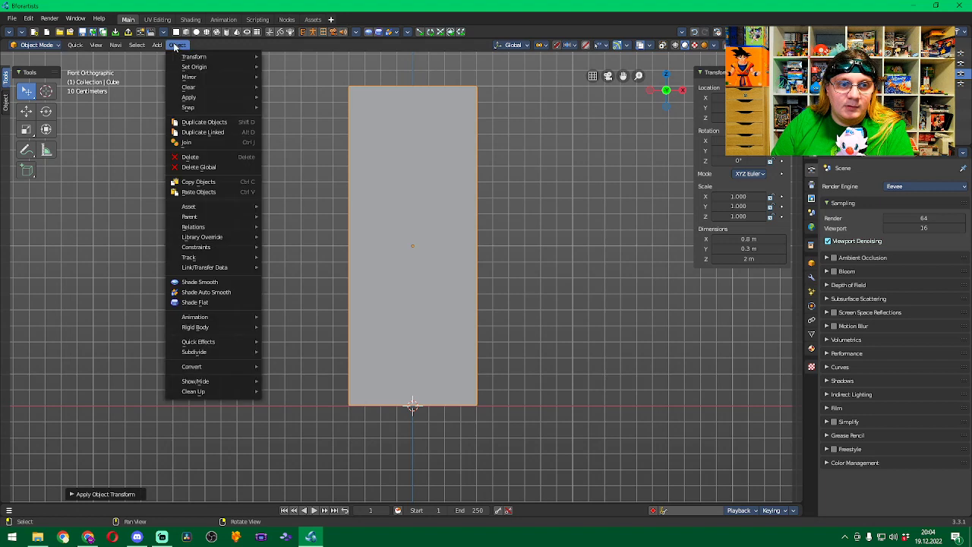
mouse_move(233, 101)
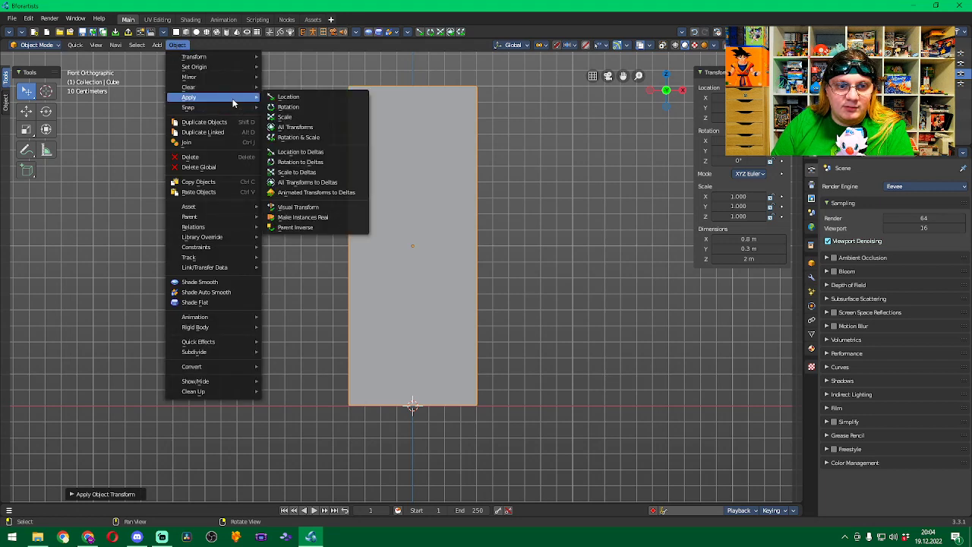
left_click(318, 101)
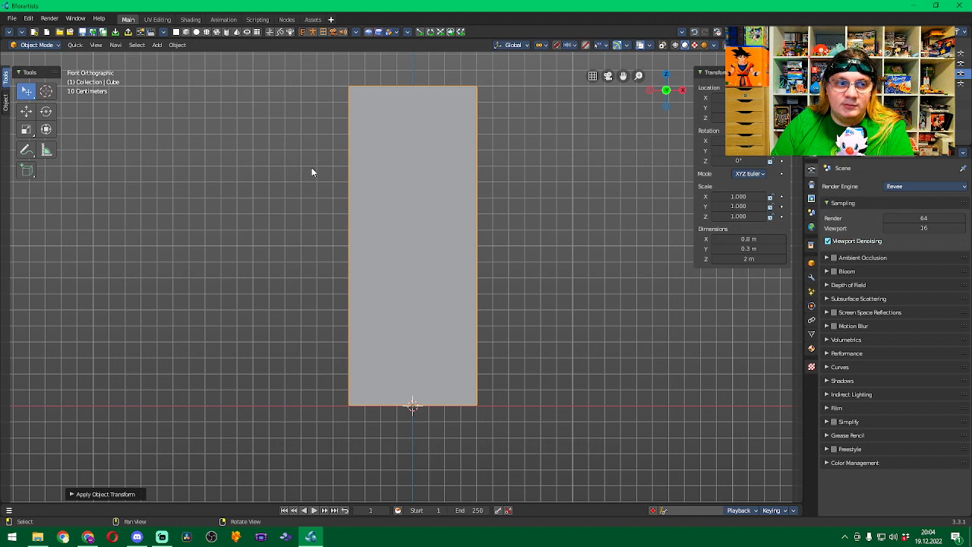
Switch the box from Object Mode into Edit Mode.
left_click(57, 47)
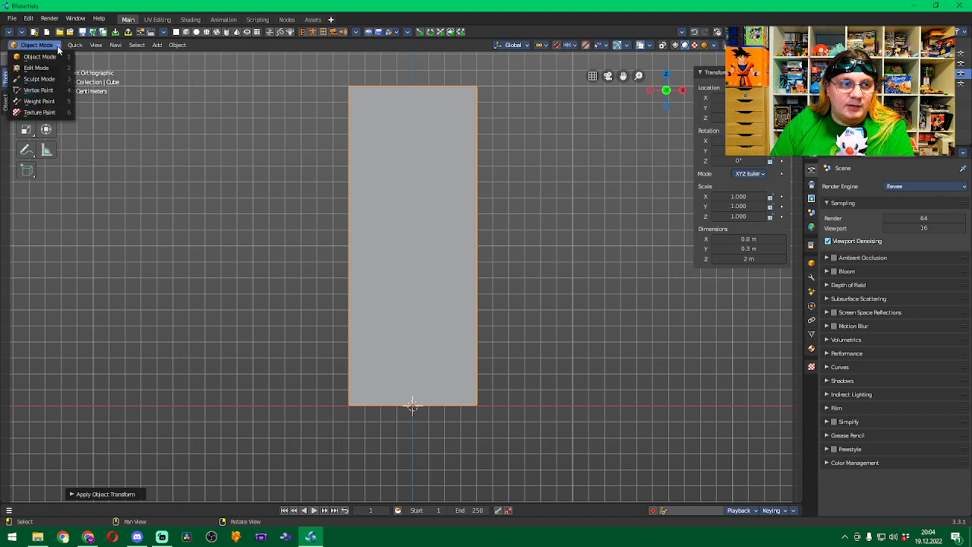
left_click(42, 70)
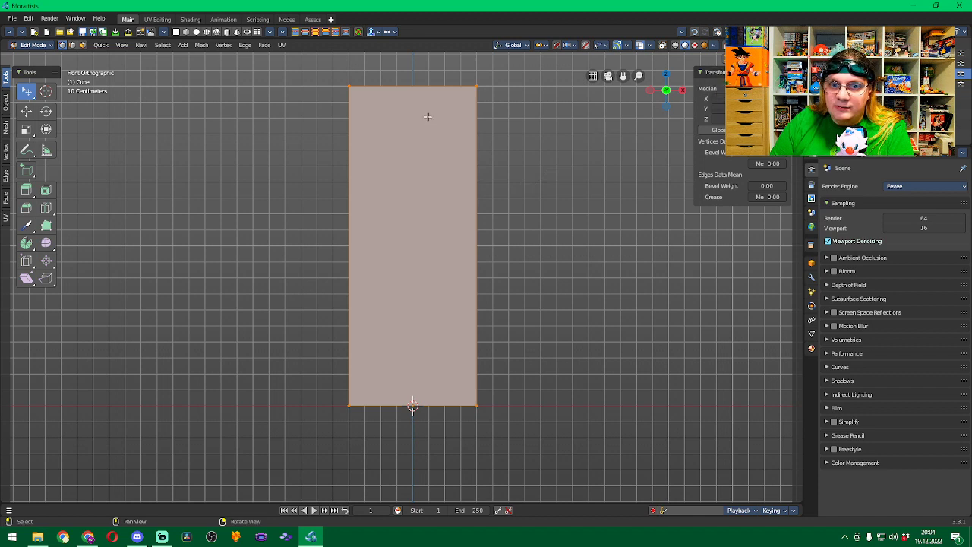
scroll(425, 113, "up", 1)
scroll(443, 106, "down", 1)
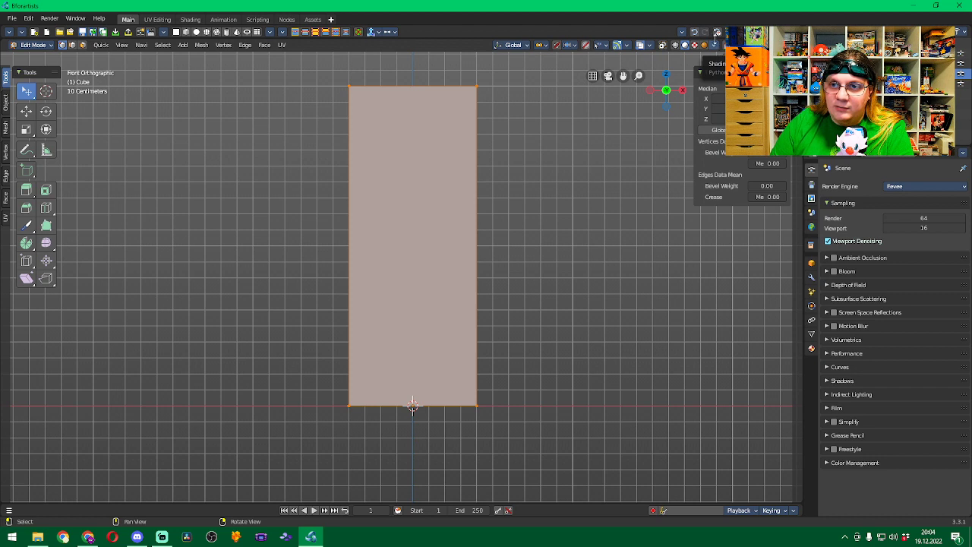
Look through the header's toolbar, snapping, viewport shading and view alignment options.
left_click(683, 34)
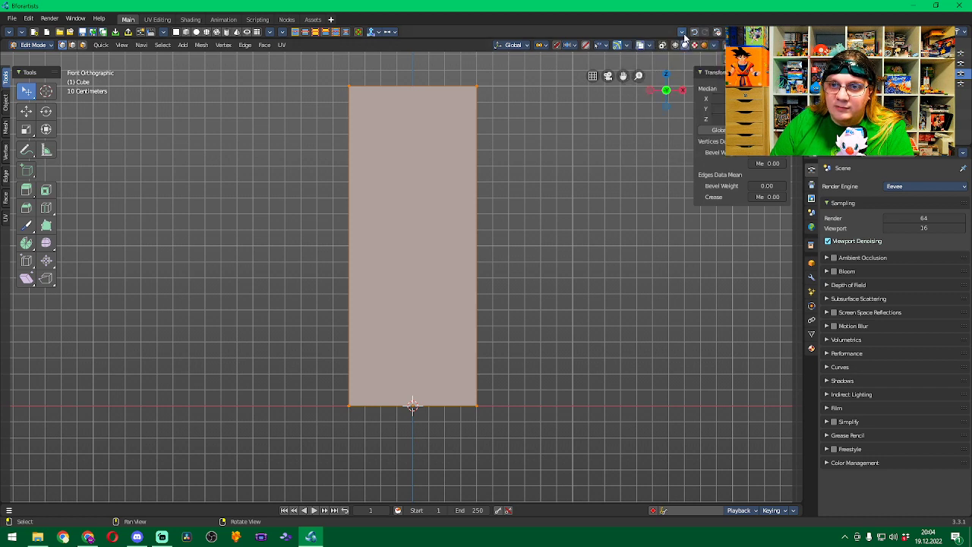
left_click(574, 47)
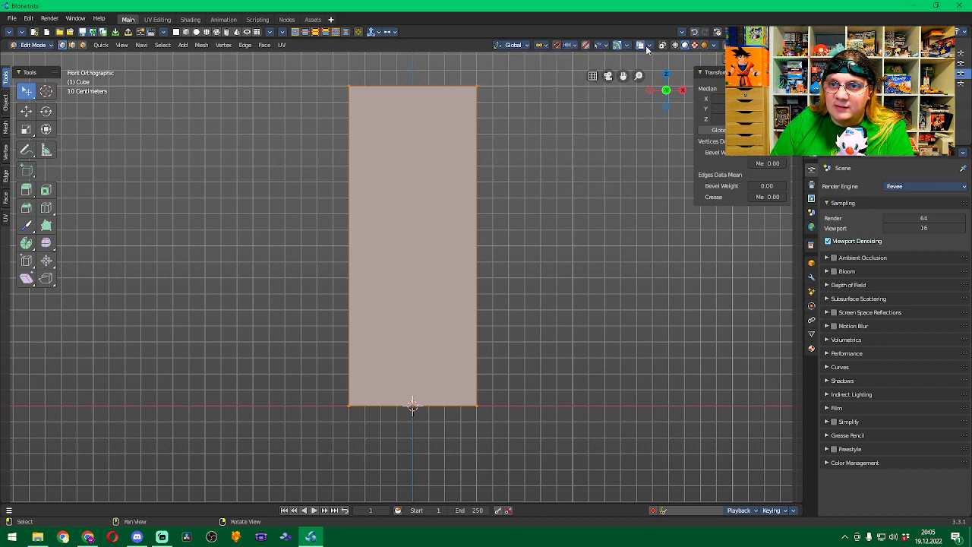
left_click(714, 45)
left_click(715, 47)
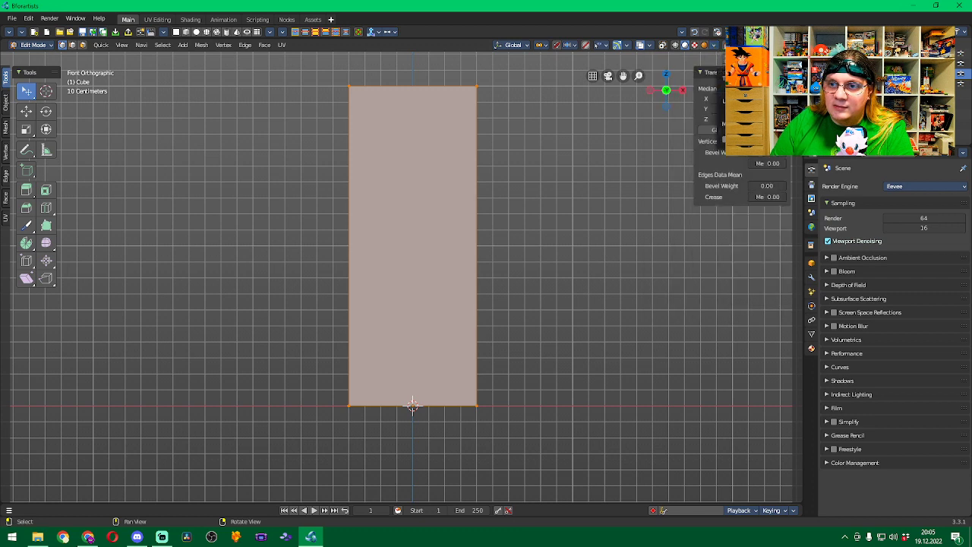
left_click(793, 32)
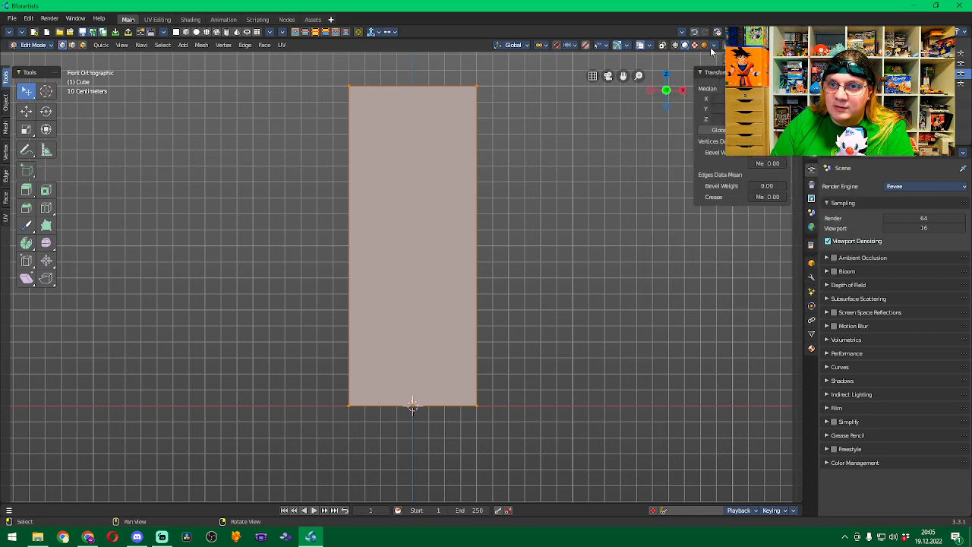
Enable the Edge Length overlay, labelling edges 0.8 m, 0.3 m and 2 m, in front view.
left_click(648, 44)
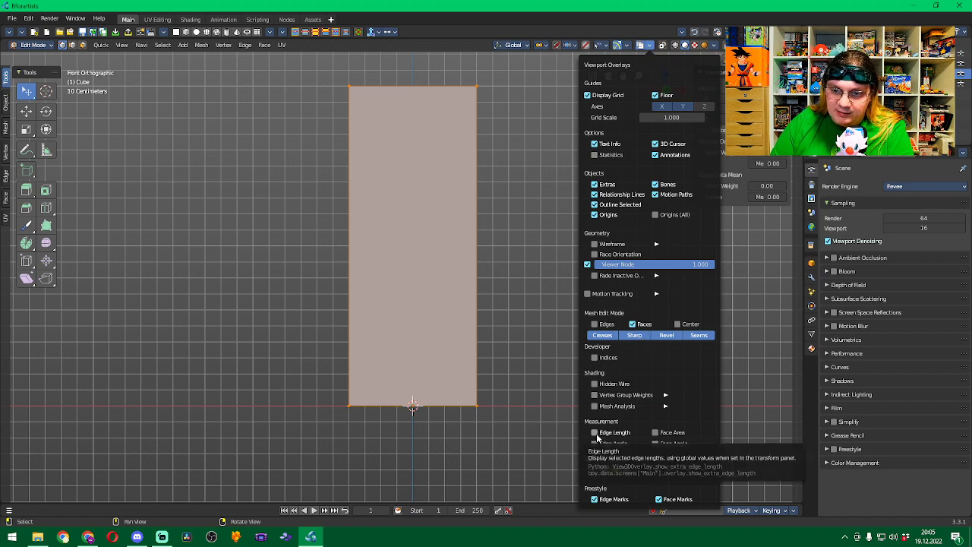
left_click(597, 434)
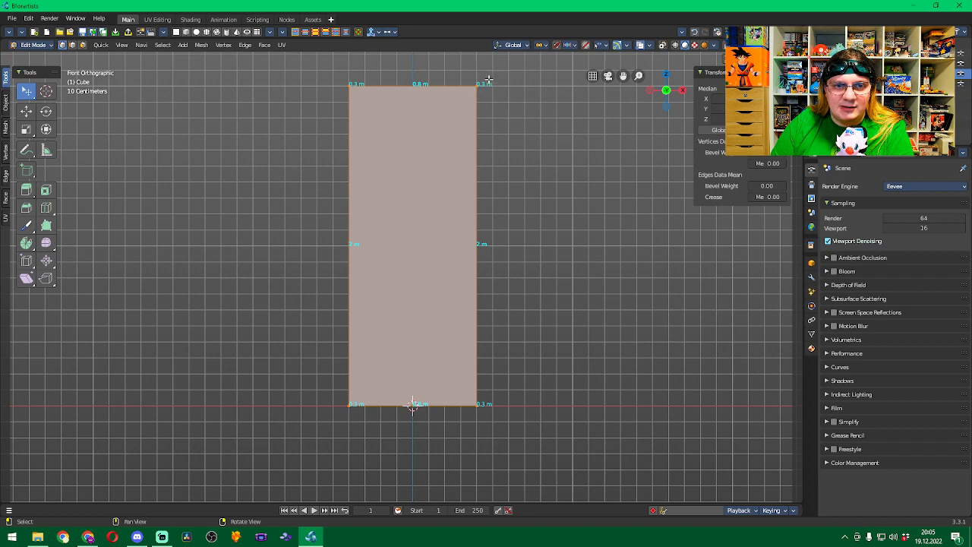
middle_click_drag(547, 112, 523, 196)
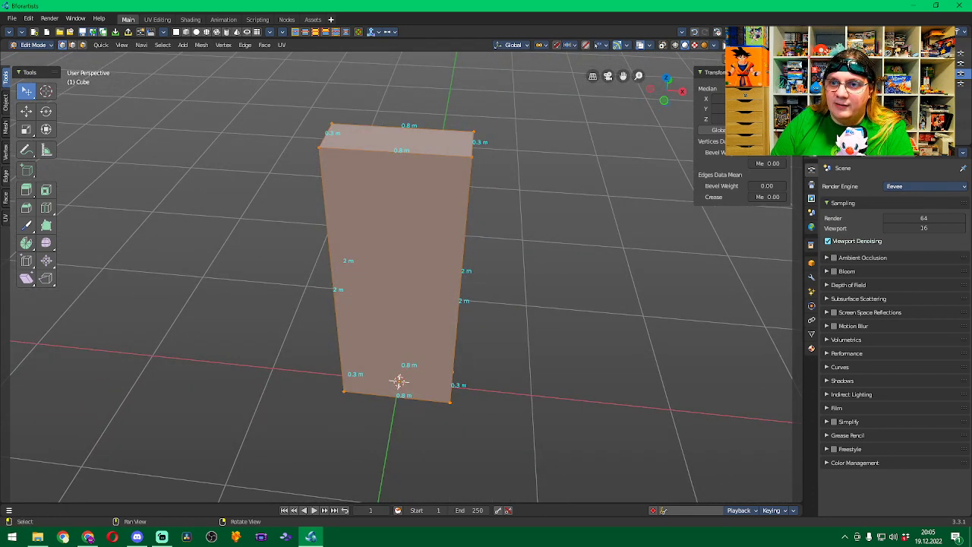
key("KP_1")
middle_click_drag(524, 261, 552, 215, "shift")
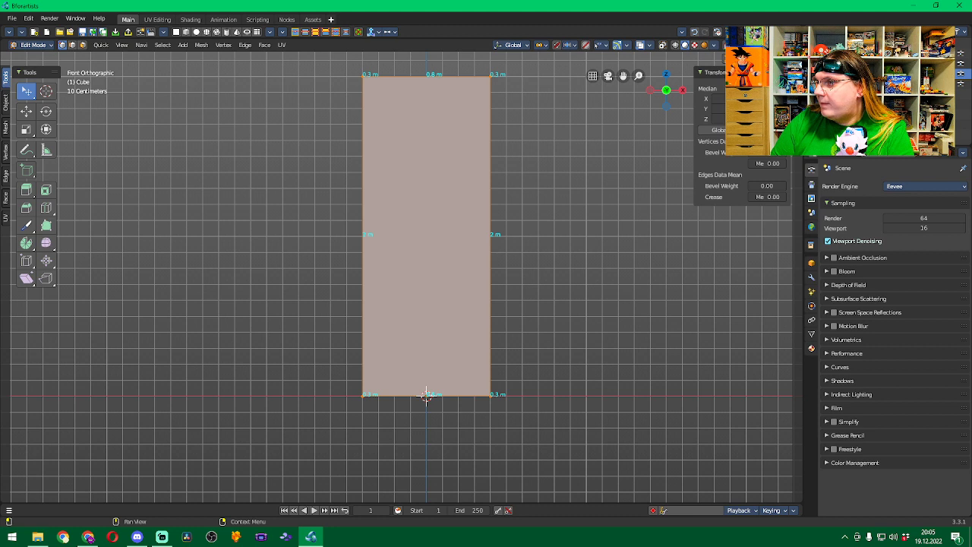
Activate the Loop Cut tool after a detour to the web browser.
key("alt+Tab")
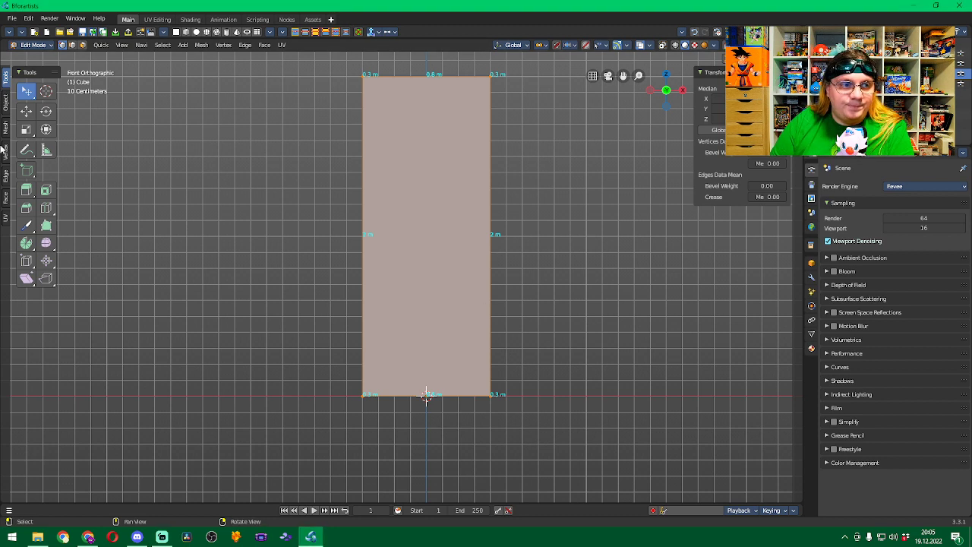
left_click(45, 212)
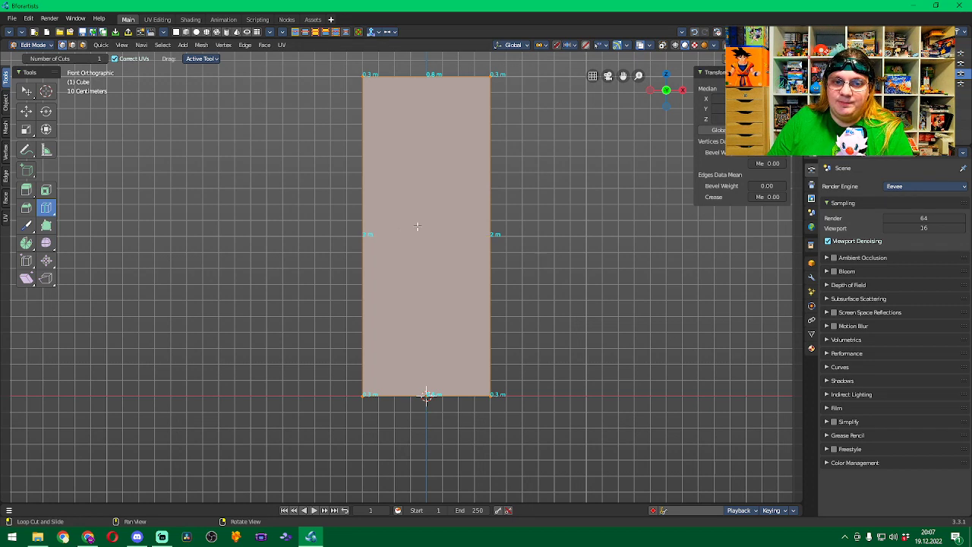
Cut horizontal edge loops at mid-height, near the top and across the lower half.
left_click(371, 234)
left_click(371, 234)
left_click(380, 136)
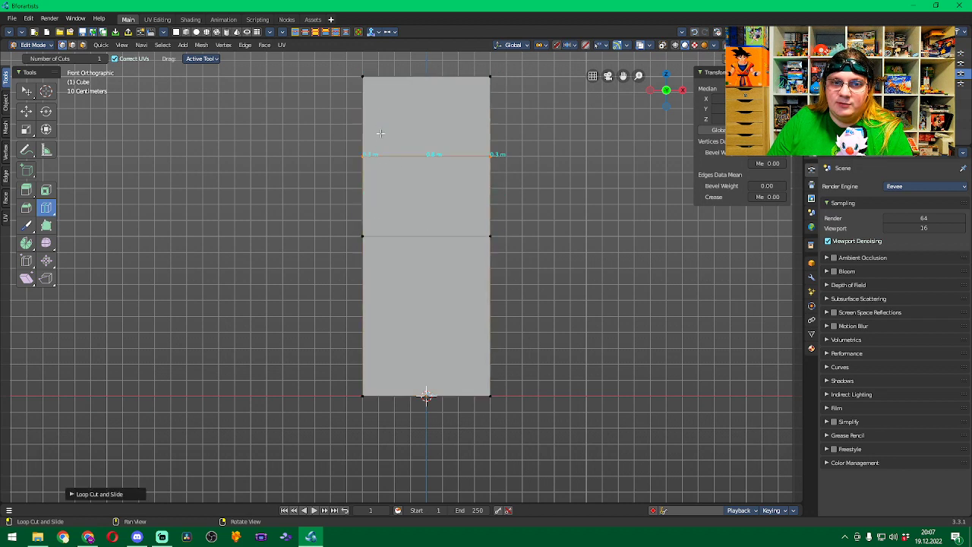
left_click(383, 116)
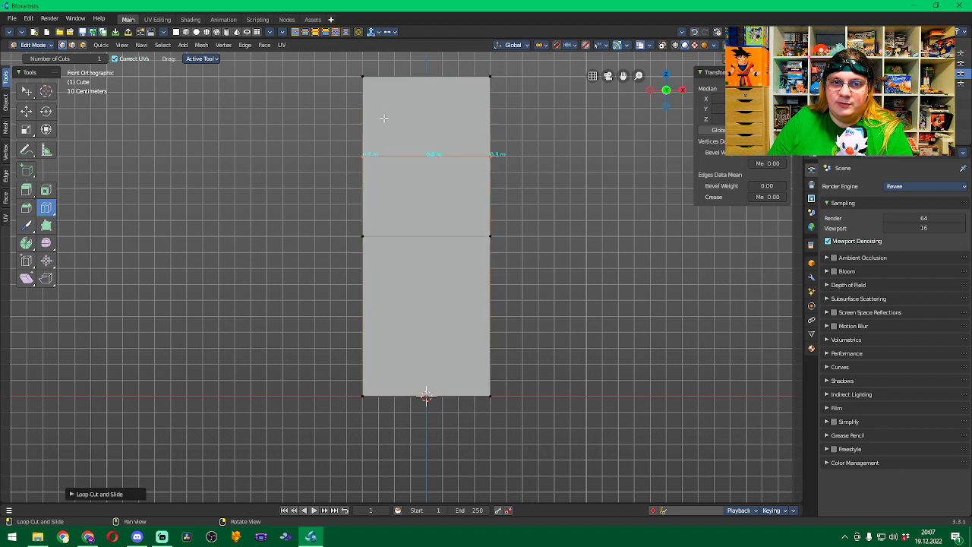
left_click(380, 316)
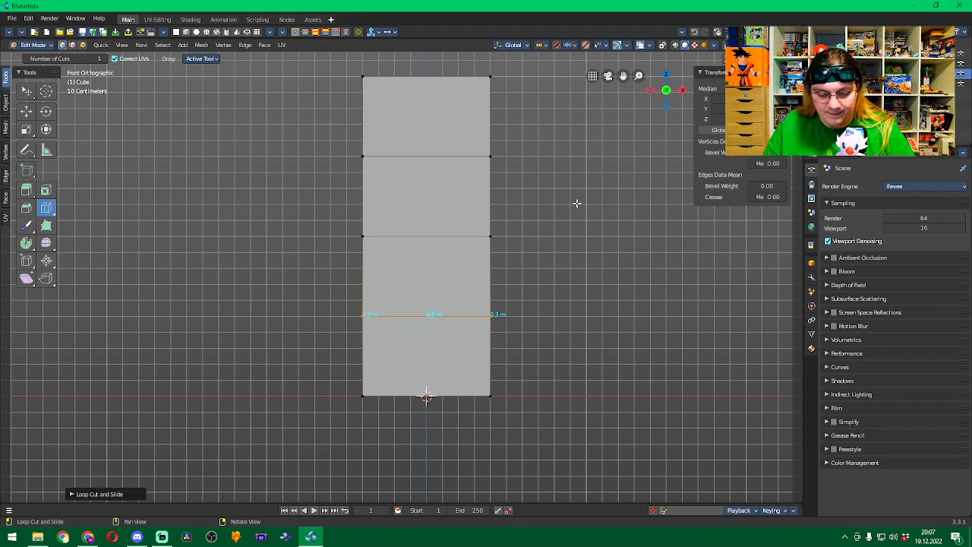
Undo the loop cuts, try scaling the whole mesh and undo it, then make Scale active.
key("ctrl+z")
key("ctrl+z")
key("a")
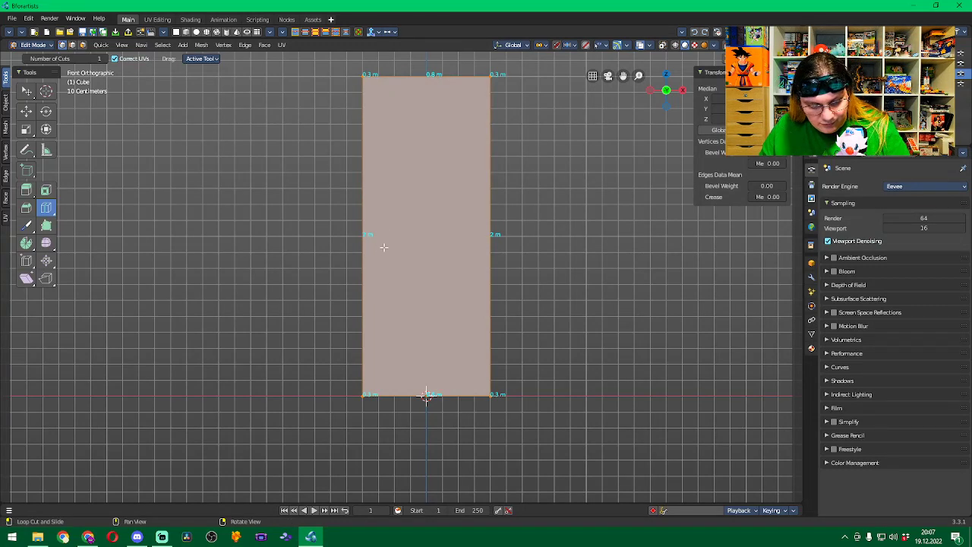
key("s")
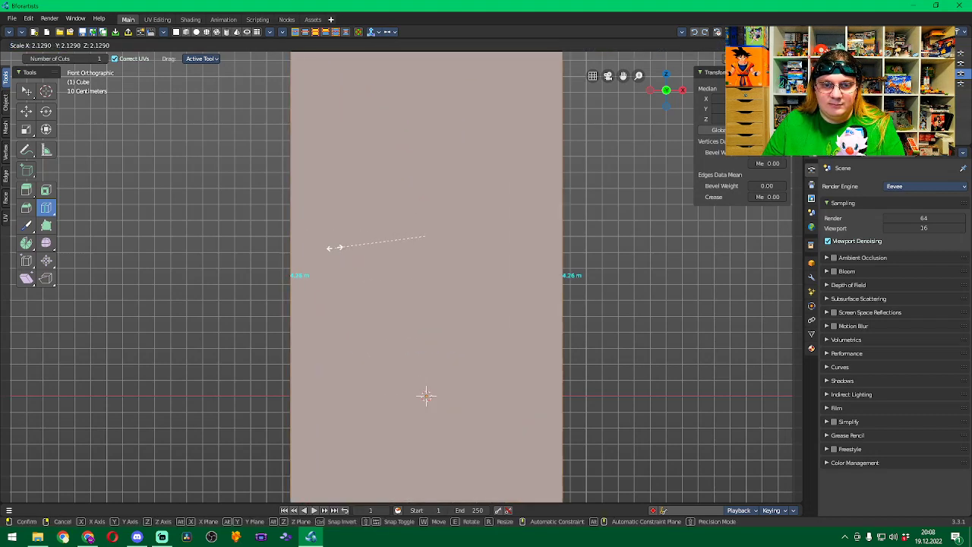
left_click(334, 248)
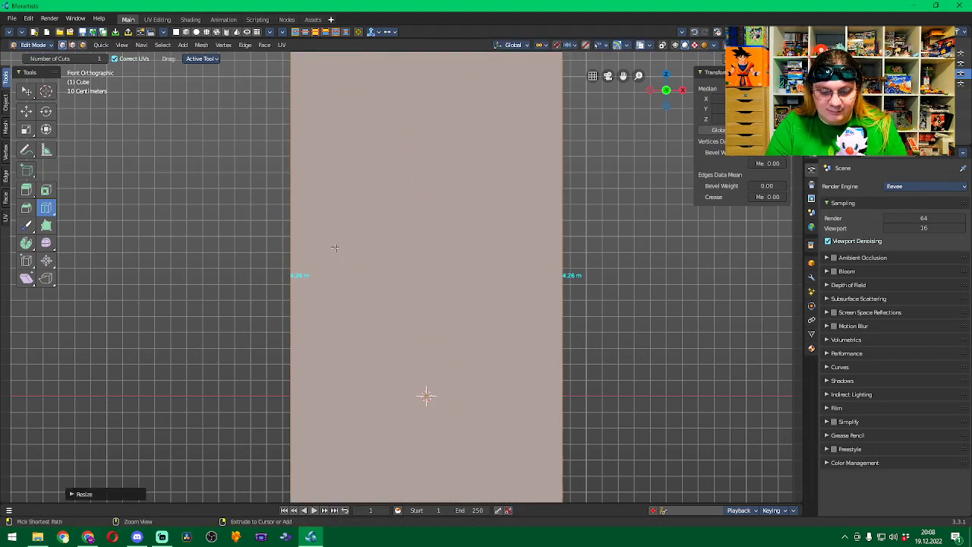
key("ctrl+z")
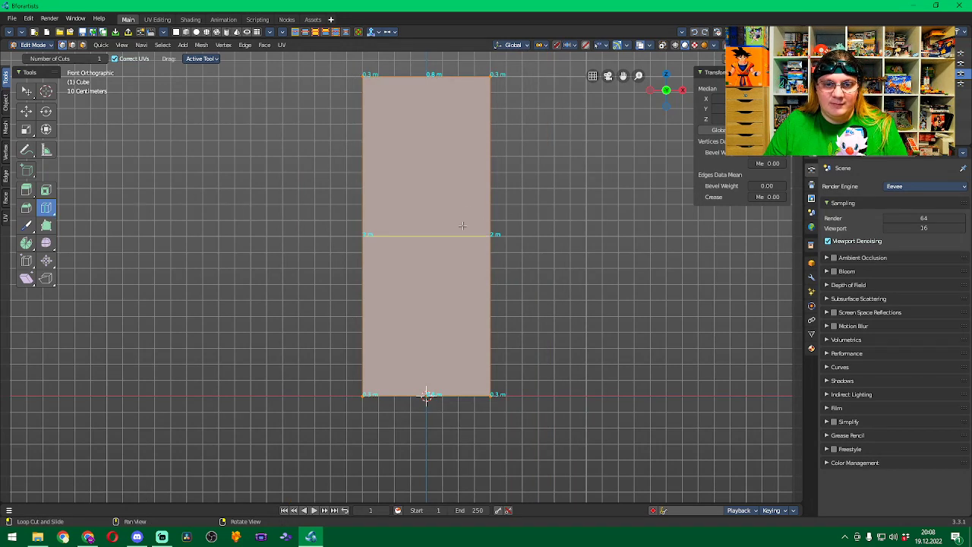
key("shift+space")
key("s")
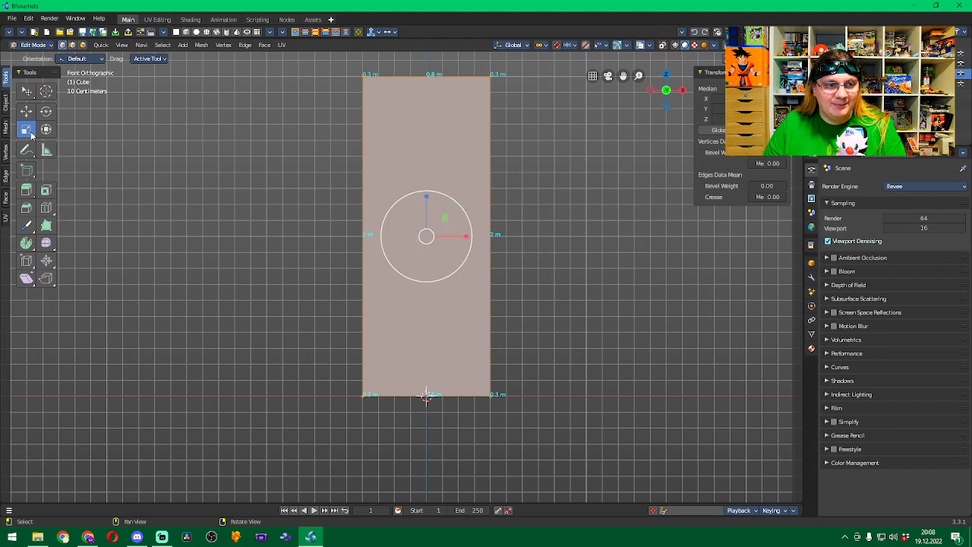
Reselect the Loop Cut tool, then bring up the Window menu.
left_click(49, 214)
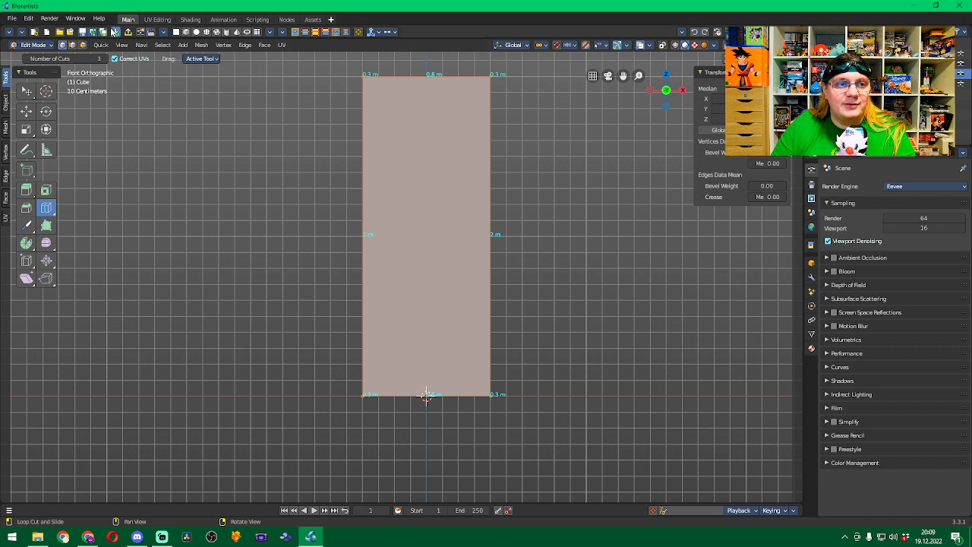
left_click(84, 19)
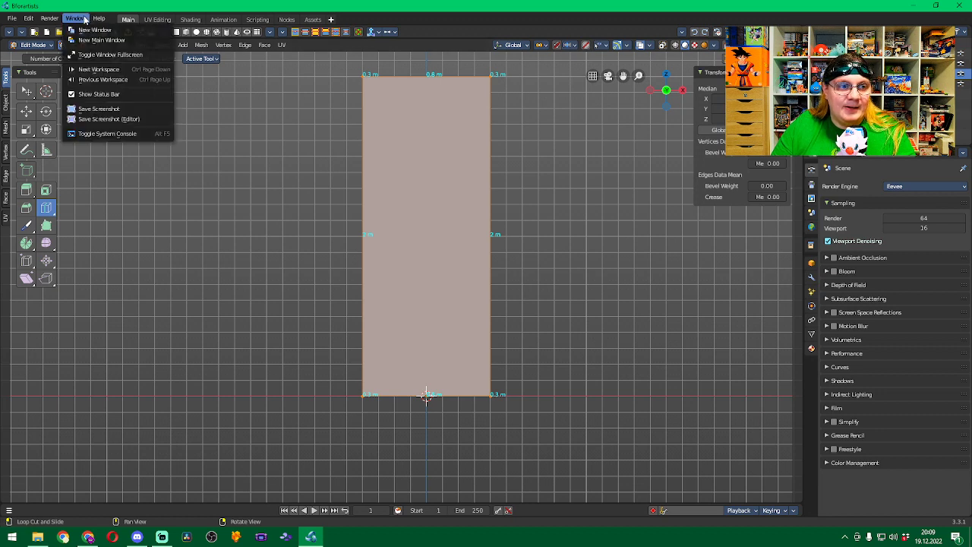
Browse the Render, Edit, Help and File menus, ending on the Edit menu.
mouse_move(100, 19)
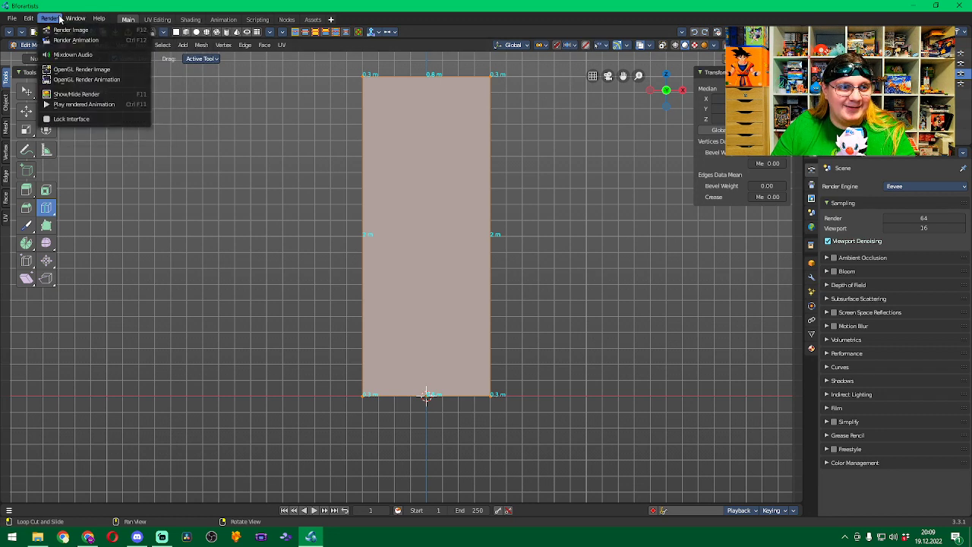
mouse_move(25, 18)
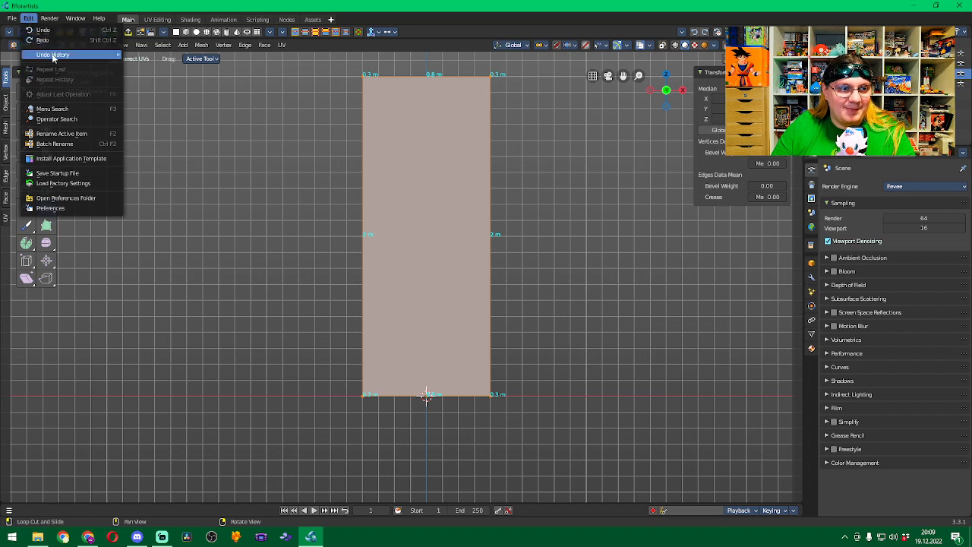
mouse_move(54, 59)
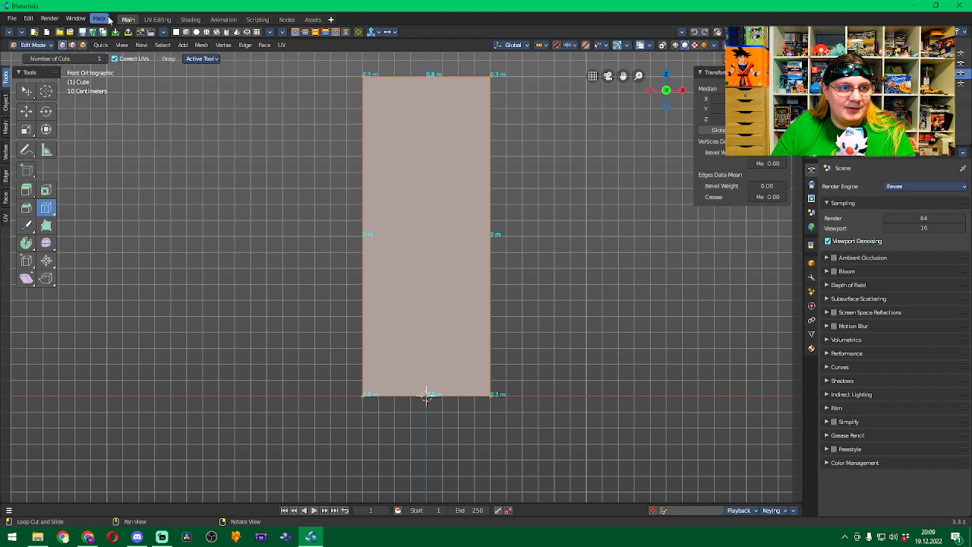
left_click(13, 19)
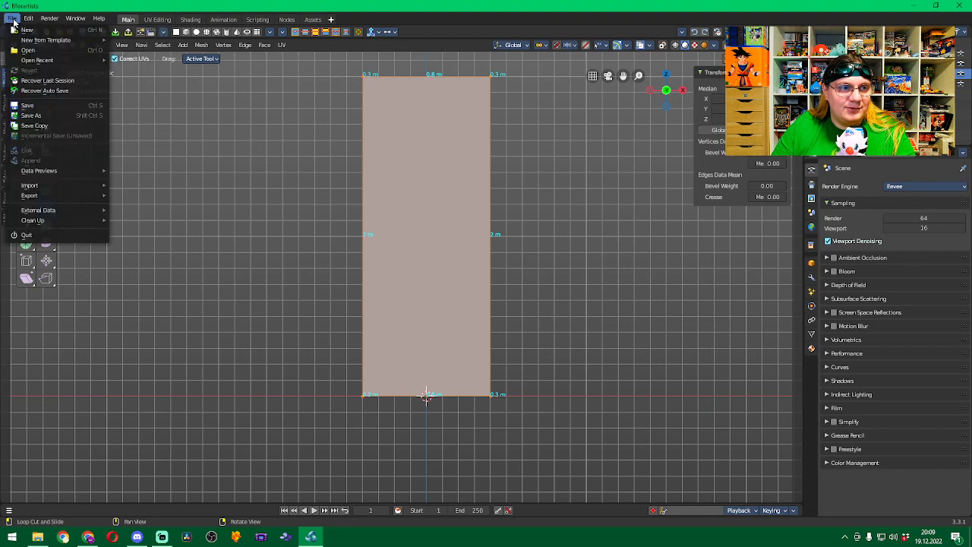
mouse_move(28, 18)
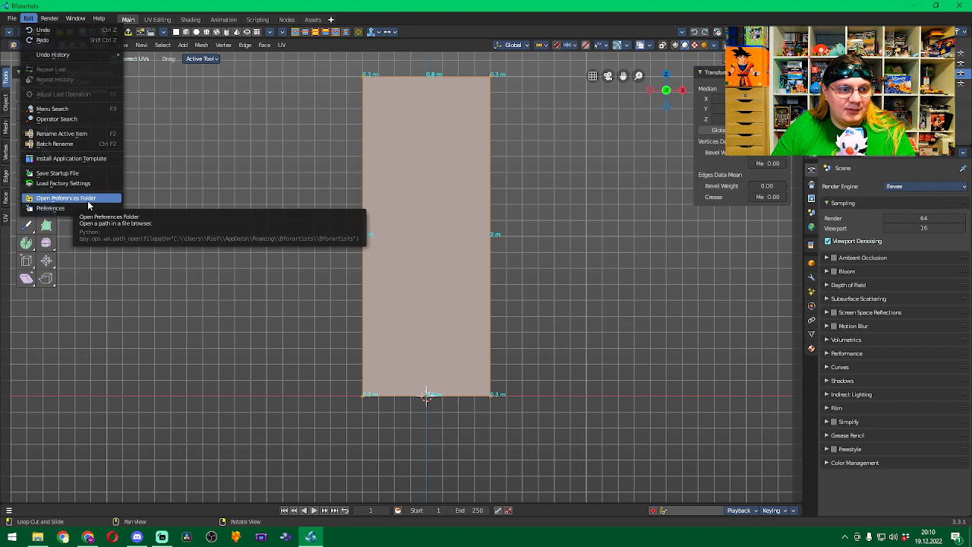
Open Preferences, centre the window over the viewport and browse the Keymap list.
left_click(85, 207)
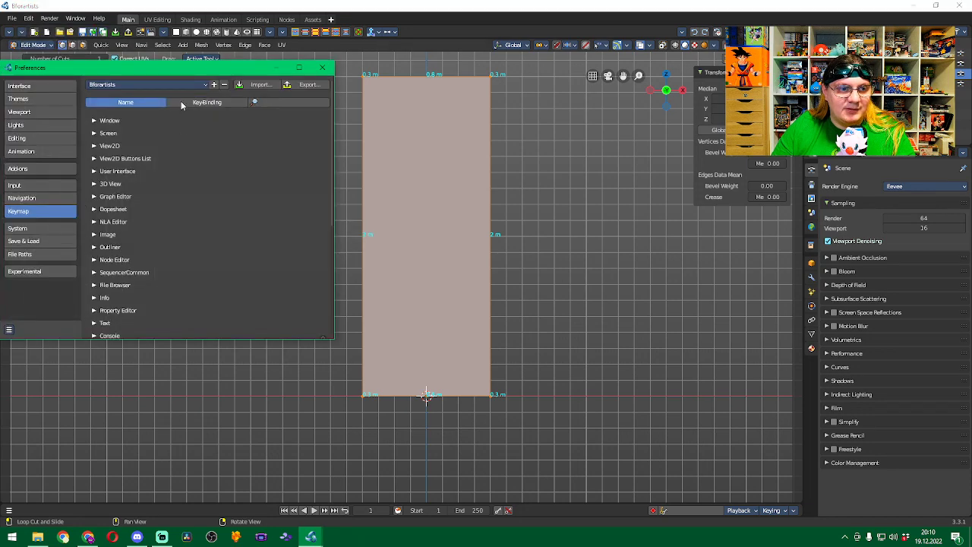
left_click_drag(182, 70, 410, 76)
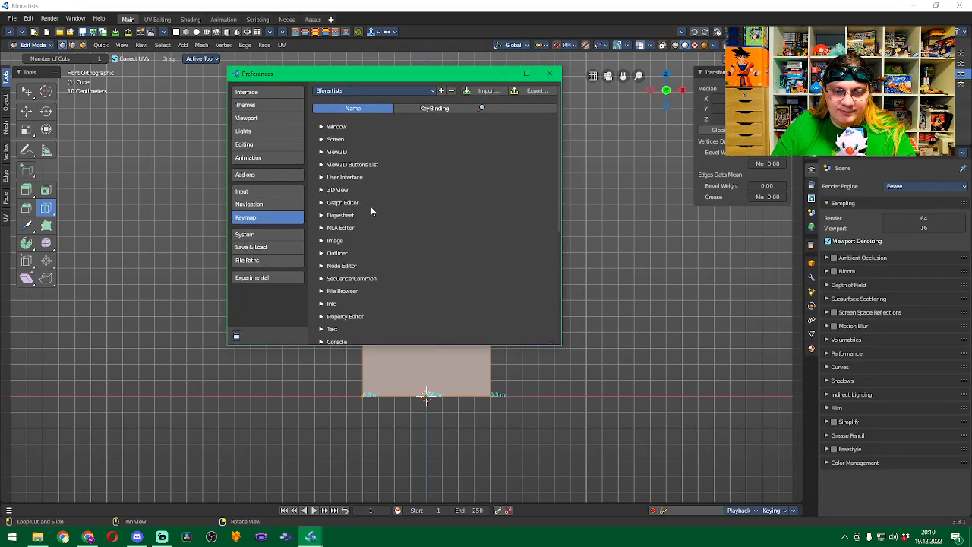
scroll(372, 211, "down", 2)
scroll(371, 211, "down", 5)
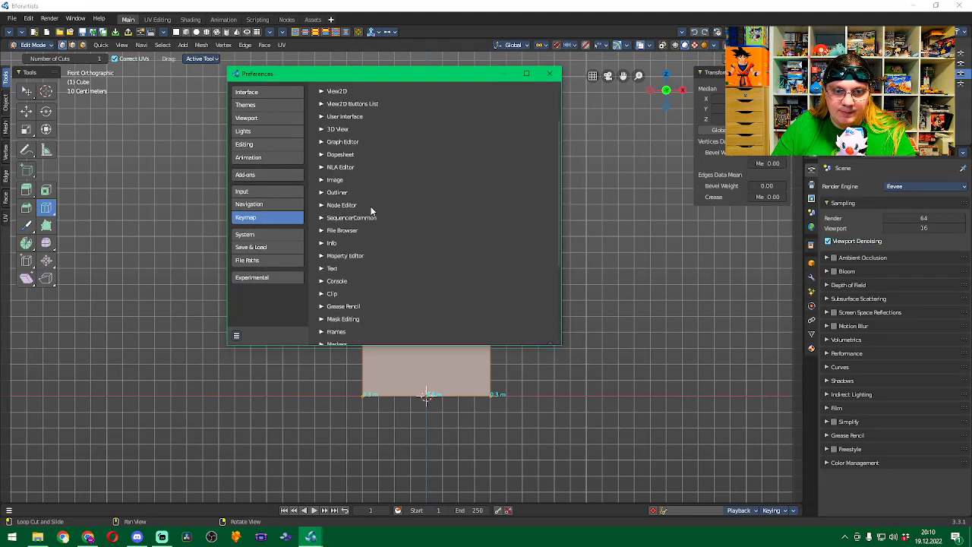
scroll(372, 211, "down", 3)
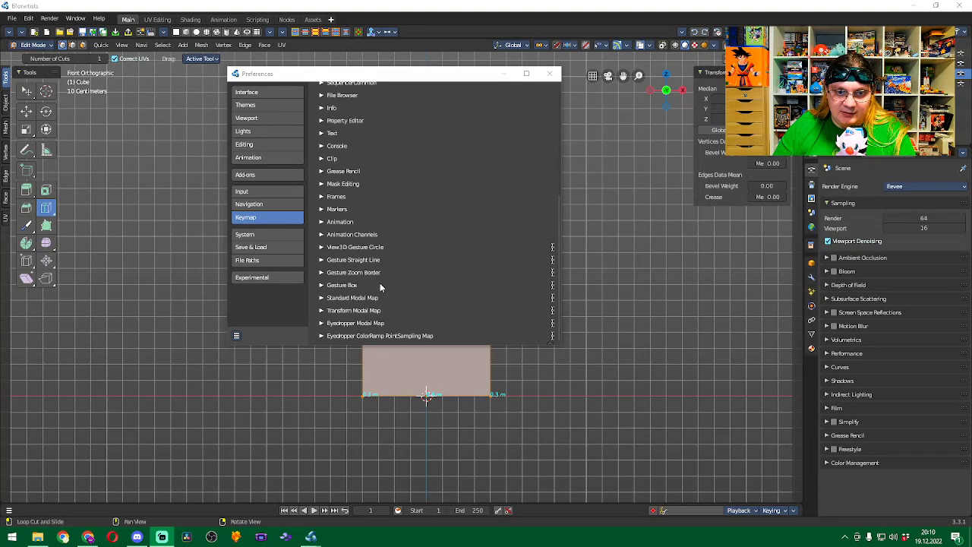
scroll(375, 268, "up", 3)
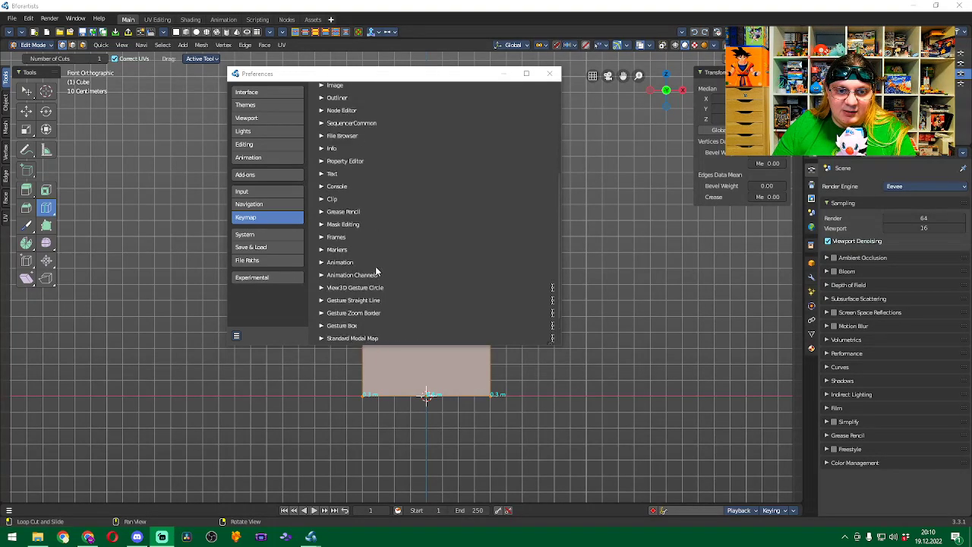
scroll(375, 270, "up", 1)
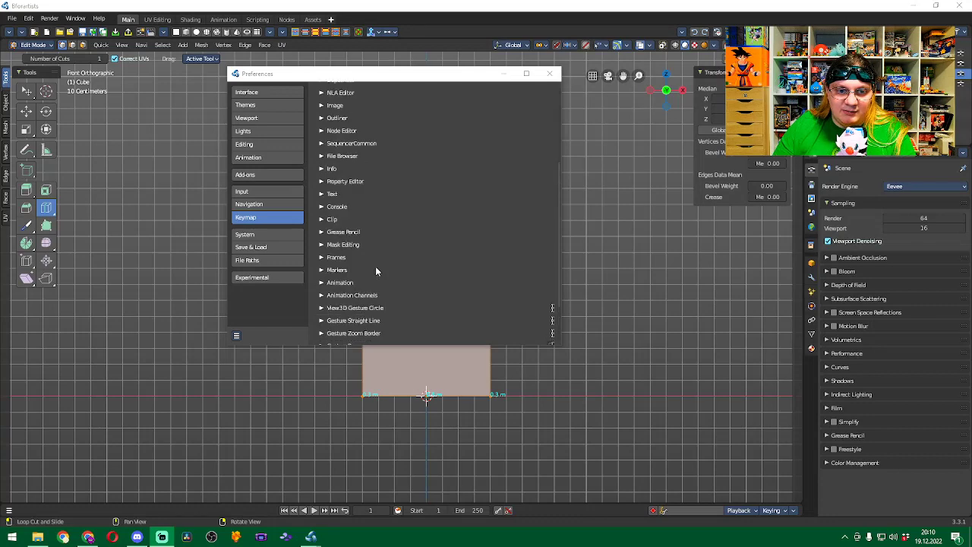
scroll(375, 270, "up", 1)
scroll(375, 268, "down", 4)
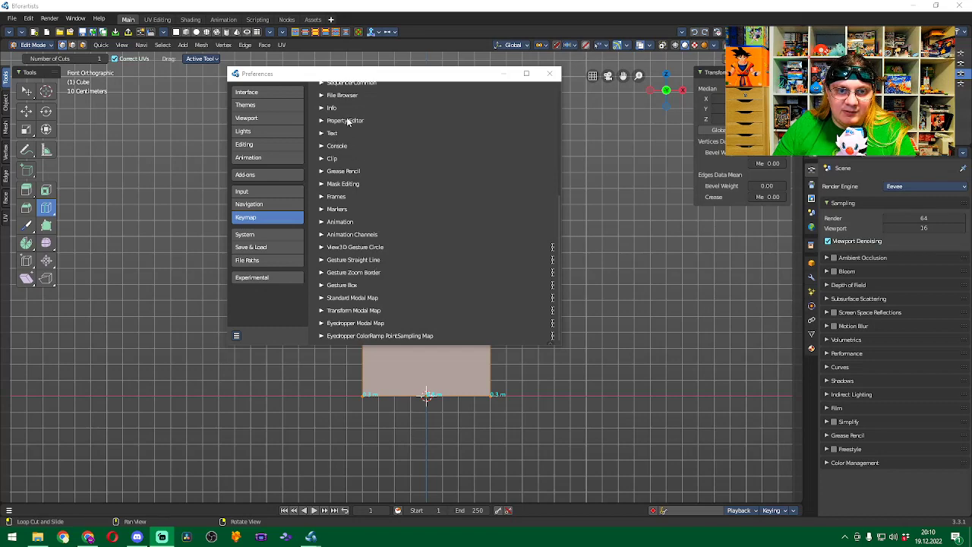
scroll(346, 121, "up", 4)
scroll(349, 123, "up", 6)
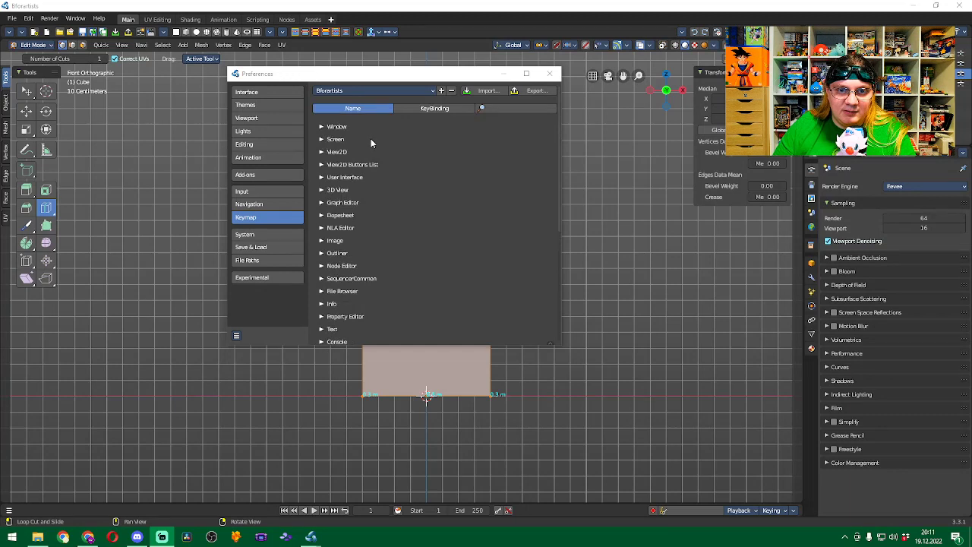
Set the keymap search to match by name and peek at the Mask Editing shortcuts.
left_click(419, 110)
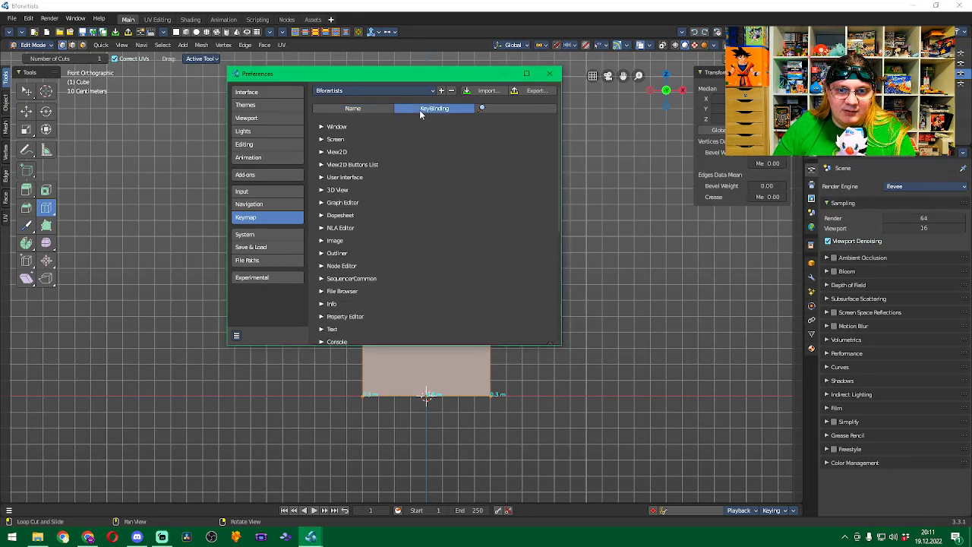
left_click(352, 110)
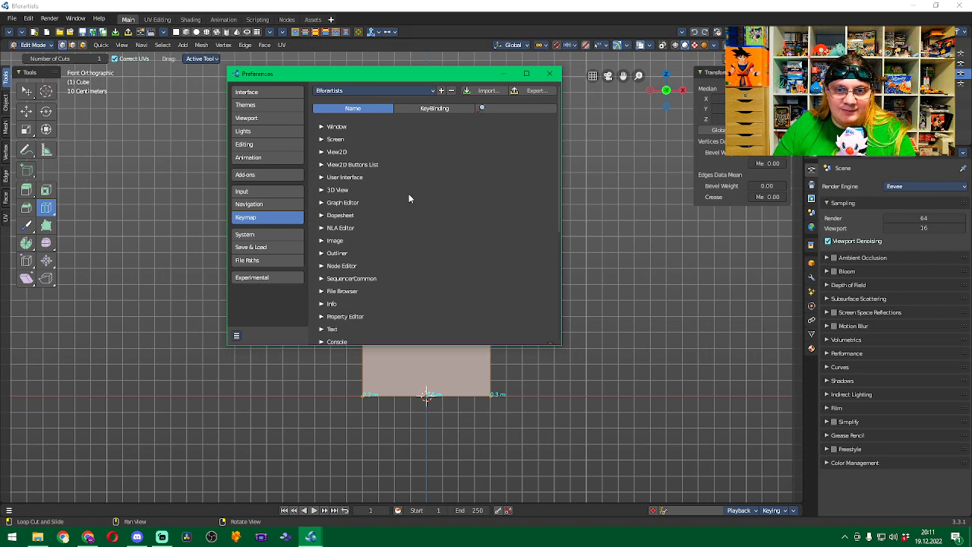
scroll(407, 195, "down", 8)
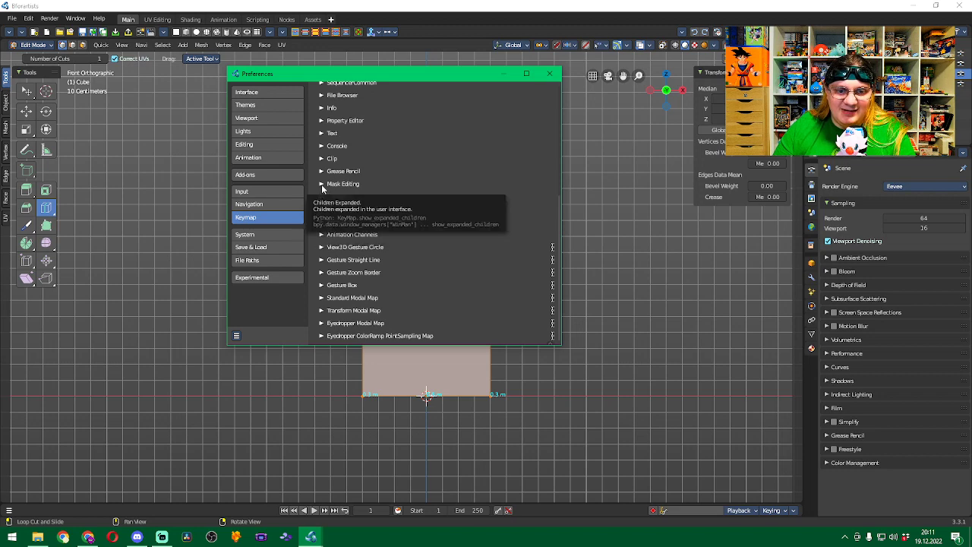
left_click(321, 184)
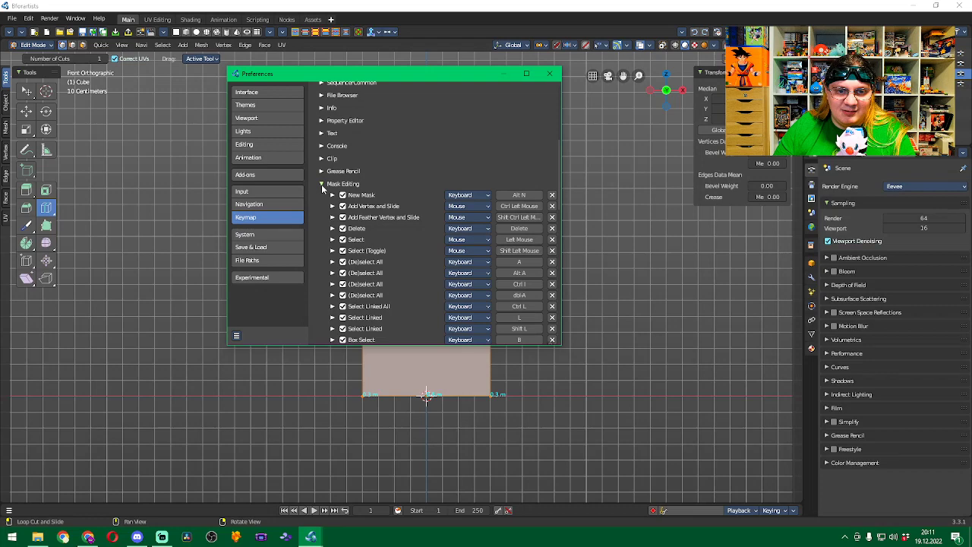
left_click(322, 185)
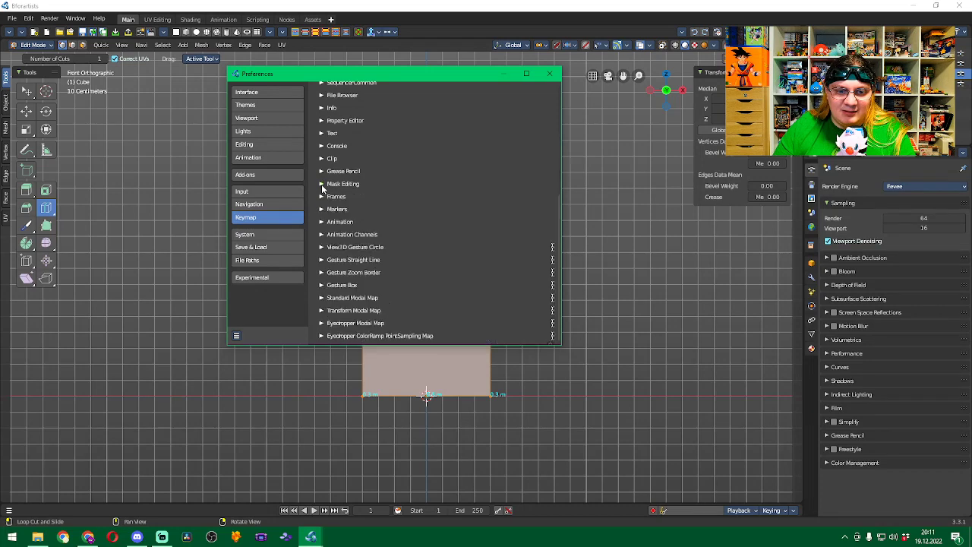
scroll(326, 189, "up", 8)
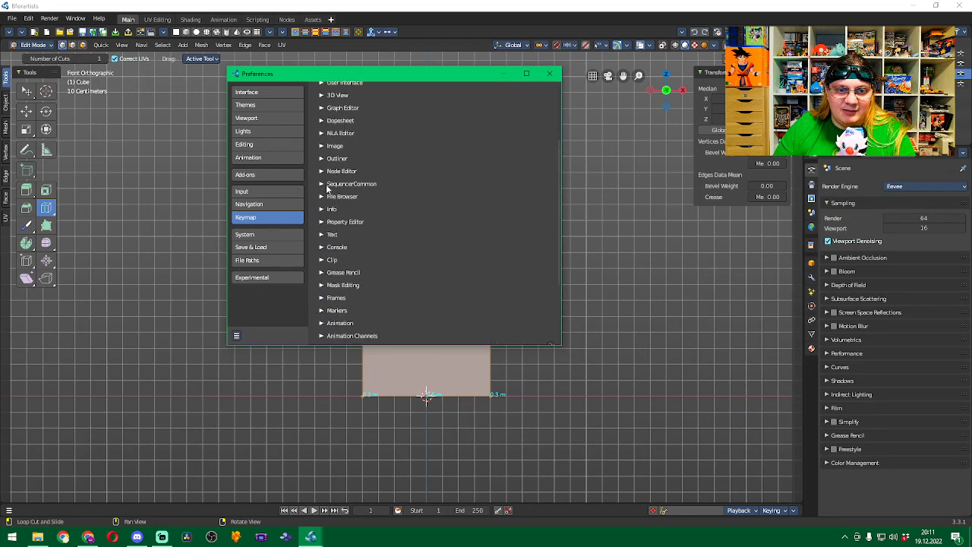
Filter the keymap by name with the search text 'subdivi'.
left_click(516, 108)
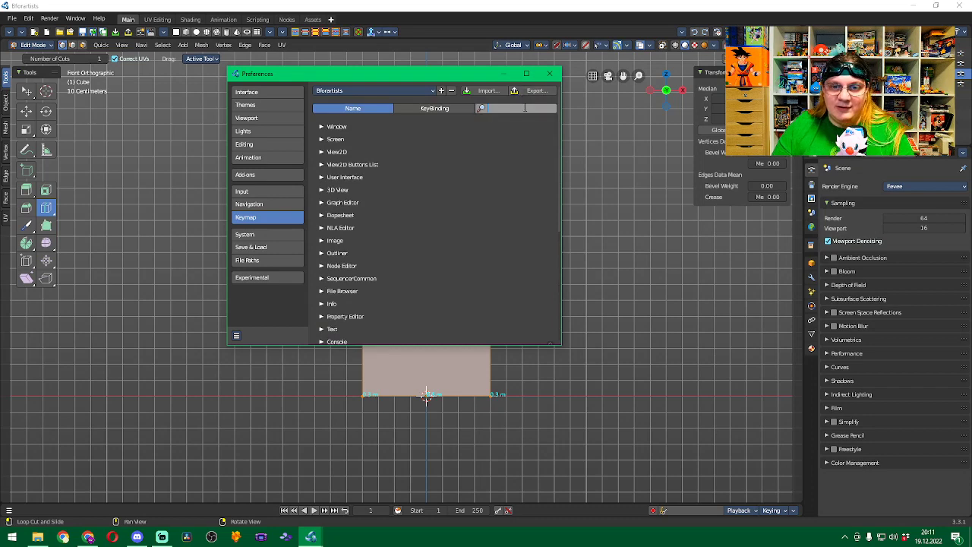
type("sub")
key("Return")
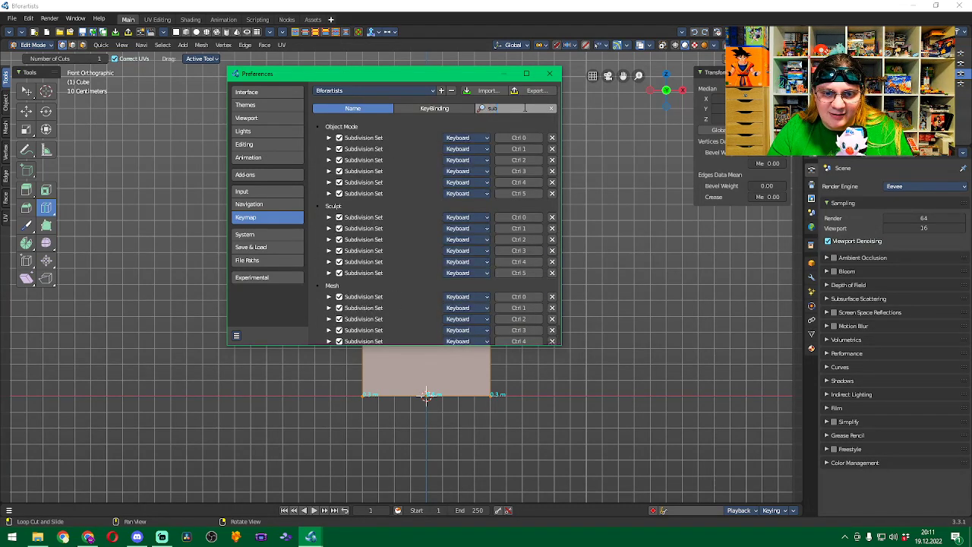
type("divi")
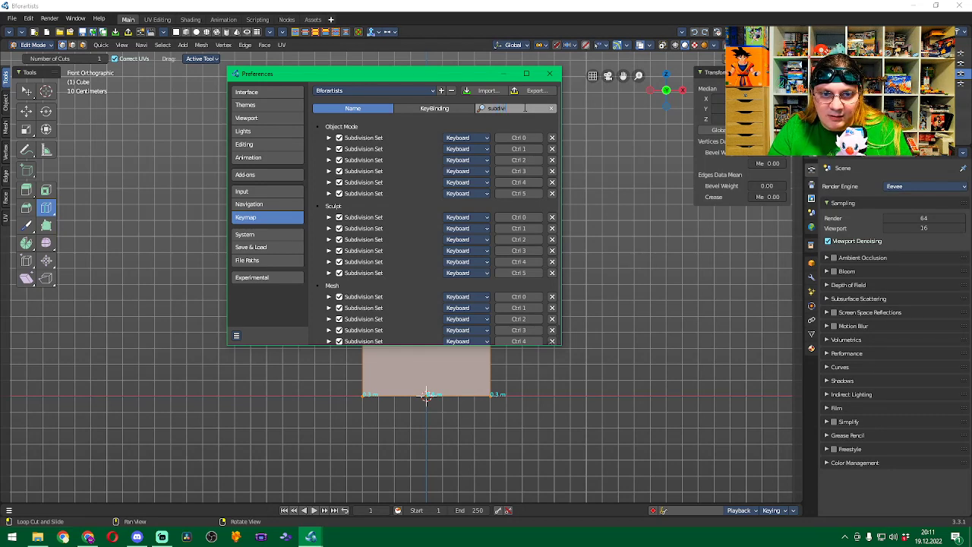
type("d")
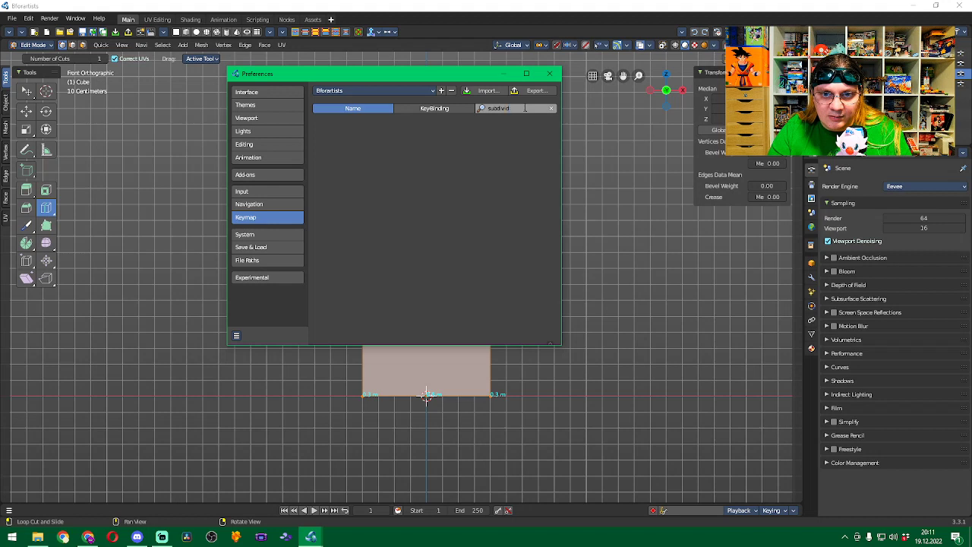
key("BackSpace")
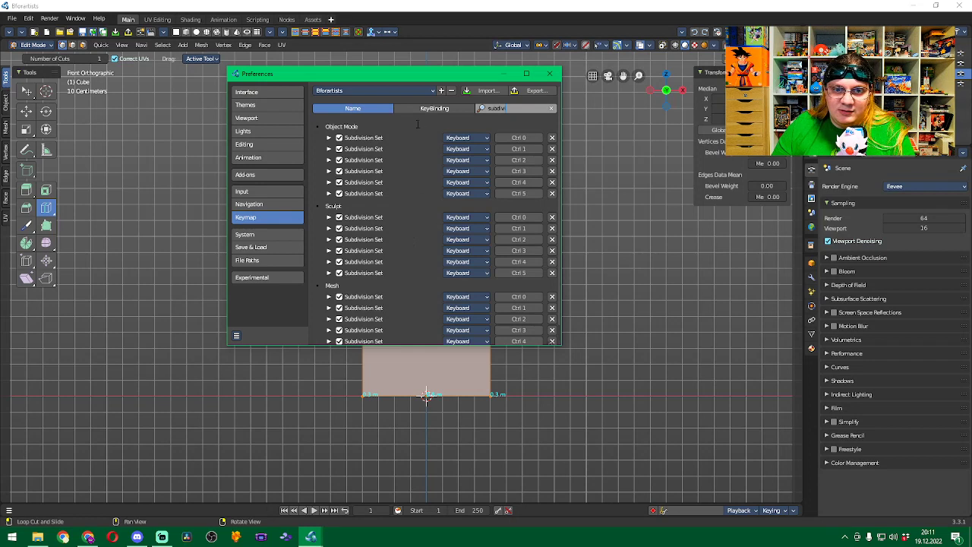
key("Return")
Expand and collapse the Sculpt Subdivision Set binding details.
scroll(417, 201, "down", 1)
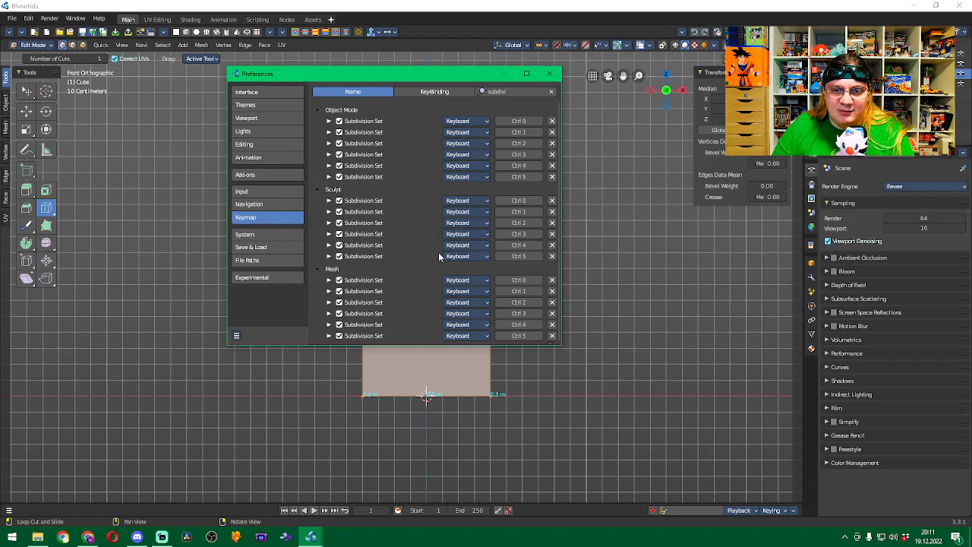
left_click(330, 204)
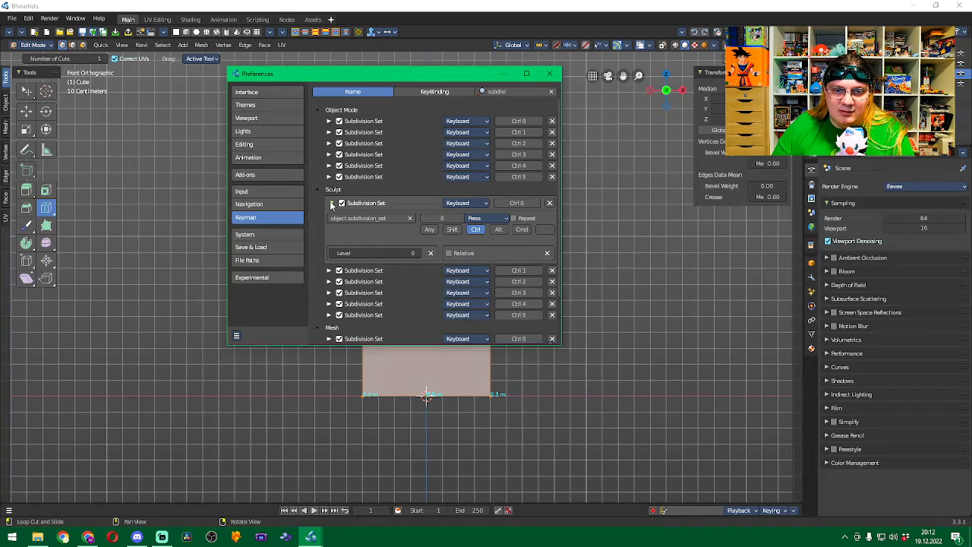
left_click(331, 203)
scroll(461, 162, "up", 2)
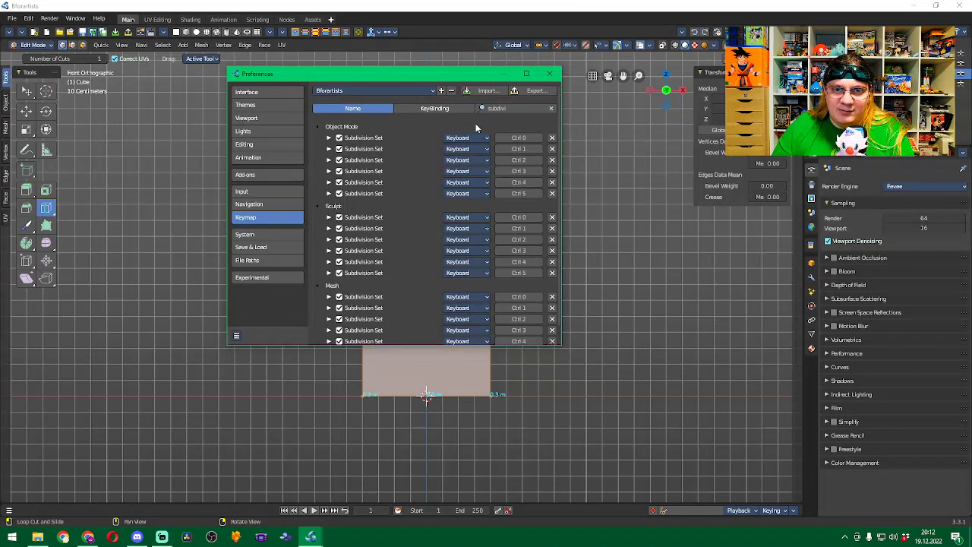
Shorten the keymap search text, then clear the search filter entirely.
left_click(503, 109)
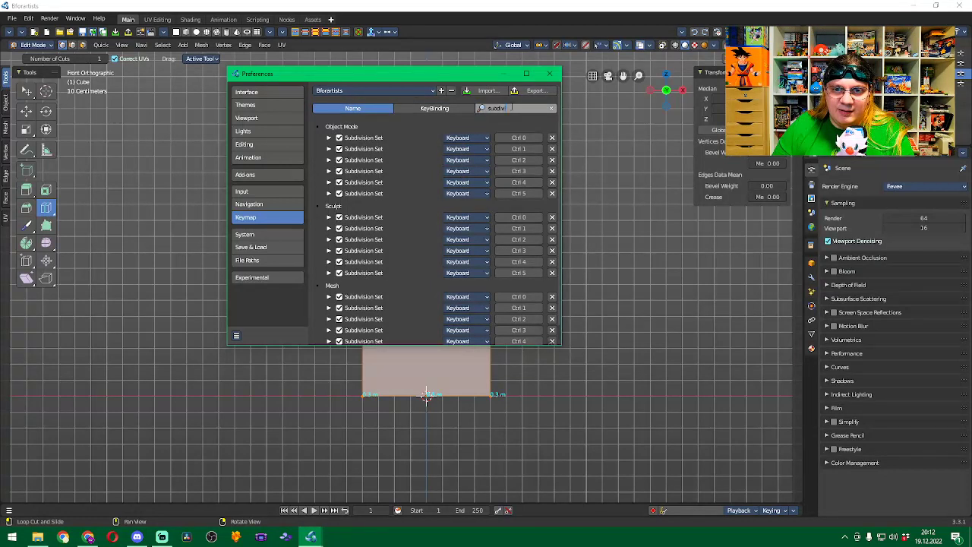
key("BackSpace")
key("BackSpace")
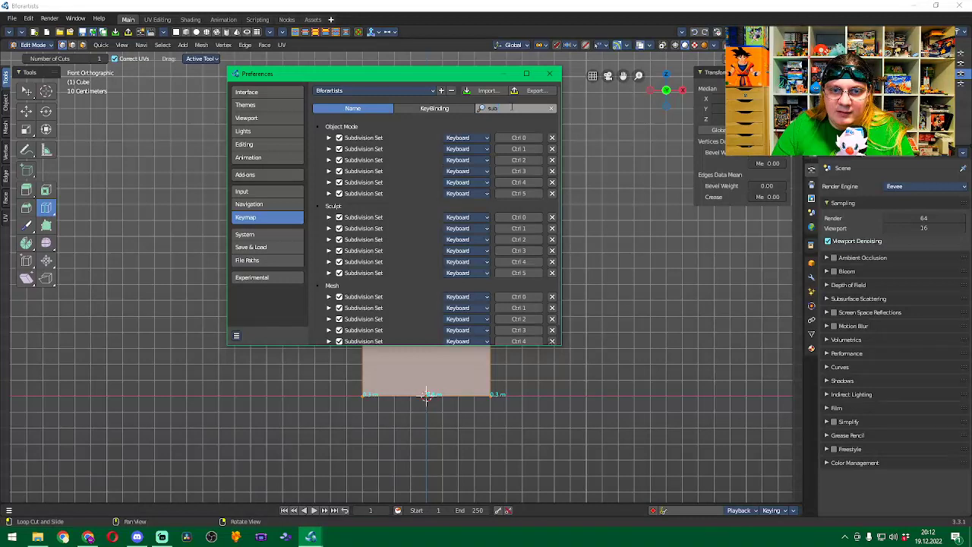
left_click(412, 132)
scroll(413, 125, "down", 1)
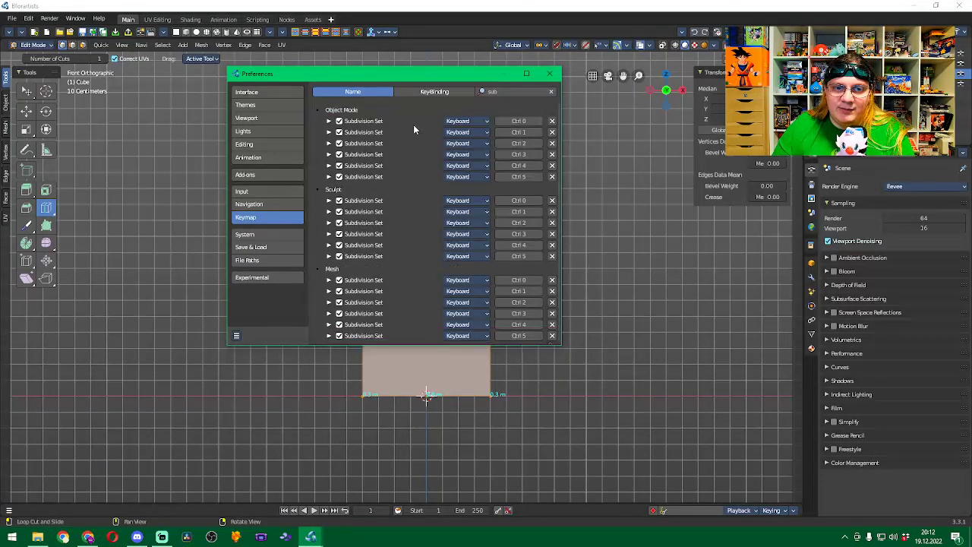
scroll(413, 125, "up", 1)
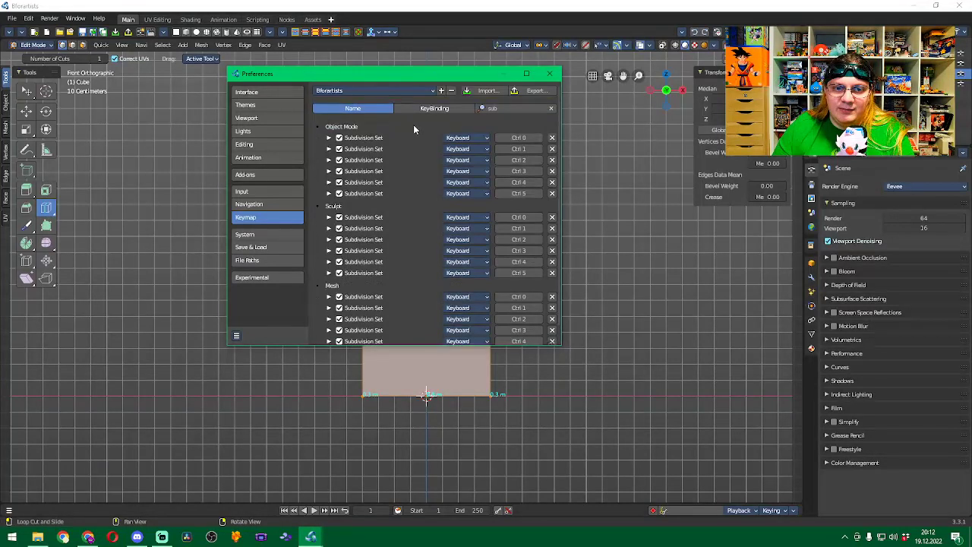
left_click(551, 108)
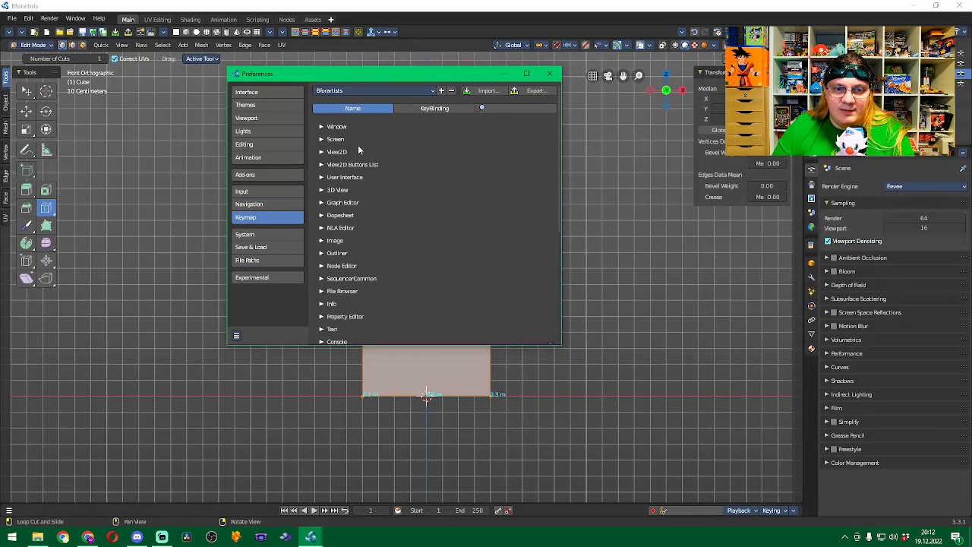
left_click(321, 139)
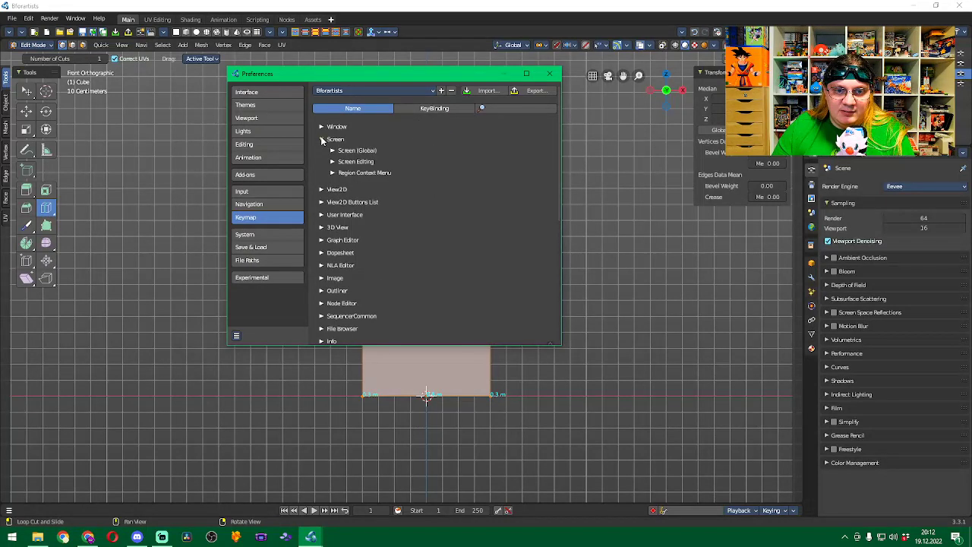
left_click(332, 162)
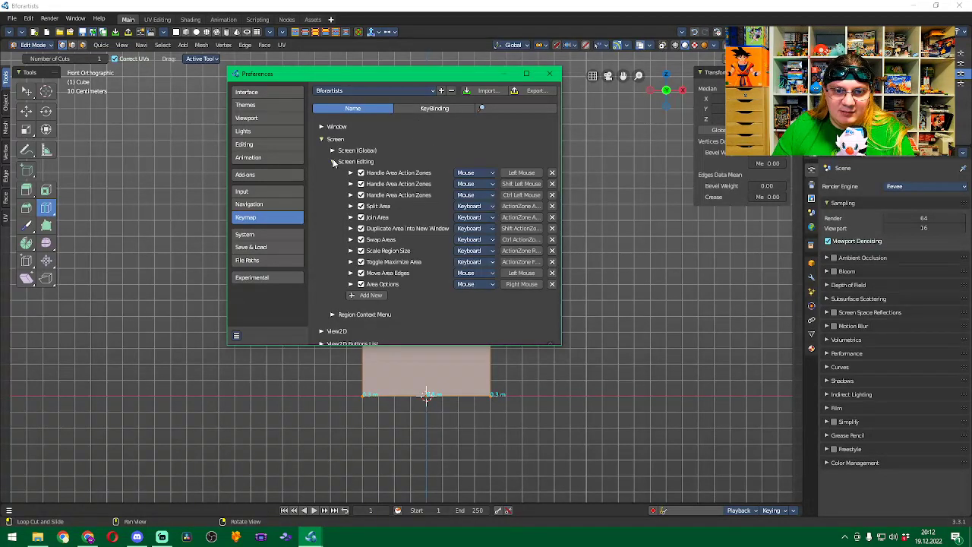
left_click(332, 162)
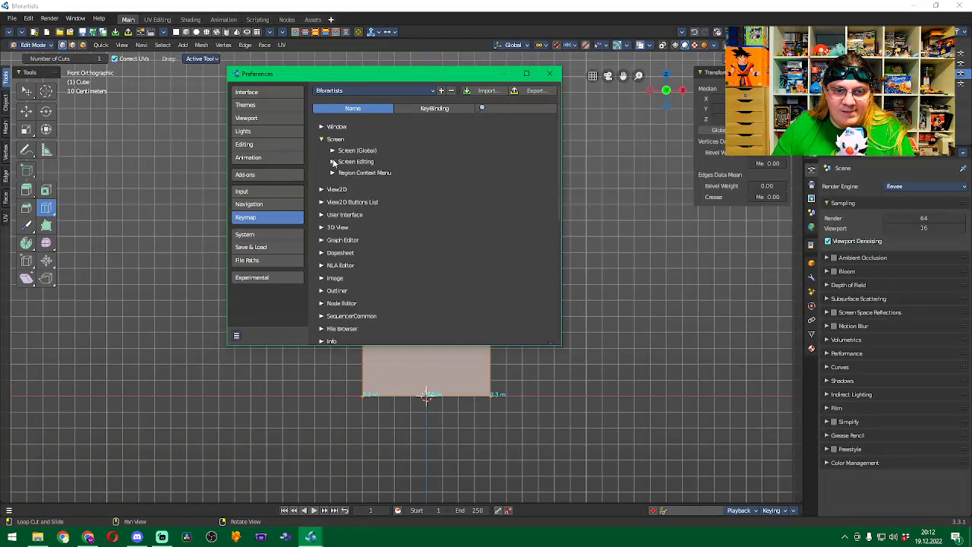
left_click(322, 141)
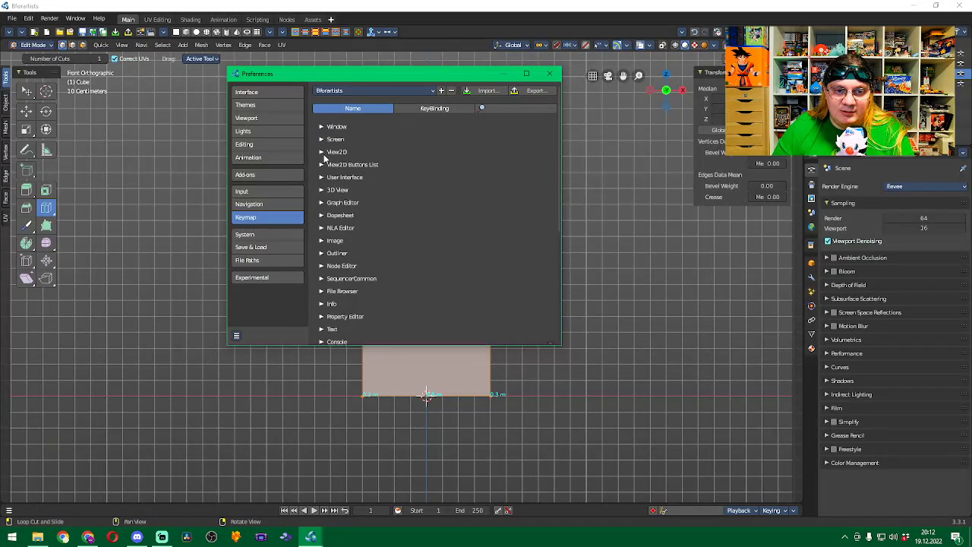
left_click(322, 177)
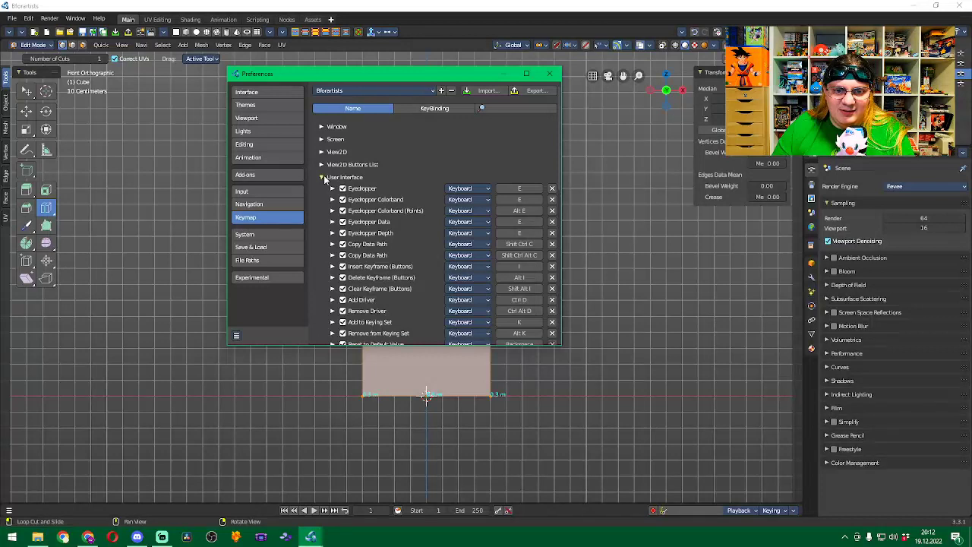
left_click(322, 178)
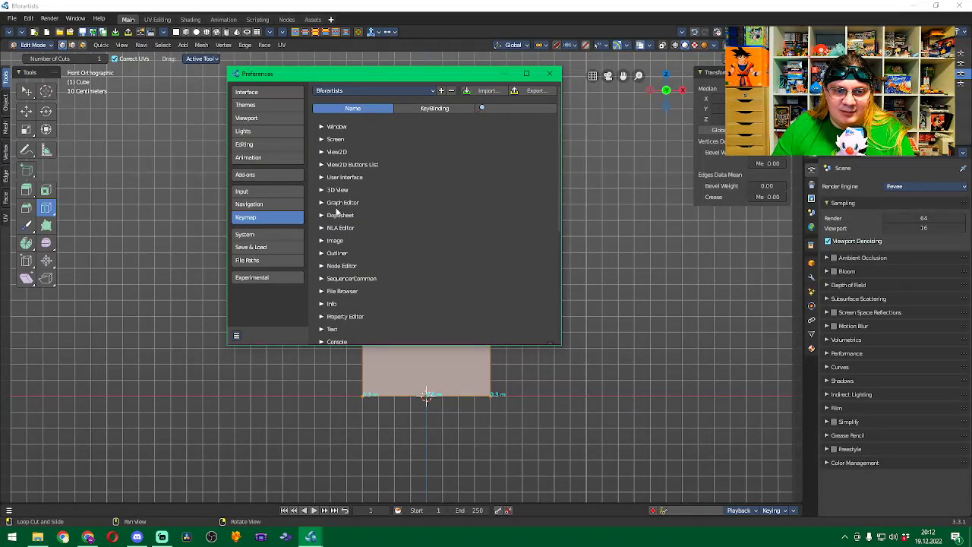
scroll(357, 213, "down", 4)
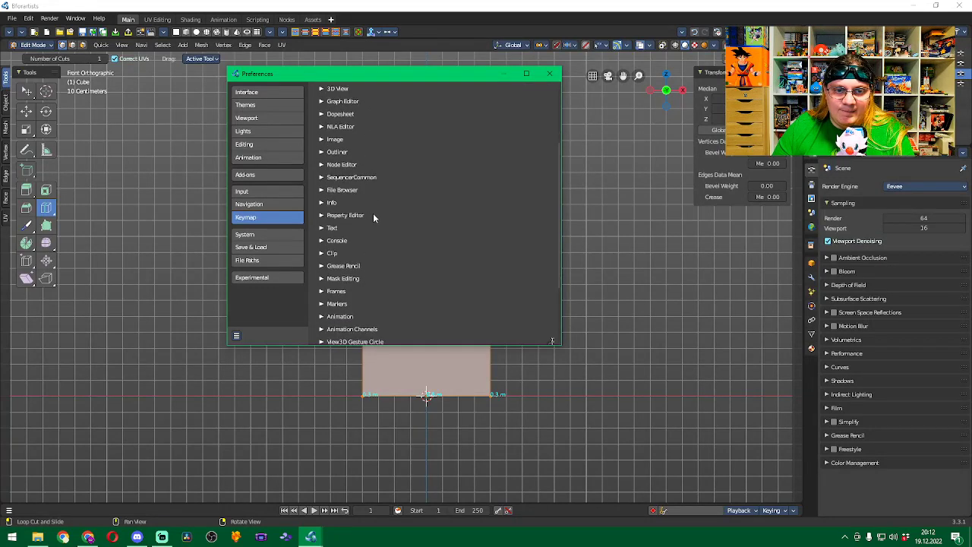
left_click(321, 164)
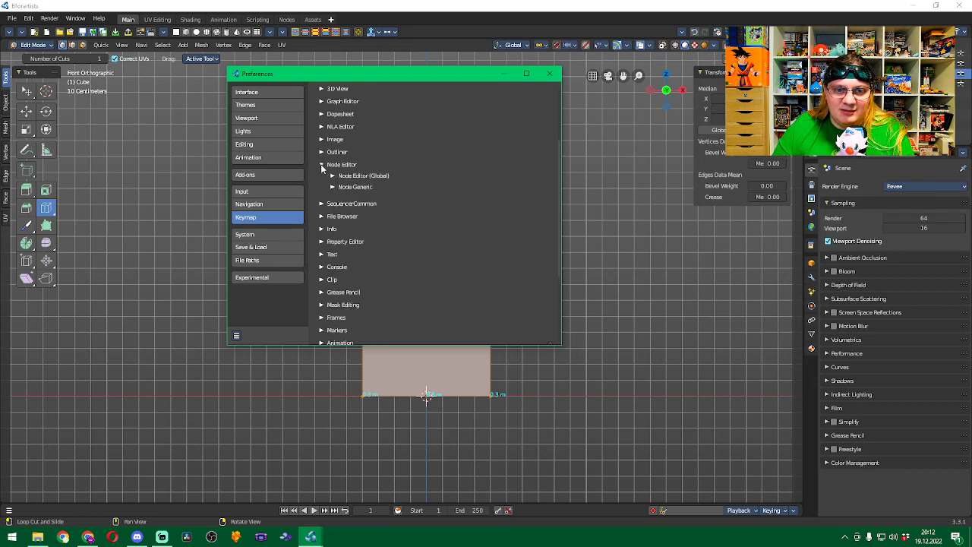
left_click(331, 176)
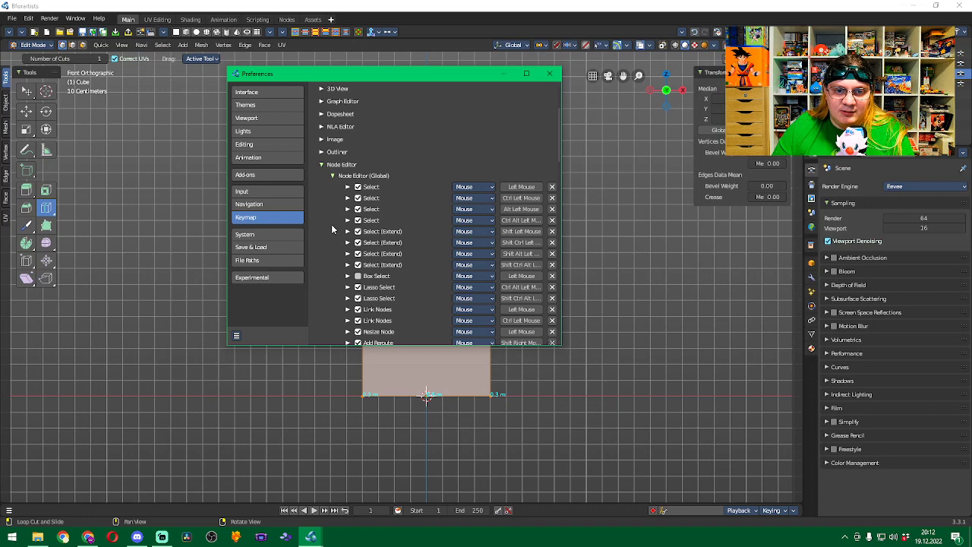
scroll(344, 215, "down", 10)
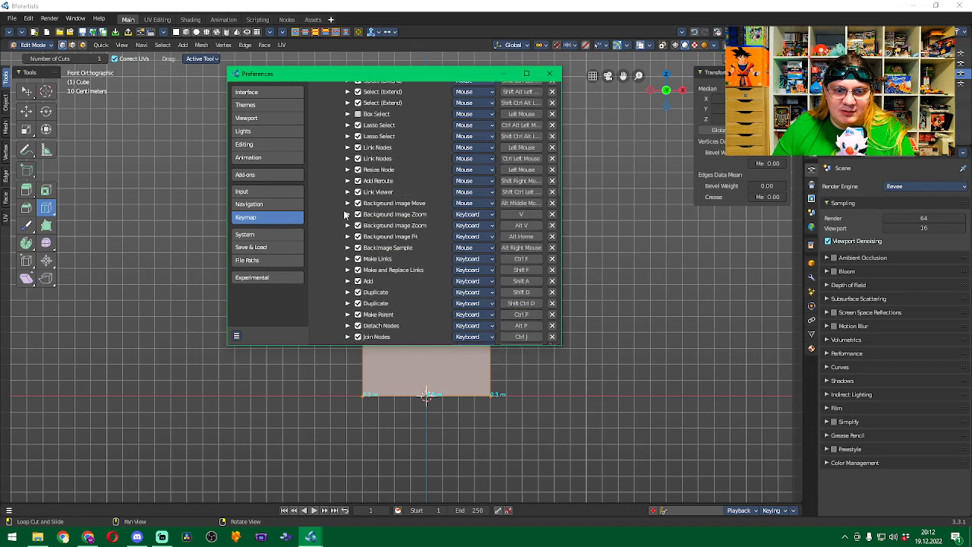
scroll(344, 215, "down", 10)
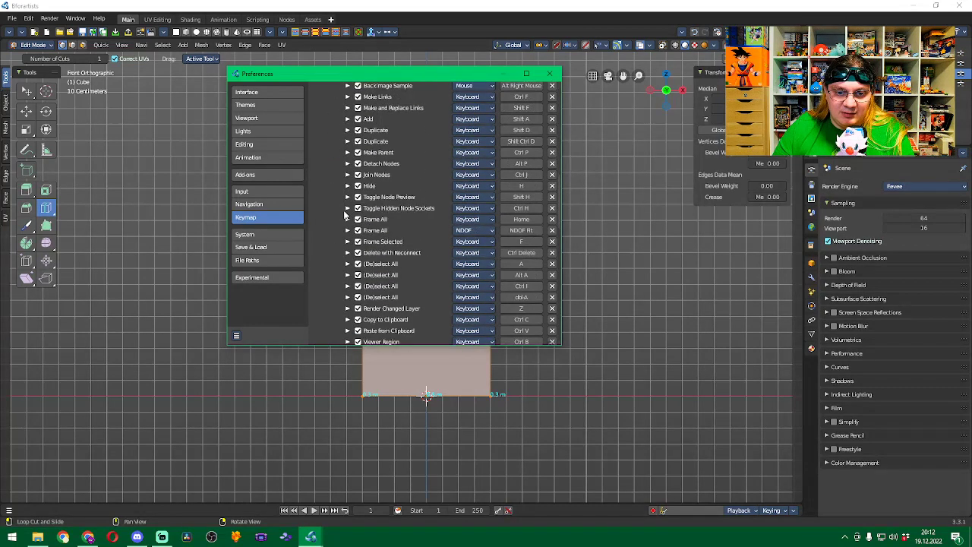
scroll(343, 215, "down", 10)
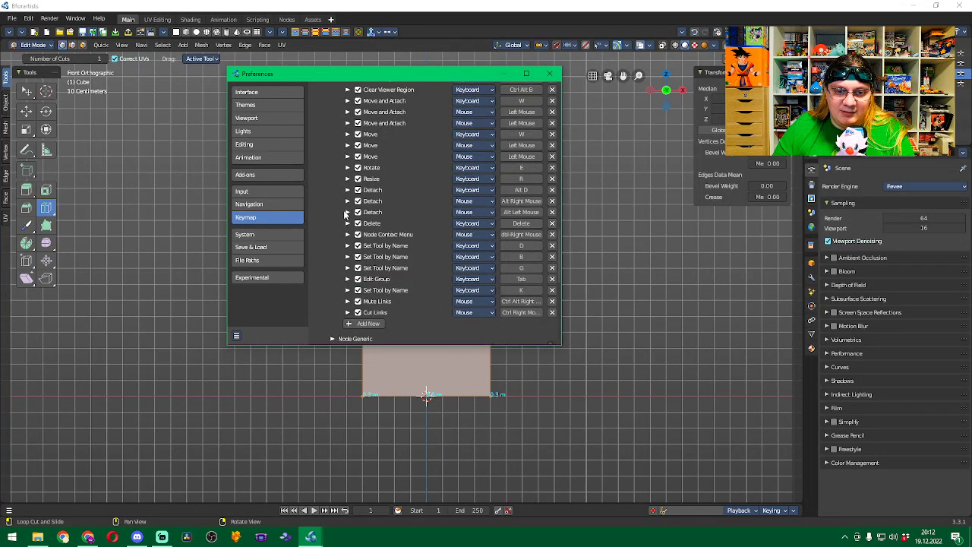
scroll(344, 215, "down", 1)
scroll(344, 215, "down", 1)
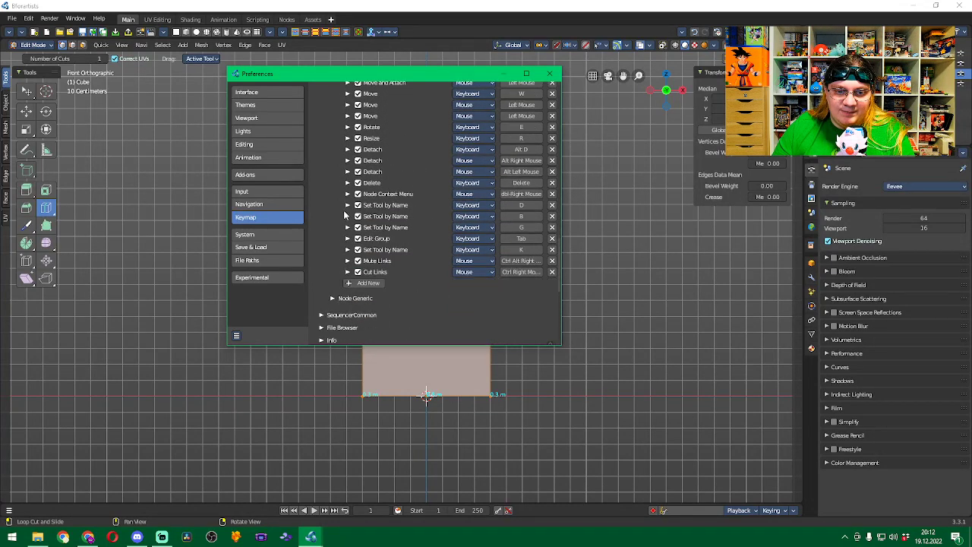
scroll(344, 215, "up", 8)
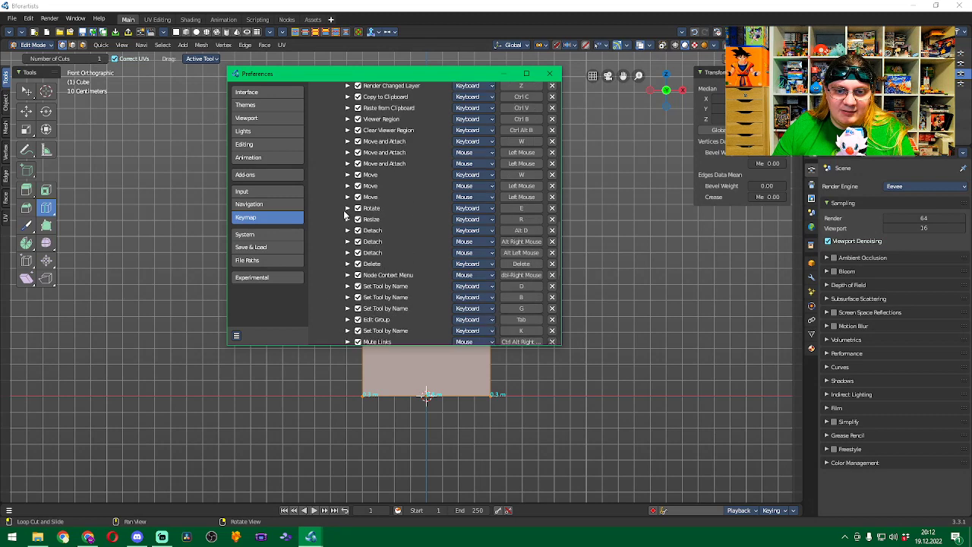
scroll(343, 215, "down", 8)
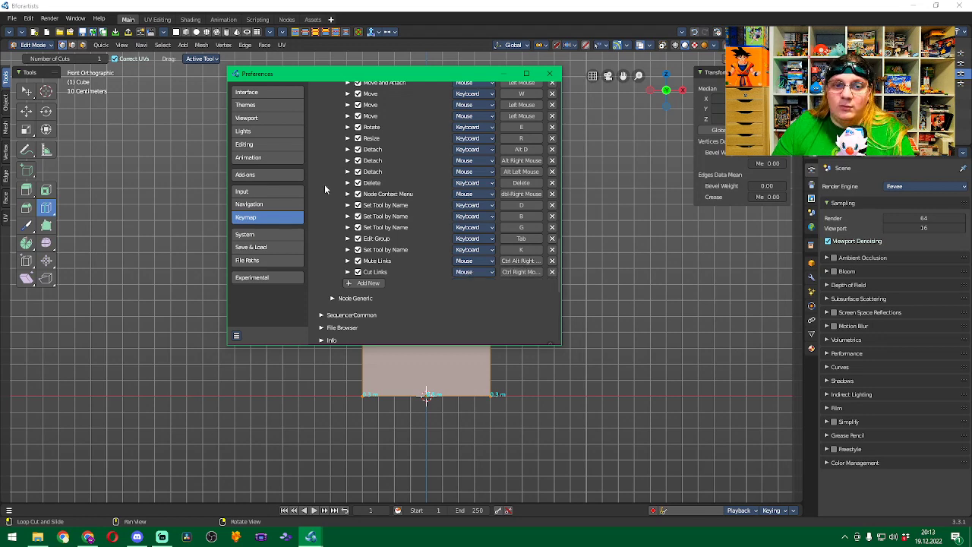
scroll(335, 187, "up", 8)
scroll(335, 188, "up", 15)
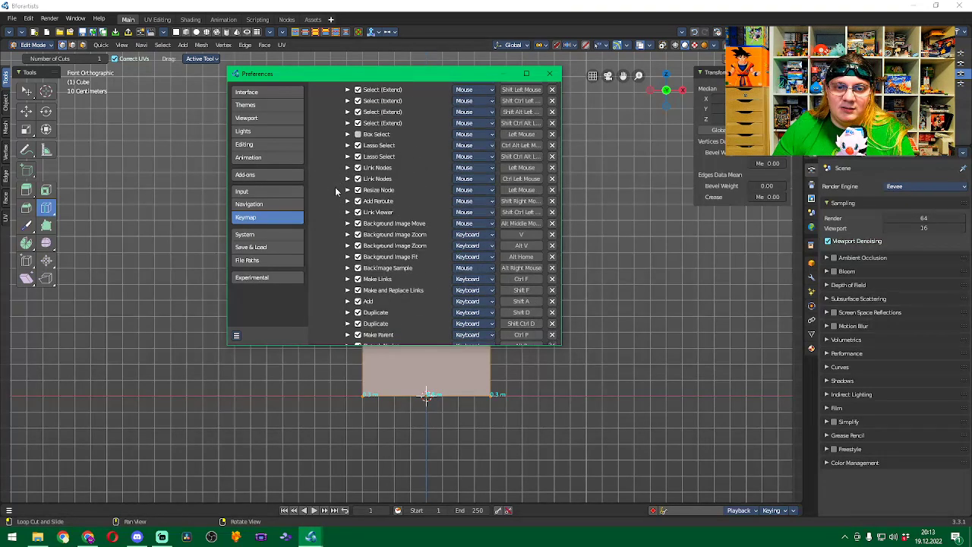
left_click(332, 135)
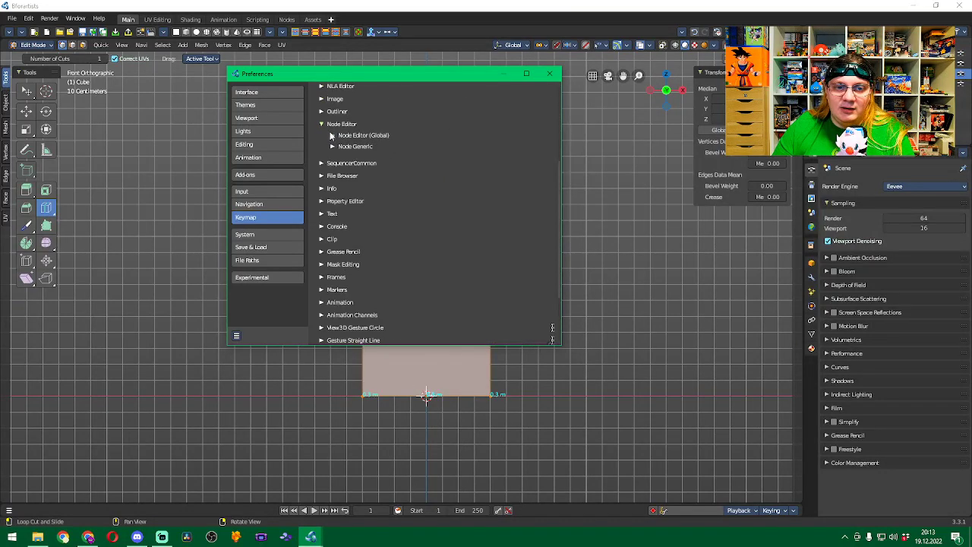
left_click(321, 124)
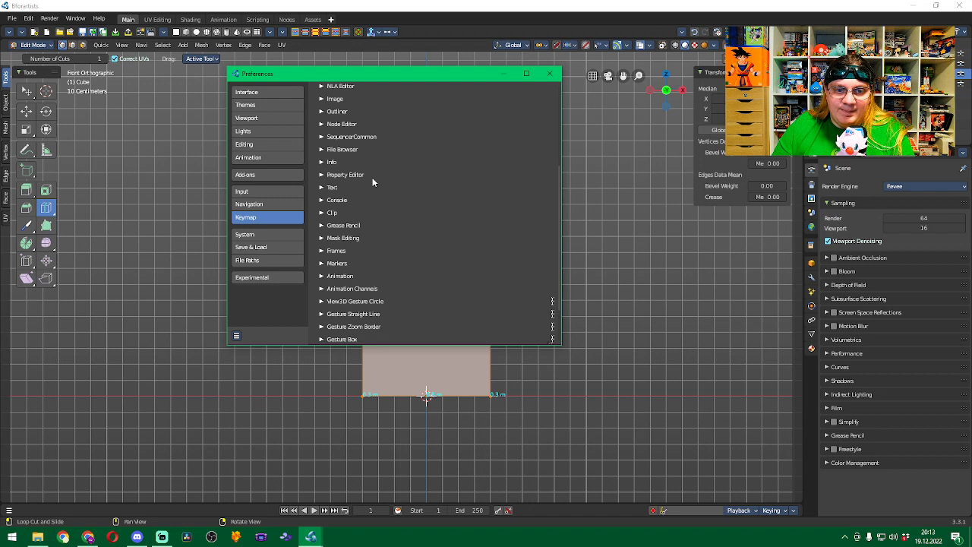
scroll(373, 182, "down", 3)
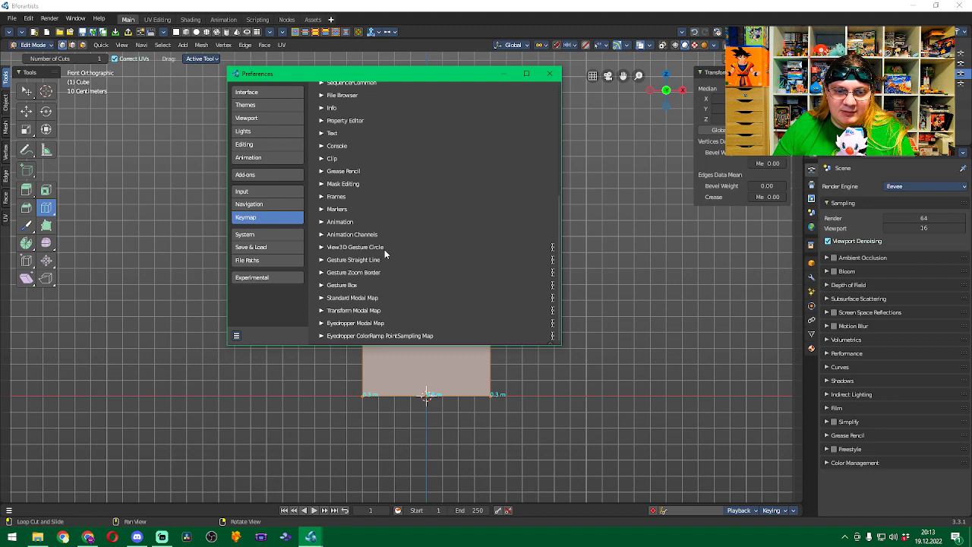
scroll(385, 249, "up", 10)
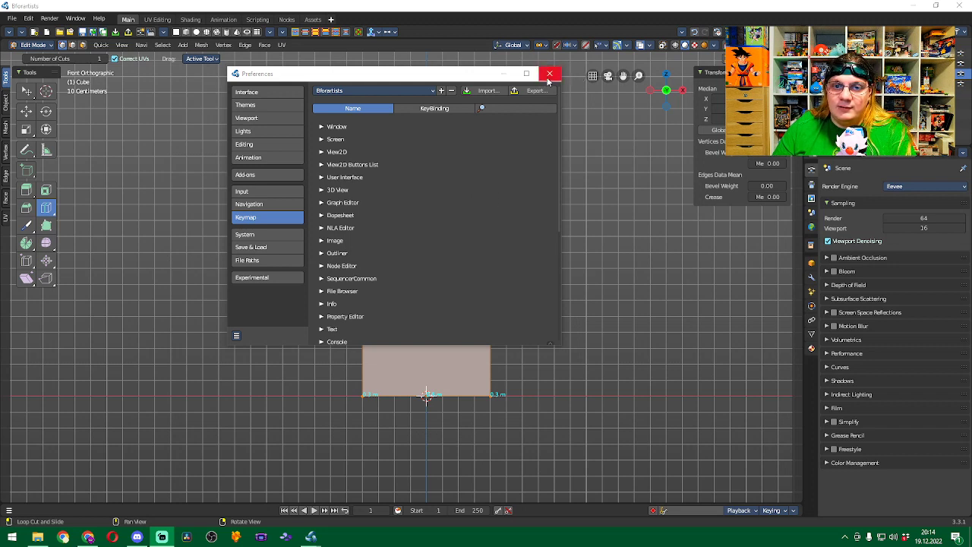
Switch the keymap search from Name to KeyBinding.
left_click(444, 107)
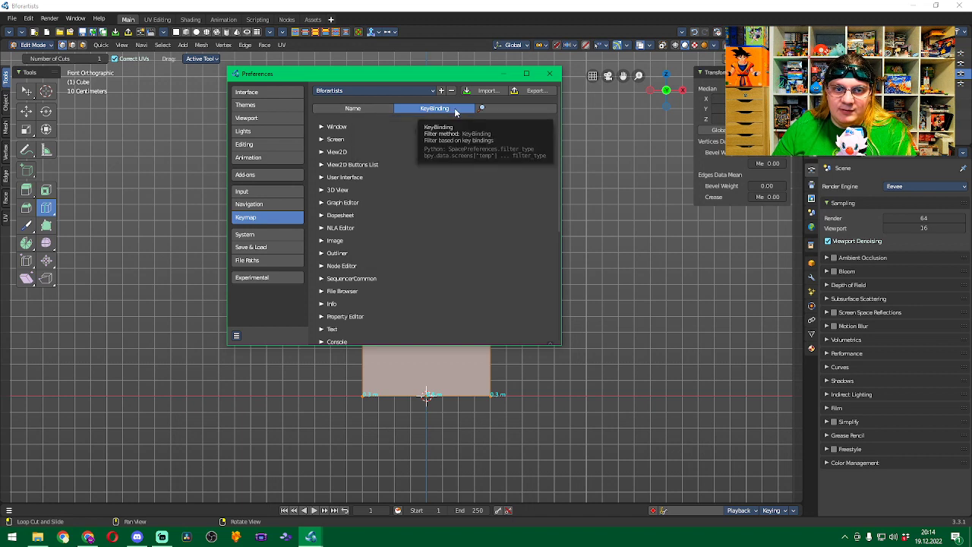
Switch the keymap search back to Name and briefly expand the Window bindings.
left_click(323, 126)
left_click(366, 111)
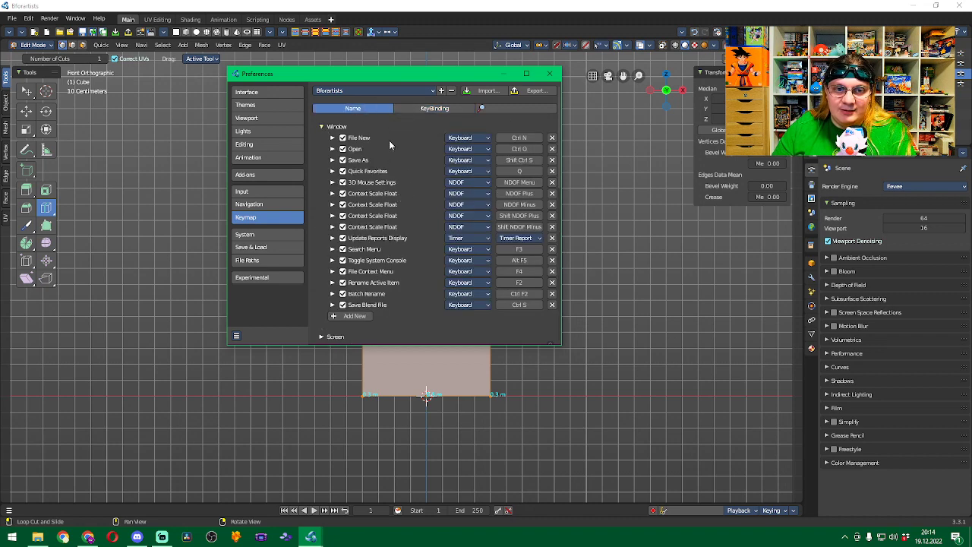
left_click(321, 126)
Expand Screen > Screen Editing and inspect the Split Area binding details.
left_click(322, 140)
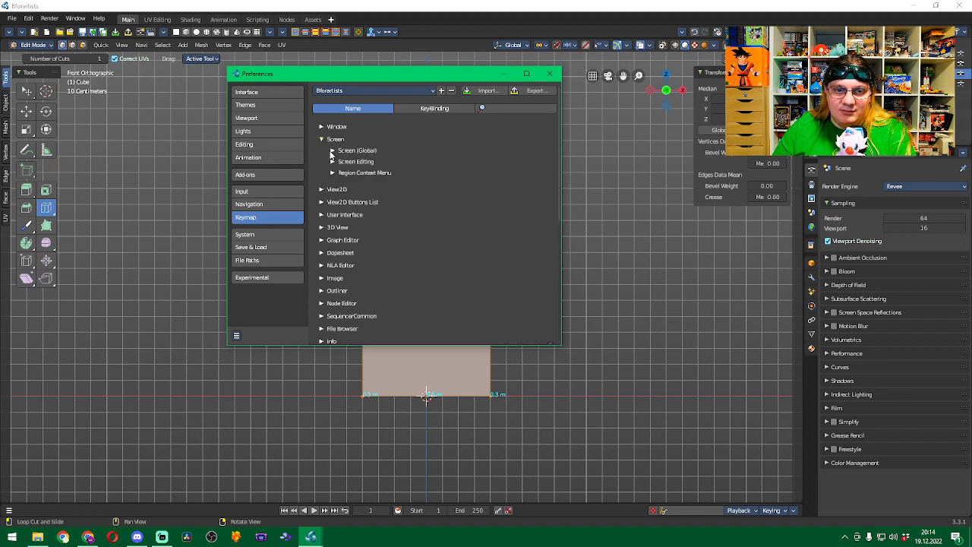
left_click(332, 151)
scroll(419, 174, "down", 1)
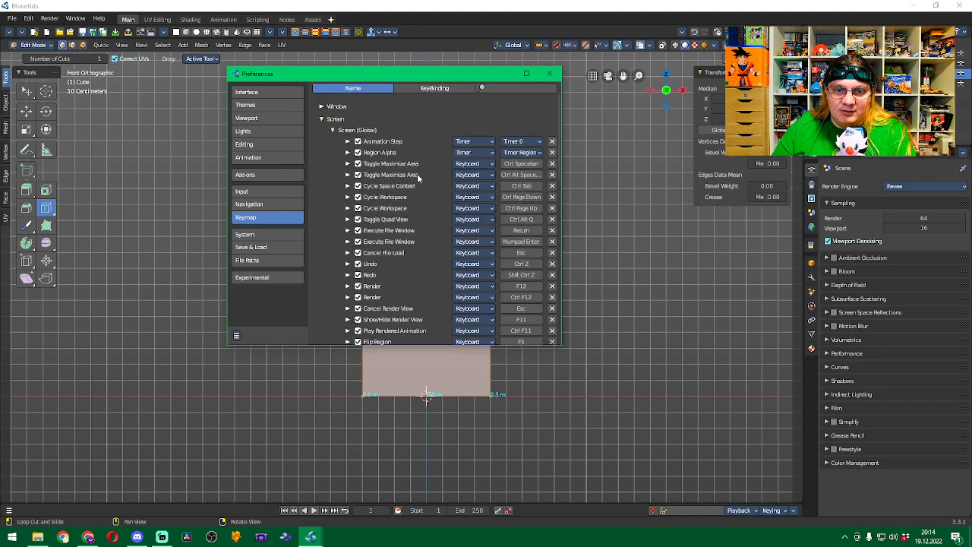
scroll(417, 173, "down", 5)
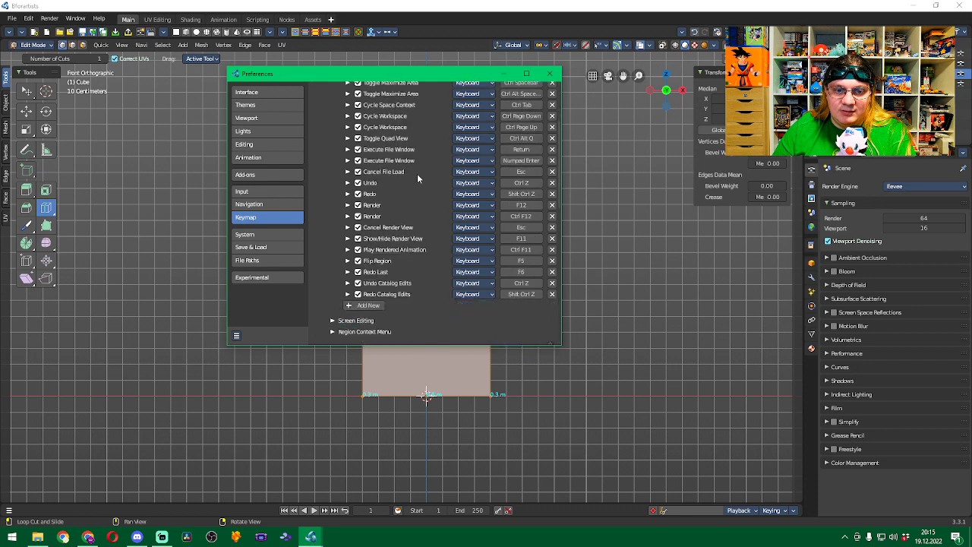
scroll(417, 173, "up", 5)
left_click(331, 129)
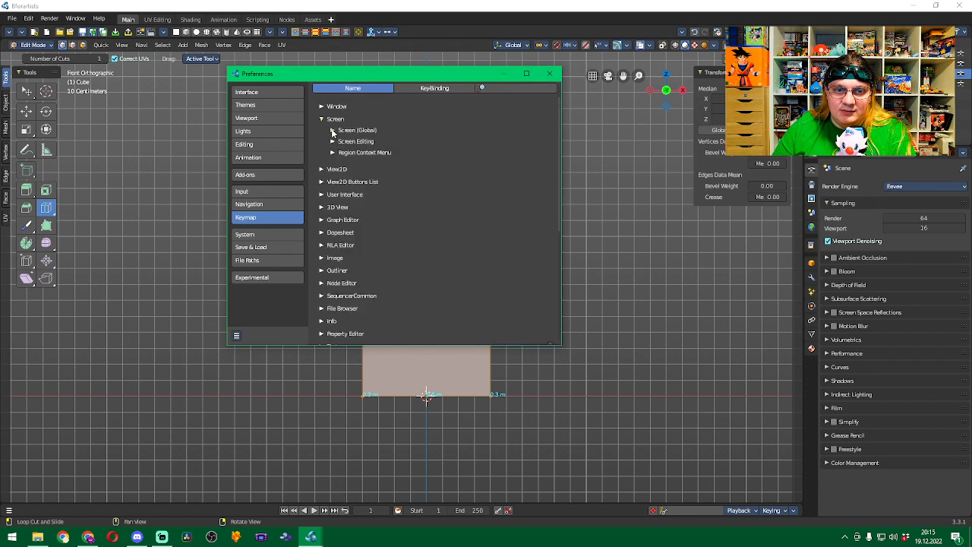
left_click(332, 141)
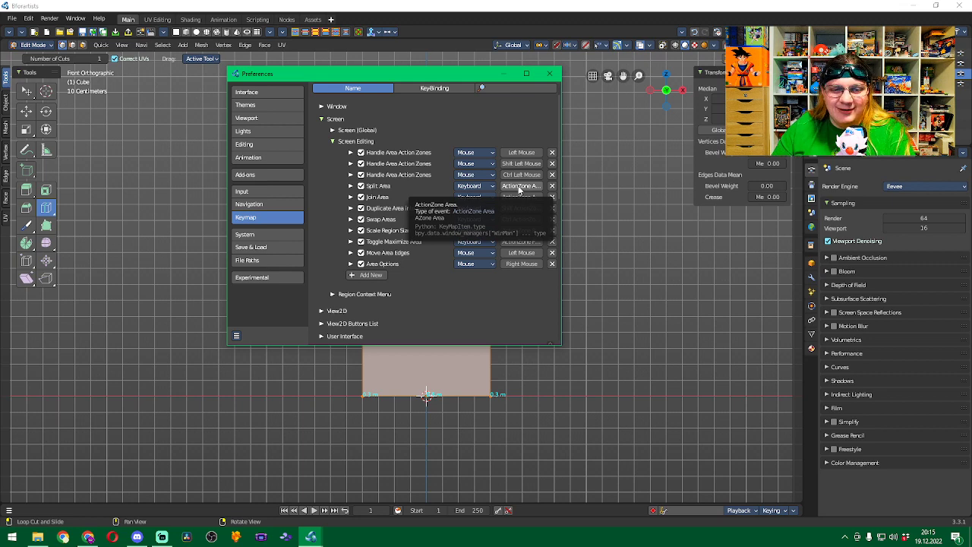
left_click(352, 187)
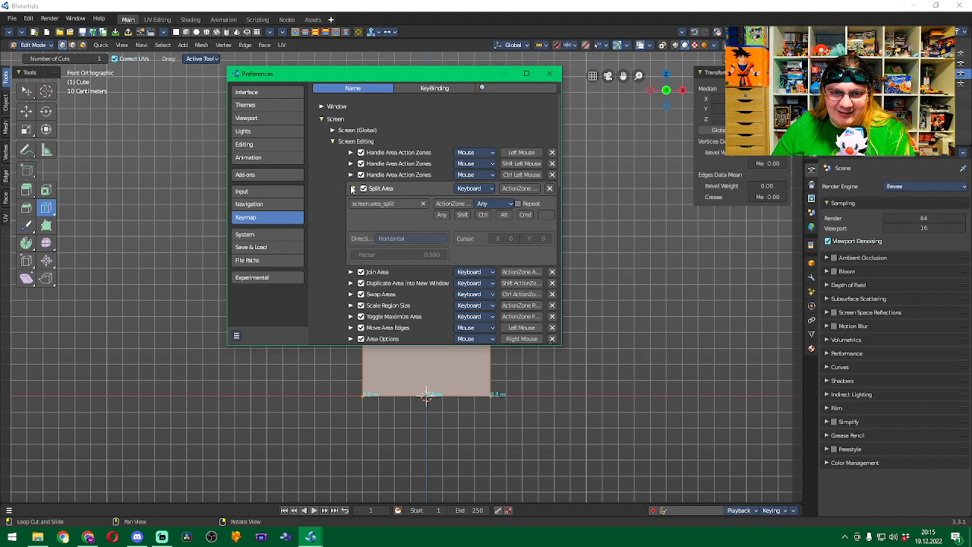
left_click(352, 187)
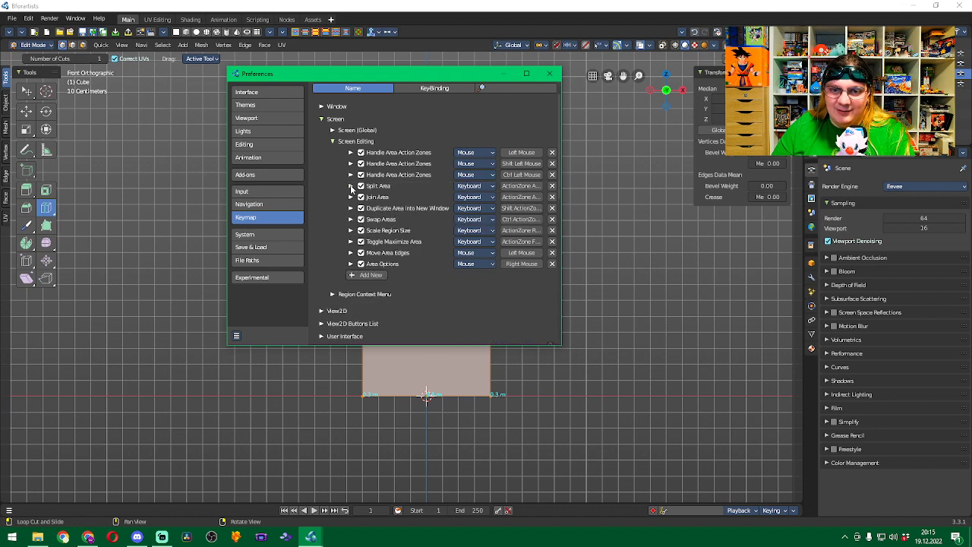
Search the keymap for 'loop' to review Loop Cut and Slide, then close Preferences.
left_click(526, 91)
type("loop")
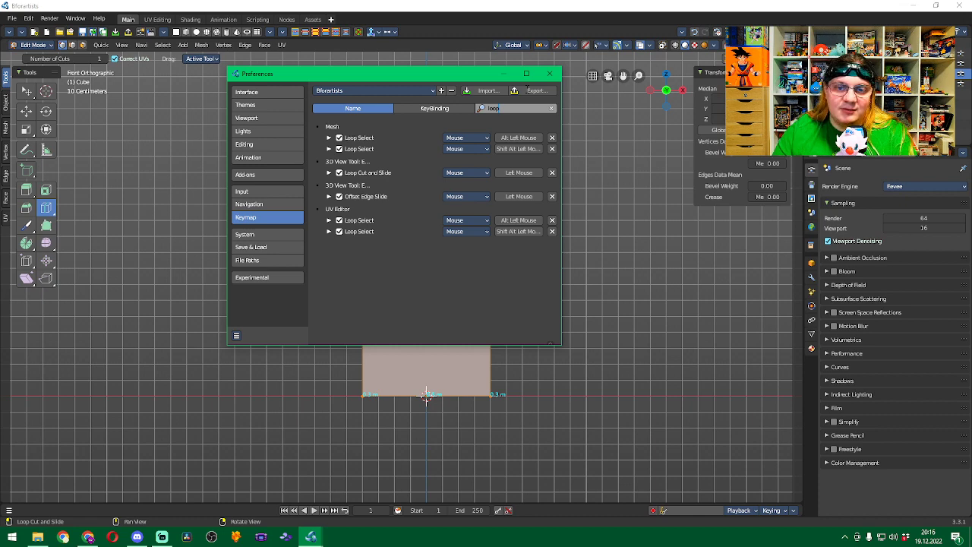
left_click(550, 73)
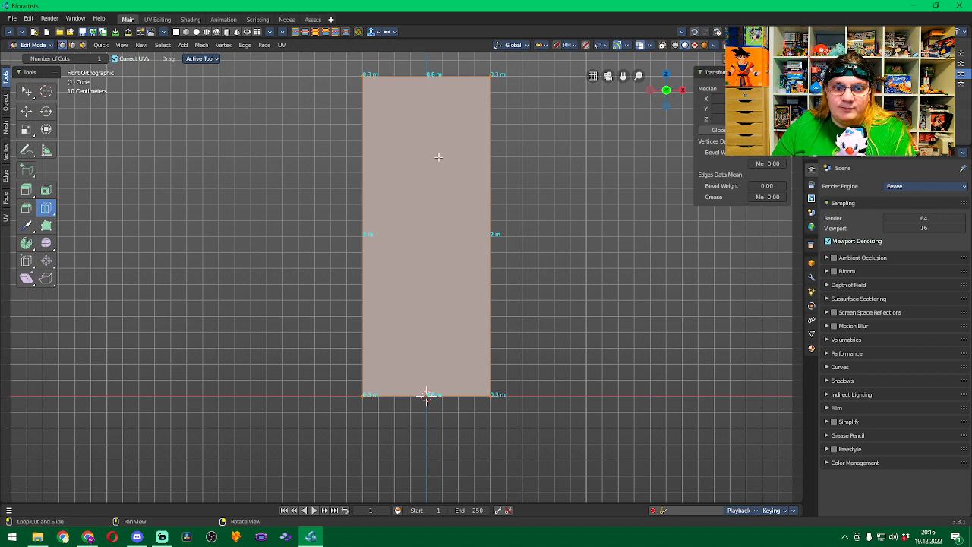
Add nine horizontal loop cuts at various heights from near the top to the bottom.
left_click(375, 235)
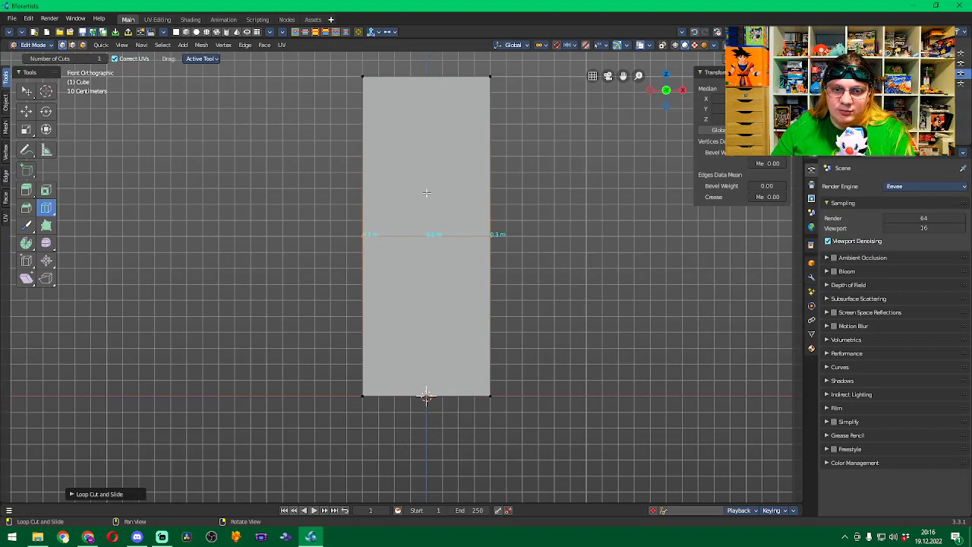
left_click(377, 160)
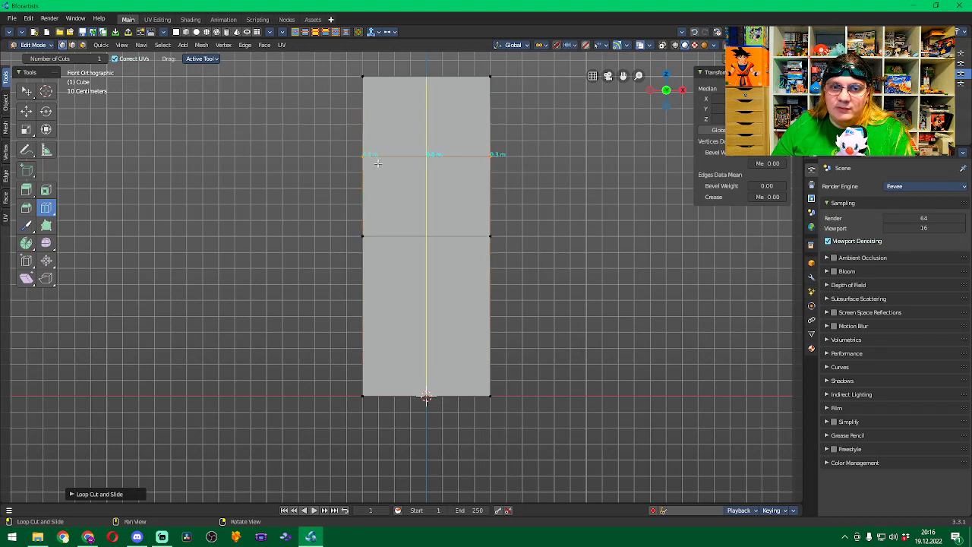
left_click(383, 115)
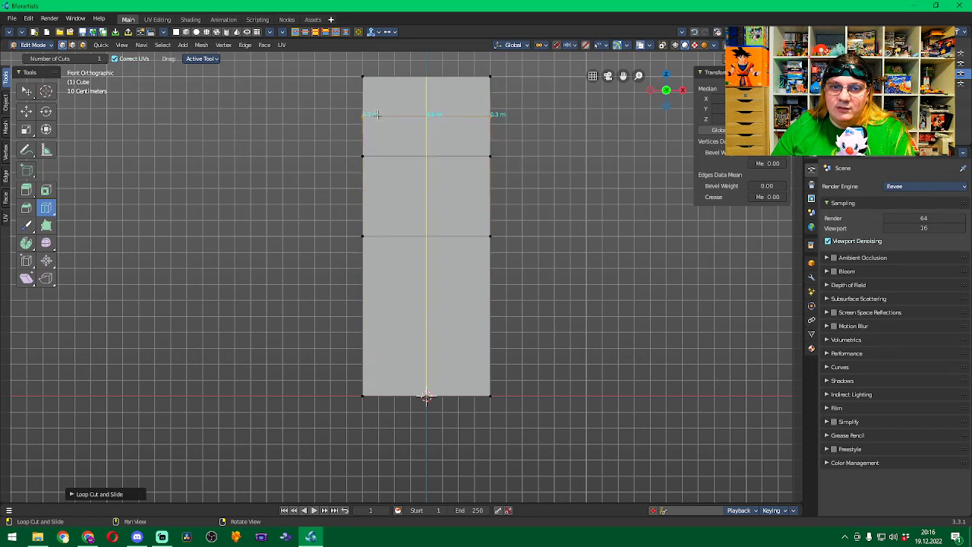
left_click(380, 193)
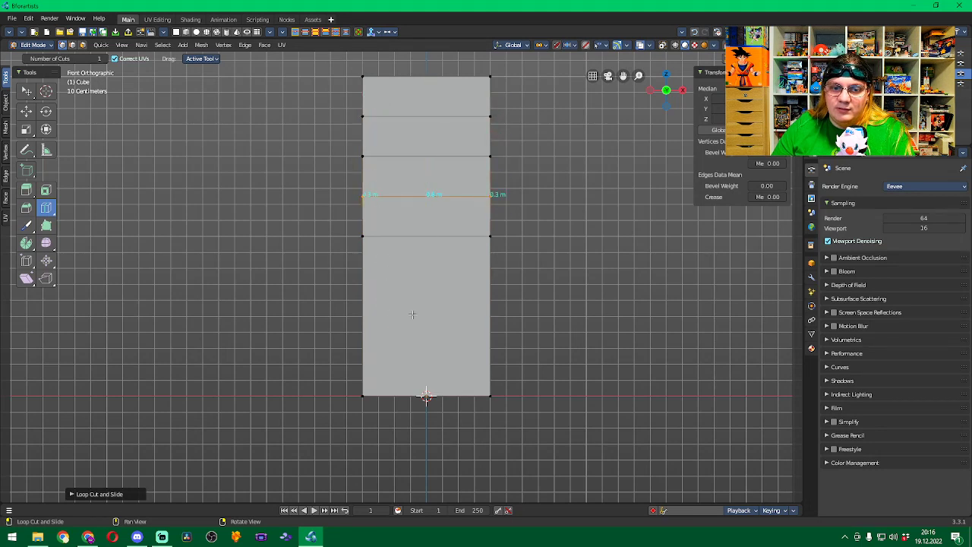
left_click(371, 317)
left_click(374, 275)
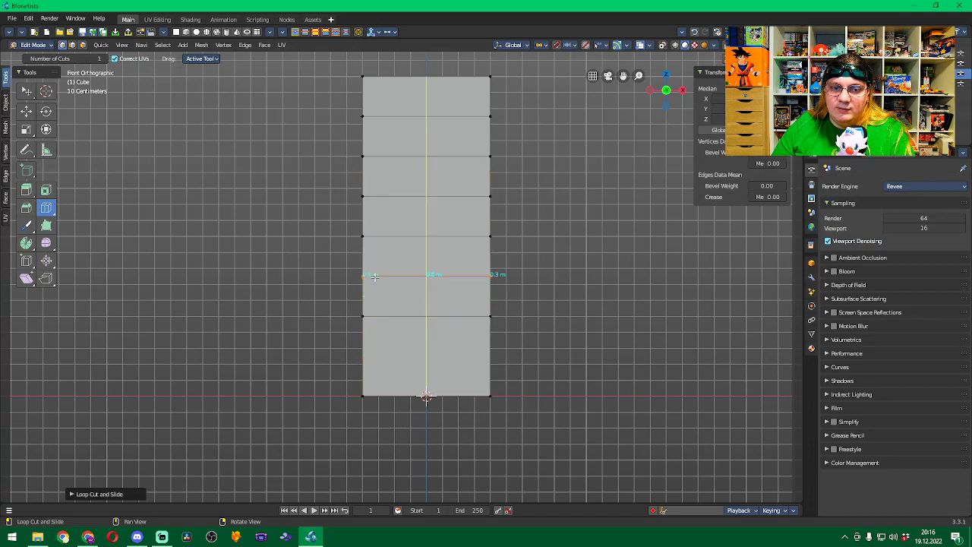
left_click(379, 355)
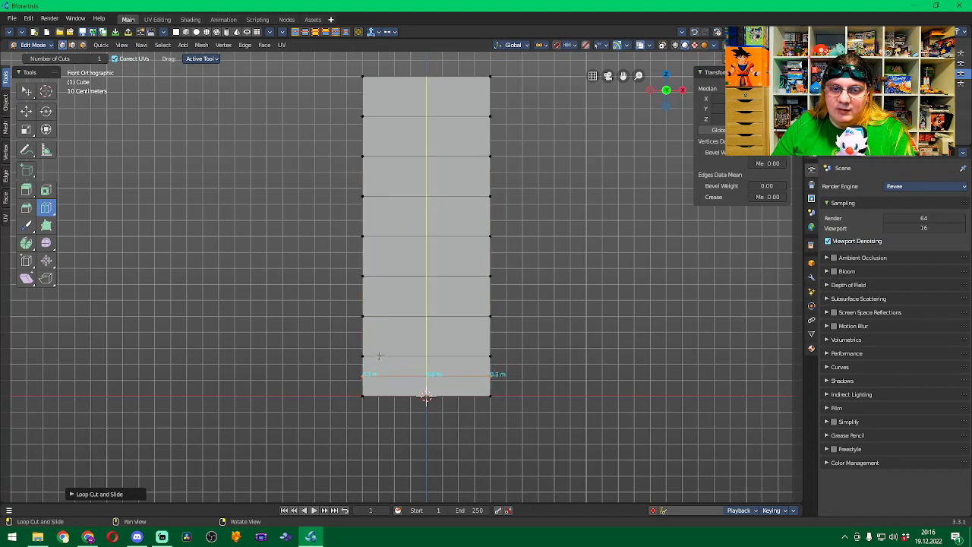
left_click(374, 331)
left_click(375, 296)
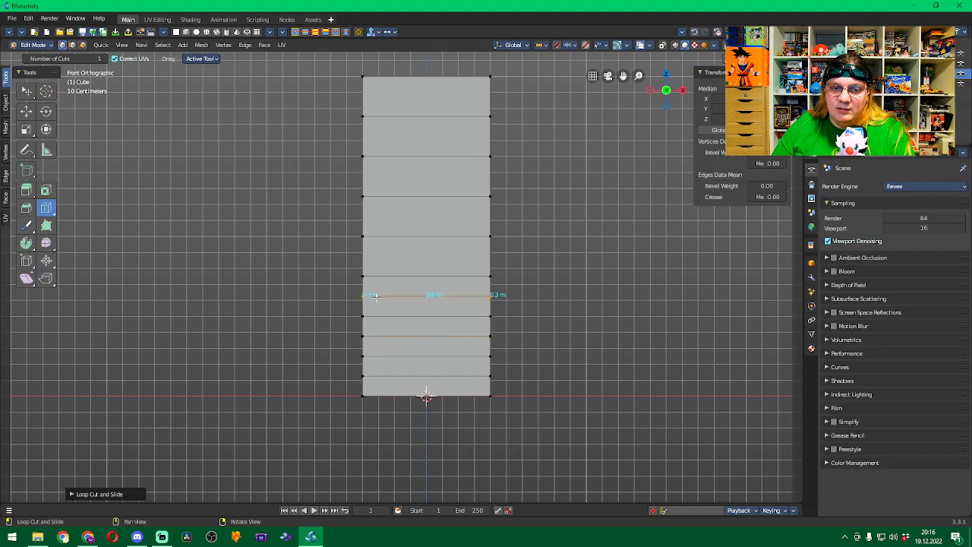
Undo an accidental vertical cut and add two more horizontal cuts mid-face.
left_click(376, 250)
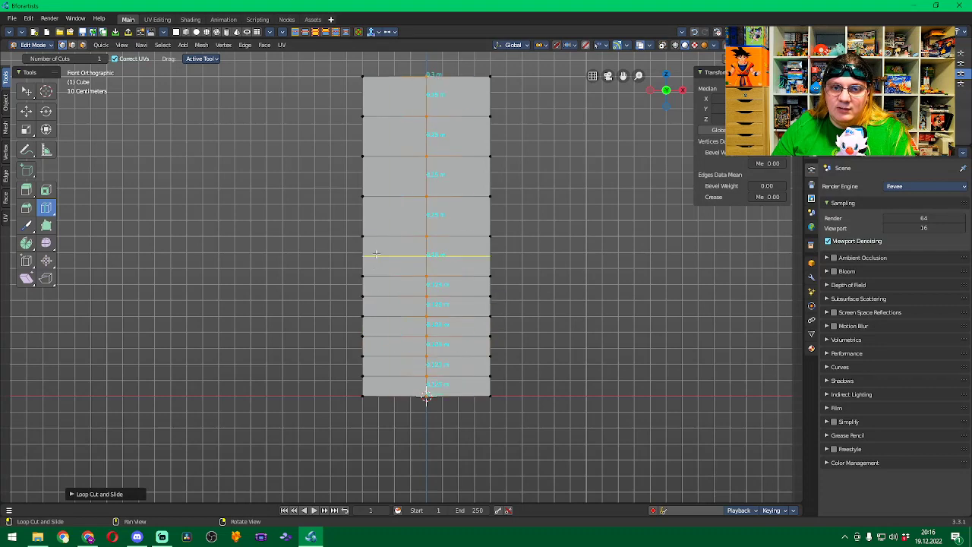
key("ctrl+z")
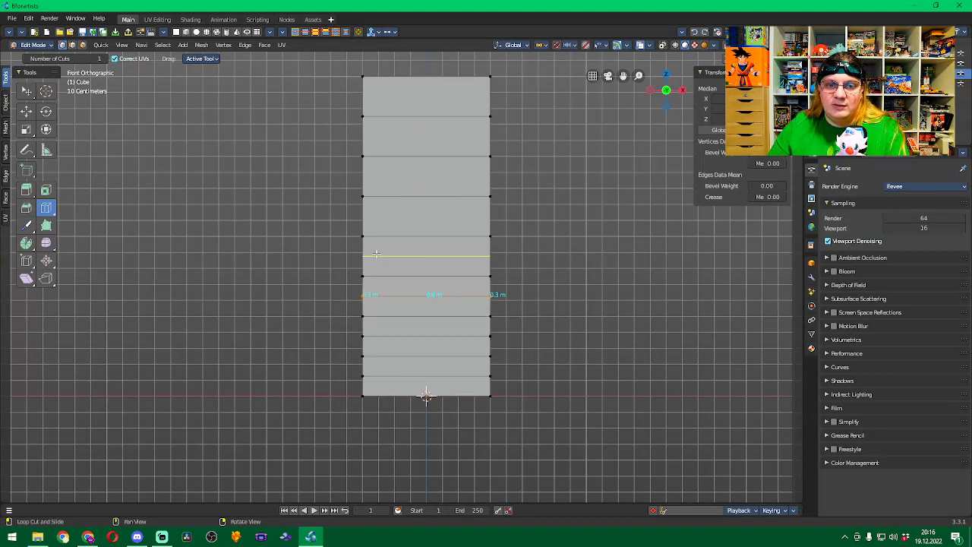
left_click(376, 253)
left_click(374, 215)
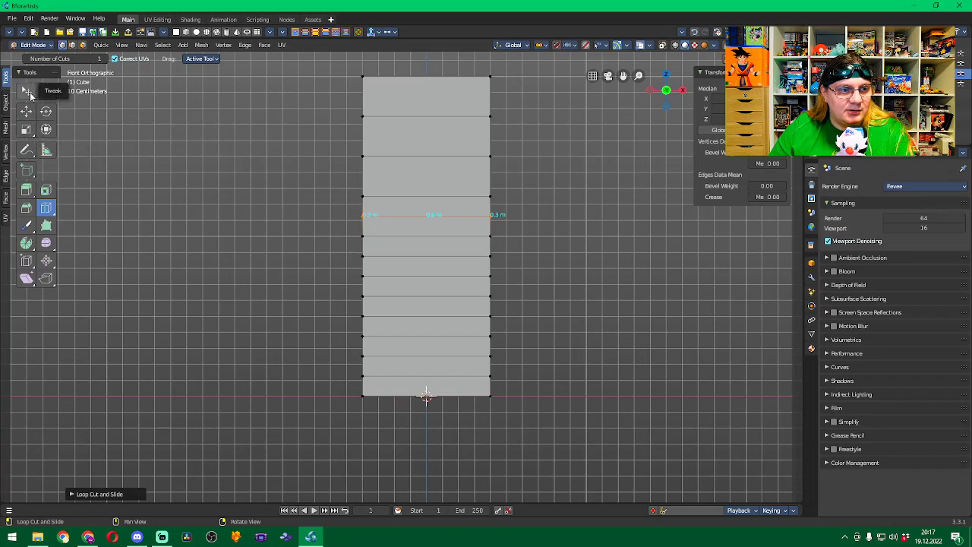
Check the Loop Cut tool variants, then expand the Loop Cut and Slide panel.
left_click(53, 216)
left_click(54, 218)
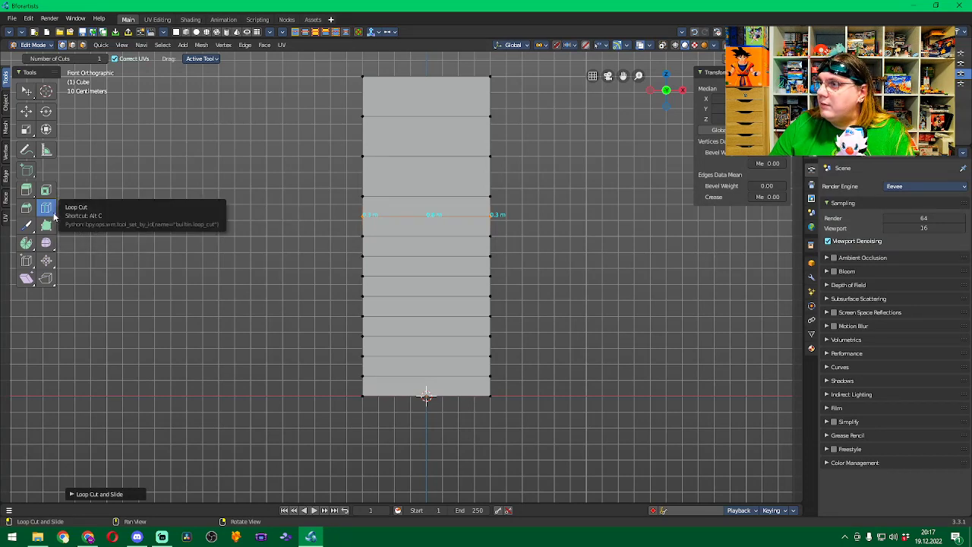
left_click(72, 495)
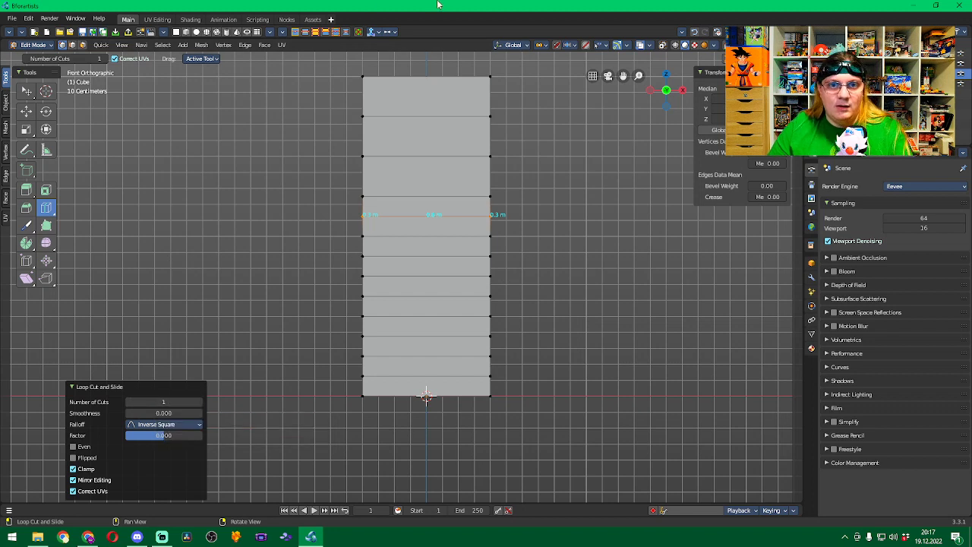
Undo the scattered cuts and add a single loop cut with Number of Cuts 12.
key("ctrl+z")
key("ctrl+z")
key("ctrl+z")
key("ctrl+z")
key("ctrl+z")
key("ctrl+z")
key("ctrl+z")
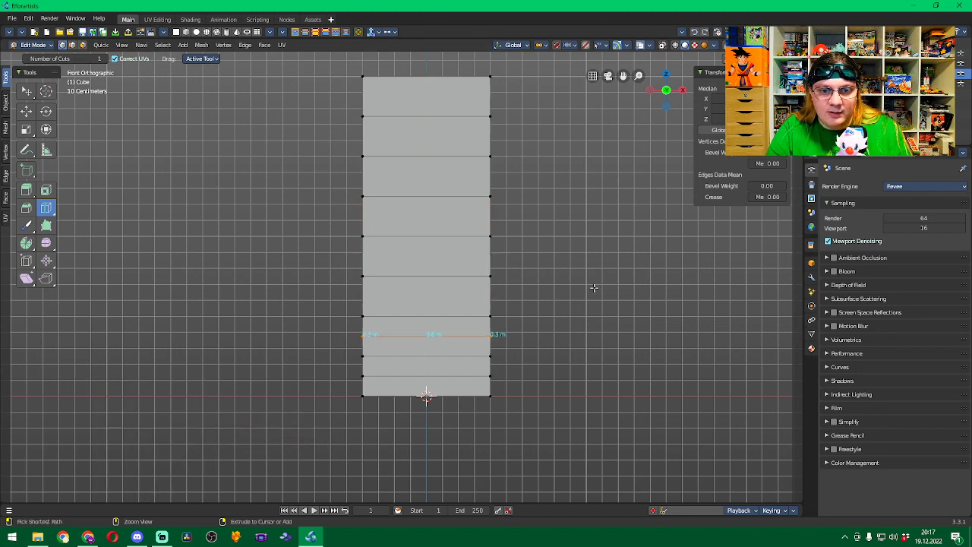
key("ctrl+z")
key("ctrl+z")
key("ctrl+z")
key("ctrl+z")
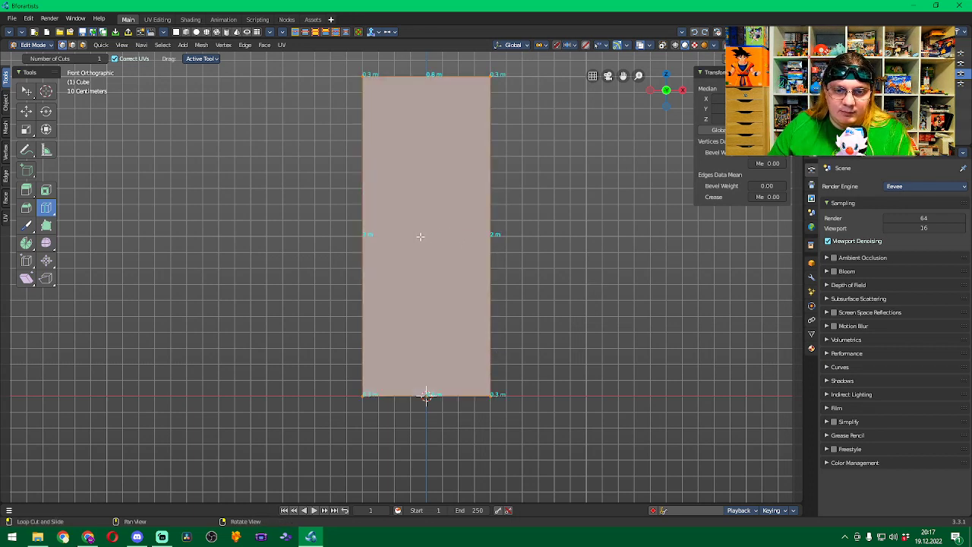
left_click(368, 238)
double_click(162, 401)
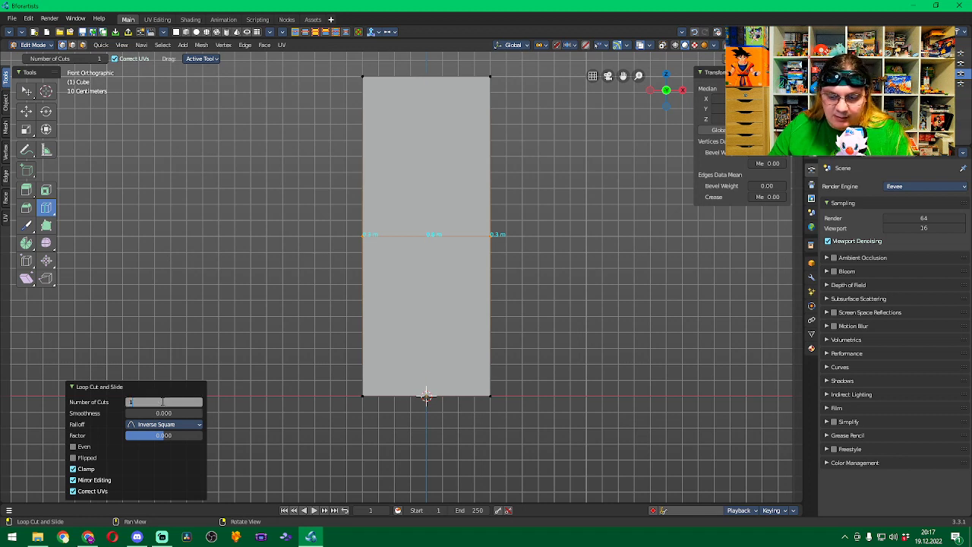
type("12")
key("Return")
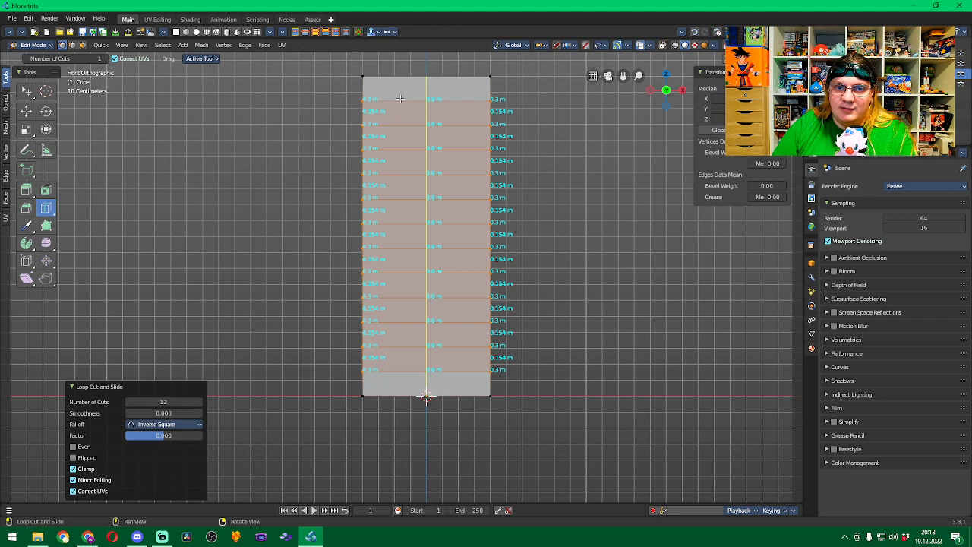
Change Number of Cuts to 5, giving six even 0.333 m bands, and recentre the view.
left_click(172, 402)
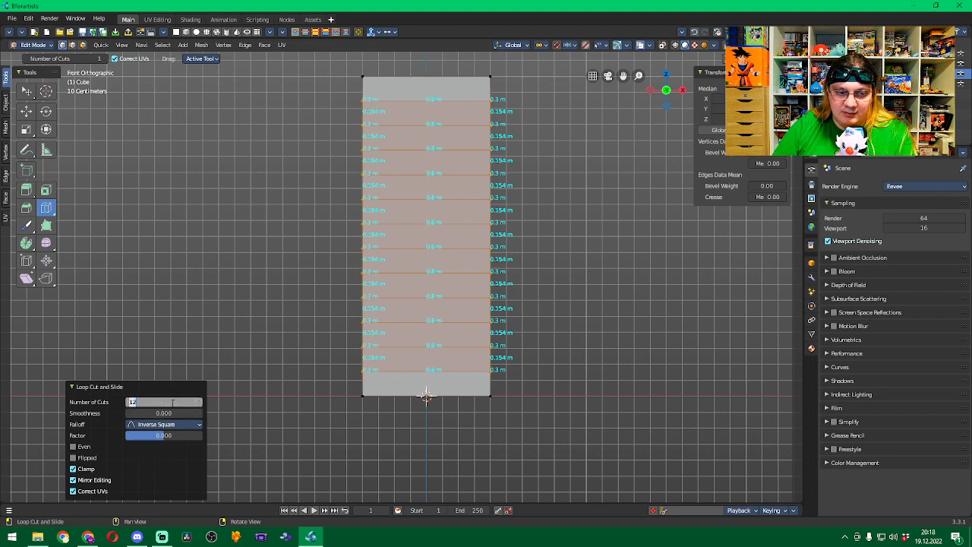
type("5")
key("Return")
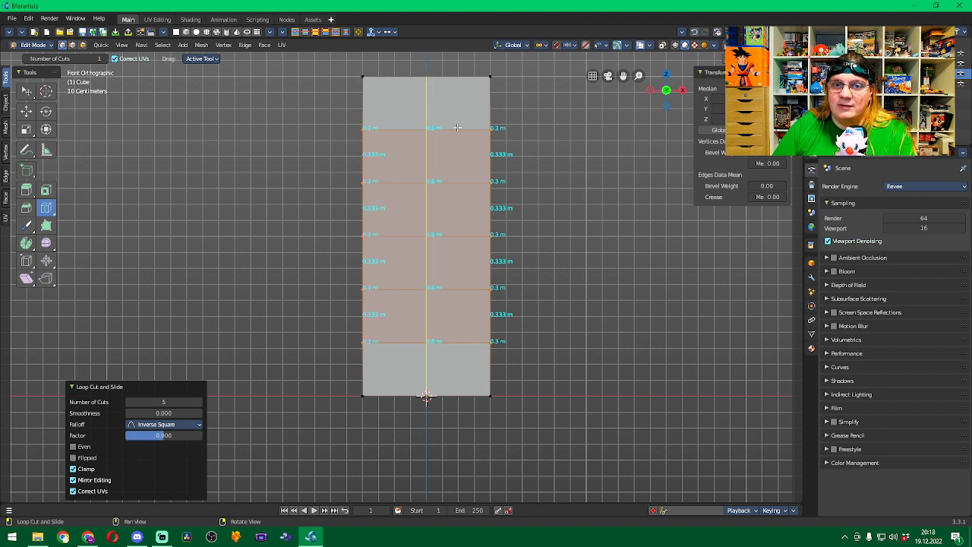
scroll(457, 127, "up", 1)
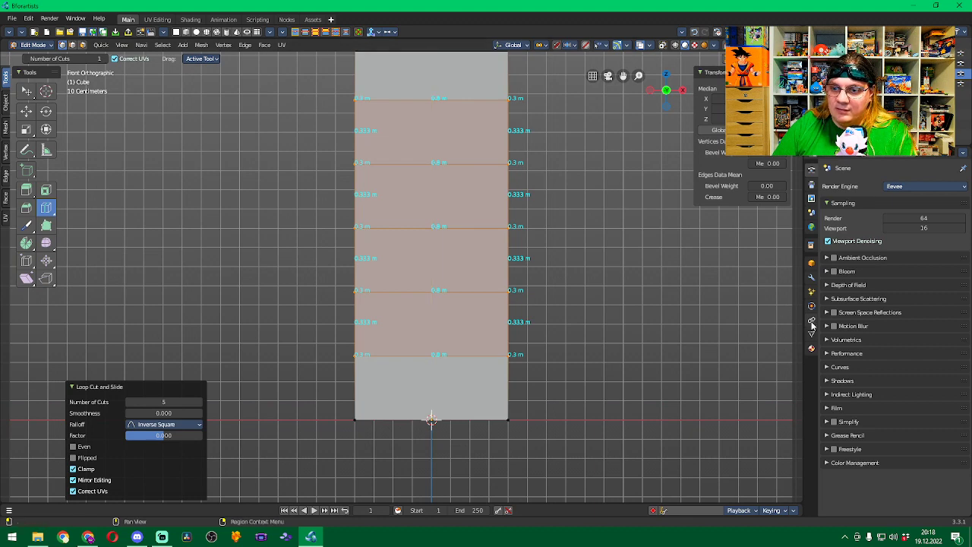
middle_click_drag(583, 182, 579, 215, "shift")
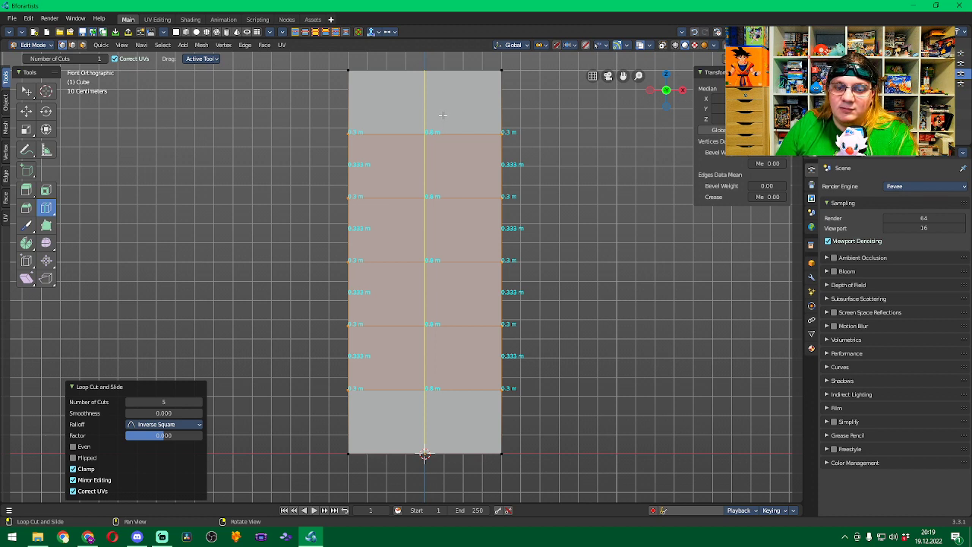
Add loop cuts near the top and bottom edges, then slide the top loop up to factor -0.794.
left_click(353, 100)
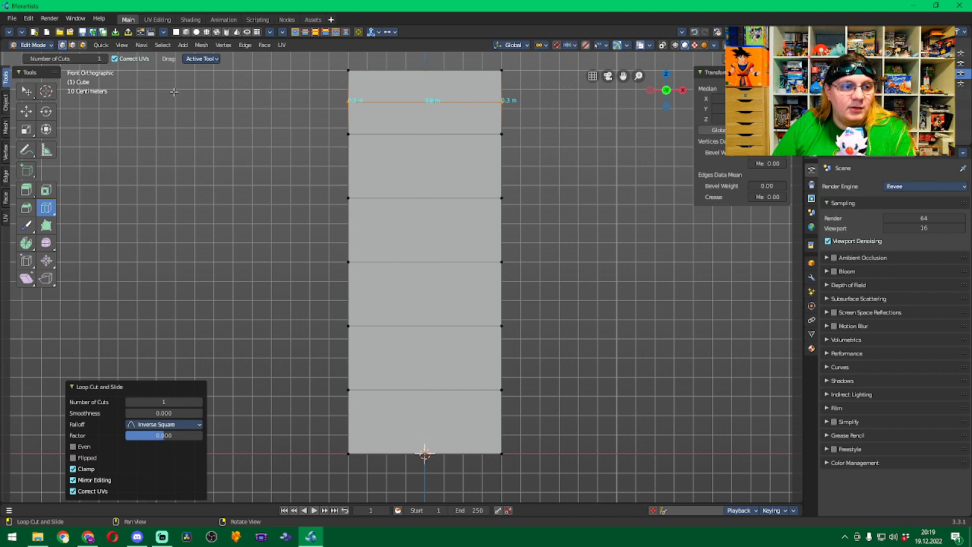
left_click(376, 421)
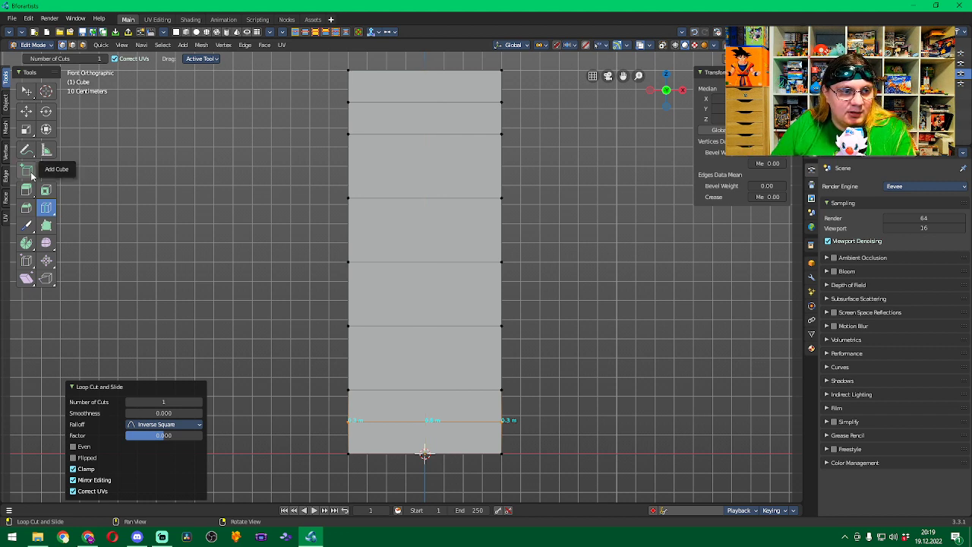
left_click(27, 262)
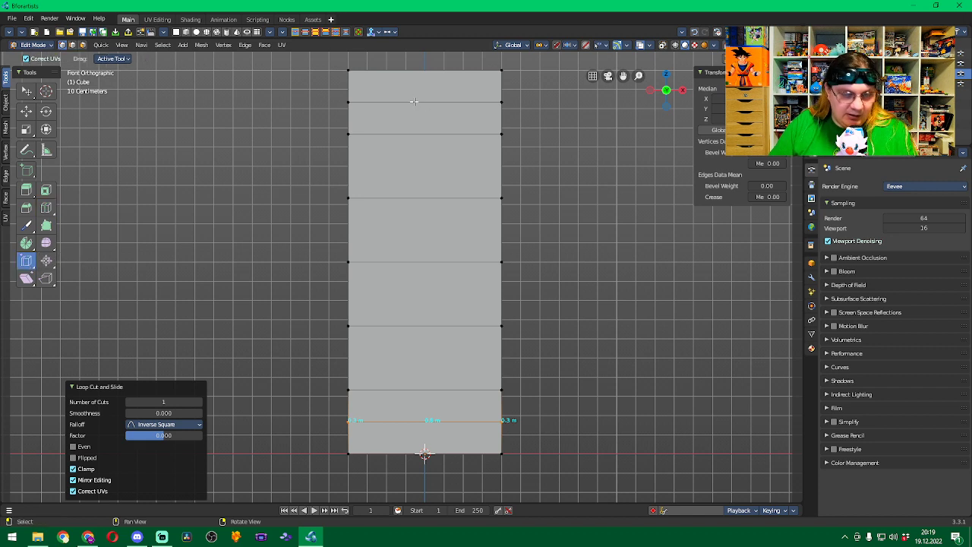
left_click(413, 101, "alt")
left_click_drag(403, 102, 404, 74)
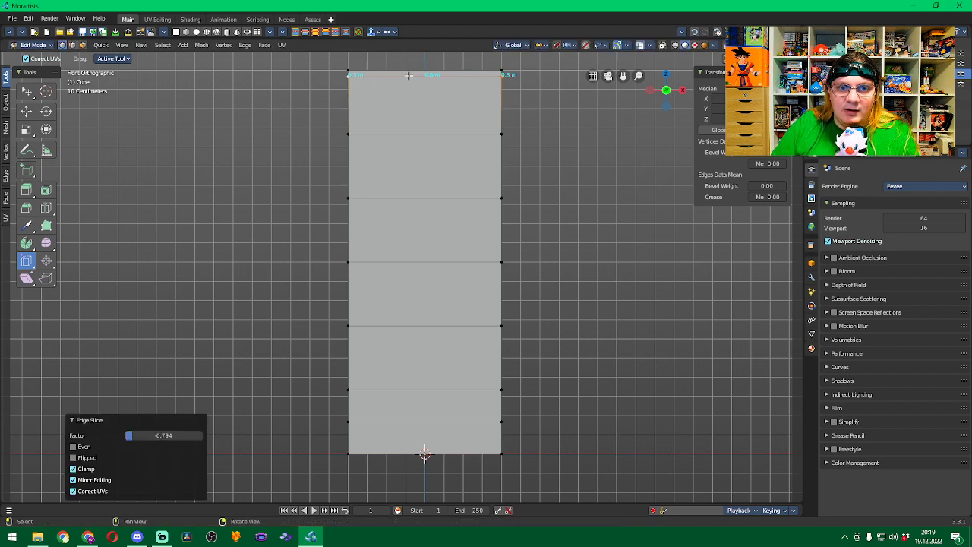
scroll(429, 78, "up", 7)
In front view, slide the top edge loop further up to an Edge Slide factor of -0.418.
middle_click_drag(430, 78, 398, 264, "shift")
middle_click_drag(400, 174, 325, 331, "shift")
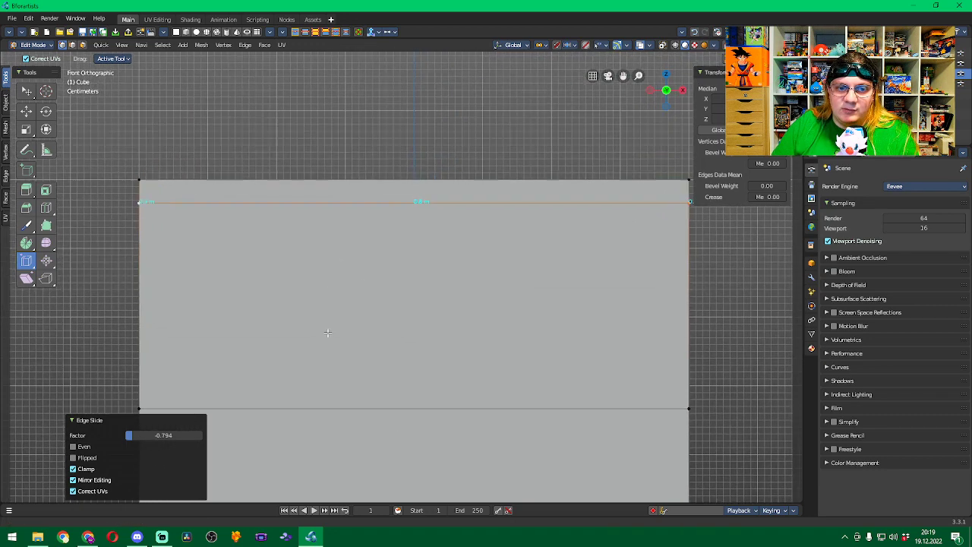
scroll(369, 232, "up", 3)
middle_click_drag(239, 189, 436, 257, "shift")
middle_click_drag(176, 247, 387, 243)
key("KP_1")
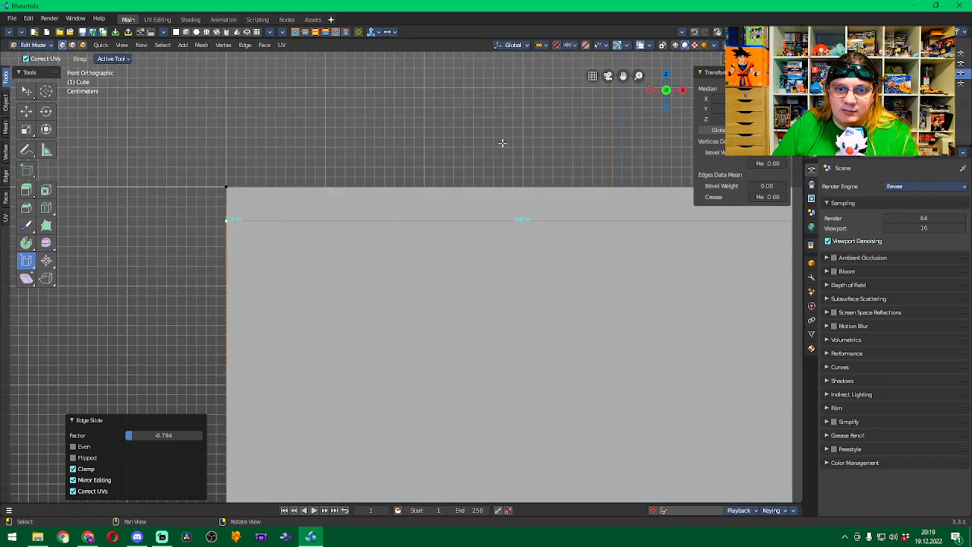
middle_click_drag(301, 252, 342, 270, "shift")
scroll(342, 270, "up", 5)
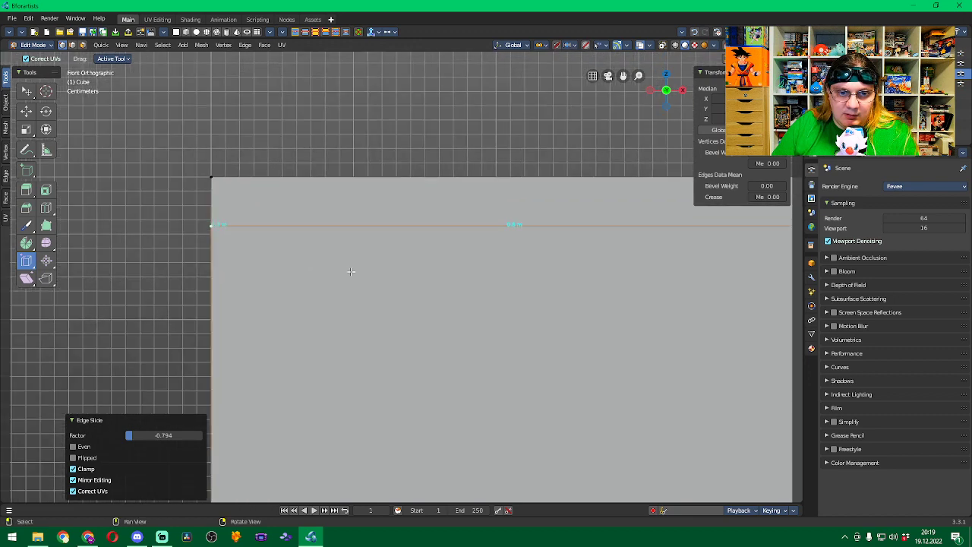
scroll(184, 211, "down", 3)
scroll(183, 205, "up", 6)
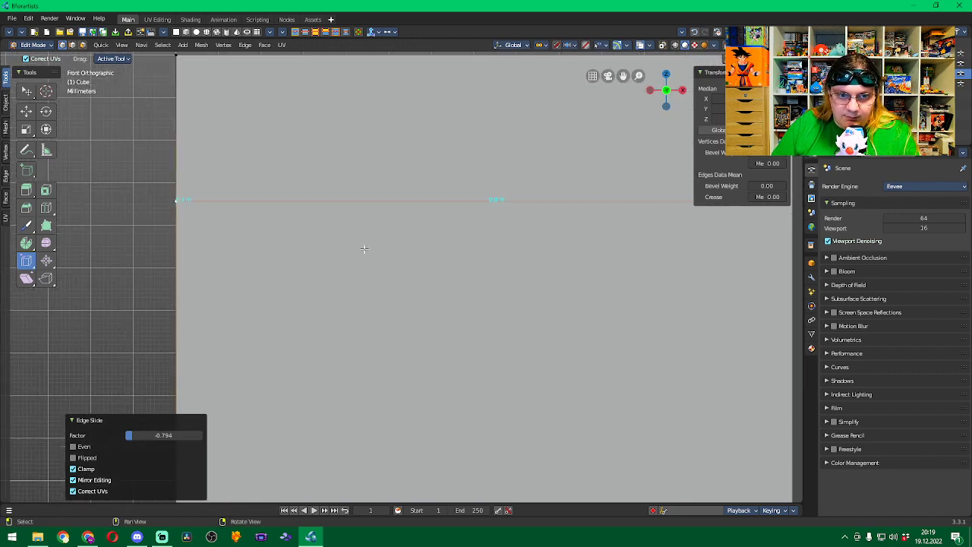
middle_click_drag(245, 240, 289, 267, "shift")
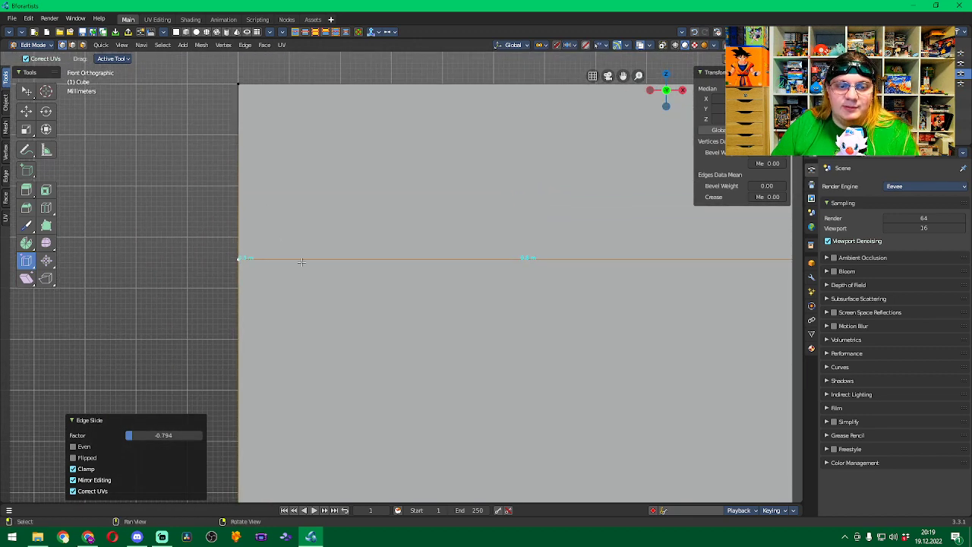
left_click_drag(334, 259, 357, 350)
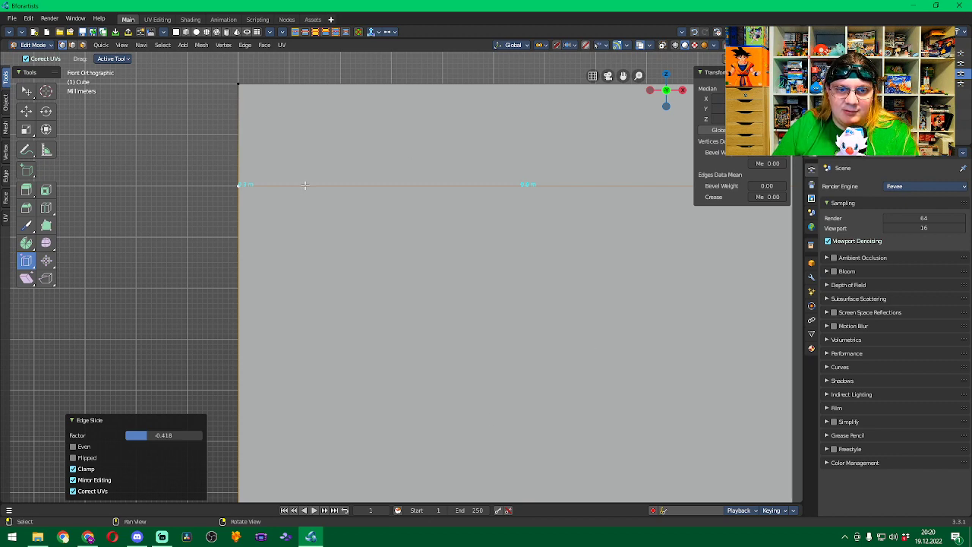
Zoom and pan the front view to frame the horizontal edge line near the top.
scroll(486, 236, "down", 8)
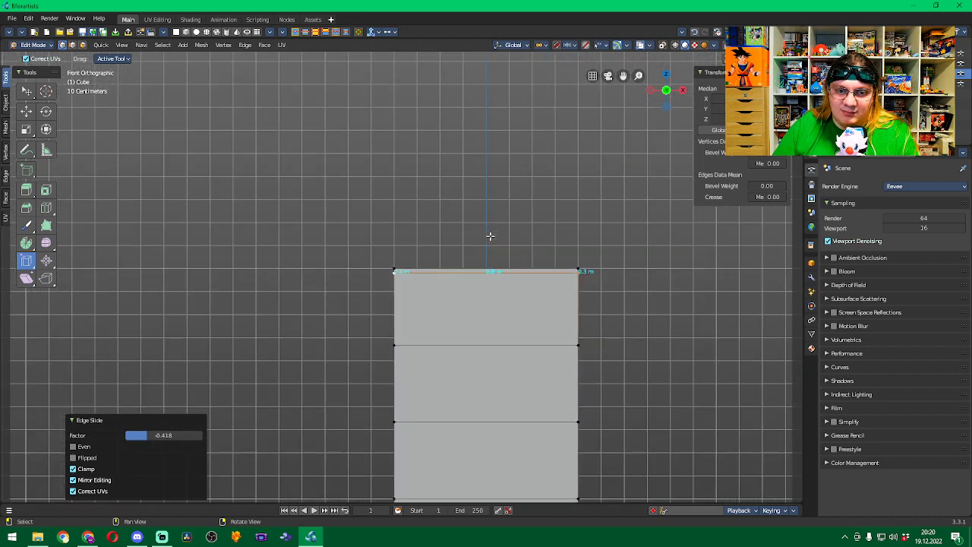
scroll(490, 236, "up", 6)
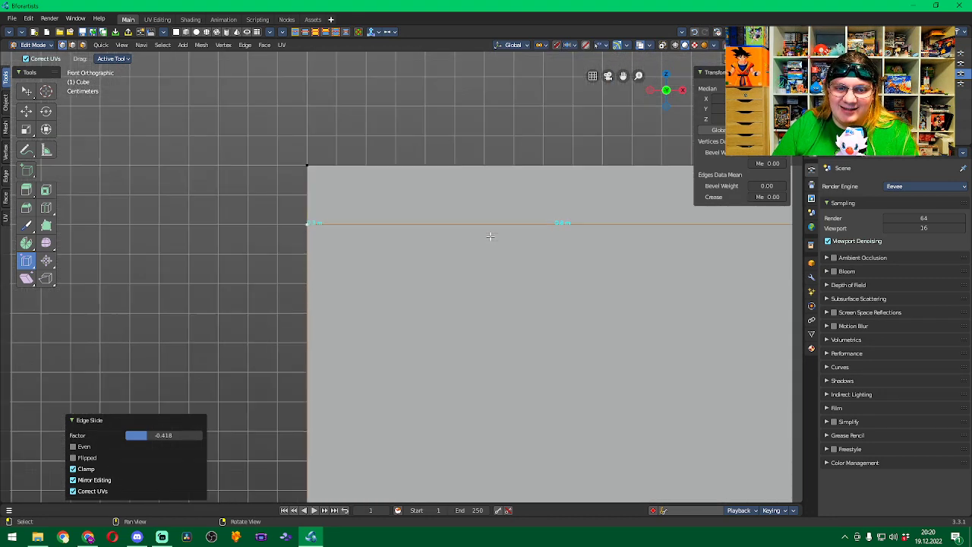
scroll(490, 236, "up", 2)
scroll(486, 235, "down", 1)
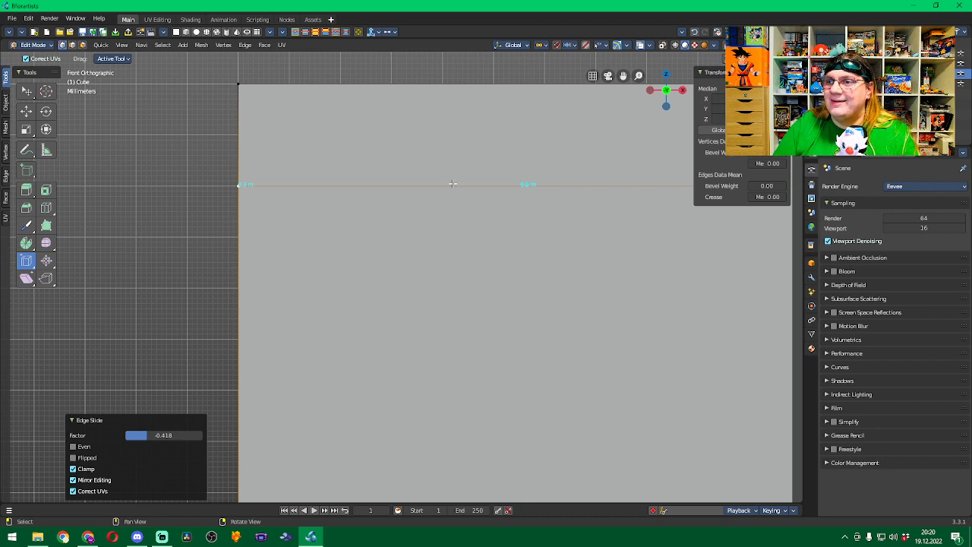
middle_click_drag(466, 282, 458, 104, "shift")
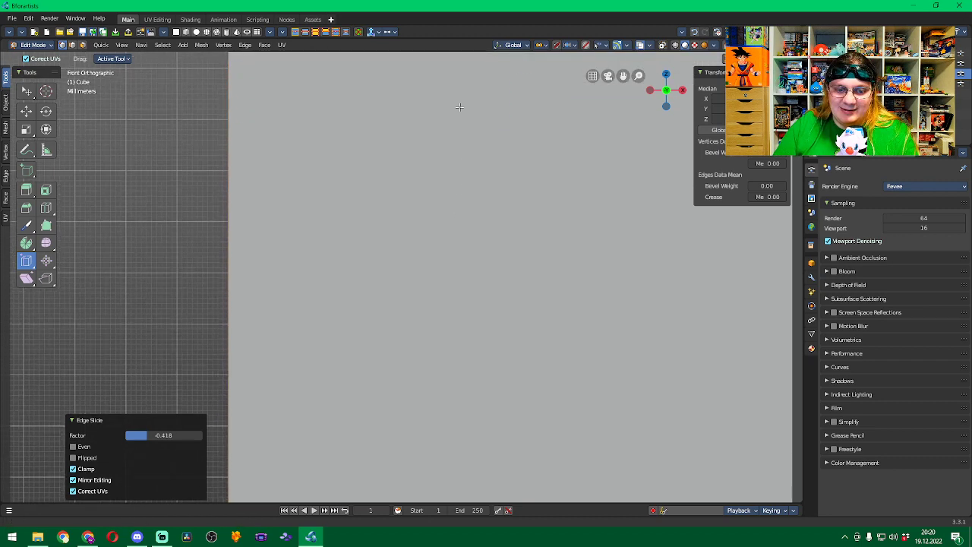
scroll(408, 349, "down", 3)
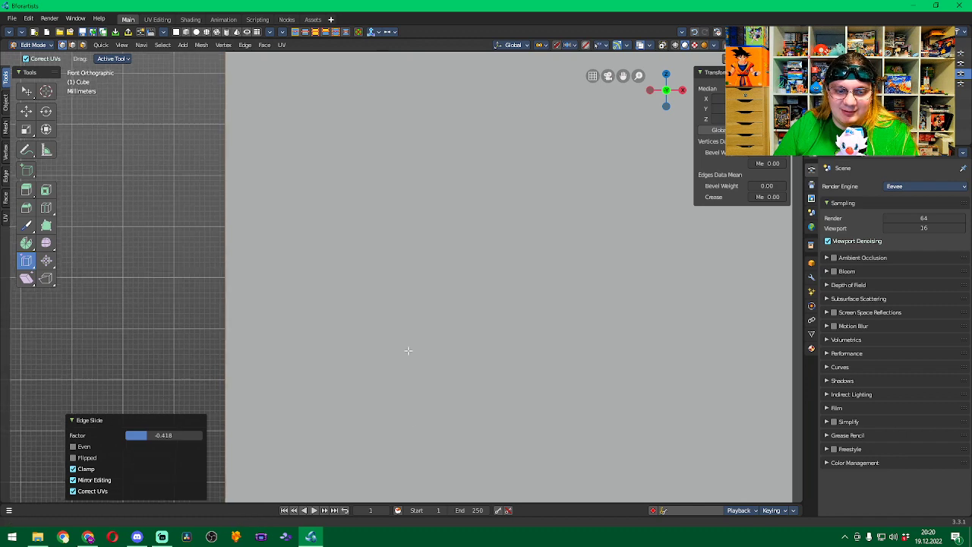
scroll(409, 194, "up", 2)
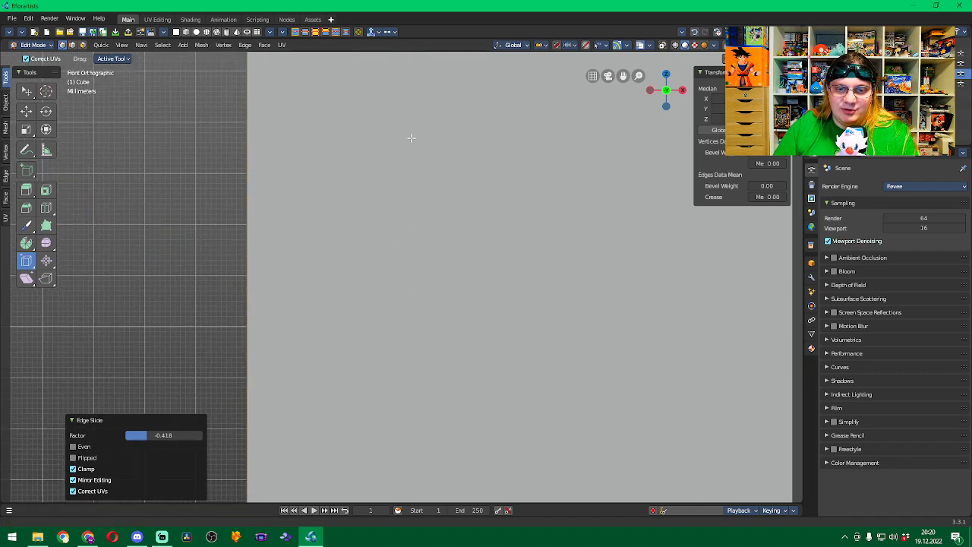
middle_click_drag(403, 349, 395, 123, "shift")
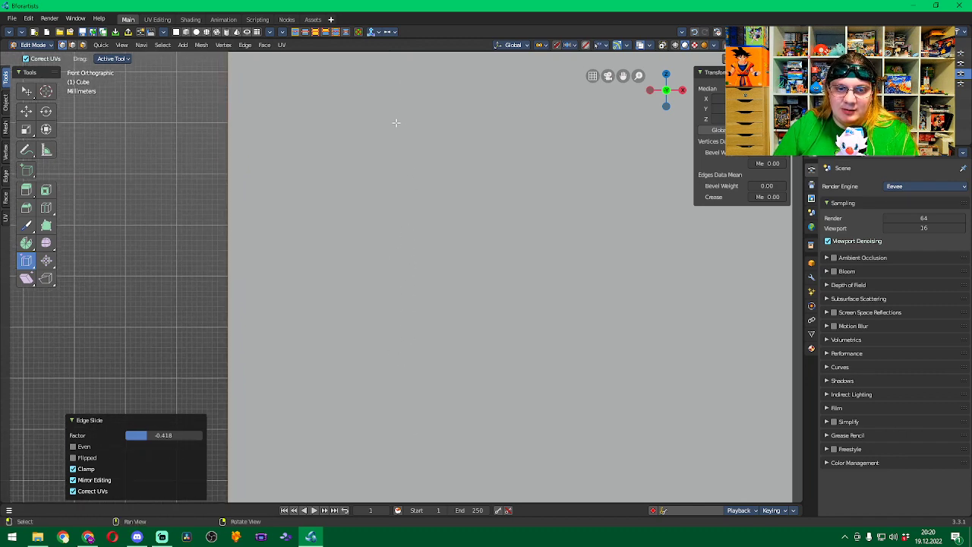
middle_click_drag(401, 355, 413, 145, "shift")
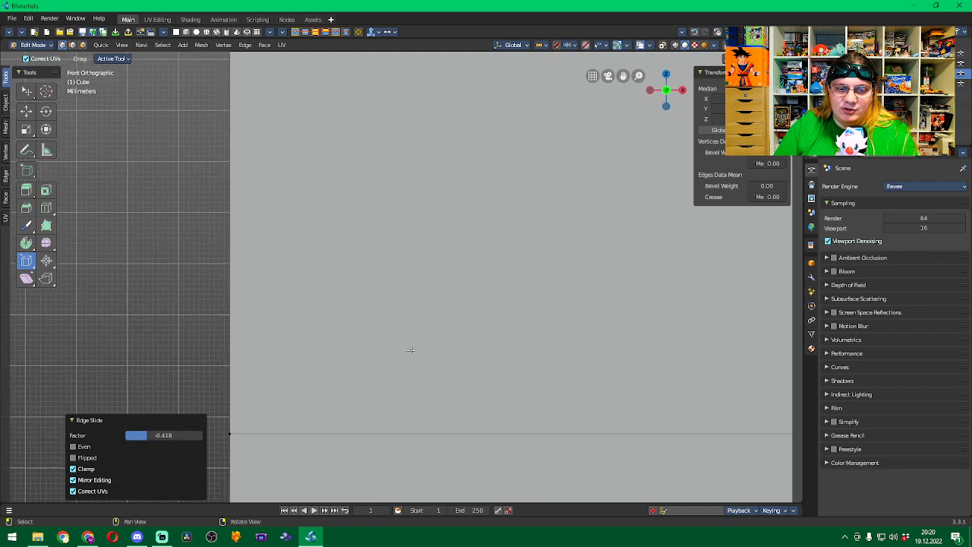
middle_click_drag(410, 349, 402, 213, "shift")
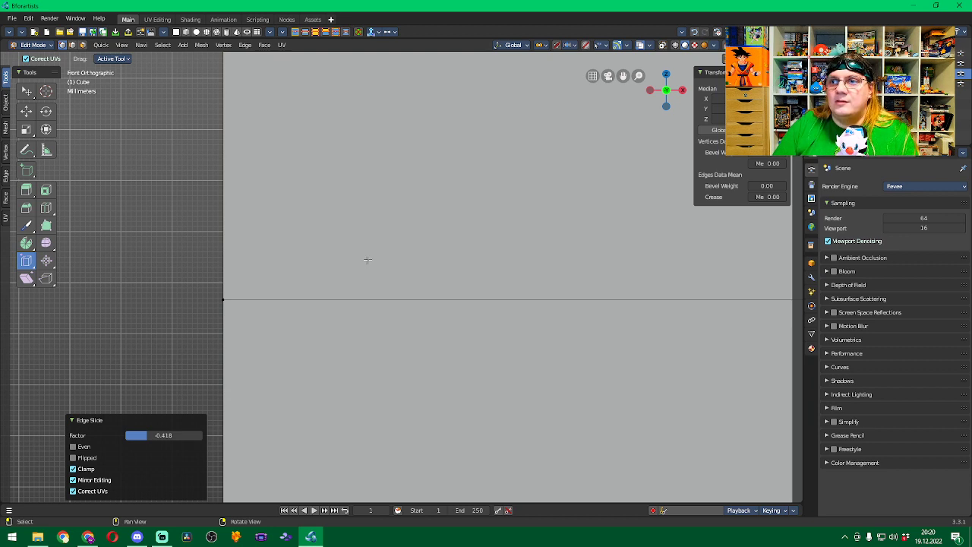
Cut a new loop near the box's top and slide it down toward the existing loop.
left_click(47, 208)
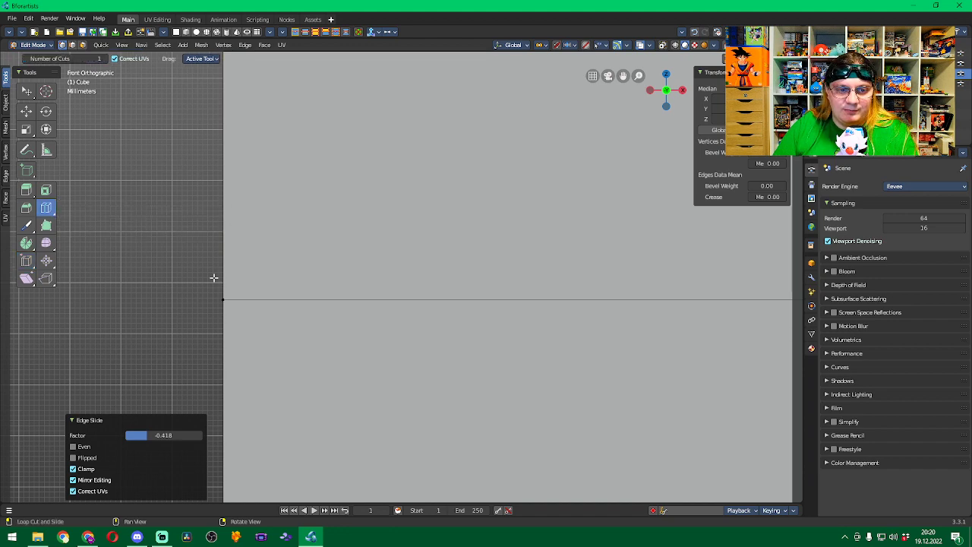
scroll(281, 251, "down", 4)
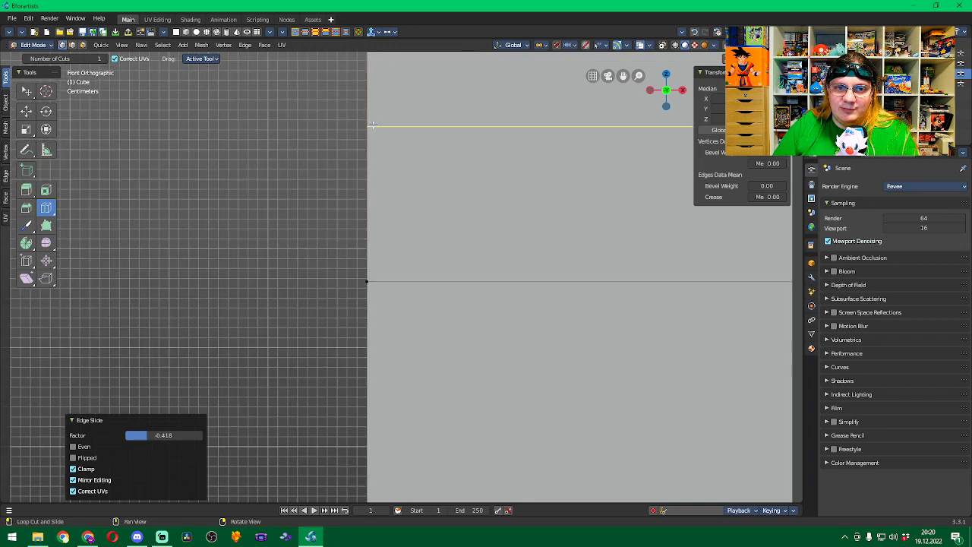
left_click(372, 124)
right_click(373, 124)
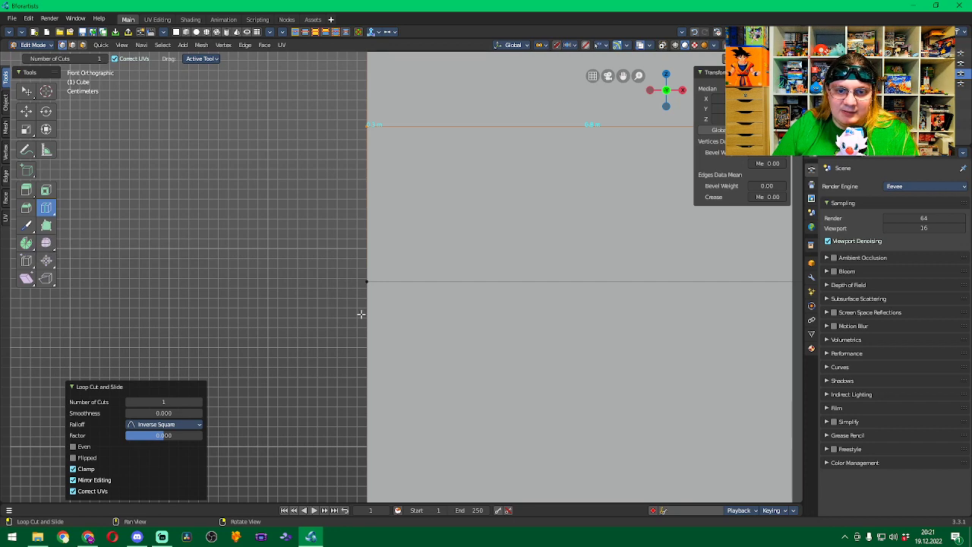
left_click(25, 260)
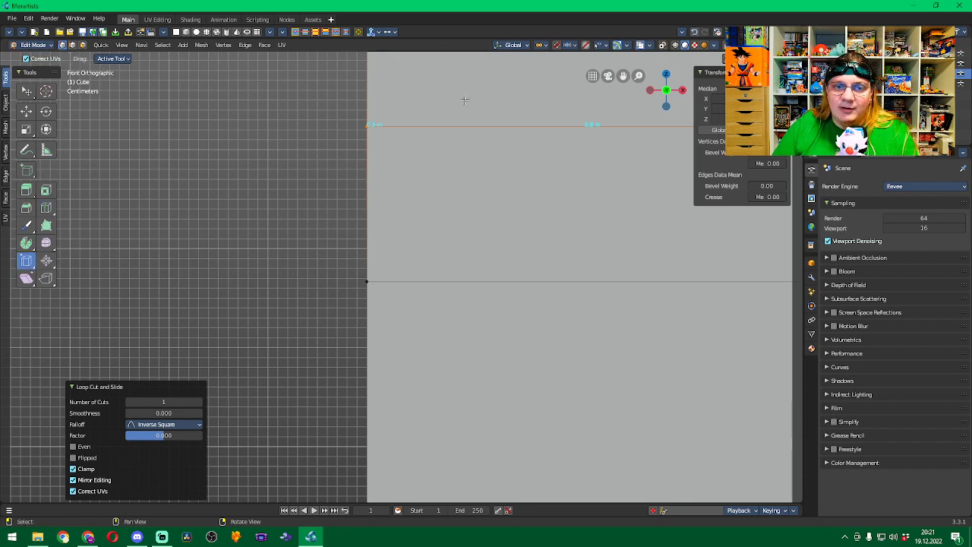
scroll(332, 148, "left", 1, "ctrl")
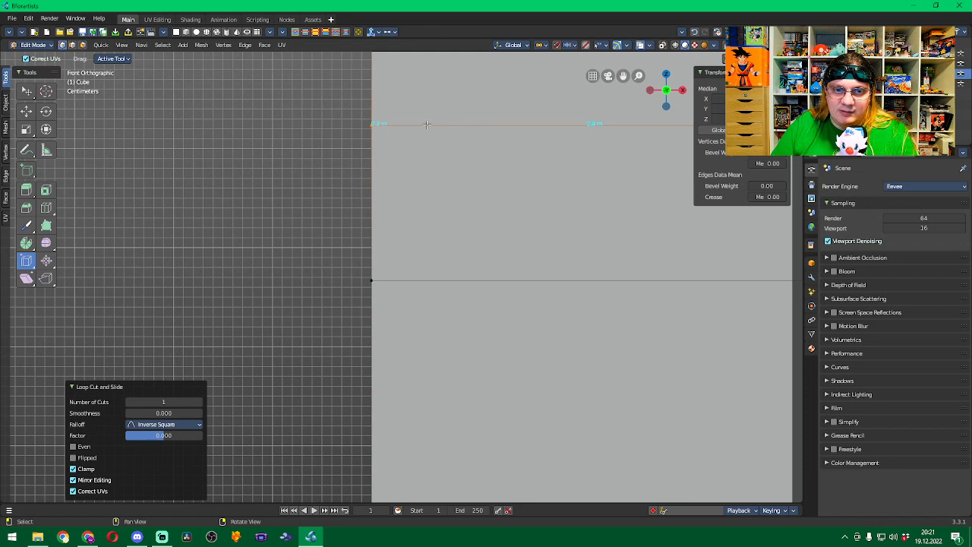
left_click_drag(427, 123, 414, 261)
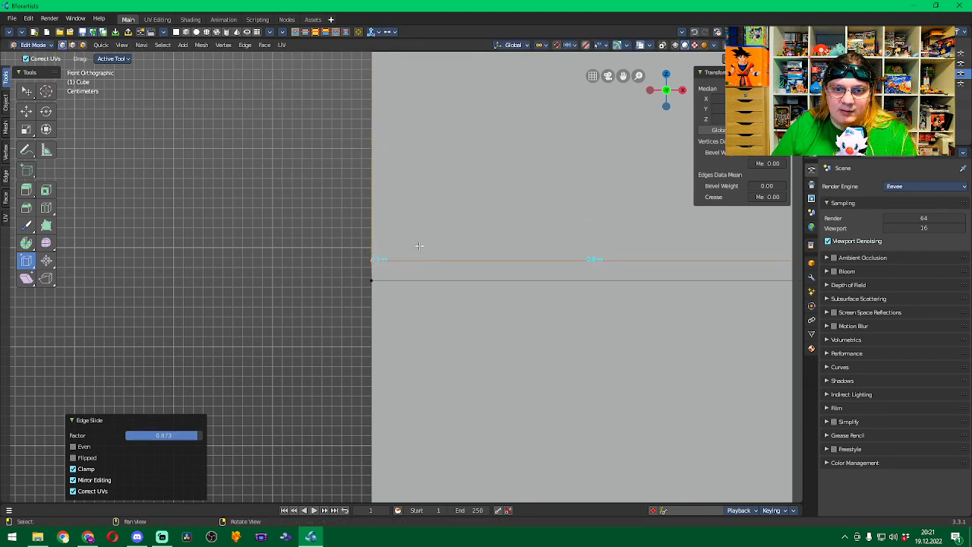
Cut another horizontal loop and begin sliding it toward the bottom edge (factor 0.8831).
middle_click_drag(319, 236, 371, 230)
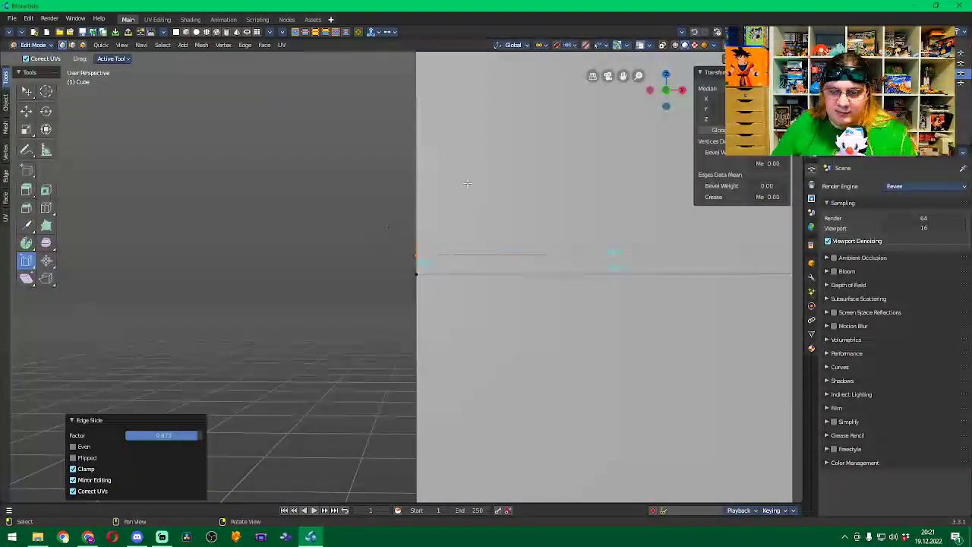
key("KP_1")
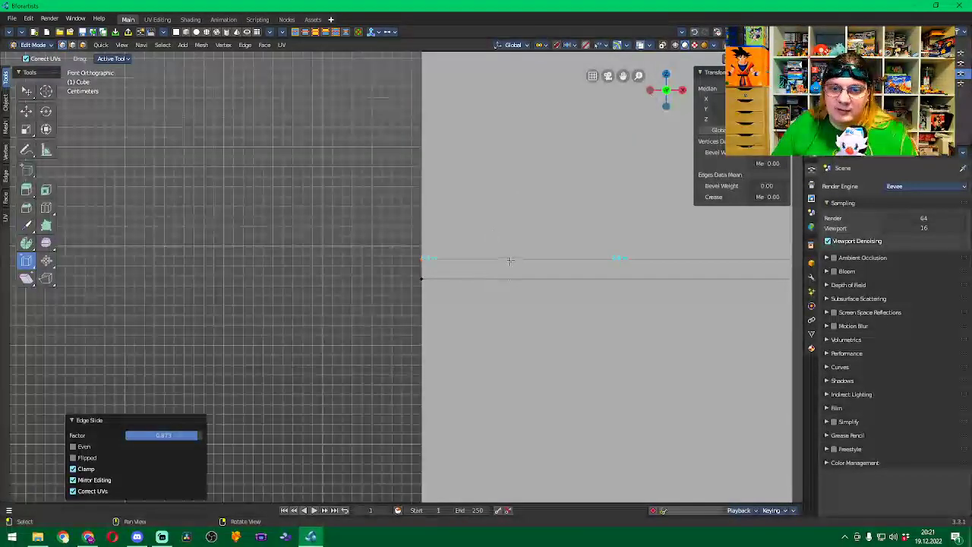
middle_click_drag(510, 359, 445, 444, "shift")
scroll(445, 444, "down", 3)
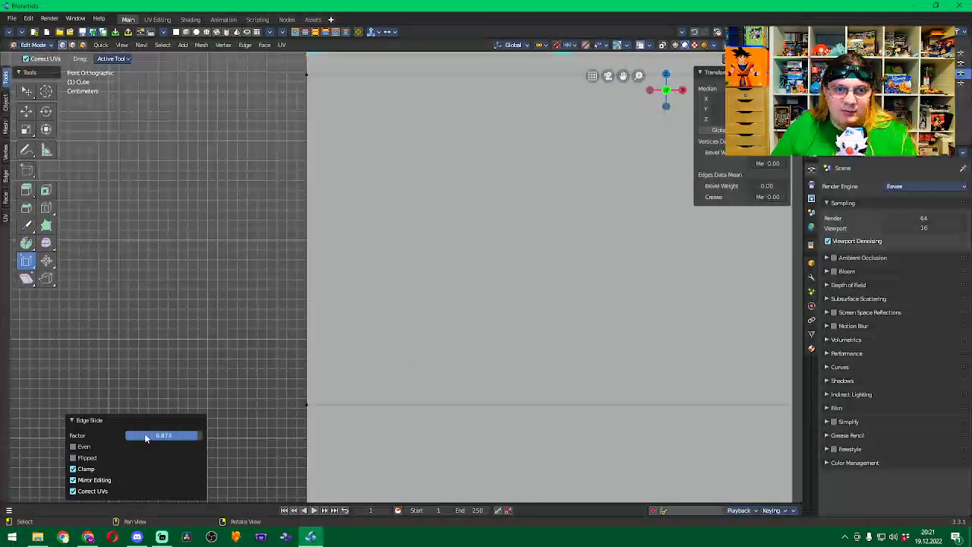
left_click(46, 207)
left_click(324, 244)
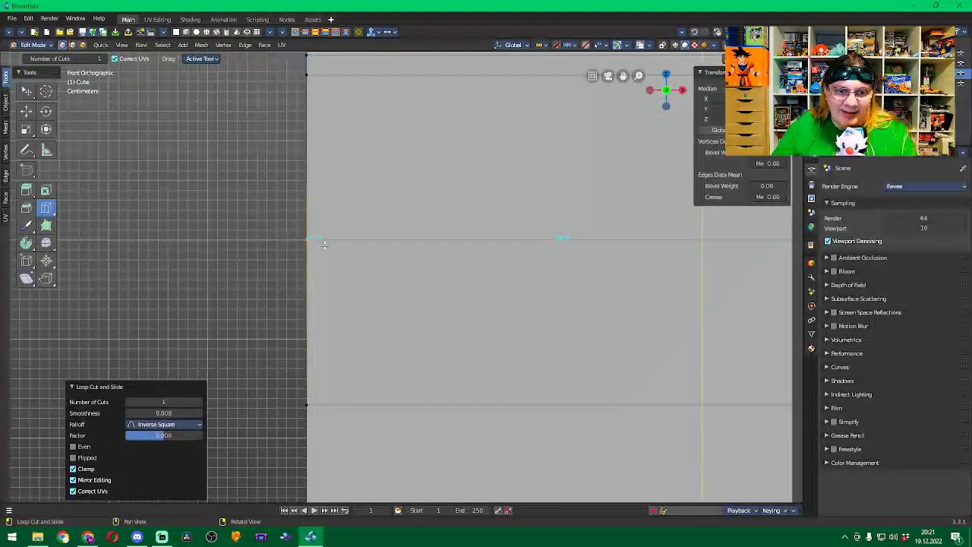
left_click(26, 260)
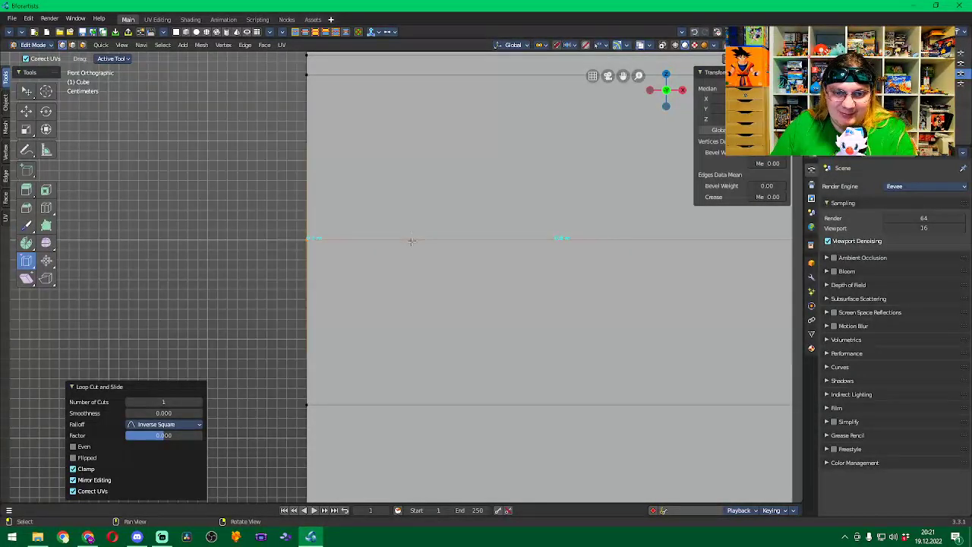
key("g")
key("g")
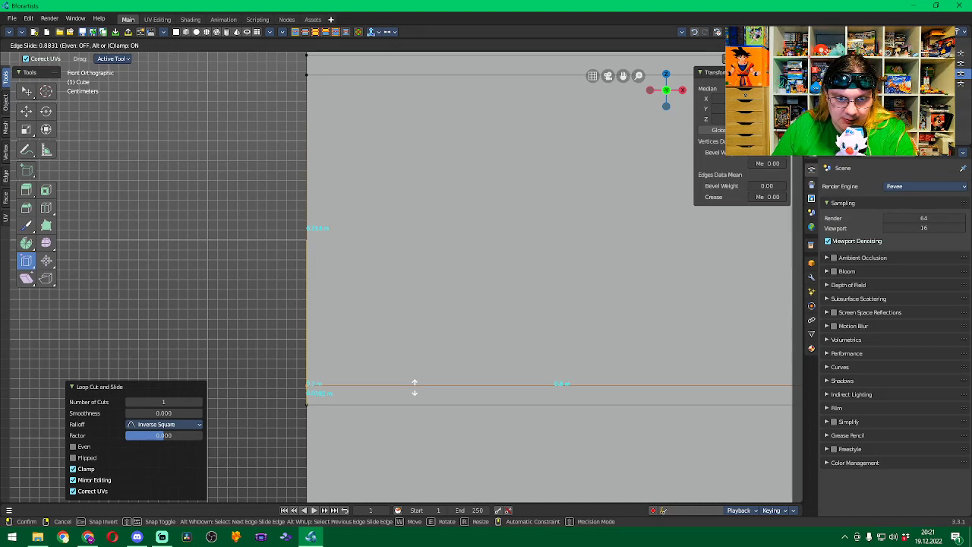
Confirm the loop's slide at factor 0.825, then slide and confirm it once more.
left_click(412, 386)
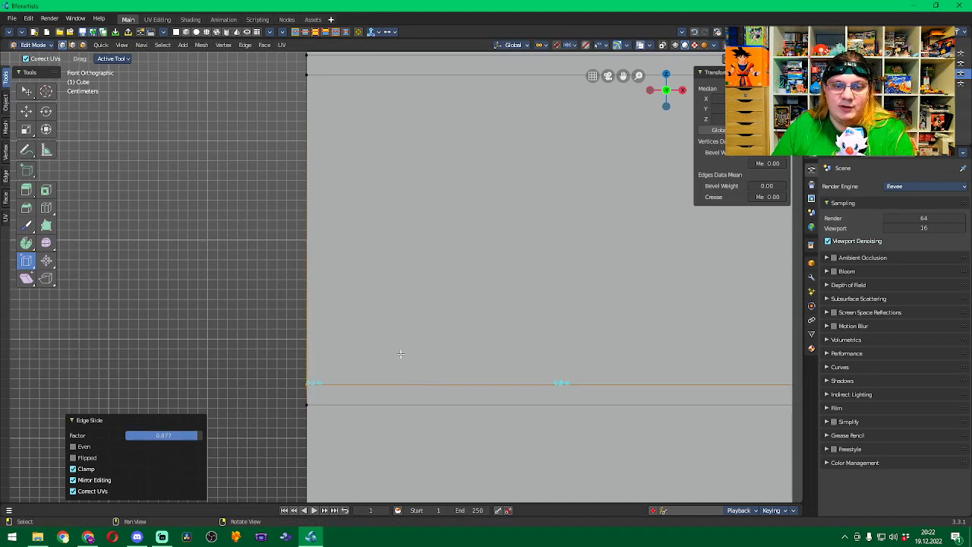
key("g")
key("g")
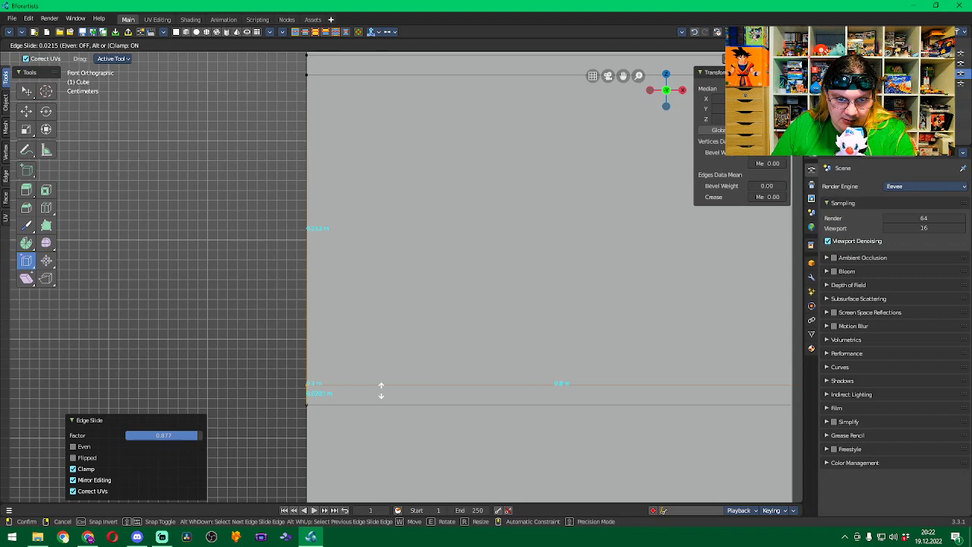
left_click(381, 390)
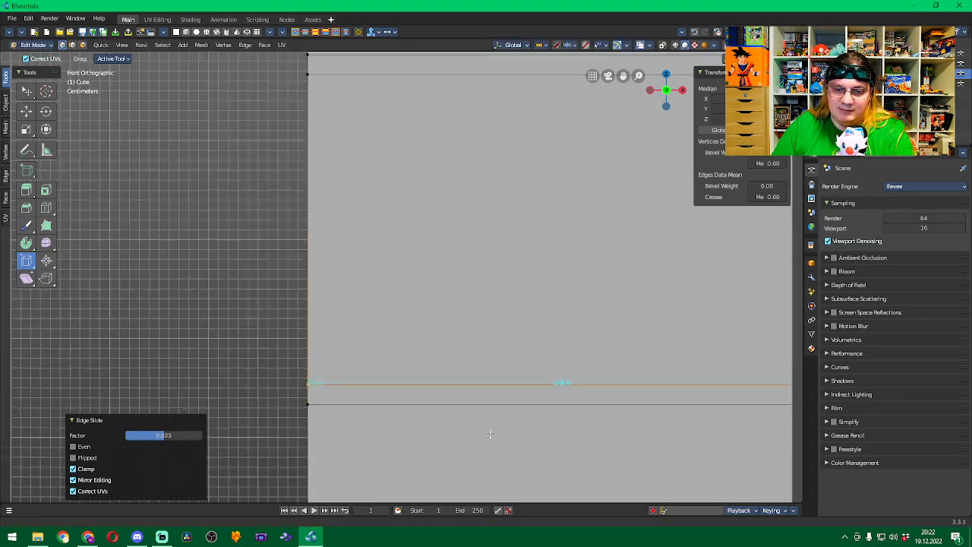
middle_click_drag(486, 438, 487, 267, "shift")
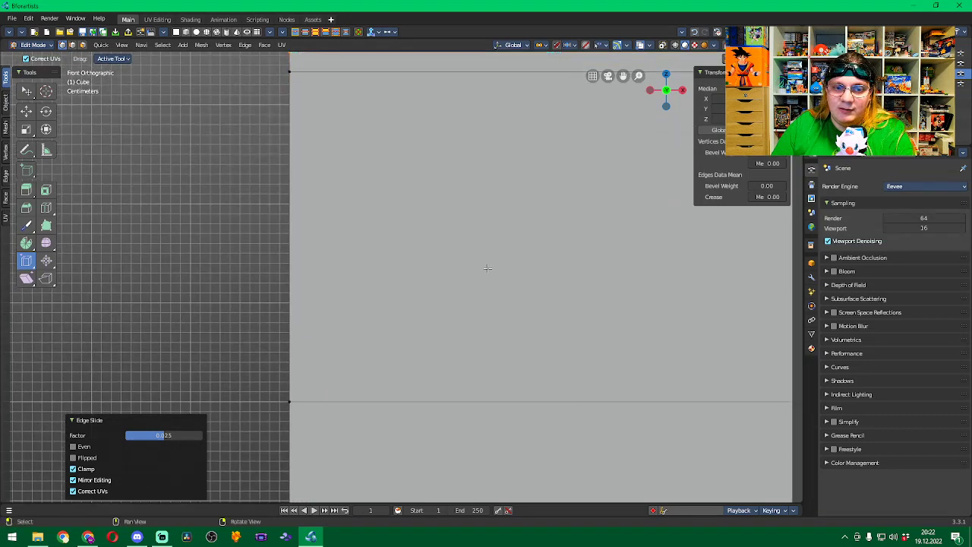
Add another single horizontal loop cut across the slab.
left_click(46, 206)
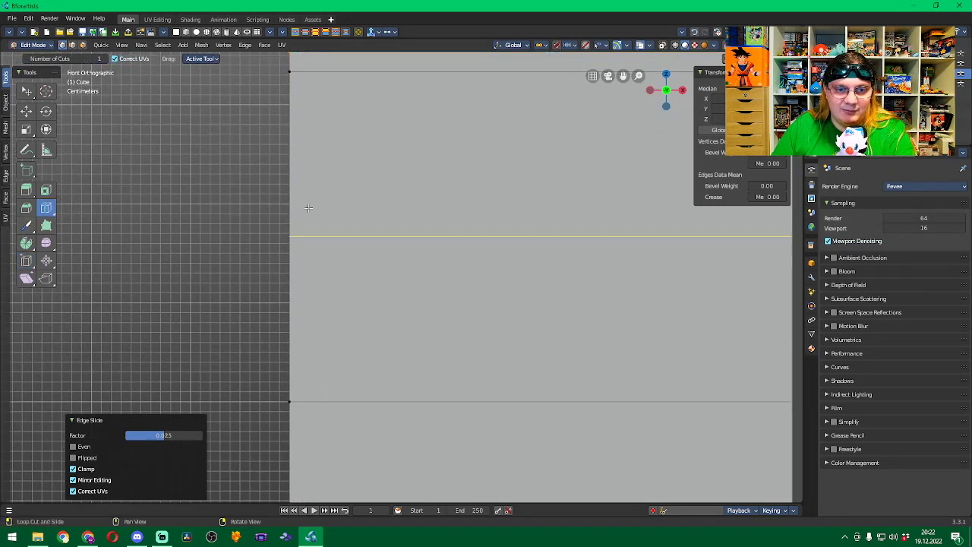
left_click(293, 227)
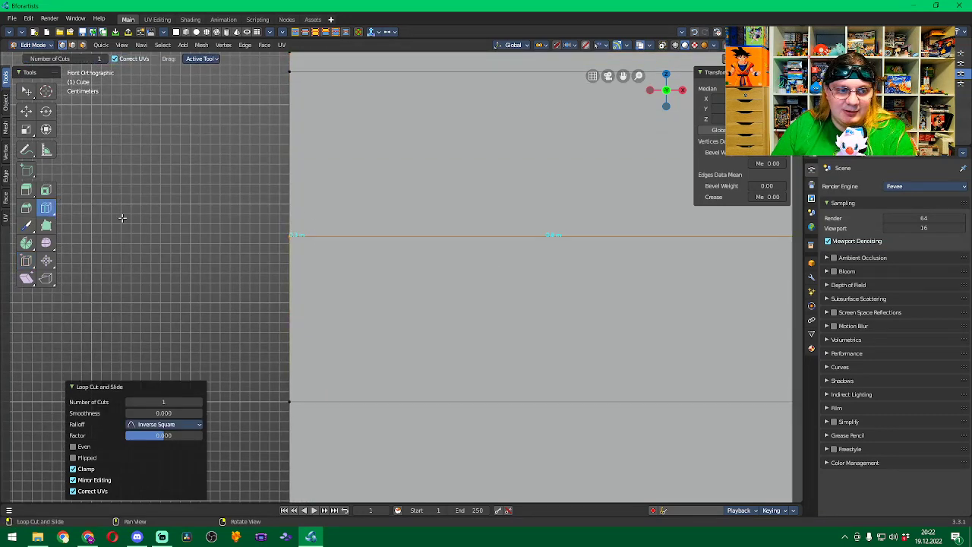
left_click(25, 261)
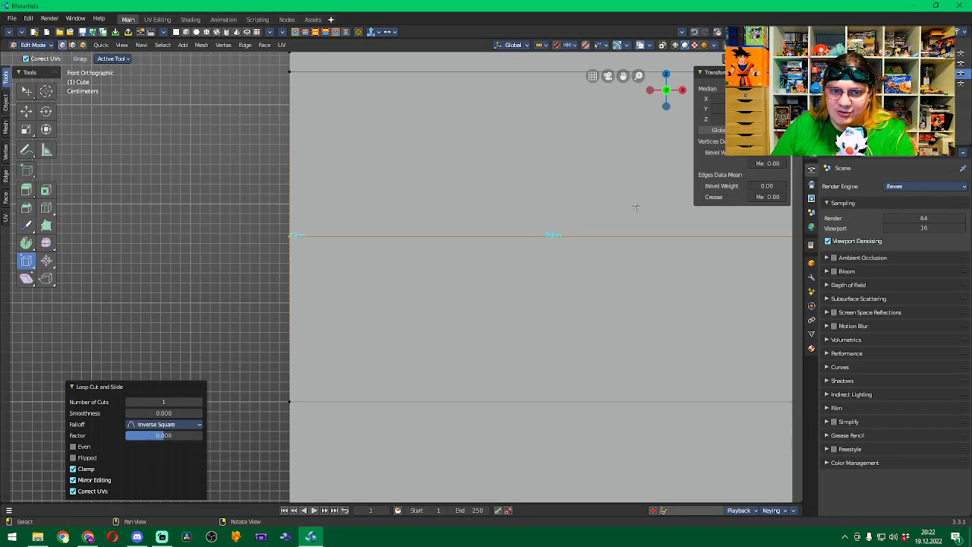
middle_click_drag(418, 304, 422, 226, "shift")
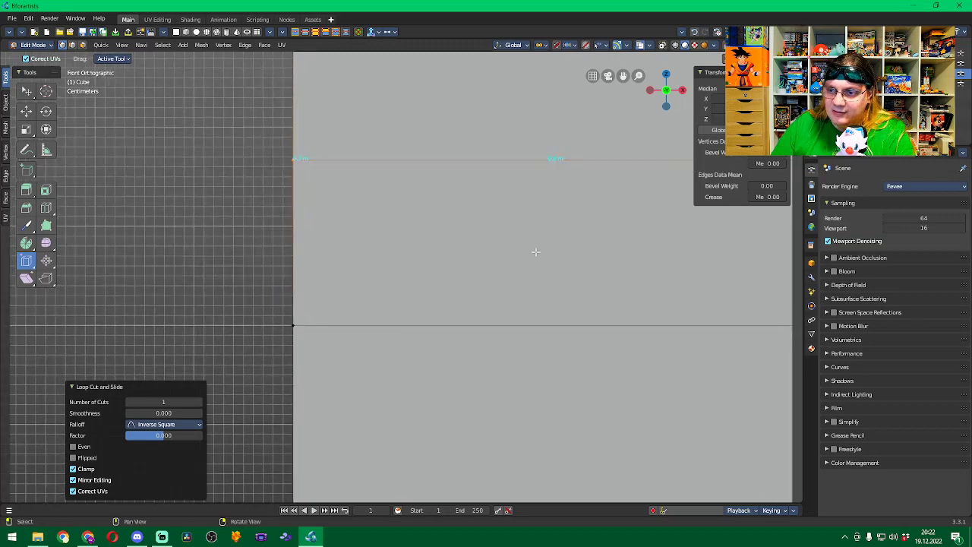
Expand the Units panel in the Scene properties and check the viewport overlay options.
left_click(810, 279)
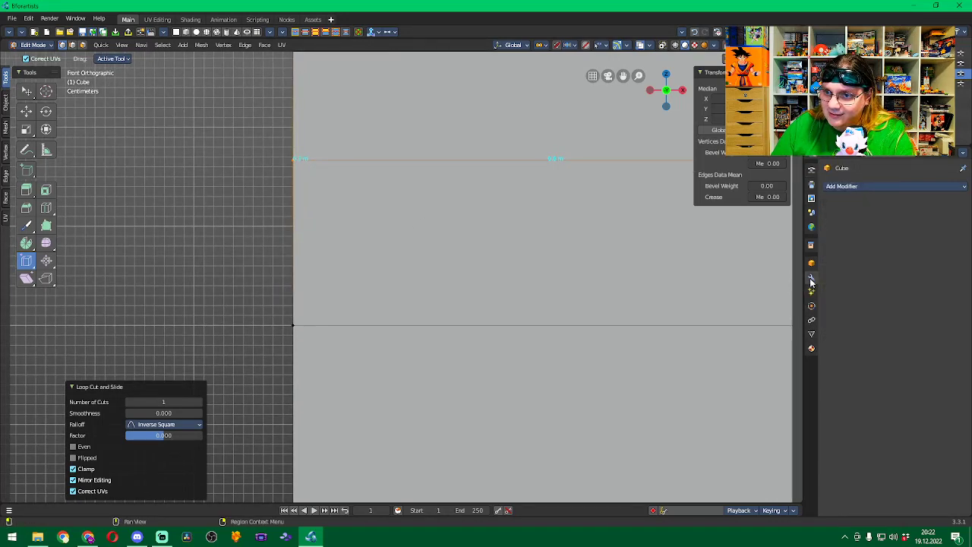
left_click(811, 227)
left_click(811, 213)
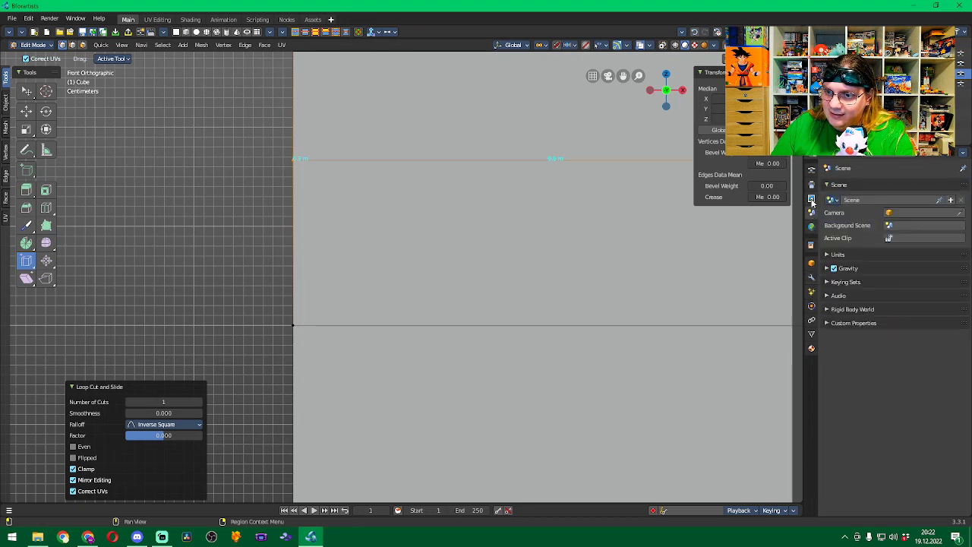
left_click(832, 256)
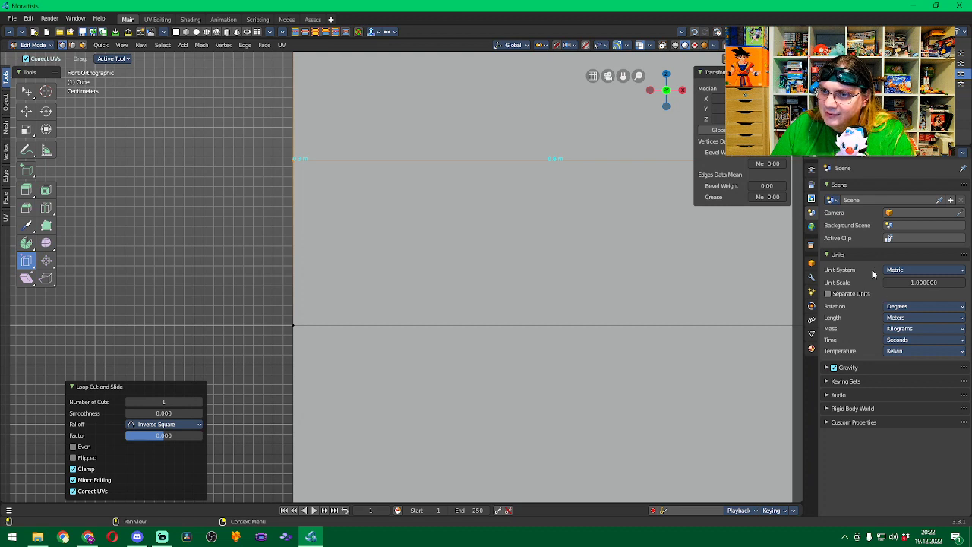
left_click(649, 45)
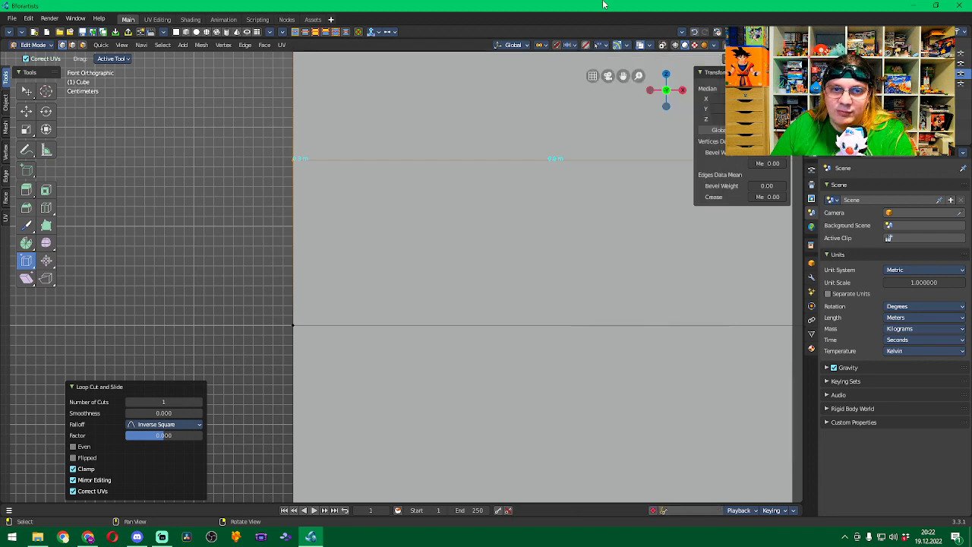
Open Preferences from the Edit menu, centre it, and view the Themes Text Style settings.
left_click(28, 18)
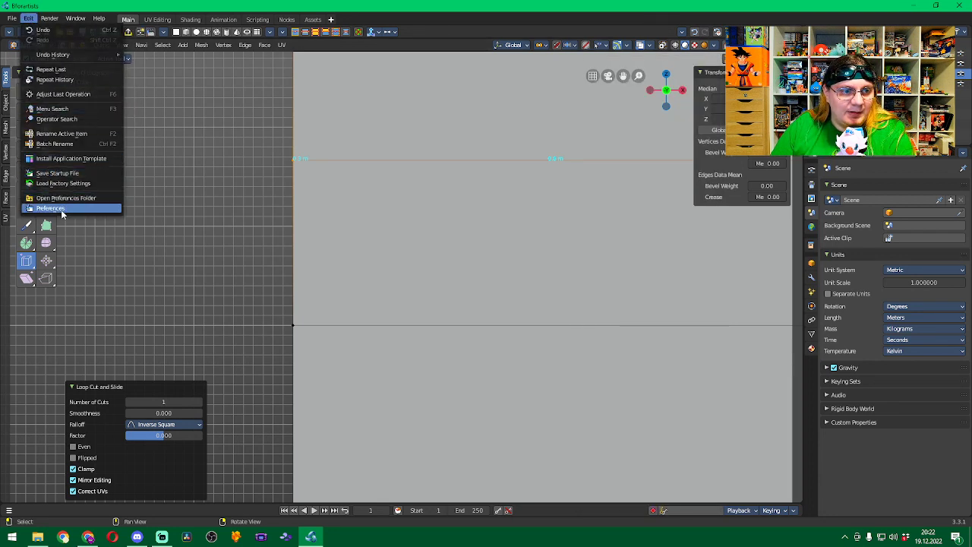
left_click(50, 207)
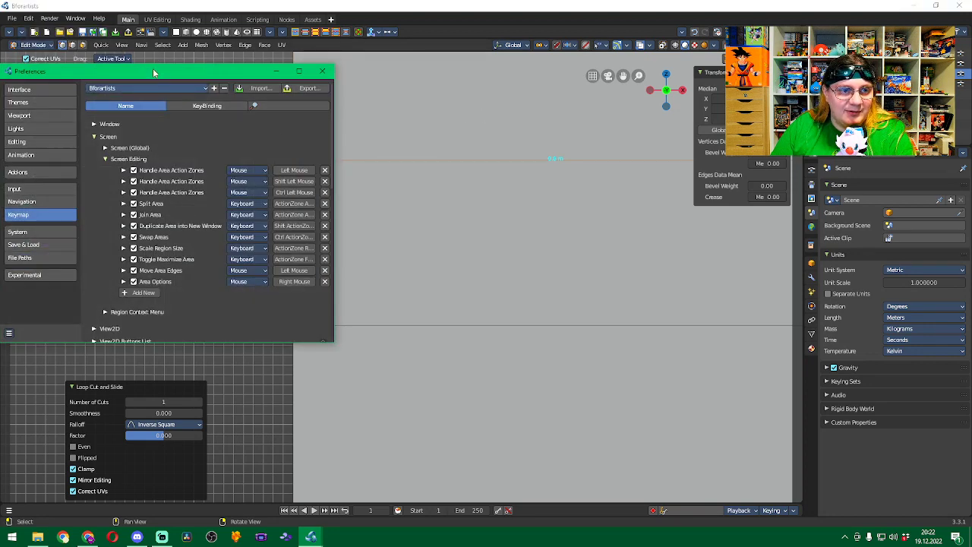
left_click_drag(154, 70, 481, 81)
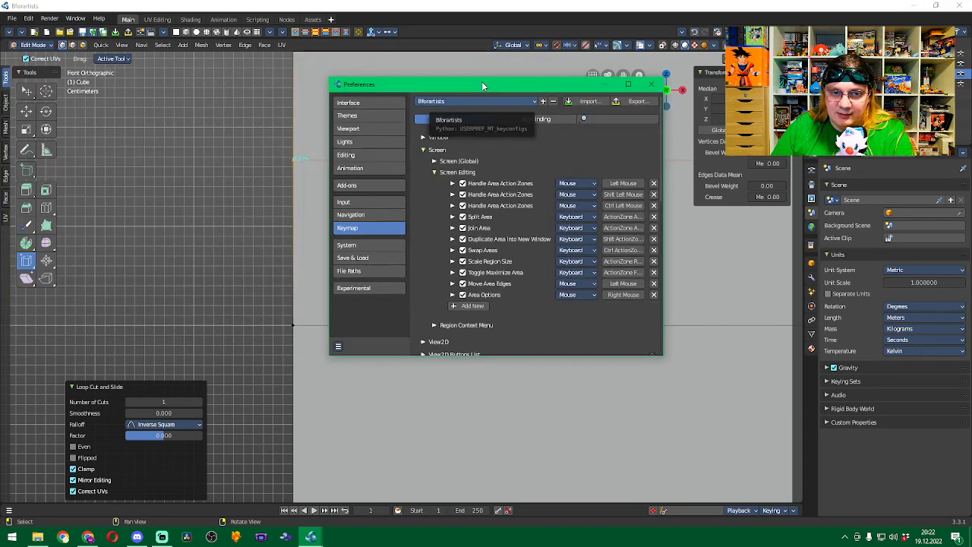
left_click(375, 116)
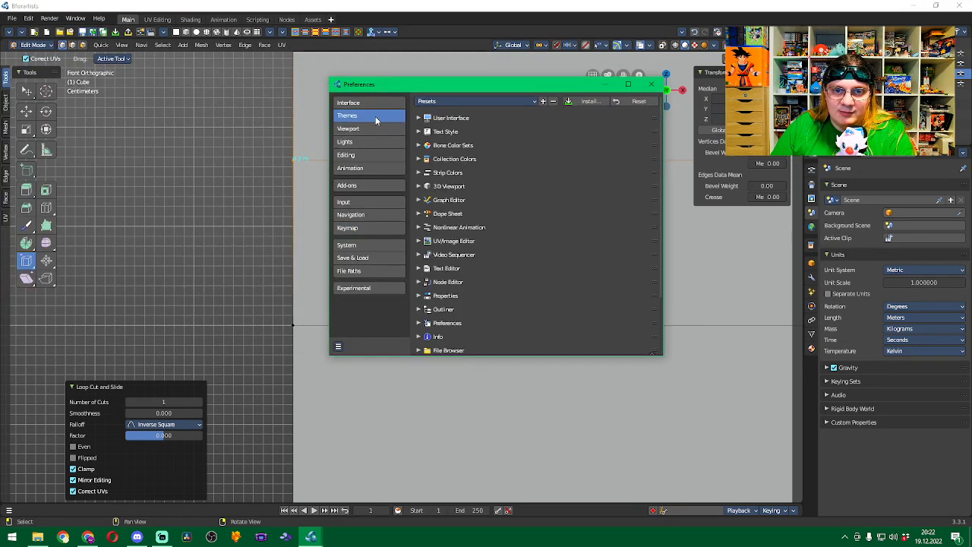
left_click(419, 132)
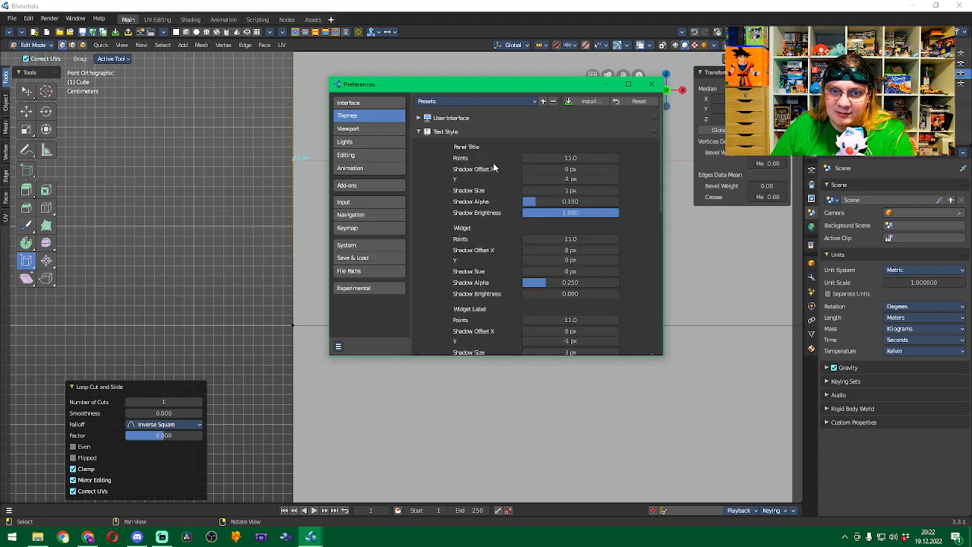
scroll(493, 166, "down", 3)
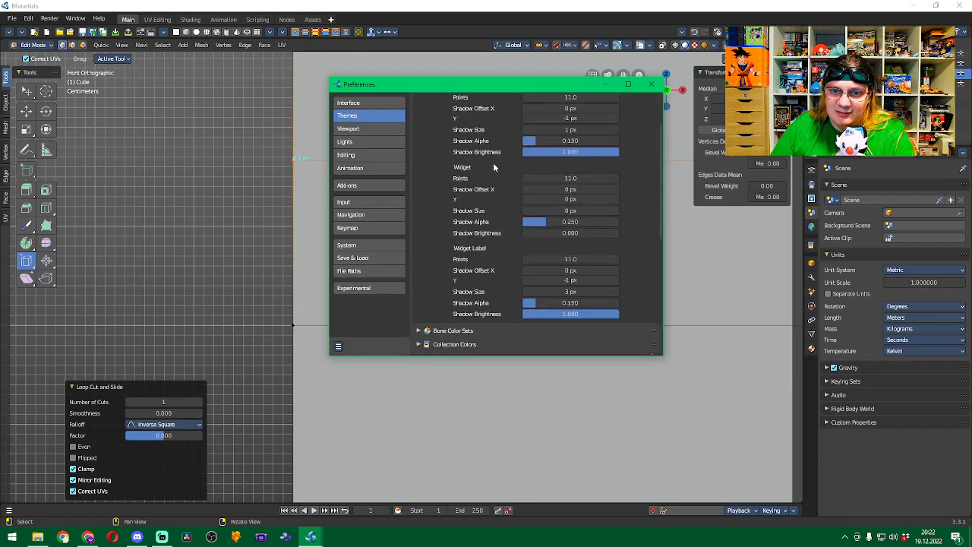
scroll(493, 167, "up", 3)
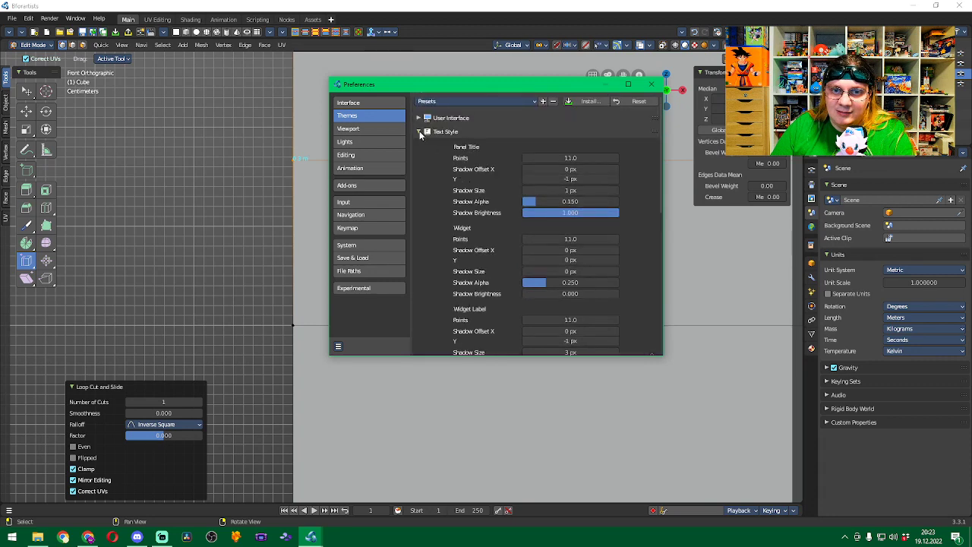
left_click(423, 134)
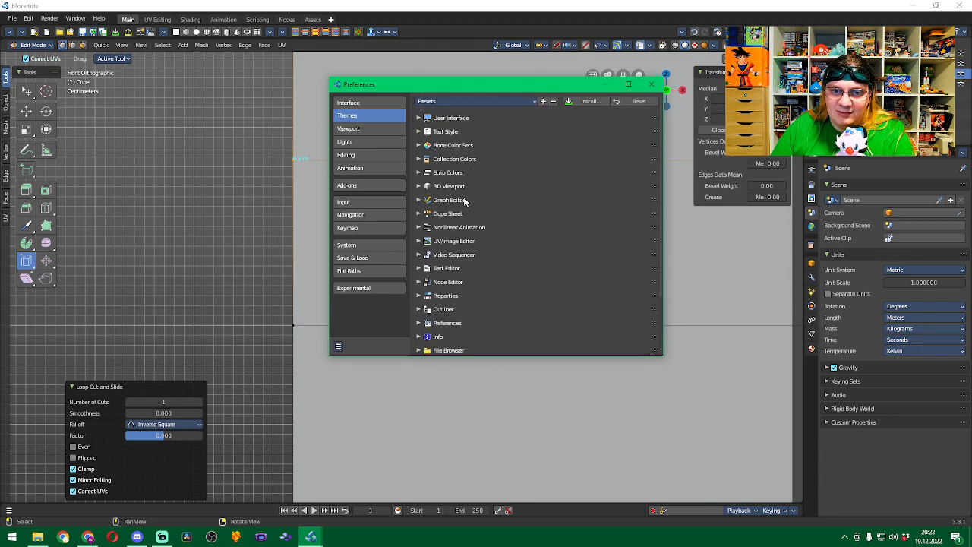
Scroll through the theme categories, briefly expanding the Preferences category.
scroll(464, 201, "down", 1)
scroll(464, 202, "down", 3)
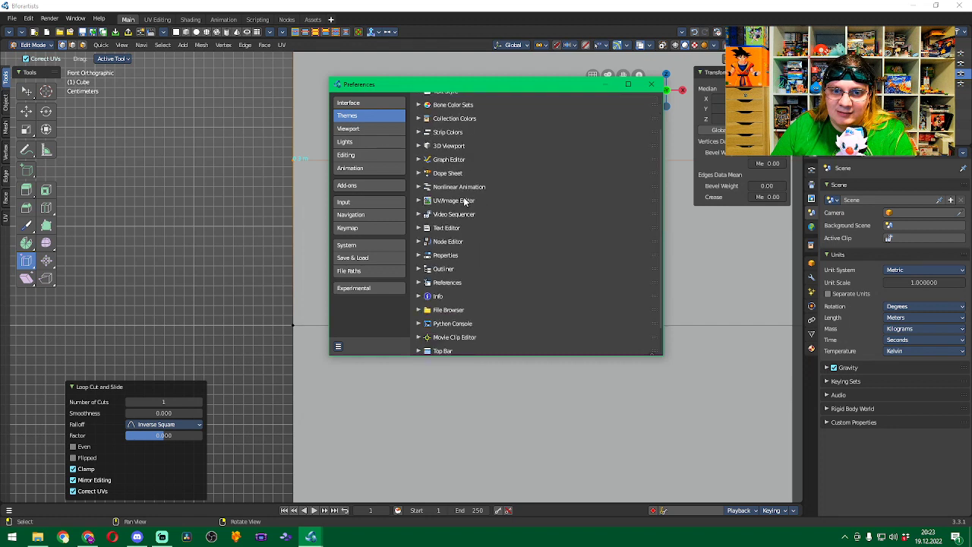
scroll(476, 217, "down", 1)
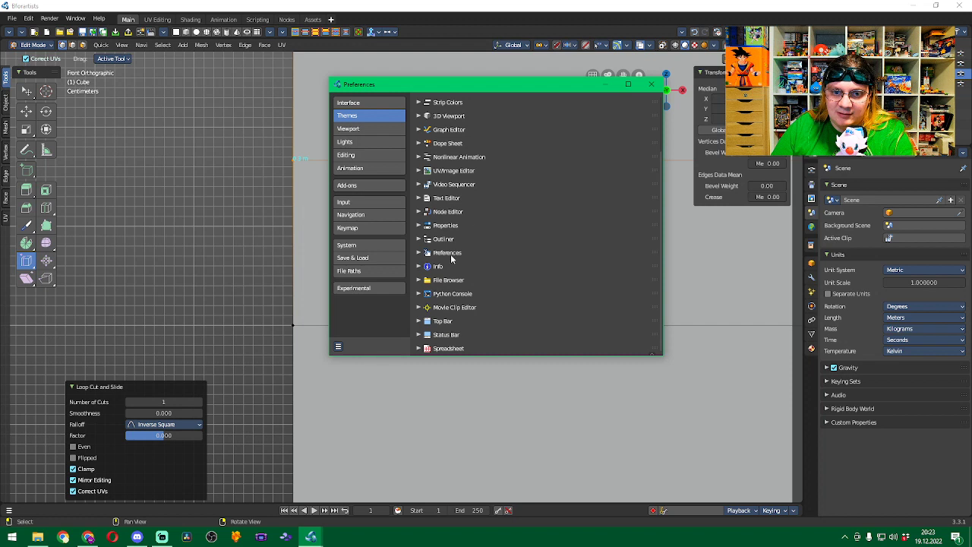
left_click(418, 253)
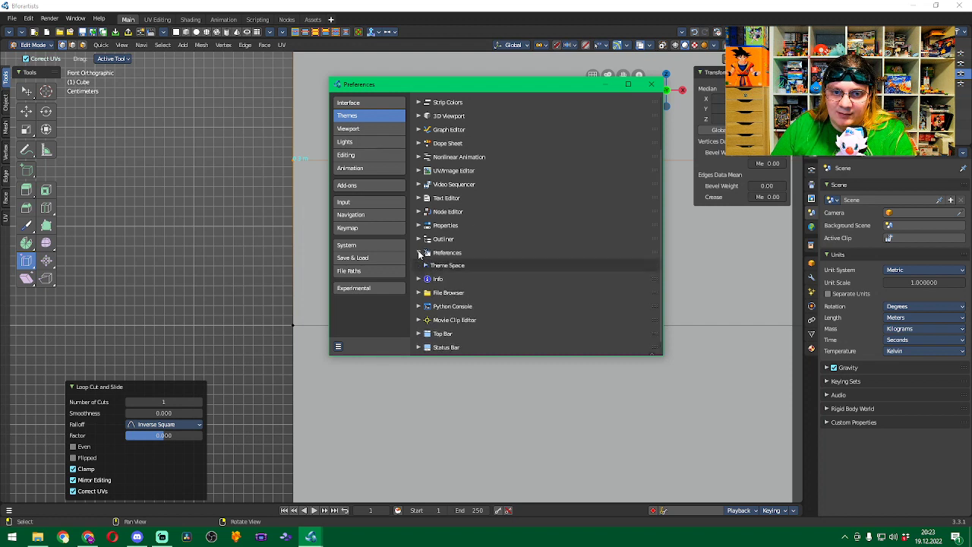
left_click(418, 253)
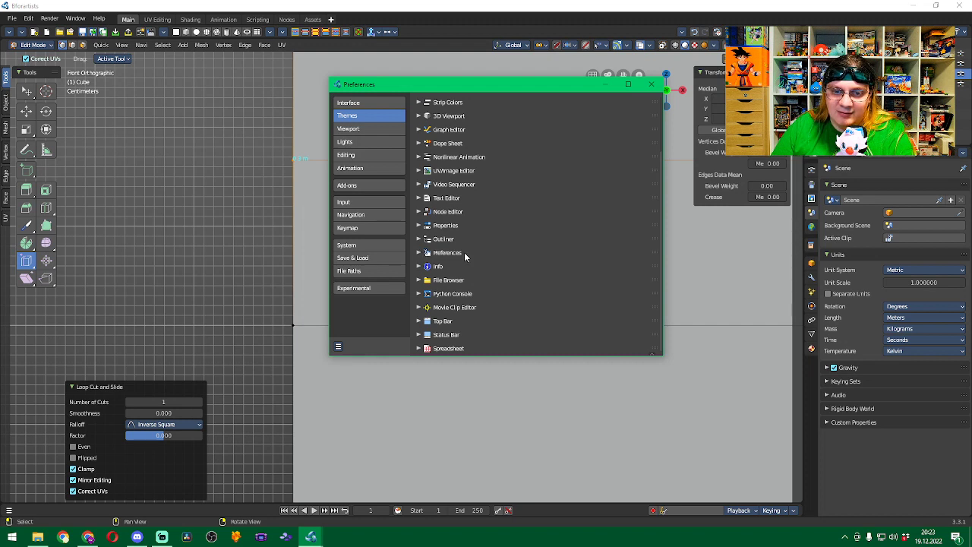
scroll(465, 256, "up", 5)
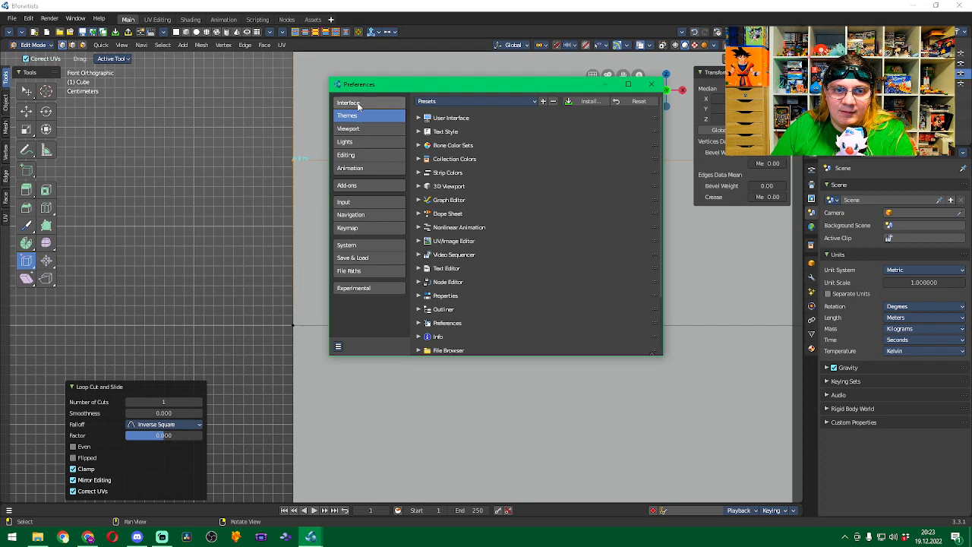
left_click(348, 129)
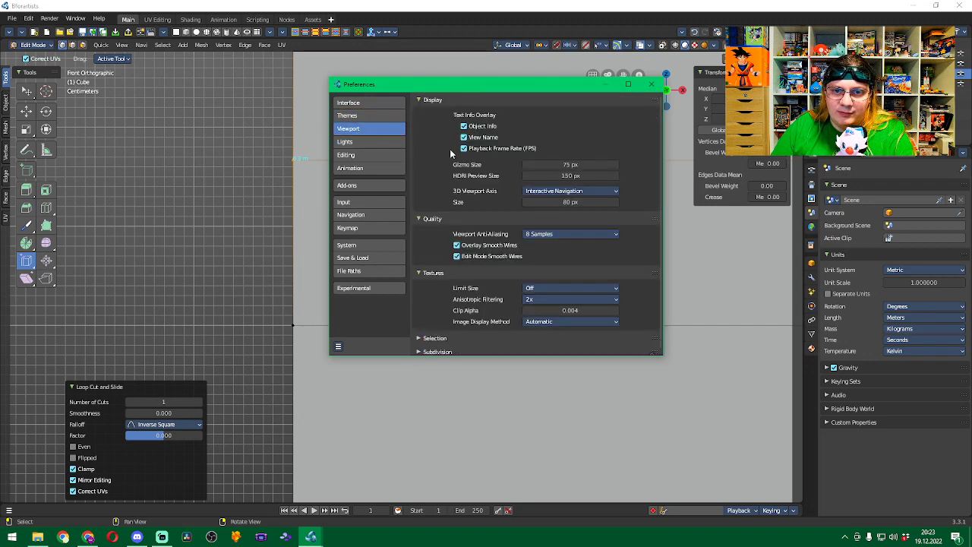
scroll(436, 155, "down", 1)
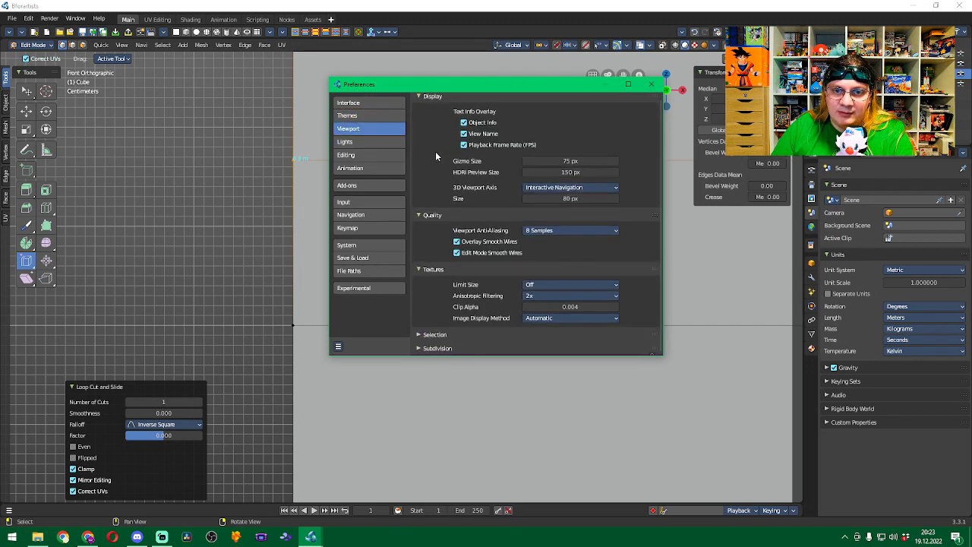
left_click(375, 146)
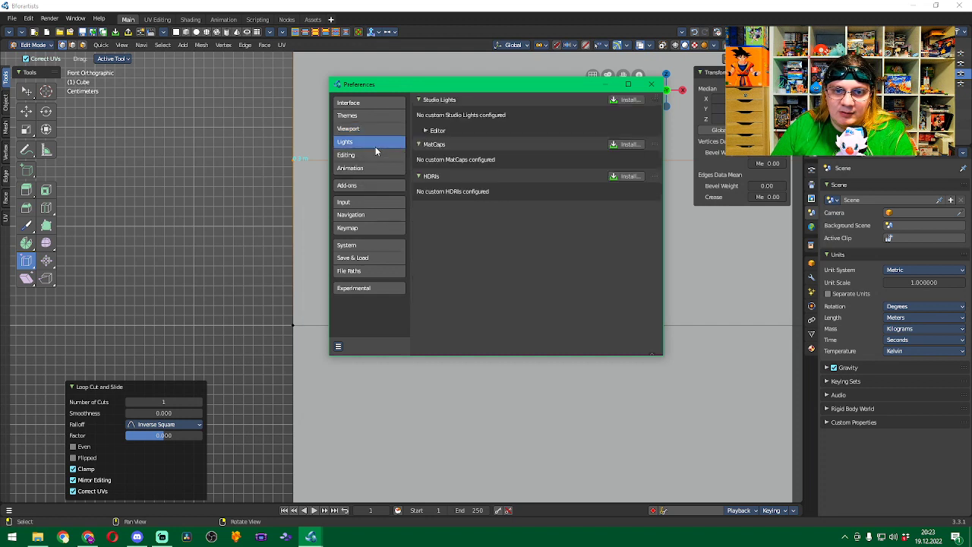
left_click(375, 156)
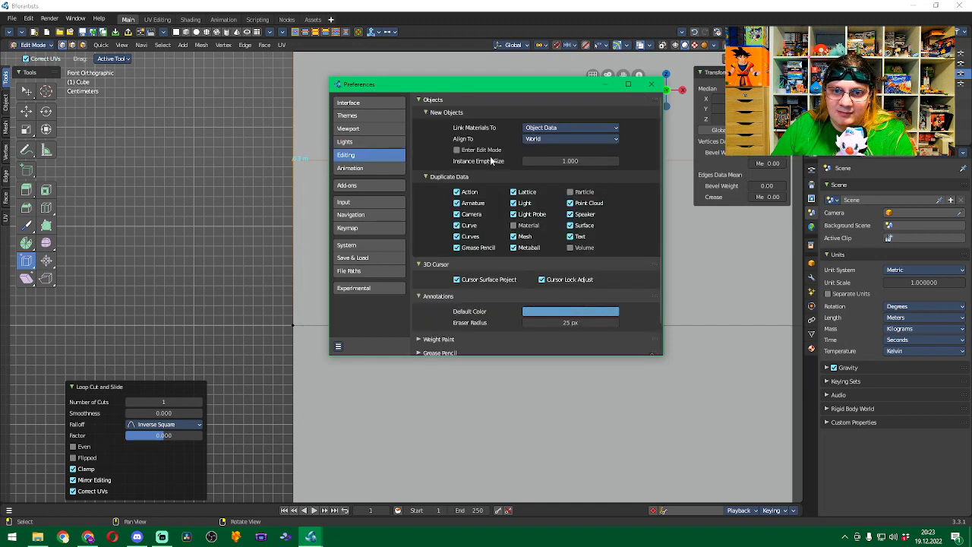
scroll(501, 162, "down", 1)
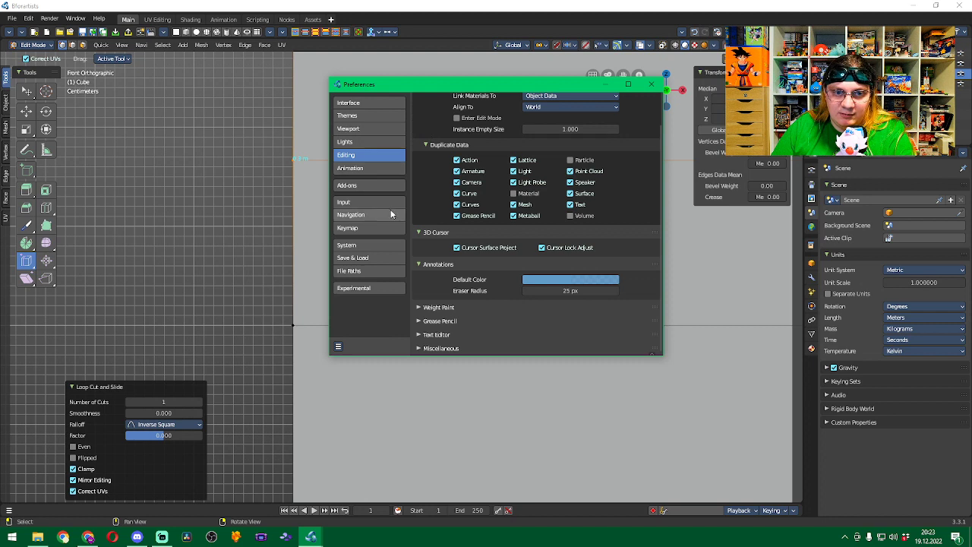
left_click(375, 116)
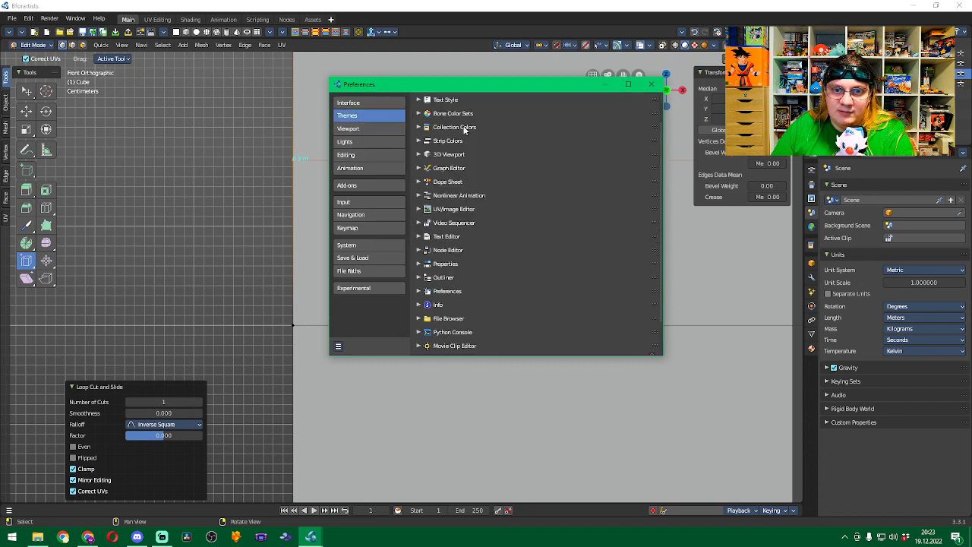
Under Axis & Gizmo Colors, set Gizmo Secondary to blue-violet (hue about 0.66).
left_click(417, 118)
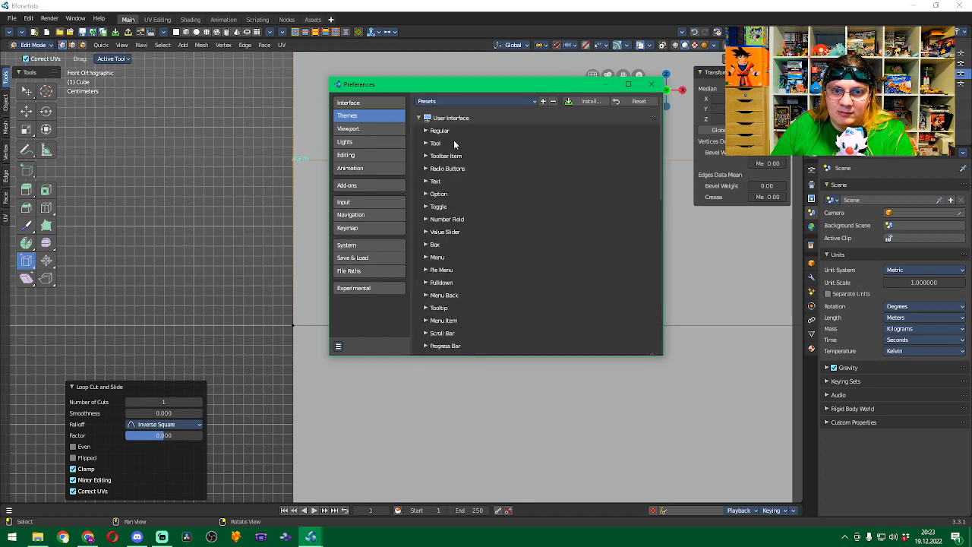
scroll(456, 194, "down", 5)
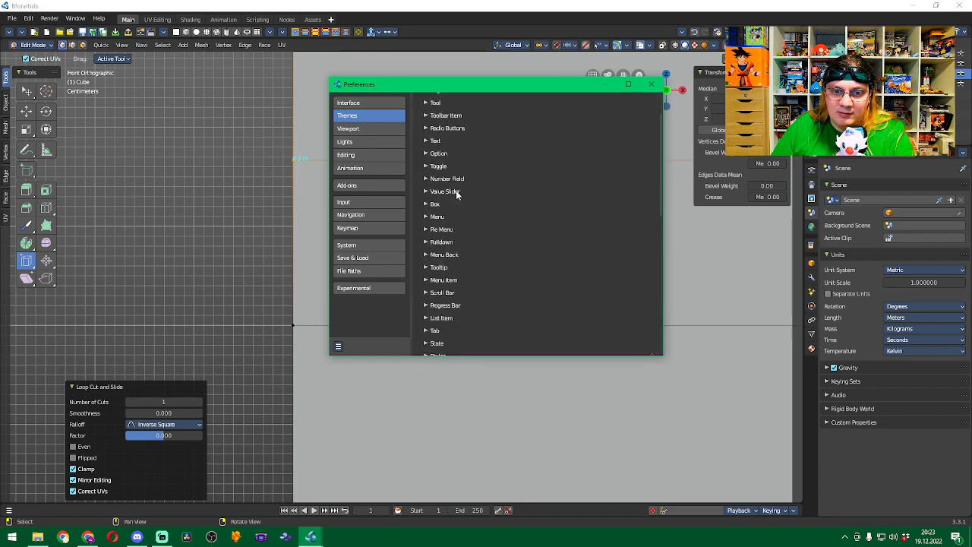
left_click(427, 288)
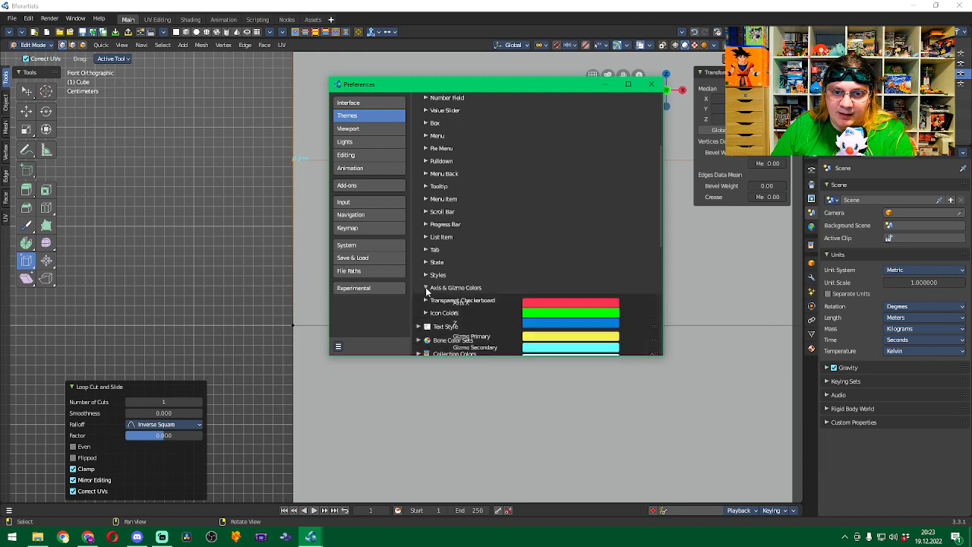
scroll(534, 262, "down", 3)
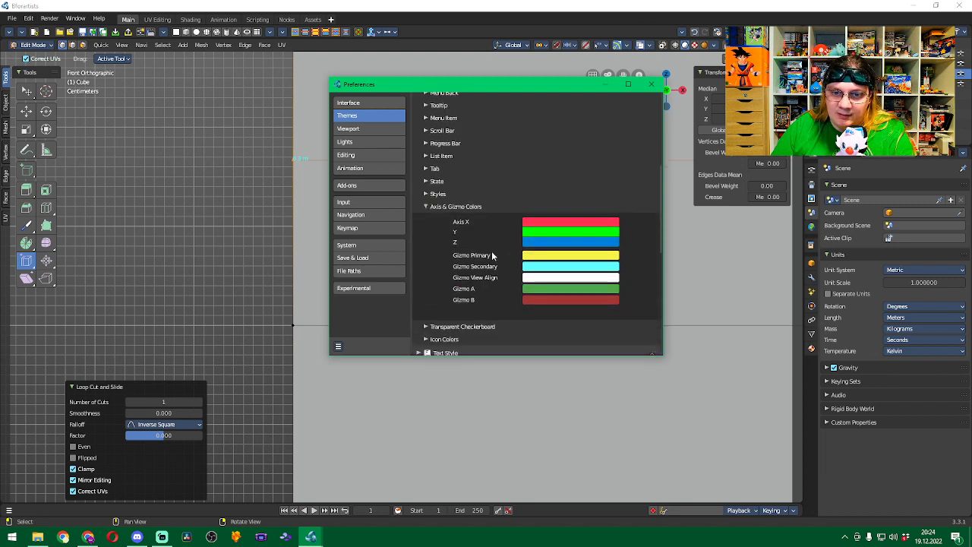
left_click(547, 270)
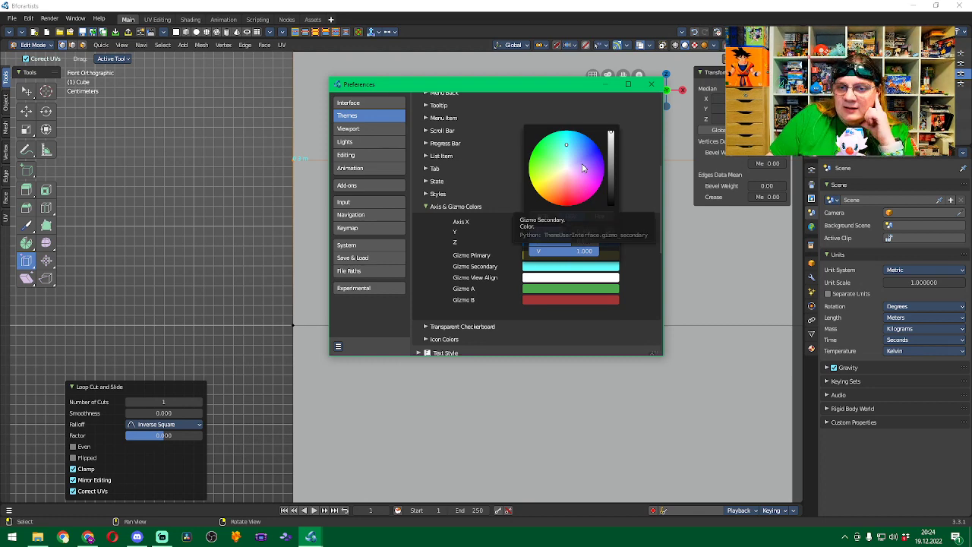
left_click_drag(589, 151, 589, 154)
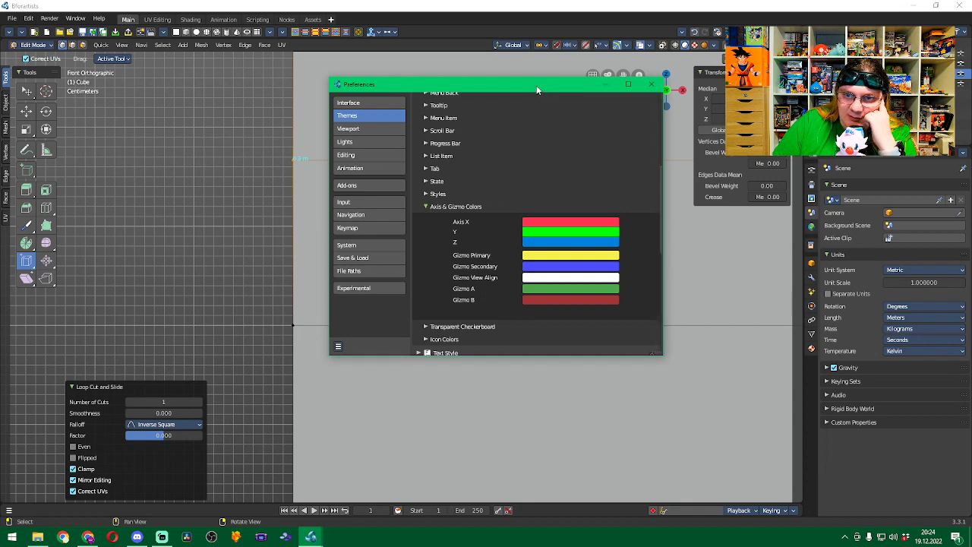
scroll(524, 243, "down", 10)
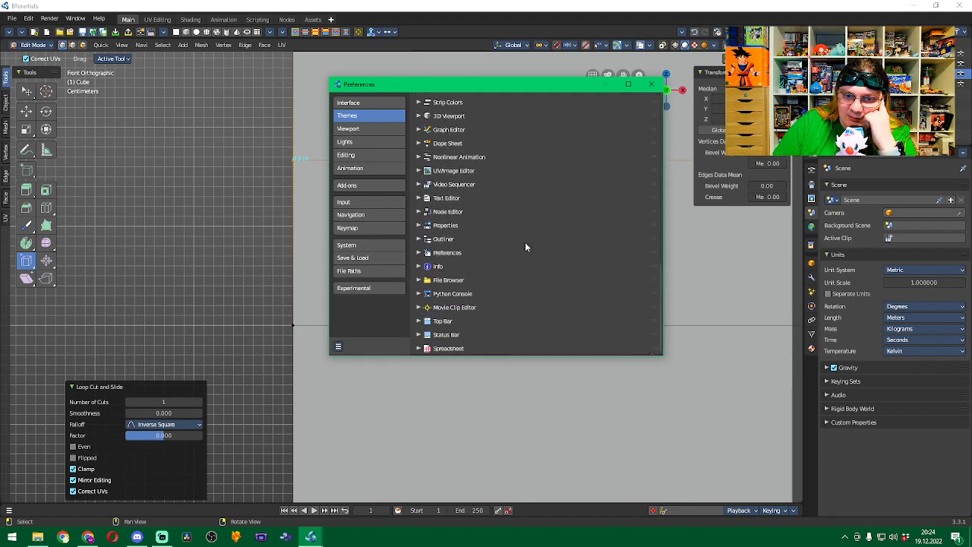
scroll(525, 245, "up", 10)
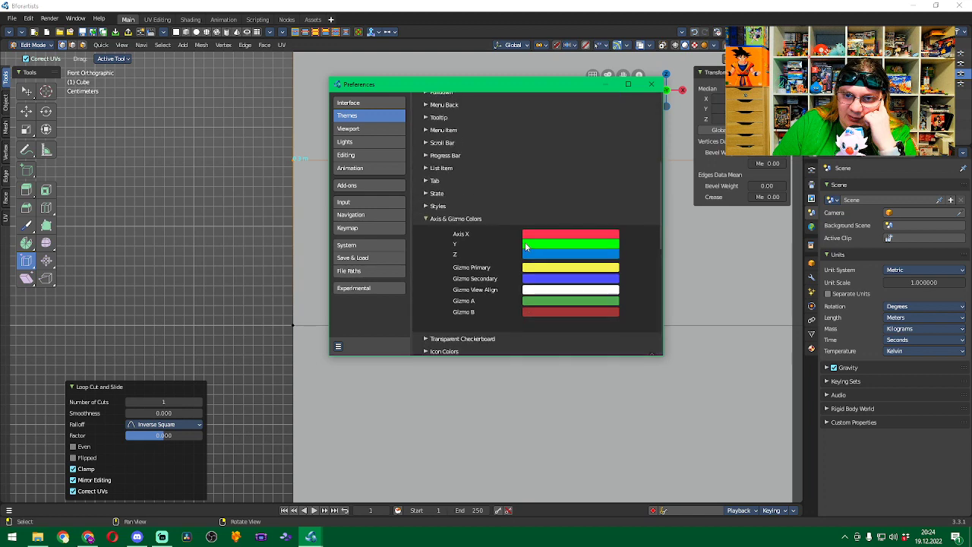
Close Preferences and slide the new edge loop slightly down to factor 0.037.
left_click(656, 85)
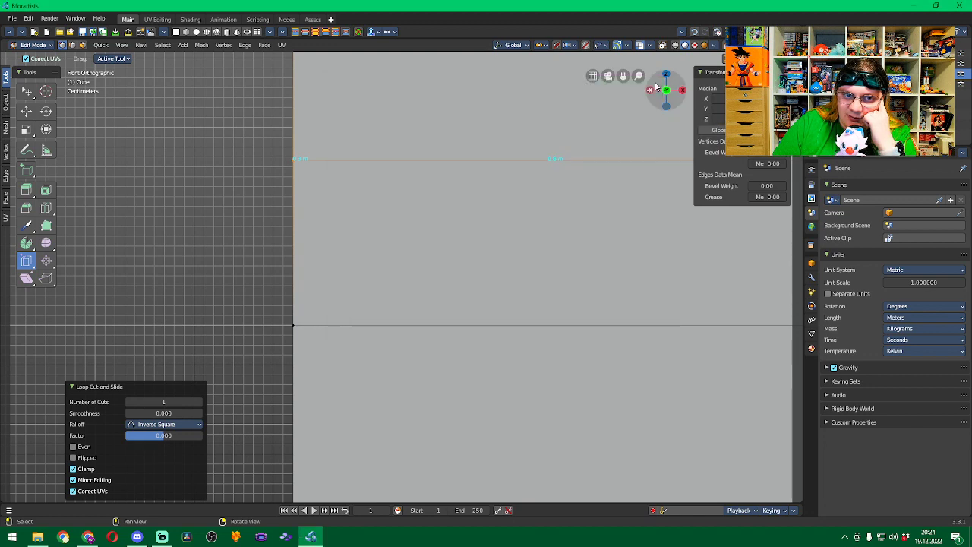
key("g")
key("g")
left_click(463, 166)
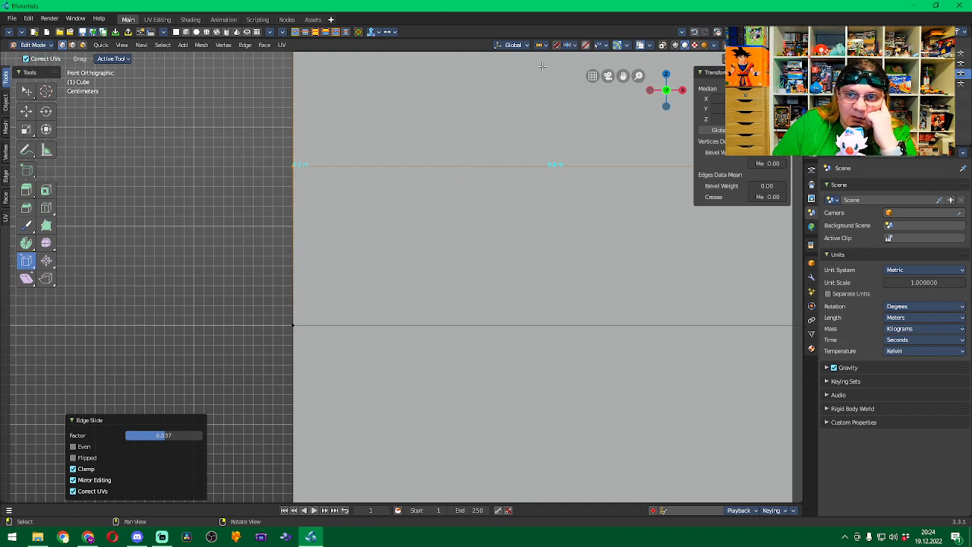
Toggle the Edge Length overlay labels off and back on.
left_click(651, 45)
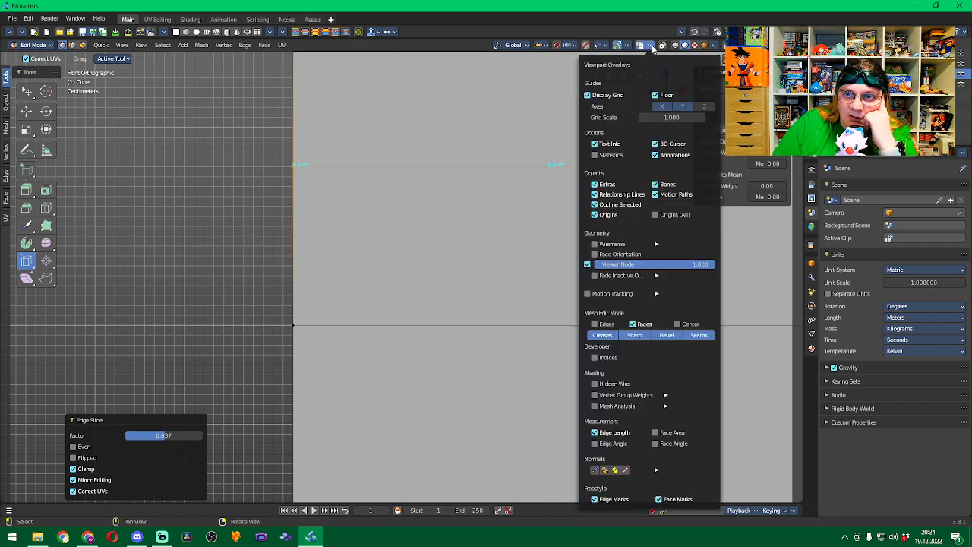
left_click(594, 432)
left_click(595, 432)
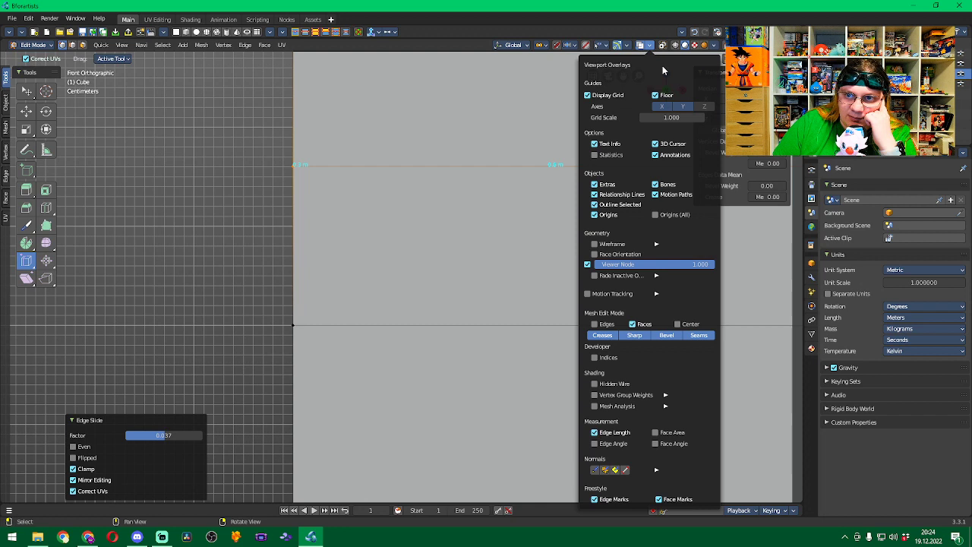
left_click(650, 47)
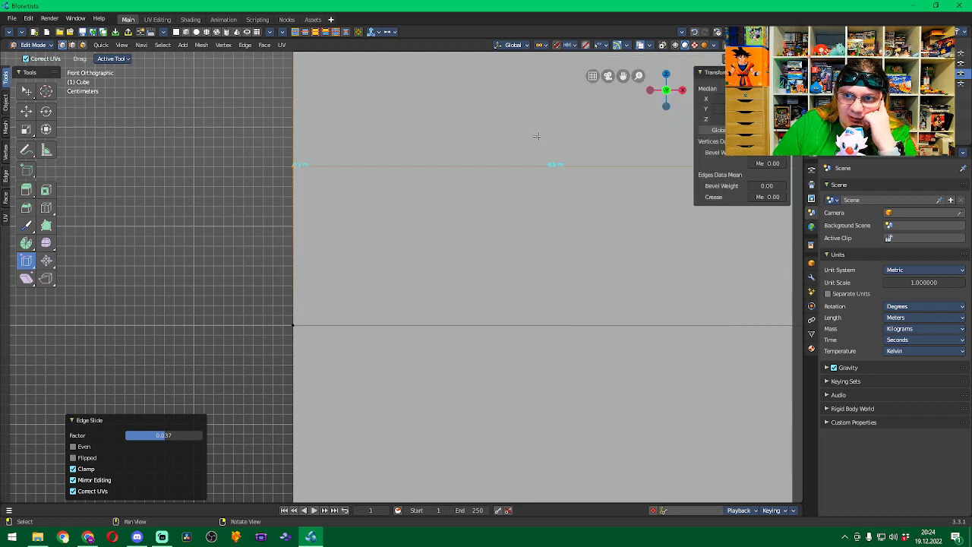
left_click(29, 19)
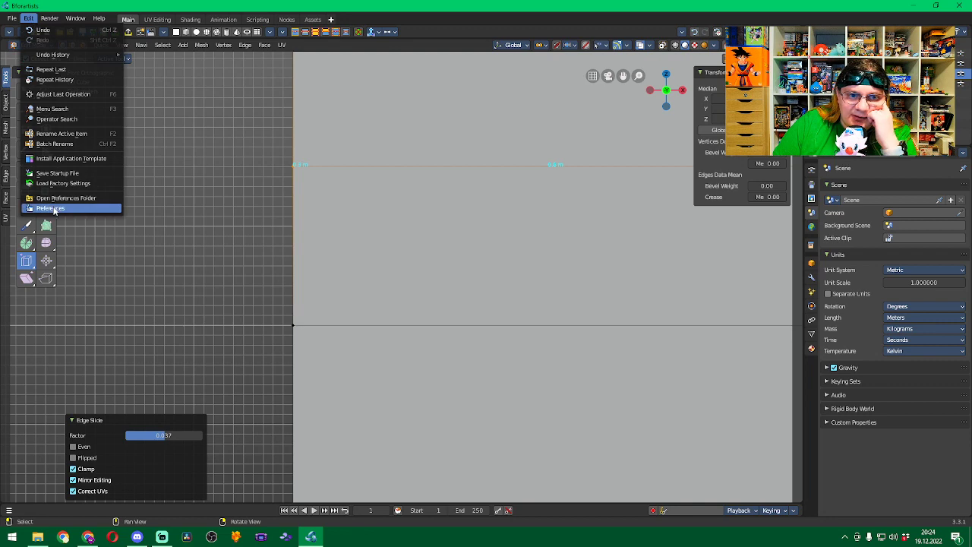
Reopen Preferences, centre it, and browse then collapse the User Interface > Axis & Gizmo Colors themes.
left_click(50, 208)
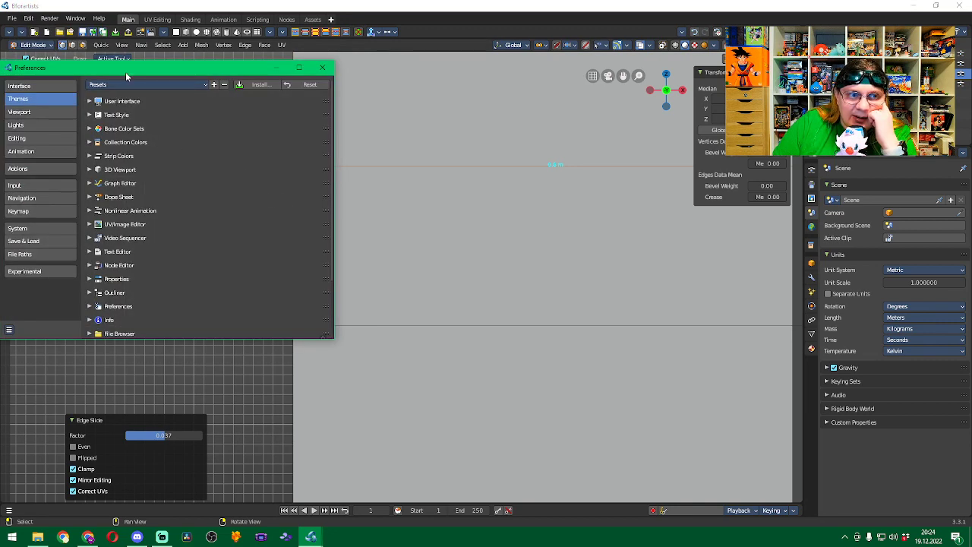
left_click_drag(125, 72, 463, 83)
left_click(427, 113)
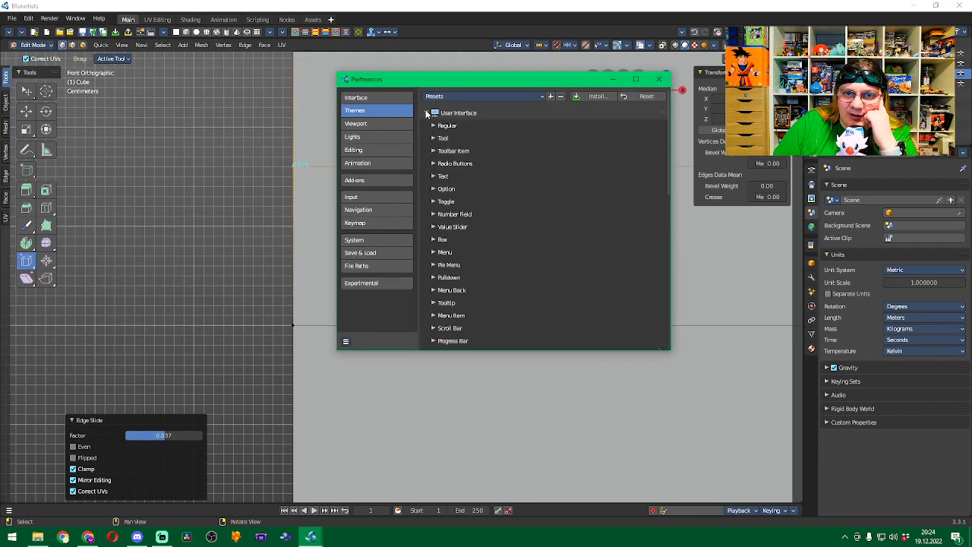
scroll(445, 251, "down", 4)
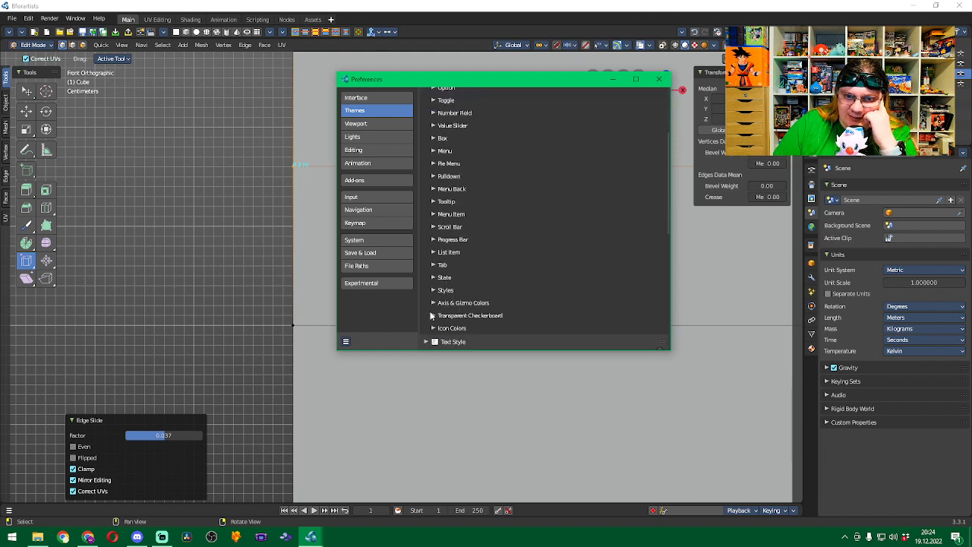
left_click(433, 303)
scroll(534, 231, "down", 3)
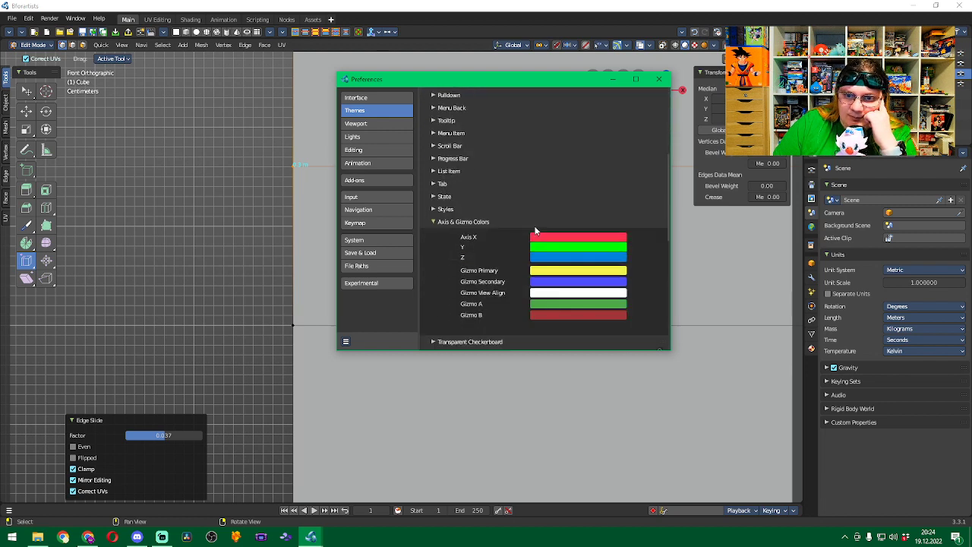
left_click(433, 221)
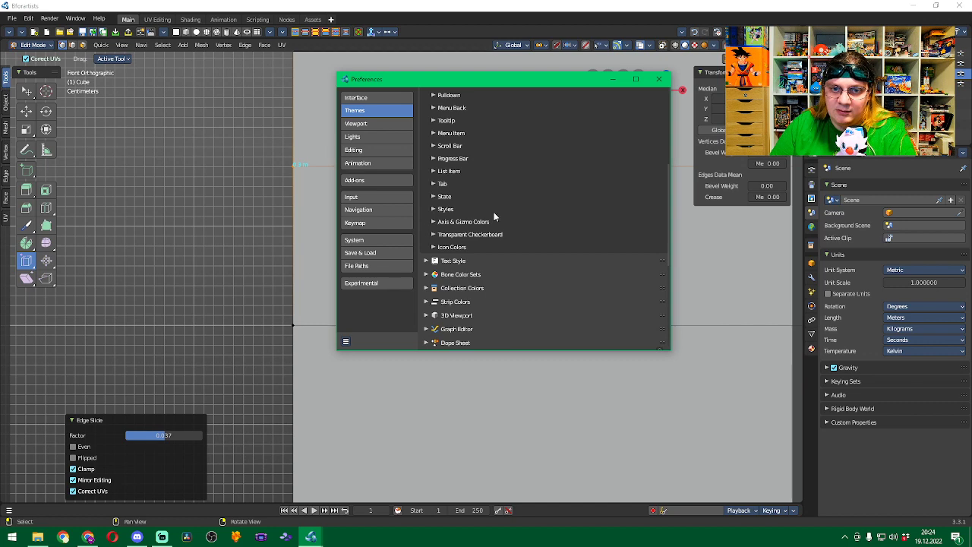
scroll(497, 210, "up", 5)
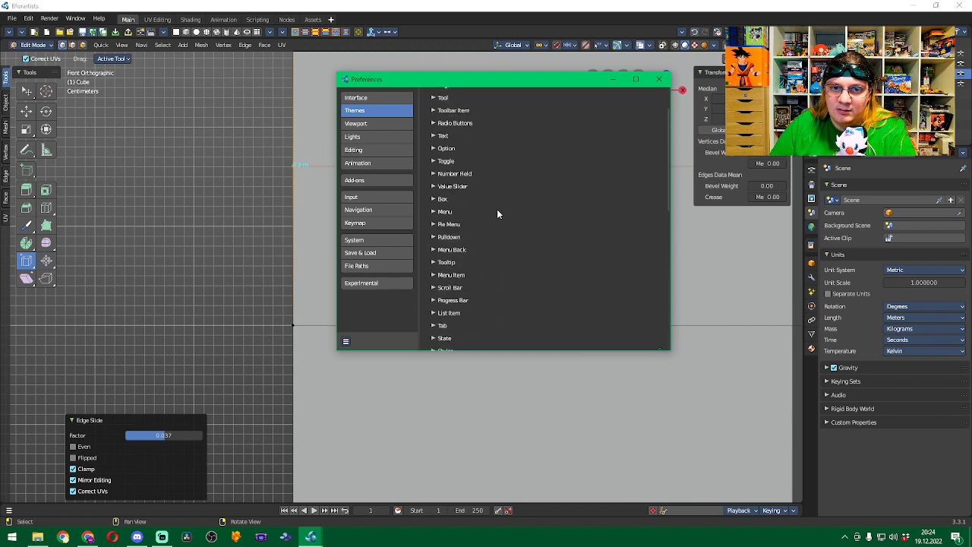
scroll(496, 208, "up", 3)
left_click(426, 112)
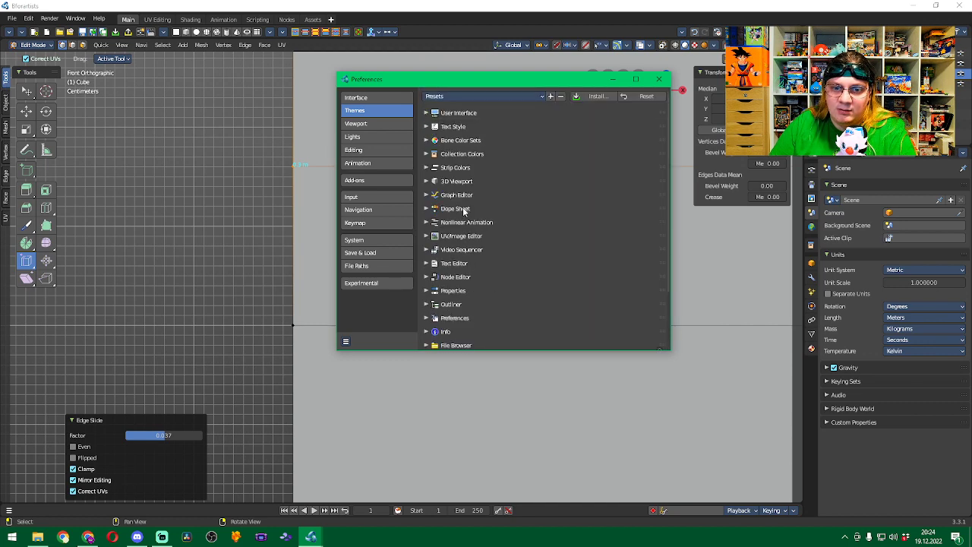
Set the 3D Viewport Edge Length Text colour to blue (hue about 0.67) and close Preferences.
left_click(426, 181)
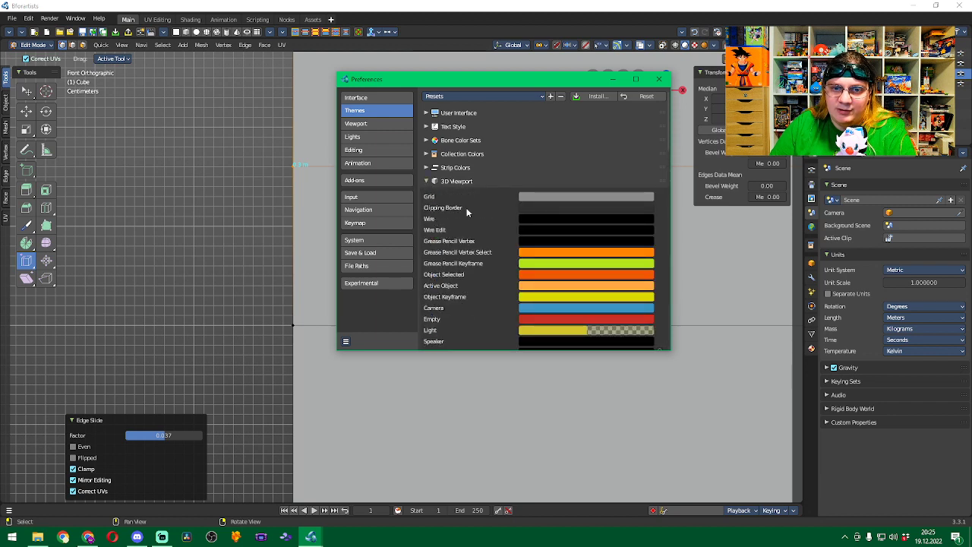
scroll(467, 212, "down", 3)
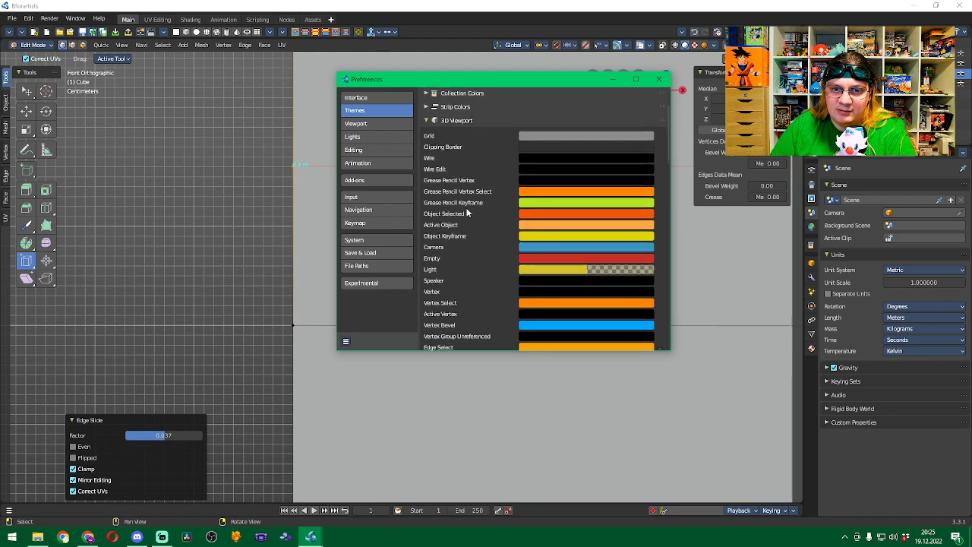
scroll(467, 213, "down", 4)
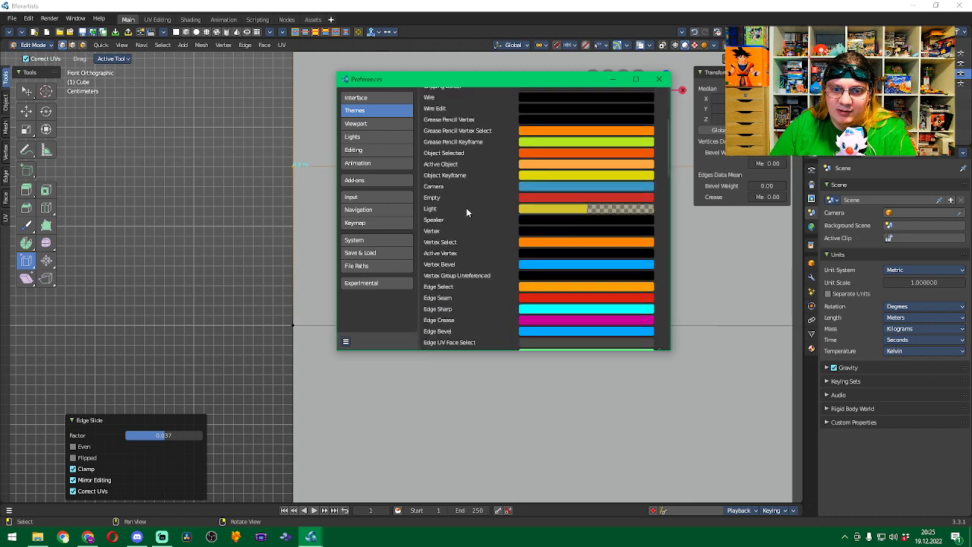
scroll(467, 213, "down", 2)
scroll(467, 213, "down", 4)
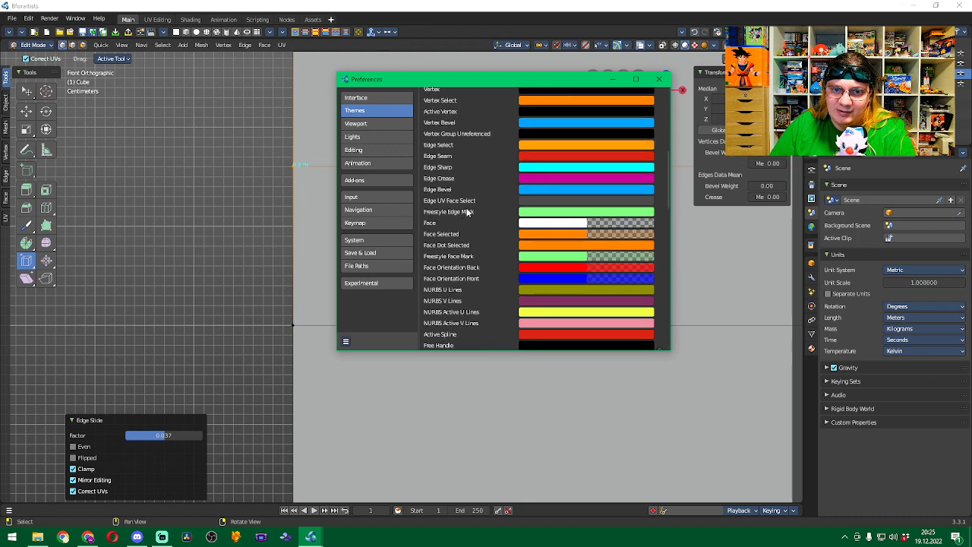
scroll(467, 213, "down", 5)
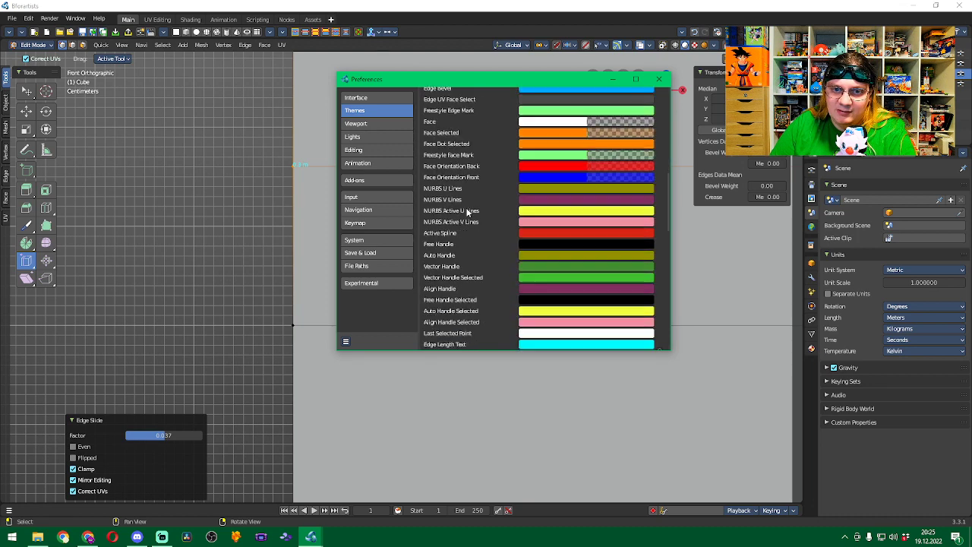
scroll(467, 213, "down", 2)
scroll(467, 213, "down", 3)
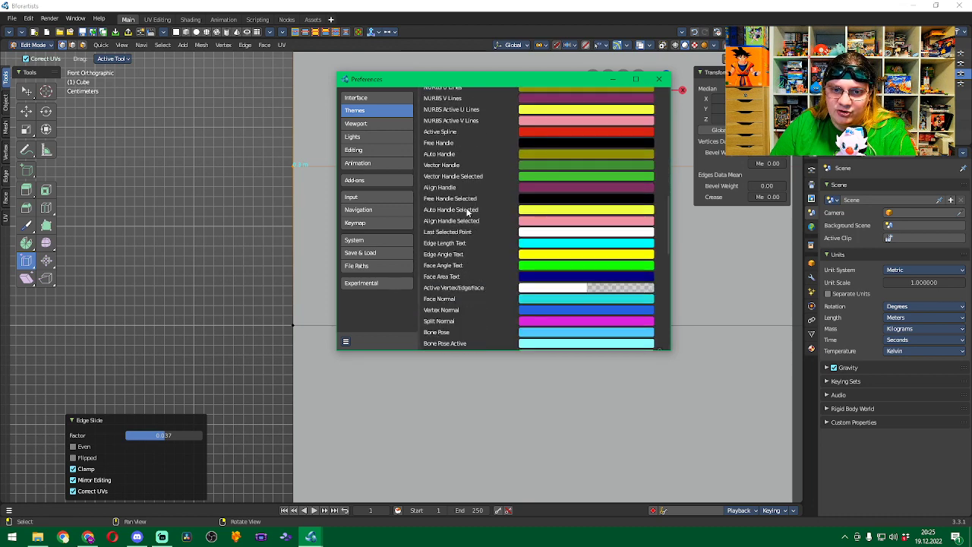
left_click(537, 245)
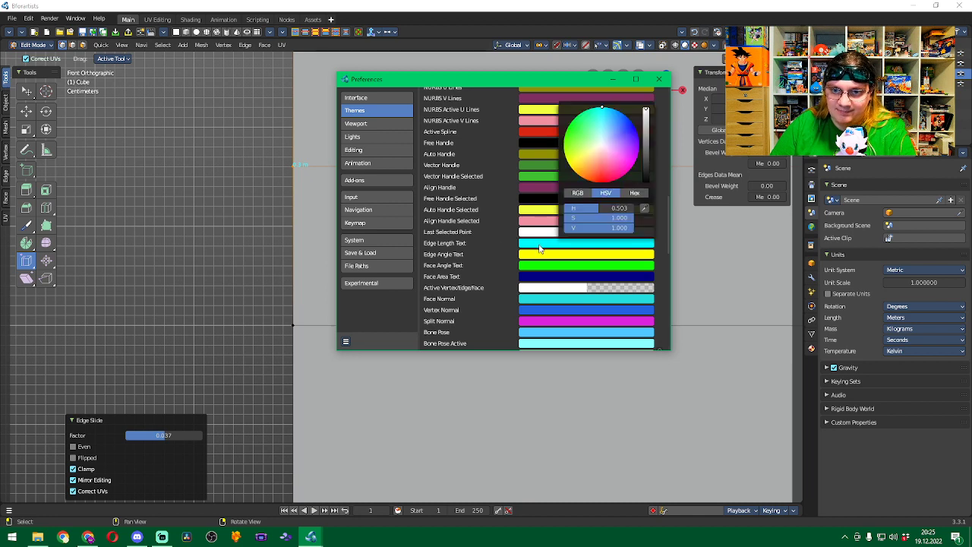
left_click_drag(600, 207, 621, 208)
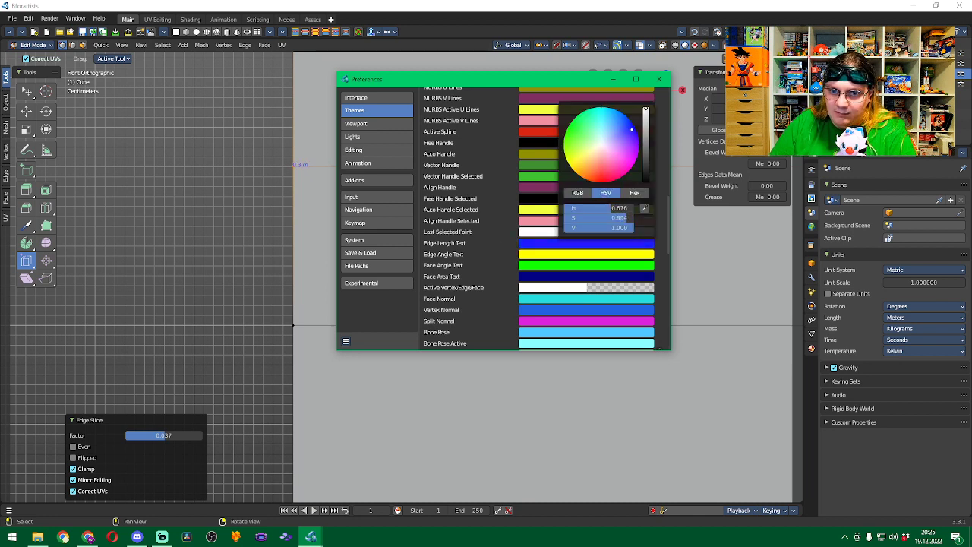
left_click_drag(631, 129, 627, 131)
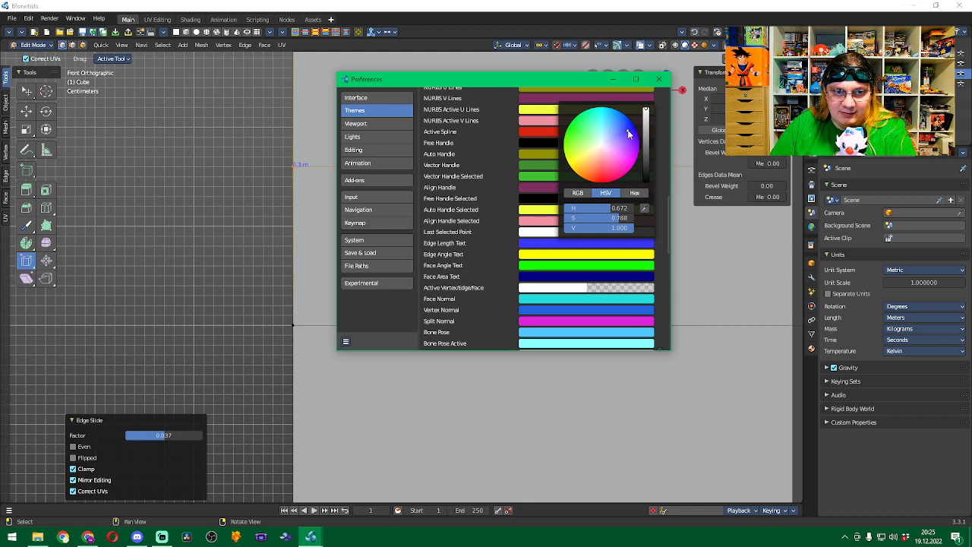
left_click(658, 79)
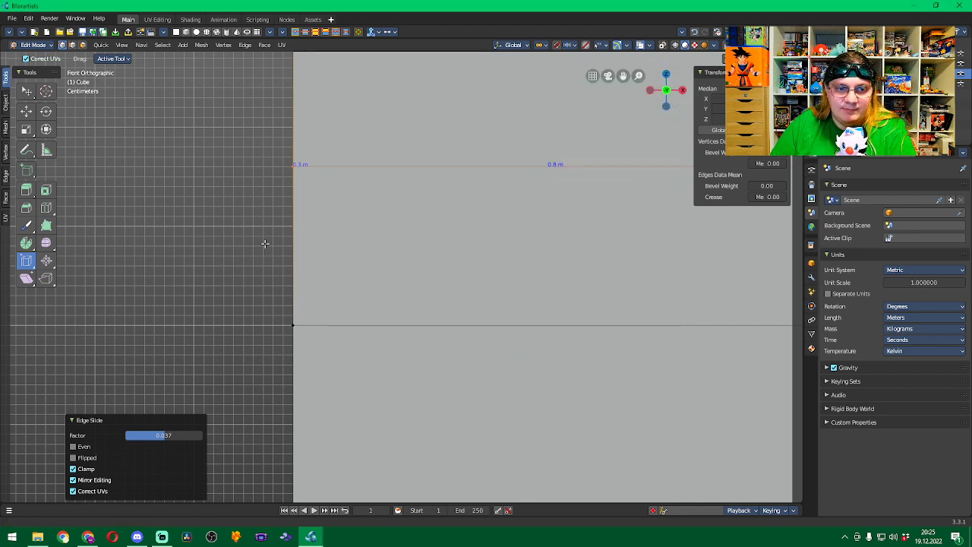
Slide the edge loop down near the bottom edge (0.874), then refine it to factor 0.012.
scroll(265, 244, "down", 4, "shift")
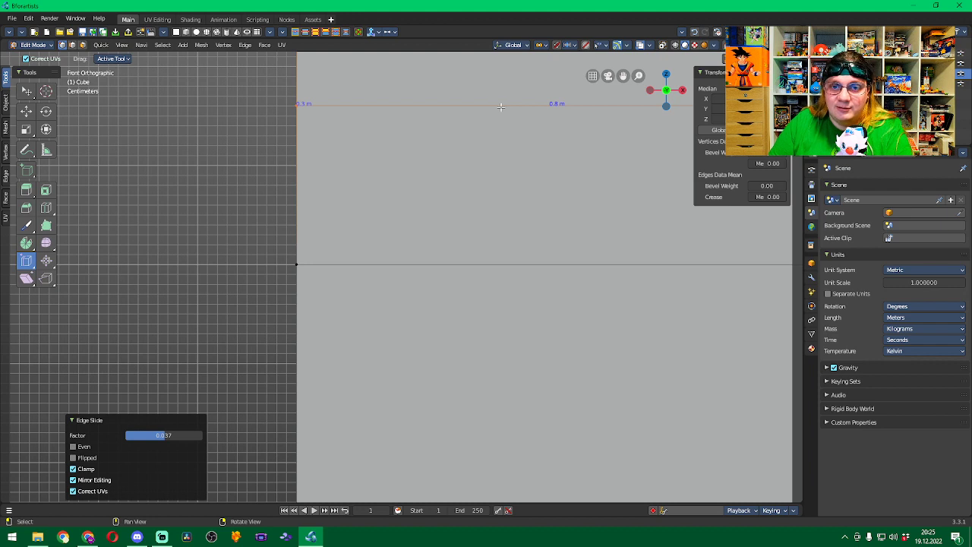
left_click_drag(500, 104, 473, 250)
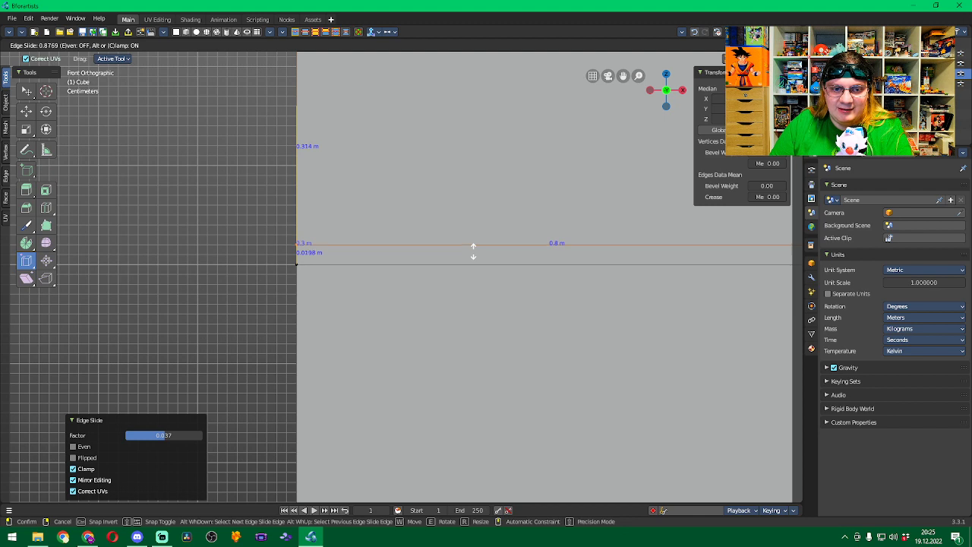
left_click(472, 251)
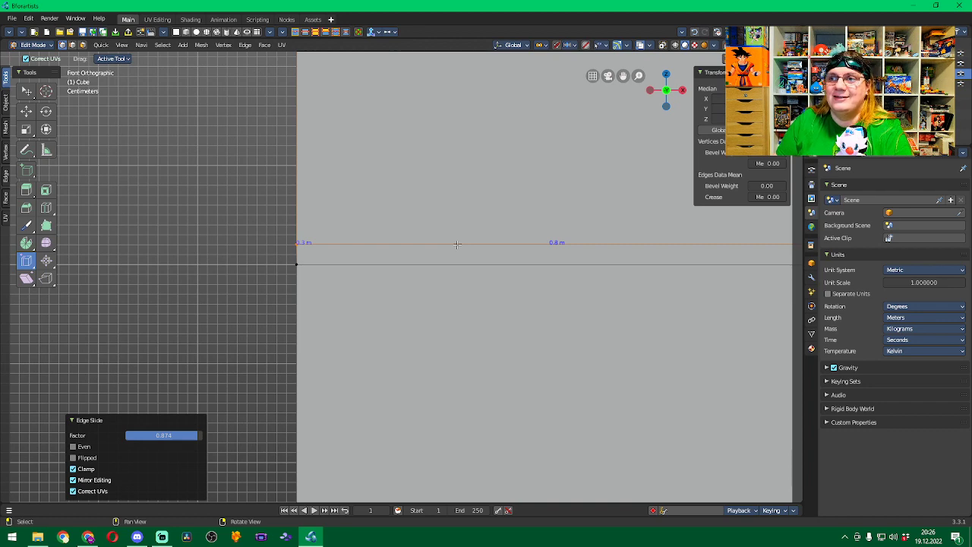
key("KP_Decimal")
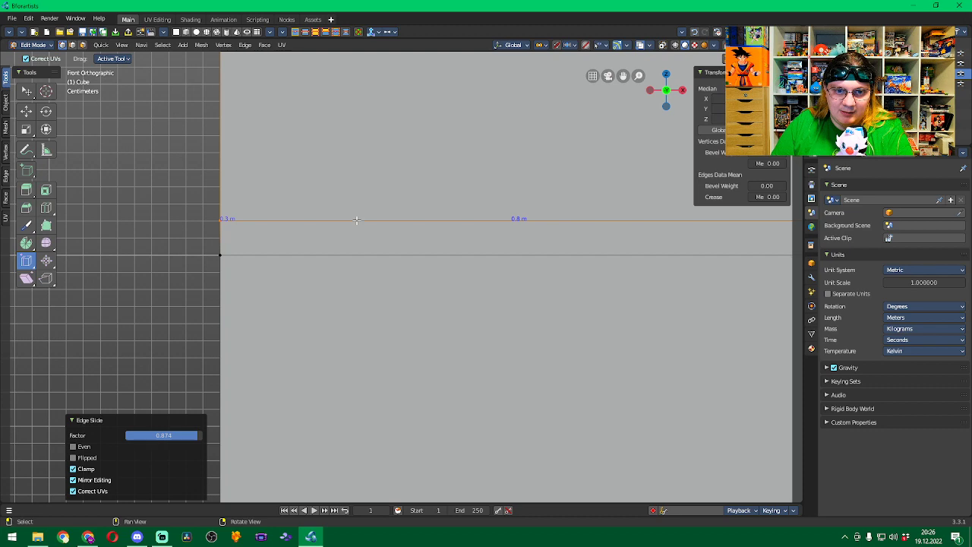
left_click_drag(356, 220, 357, 226)
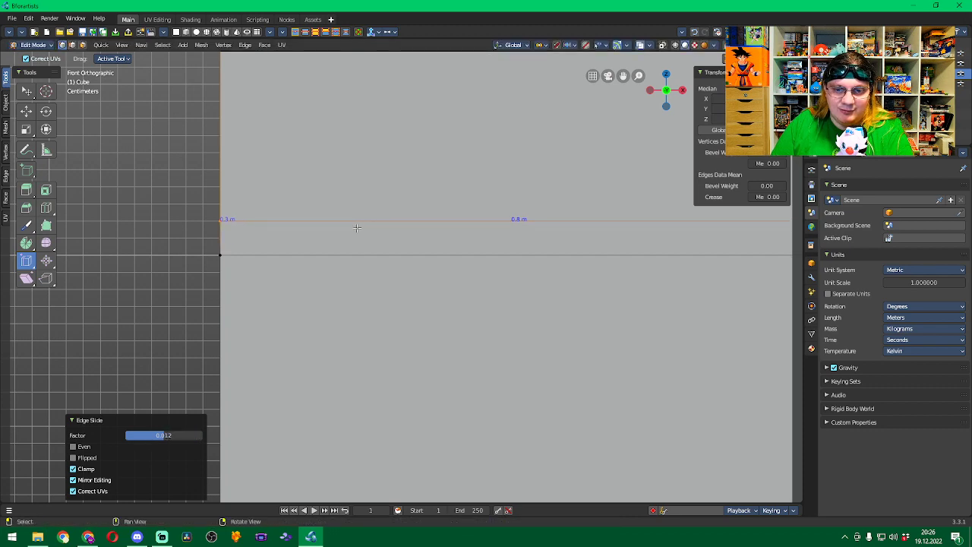
key("KP_Decimal")
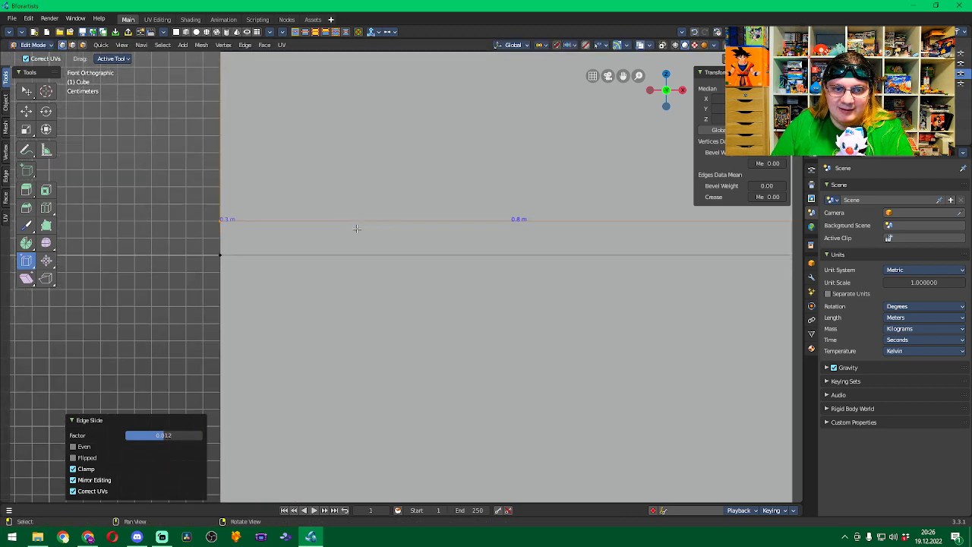
middle_click_drag(364, 348, 348, 319, "shift")
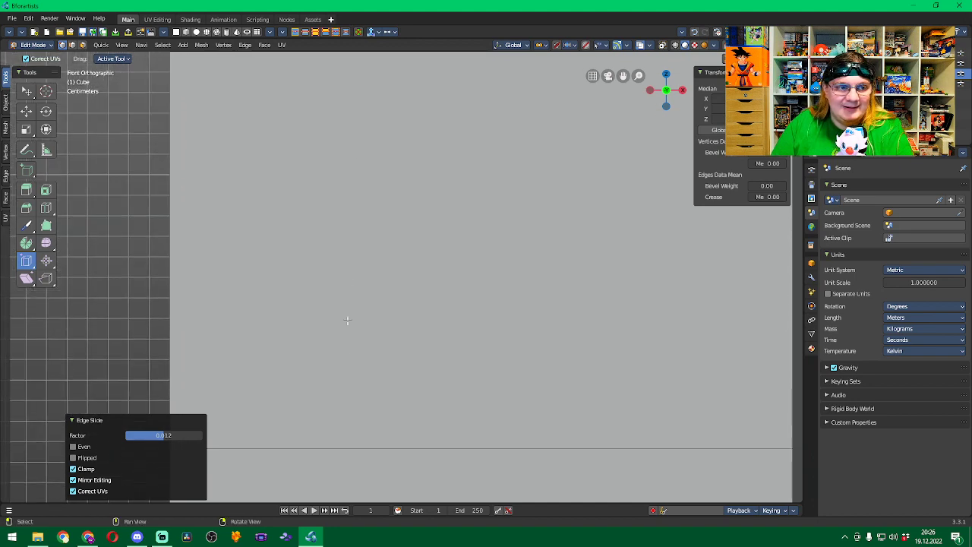
Undo a stray loop cut and slide the edge loop down to about 0.02 m above the bottom edge.
left_click(46, 207)
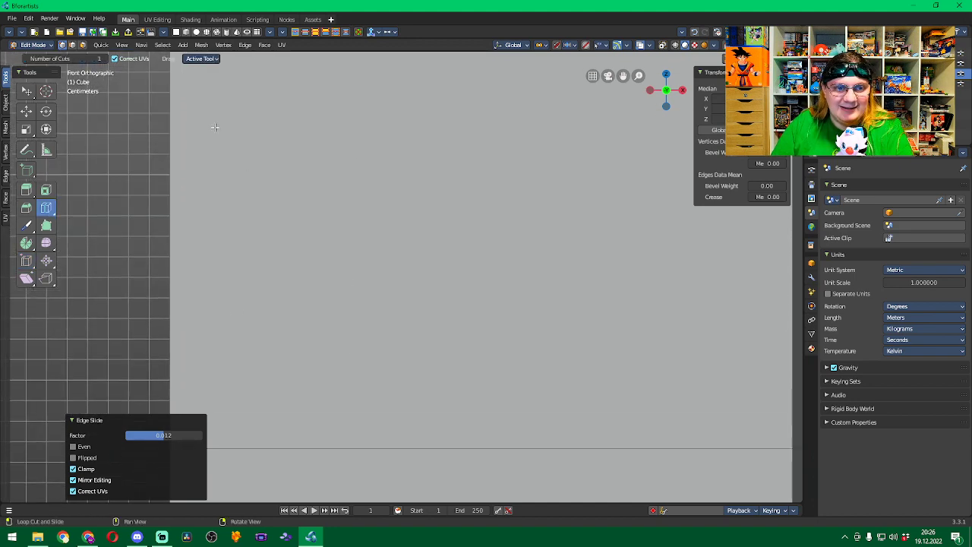
left_click(177, 108)
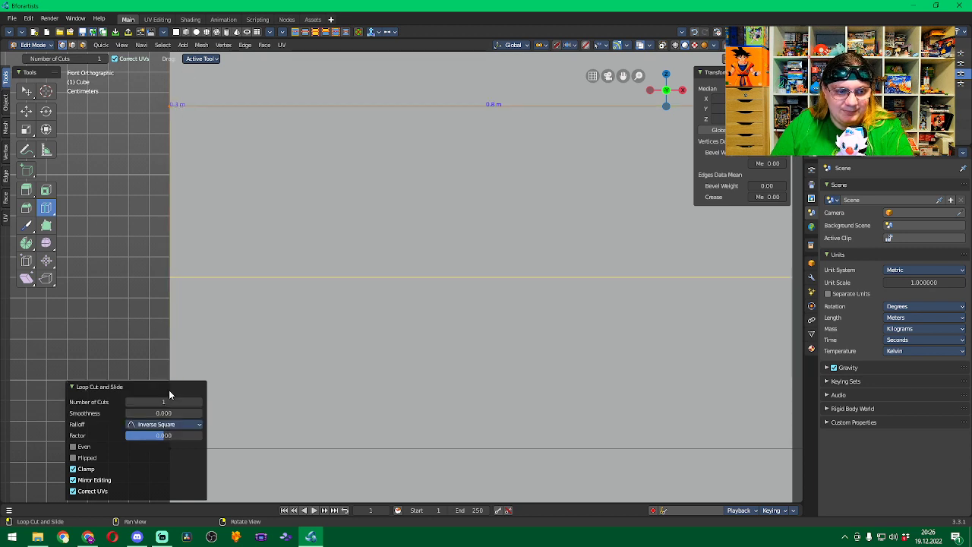
key("ctrl+z")
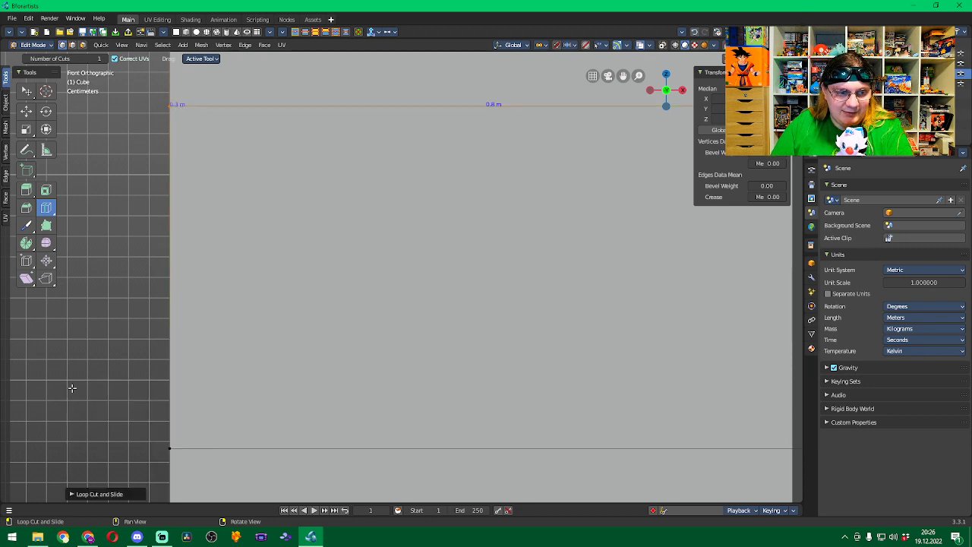
left_click(26, 261)
left_click_drag(362, 99, 346, 409)
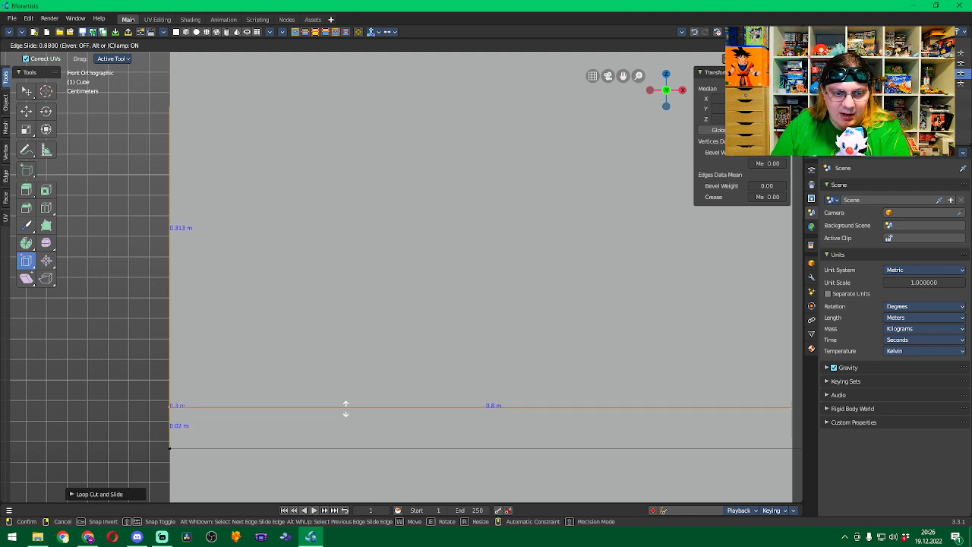
left_click(345, 407)
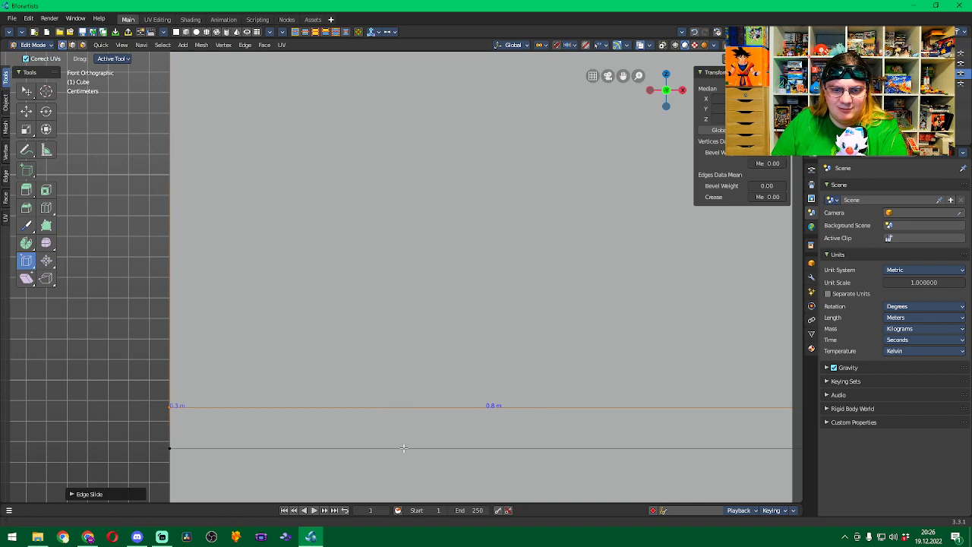
middle_click_drag(403, 421, 429, 499, "shift")
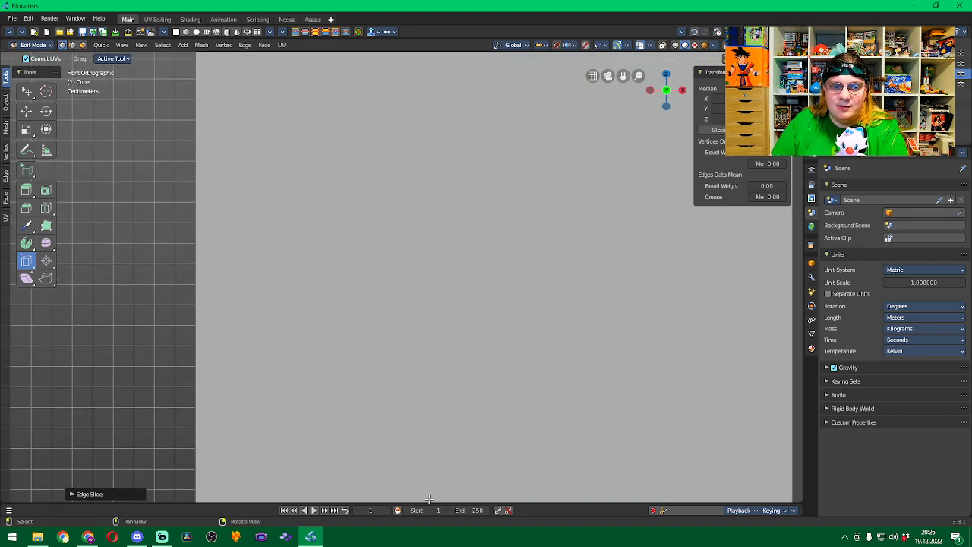
middle_click_drag(415, 463, 427, 210, "shift")
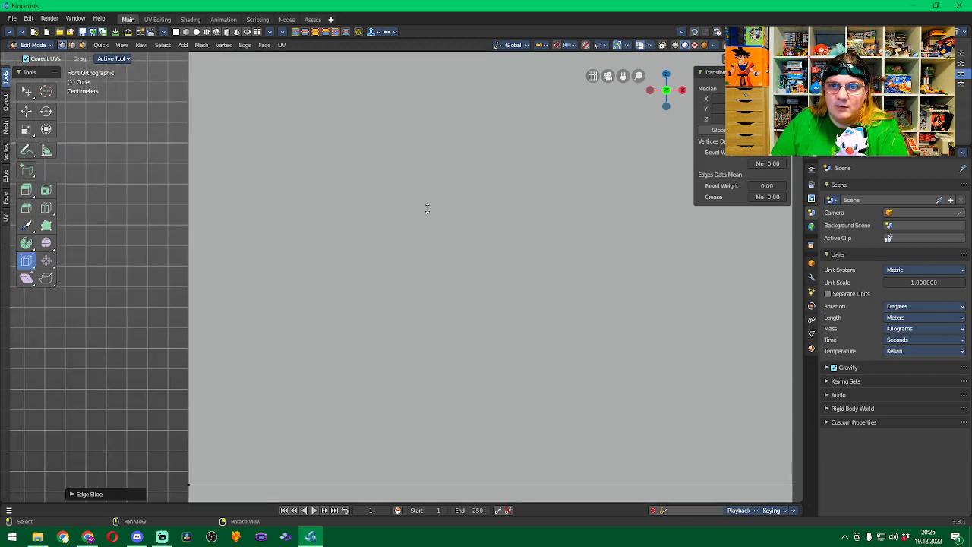
Turn on snapping and place a new loop cut across the box face.
left_click(557, 45)
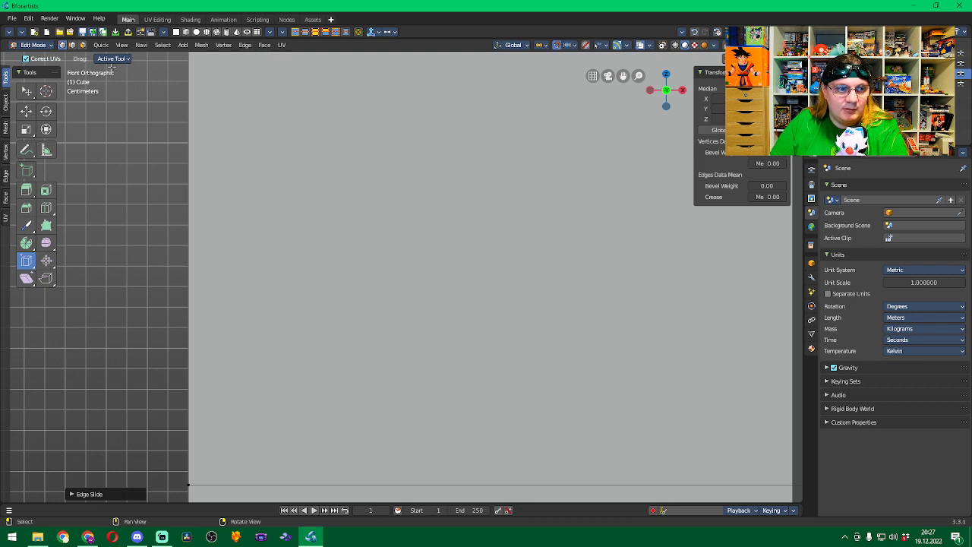
left_click(46, 207)
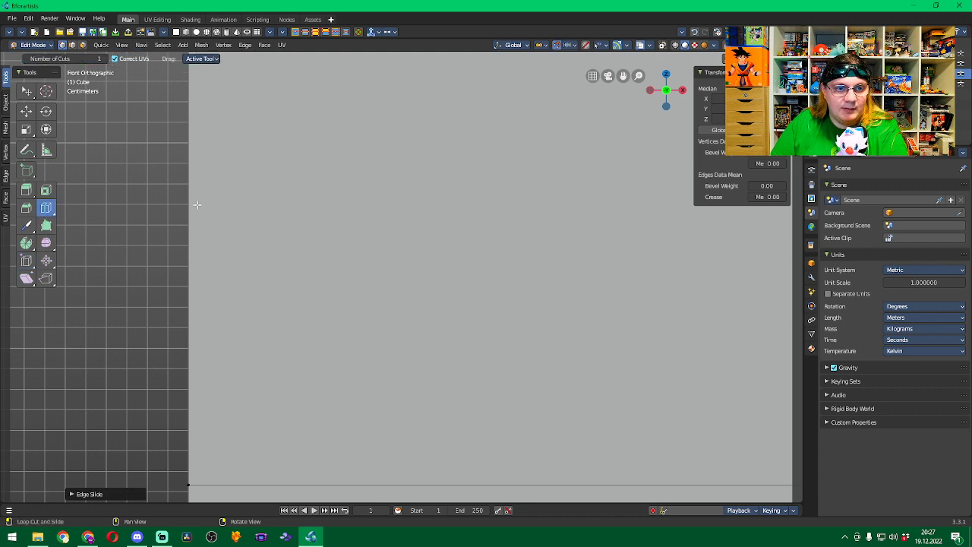
left_click(205, 203)
Edge-slide the new loop to about 0.0167 m above the bottom edge (factor 0.8000), then show the Snap To options.
left_click(26, 259)
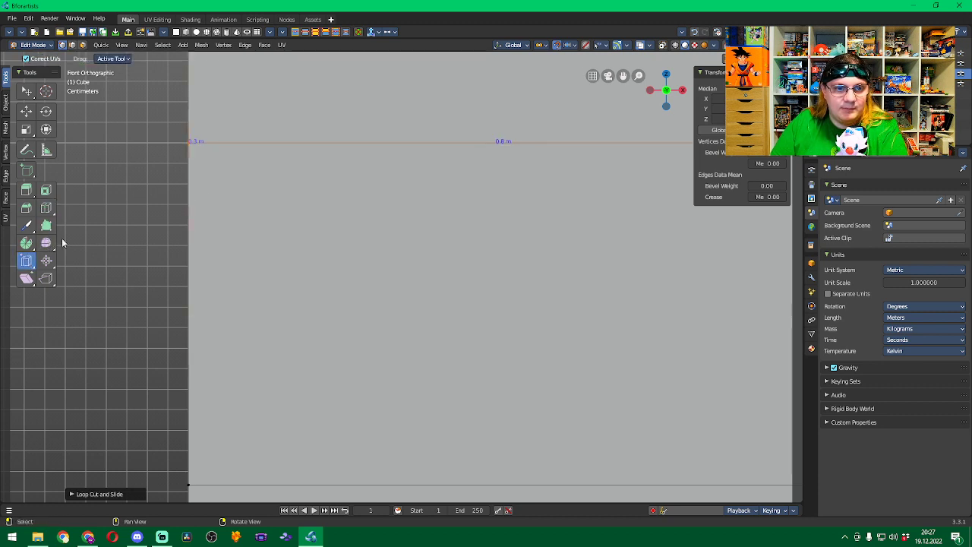
left_click_drag(361, 142, 341, 439)
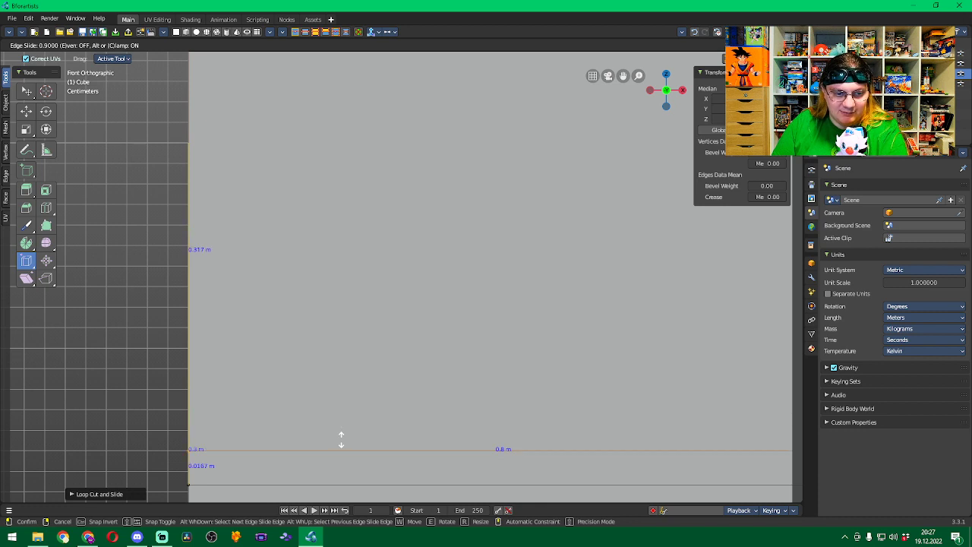
left_click_drag(340, 439, 338, 429)
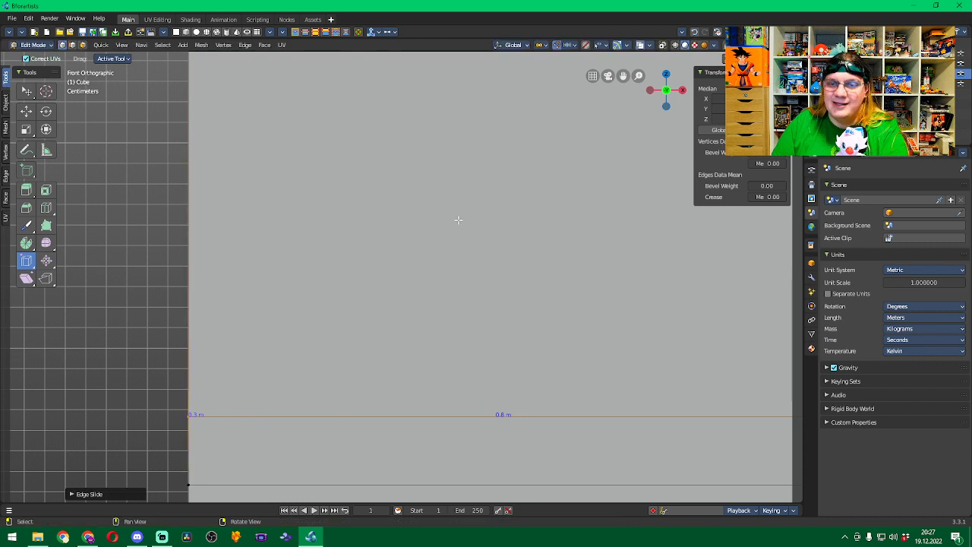
left_click(572, 46)
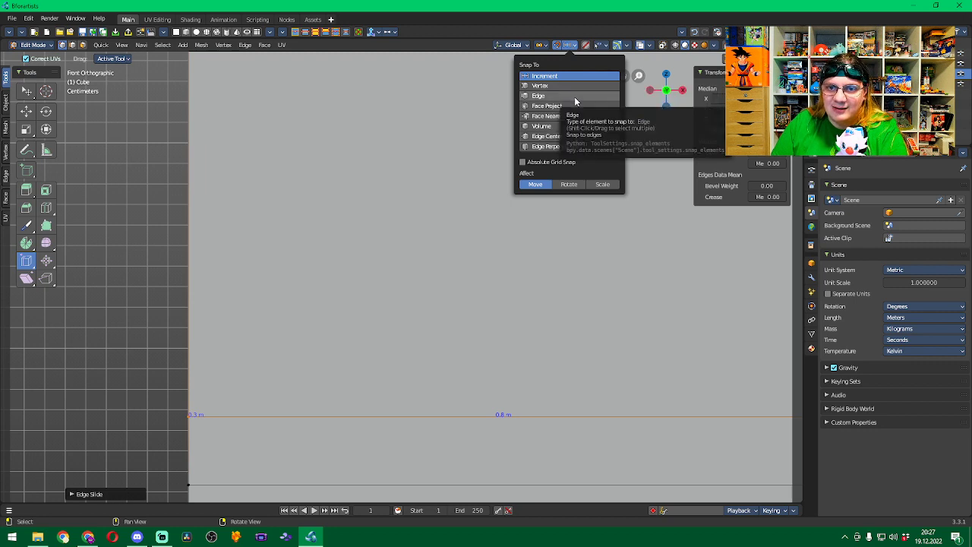
Close the Snap To options with Increment still the target, and switch snapping off.
left_click(574, 45)
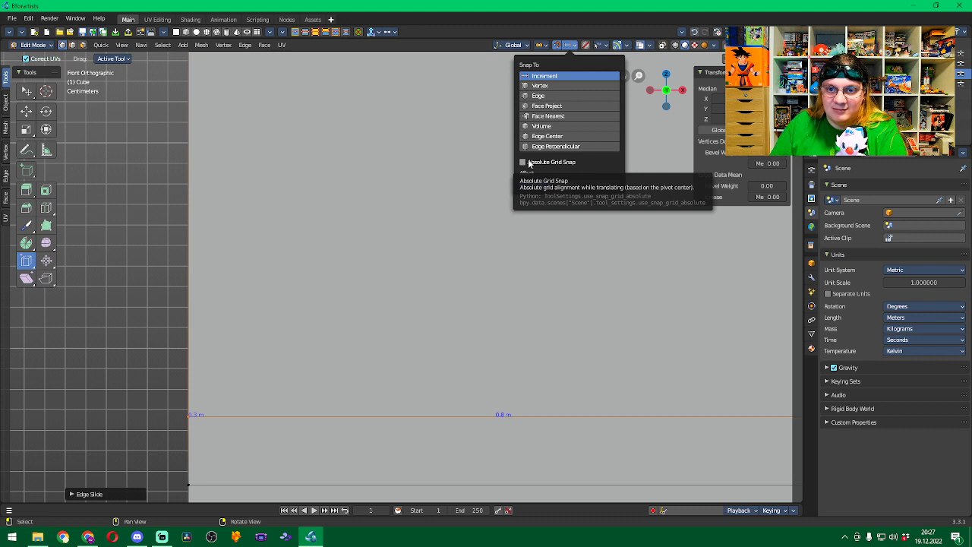
left_click(575, 46)
left_click(556, 45)
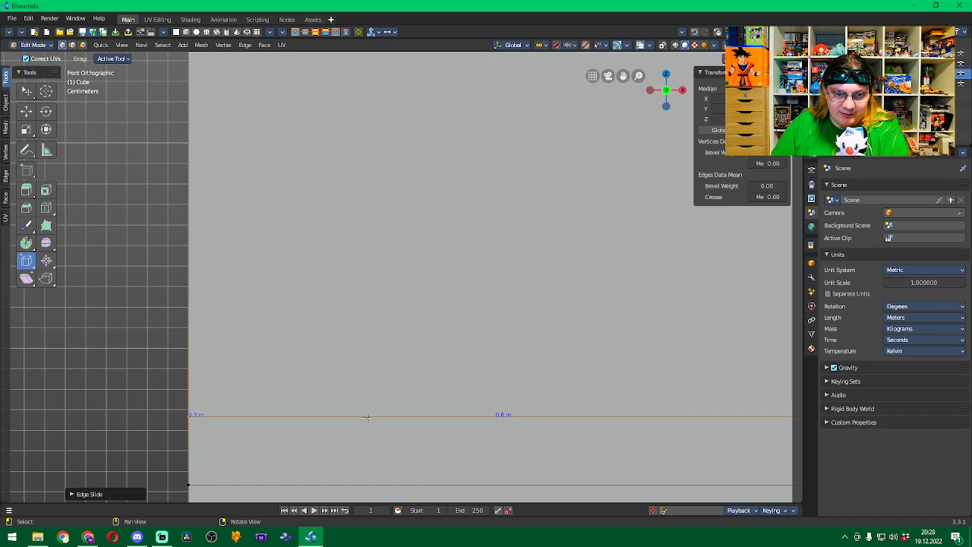
Add a horizontal loop cut across the box and slide it to about 0.02 m above the bottom edge.
left_click_drag(366, 417, 371, 108)
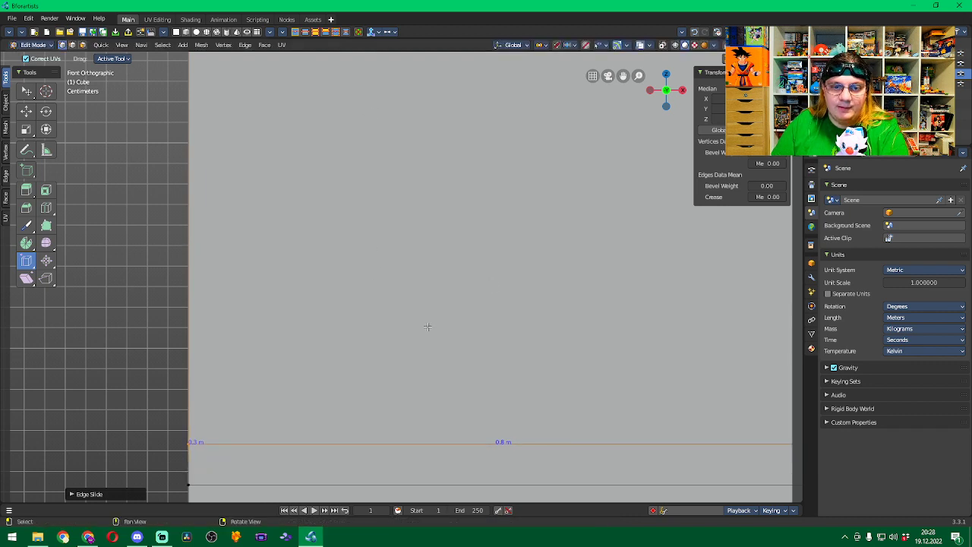
middle_click_drag(356, 375, 364, 33, "shift")
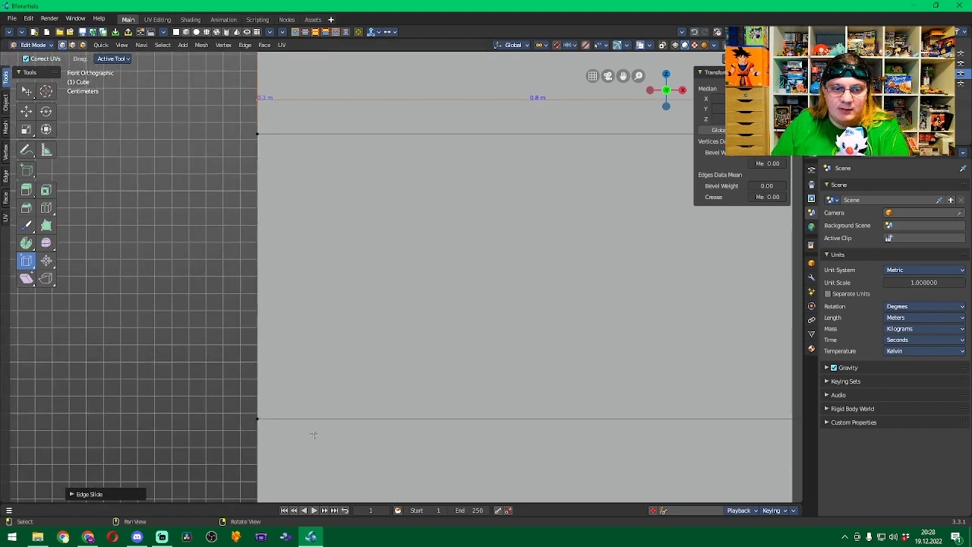
left_click(46, 207)
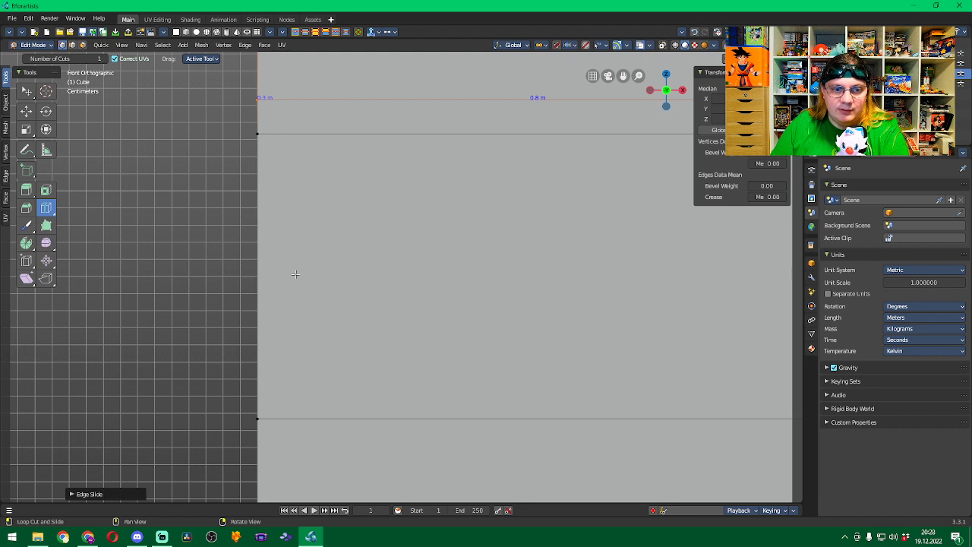
left_click(262, 277)
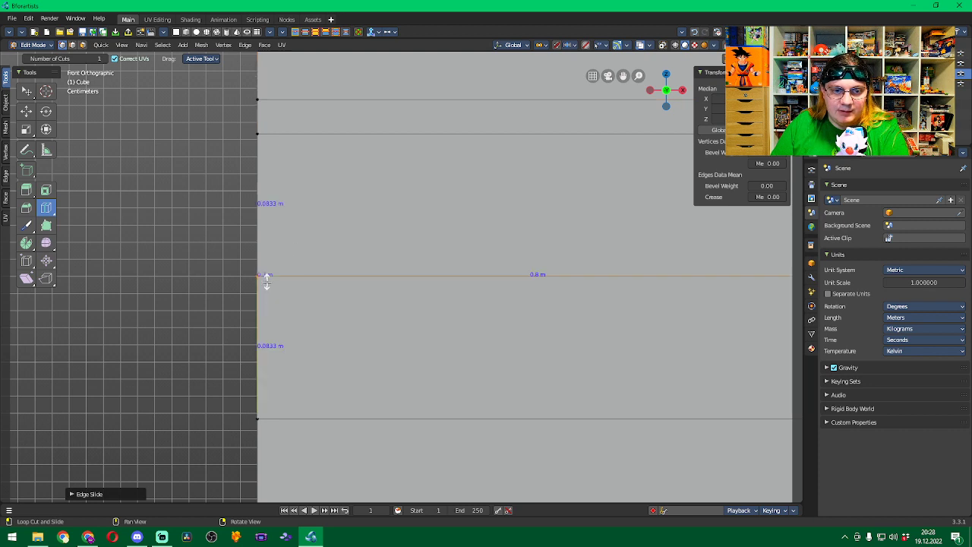
left_click(26, 260)
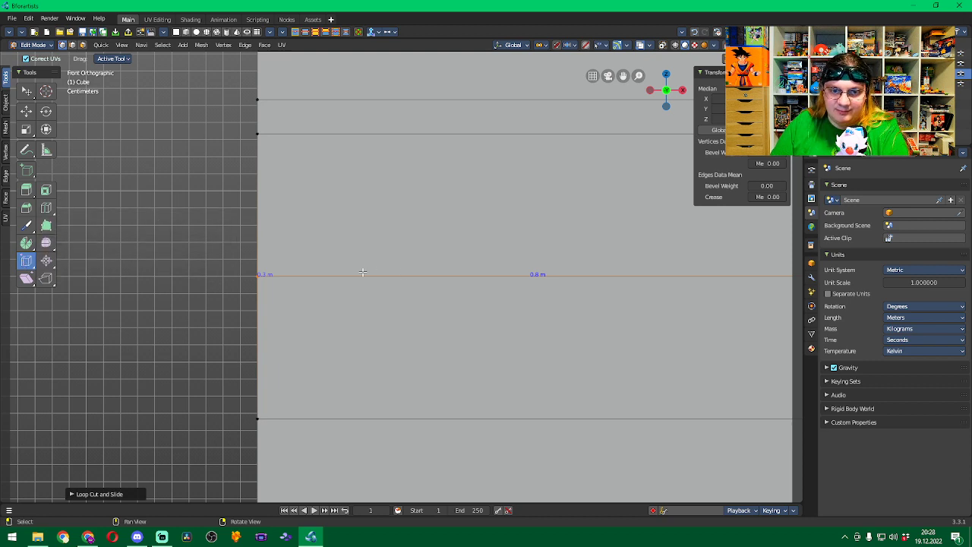
left_click_drag(363, 276, 360, 388)
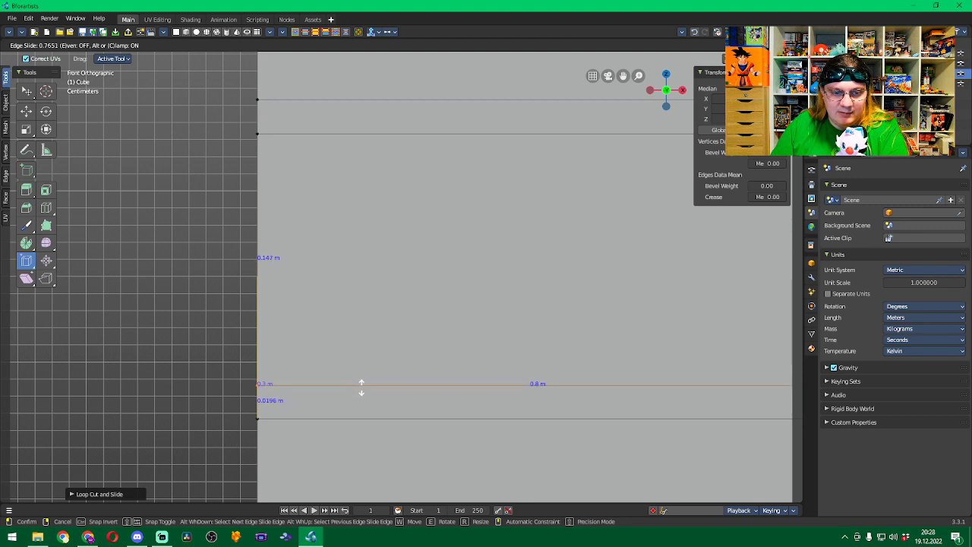
left_click(360, 386)
scroll(358, 356, "up", 2)
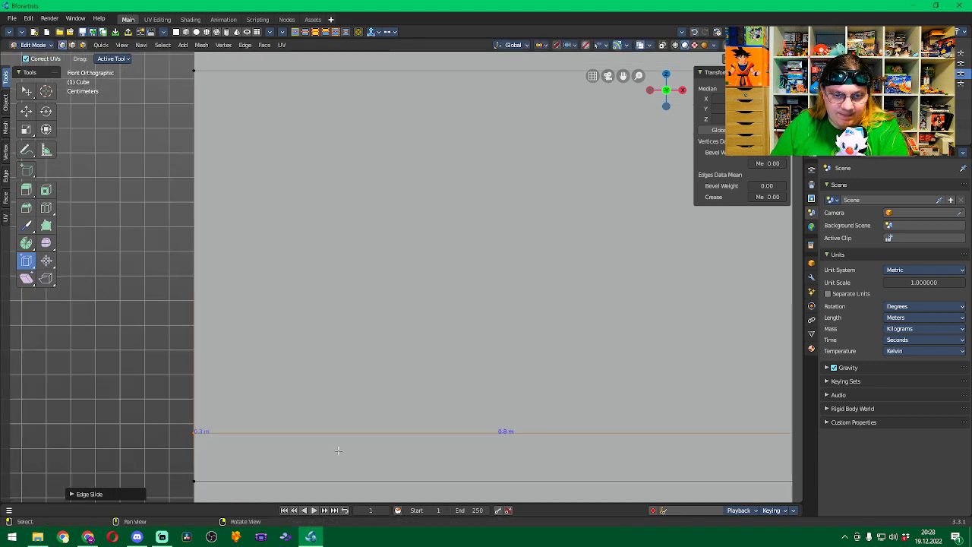
Re-slide the edge loop with G, fine-tuning it to sit 0.02 m from the box edge.
key("g")
key("g")
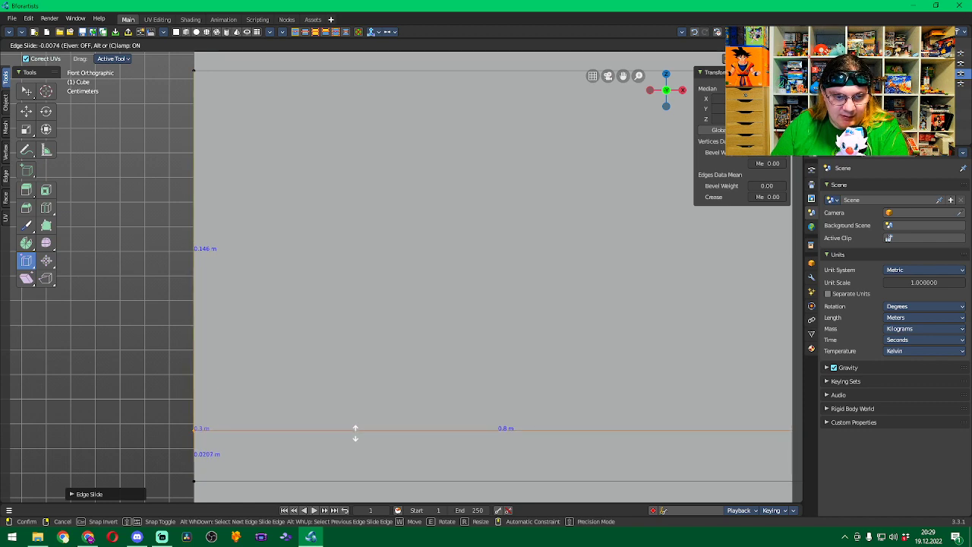
left_click(355, 431)
middle_click_drag(175, 431, 303, 203, "shift")
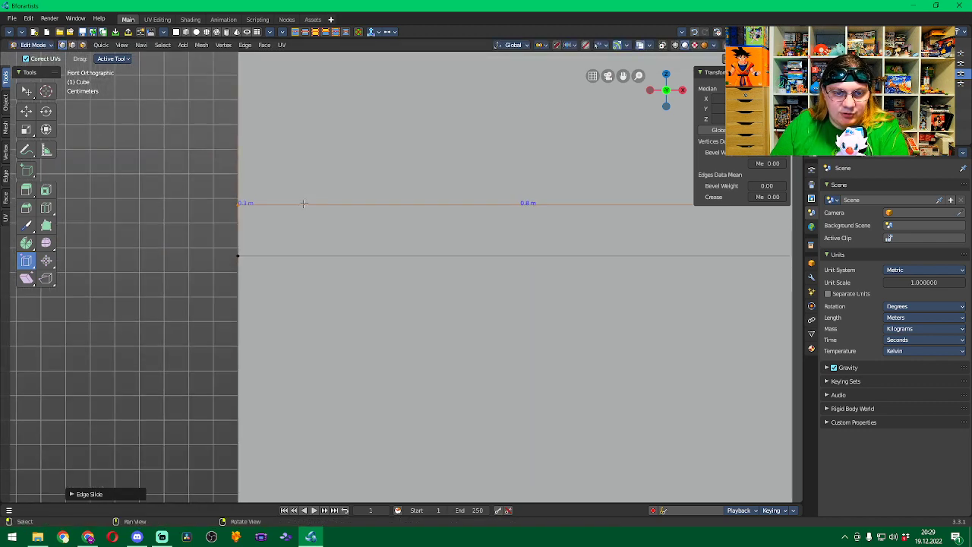
scroll(303, 203, "up", 4)
key("g")
key("g")
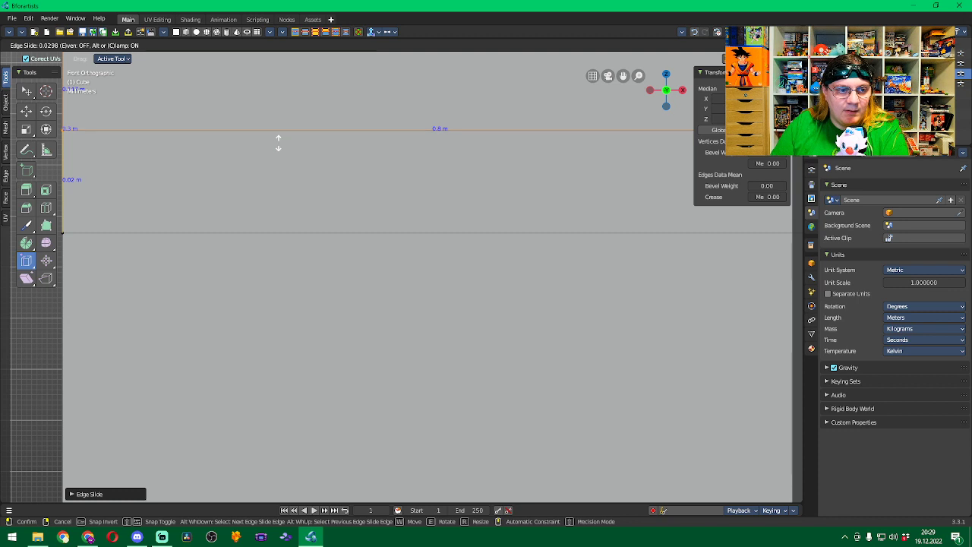
left_click(278, 143)
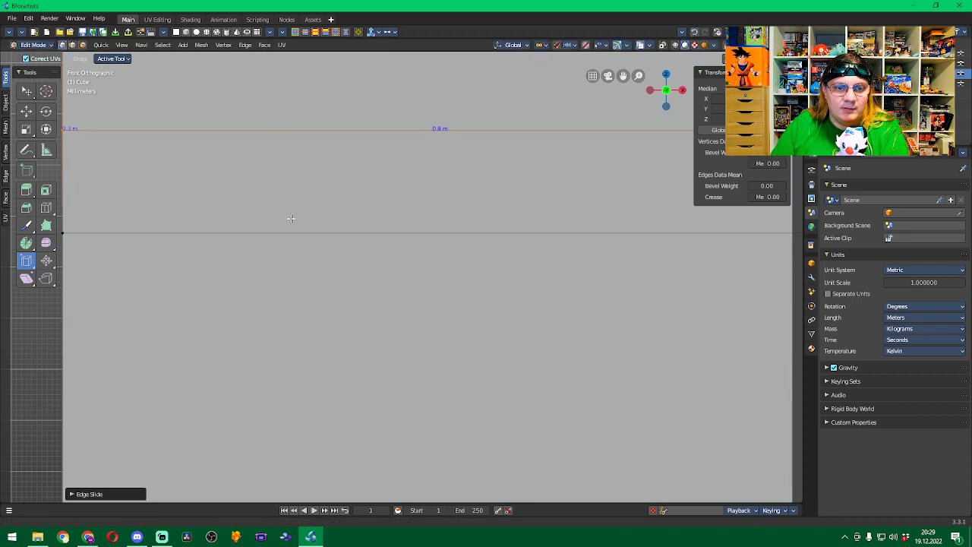
scroll(292, 227, "down", 3)
middle_click_drag(295, 242, 337, 93, "shift")
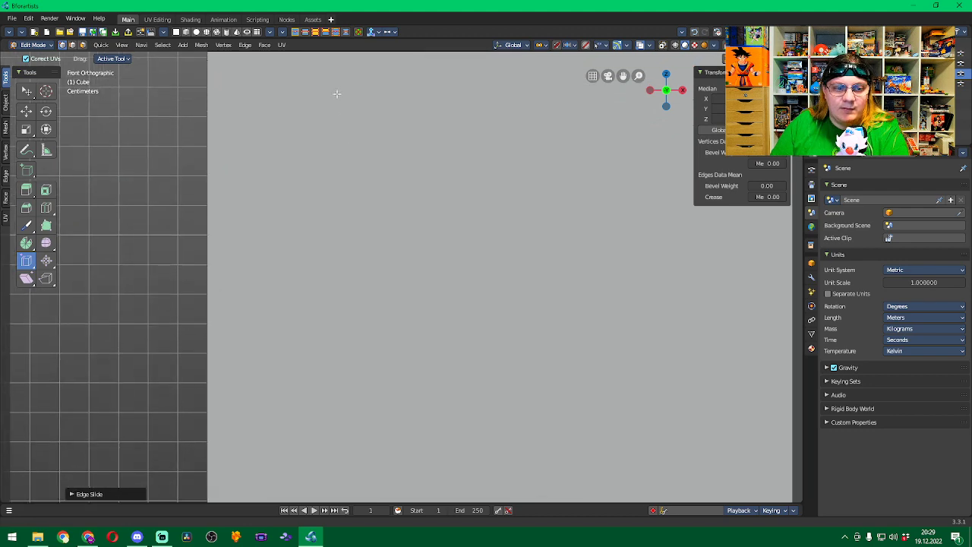
Add another horizontal loop cut across the box.
left_click(47, 207)
left_click(219, 268)
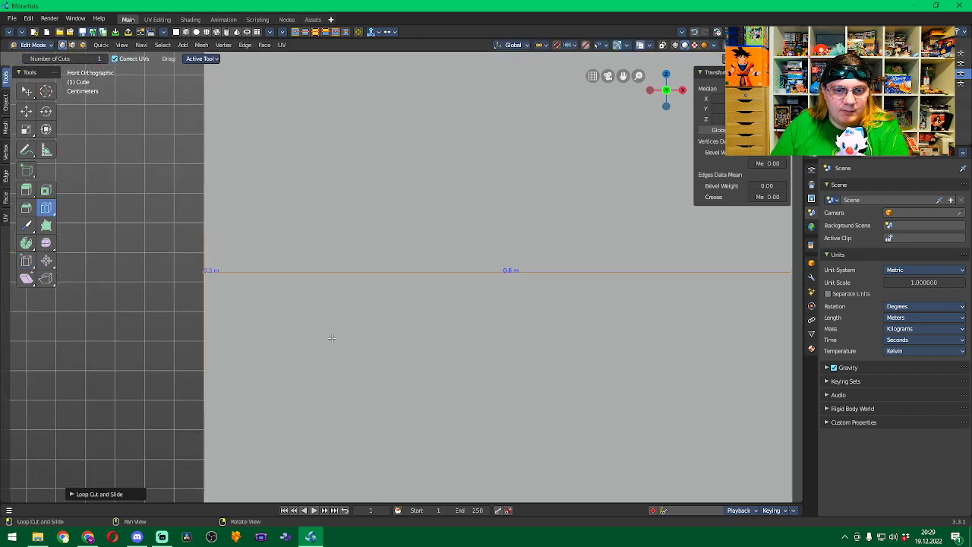
middle_click_drag(329, 336, 306, 234, "shift")
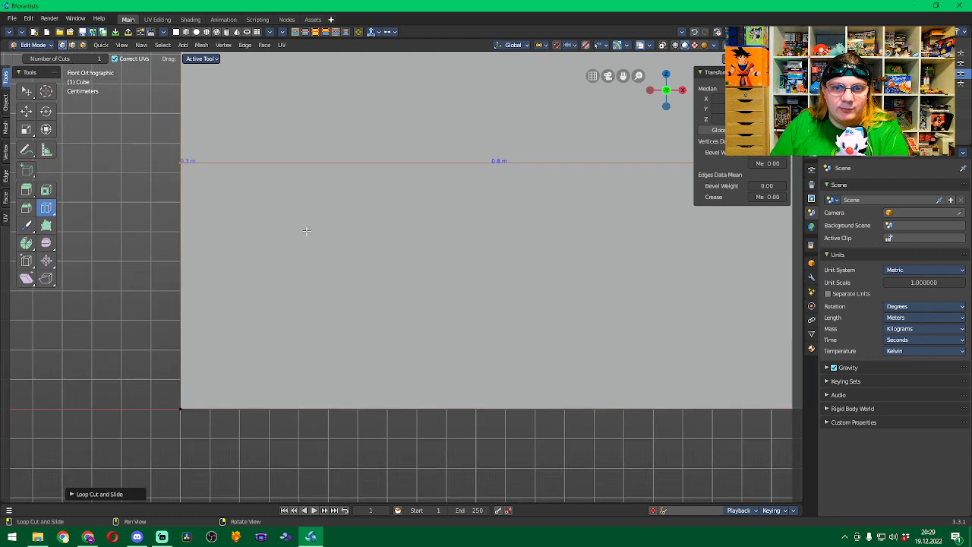
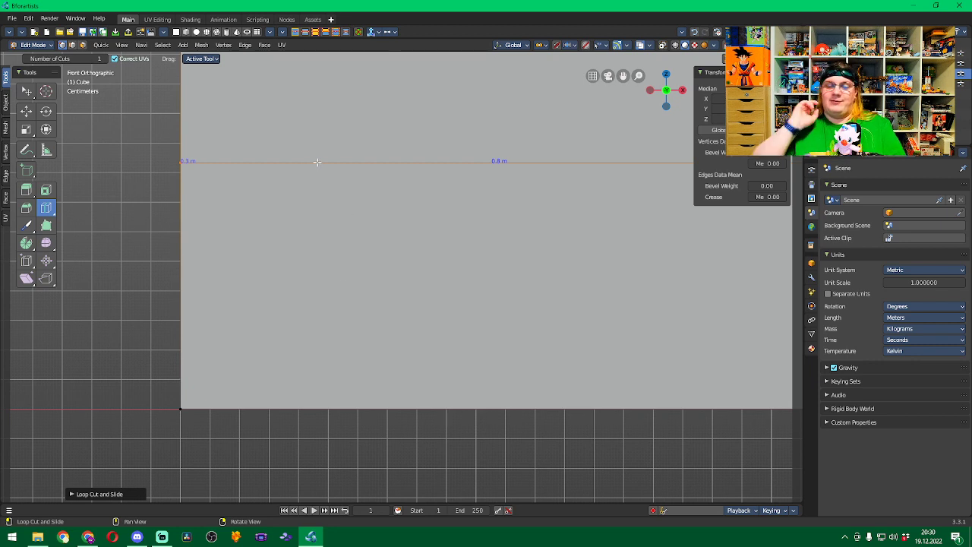
Add a horizontal loop cut across the panel, then test-slide it and undo the slides.
left_click(314, 172)
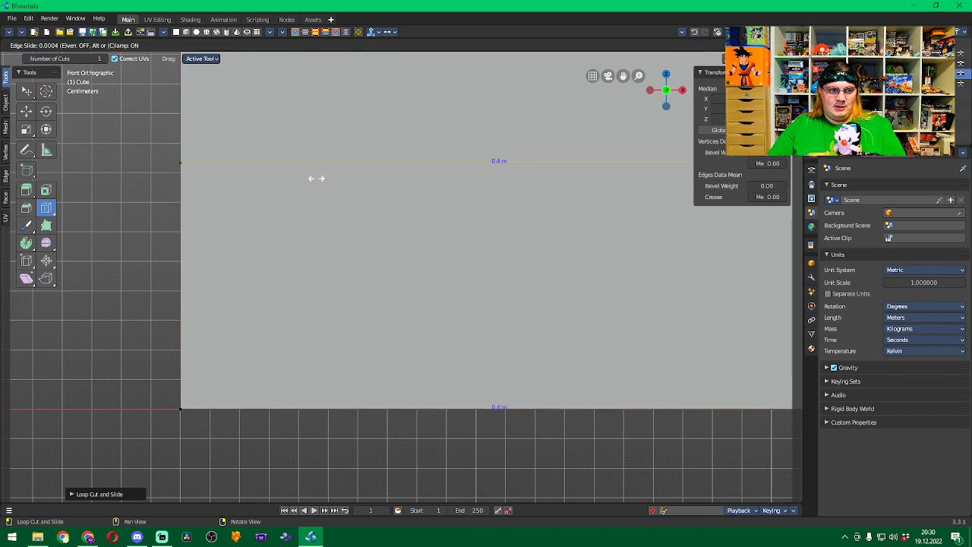
left_click(316, 173)
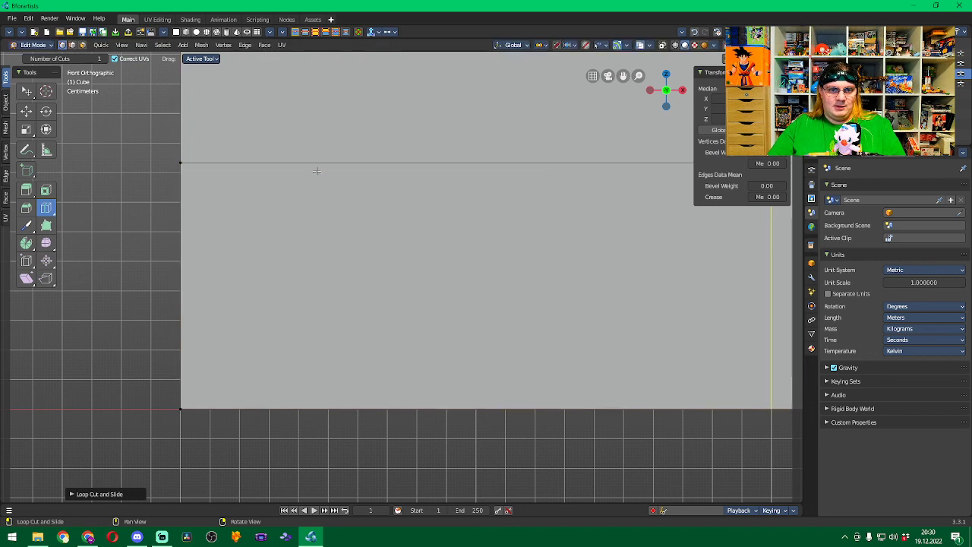
left_click(28, 260)
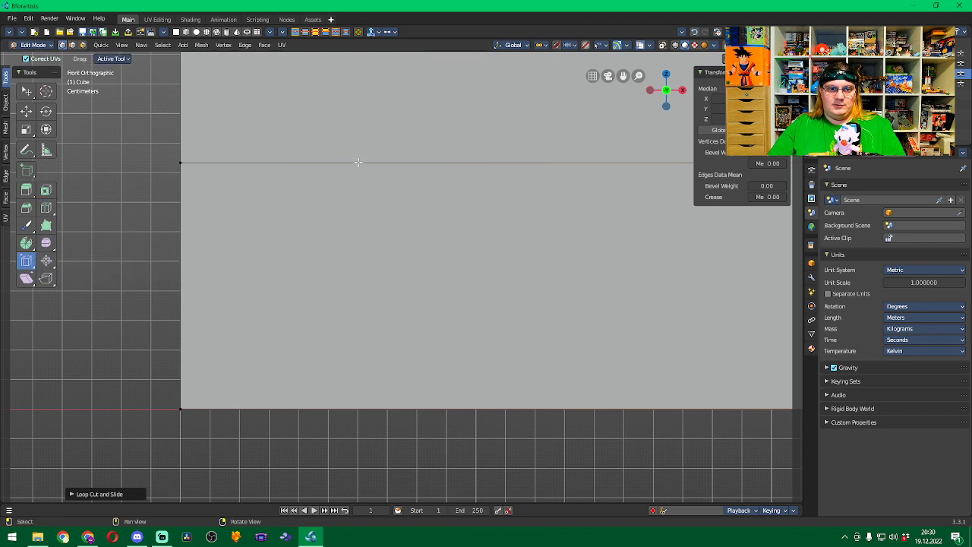
left_click_drag(358, 162, 358, 176)
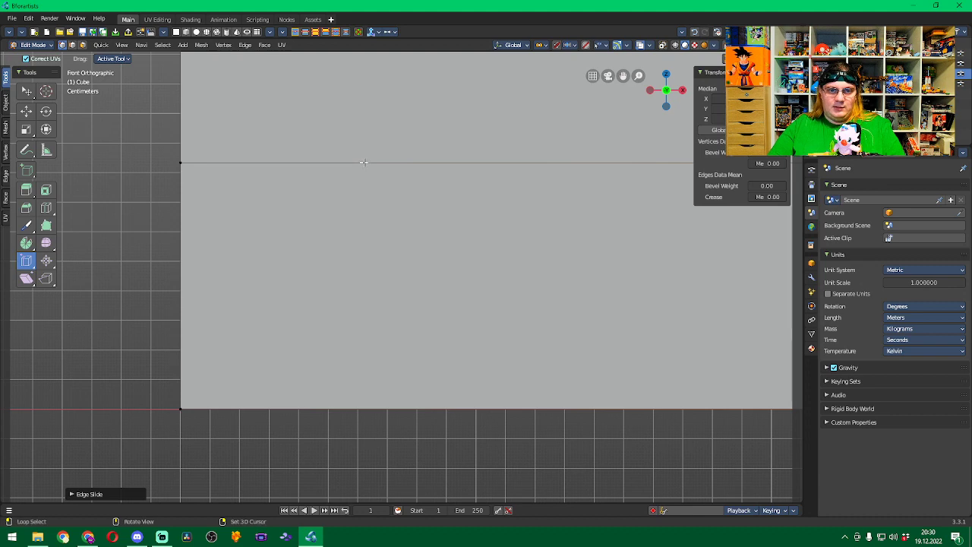
left_click_drag(363, 163, 362, 174)
scroll(362, 174, "down", 5)
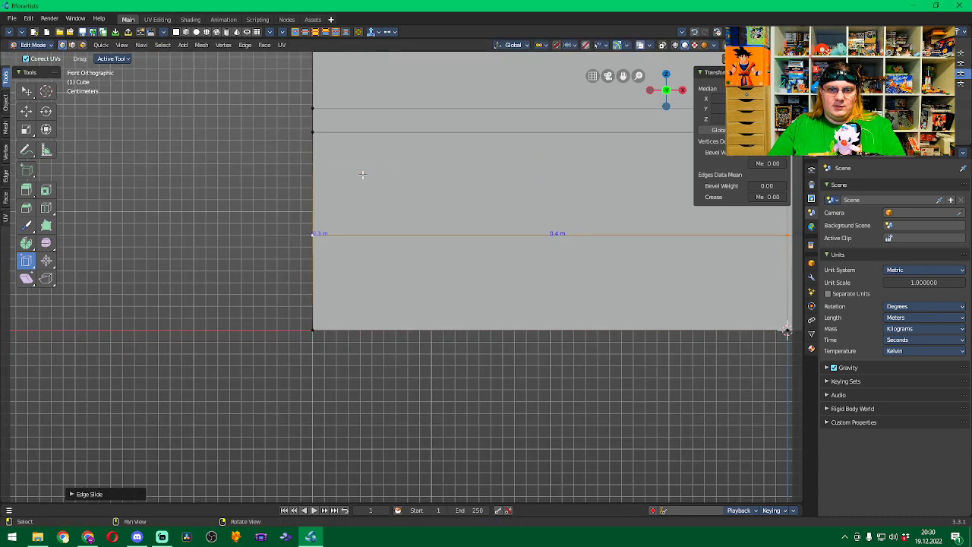
key("ctrl+z")
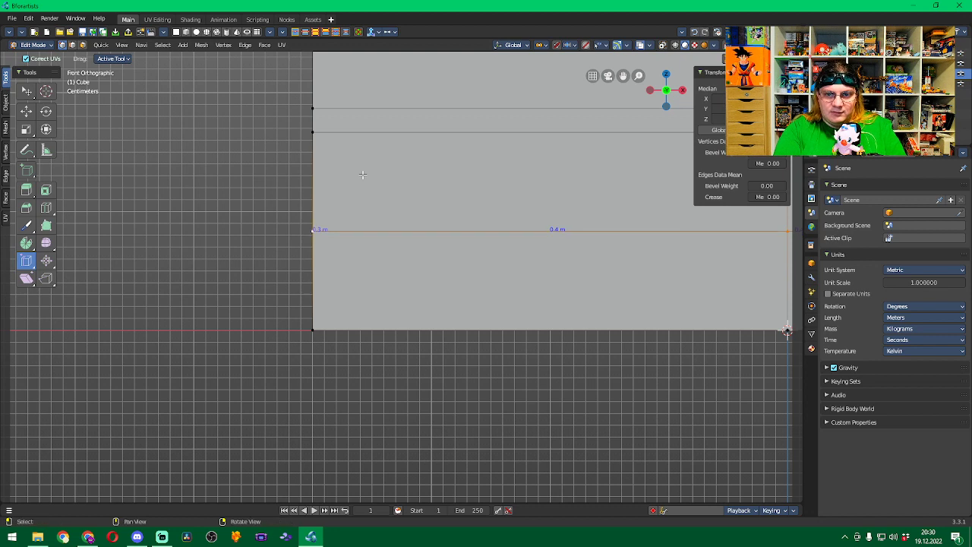
key("ctrl+z")
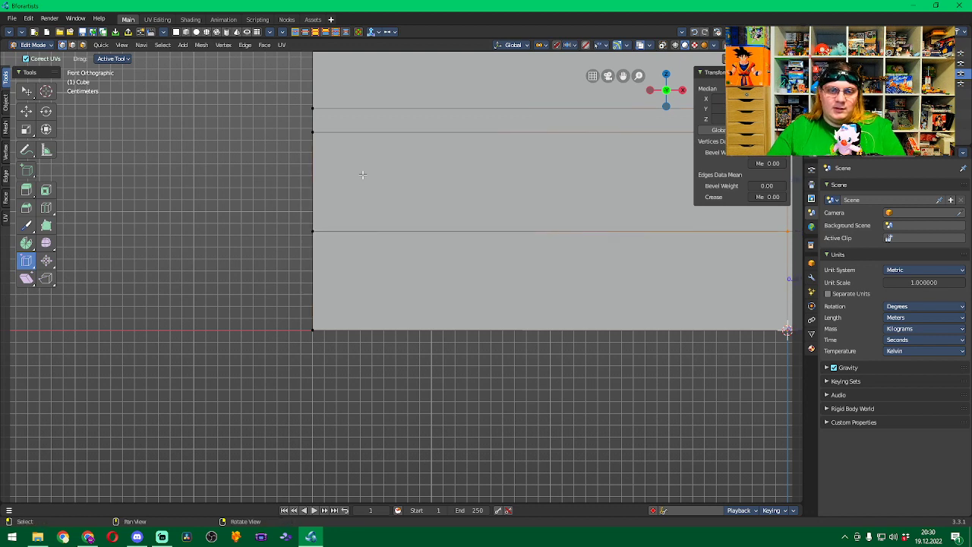
scroll(476, 207, "up", 4)
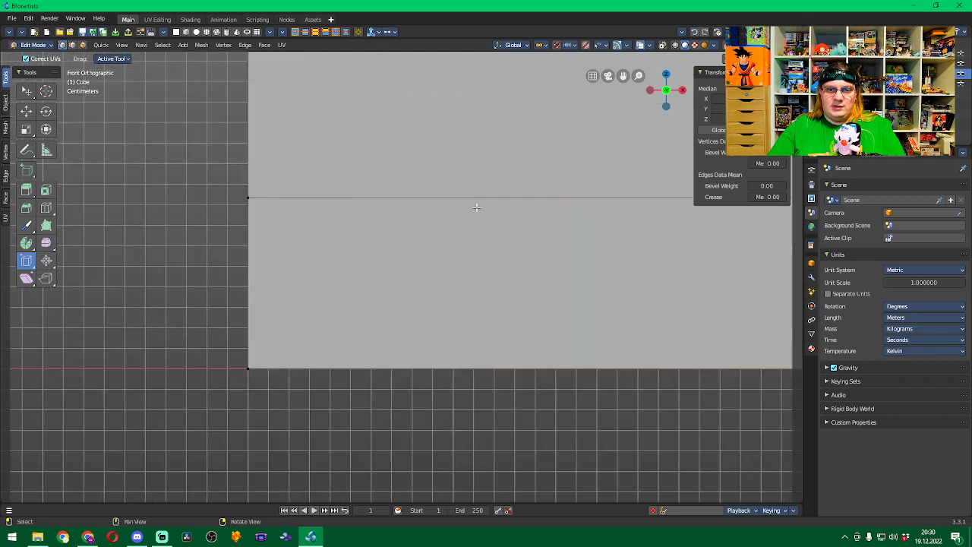
Slide the horizontal edge near the top down the panel into its shelf position.
left_click(46, 207)
scroll(254, 238, "down", 2)
scroll(254, 239, "down", 4)
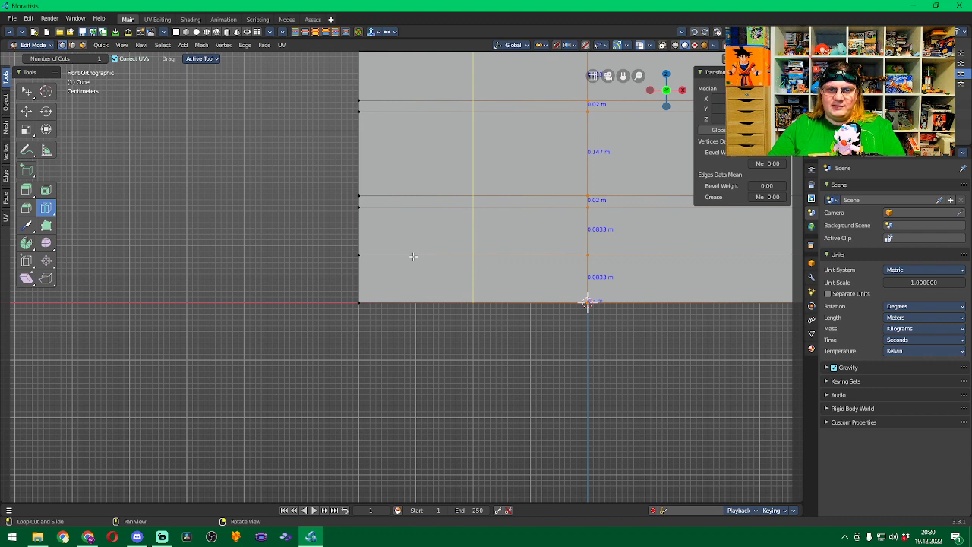
scroll(442, 251, "up", 8)
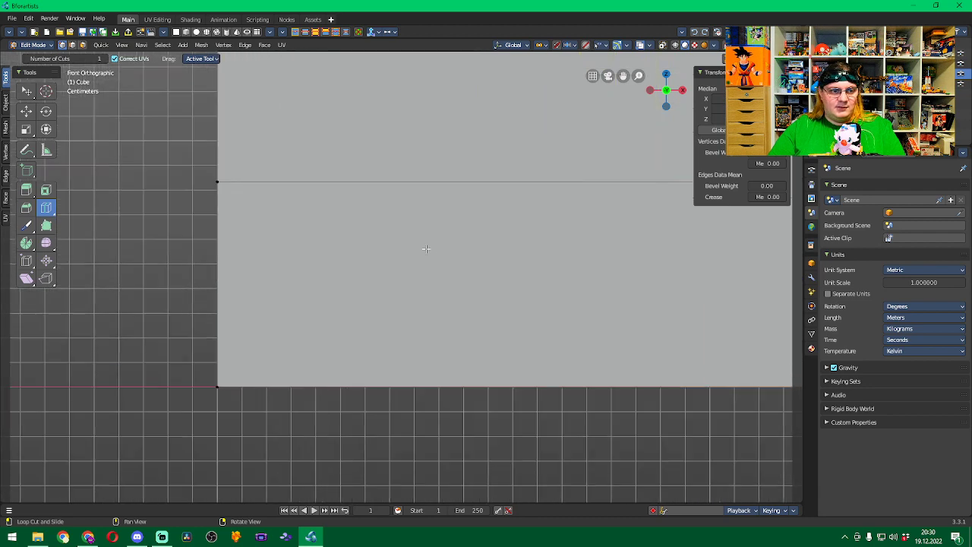
left_click(26, 260)
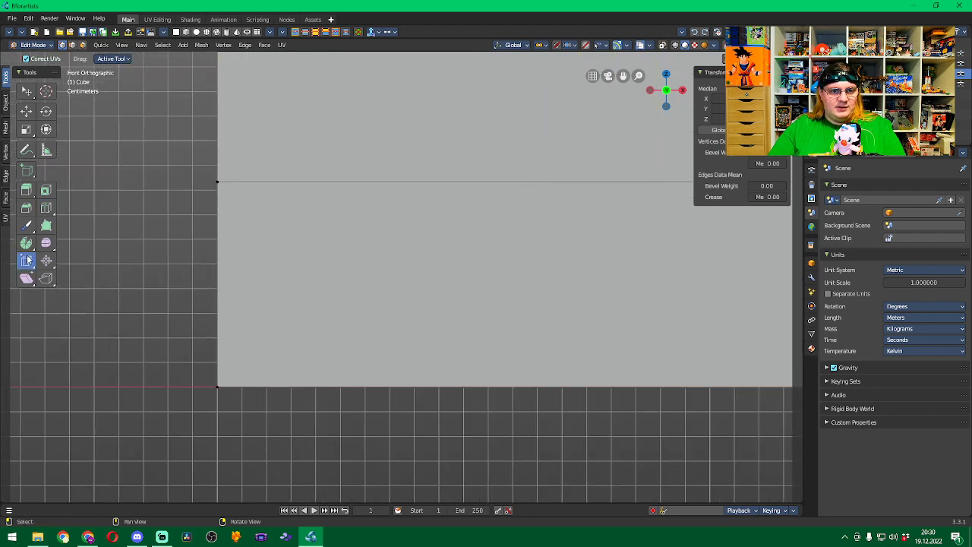
left_click(361, 181)
left_click_drag(360, 182, 355, 290)
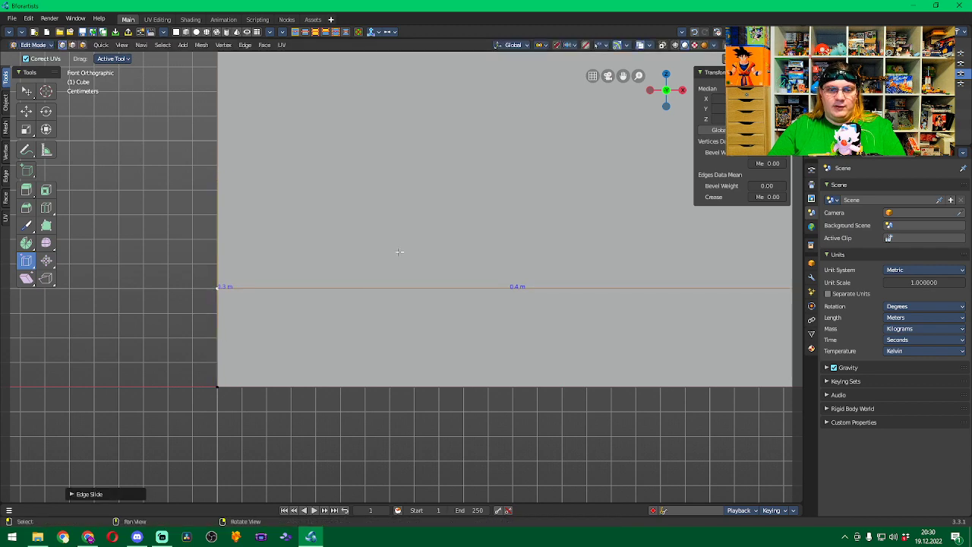
scroll(399, 251, "down", 5)
Slide the top edge loop to 0.04 m below the panel's top.
scroll(416, 245, "up", 2)
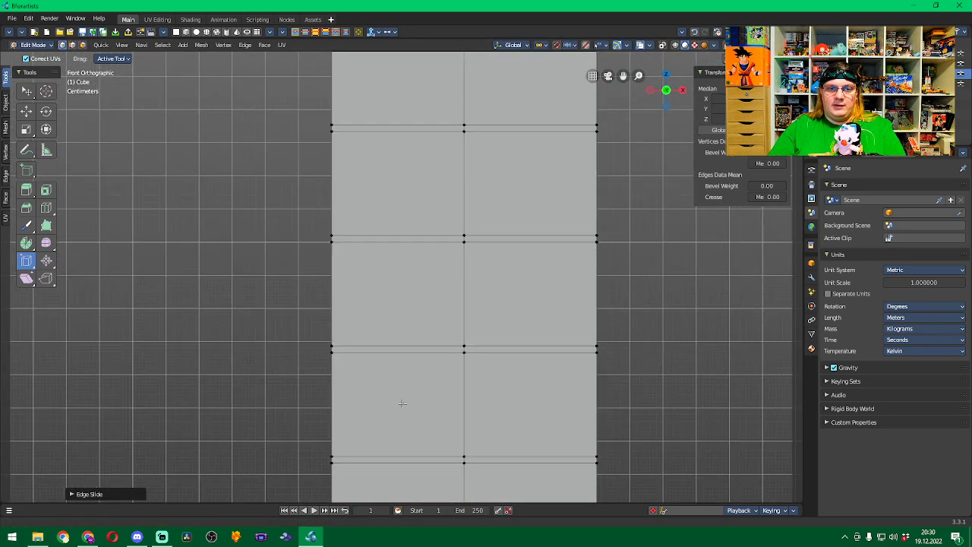
middle_click_drag(421, 113, 381, 326, "shift")
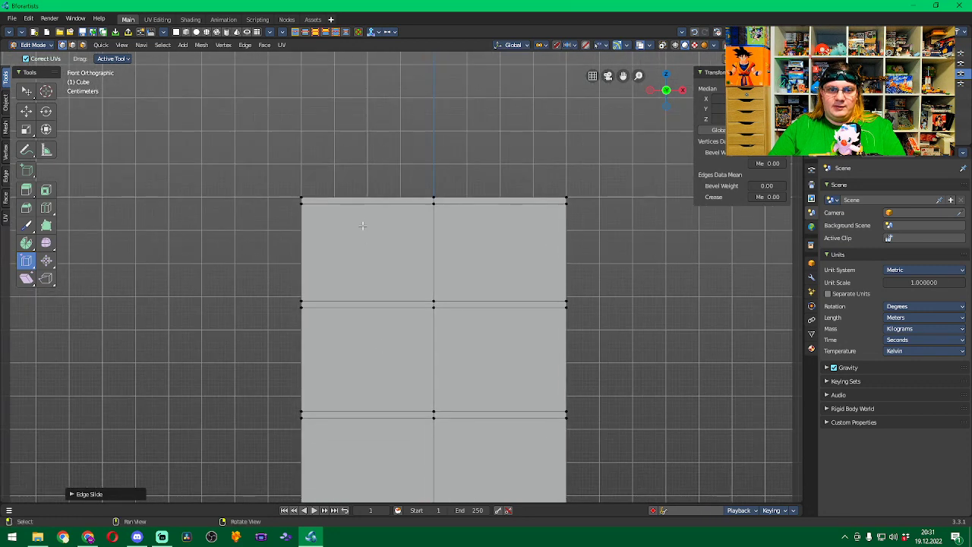
scroll(362, 223, "up", 3)
scroll(362, 222, "up", 2)
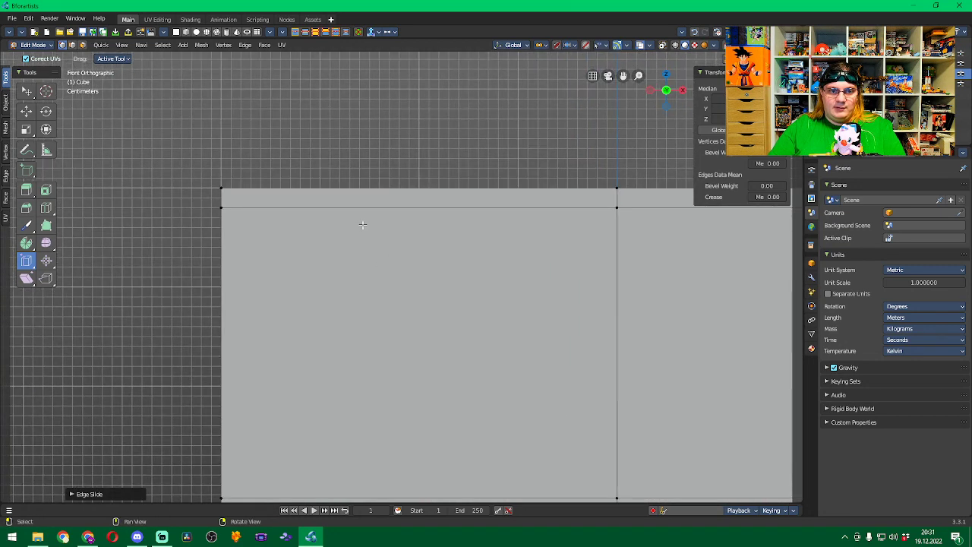
scroll(362, 224, "up", 2)
key("alt+a")
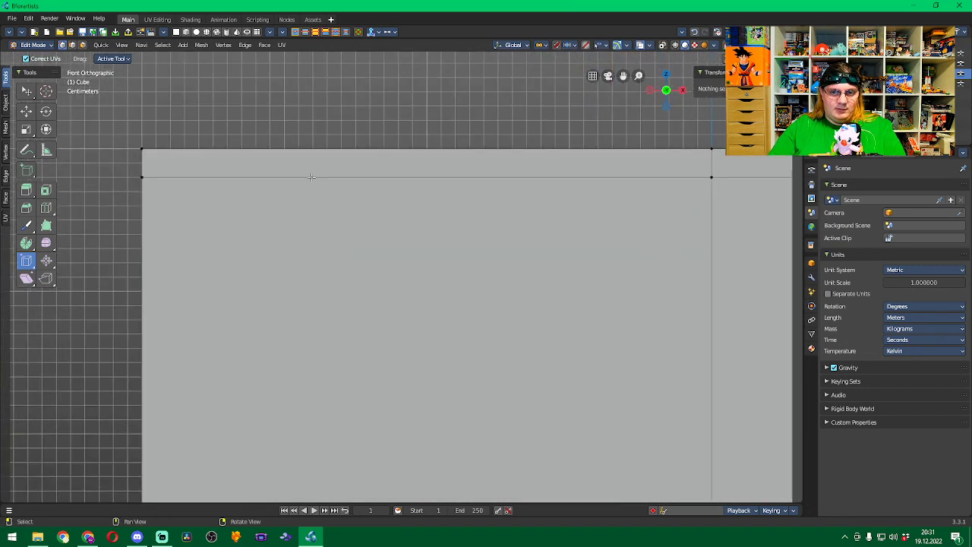
left_click(311, 177)
key("g")
key("g")
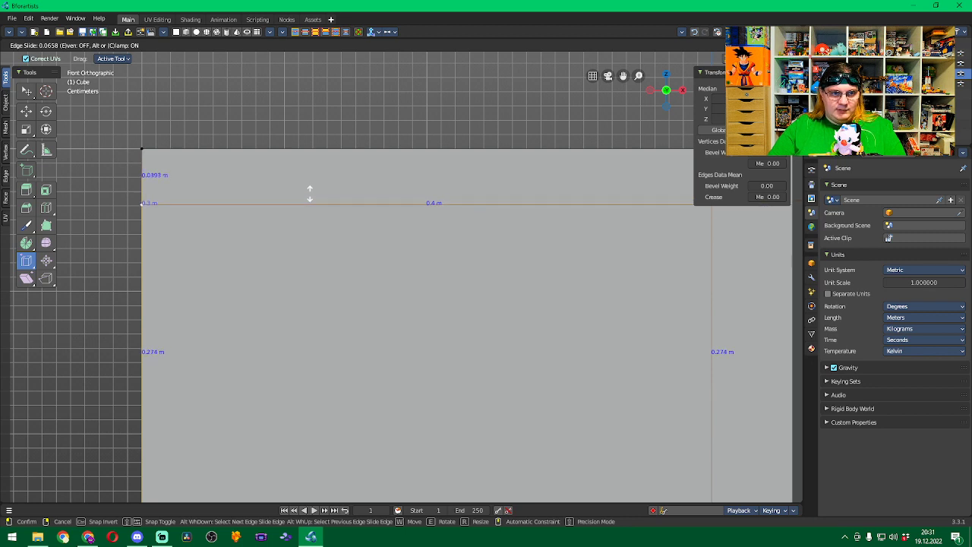
left_click(309, 193)
scroll(314, 235, "down", 5)
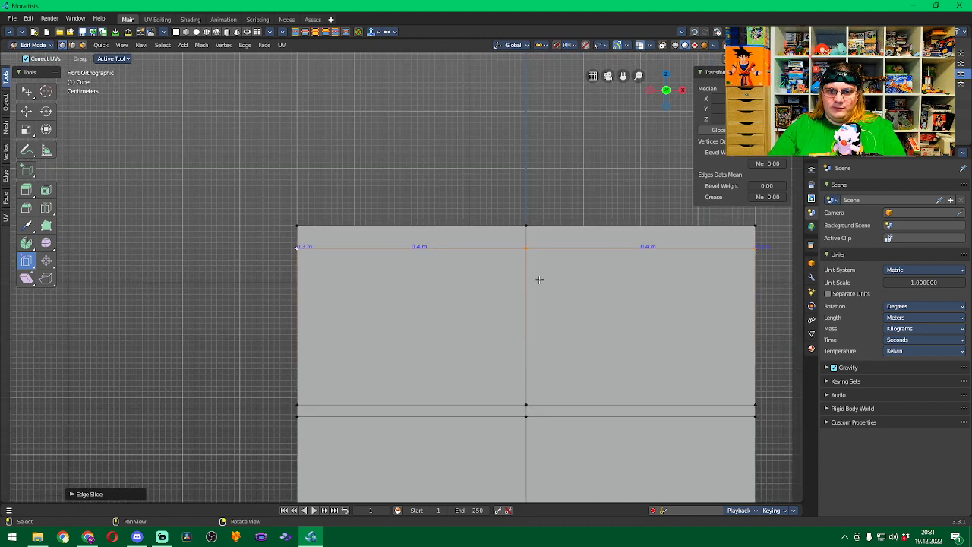
scroll(538, 279, "up", 1)
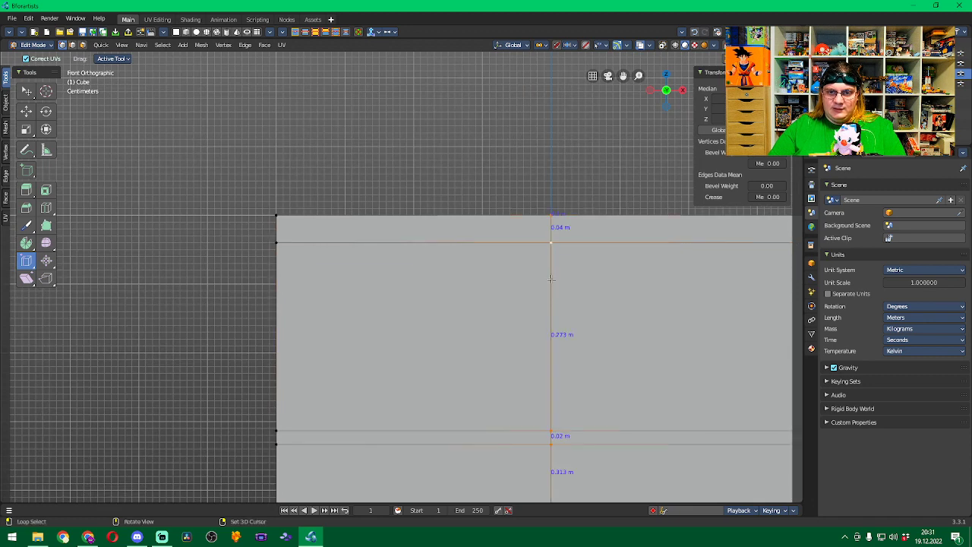
Add a vertical loop cut and slide it toward the panel's left side.
key("shift")
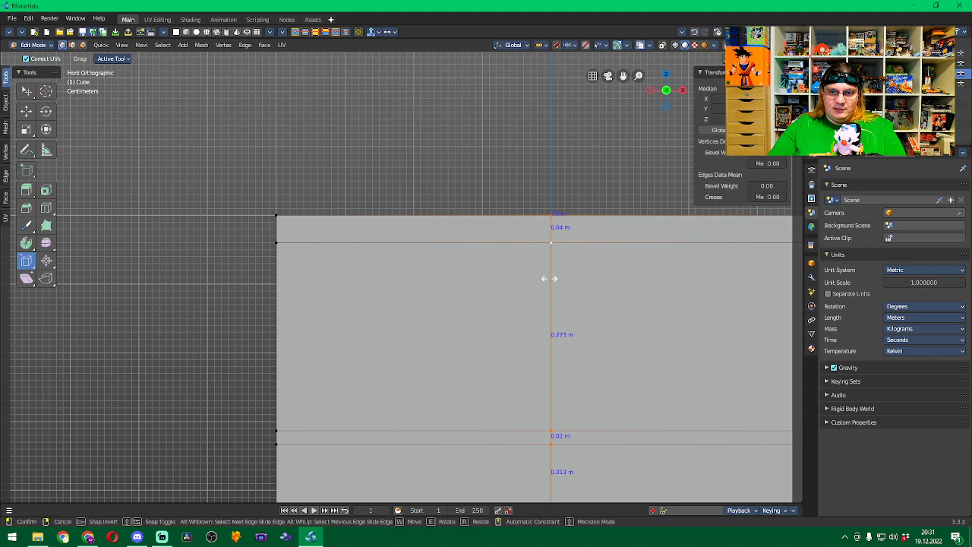
left_click_drag(548, 278, 303, 275)
scroll(302, 276, "up", 5)
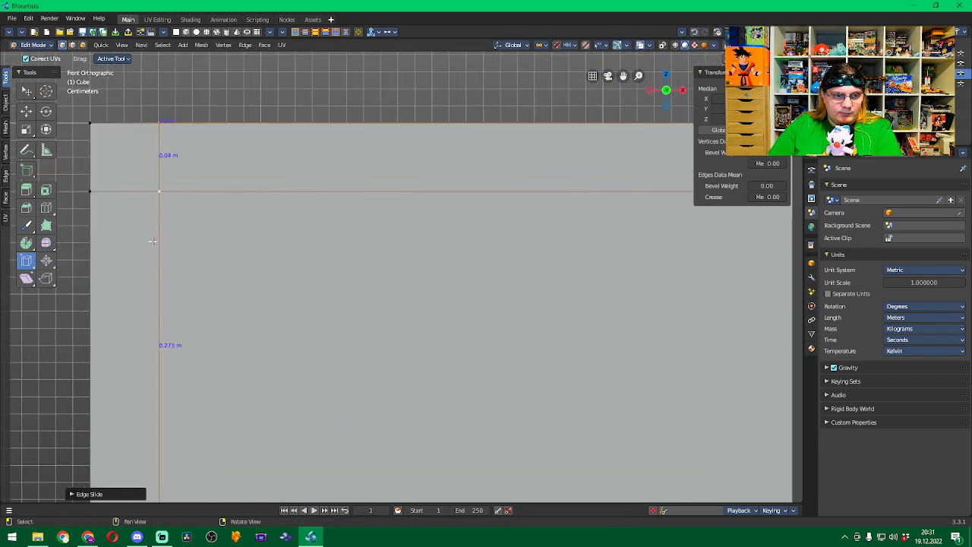
key("g")
key("g")
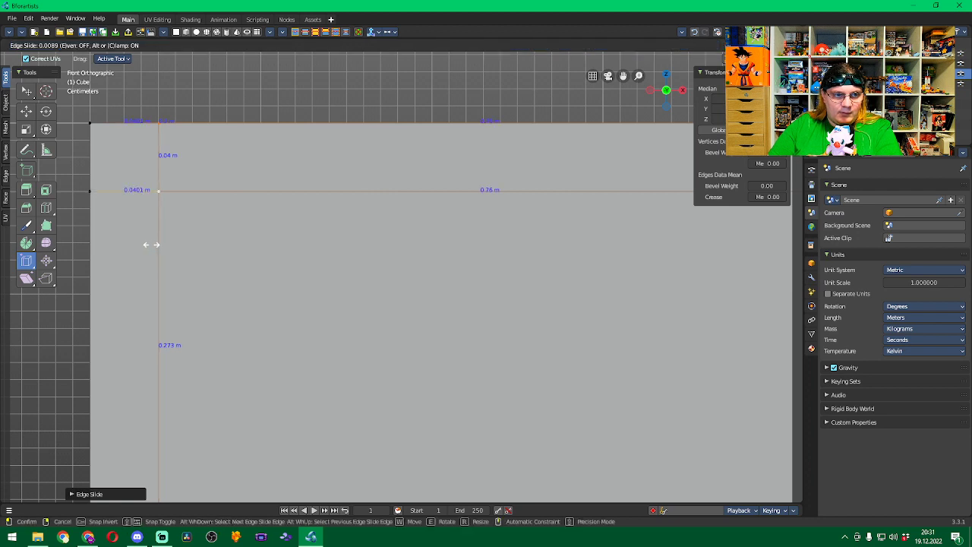
left_click(150, 245)
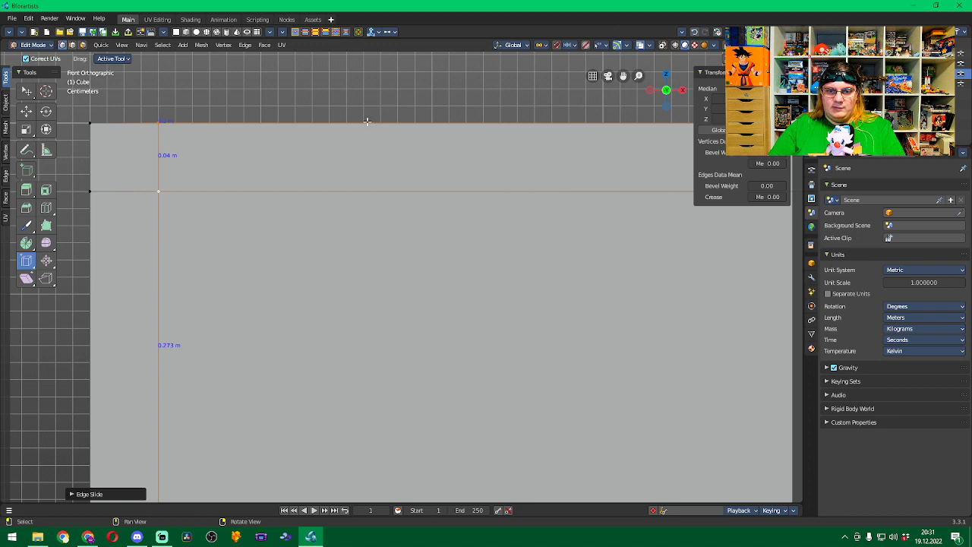
middle_click_drag(558, 308, 395, 300, "shift")
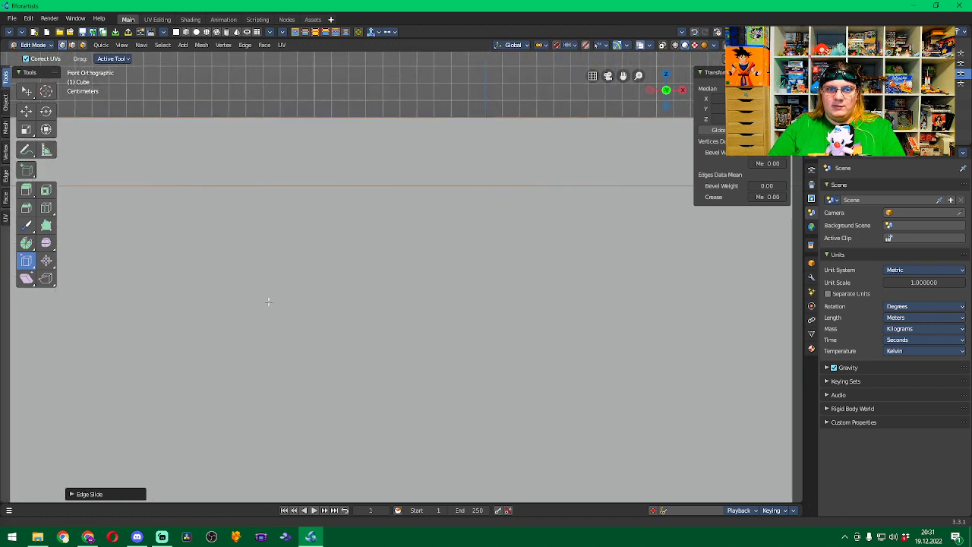
Add a vertical loop cut and slide it to about 0.04 m inside the panel's right side.
left_click(46, 208)
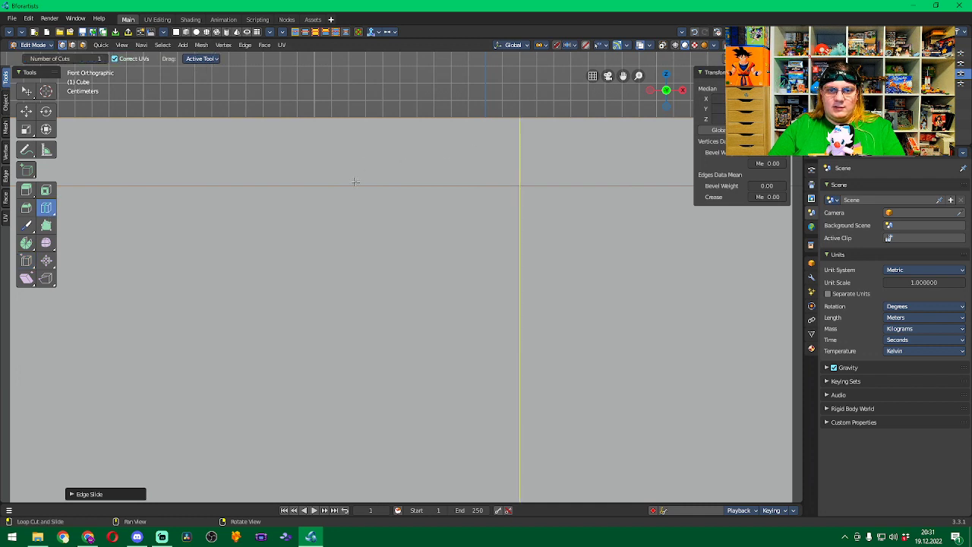
left_click(402, 176)
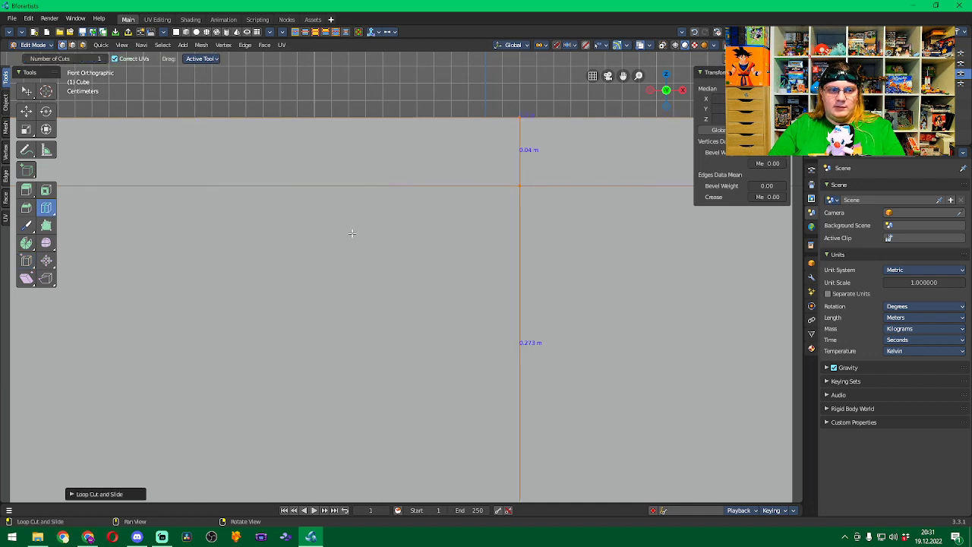
left_click(26, 261)
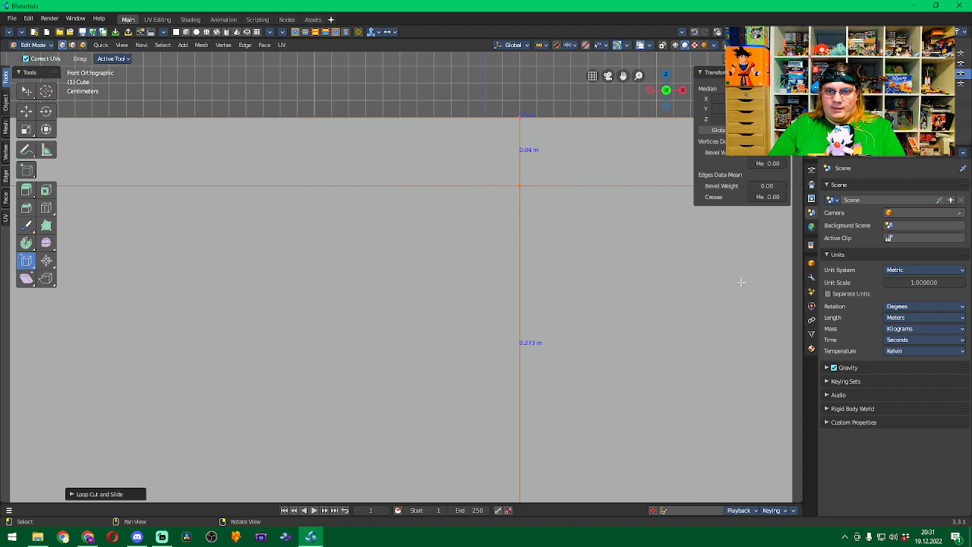
middle_click_drag(663, 271, 223, 239, "shift")
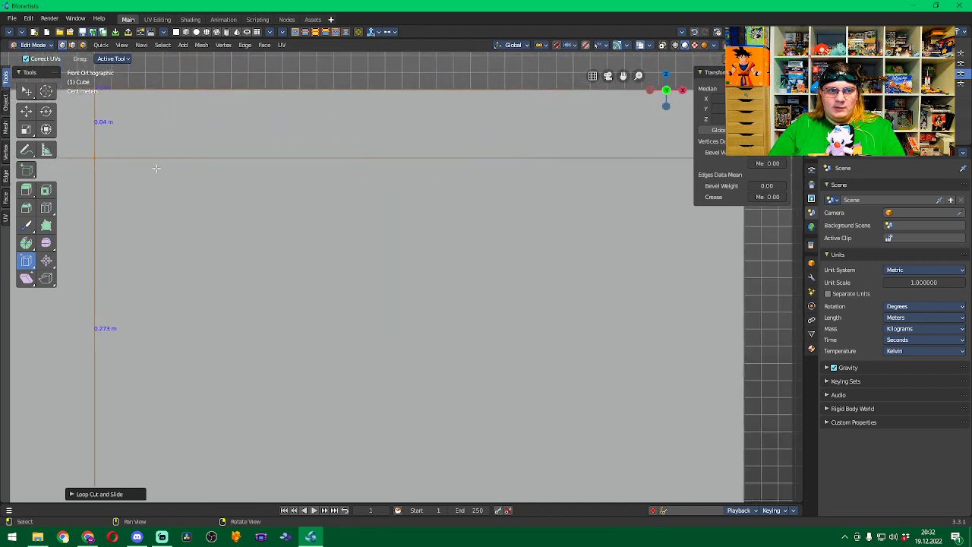
left_click(700, 73)
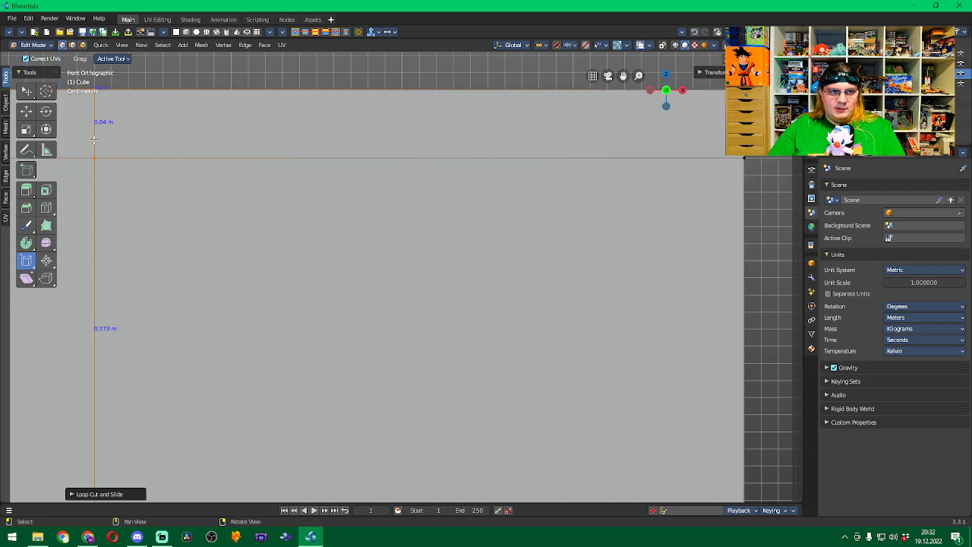
left_click_drag(93, 138, 666, 145)
left_click_drag(665, 145, 677, 143)
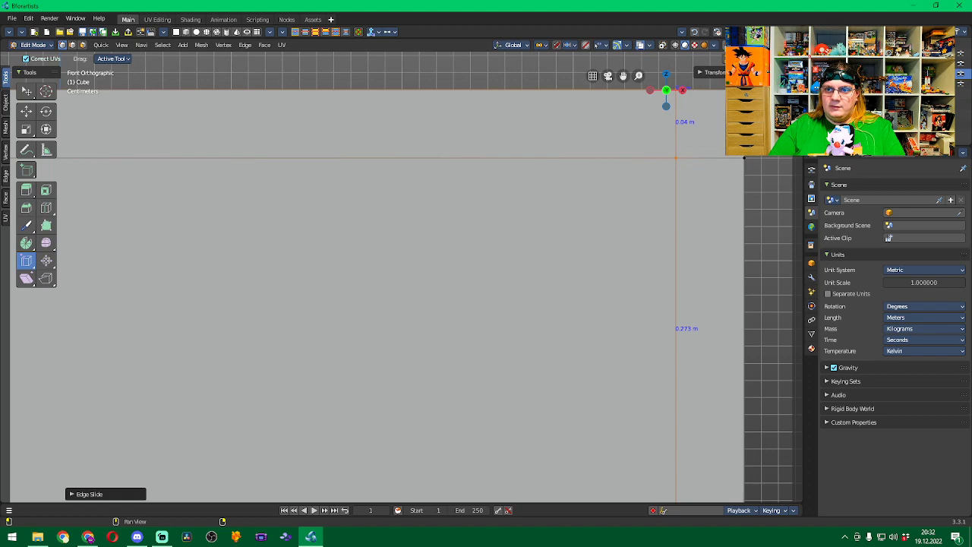
scroll(441, 260, "down", 3)
middle_click_drag(440, 260, 460, 157, "shift")
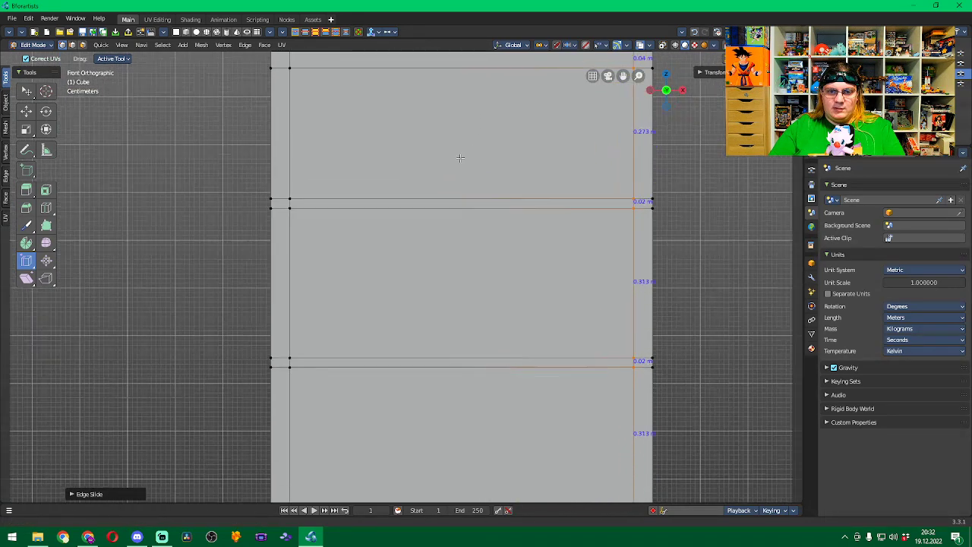
scroll(453, 262, "down", 7)
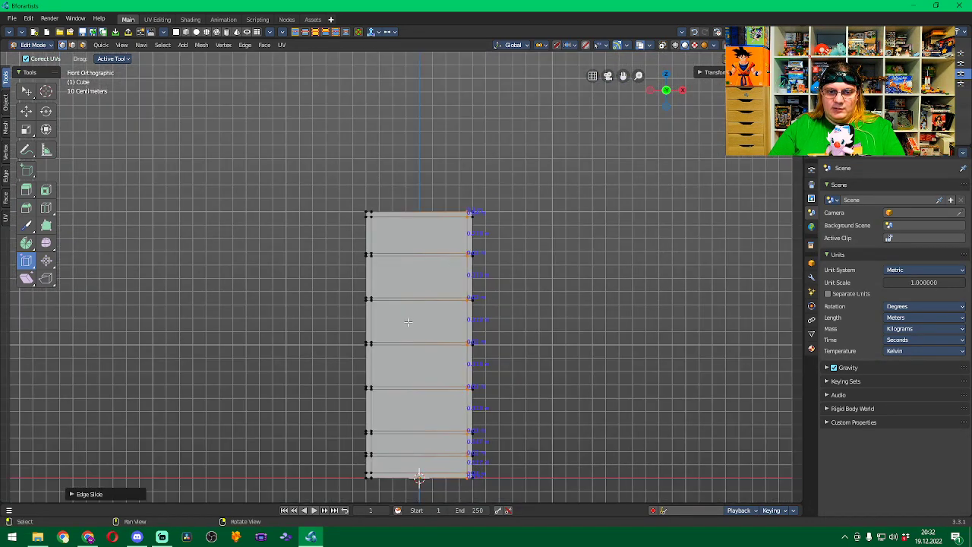
middle_click_drag(530, 352, 540, 235, "shift")
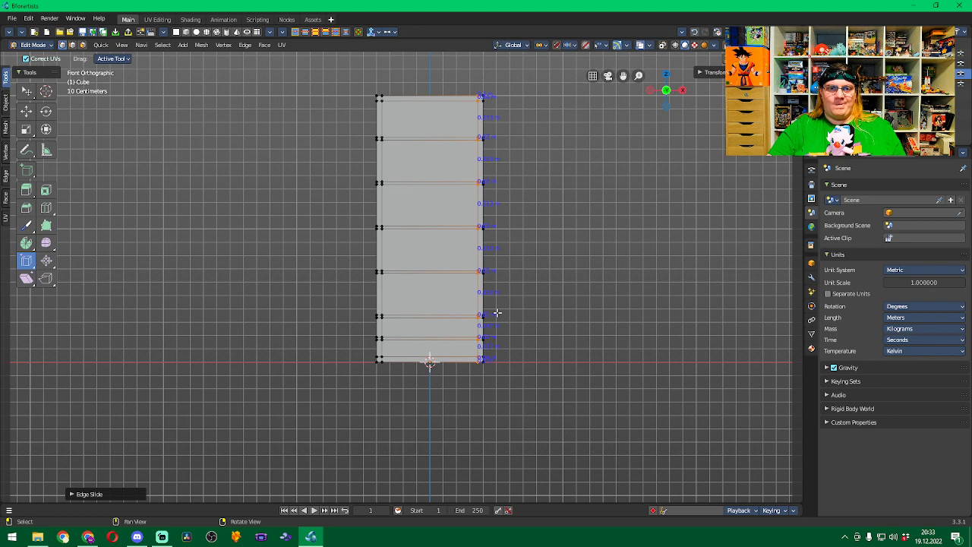
left_click(442, 336, "alt")
scroll(471, 328, "up", 6)
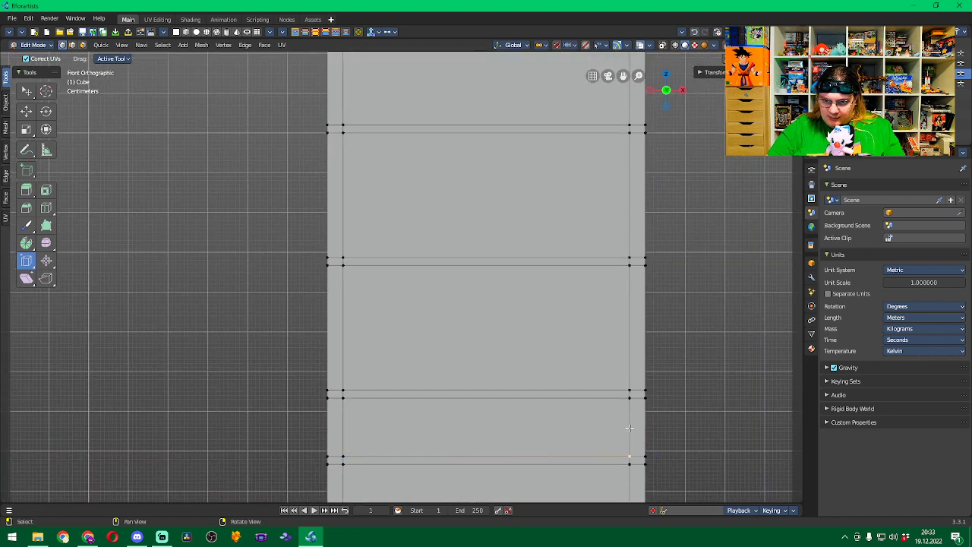
left_click(629, 427, "alt")
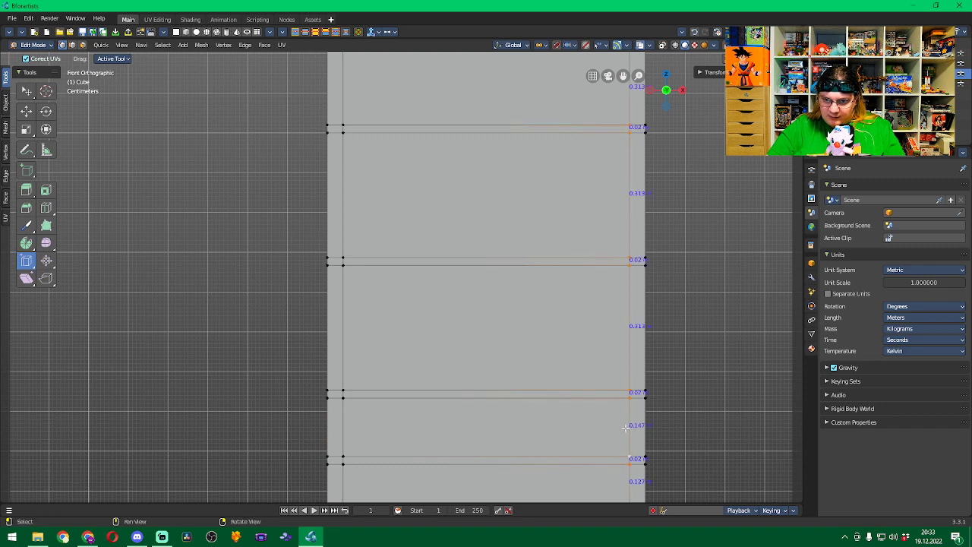
key("alt+a")
left_click(520, 455, "alt")
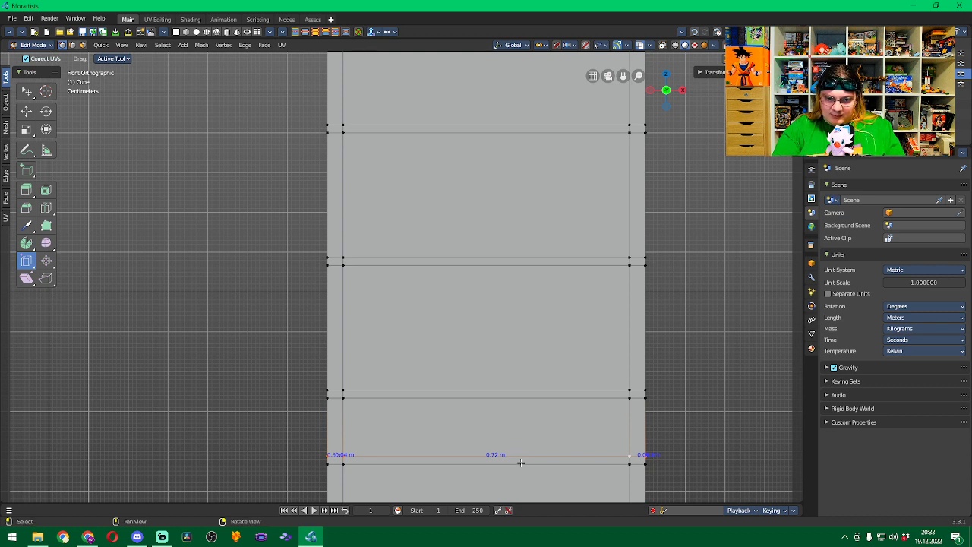
key("Delete")
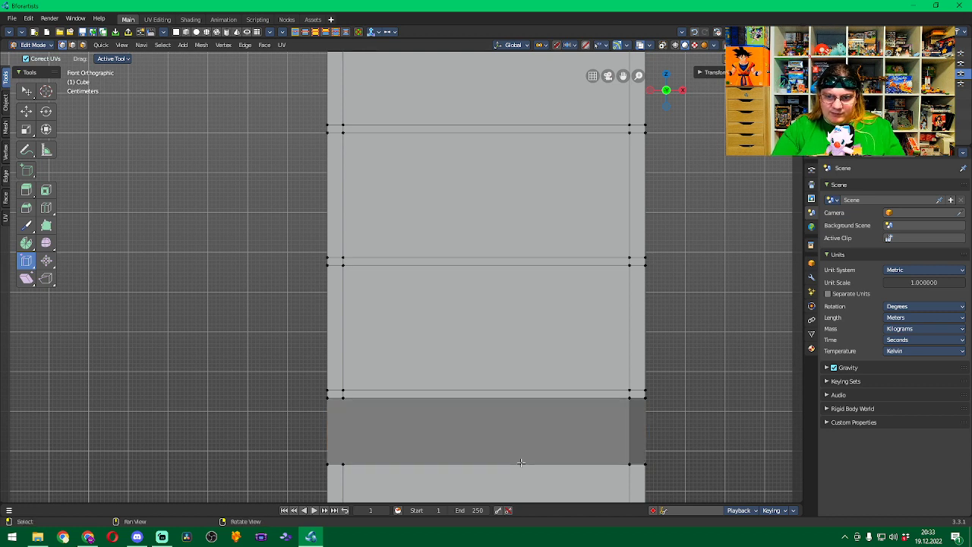
middle_click_drag(675, 421, 788, 378, "shift")
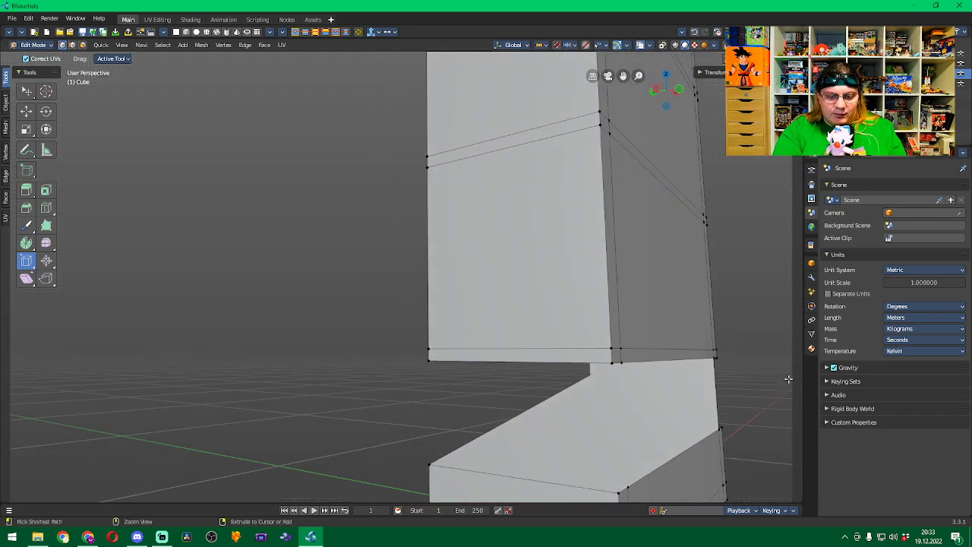
key("ctrl+z")
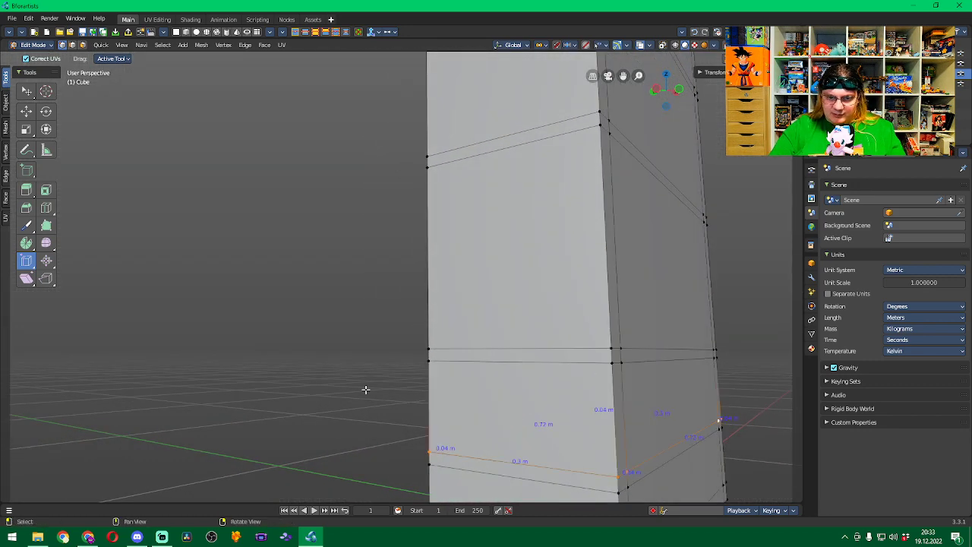
middle_click_drag(380, 386, 262, 378)
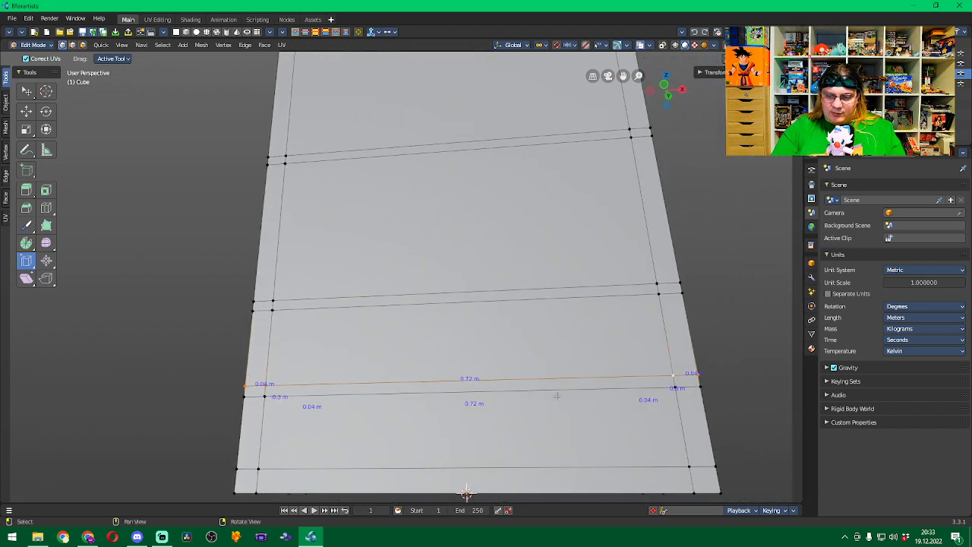
Try dissolving the lower board's edge loops, undoing each attempt.
key("ctrl+z")
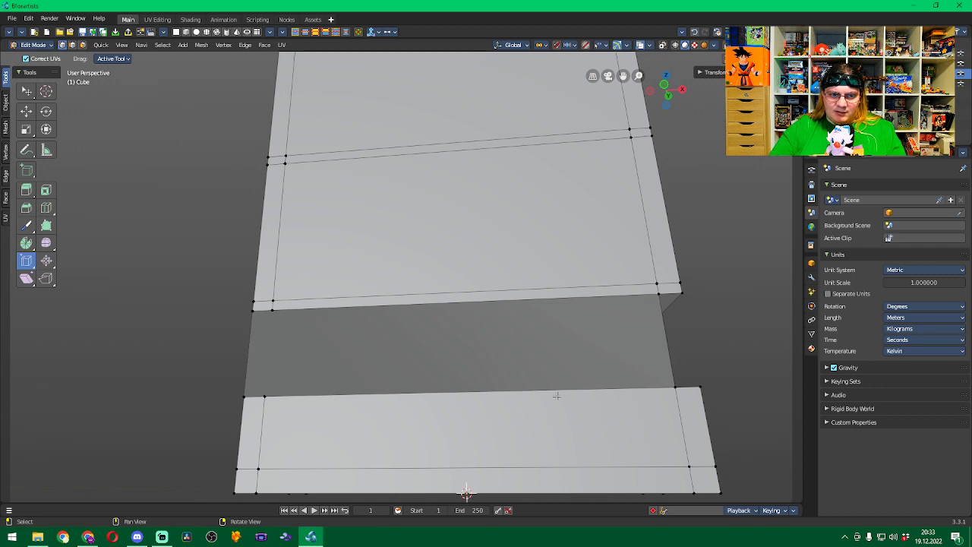
middle_click_drag(220, 360, 266, 361)
key("ctrl+z")
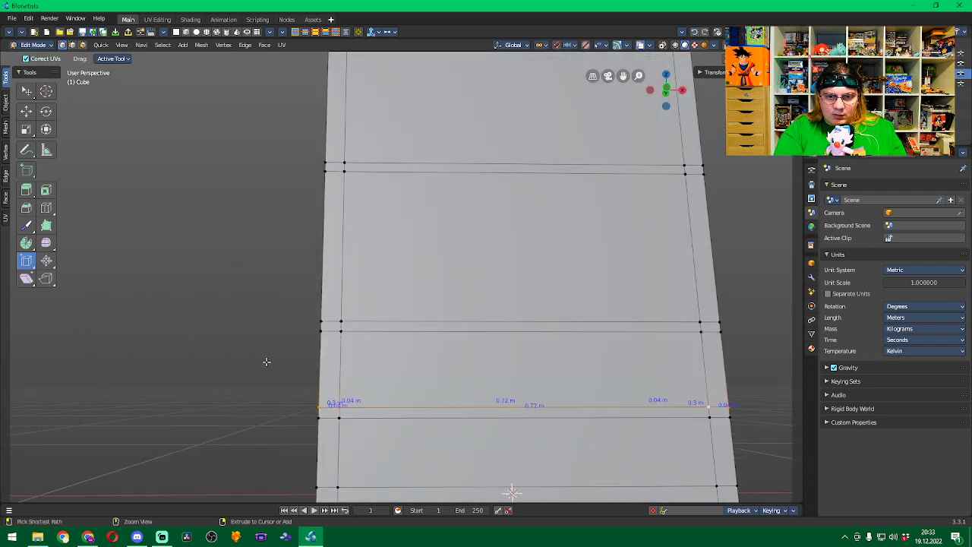
left_click(435, 410, "alt")
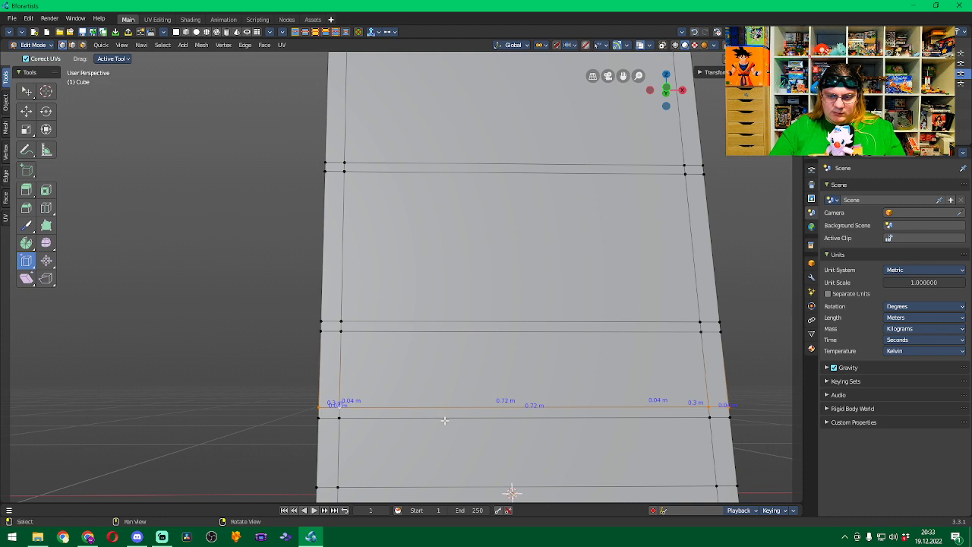
key("ctrl+x")
key("ctrl+z")
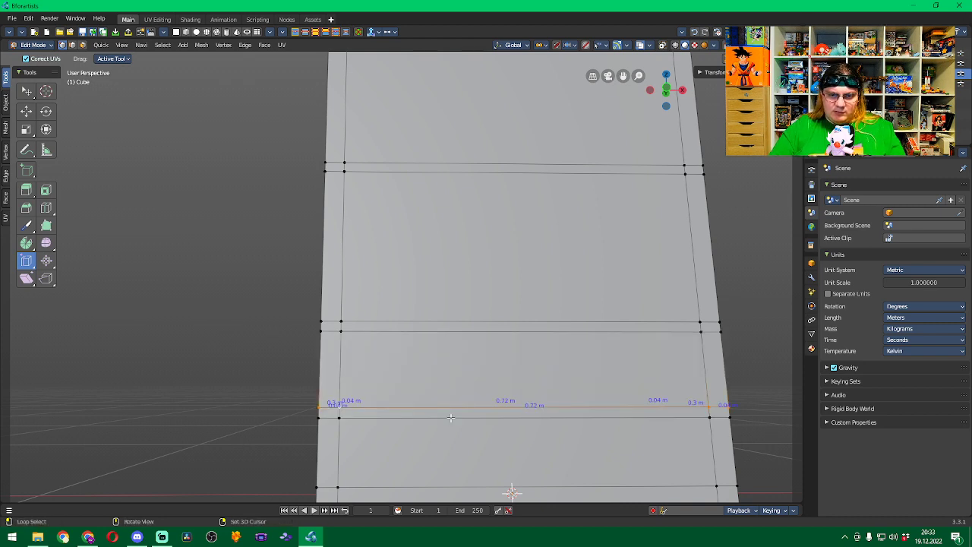
left_click(451, 417, "alt")
key("ctrl+x")
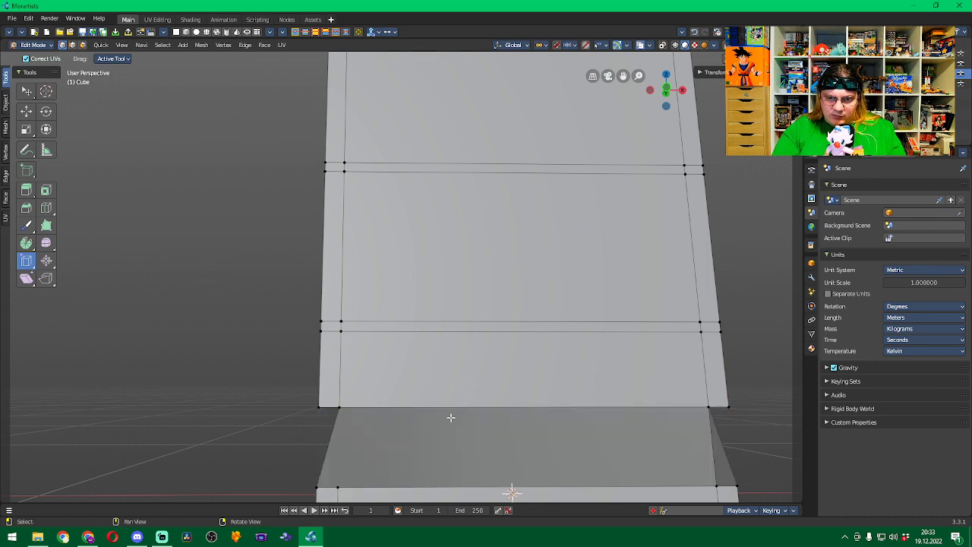
key("ctrl+z")
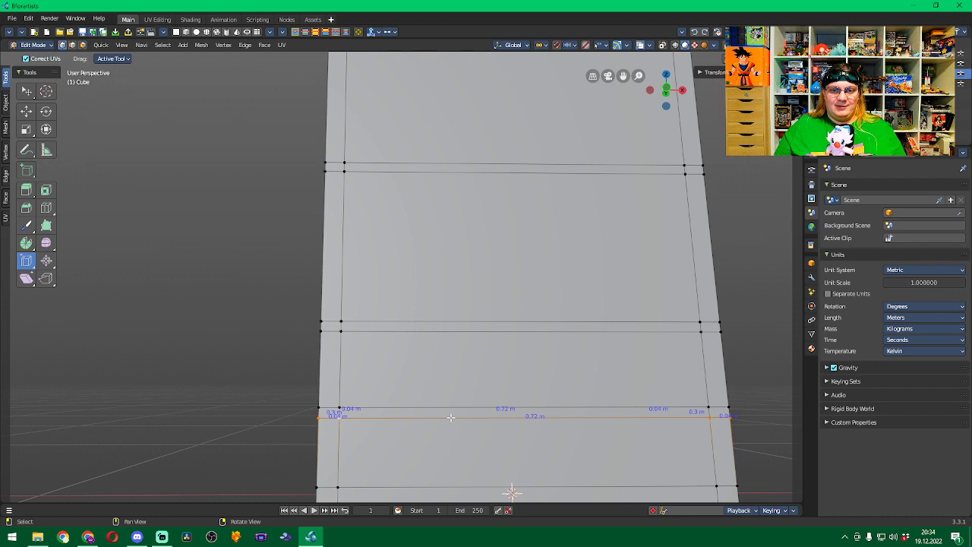
In edge select mode, dissolve both extra bottom edge loops with Ctrl+X.
left_click(72, 45)
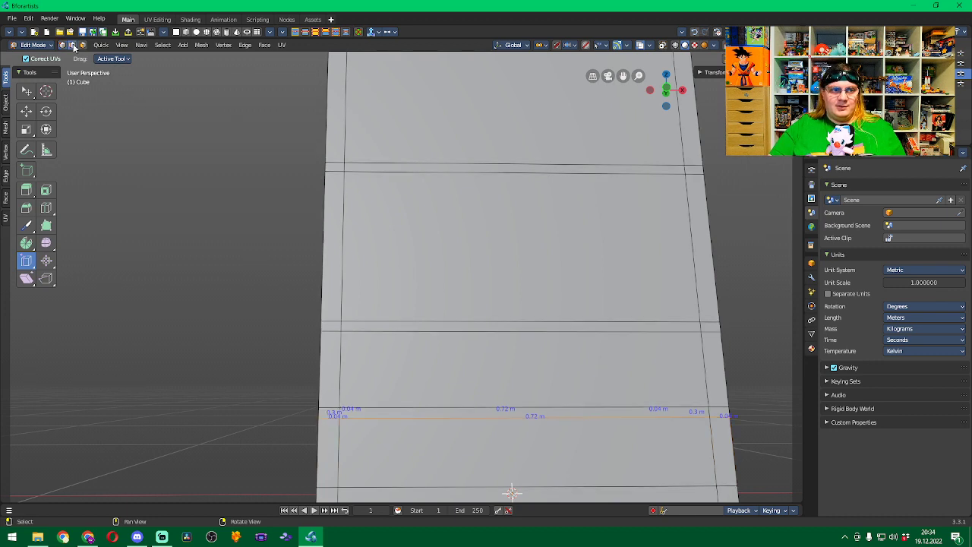
left_click(459, 409)
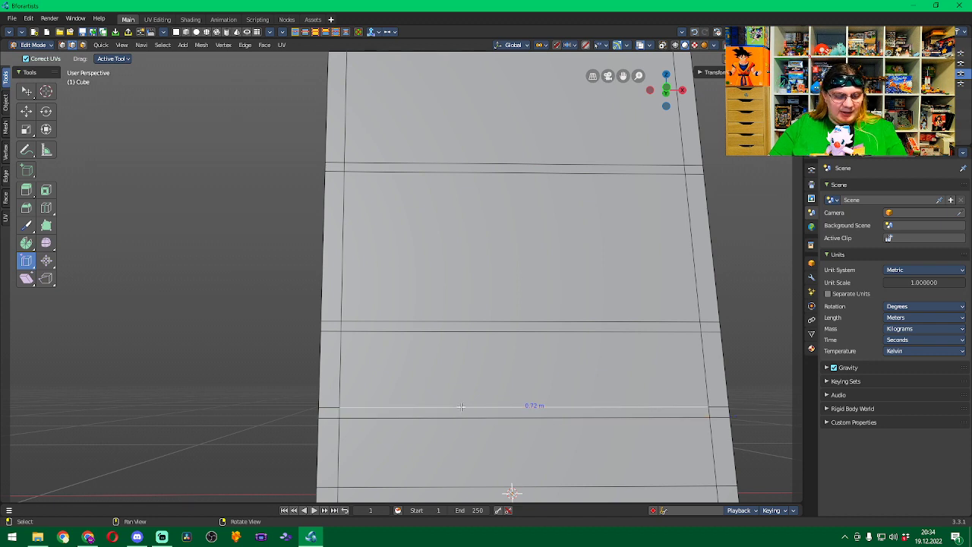
left_click(461, 406, "alt")
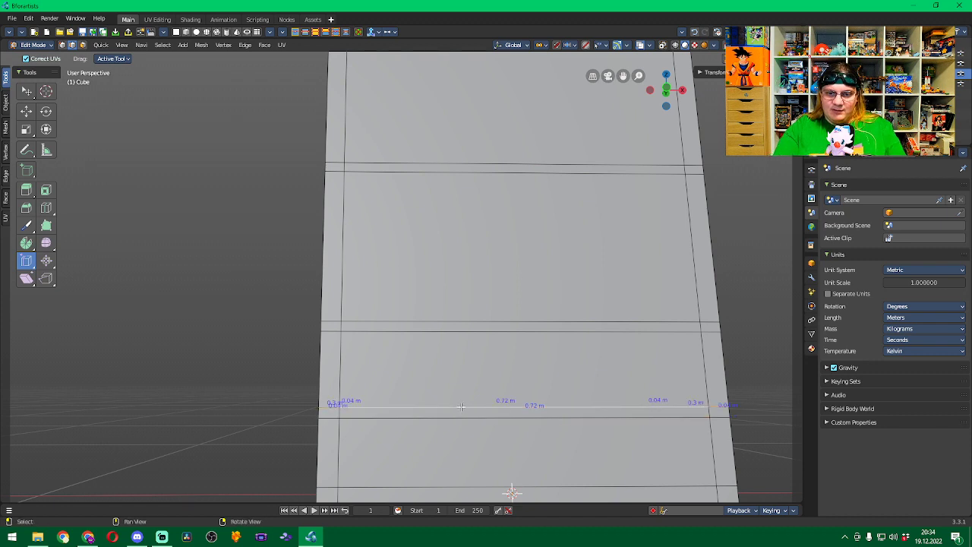
key("ctrl+x")
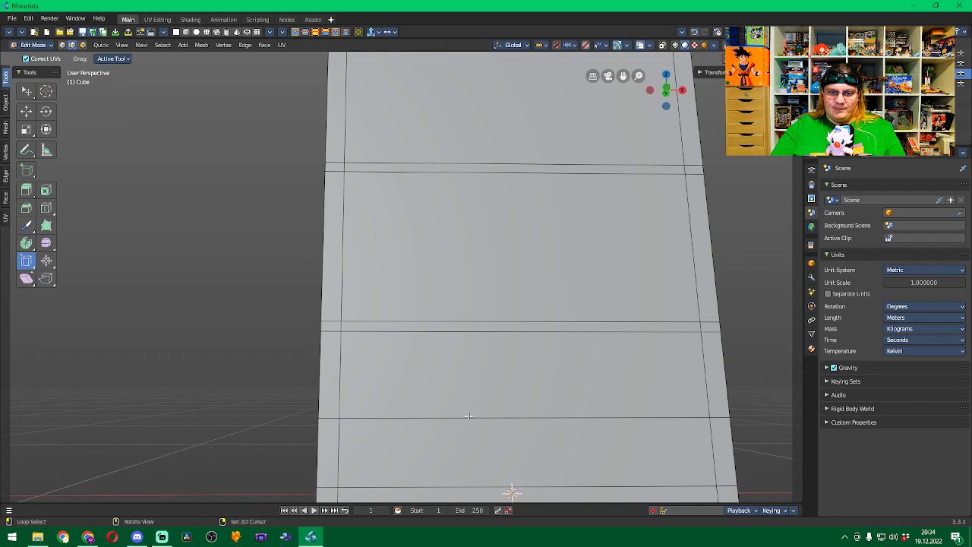
left_click(468, 416, "alt")
key("ctrl+x")
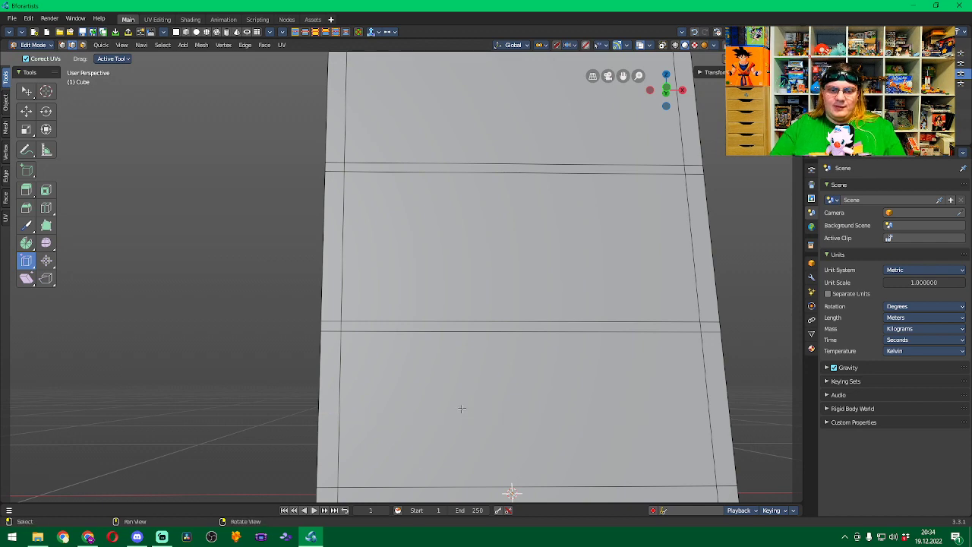
mouse_move(263, 403)
middle_mouse_down()
mouse_move(459, 396)
mouse_move(259, 400)
middle_mouse_up()
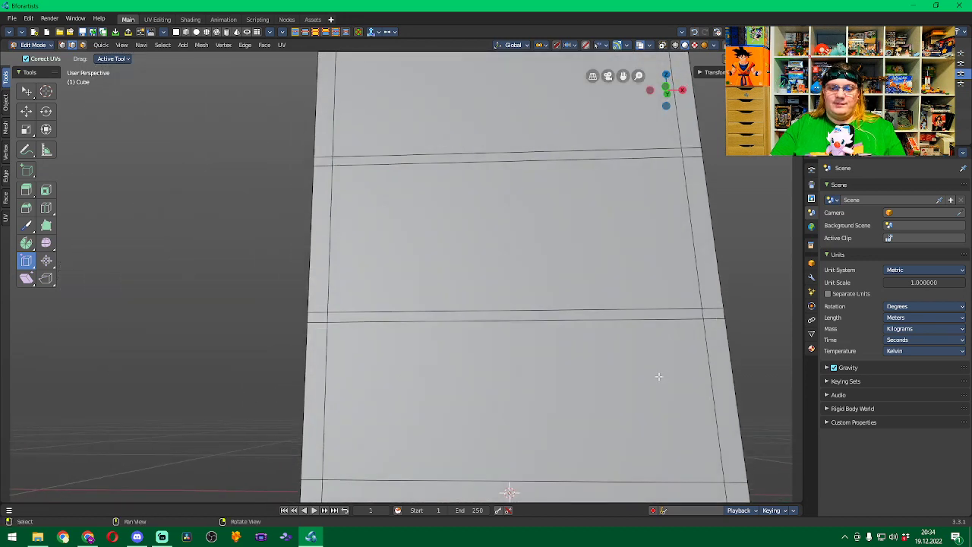
Fit the whole column in Front Orthographic view and enter face select mode.
key("KP_1")
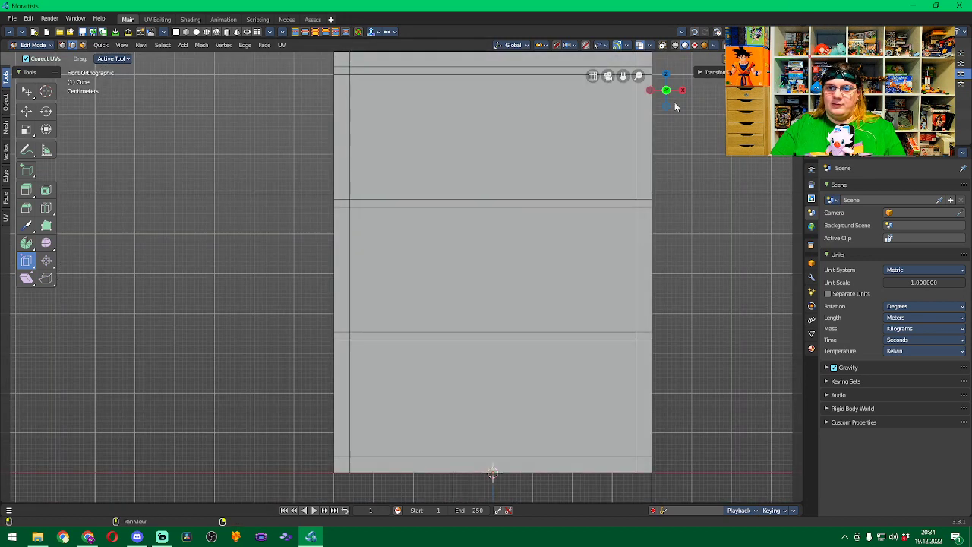
scroll(620, 211, "down", 4)
middle_click_drag(600, 155, 585, 269, "shift")
scroll(579, 286, "down", 1)
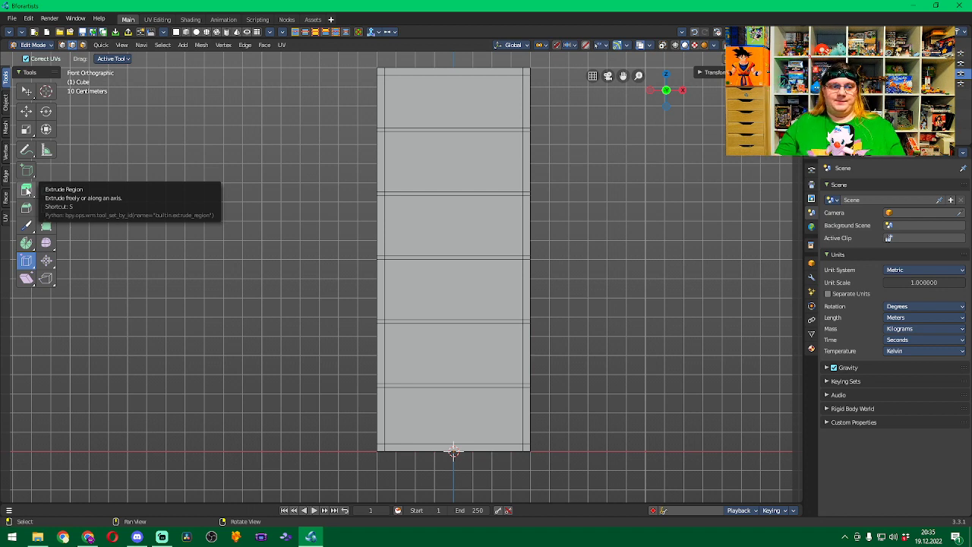
left_click(82, 45)
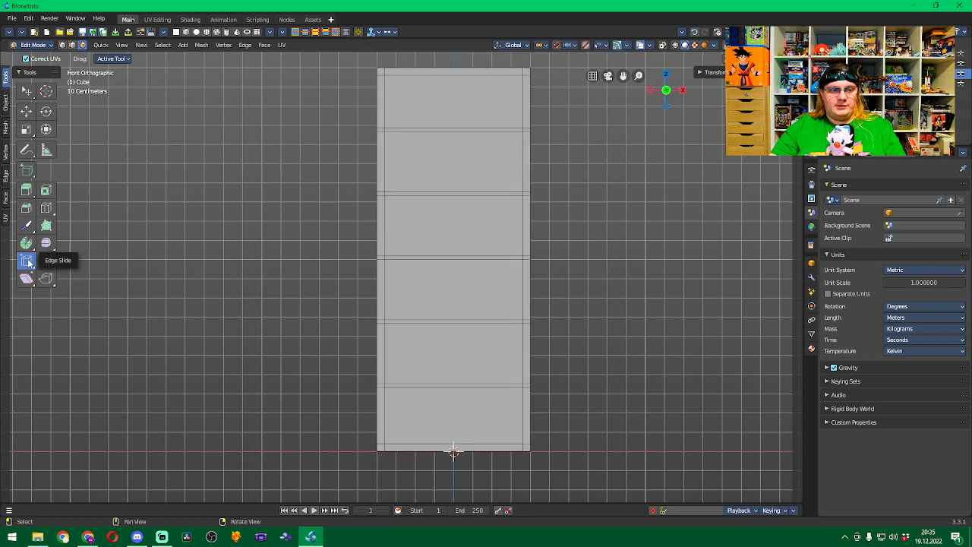
Look over the extrude tool variants and experiment with selecting compartment faces.
left_click(28, 192)
left_click(32, 196)
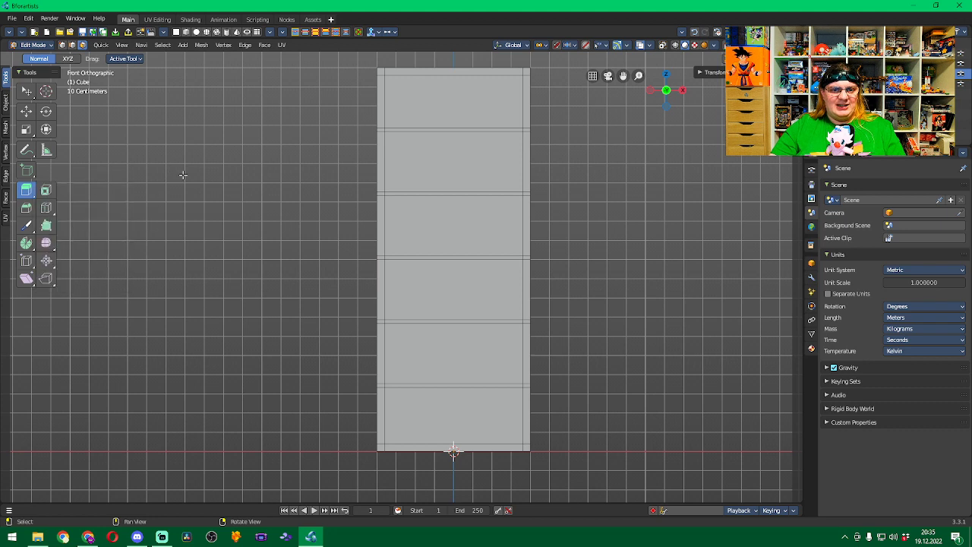
left_click(458, 103)
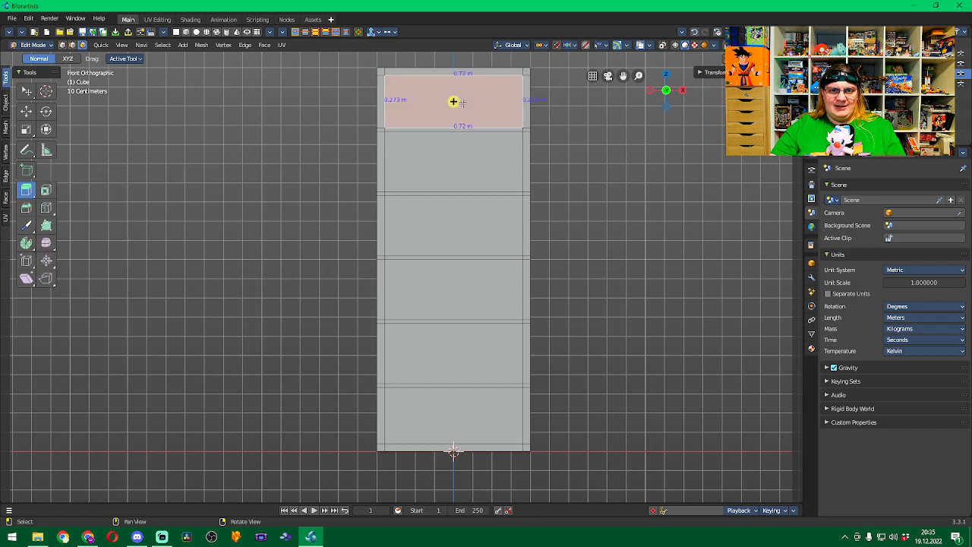
left_click(470, 160, "ctrl")
left_click(464, 233, "ctrl")
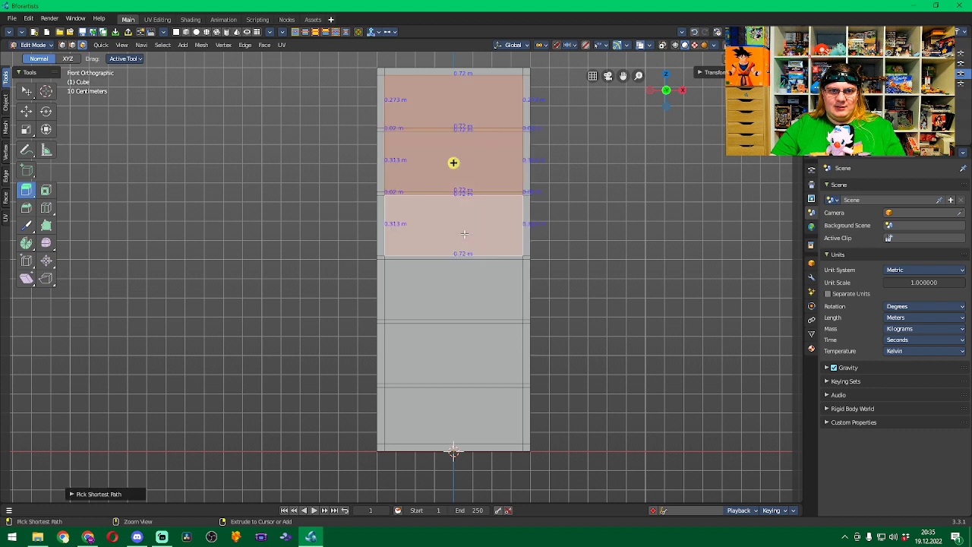
left_click(470, 116, "ctrl")
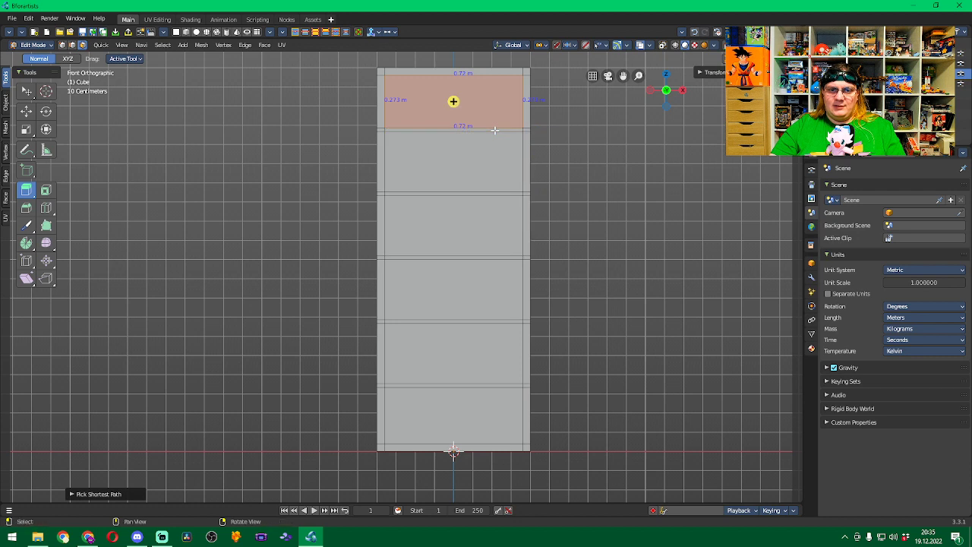
left_click(477, 106, "ctrl")
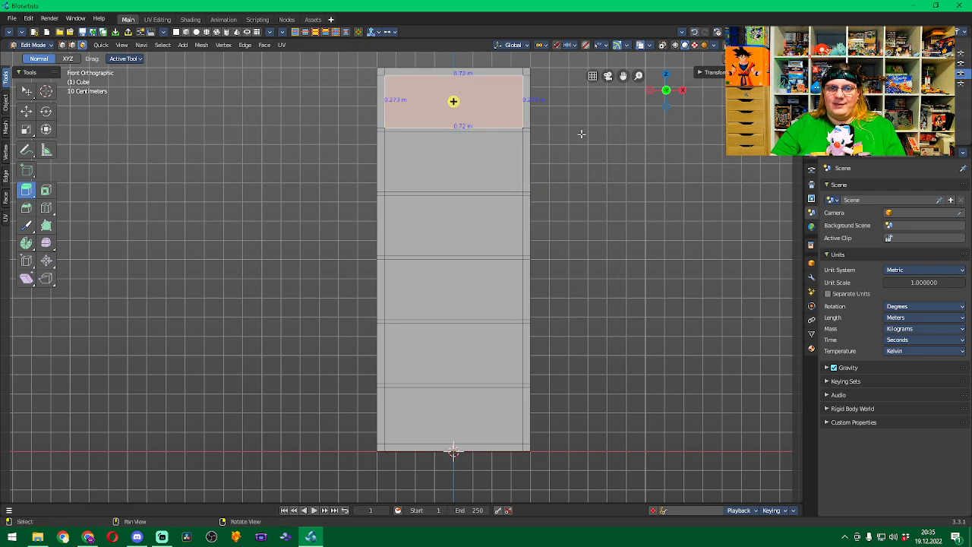
left_click(465, 169, "ctrl")
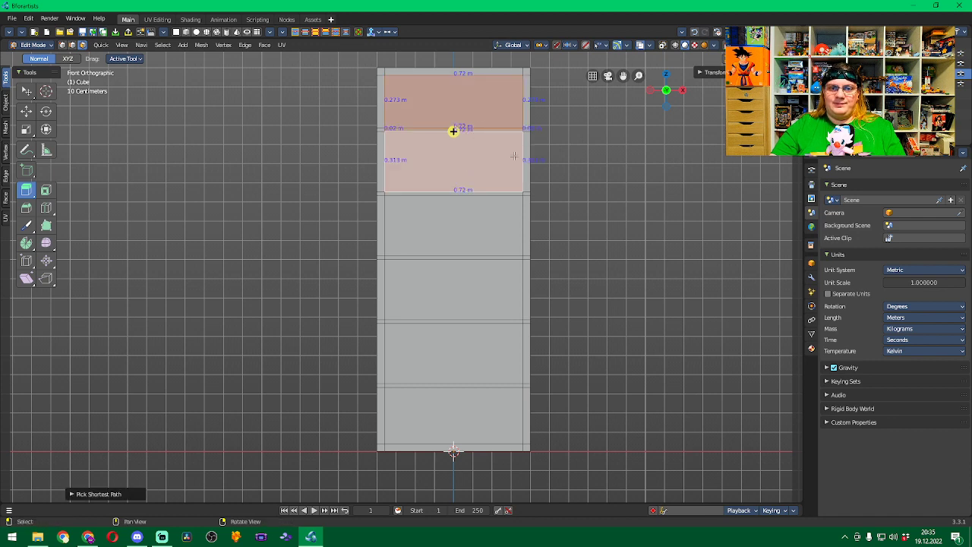
left_click(493, 109)
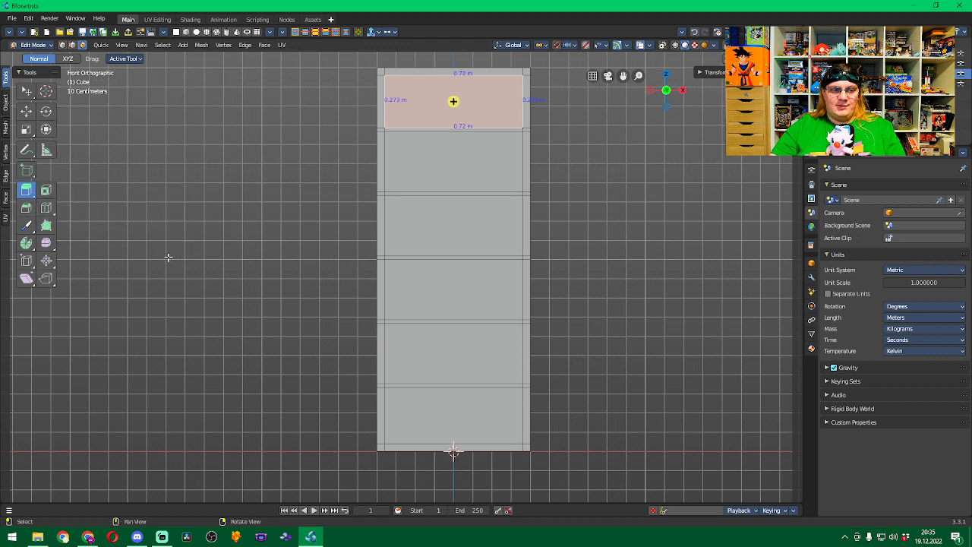
left_click(430, 396, "ctrl")
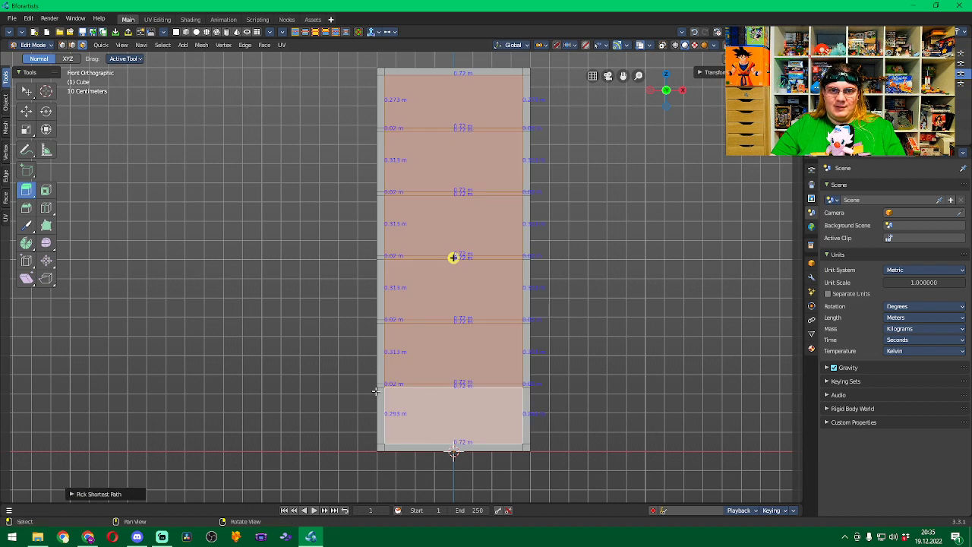
left_click(486, 385, "shift")
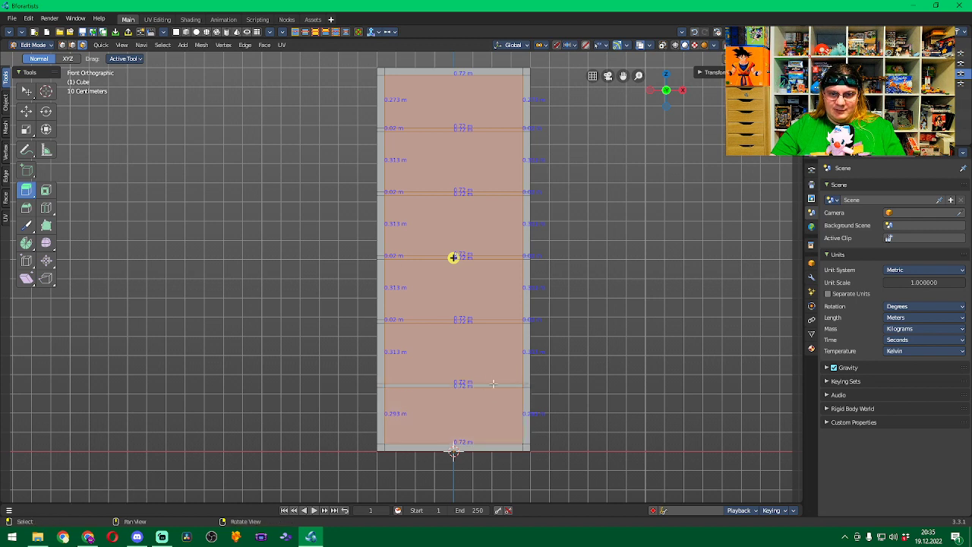
Select all six front compartment faces from top to bottom, then switch to Right view.
left_click(453, 101)
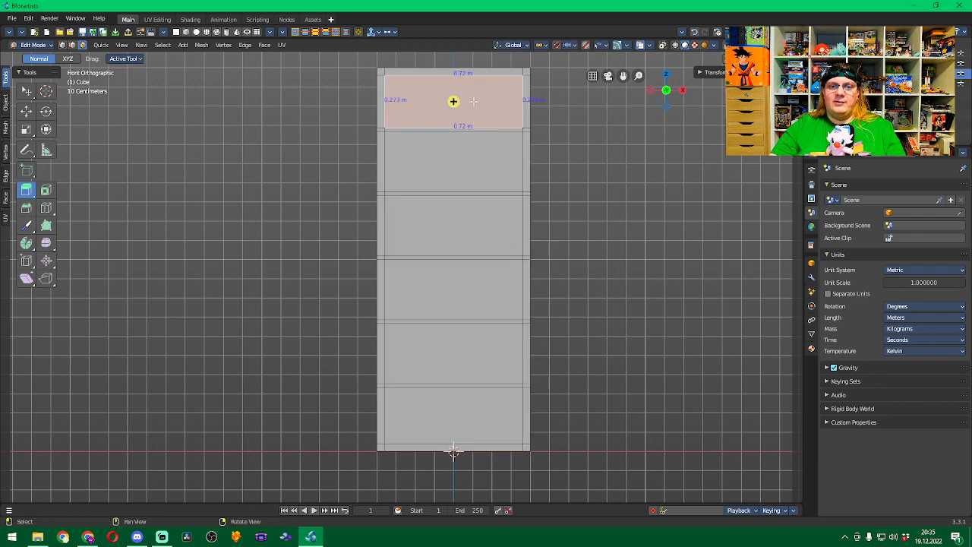
left_click(468, 162, "shift")
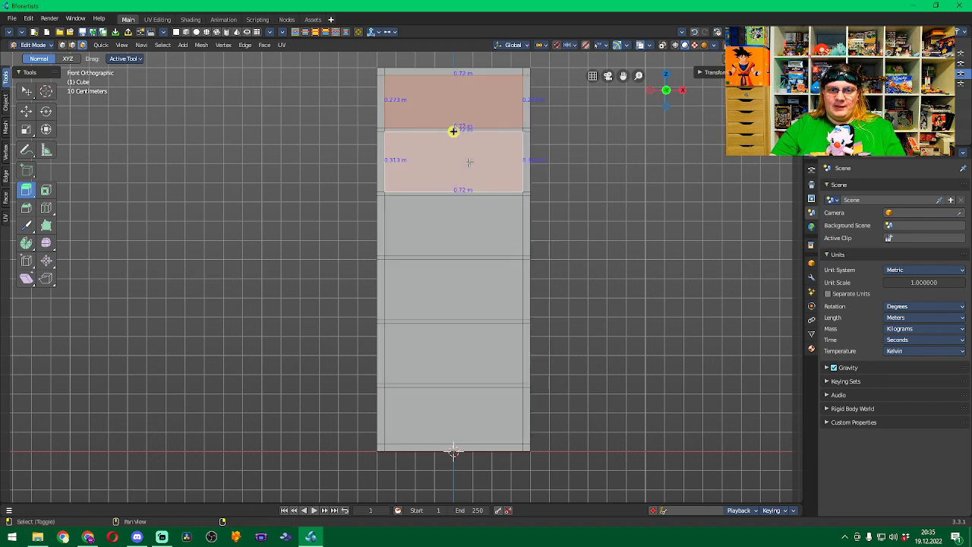
left_click(467, 221, "shift")
left_click(477, 309, "shift")
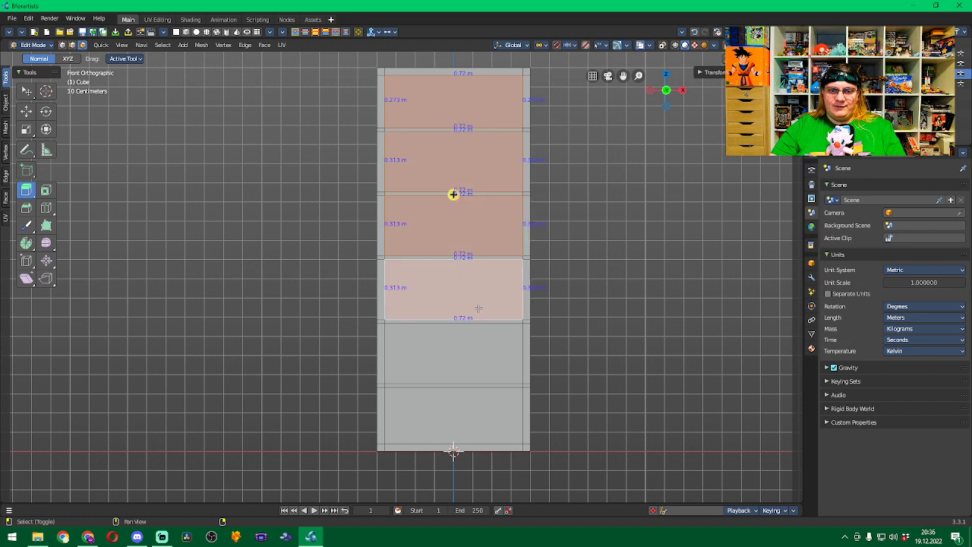
left_click(479, 349, "shift")
left_click(485, 413, "shift")
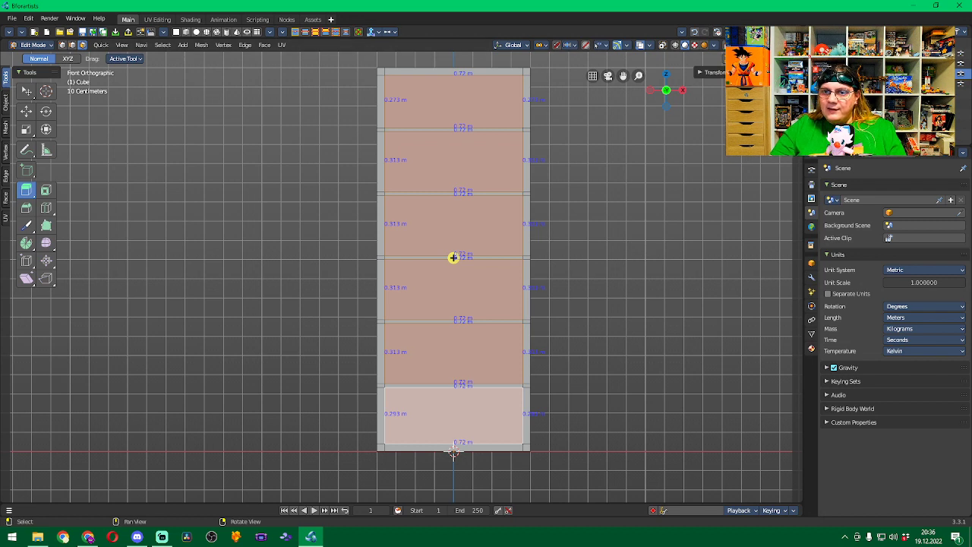
key("KP_3")
key("alt+a")
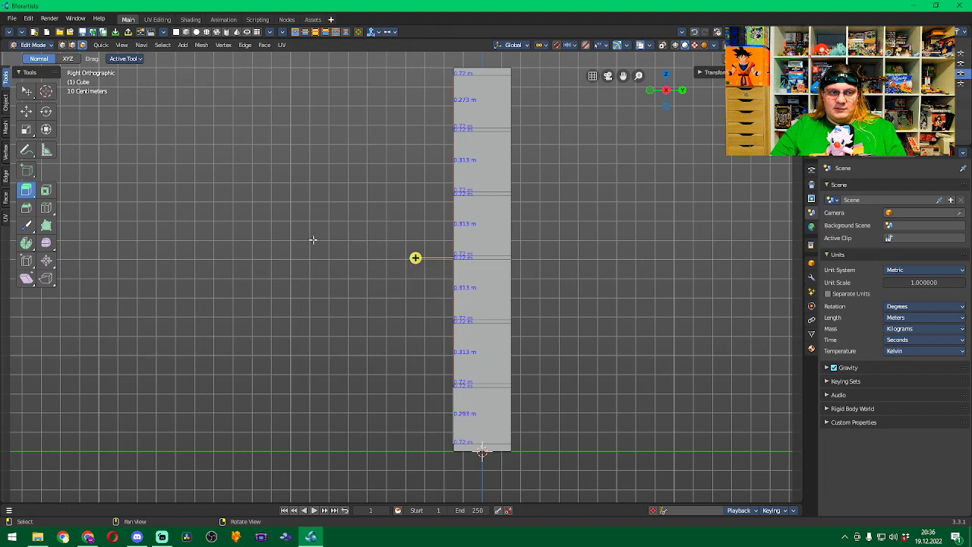
Switch the extrude tool to Extrude Along Normals and apply a flush extrusion to the front faces.
left_click(34, 195)
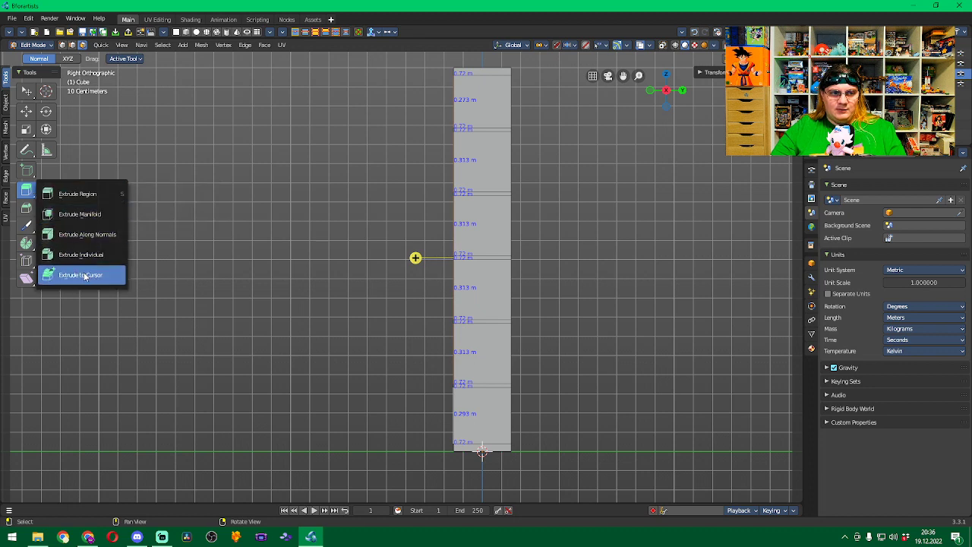
left_click(92, 237)
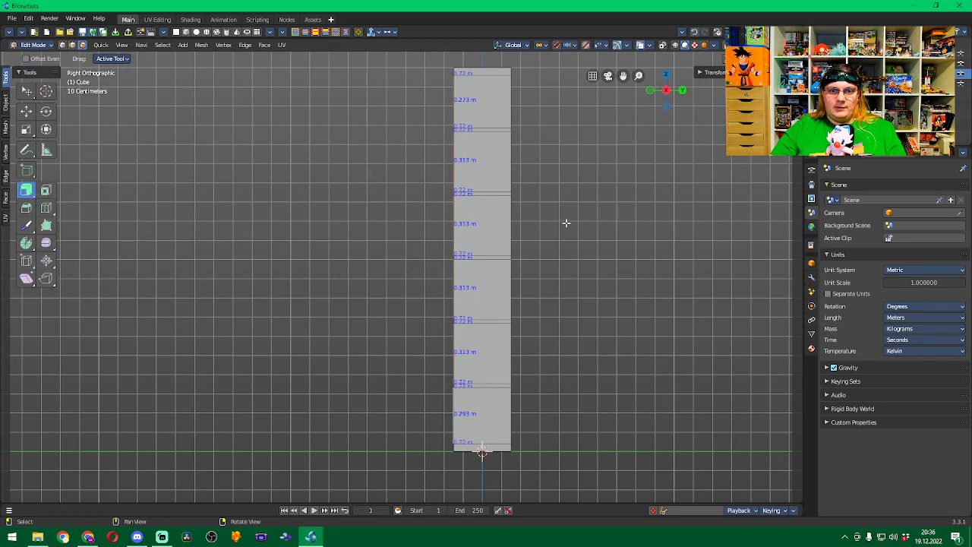
middle_click_drag(566, 223, 604, 221)
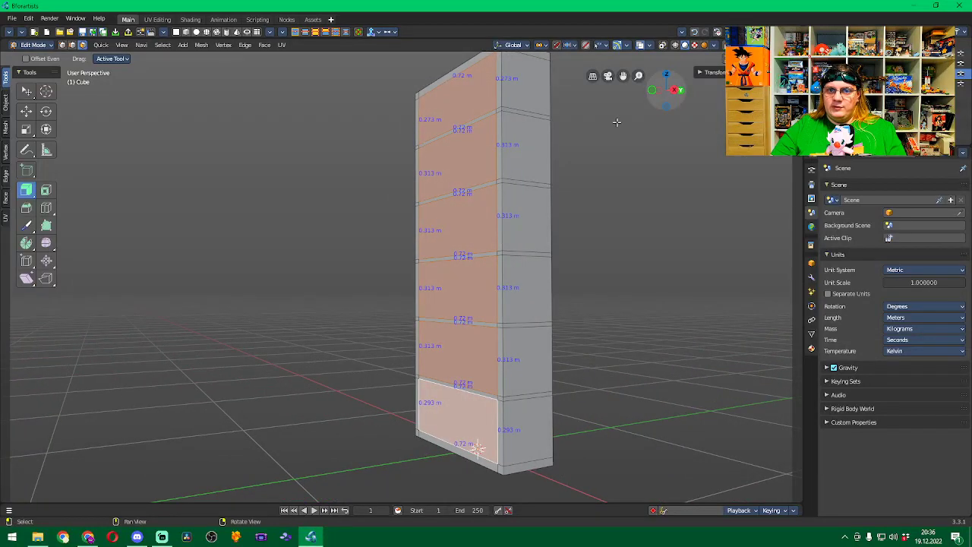
key("KP_3")
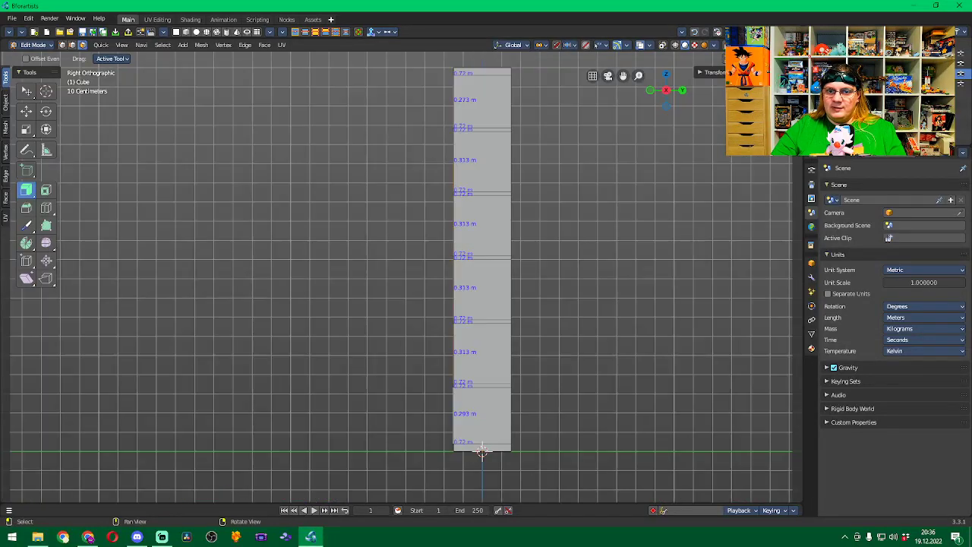
key("alt+s")
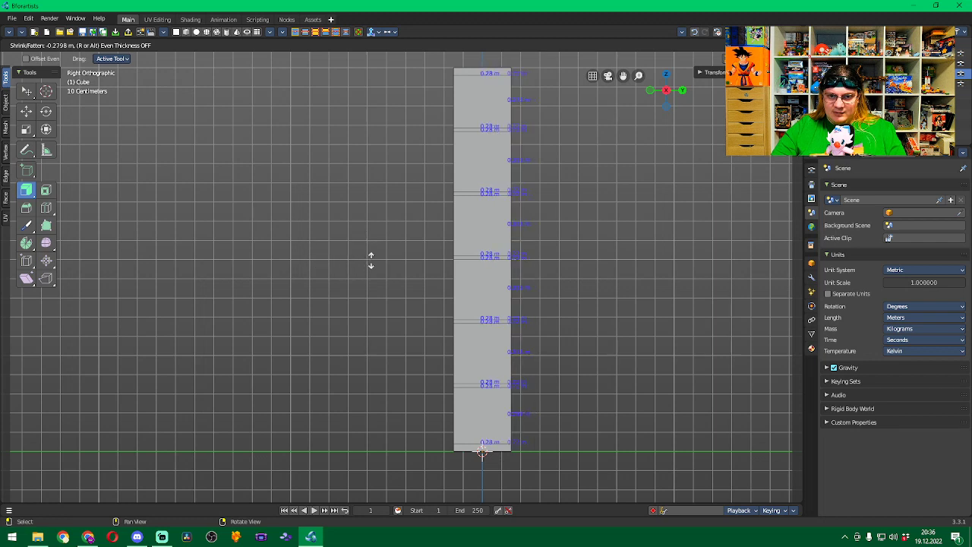
left_click(146, 262)
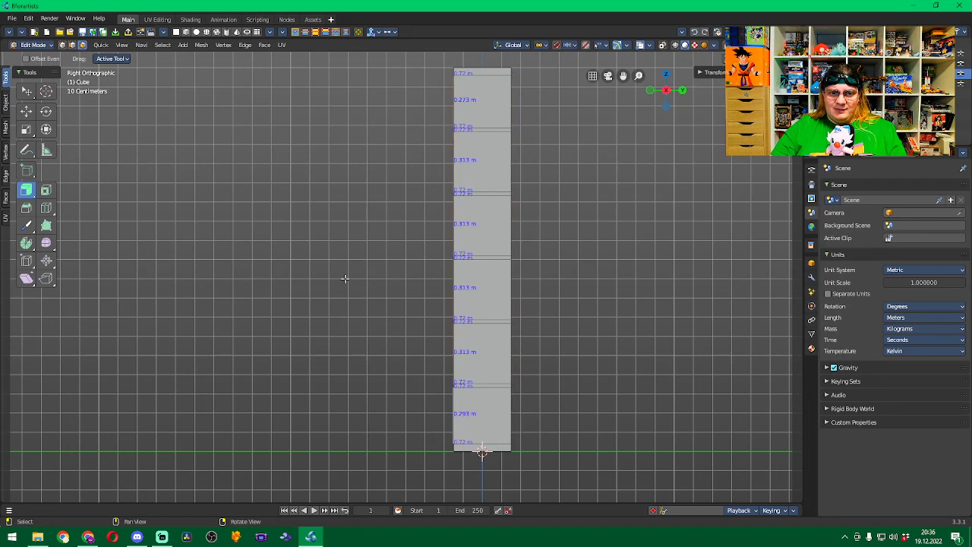
middle_click_drag(355, 279, 400, 282)
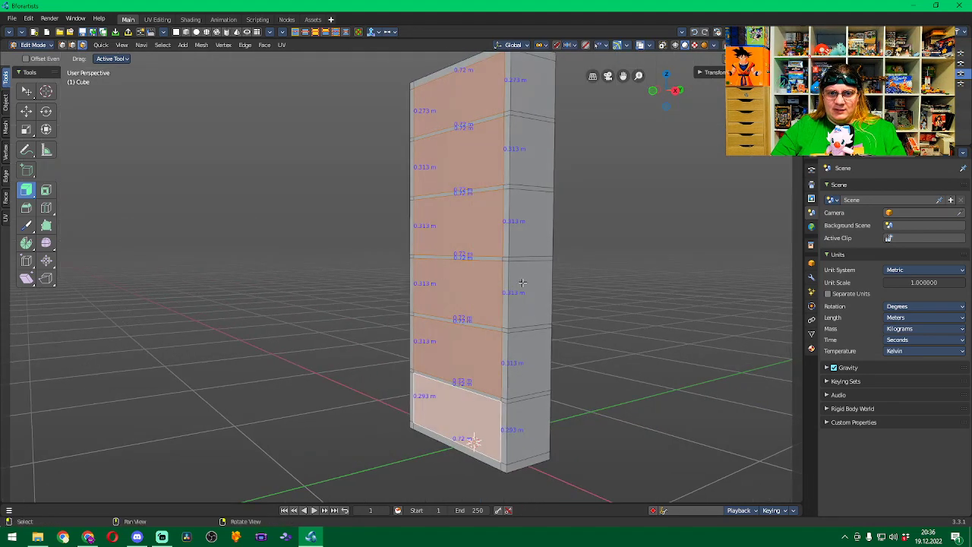
Shrink/fatten the six front faces by -0.2798 m to recess the compartments.
key("alt+s")
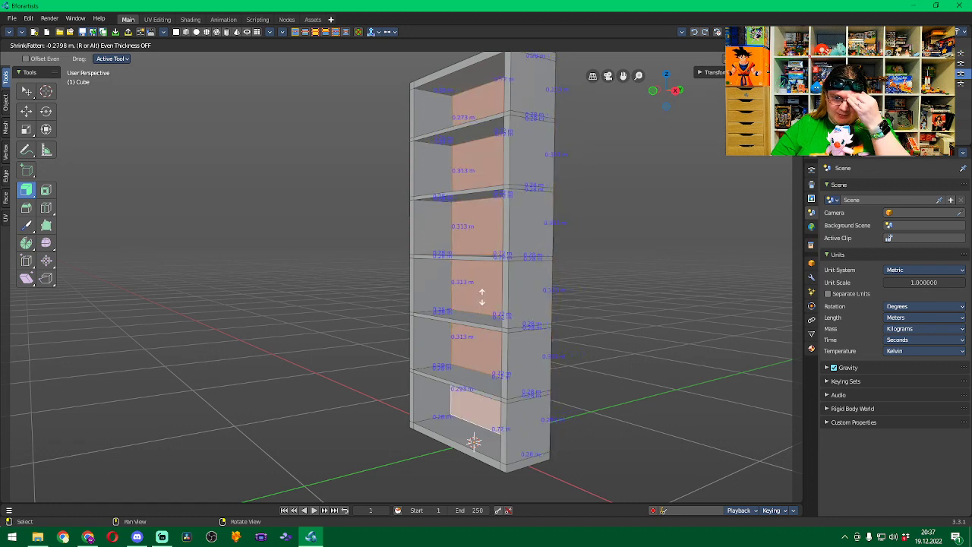
left_click(481, 296)
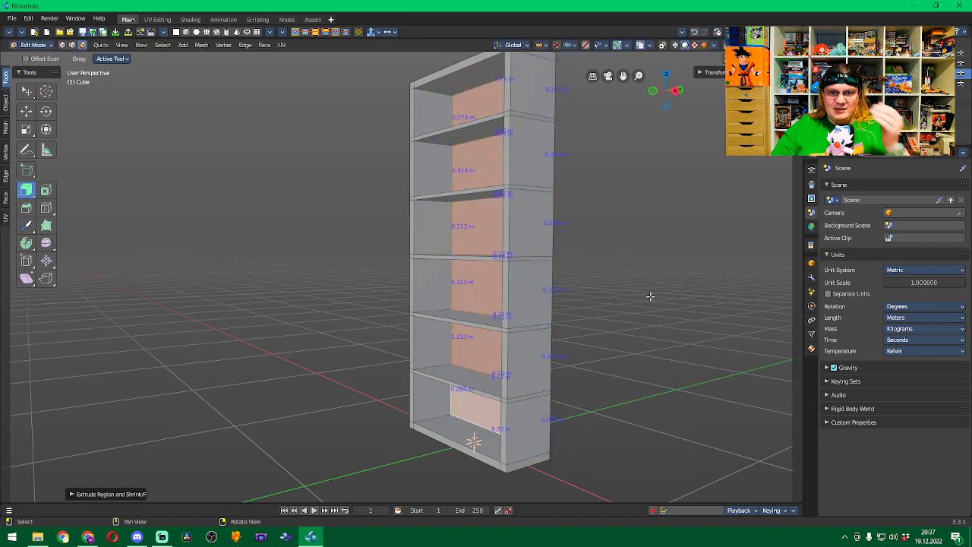
middle_click_drag(649, 297, 726, 286)
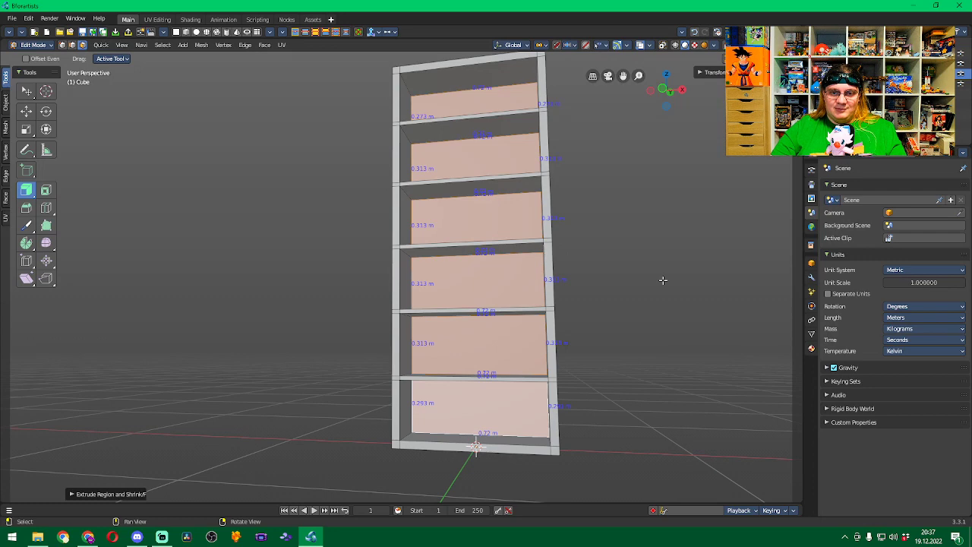
middle_click_drag(651, 208, 602, 204, "alt")
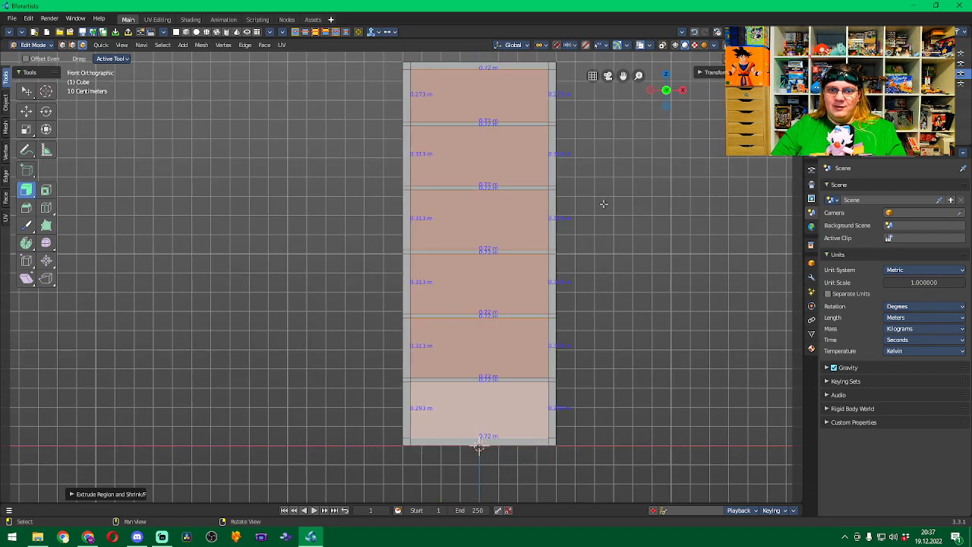
Turn off the Edge Length measurement in the Viewport Overlays settings.
left_click(575, 46)
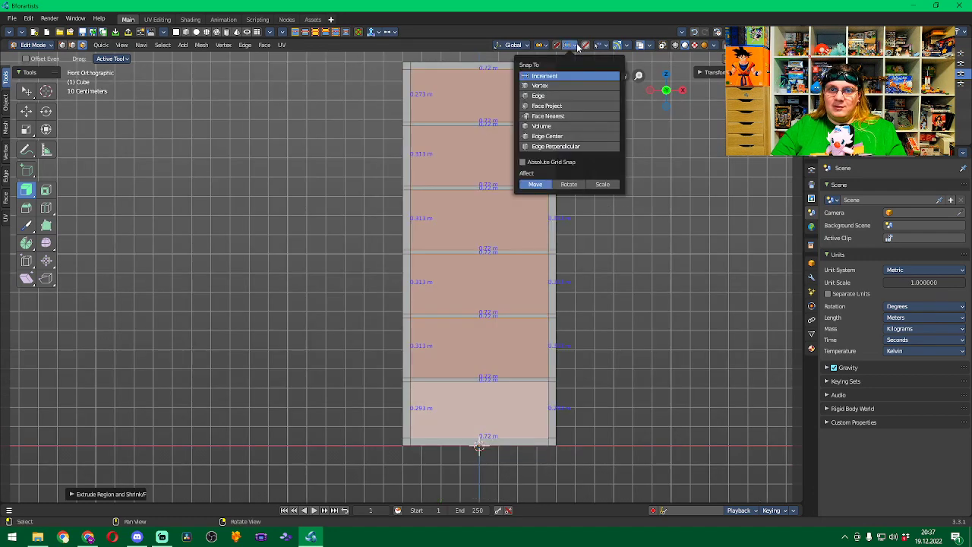
left_click(650, 47)
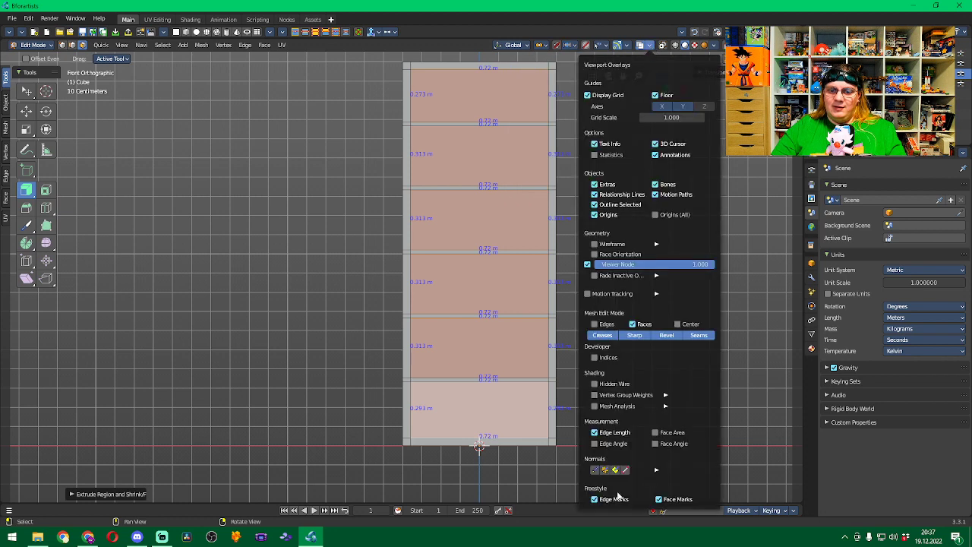
left_click(594, 431)
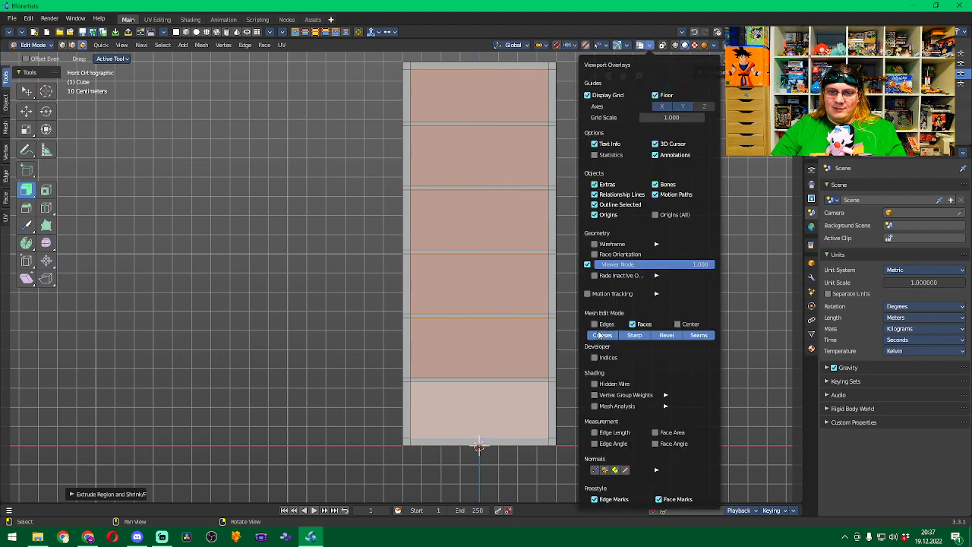
left_click(767, 208)
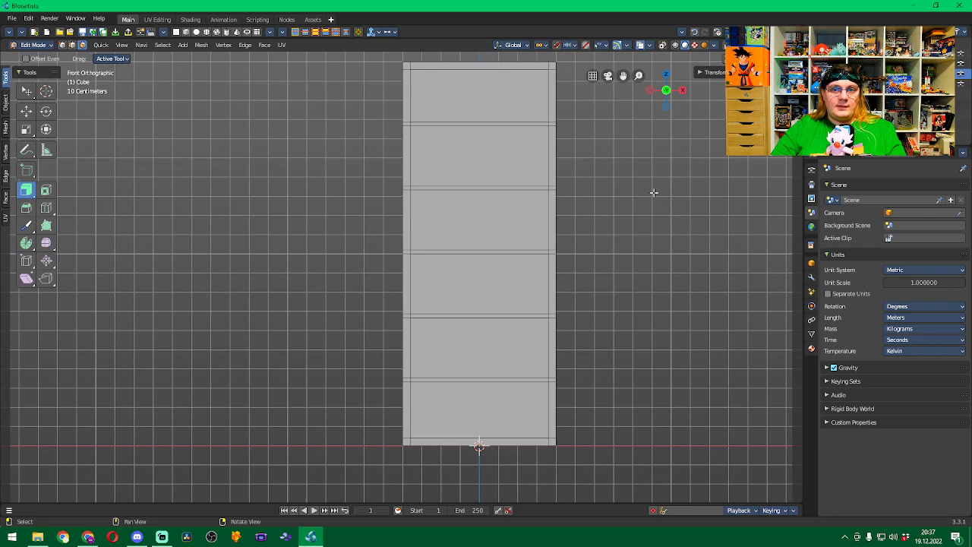
middle_click_drag(651, 191, 602, 208, "shift")
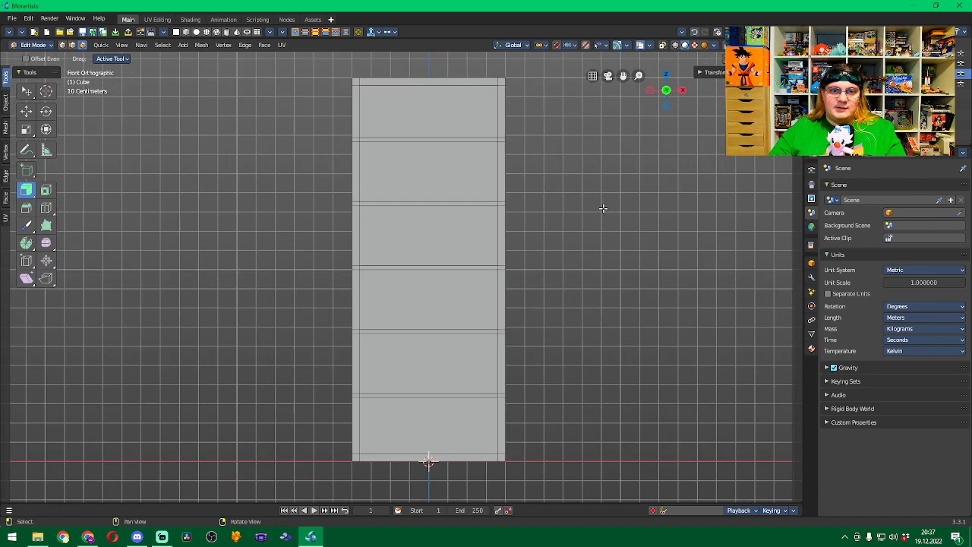
Select all vertices, run Merge By Distance (0 removed), then deselect everything.
left_click(62, 44)
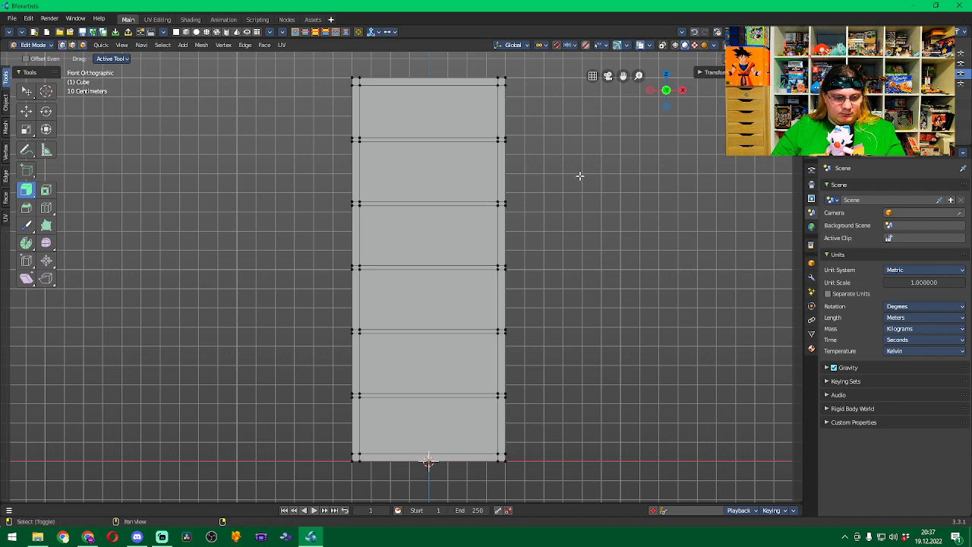
key("a")
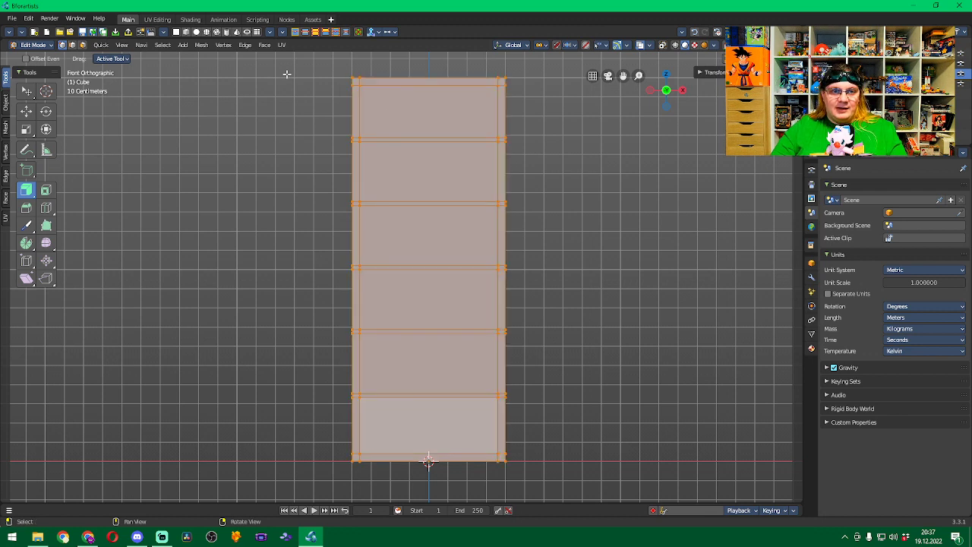
left_click(202, 45)
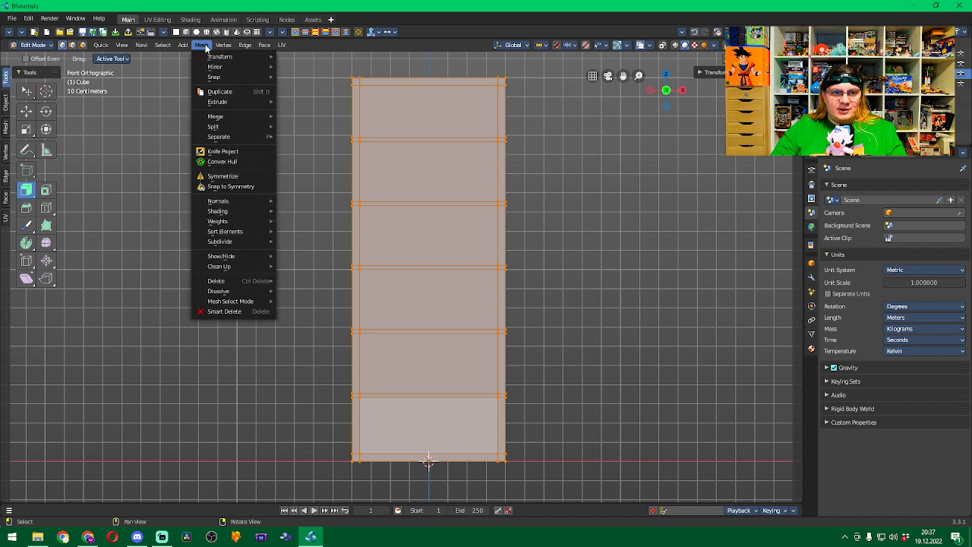
mouse_move(243, 126)
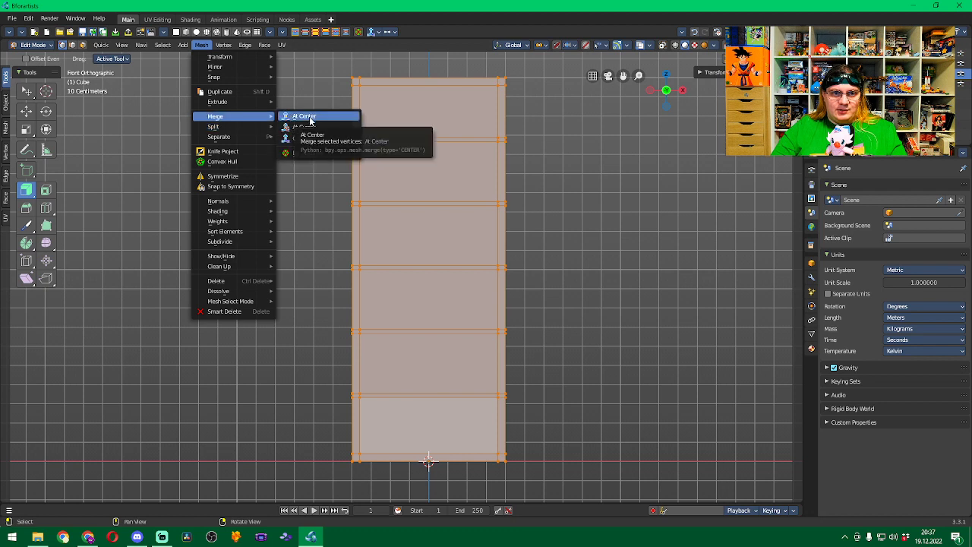
left_click(322, 153)
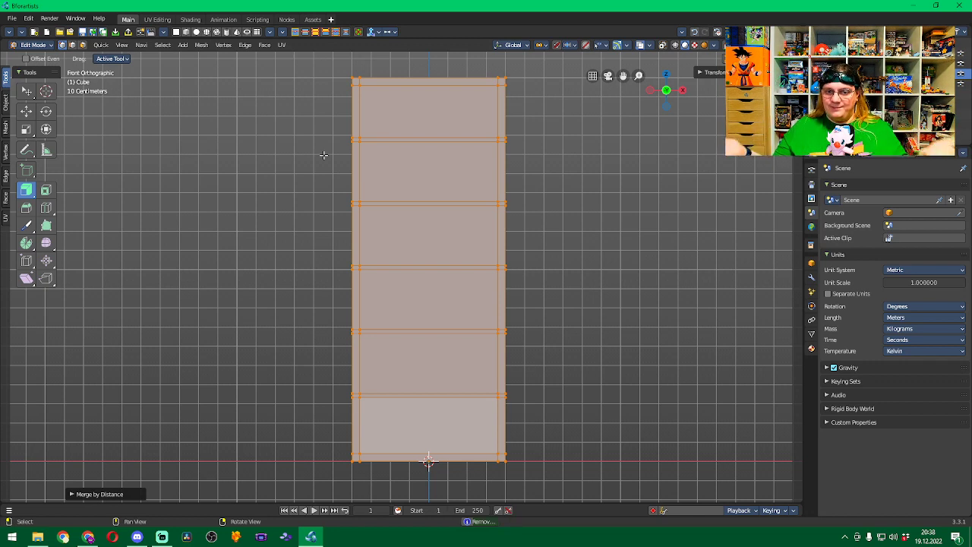
key("alt+a")
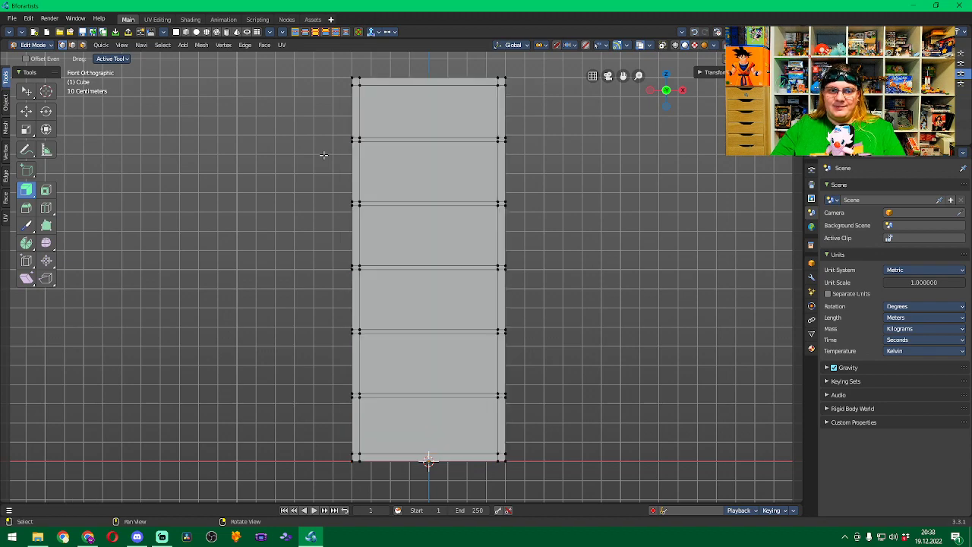
Orbit out of Front Orthographic and pan around to view the six-compartment shelf from below.
mouse_move(289, 189)
middle_mouse_down()
mouse_move(466, 197)
mouse_move(288, 198)
middle_mouse_up()
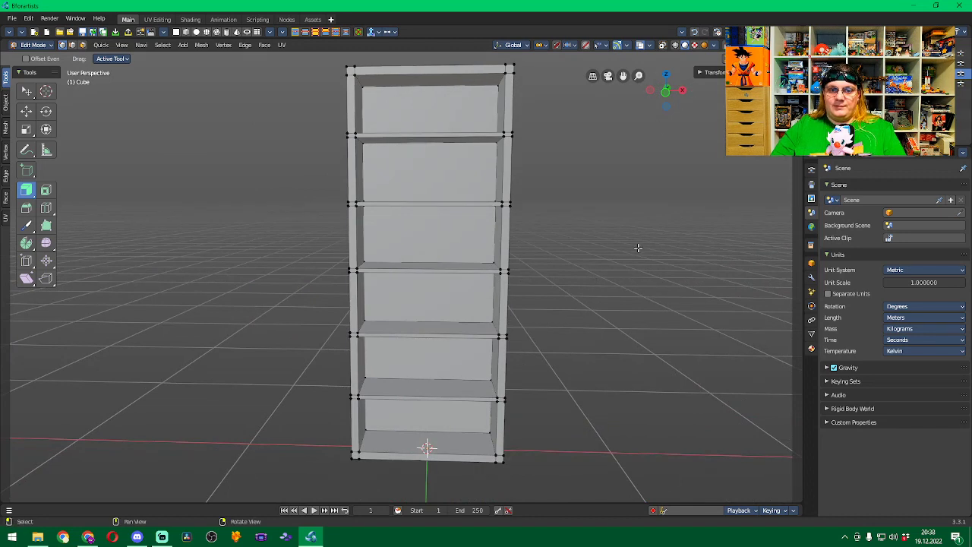
middle_click_drag(636, 247, 546, 244, "shift")
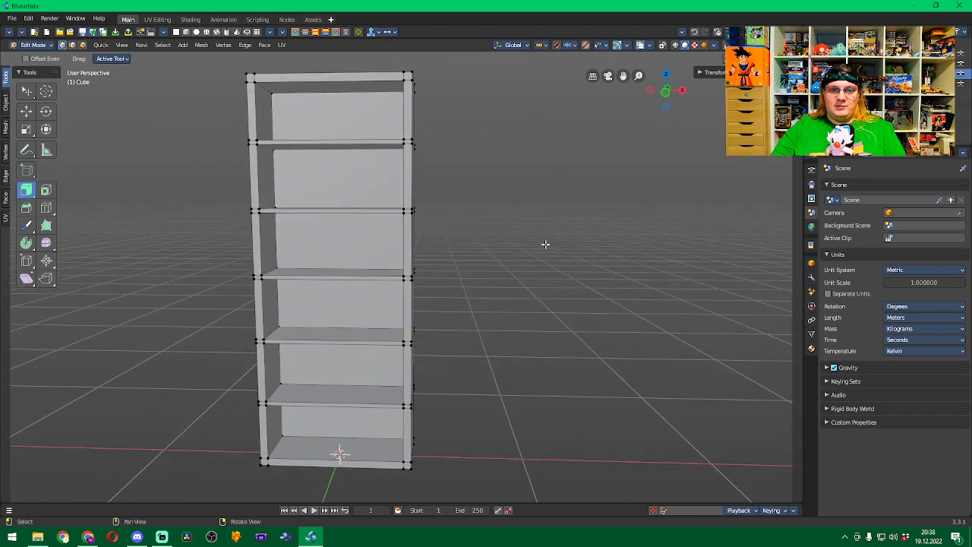
mouse_move(500, 293)
middle_mouse_down()
mouse_move(579, 235)
mouse_move(575, 265)
mouse_move(522, 250)
mouse_move(504, 265)
mouse_move(505, 282)
middle_mouse_up()
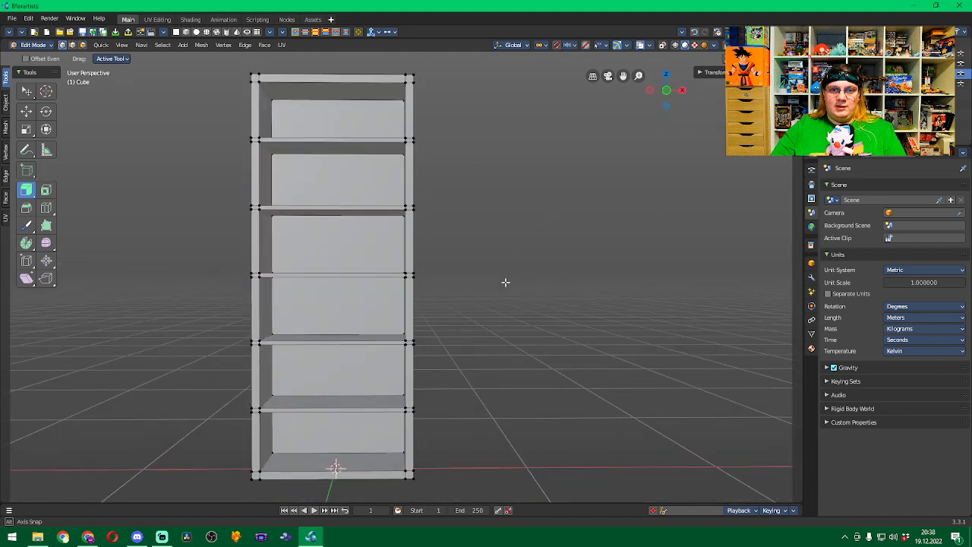
In Save As, go to the Furniture folder under Models and name the file 'Bookshelve 01.blend'.
left_click(13, 19)
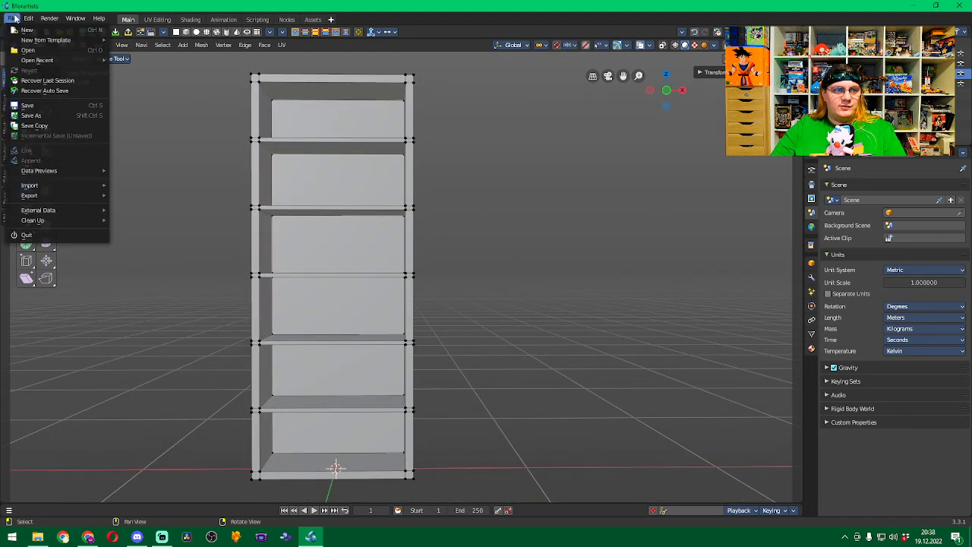
left_click(34, 115)
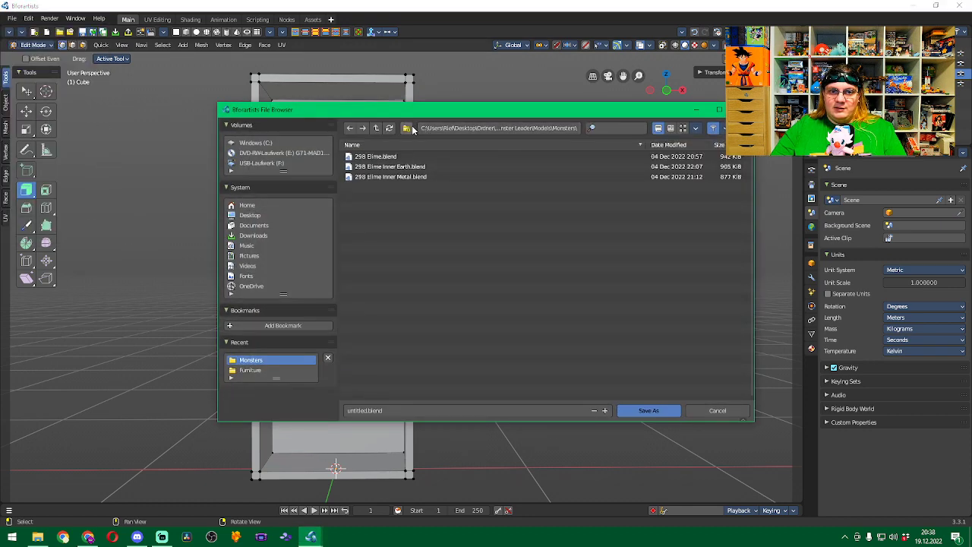
left_click(376, 127)
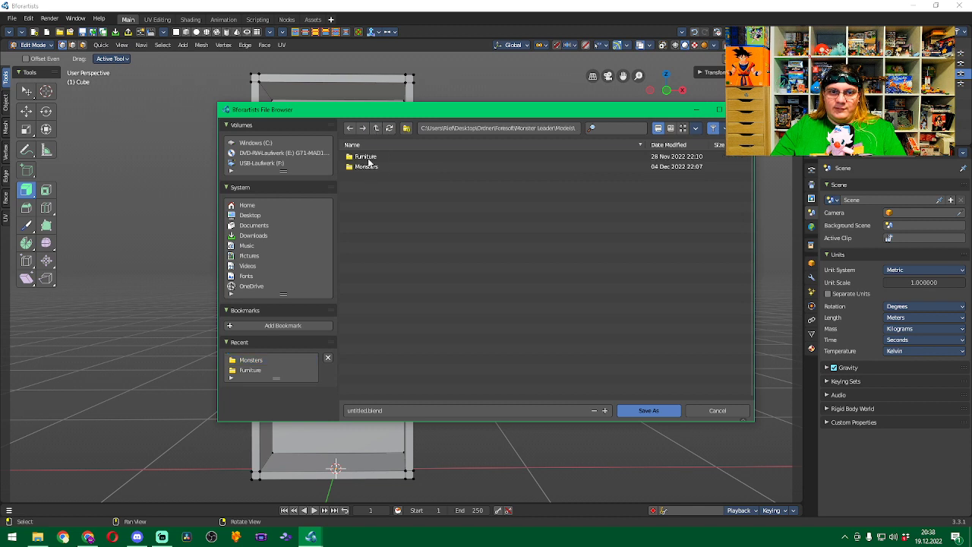
left_click(366, 157)
left_click(359, 412)
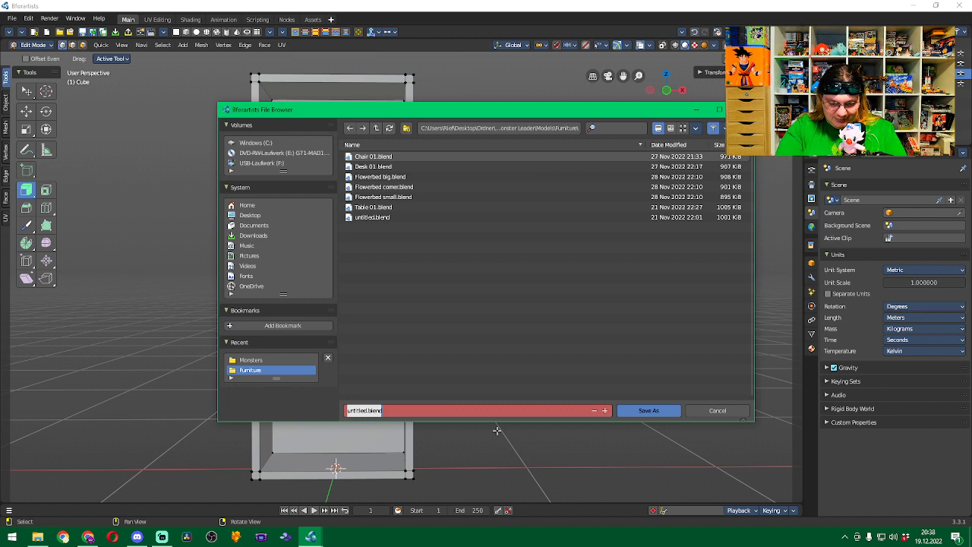
type("Shelve 003")
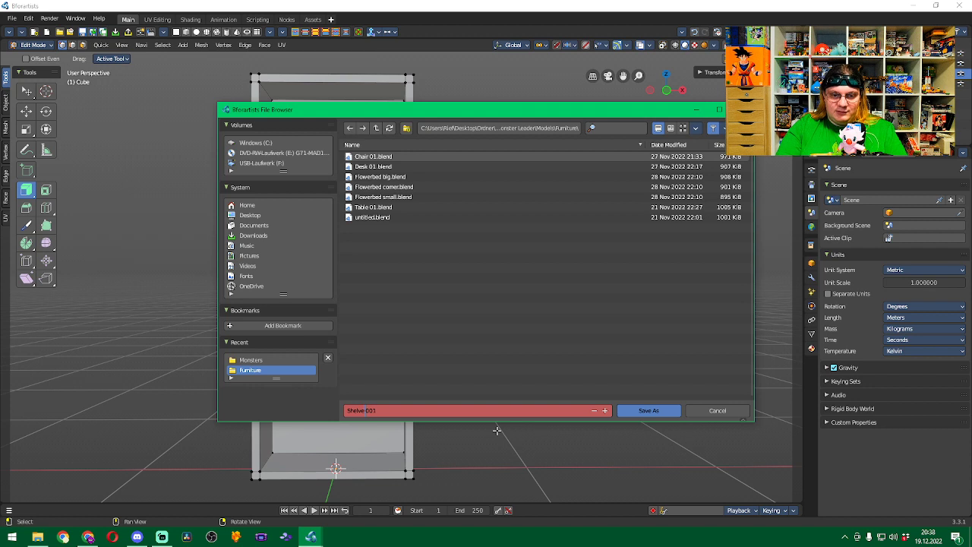
key("Delete")
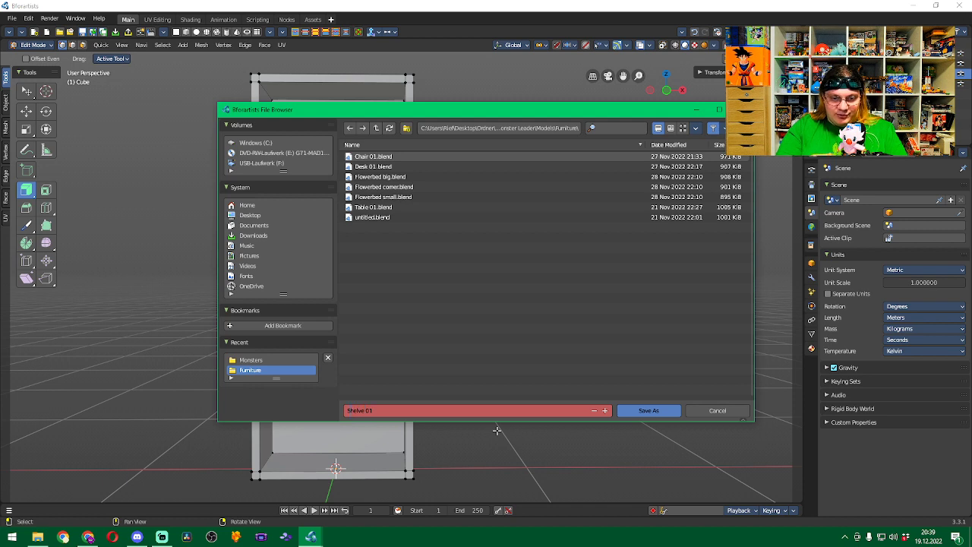
key("Delete")
type("Books")
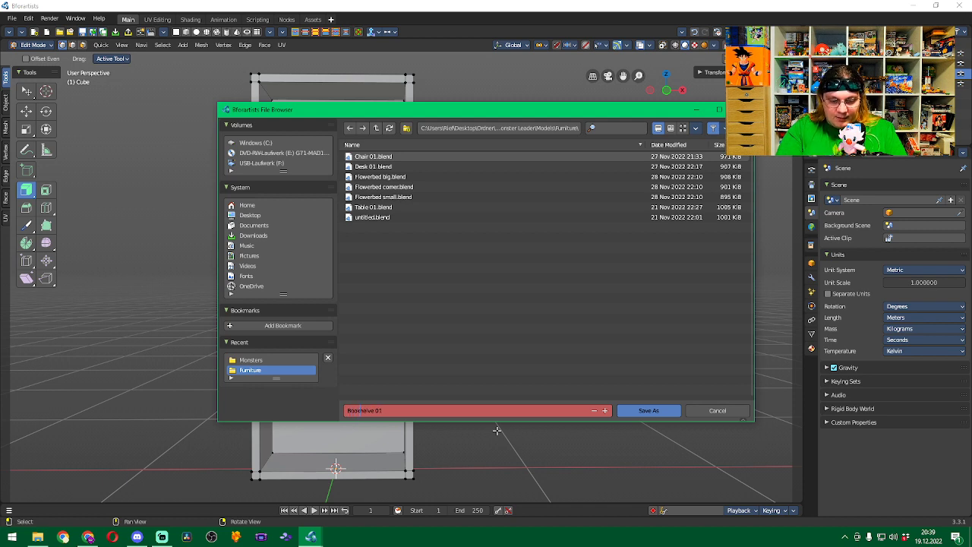
key("Return")
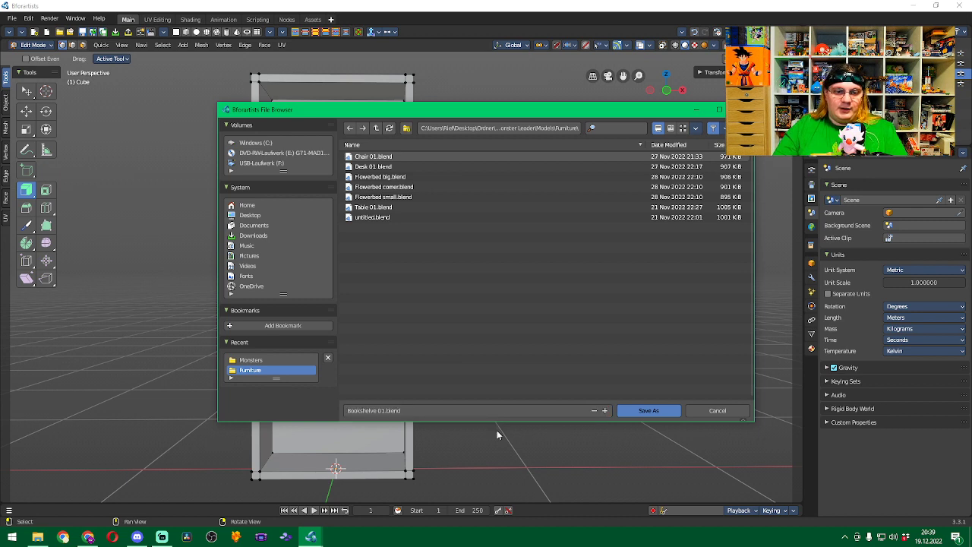
Save the file as Bookshelve 01.blend in Furniture, then switch to edge select mode.
left_click(644, 410)
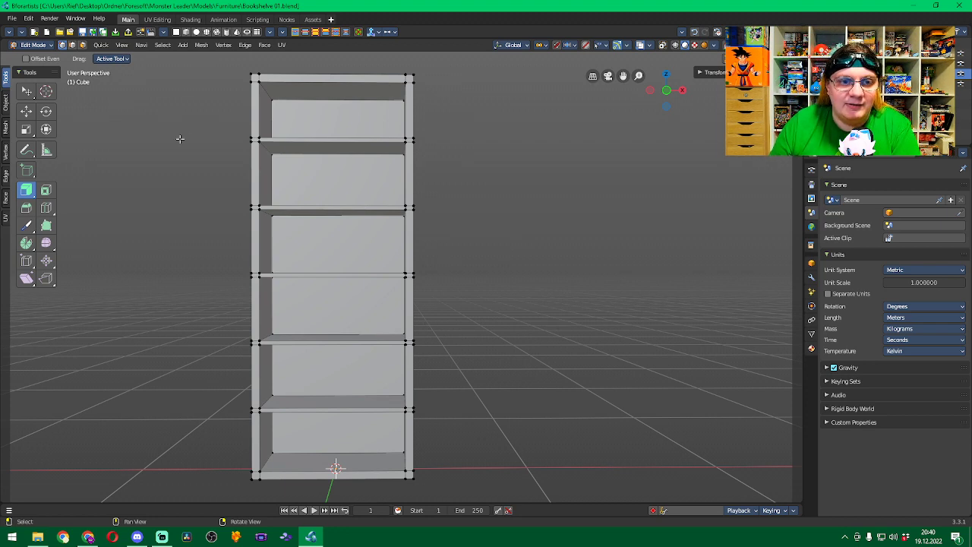
left_click(71, 45)
middle_click_drag(473, 150, 499, 185)
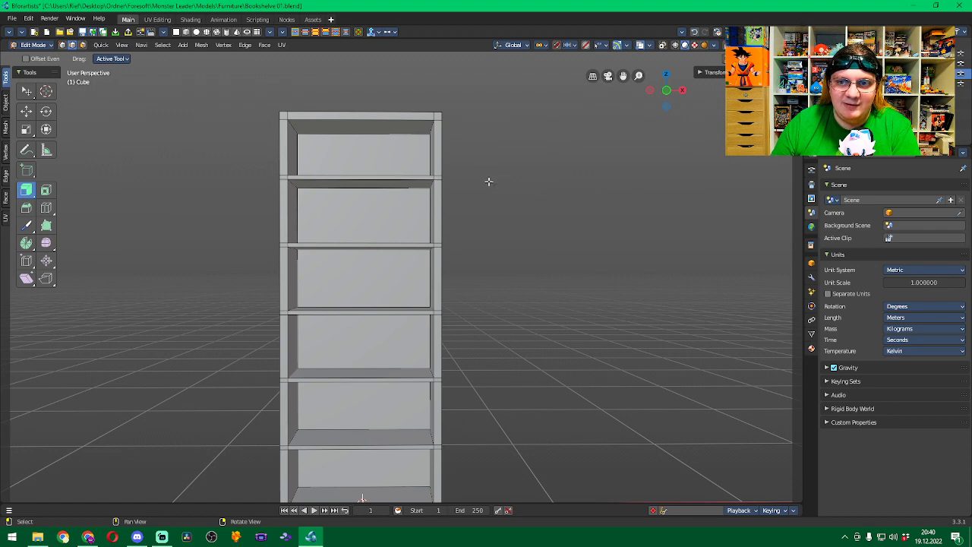
middle_click_drag(494, 193, 509, 151)
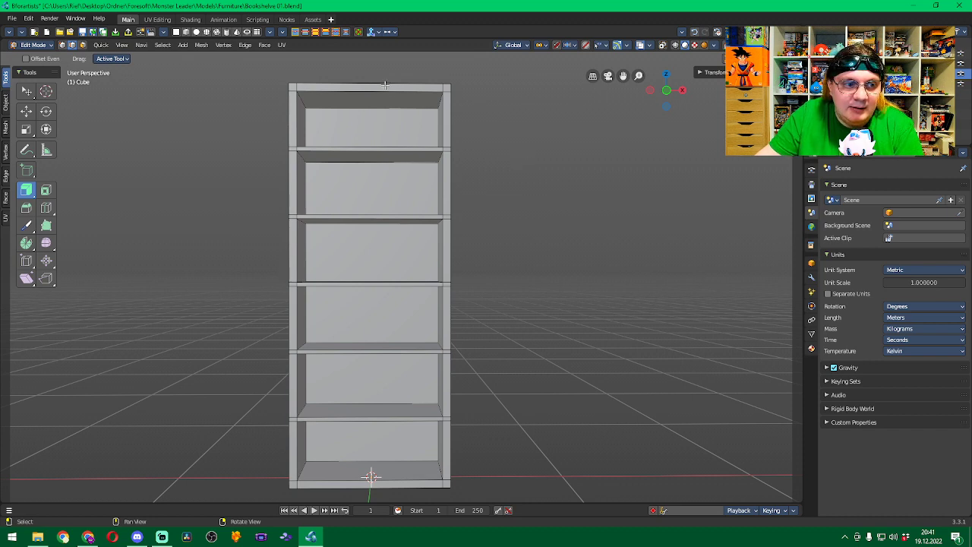
Activate the Bevel tool and select the shelf top's back, front and left edges.
left_click(26, 208)
left_click(377, 83)
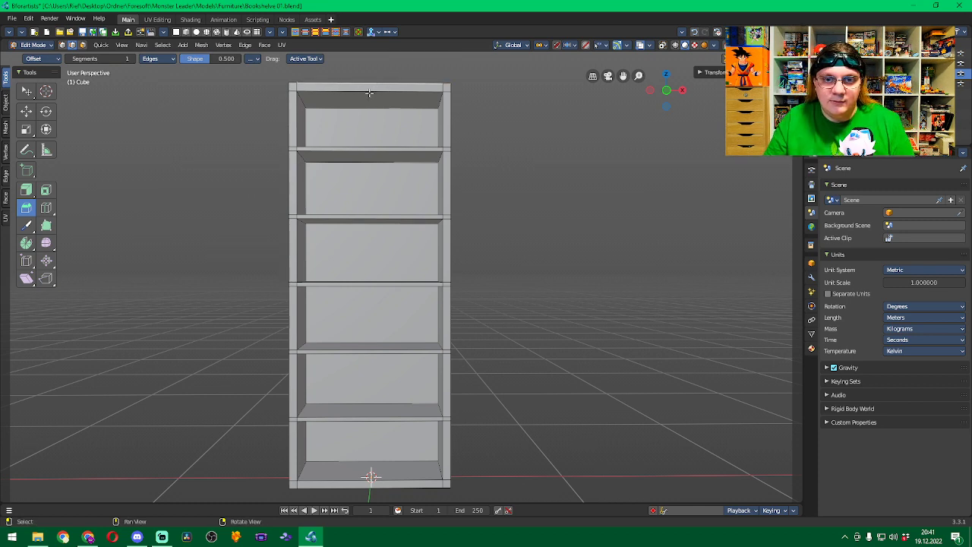
middle_click_drag(479, 121, 308, 115)
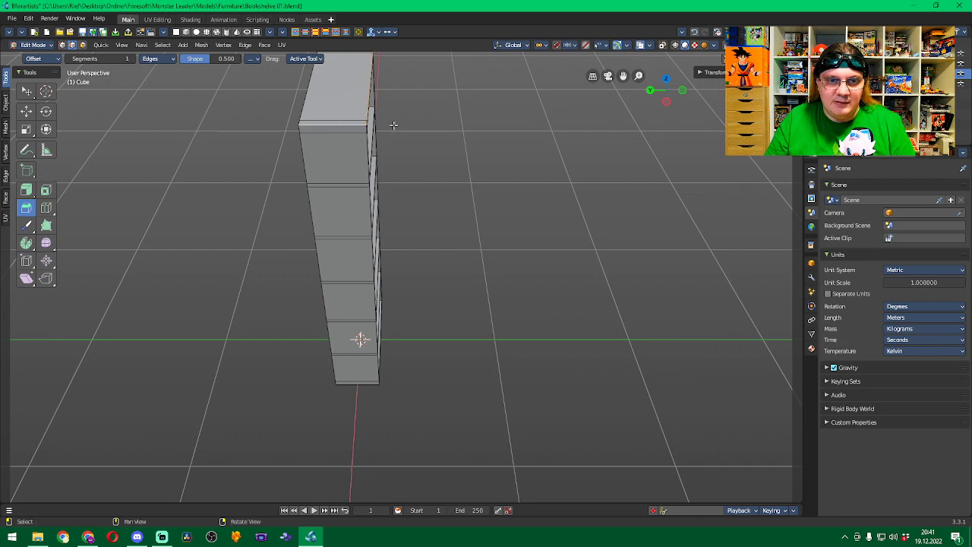
middle_click_drag(406, 136, 514, 141)
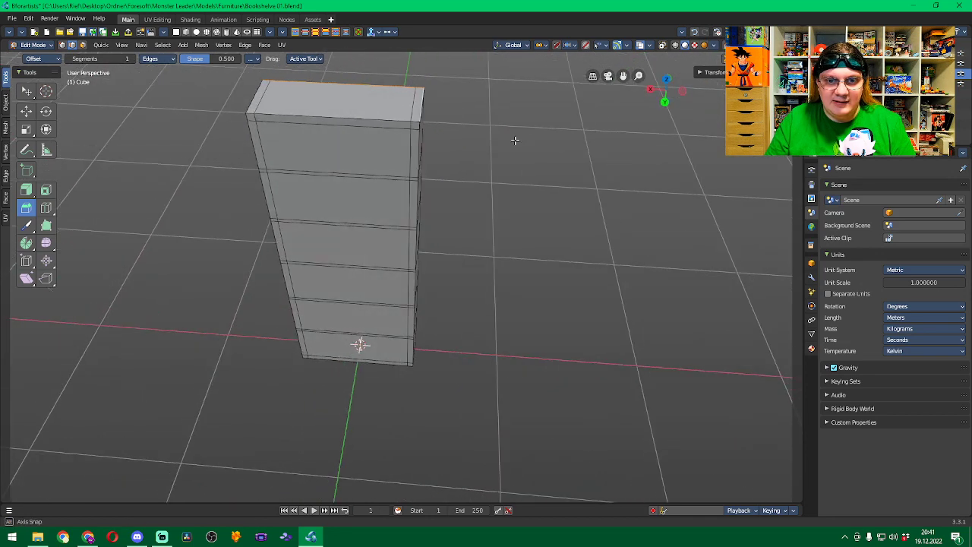
left_click(395, 120, "shift")
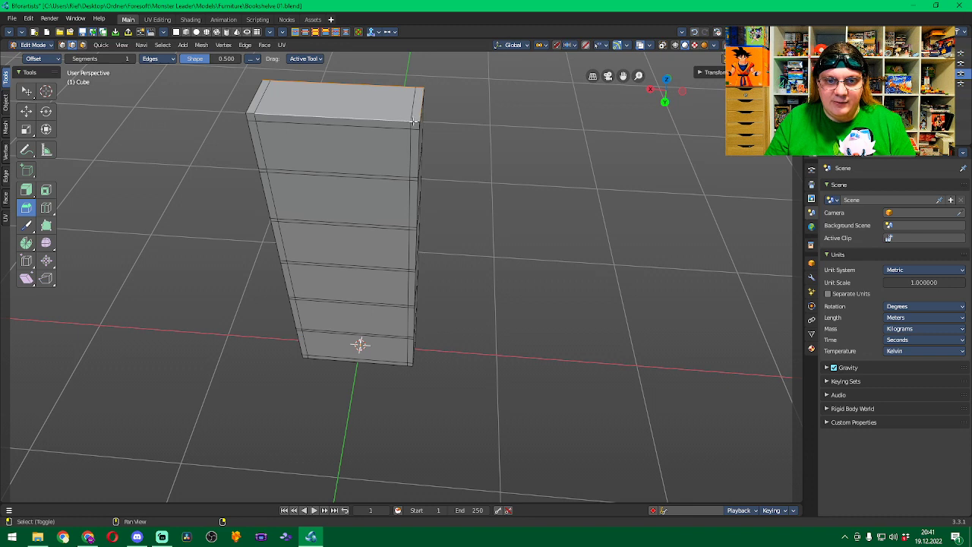
left_click(254, 97, "shift")
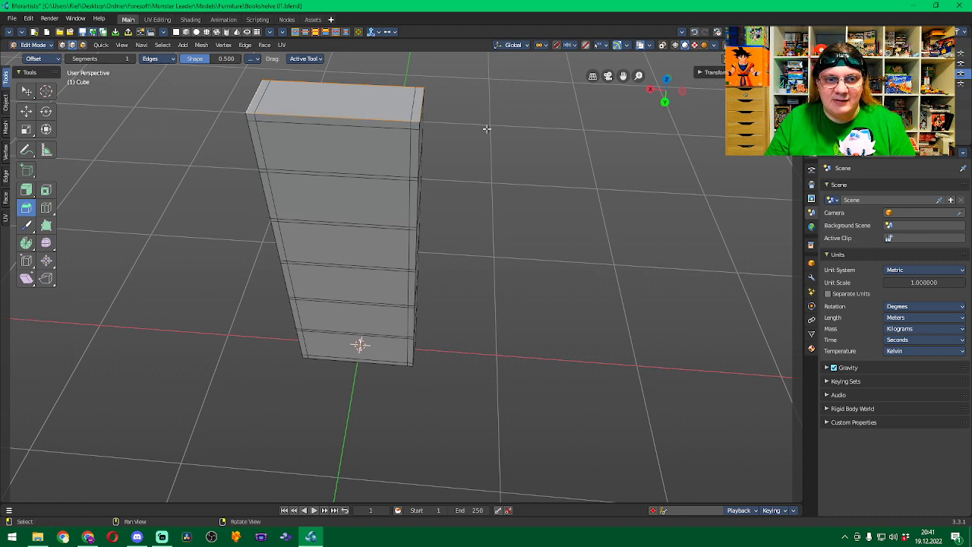
middle_click_drag(500, 136, 262, 91)
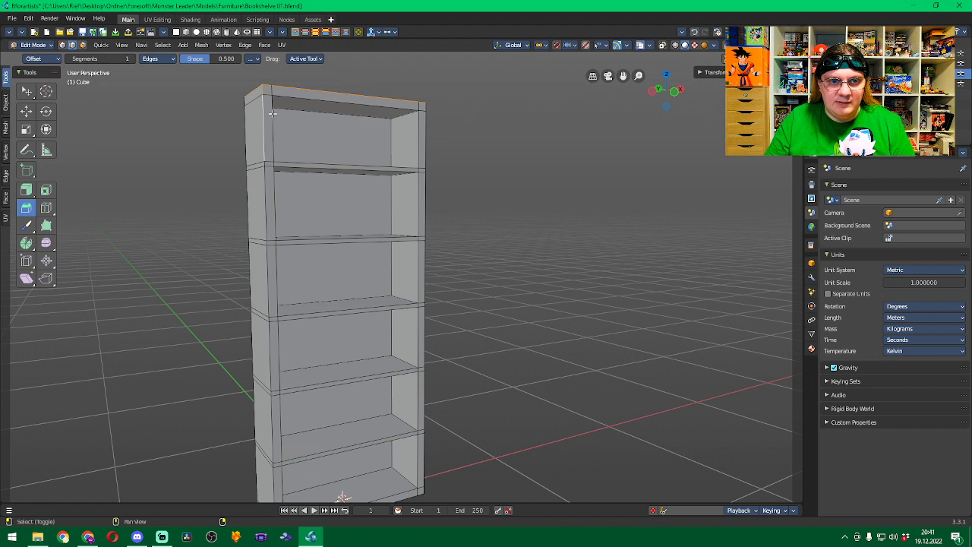
Add the top compartment's upper-left, inner back, right and top shelf front edges to the selection.
left_click(272, 118, "shift")
left_click(319, 100, "shift")
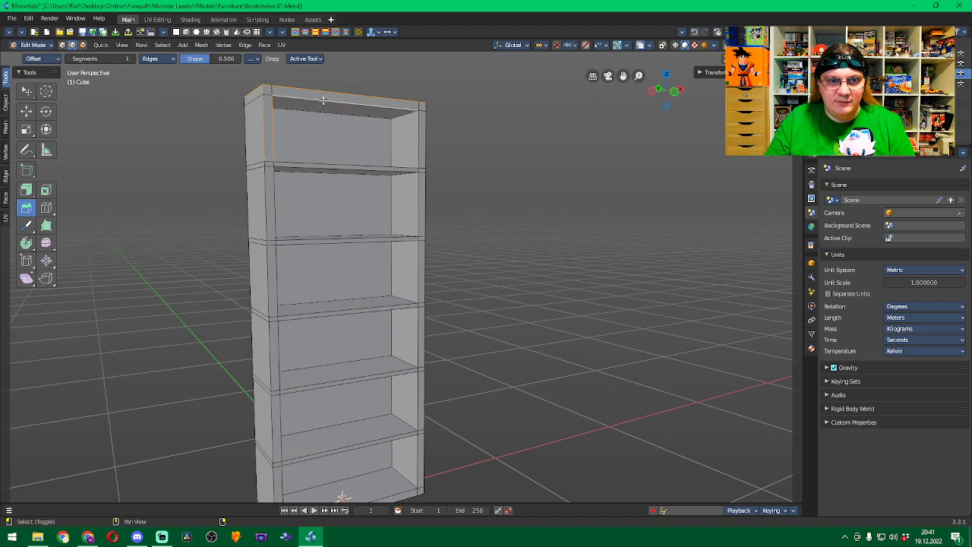
left_click(418, 129, "shift")
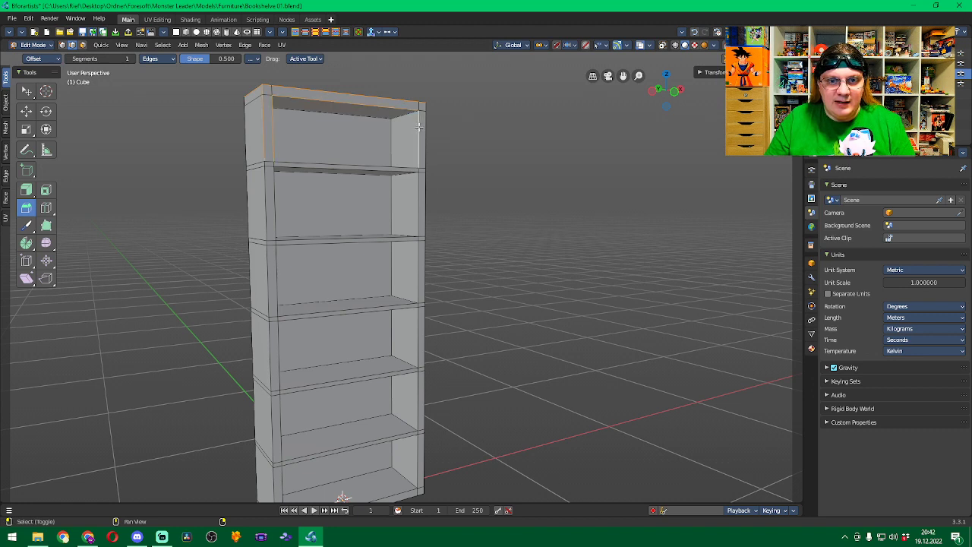
left_click(350, 164, "shift")
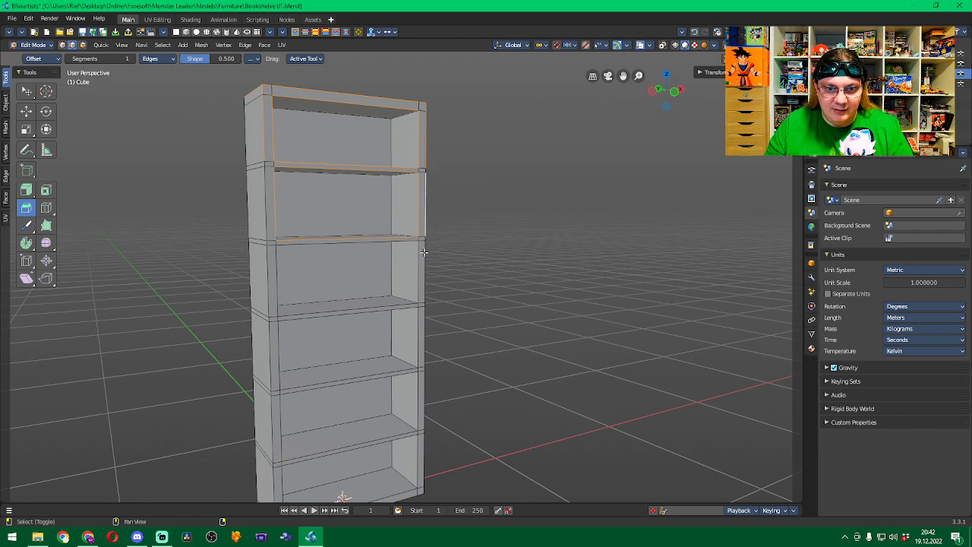
Add the right-side edges and corner edges of the lower compartments to the selection.
middle_click_drag(478, 271, 492, 219)
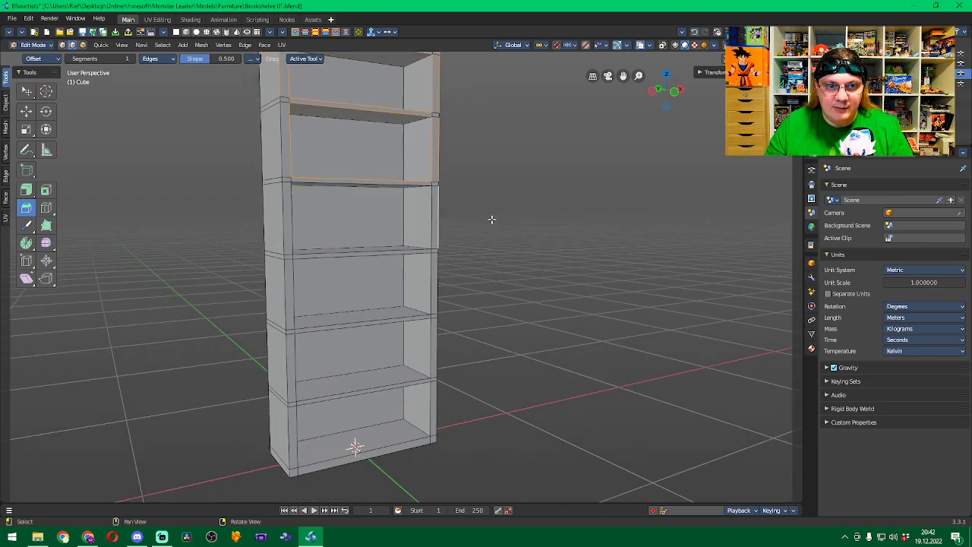
left_click(438, 115, "shift")
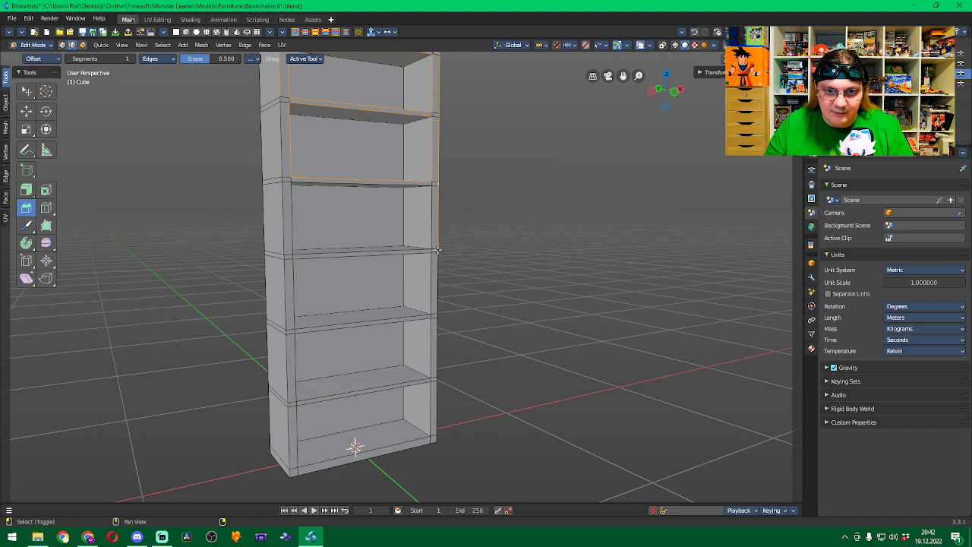
left_click(438, 273, "shift")
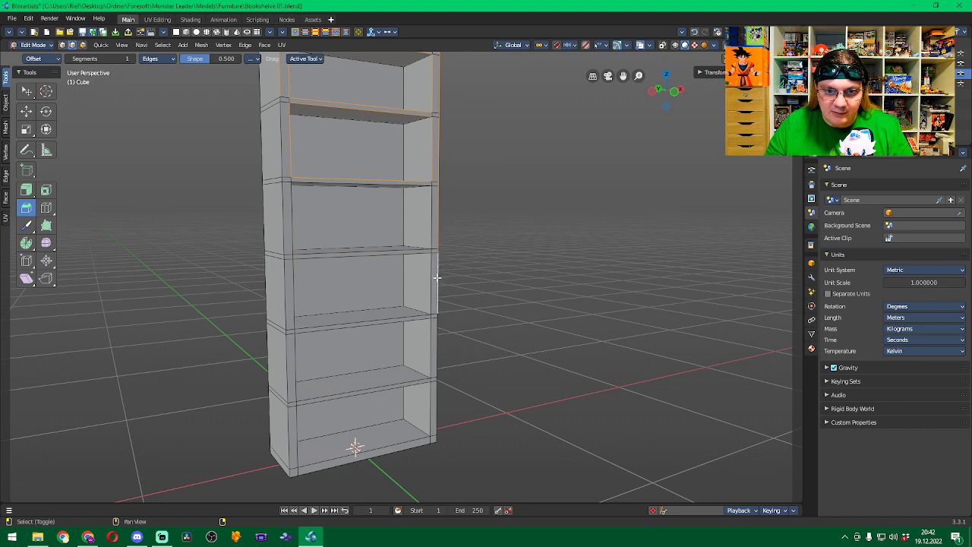
left_click(438, 331, "shift")
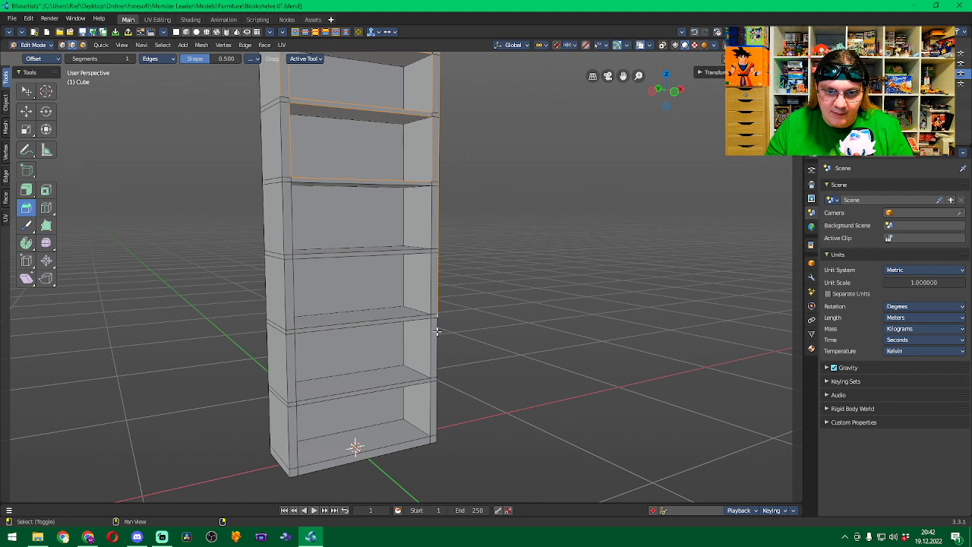
left_click(438, 331, "shift")
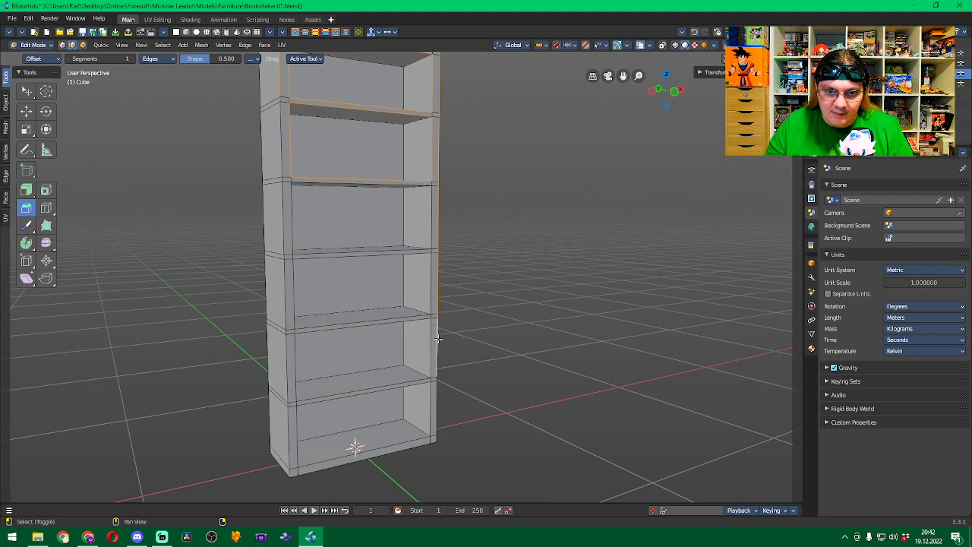
left_click(437, 377, "shift")
left_click(435, 425, "shift")
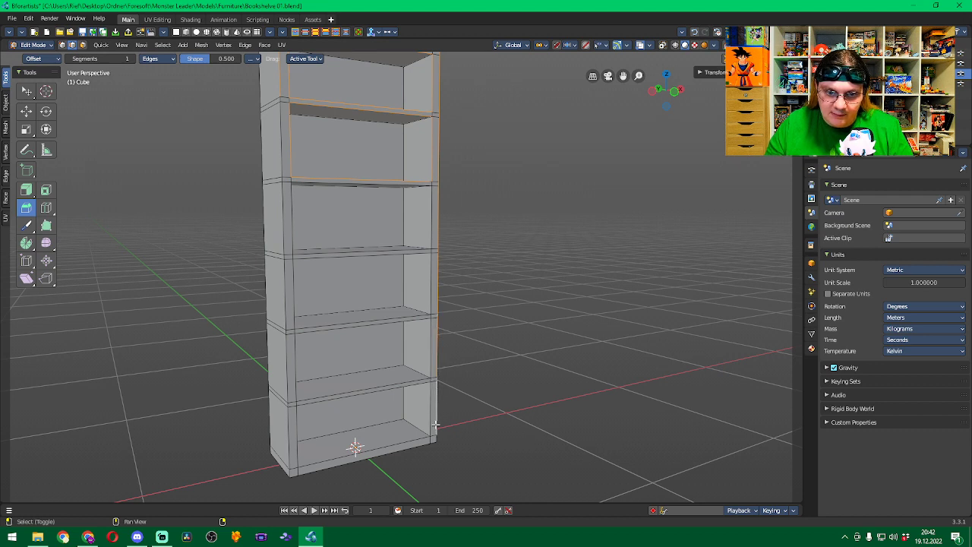
left_click(435, 438, "shift")
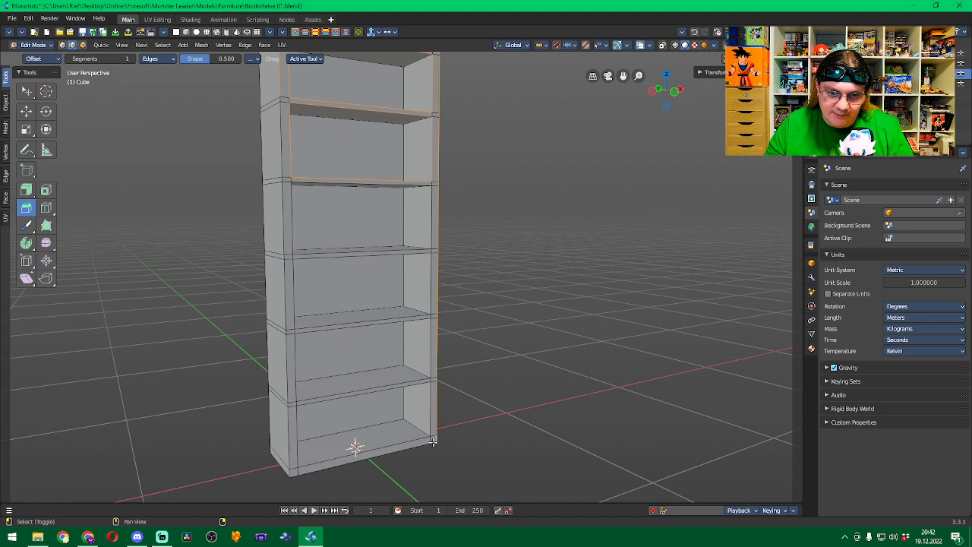
Add the bottom front edge plus each left-side edge and corner edge going up.
left_click(415, 447, "shift")
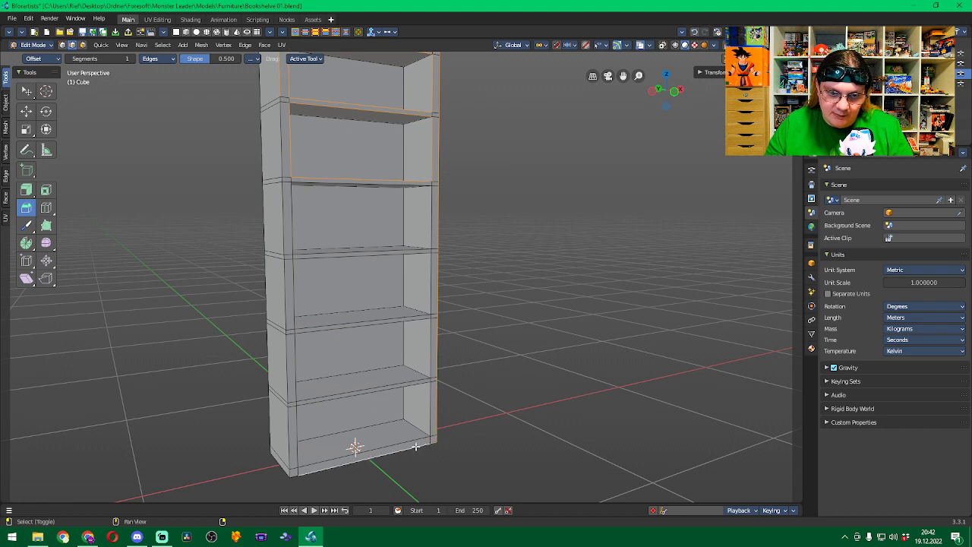
left_click(290, 475, "shift")
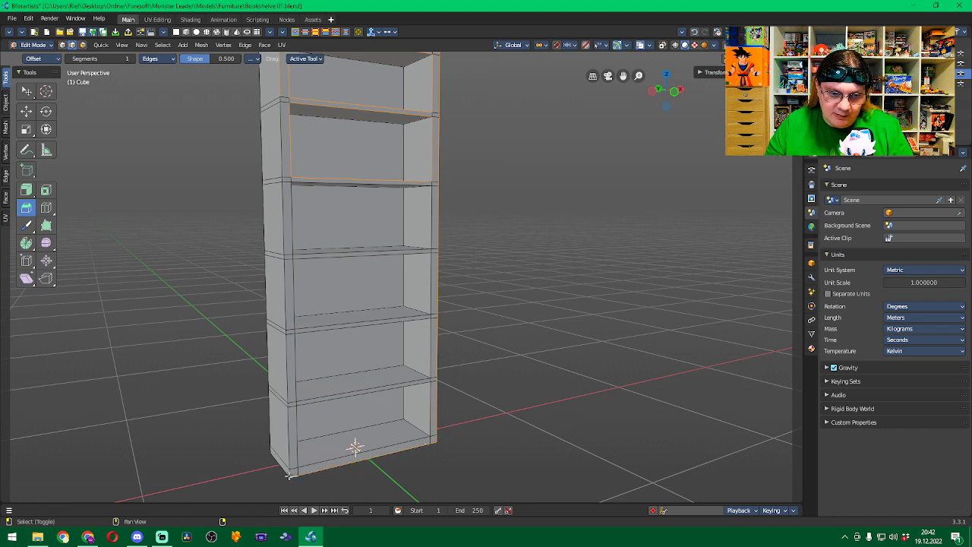
left_click(288, 454, "shift")
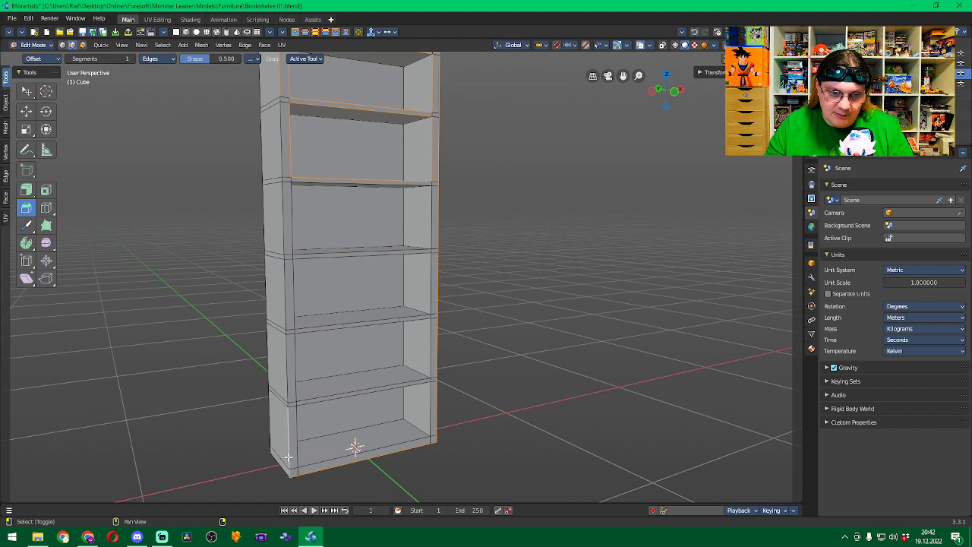
left_click(288, 402, "shift")
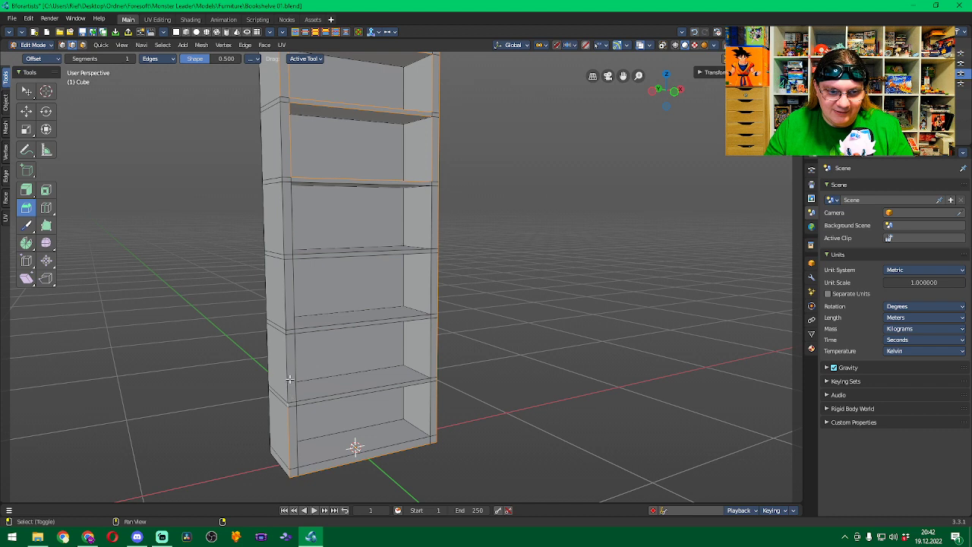
left_click(287, 375, "shift")
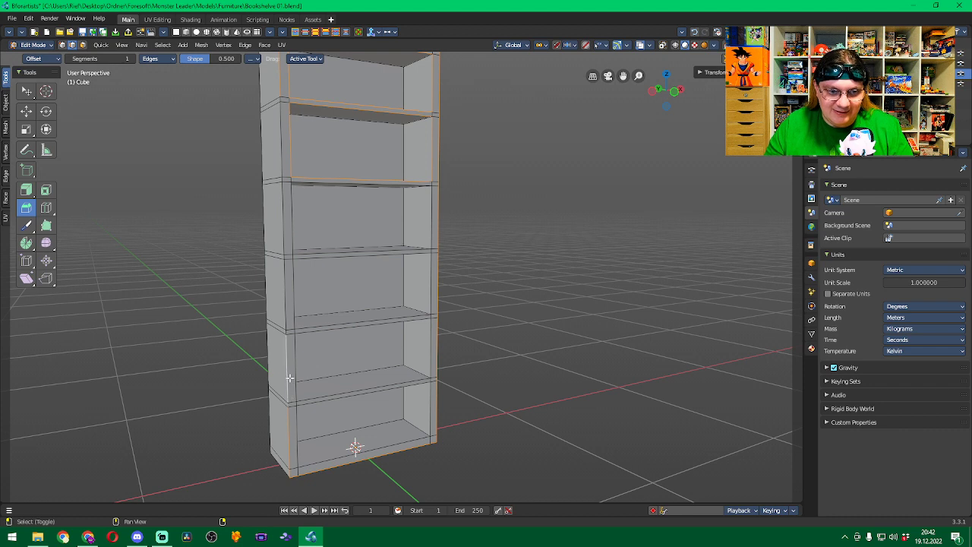
left_click(286, 323, "shift")
left_click(287, 317, "shift")
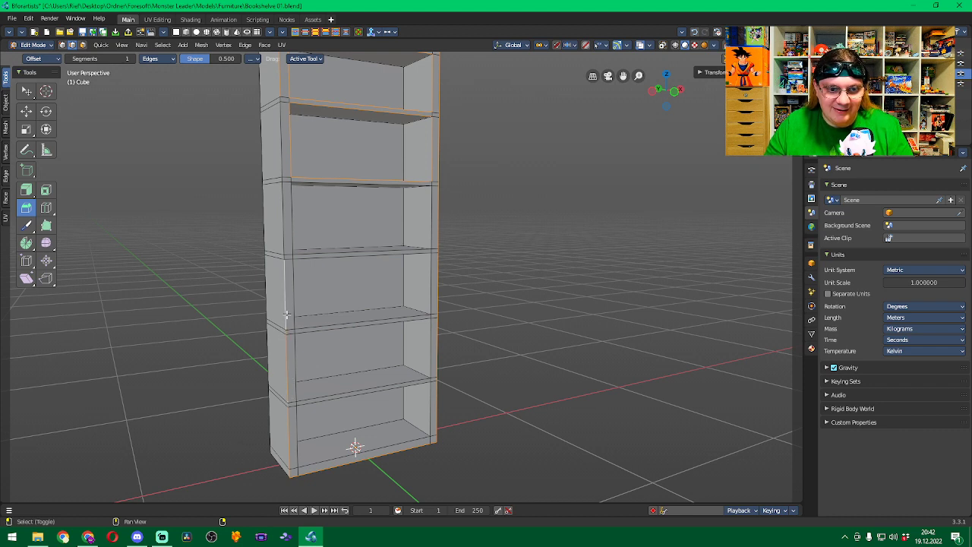
left_click(284, 256, "shift")
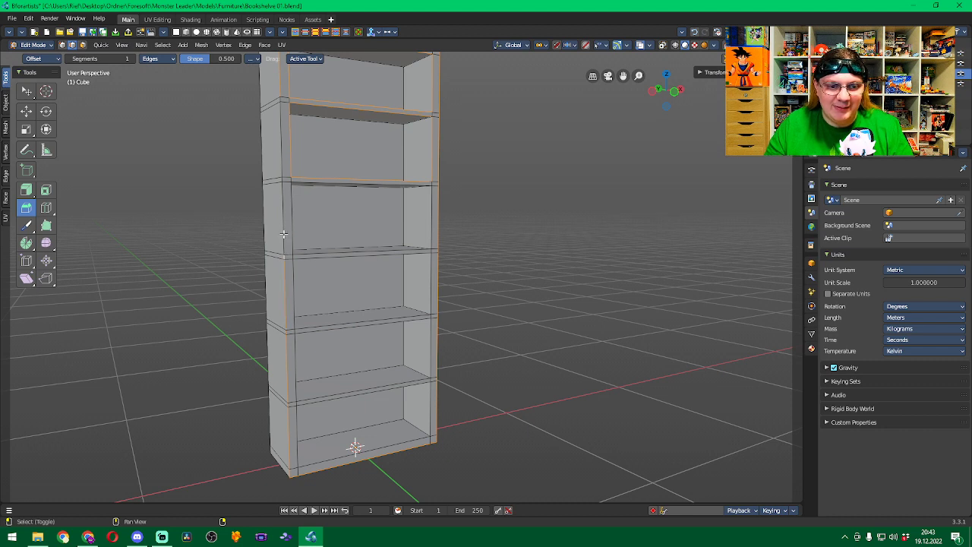
left_click(283, 234, "shift")
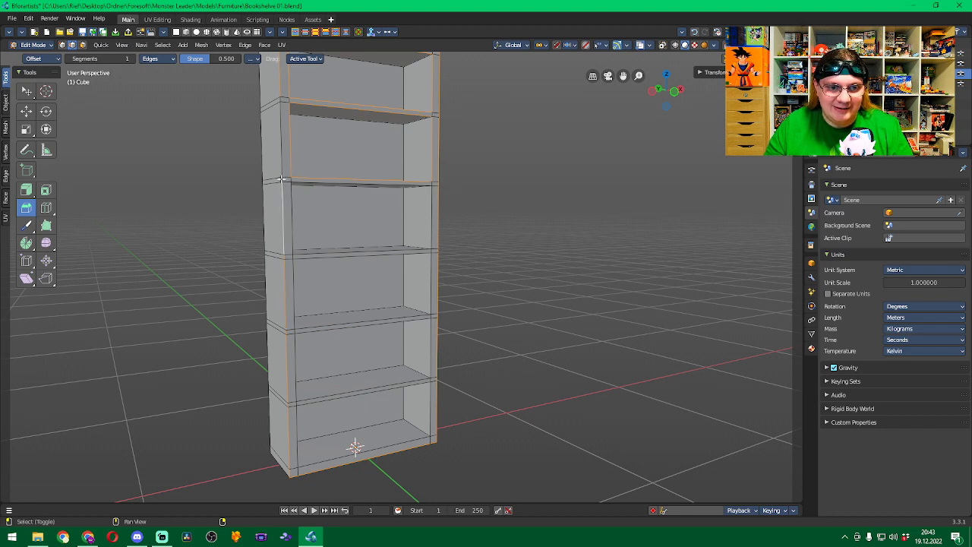
left_click(282, 179, "shift")
left_click(282, 167, "shift")
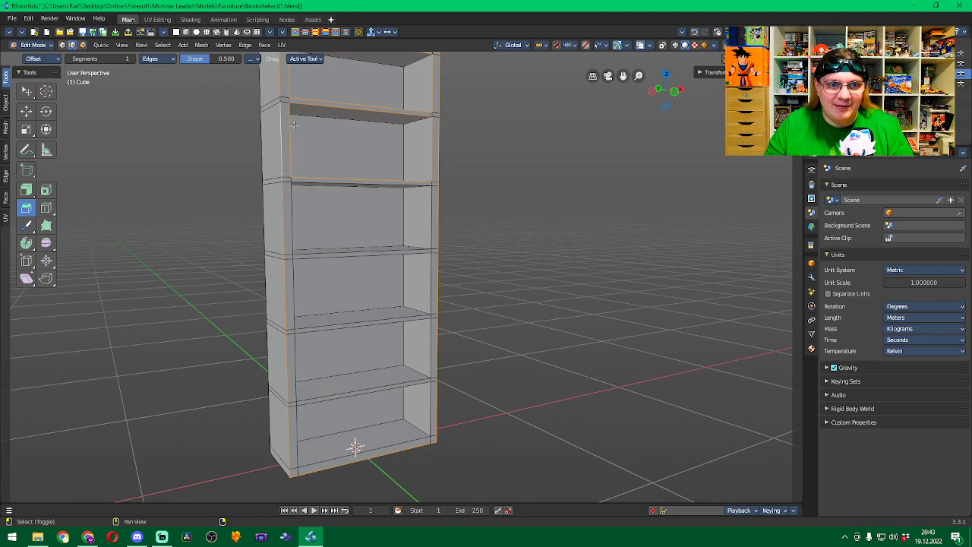
left_click(281, 99, "shift")
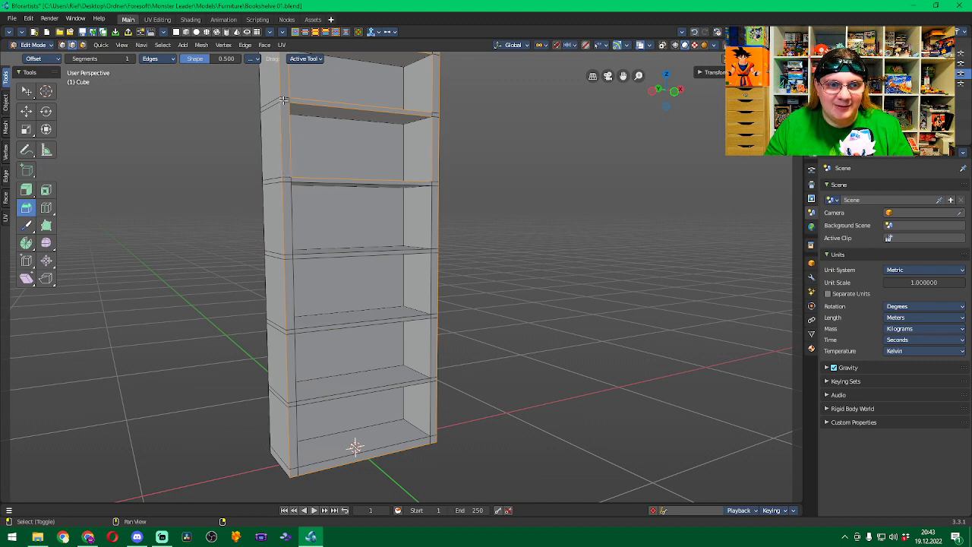
Add the second to fifth shelf front edges and the middle compartments' side edges.
left_click(340, 183, "shift")
left_click(431, 213, "shift")
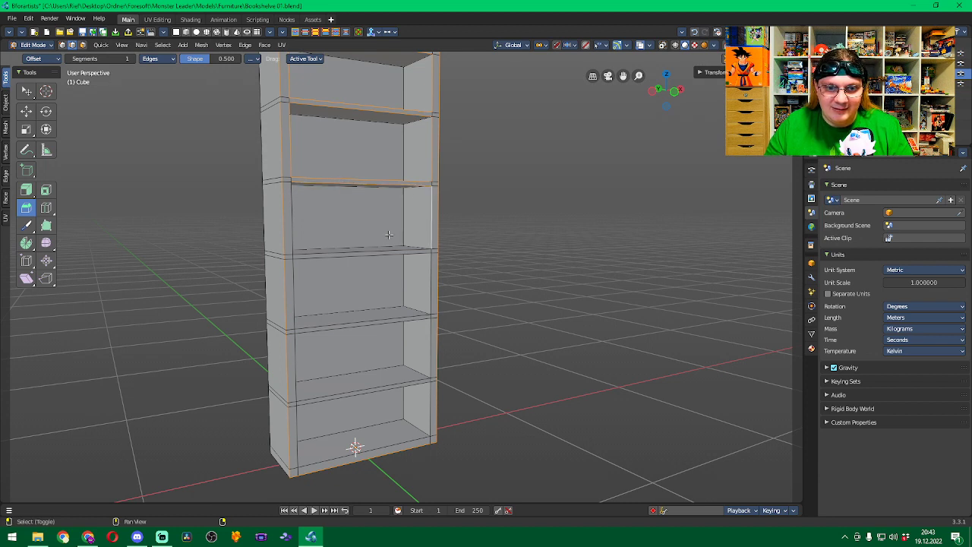
left_click(363, 252, "shift")
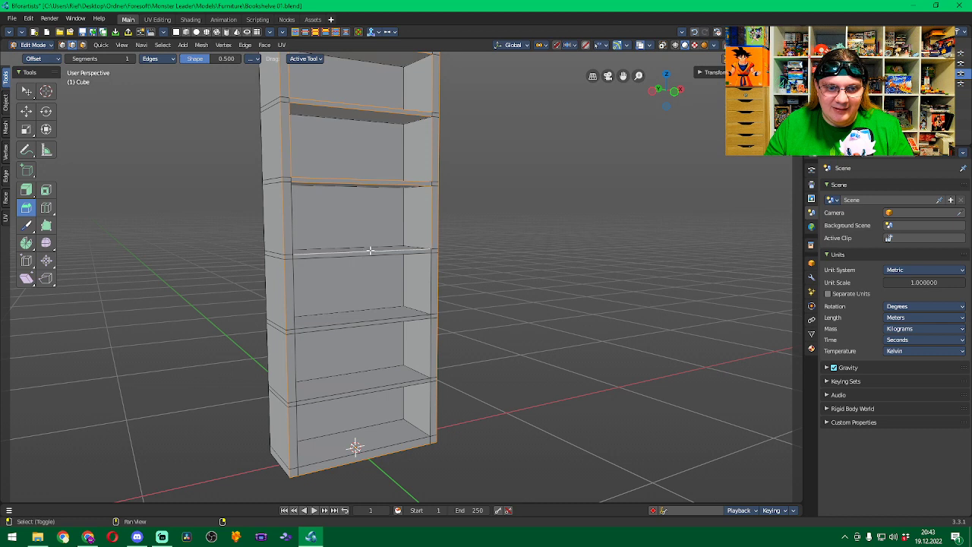
left_click(291, 225, "shift")
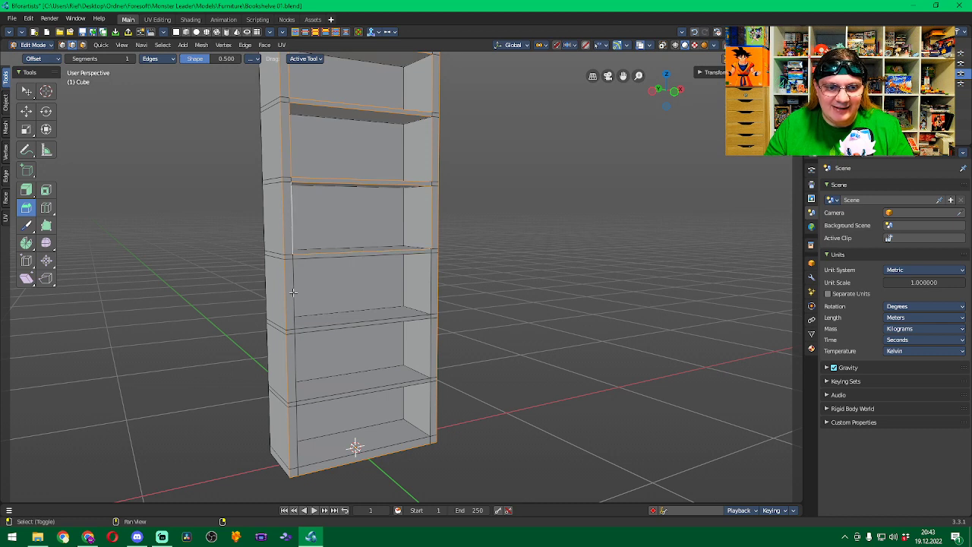
left_click(292, 291, "shift")
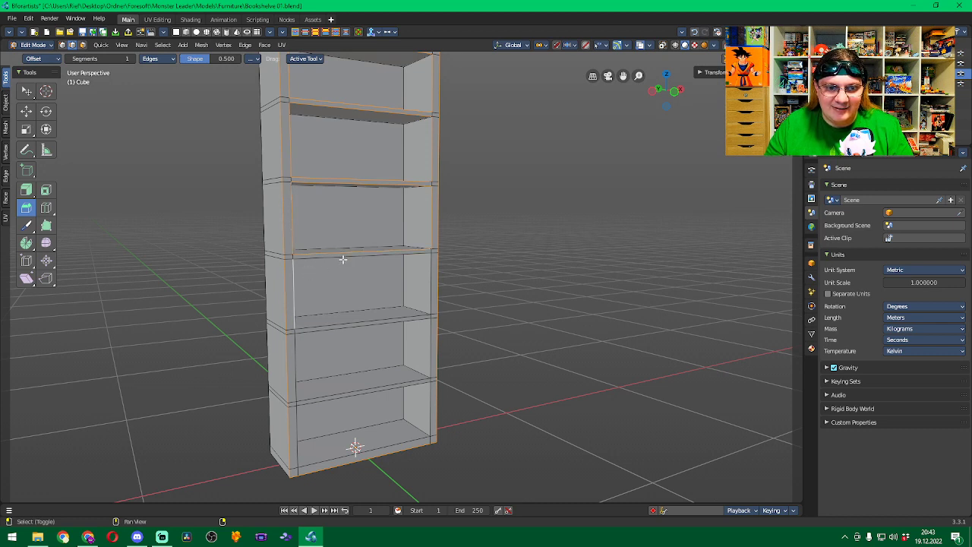
left_click(343, 257, "shift")
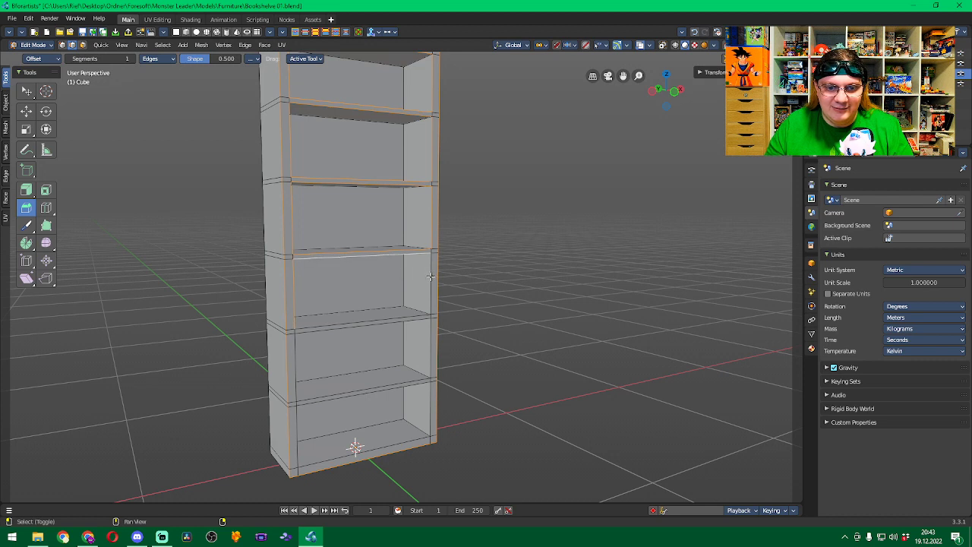
left_click(431, 277, "shift")
left_click(377, 318, "shift")
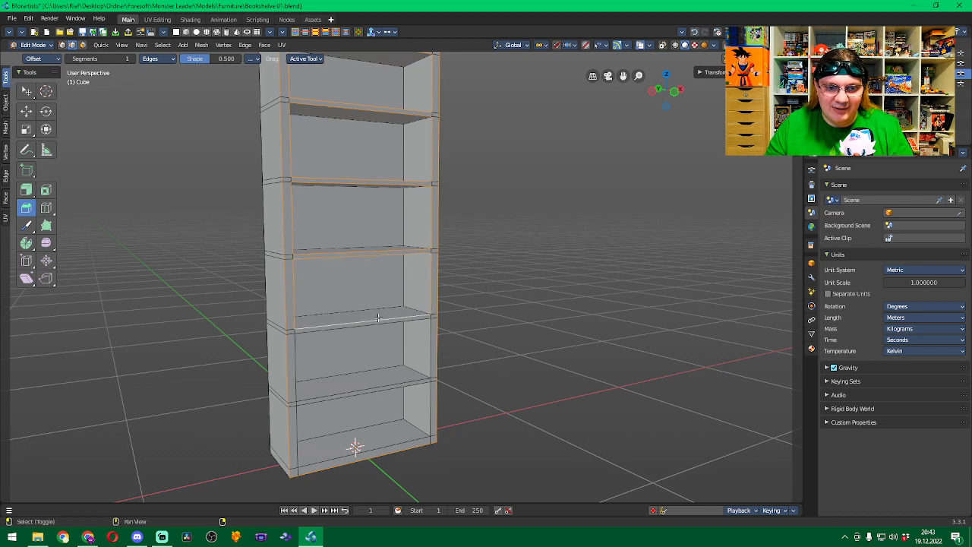
Add the lowest shelves' front edges, bottom compartment's left edge, base front and lower right edge.
left_click(383, 325, "shift")
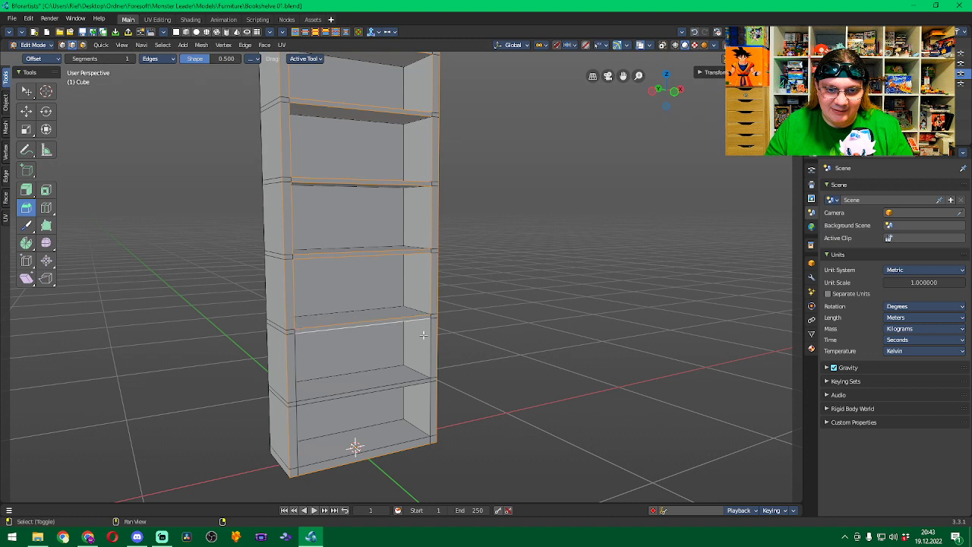
left_click(430, 335, "shift")
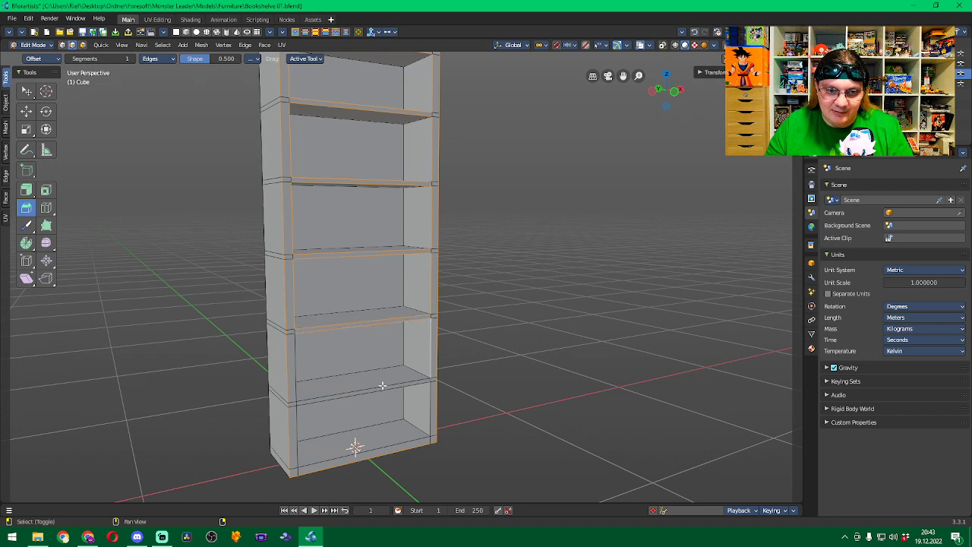
left_click(382, 386, "shift")
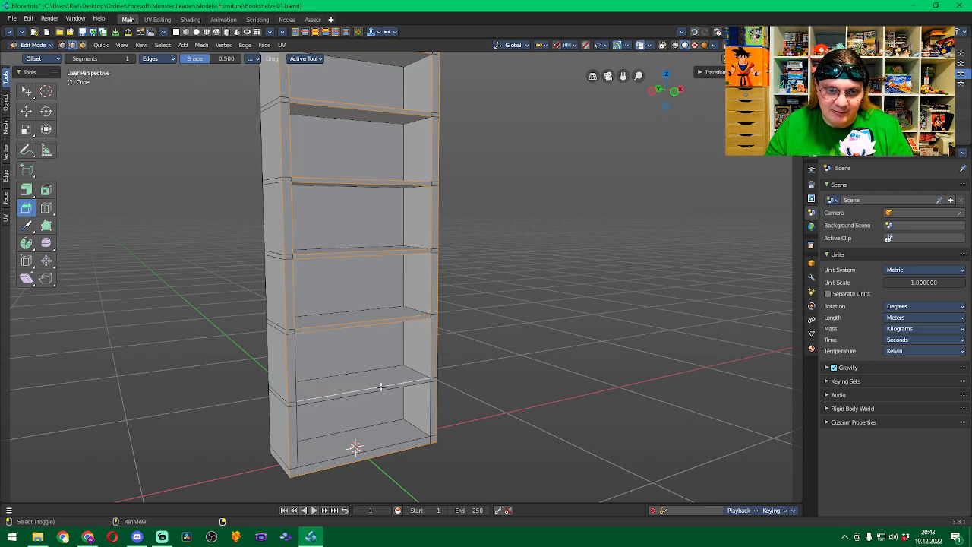
left_click(295, 365, "shift")
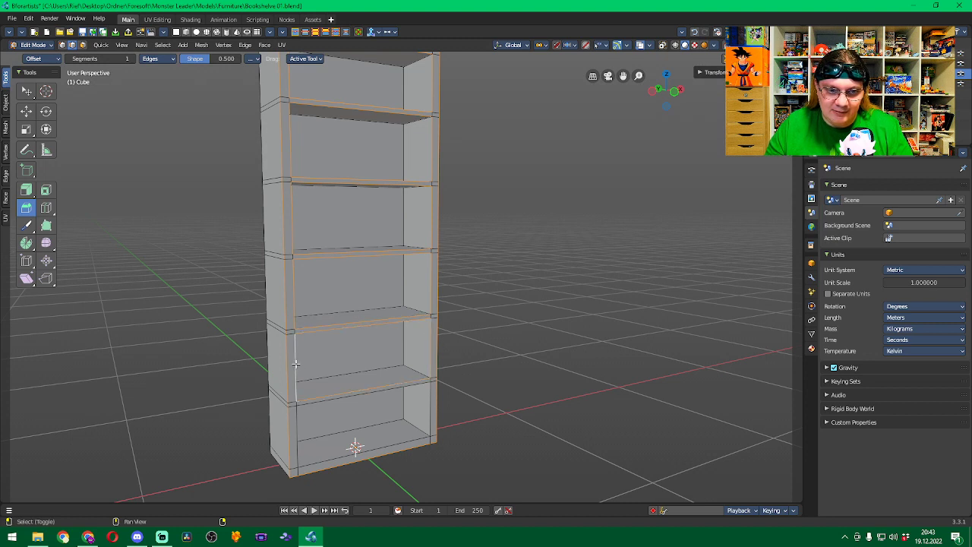
left_click(304, 403, "shift")
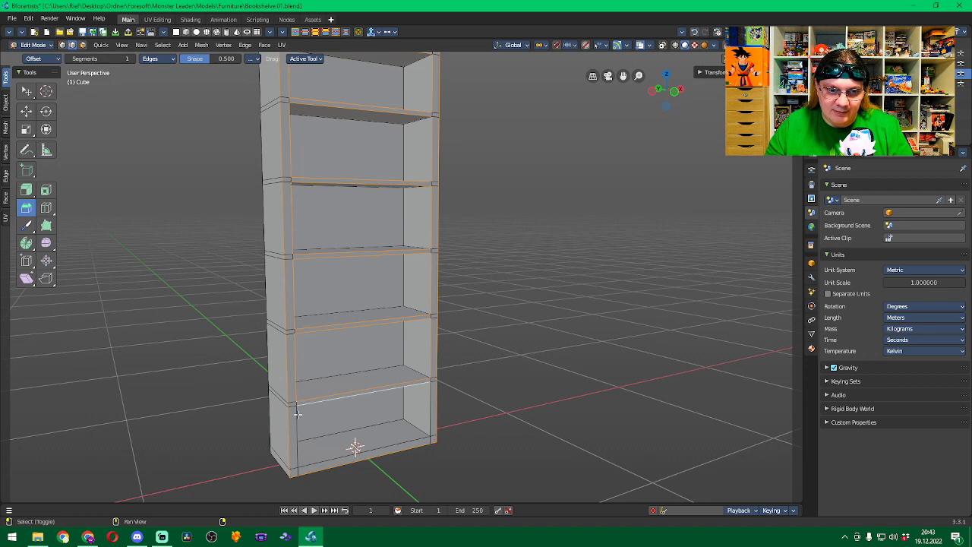
left_click(336, 460, "shift")
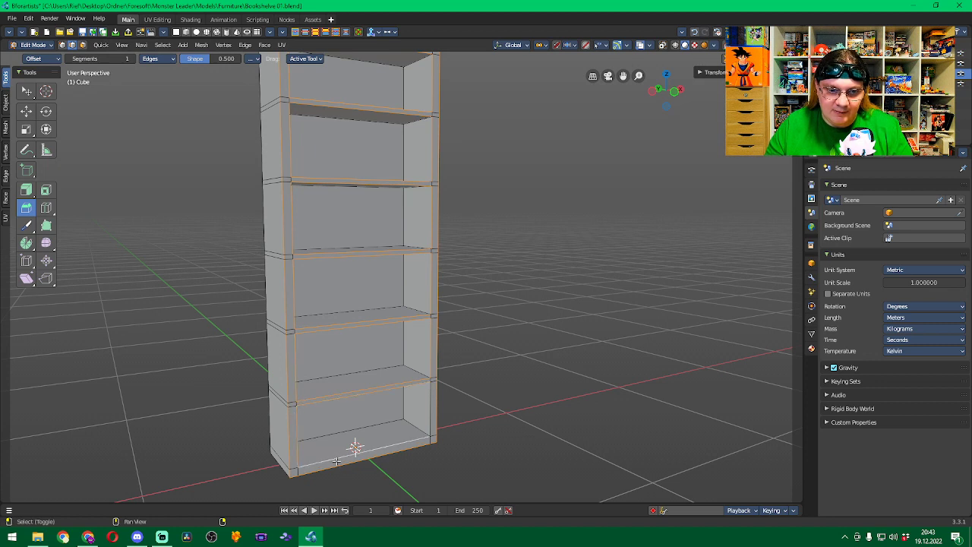
left_click(431, 410, "shift")
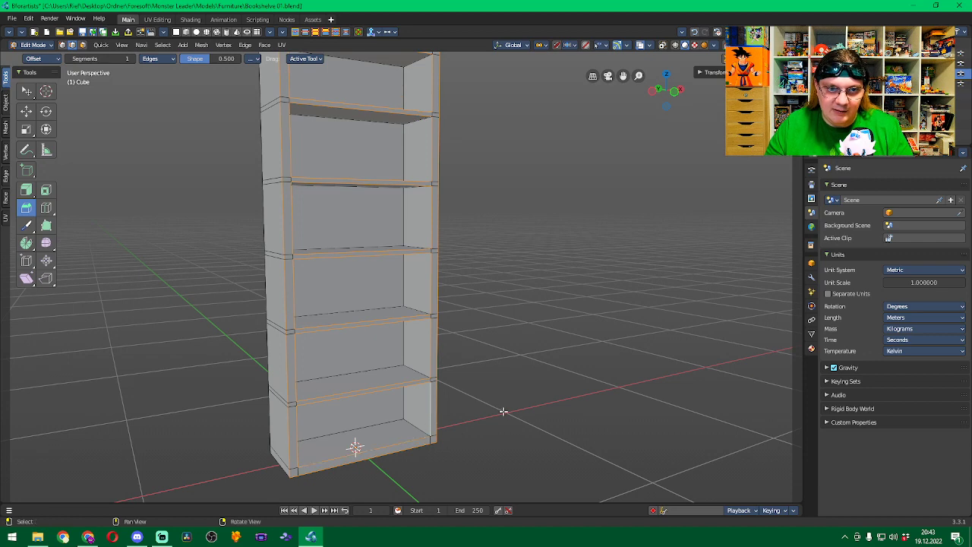
Face the column frontally and select its bottom edges.
middle_click_drag(506, 322, 470, 350, "shift")
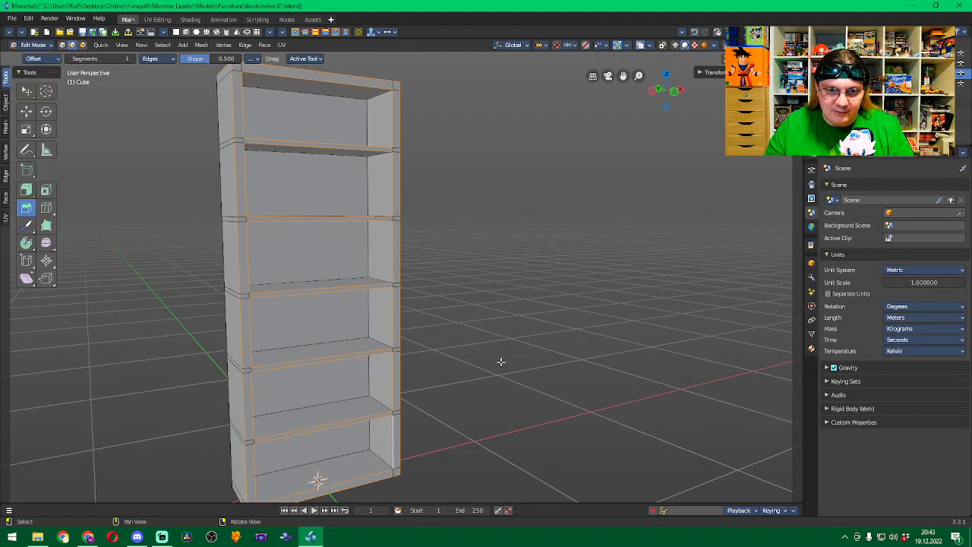
middle_click_drag(551, 360, 476, 356)
scroll(477, 363, "down", 1)
left_click(345, 472, "shift")
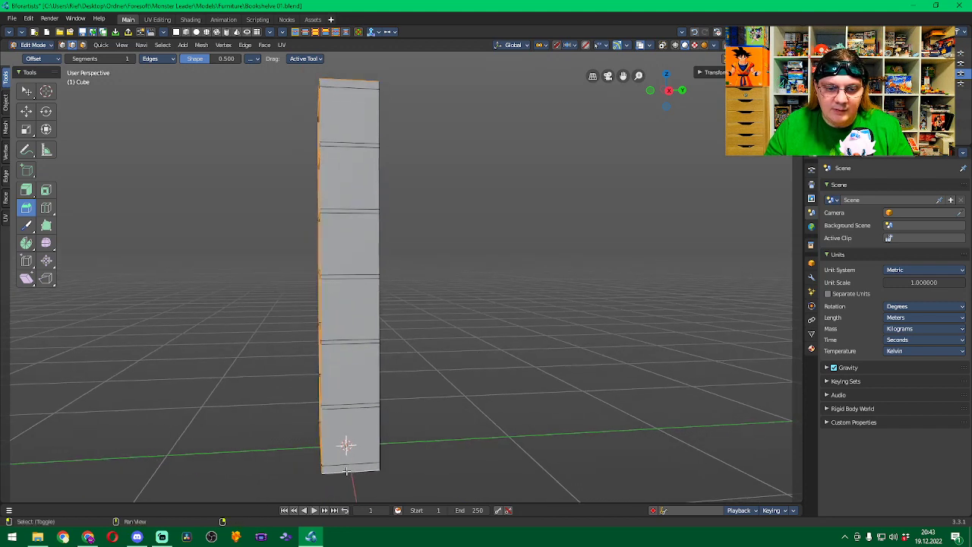
left_click(380, 466, "shift")
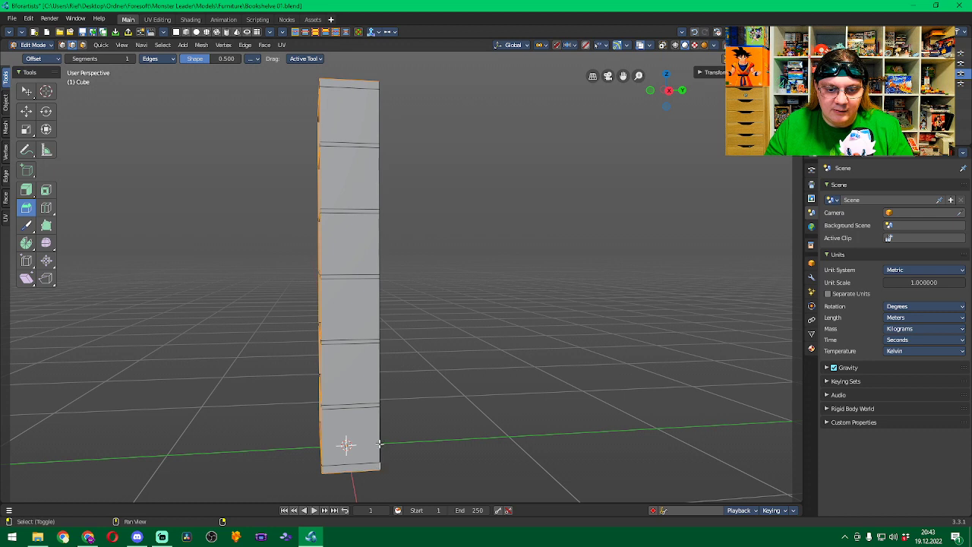
Add each right-side edge segment of the stacked compartments, bottom to top.
left_click(380, 440, "shift")
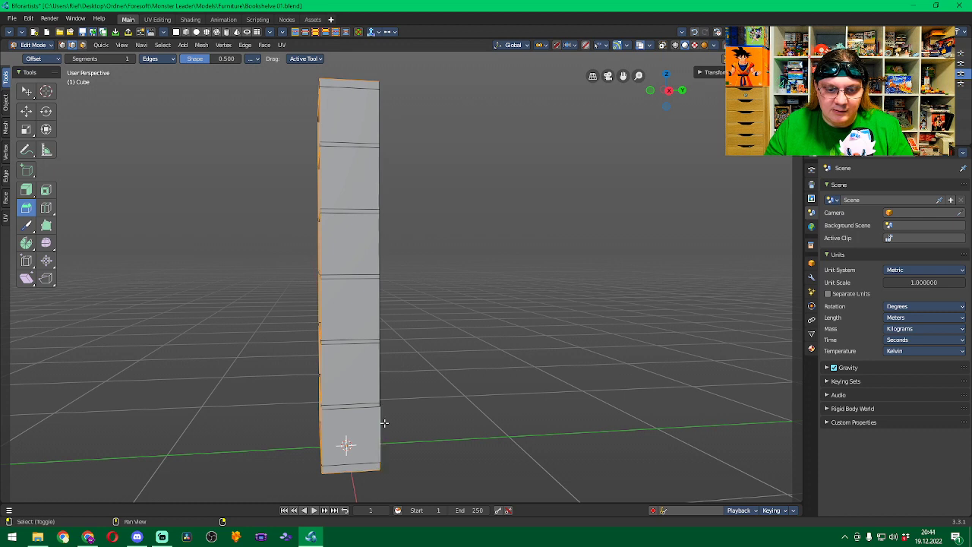
left_click(381, 383, "shift")
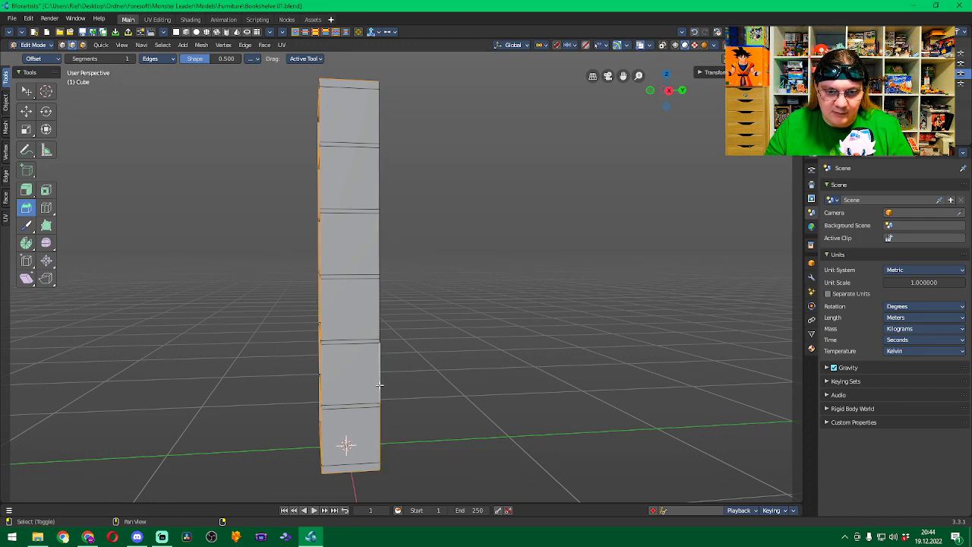
left_click(380, 327, "shift")
left_click(379, 275, "shift")
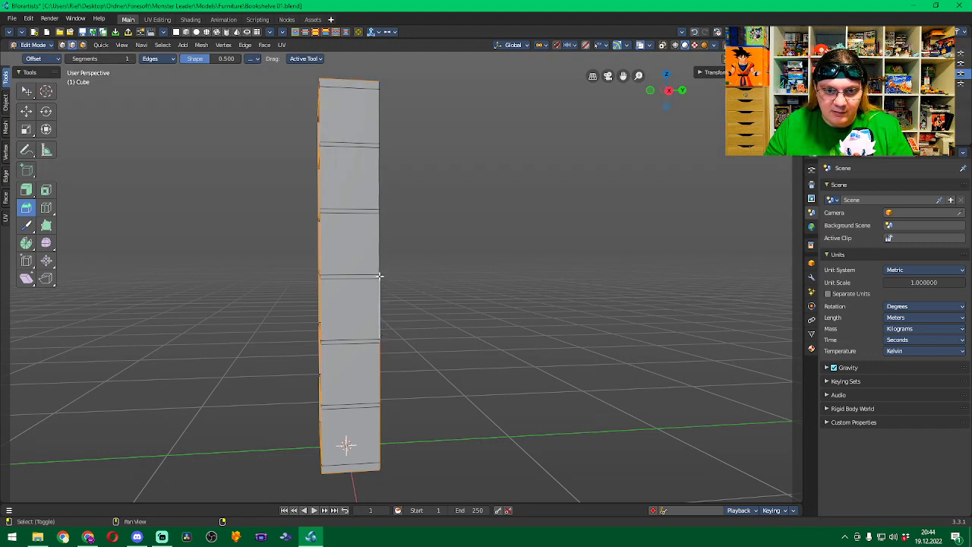
left_click(379, 259, "shift")
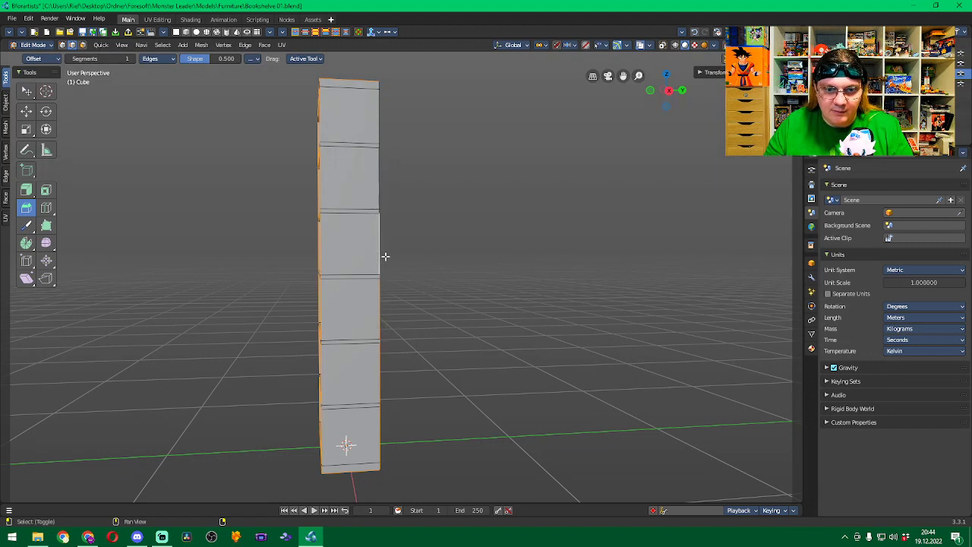
left_click(380, 190, "shift")
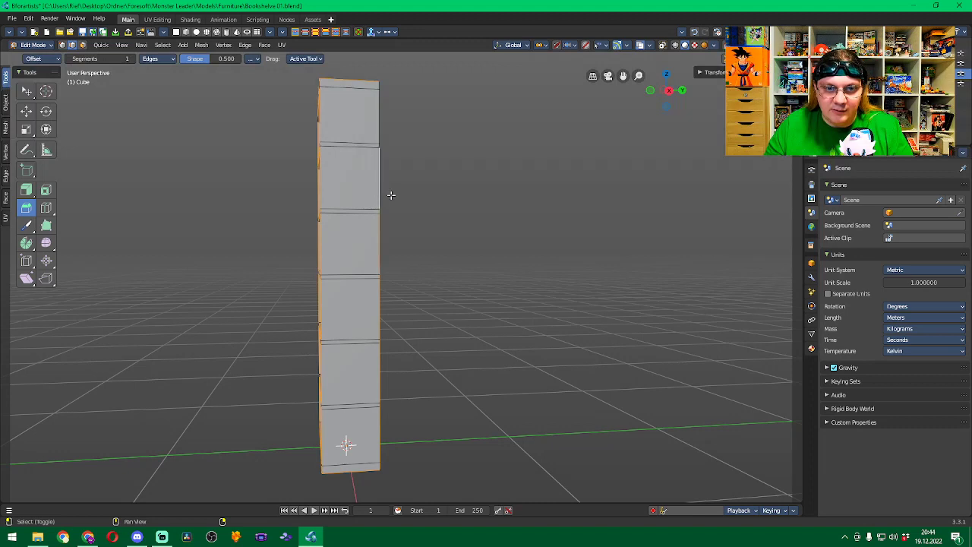
left_click(378, 144, "shift")
left_click(380, 132, "shift")
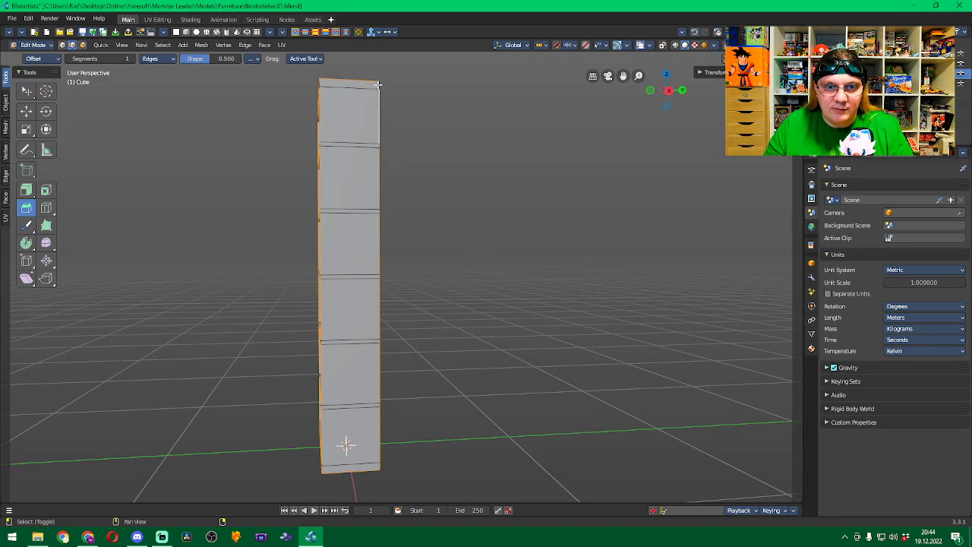
Add the column's bottom front edge to the selection, viewed from the right side.
middle_click_drag(527, 174, 423, 166)
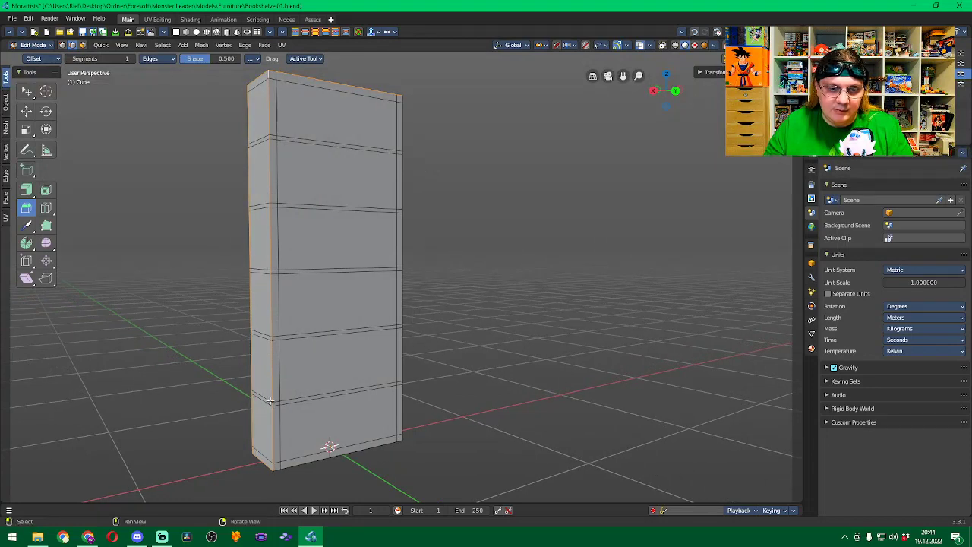
left_click(296, 464, "shift")
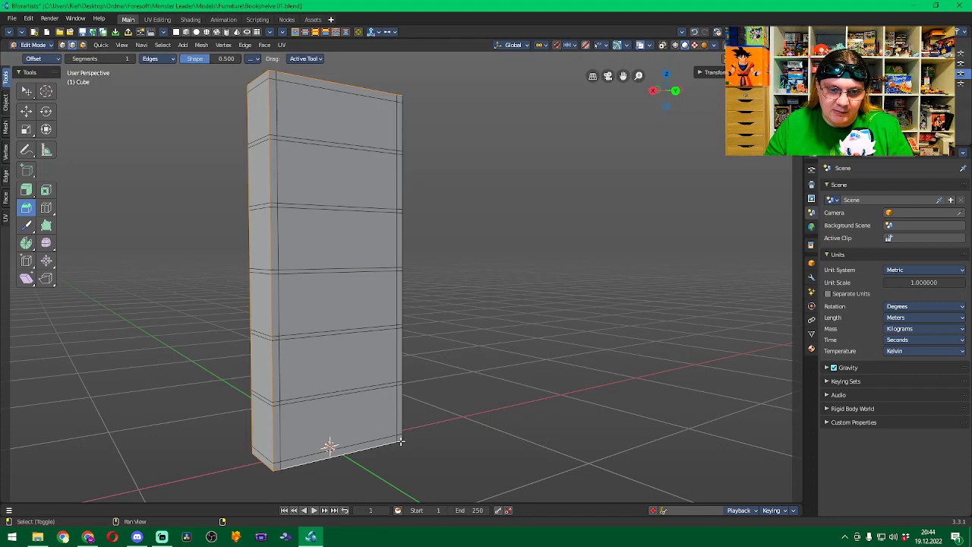
middle_click_drag(527, 358, 403, 351)
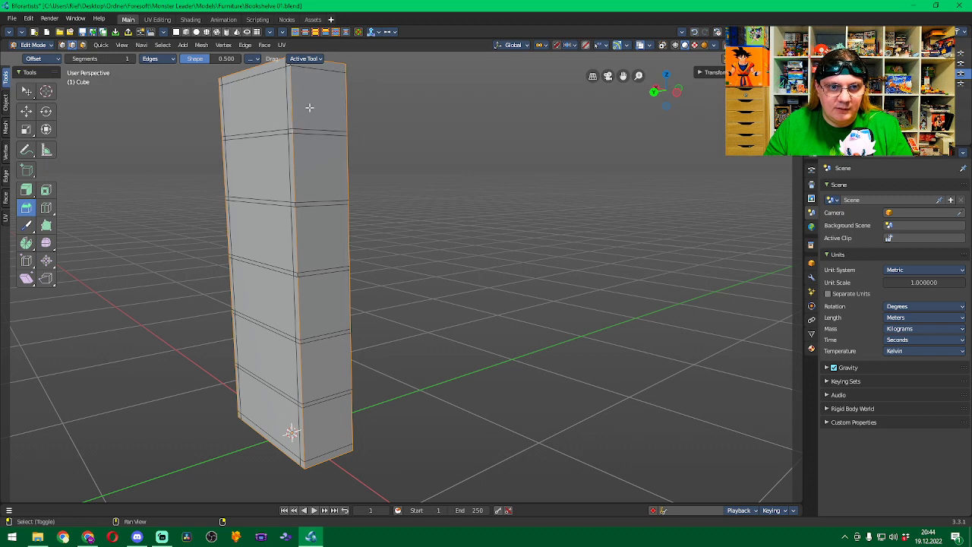
middle_click_drag(316, 83, 291, 80)
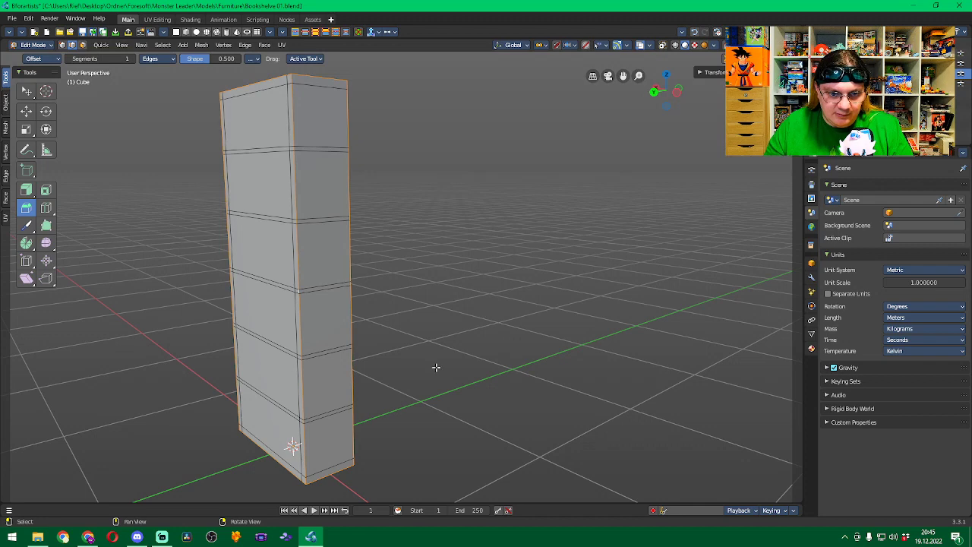
middle_click_drag(520, 347, 412, 289)
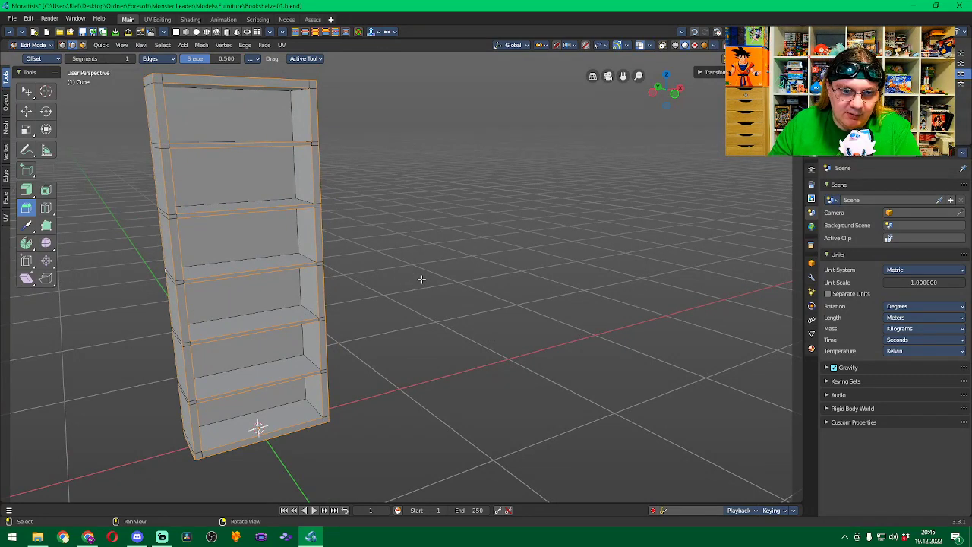
Bevel the selected edges with Ctrl+B, then cancel and undo the oversized bevel.
key("ctrl+b")
left_click(439, 279)
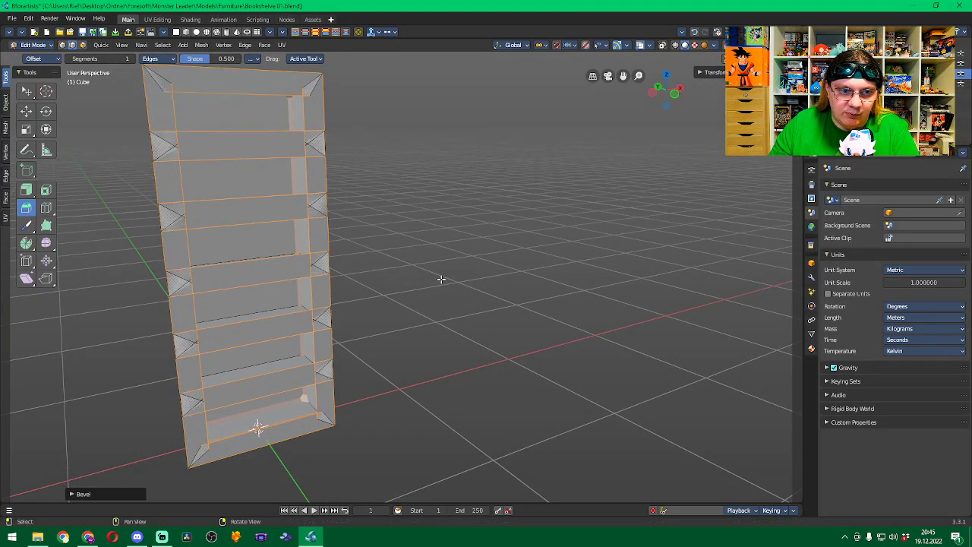
left_click(72, 494)
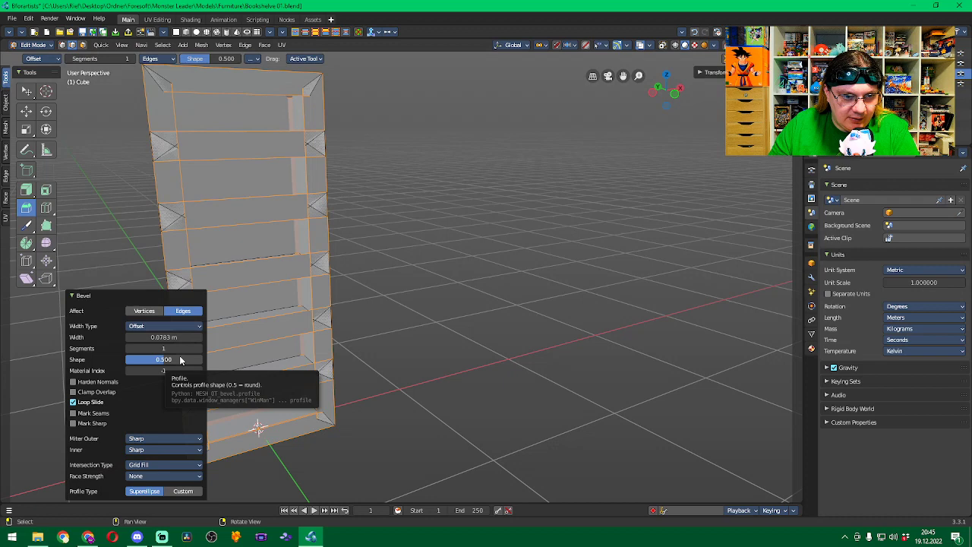
key("ctrl+b")
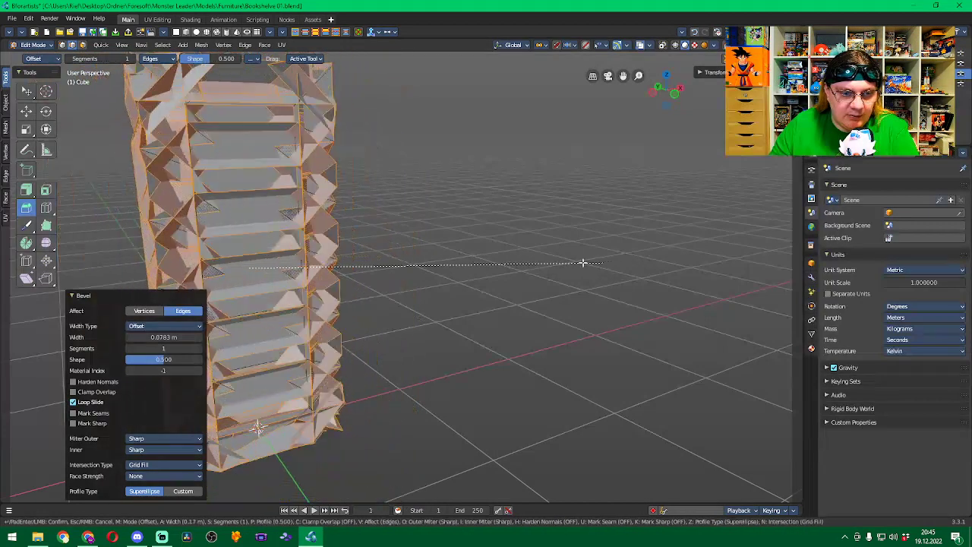
key("Escape")
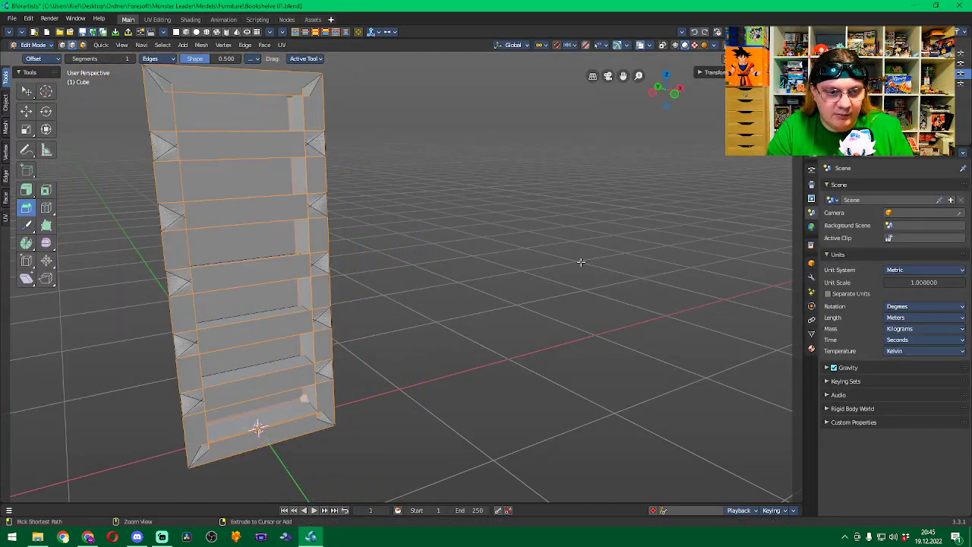
key("ctrl+z")
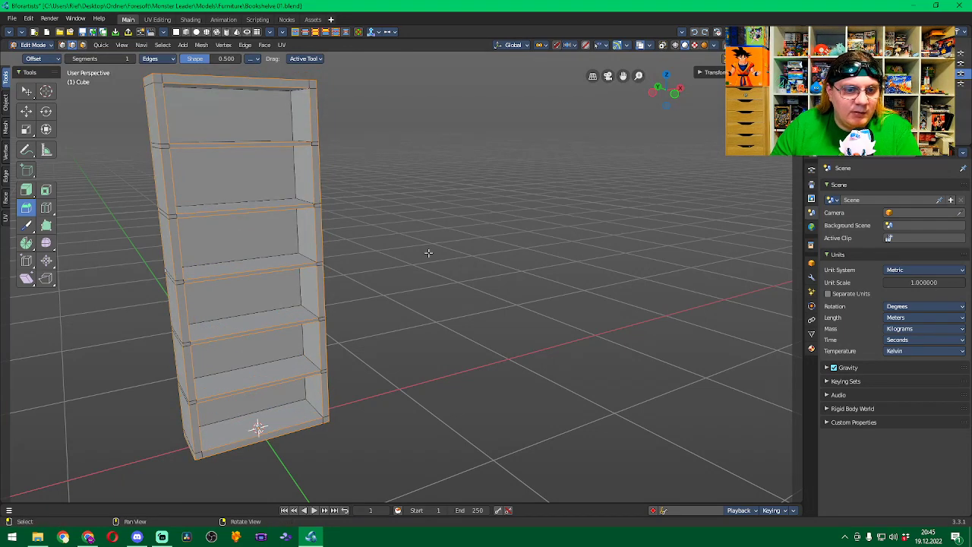
Bevel the edges again and set the bevel Width to 0.002 m.
key("ctrl+b")
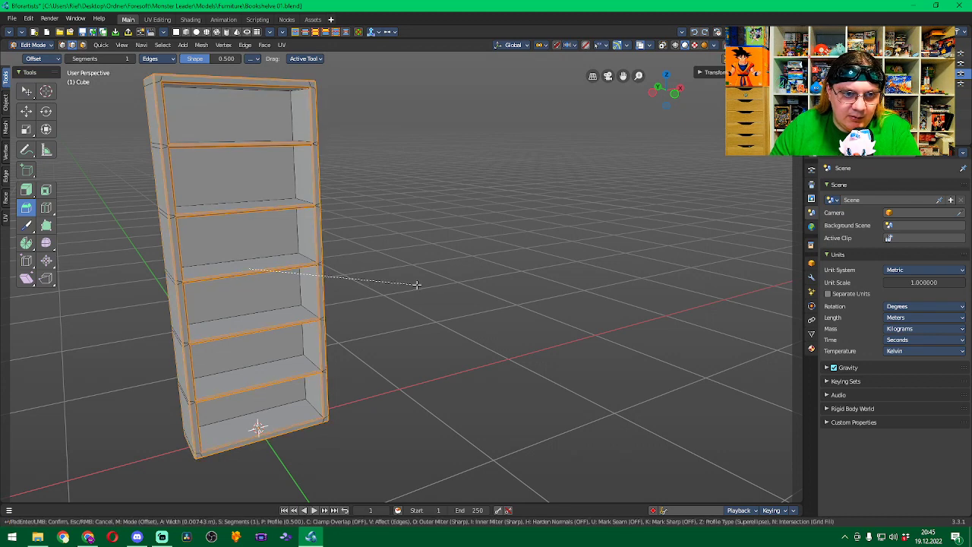
left_click(417, 284)
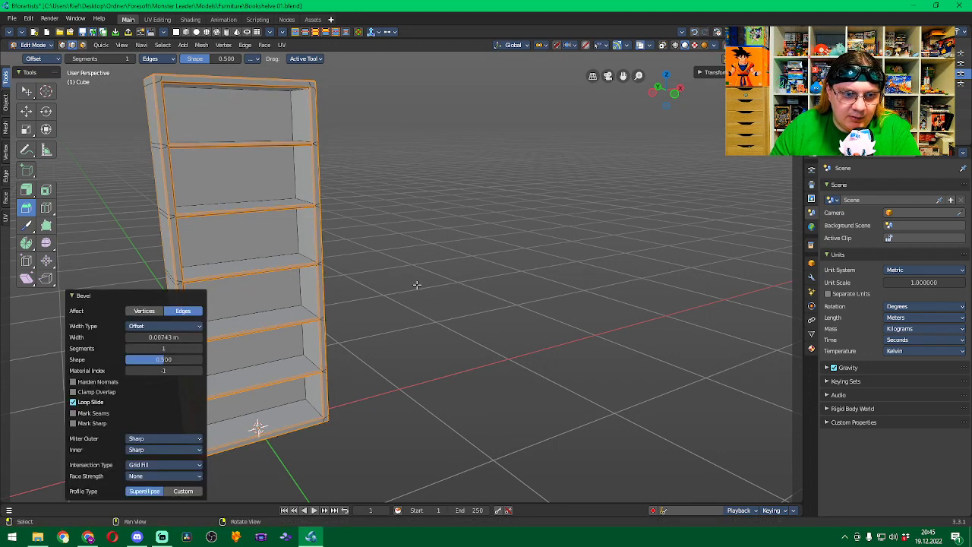
left_click(172, 337)
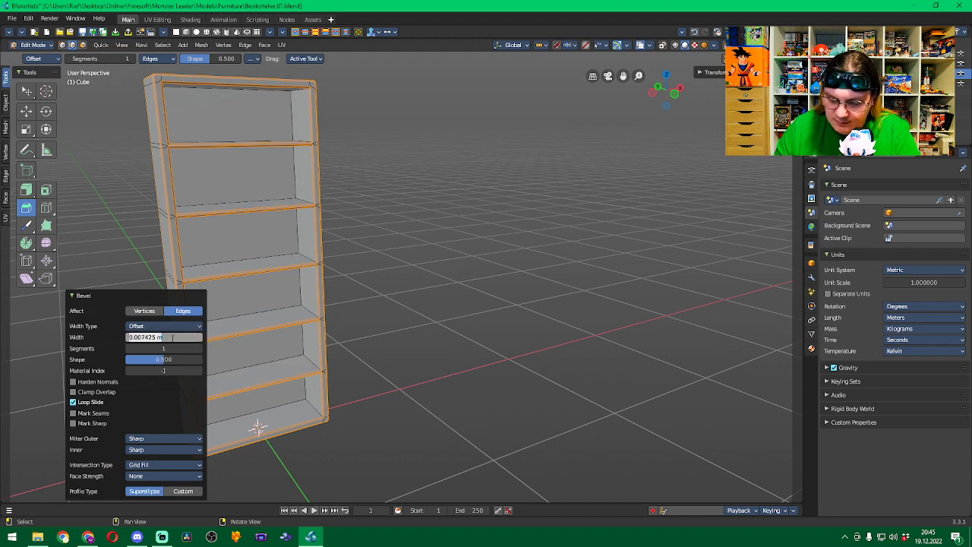
type("0.0")
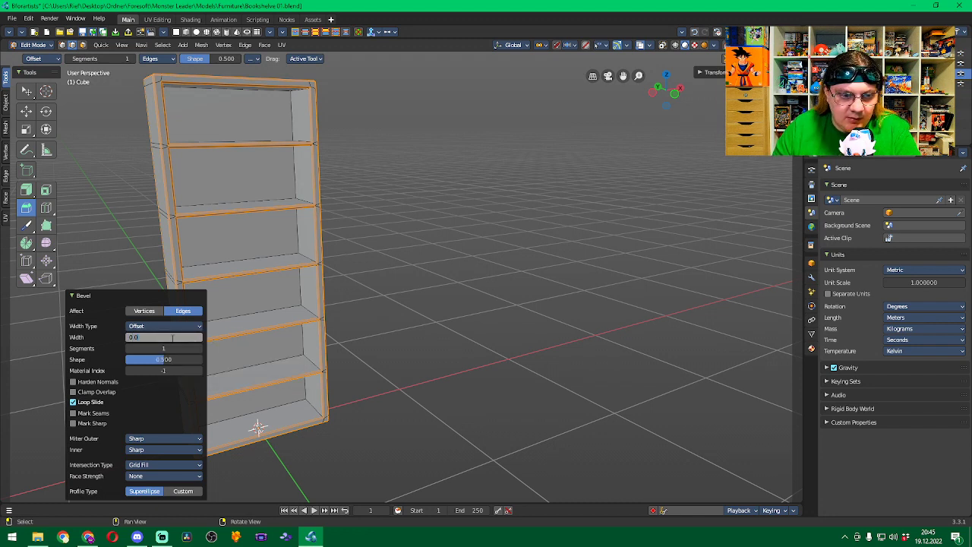
type("02")
key("Return")
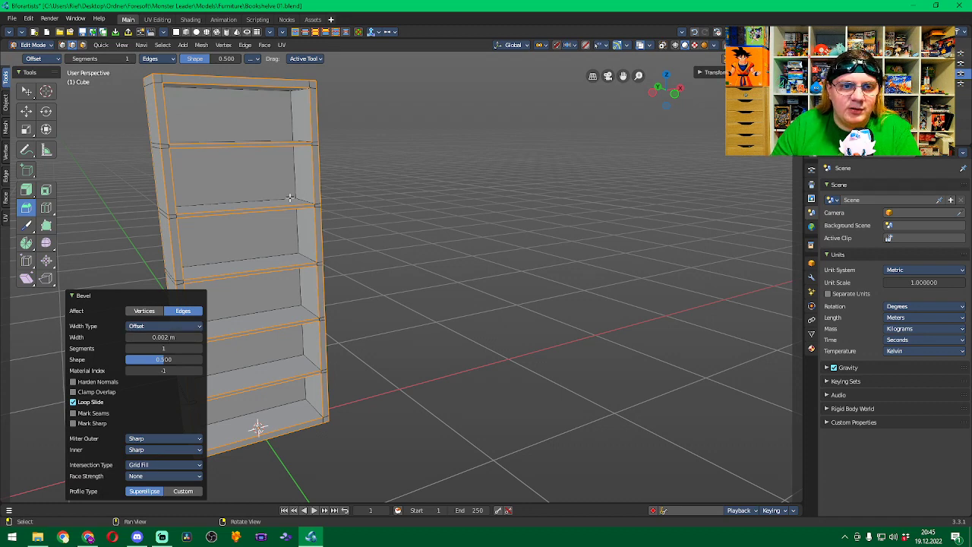
Zoom in on a shelf edge, clear the selection and orbit to inspect the thin bevels.
scroll(254, 157, "up", 5)
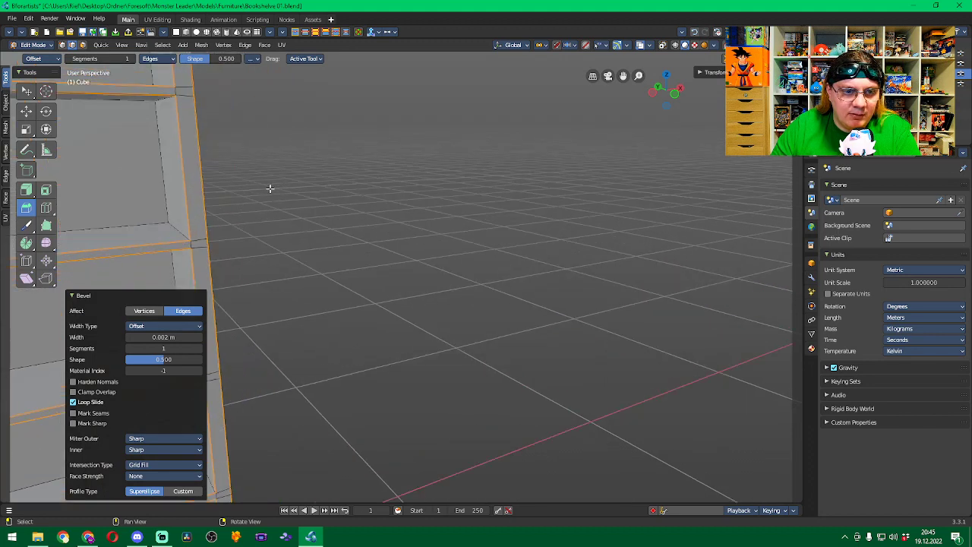
middle_click_drag(268, 187, 223, 186)
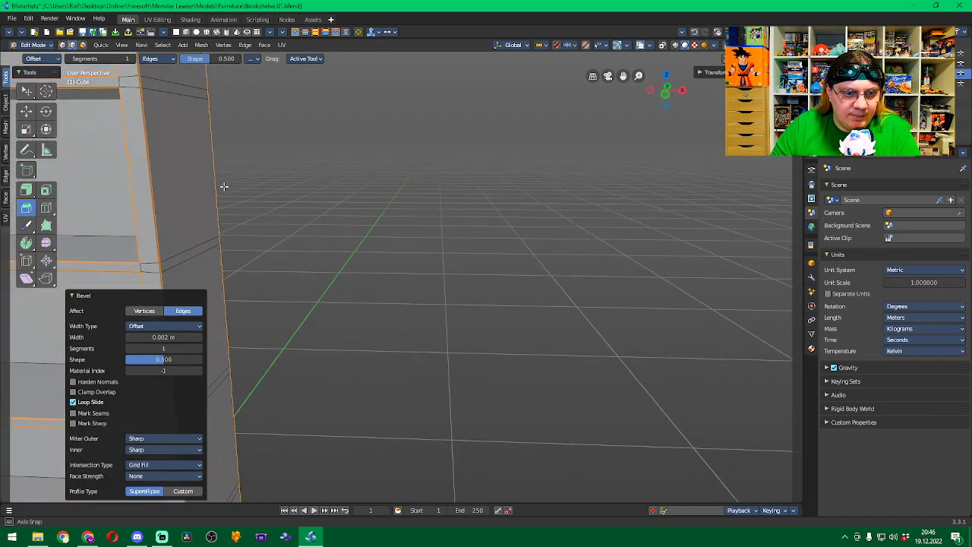
middle_click_drag(224, 186, 224, 186)
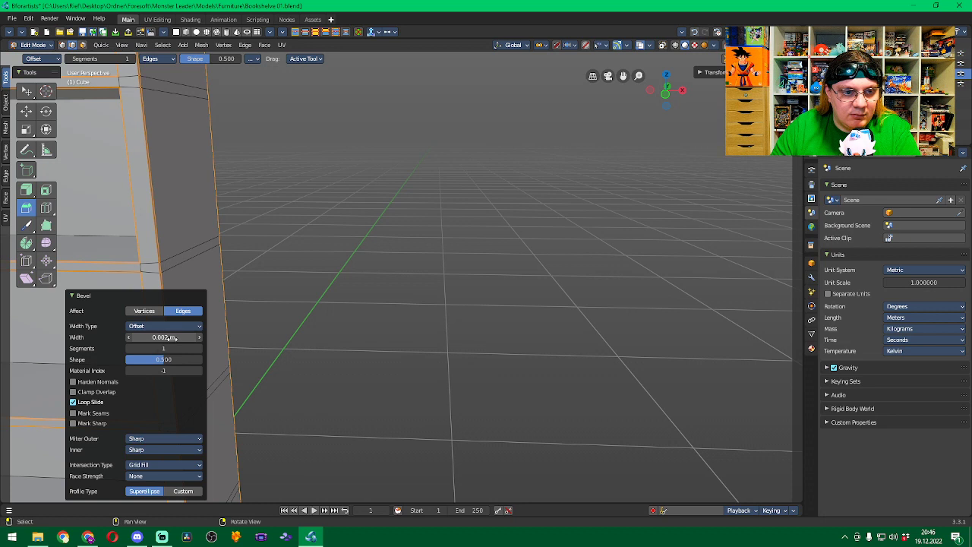
left_click(354, 270)
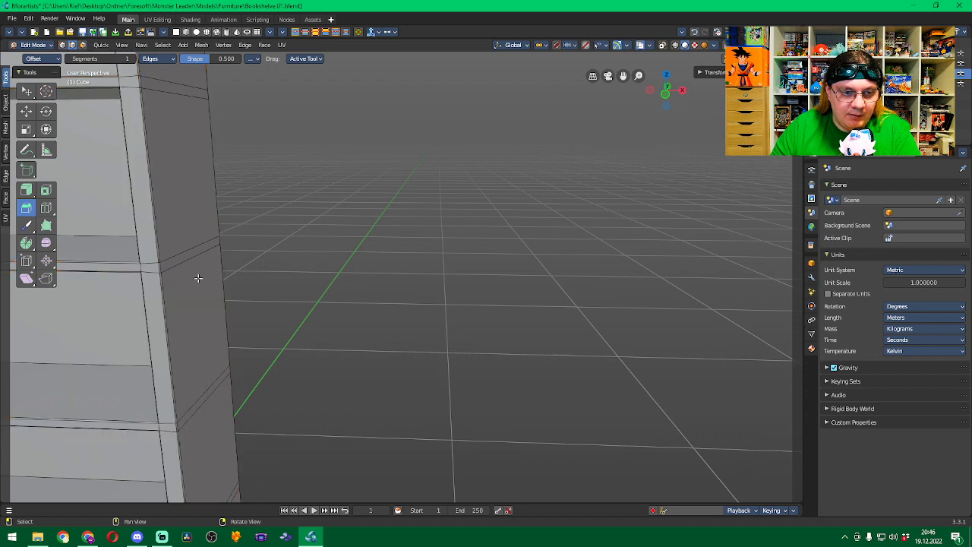
middle_click_drag(296, 279, 579, 228)
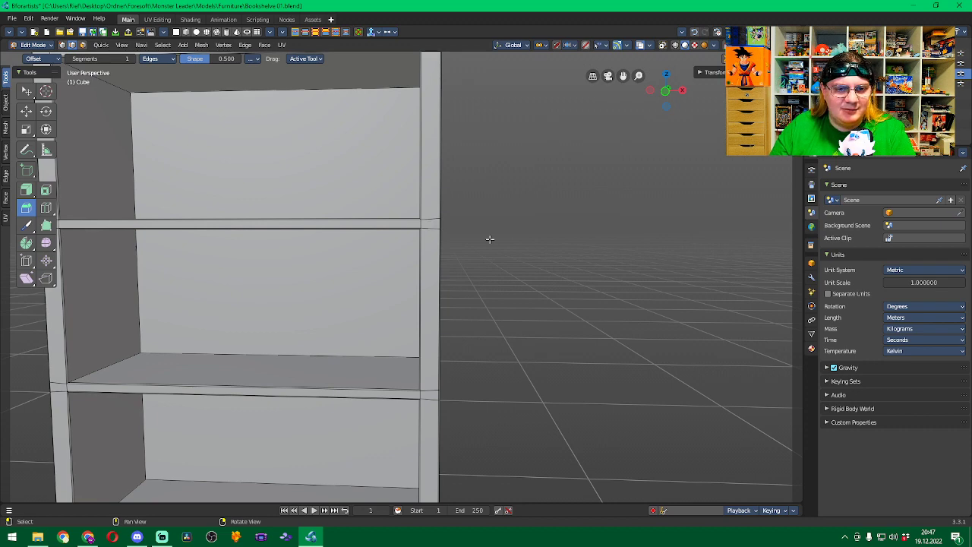
middle_click_drag(486, 236, 569, 248)
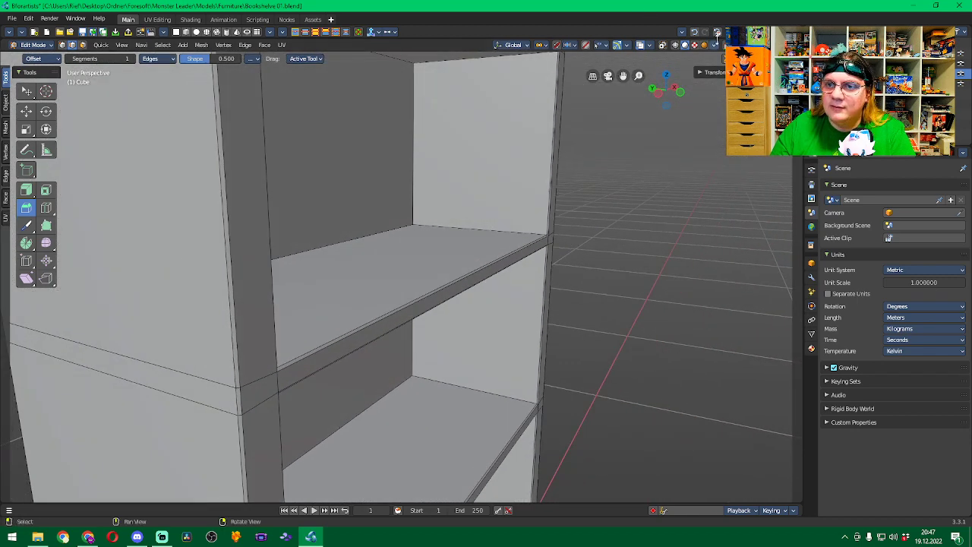
key("KP_1")
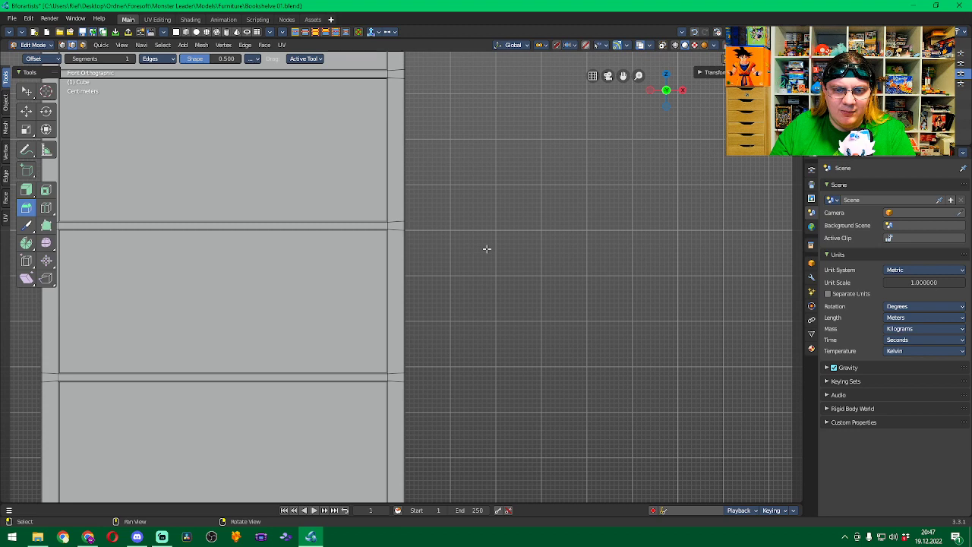
middle_click_drag(538, 250, 491, 260)
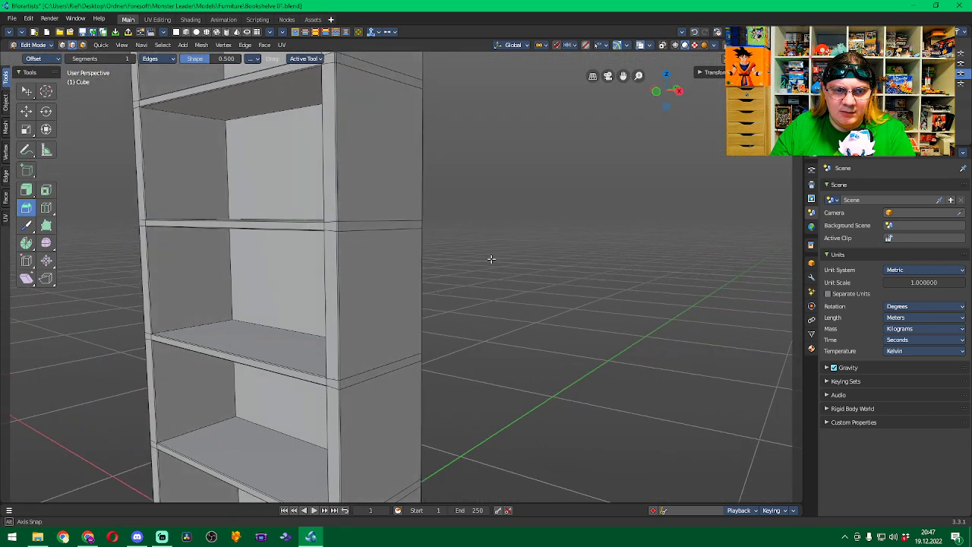
scroll(527, 258, "up", 5)
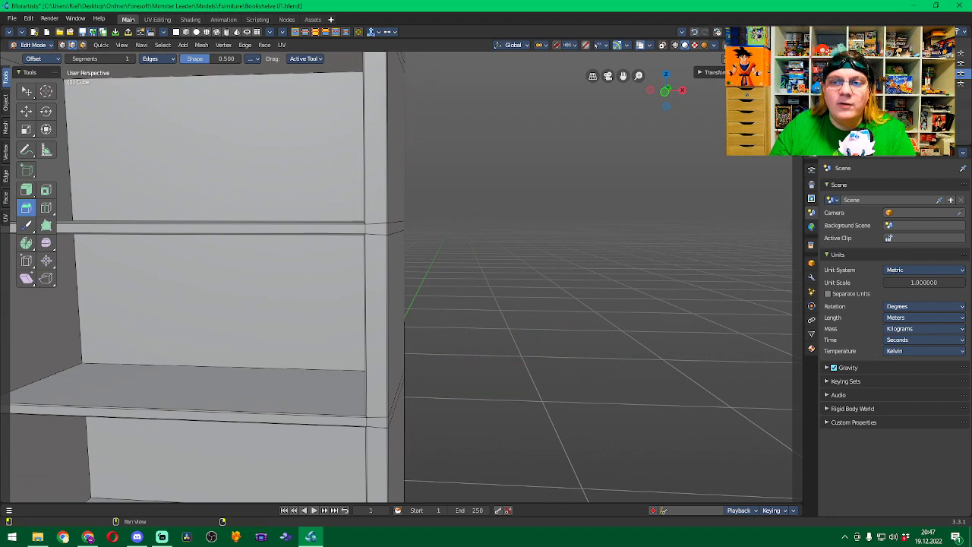
key("KP_1")
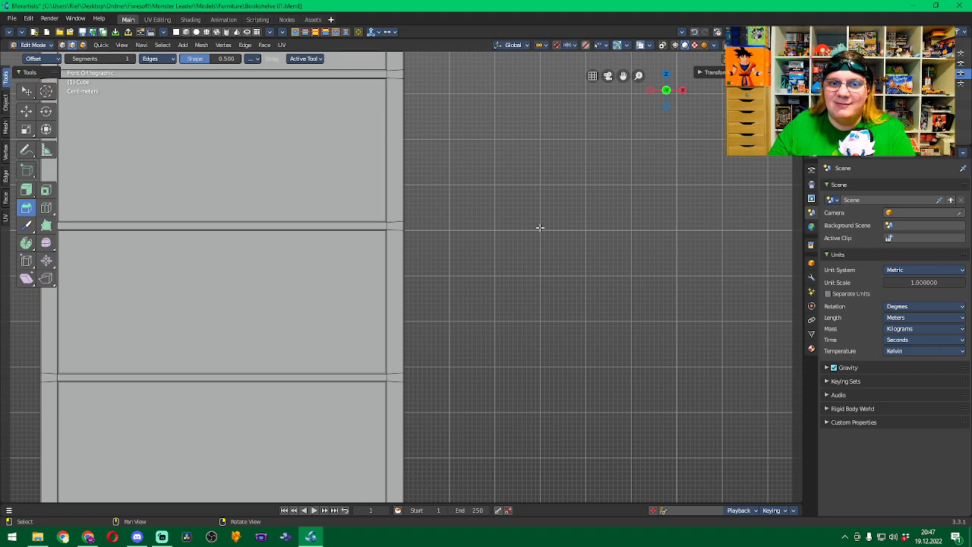
scroll(520, 250, "down", 5)
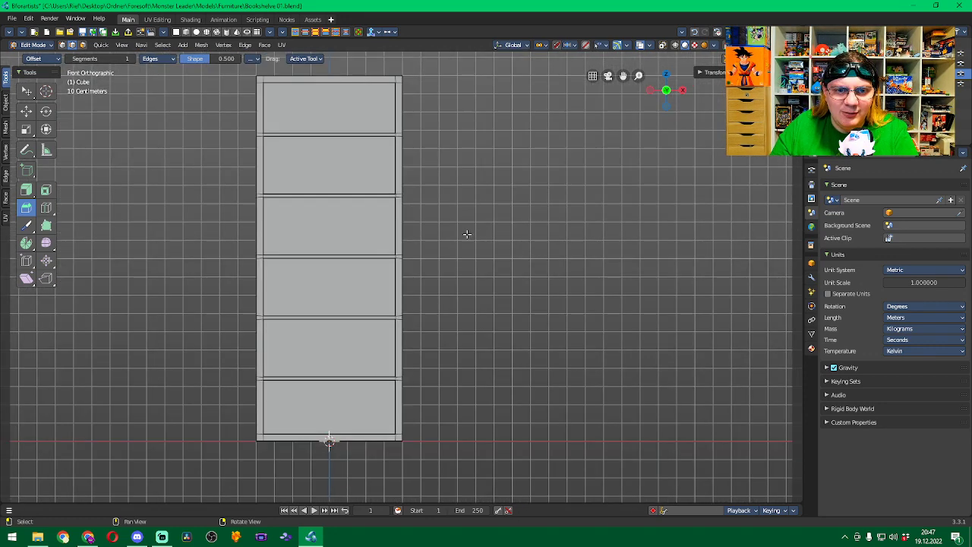
Recentre the bookshelf and save it over Bookshelve 01.blend.
middle_click_drag(466, 234, 572, 241, "shift")
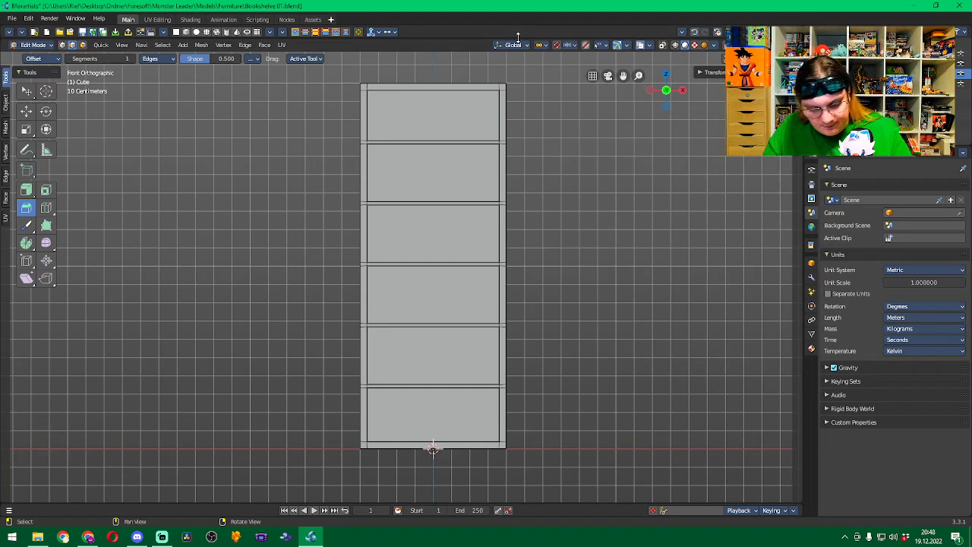
key("ctrl+s")
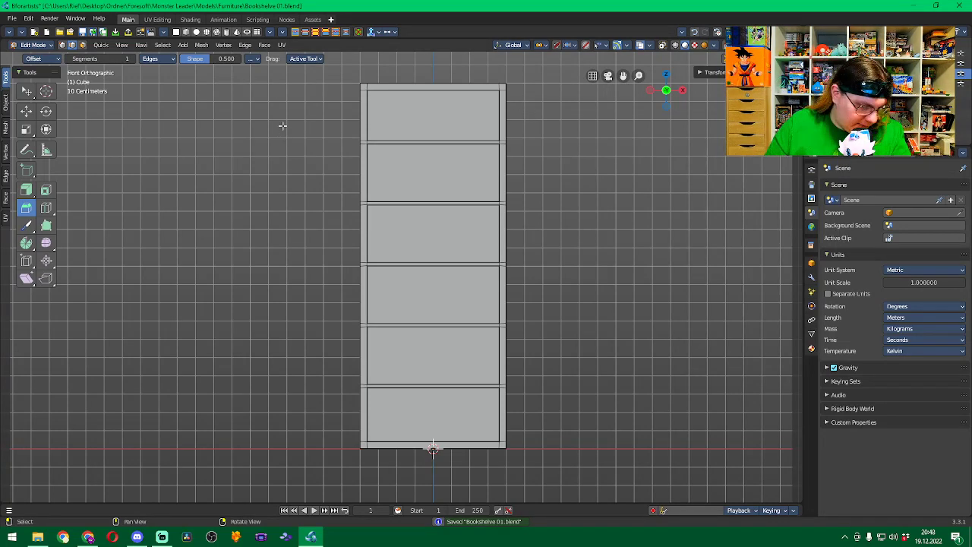
Merge all bookshelf vertices by 0.0001 m distance and save 'Bookshelve 01.blend' again.
key("a")
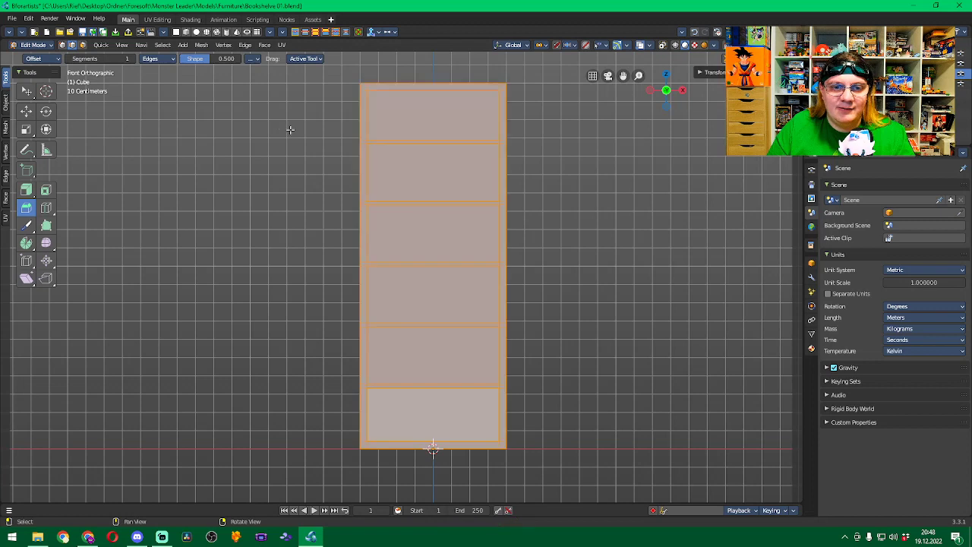
left_click(203, 45)
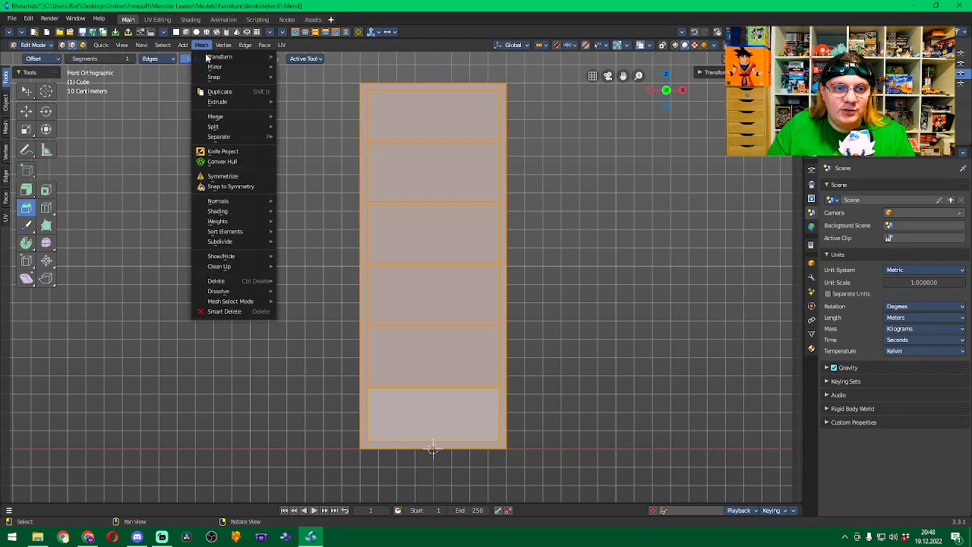
mouse_move(241, 120)
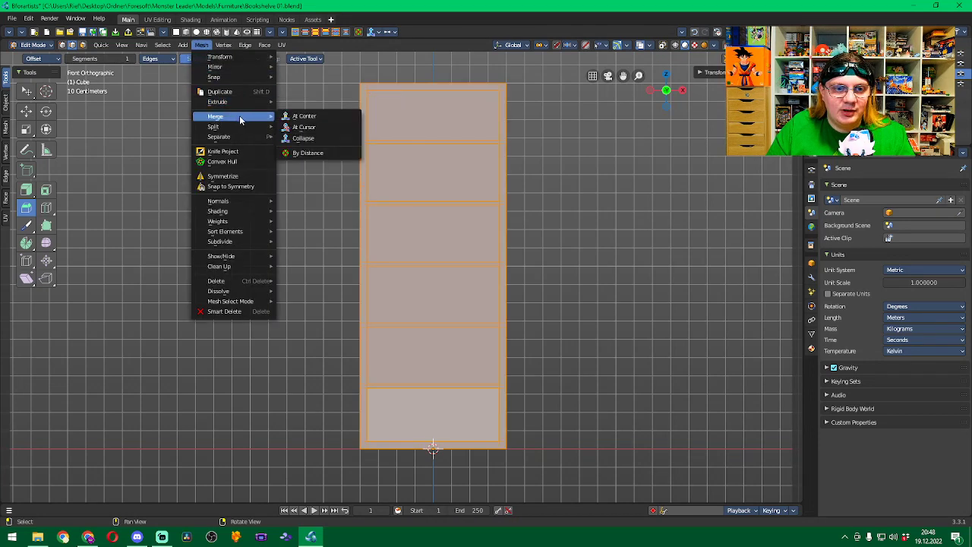
left_click(303, 153)
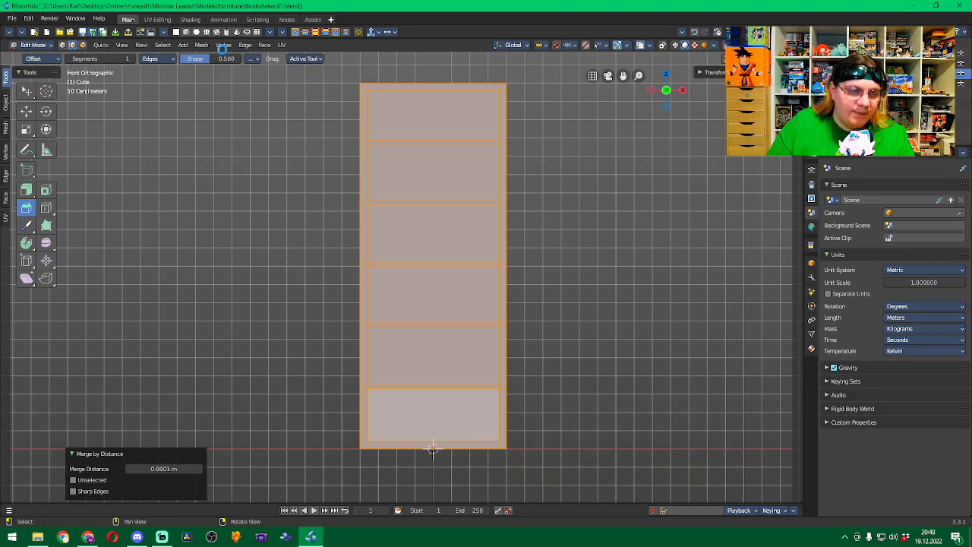
key("ctrl+s")
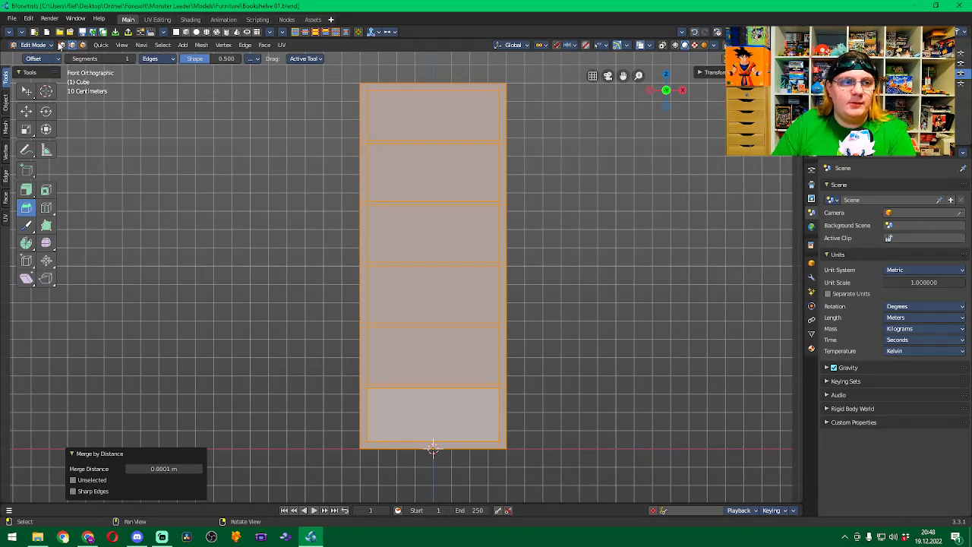
Start a new General file, add a default 2 m cube, and frame it in the view.
left_click(12, 18)
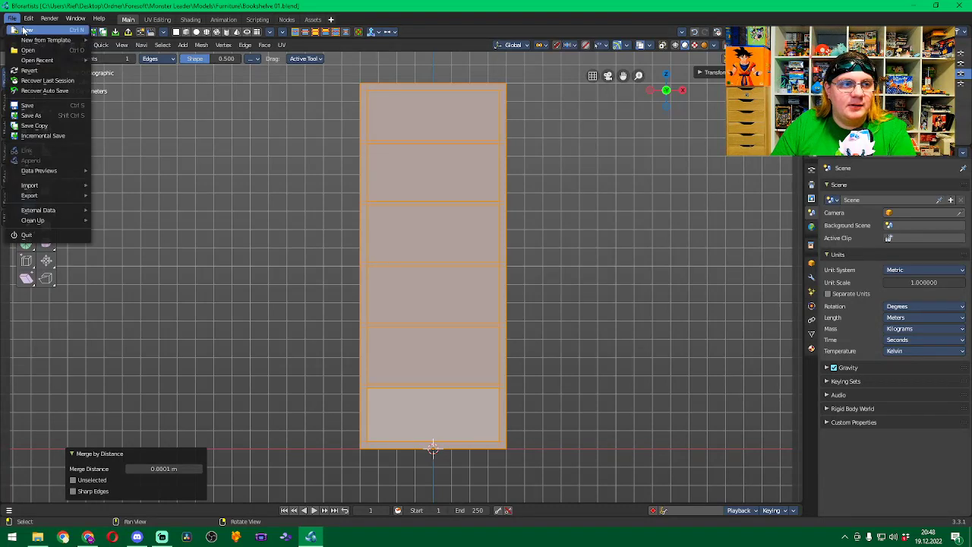
left_click(25, 30)
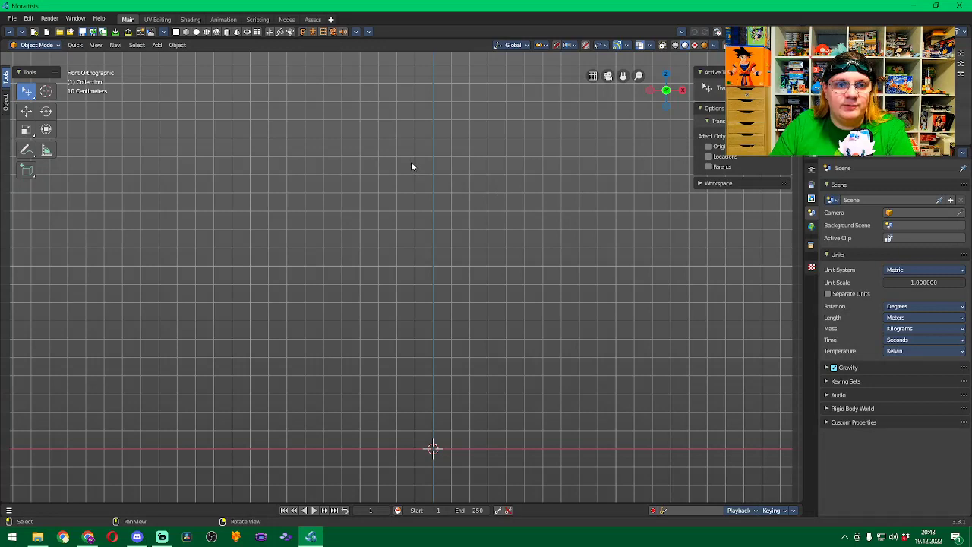
left_click(186, 32)
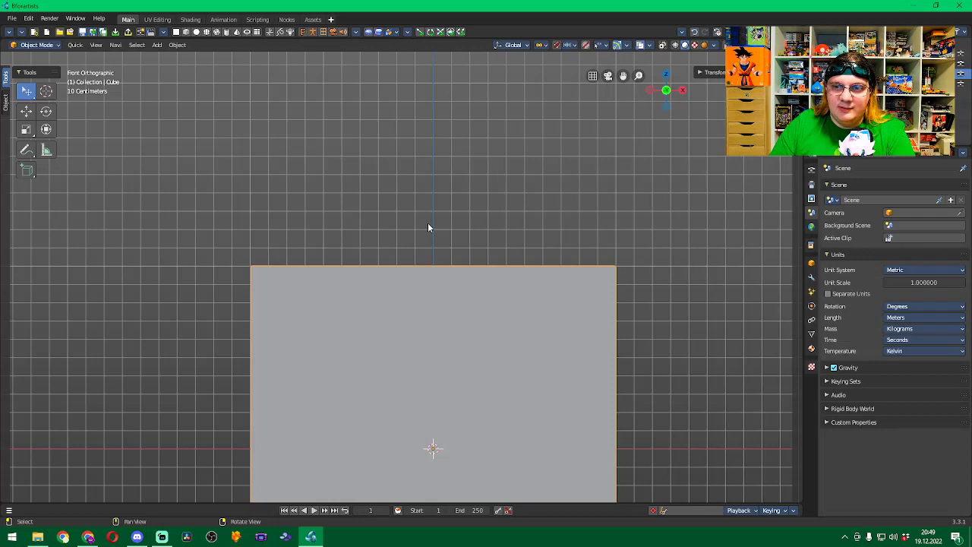
key("KP_Decimal")
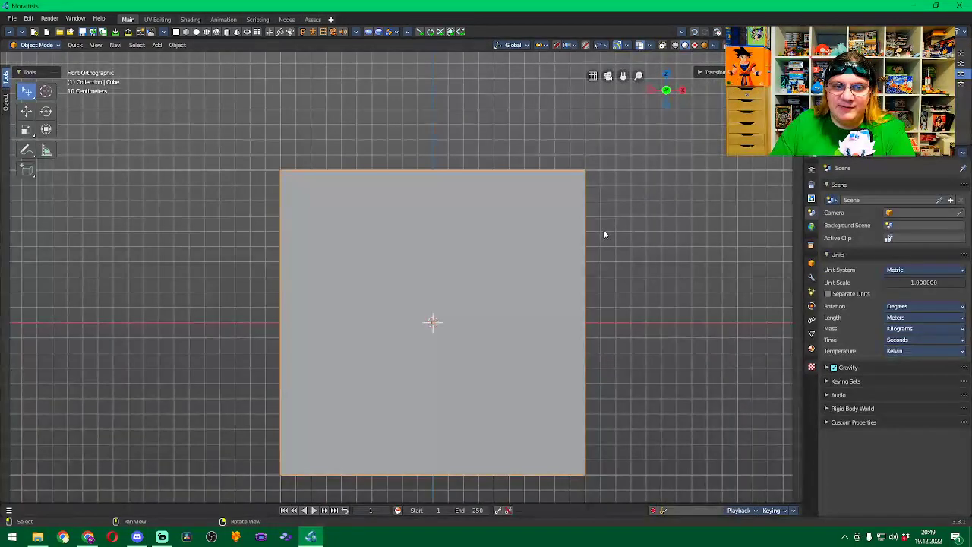
scroll(604, 235, "down", 1)
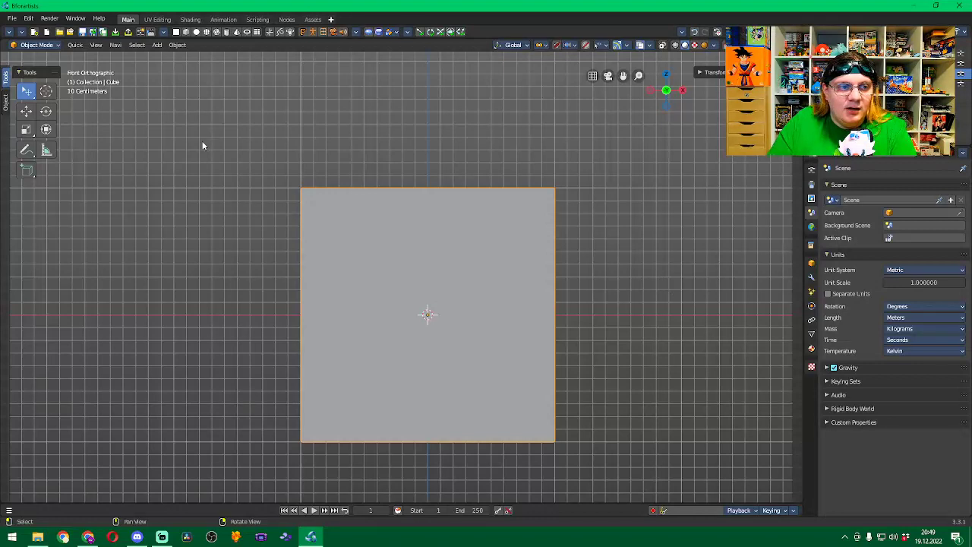
Set the cube's Z dimension to 0.4 m in the Transform panel, keeping X and Y at 2 m.
left_click(702, 73)
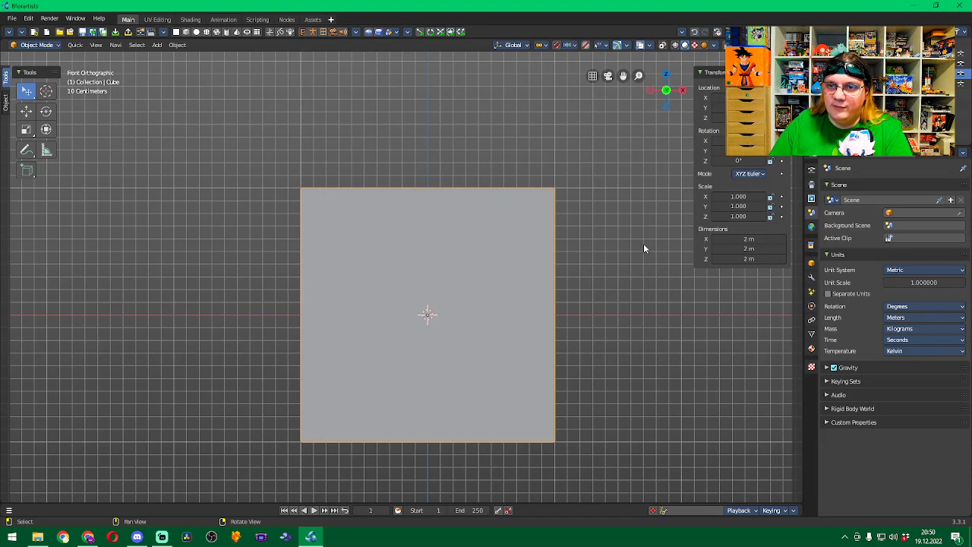
left_click(734, 259)
type("0.")
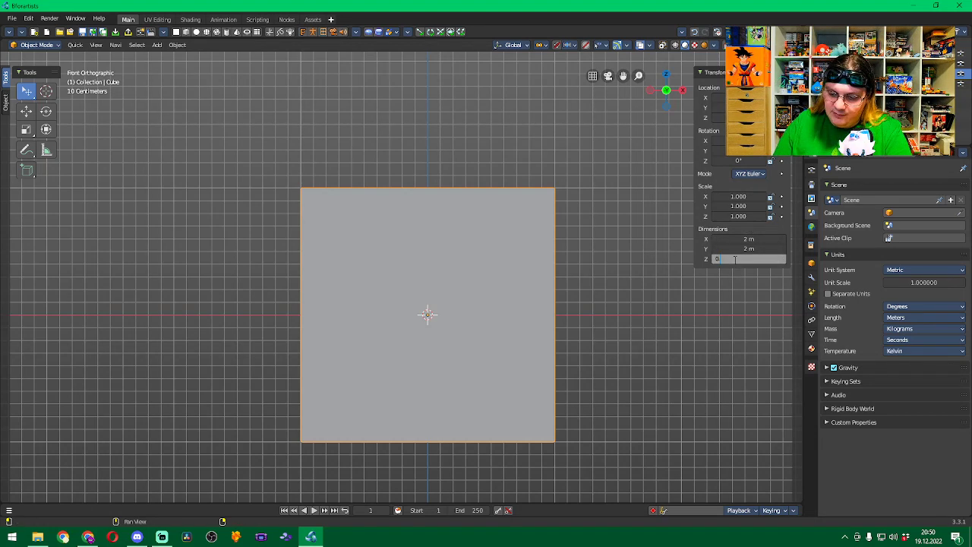
type("4")
key("Return")
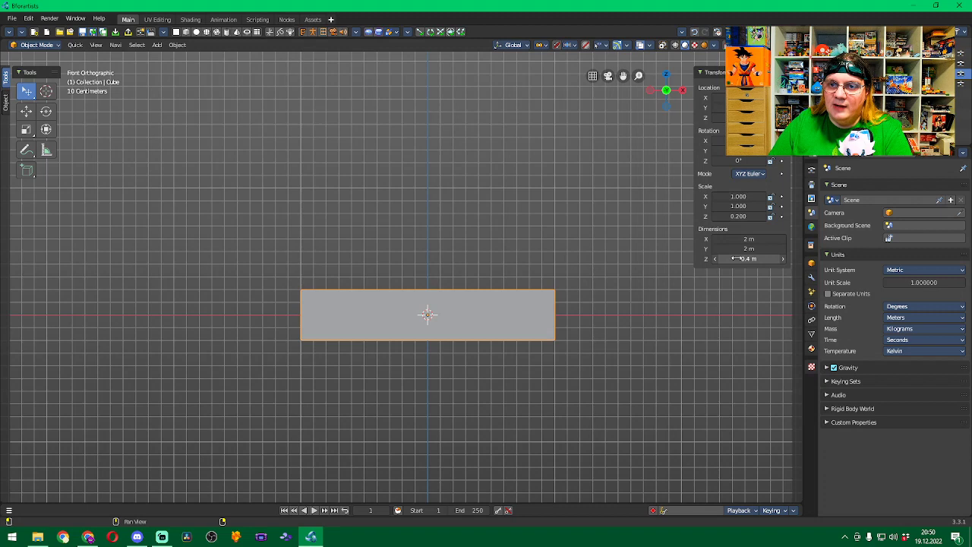
left_click(739, 249)
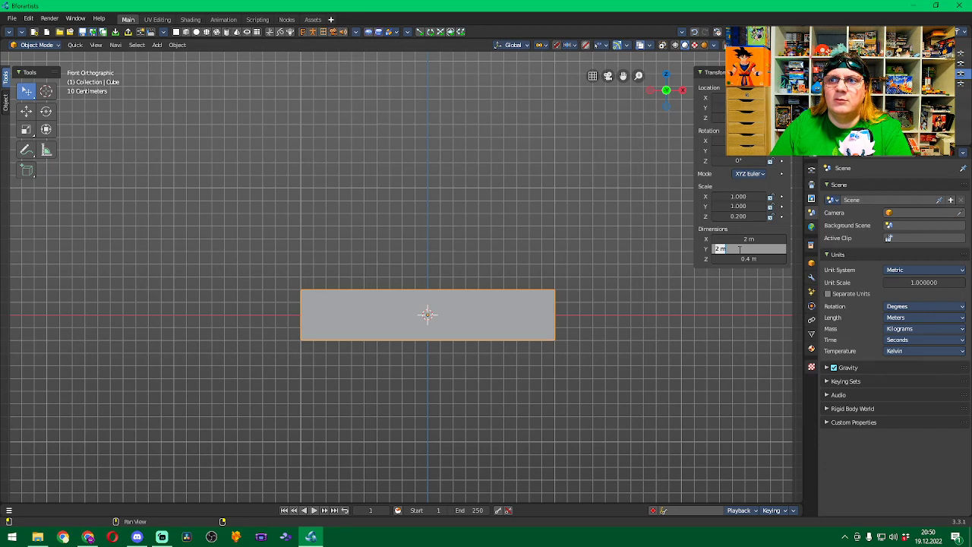
key("Return")
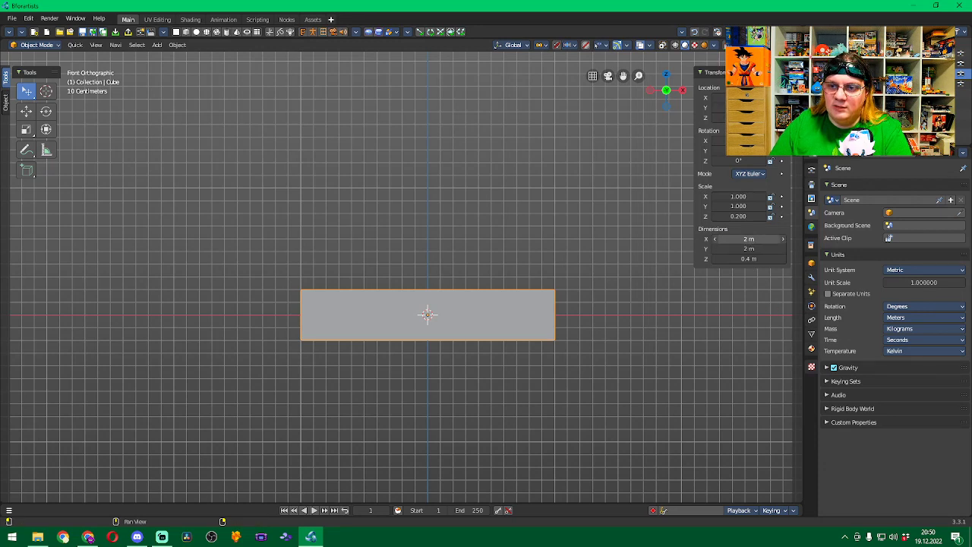
left_click(748, 240)
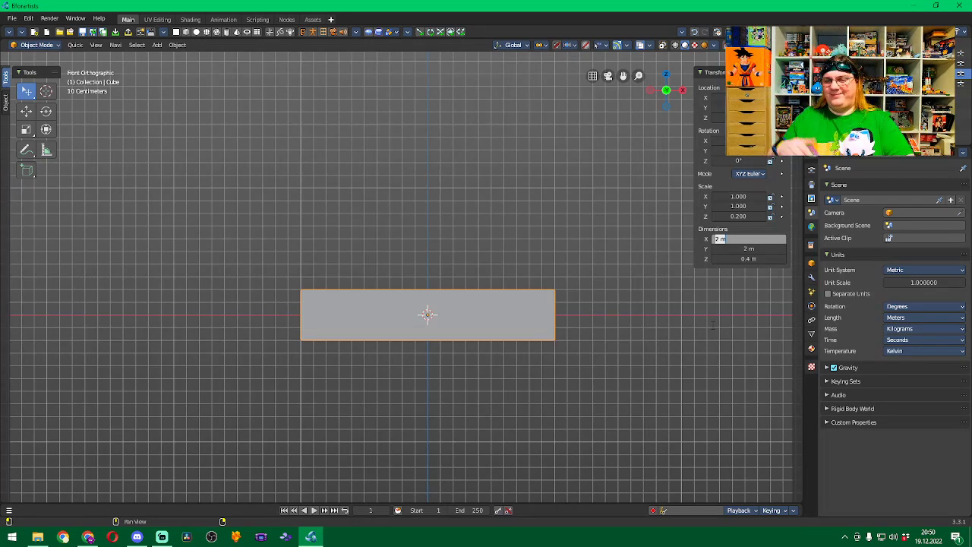
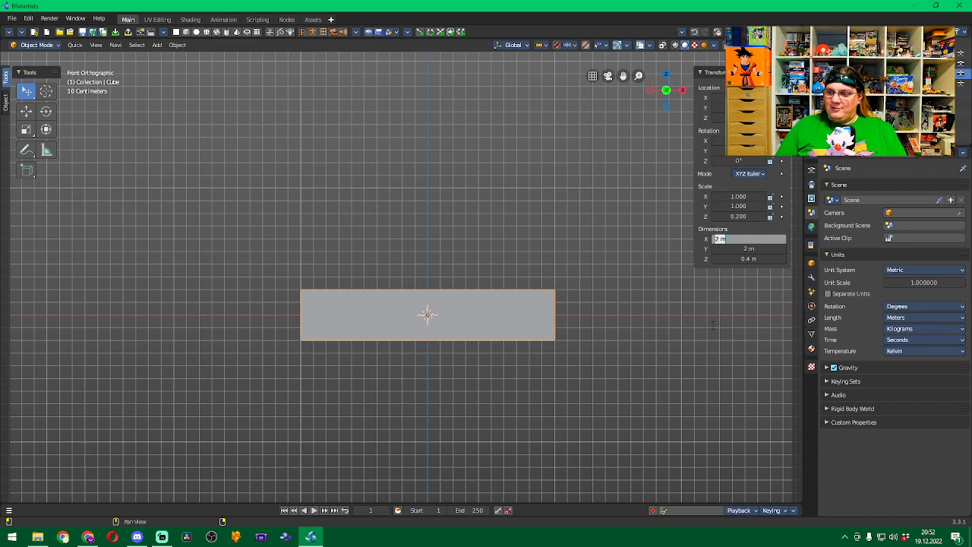
Set the block's X dimension to 1.2 m and its Z location to 0.2 m.
type("1")
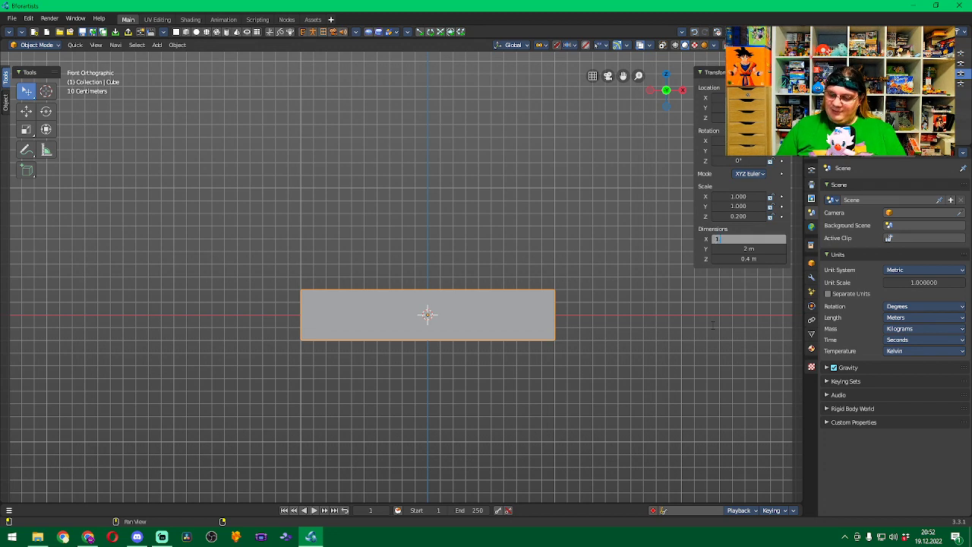
type(".2")
key("Return")
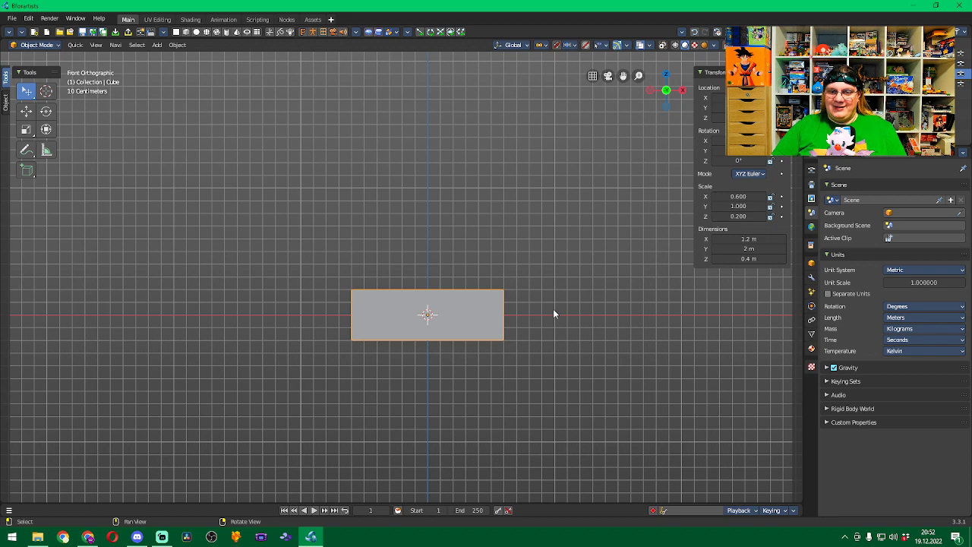
scroll(552, 309, "up", 2)
middle_click_drag(572, 261, 614, 210)
middle_click_drag(633, 245, 650, 269, "shift")
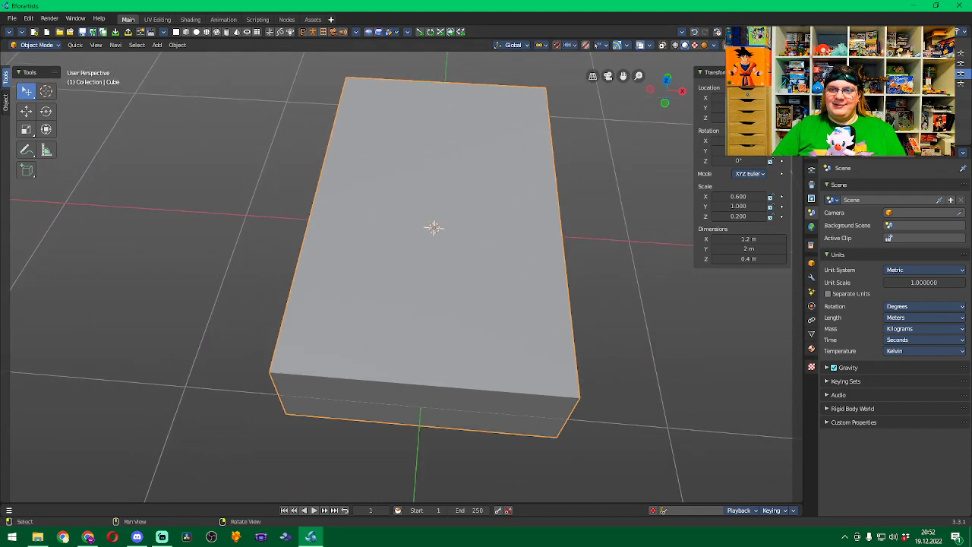
key("KP_1")
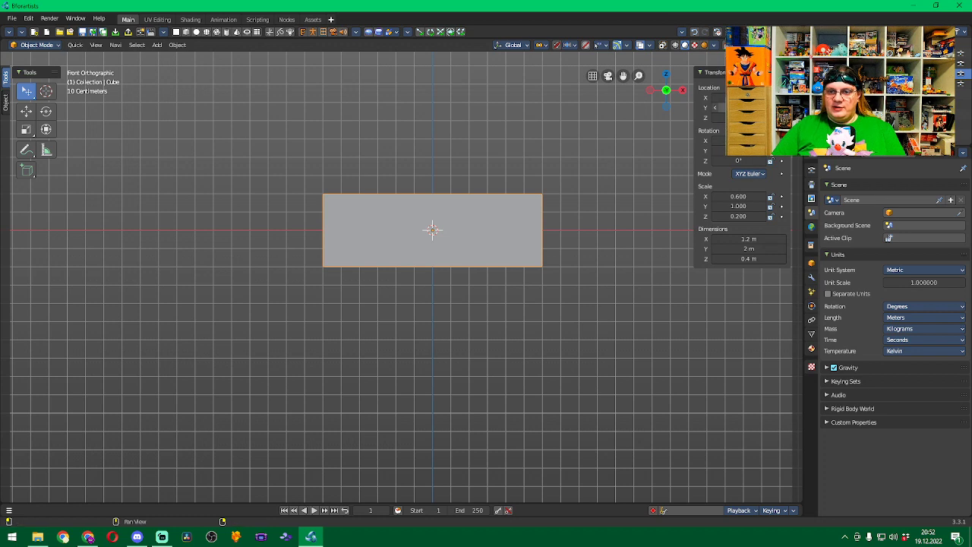
left_click(748, 118)
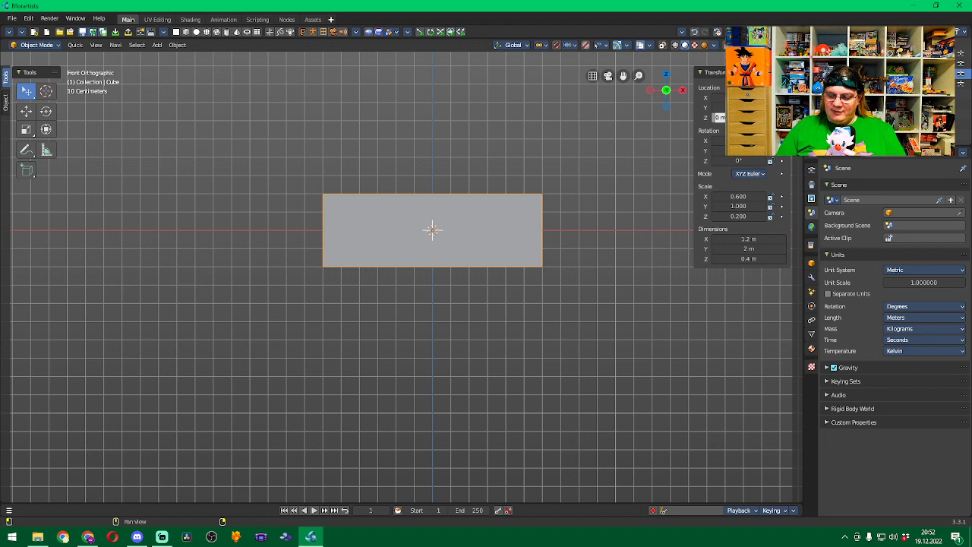
type("0.2")
key("Return")
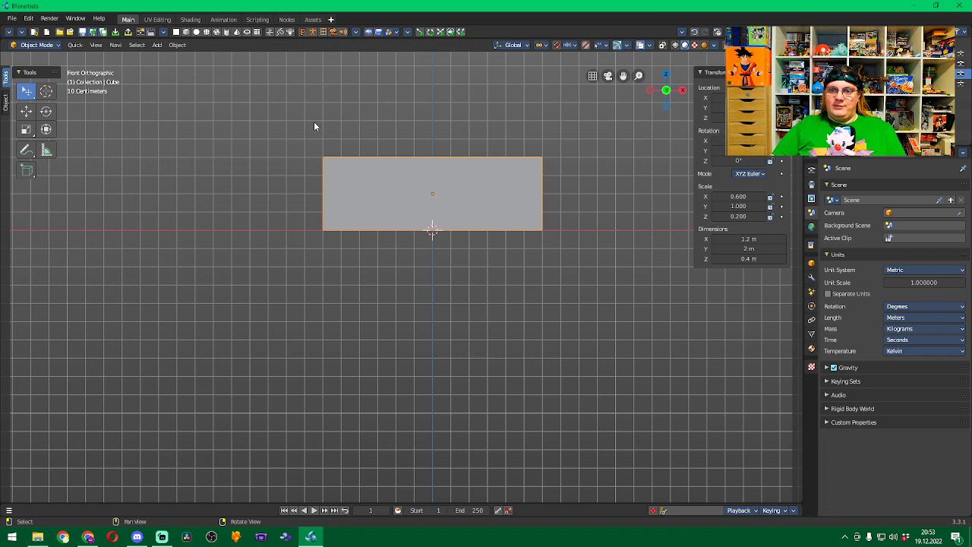
Apply the block's location and then its scale through Object > Apply, so scale reads 1.000.
left_click(168, 46)
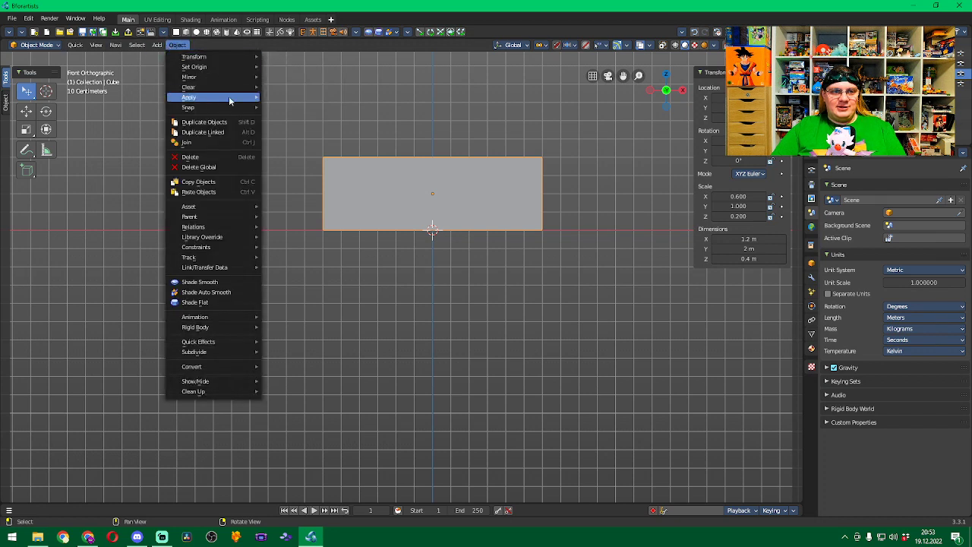
mouse_move(228, 98)
left_click(303, 99)
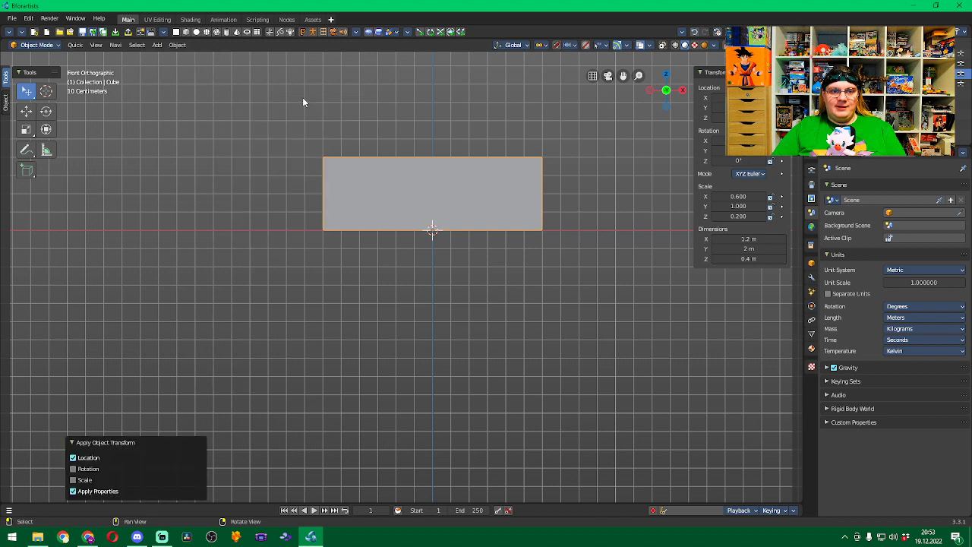
left_click(177, 45)
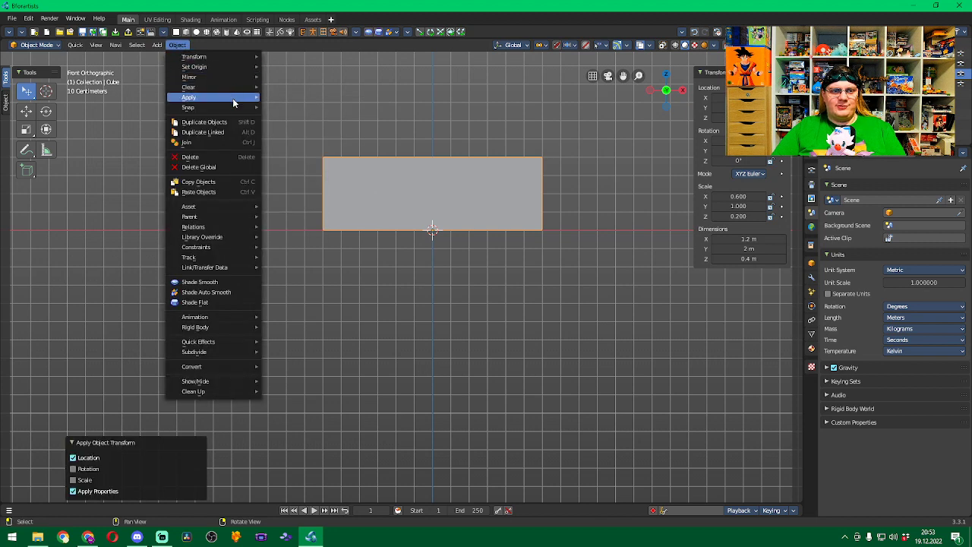
mouse_move(232, 98)
left_click(318, 118)
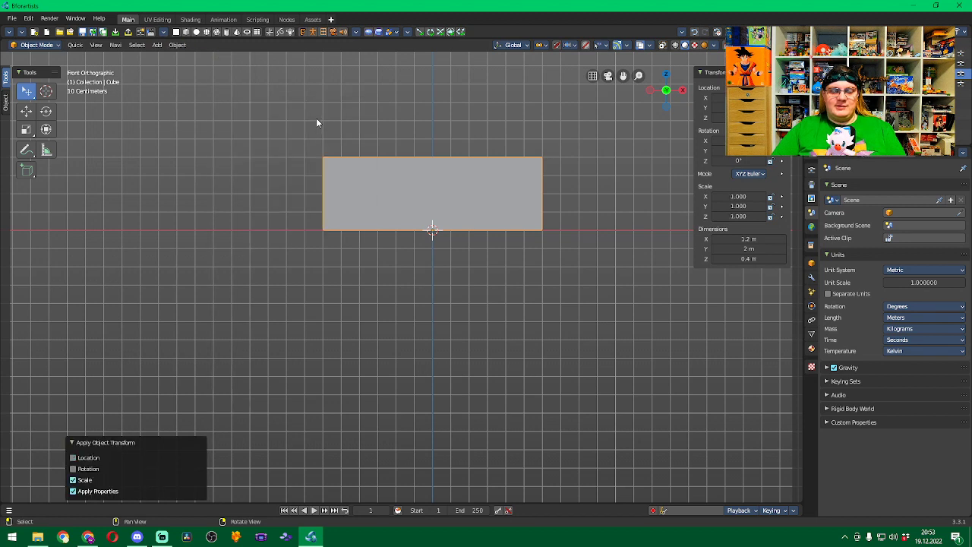
left_click(177, 45)
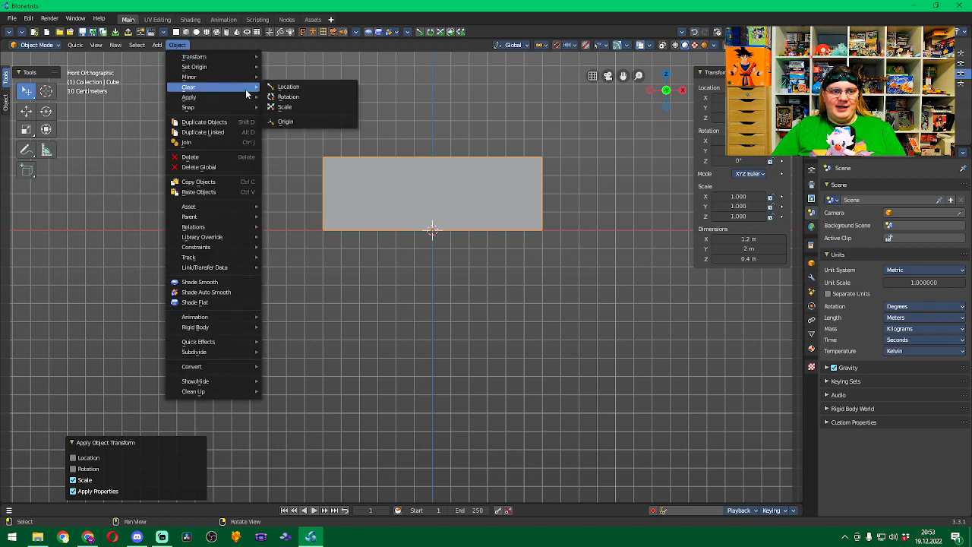
mouse_move(247, 97)
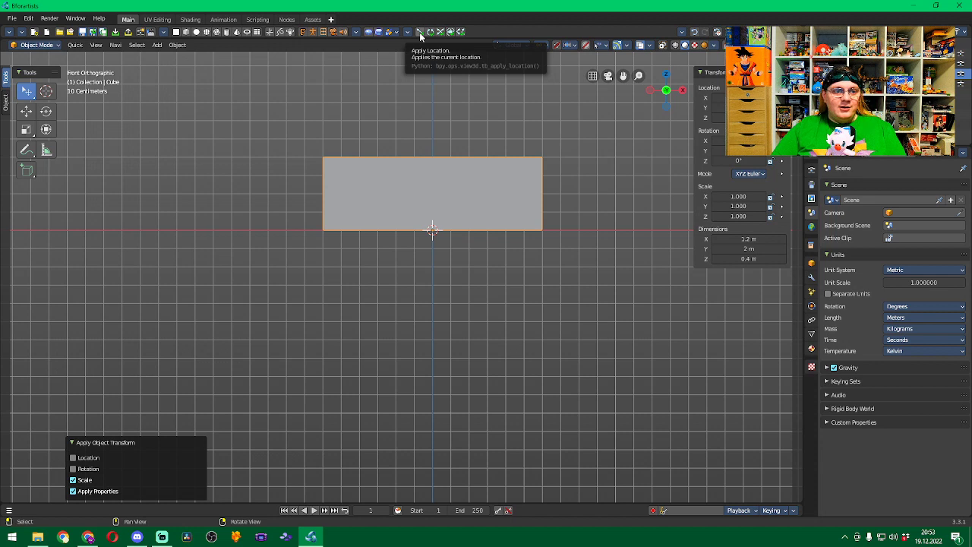
Collapse the N-panel Transform section and bring up the Object Mode dropdown.
left_click(177, 45)
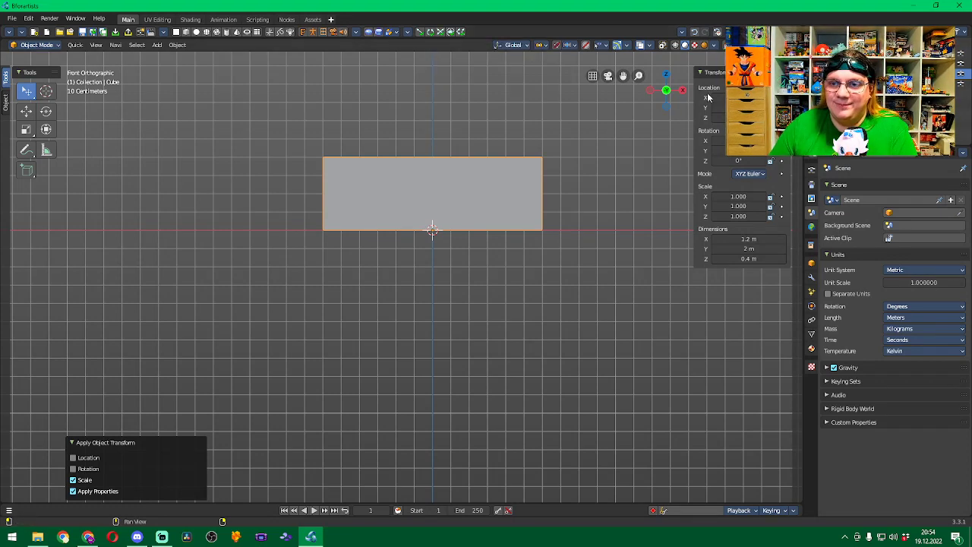
left_click(701, 72)
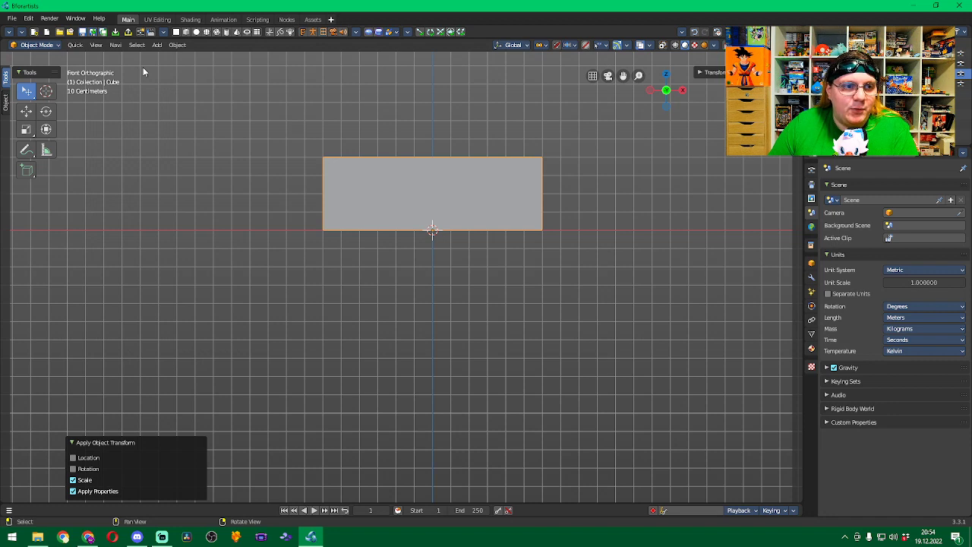
left_click(55, 46)
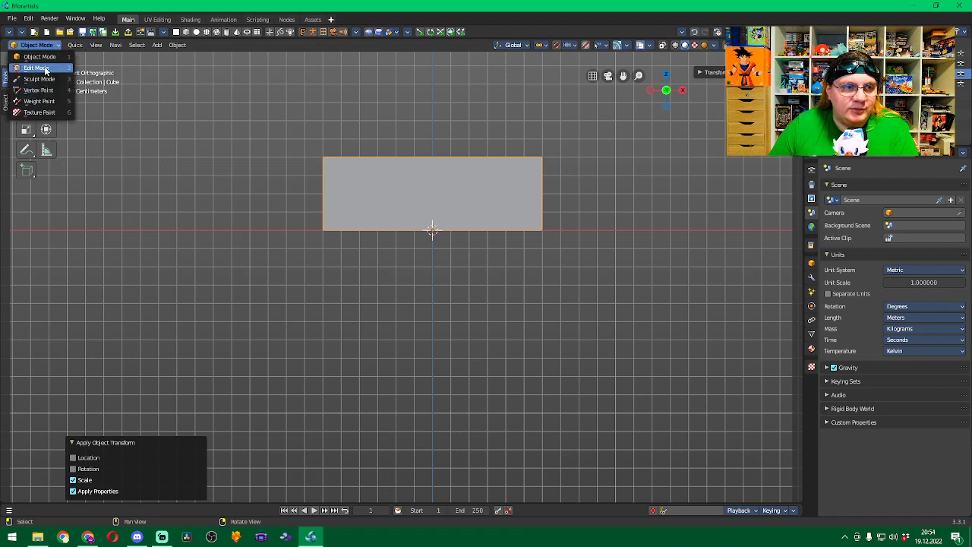
Put the block in Edit Mode, undo a trial zero-width Ctrl+B bevel, and deselect everything.
left_click(44, 68)
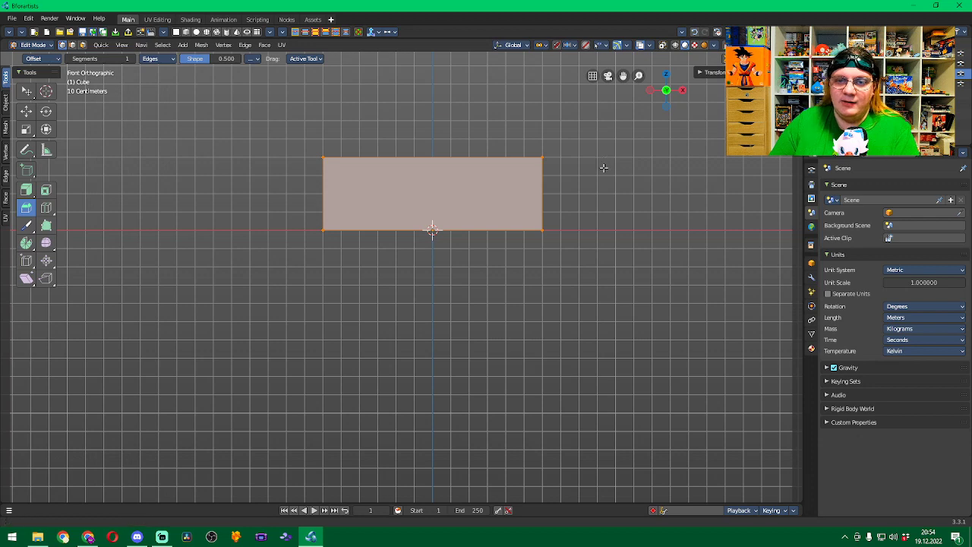
scroll(603, 162, "up", 2, "shift")
middle_click_drag(594, 164, 599, 215)
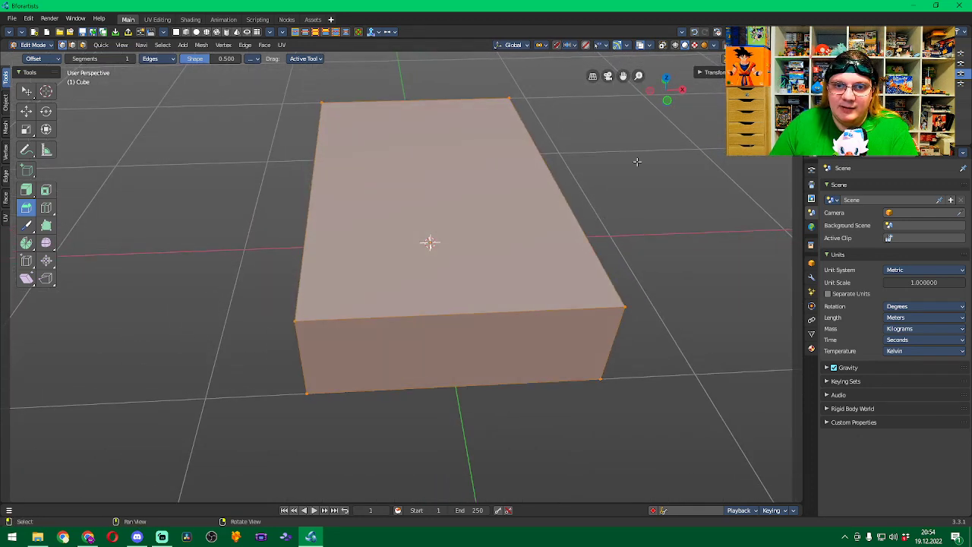
key("ctrl+b")
left_click(619, 196)
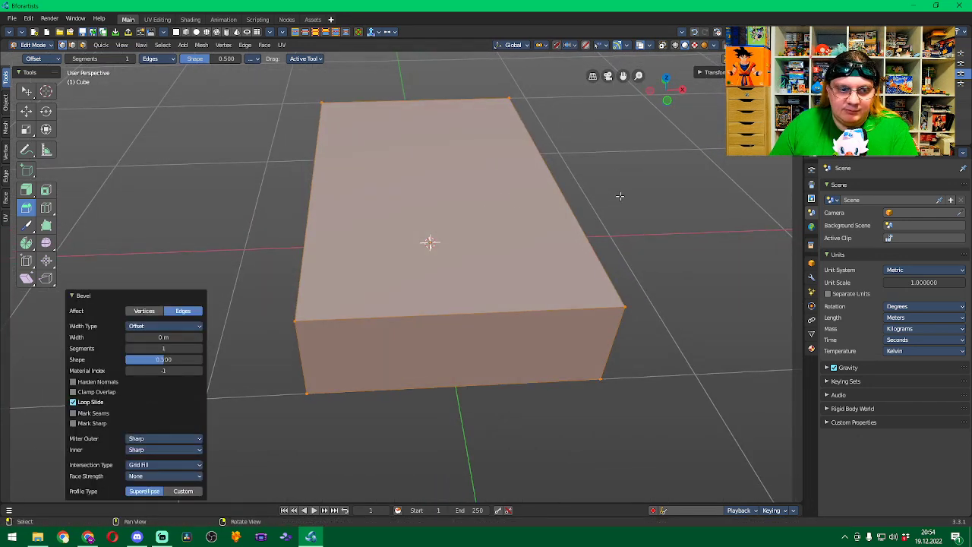
key("ctrl+z")
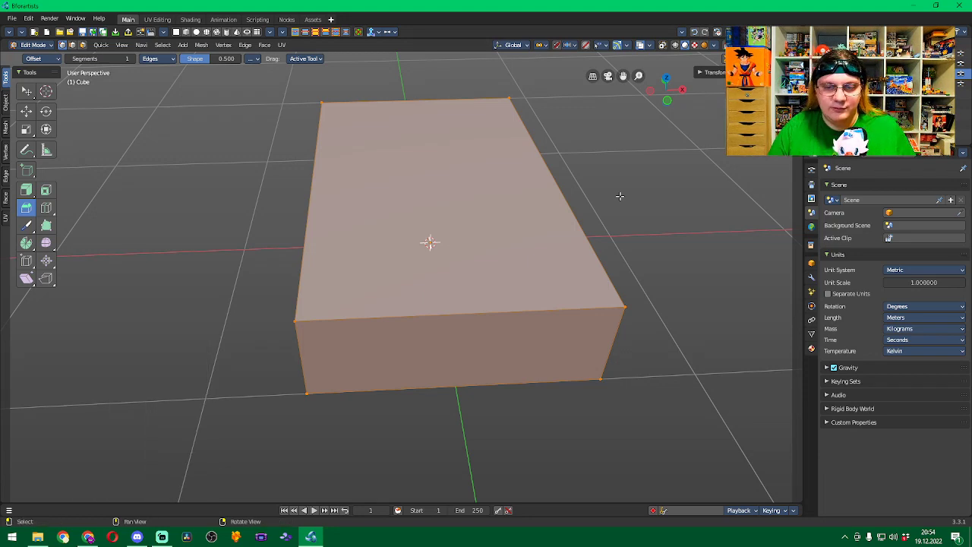
left_click(620, 196)
middle_click_drag(677, 160, 650, 179)
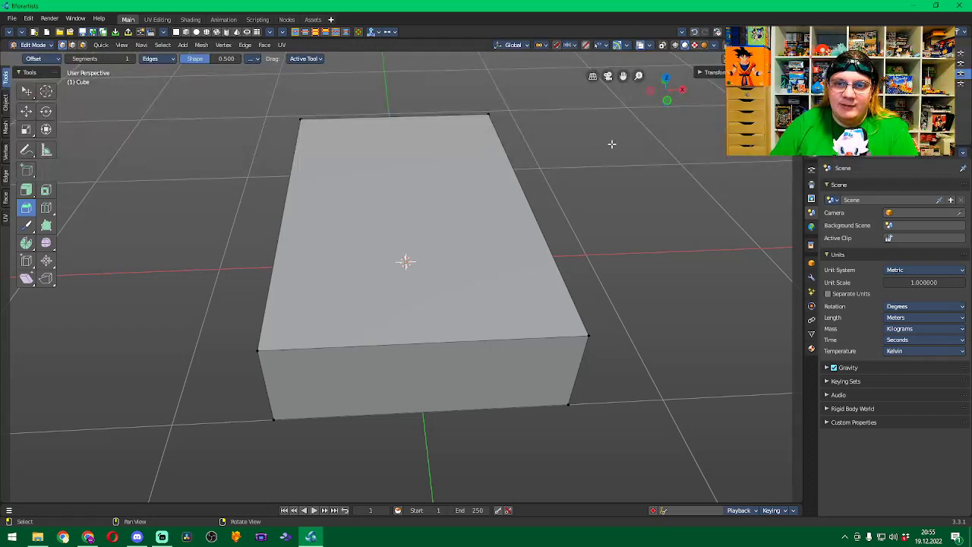
middle_click_drag(611, 144, 630, 186)
middle_click_drag(742, 198, 610, 189)
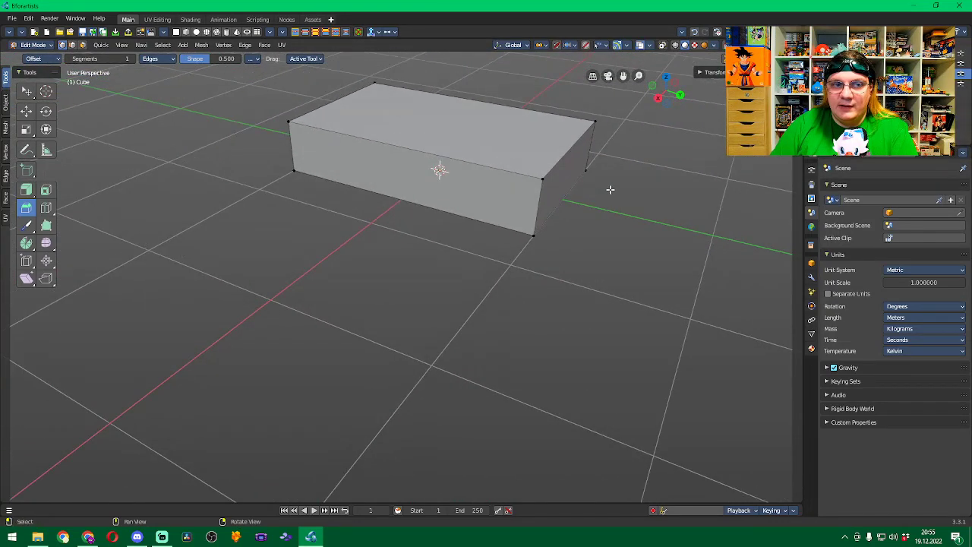
In face select mode, extrude the base's right end face outward along its normals.
left_click(83, 45)
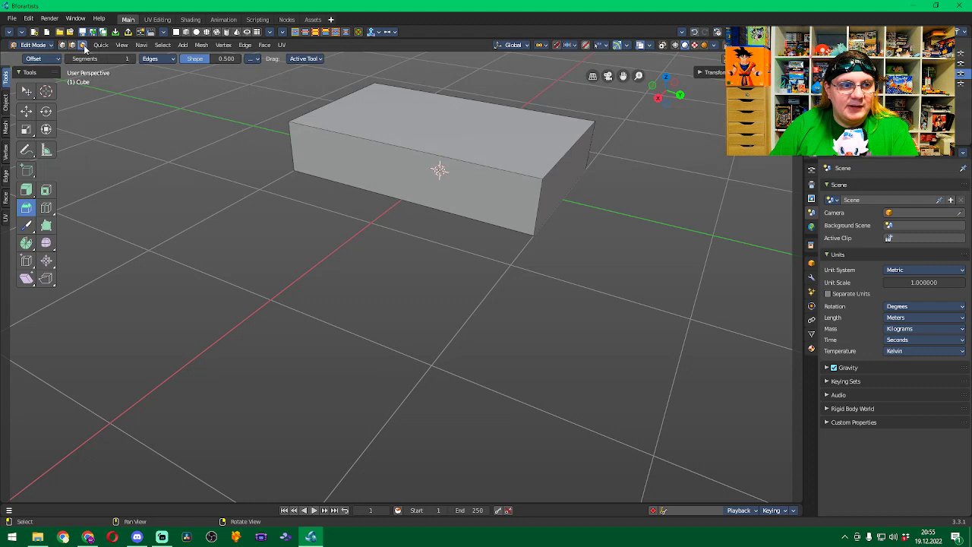
left_click(28, 191)
left_click(559, 187)
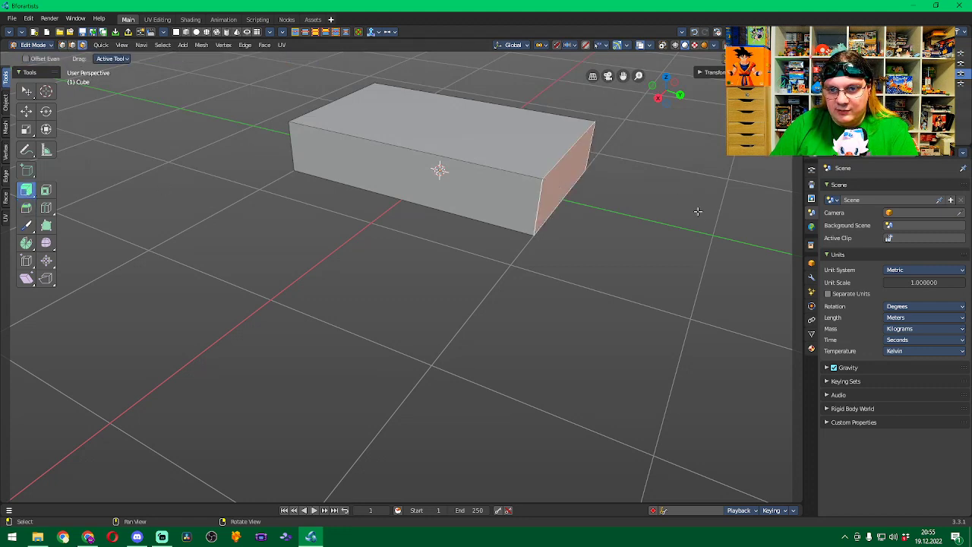
key("alt+s")
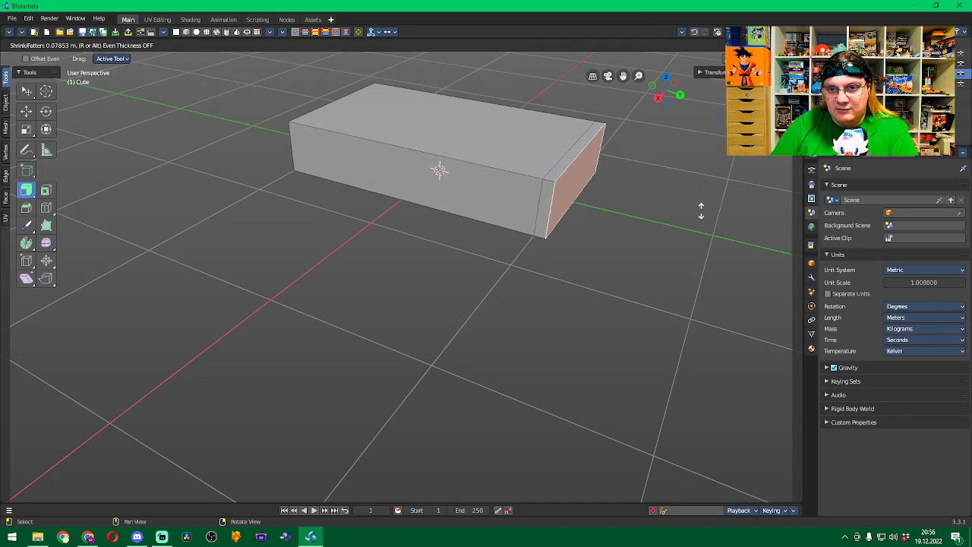
left_click(700, 210)
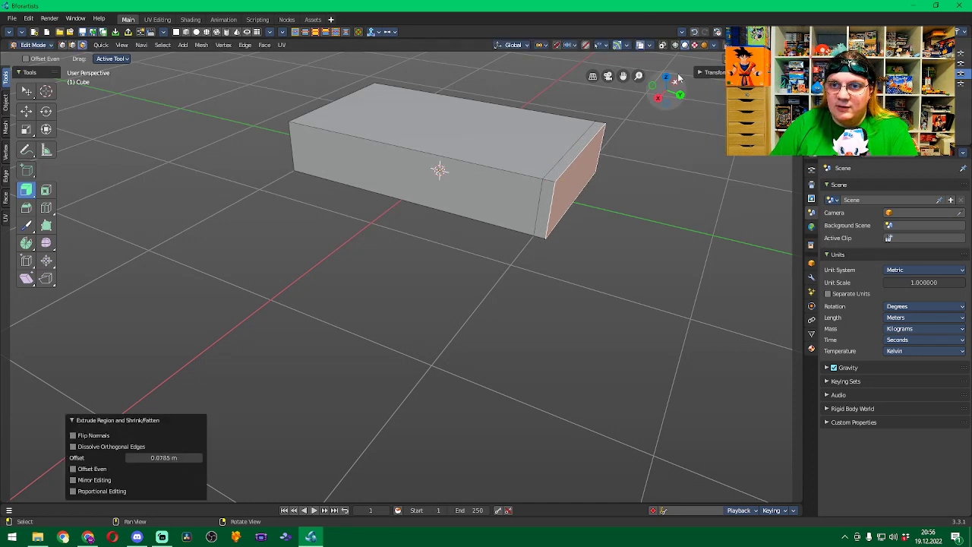
Turn on edge-length overlays and undo that first end-face extrusion.
left_click(649, 47)
left_click(594, 432)
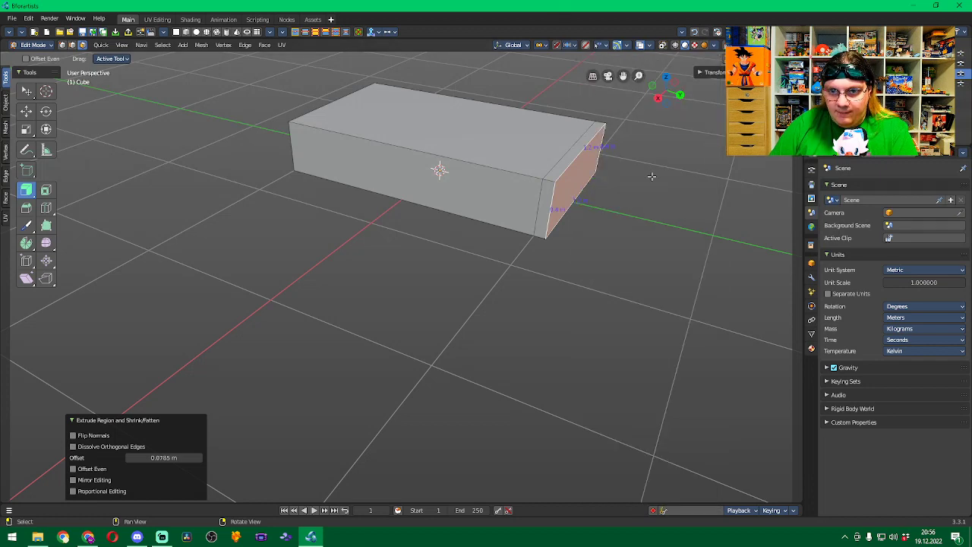
key("ctrl+z")
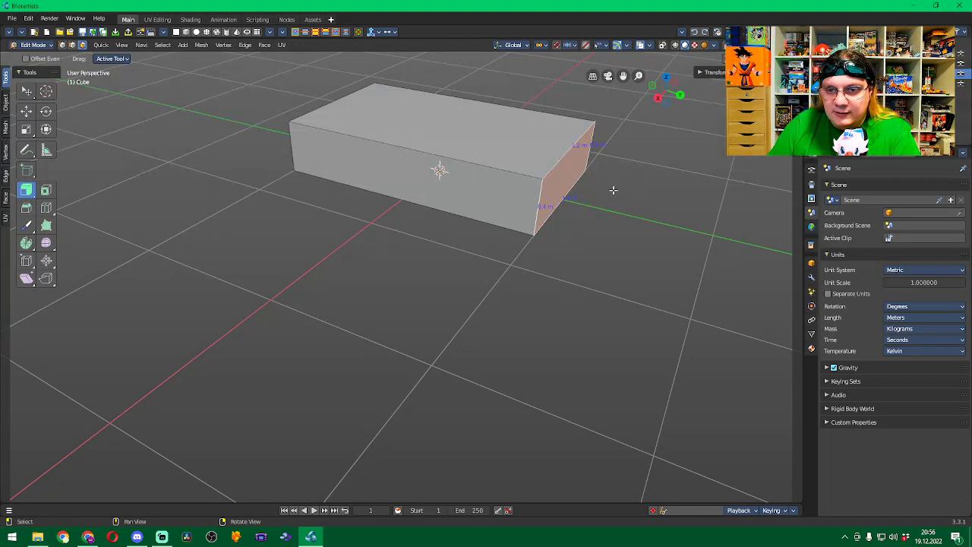
scroll(624, 191, "up", 2)
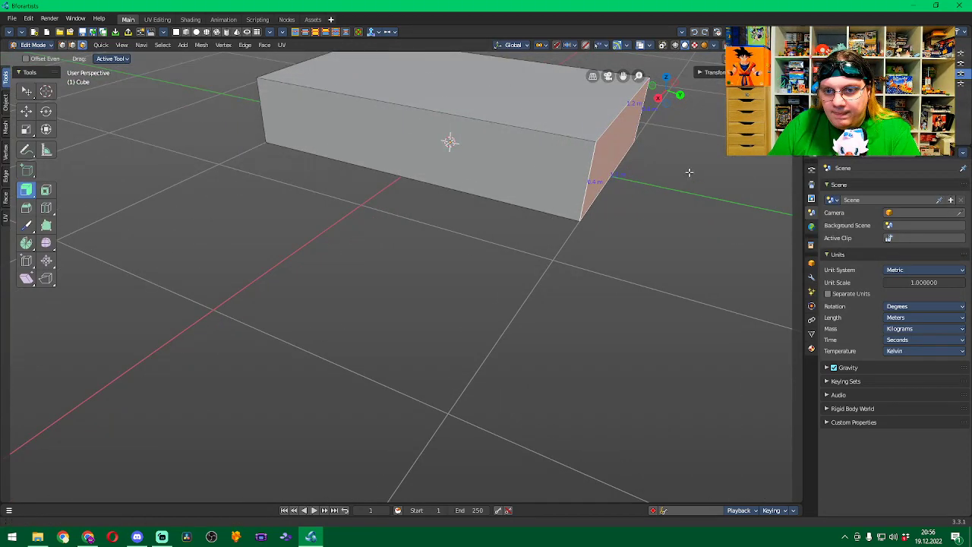
middle_click_drag(690, 172, 596, 230, "shift")
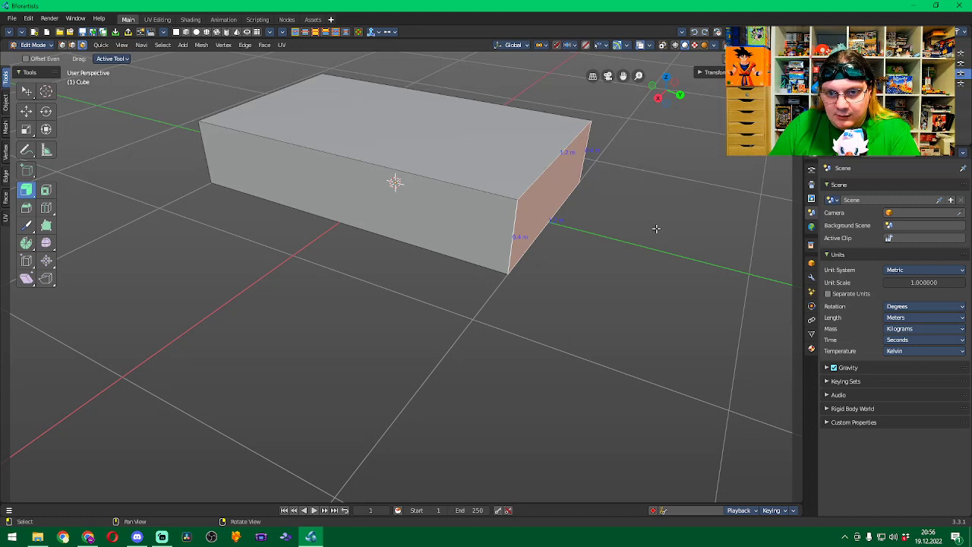
Extrude the end face out again by a 0.049 m offset.
key("alt+s")
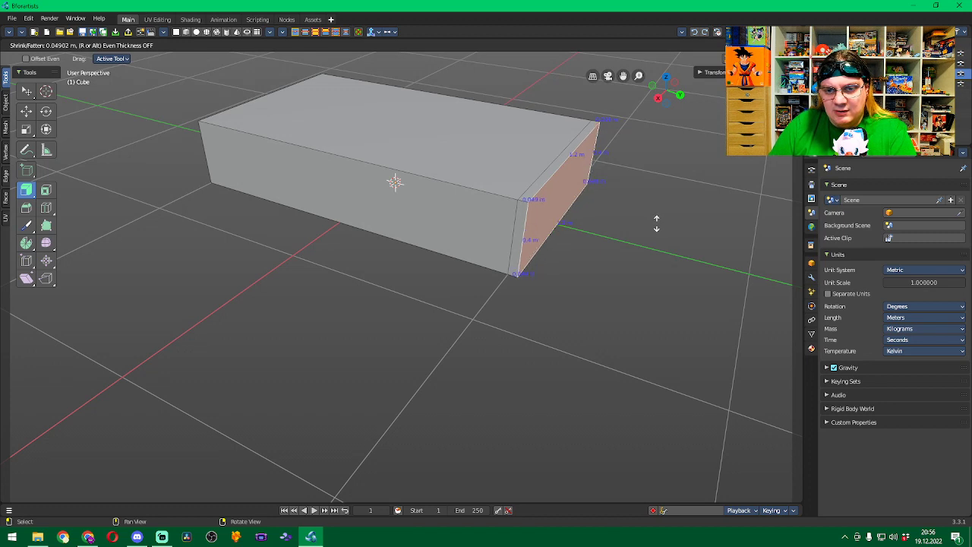
left_click(656, 224)
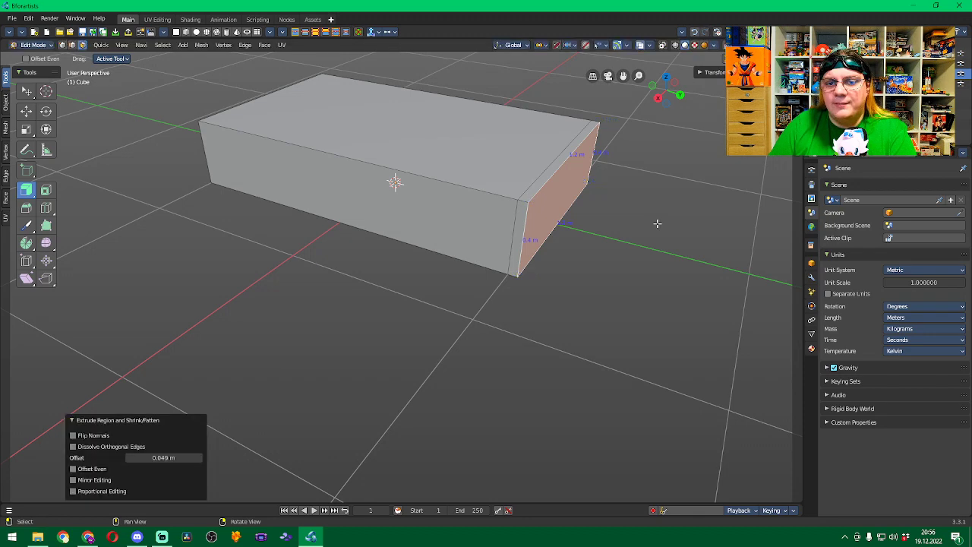
middle_click_drag(664, 225, 645, 239)
scroll(644, 239, "up", 3)
middle_click_drag(596, 325, 604, 134)
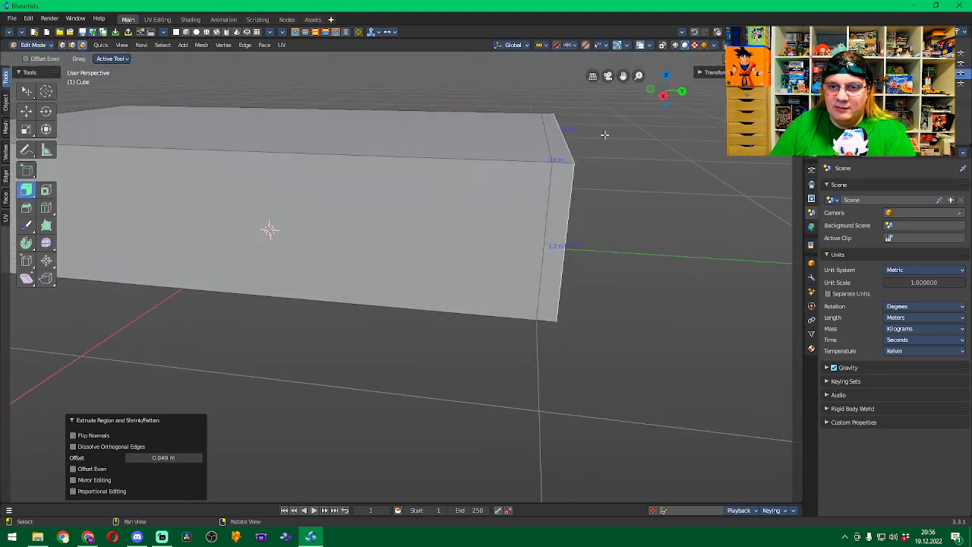
Extrude the thin end strip's face upward to the height of a headboard.
left_click(557, 140)
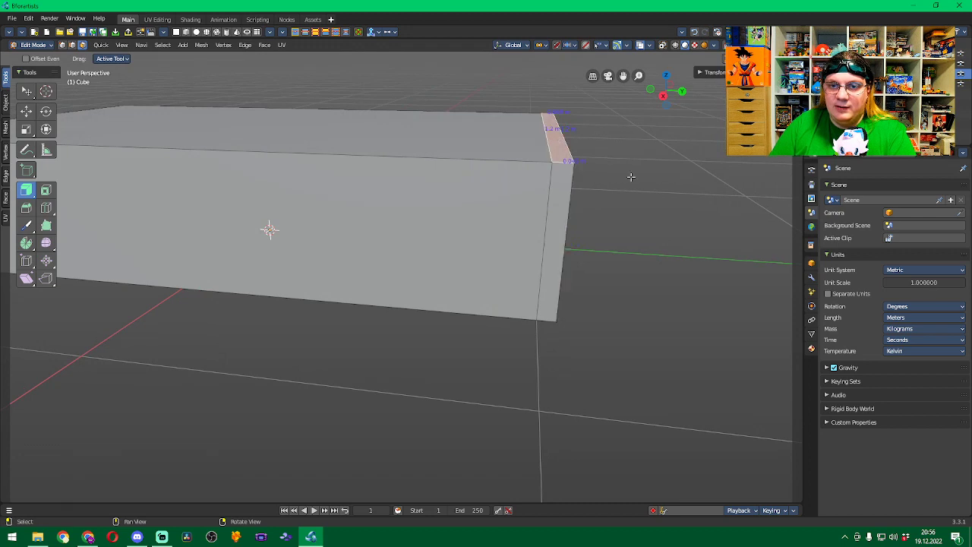
scroll(690, 240, "down", 1)
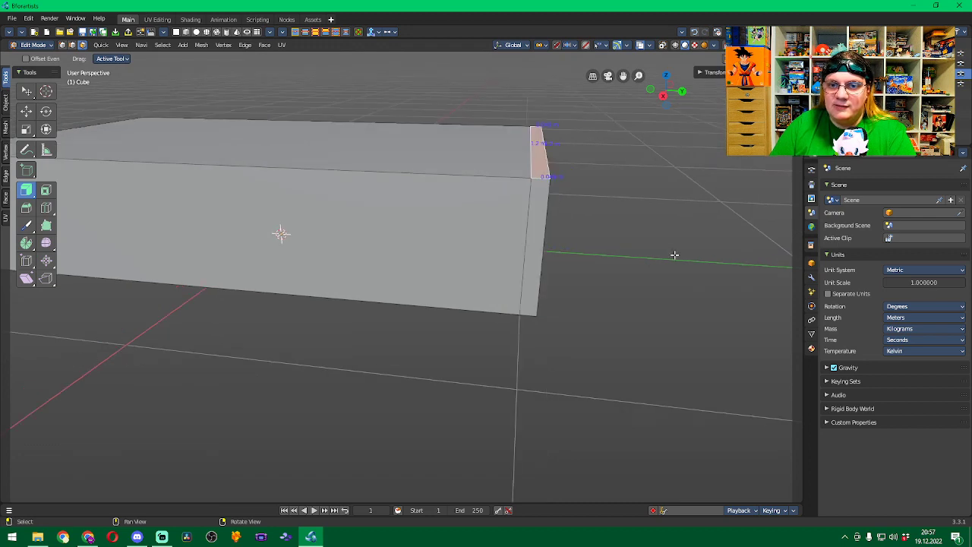
left_click_drag(674, 253, 674, 196)
middle_click_drag(631, 238, 638, 270, "shift")
middle_click_drag(561, 299, 594, 299)
Undo an unwanted extra headboard extrusion and orbit around to inspect the bed.
key("alt+s")
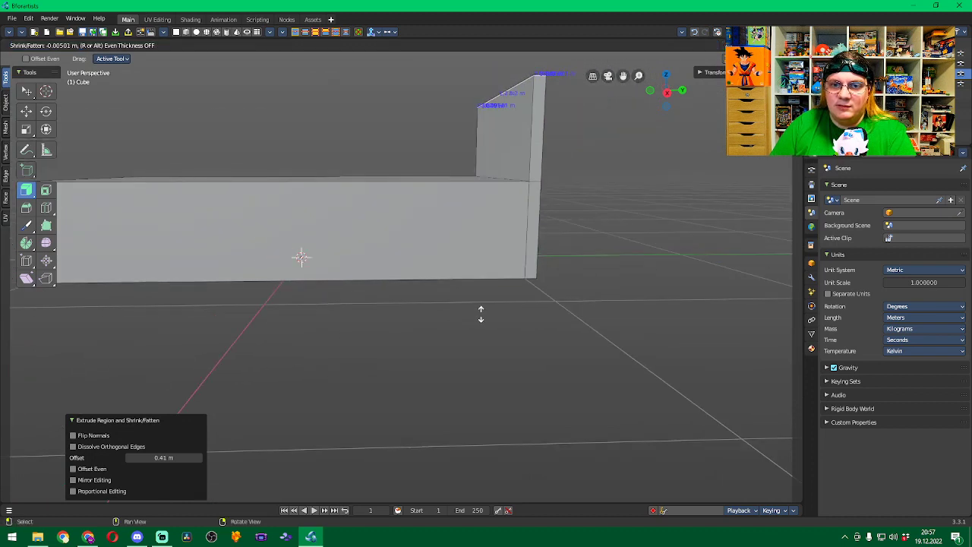
left_click(510, 310)
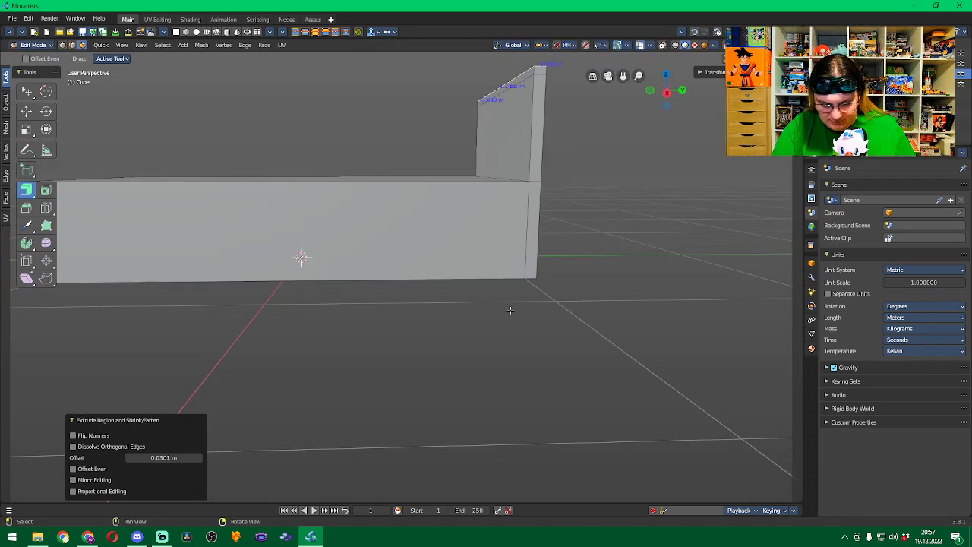
key("ctrl+z")
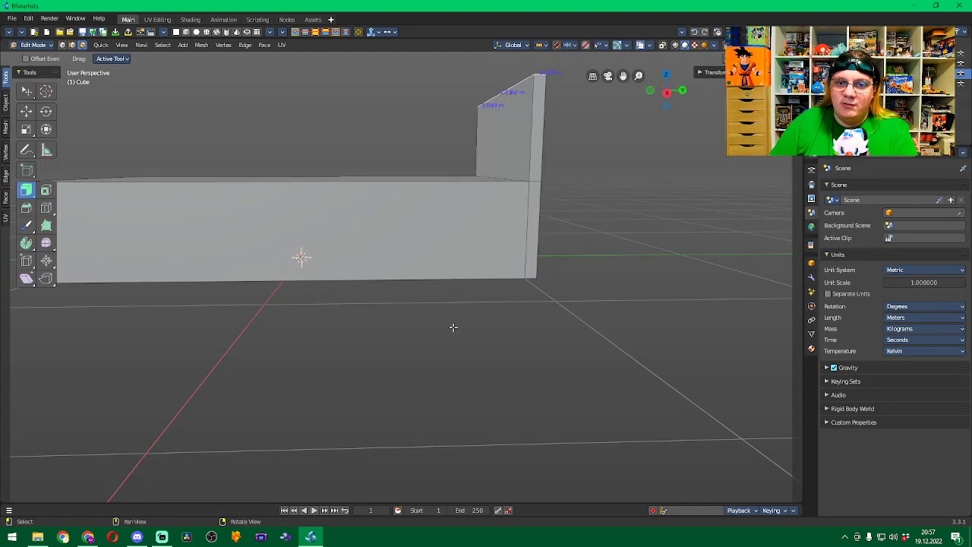
middle_click_drag(453, 327, 558, 336)
middle_click_drag(734, 271, 610, 276)
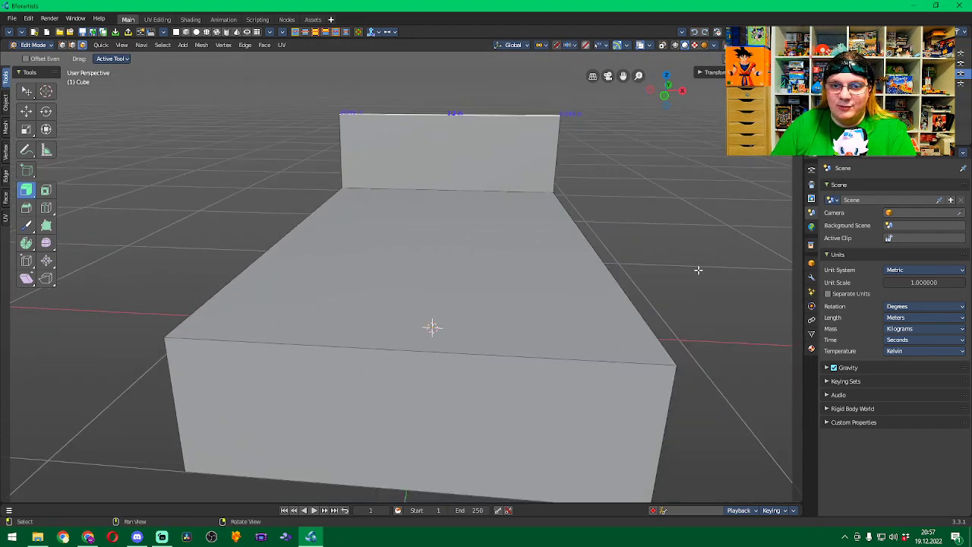
middle_click_drag(699, 269, 699, 306)
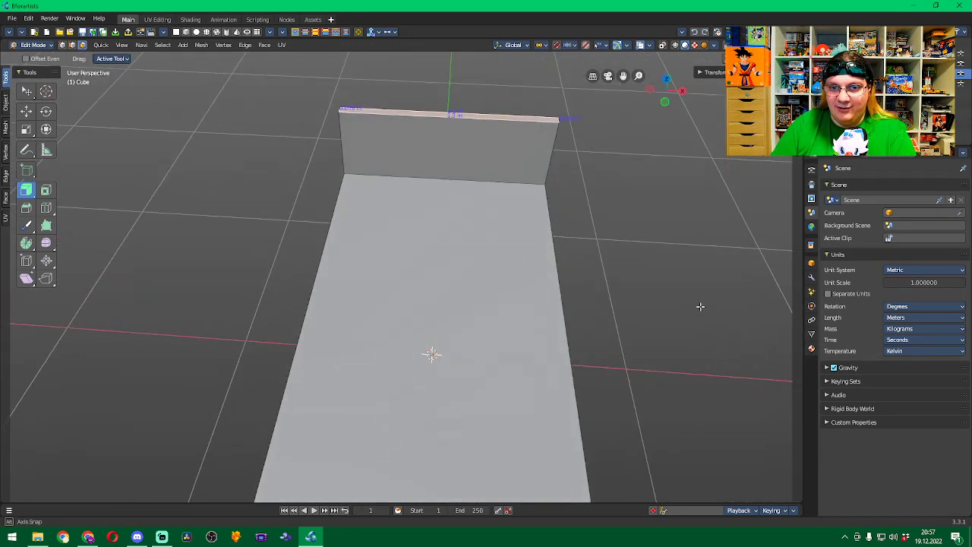
middle_click_drag(643, 342, 646, 243)
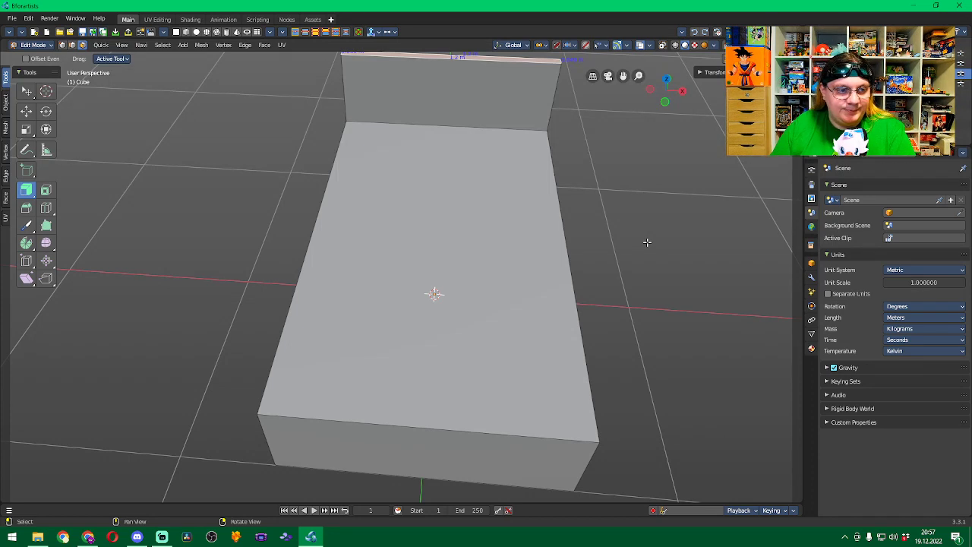
Add crosswise loop cuts across the bed top and one lengthwise loop down the middle.
left_click(46, 209)
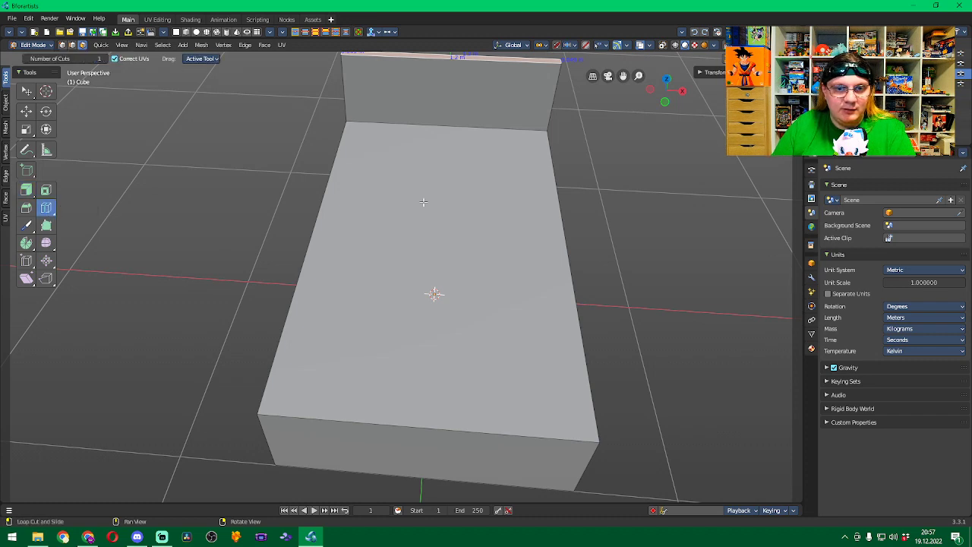
left_click(331, 238)
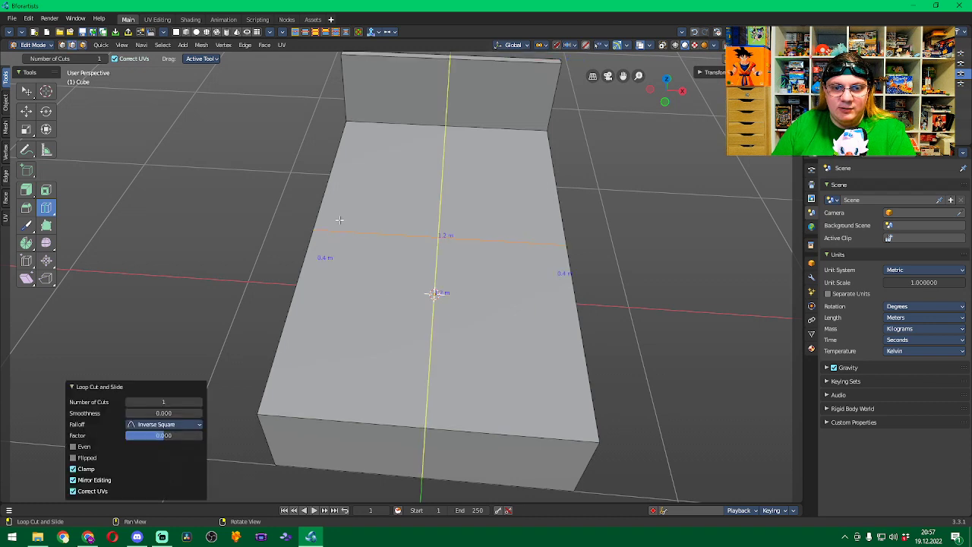
left_click(348, 169)
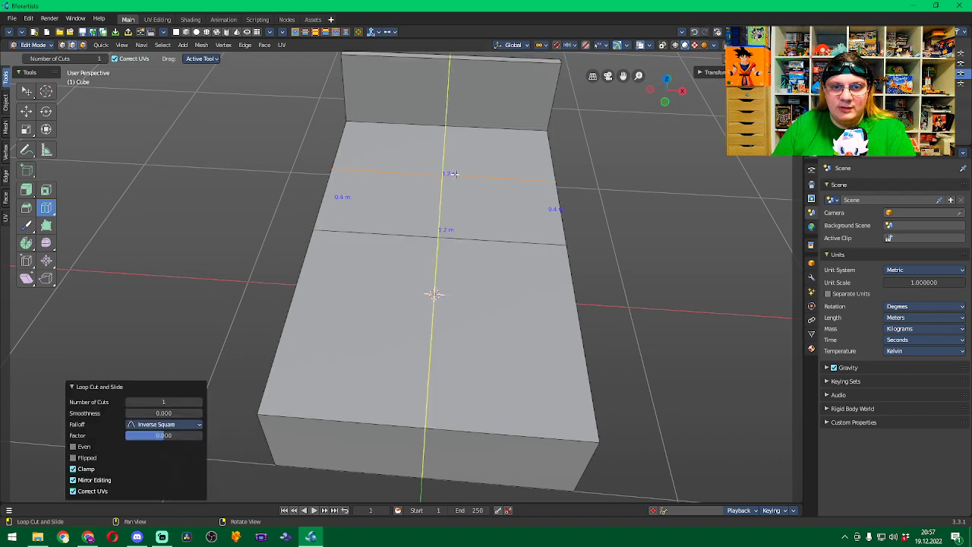
middle_click_drag(454, 174, 478, 154)
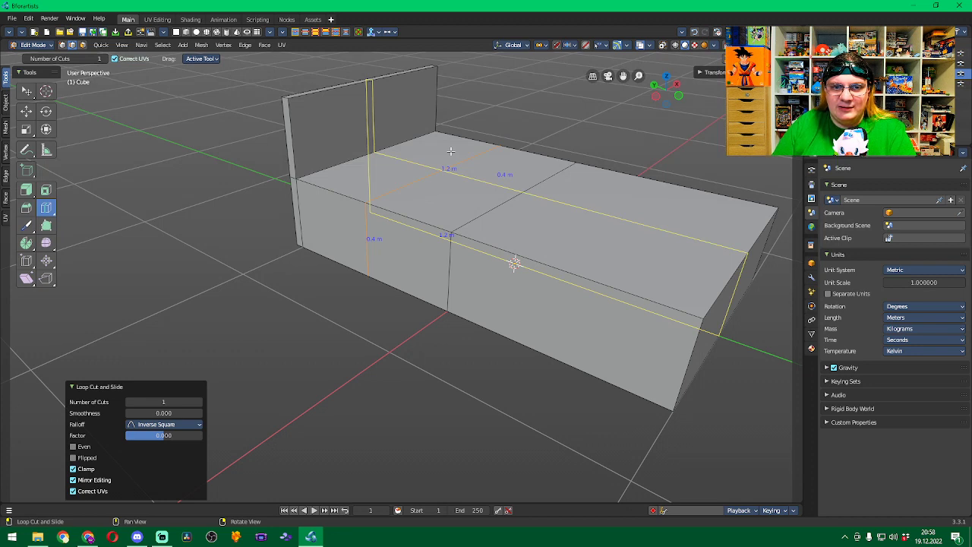
left_click(450, 152)
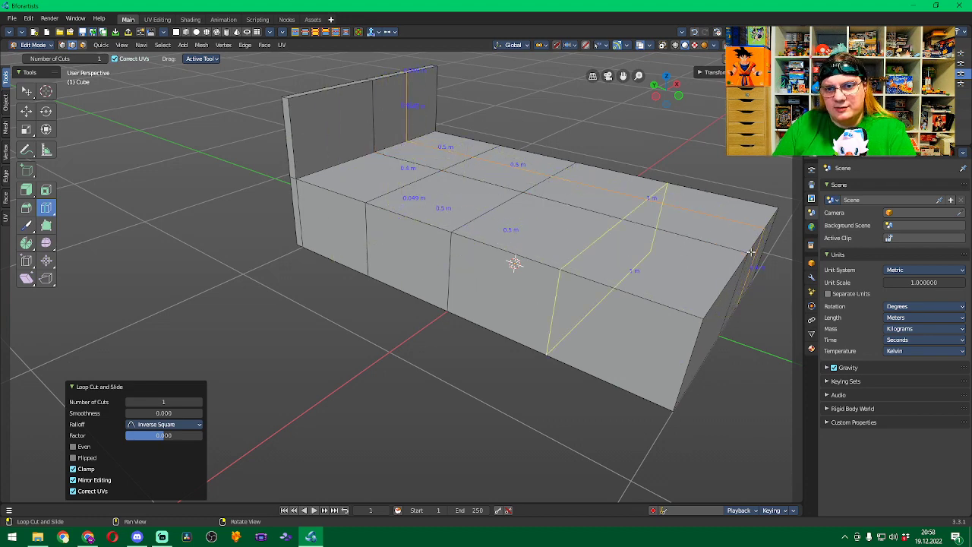
middle_click_drag(750, 251, 470, 228)
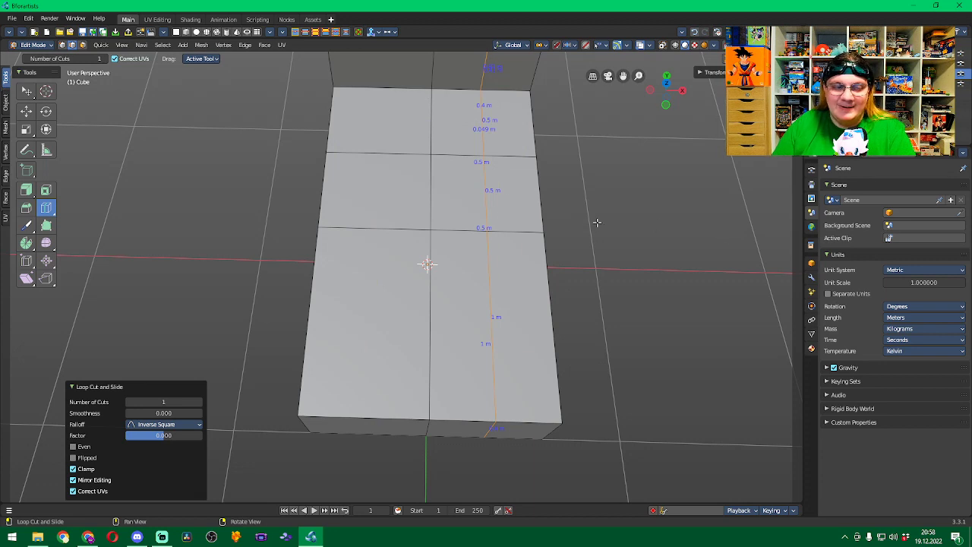
left_click(27, 259)
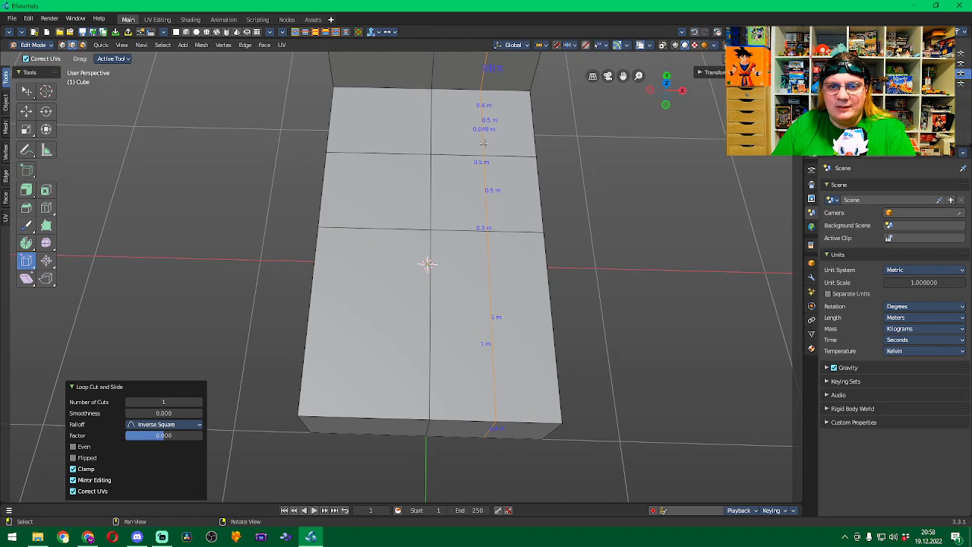
Edge-slide the two lengthwise loops to 0.933 and 0.967, each 0.02 m inside a long side.
key("g")
key("g")
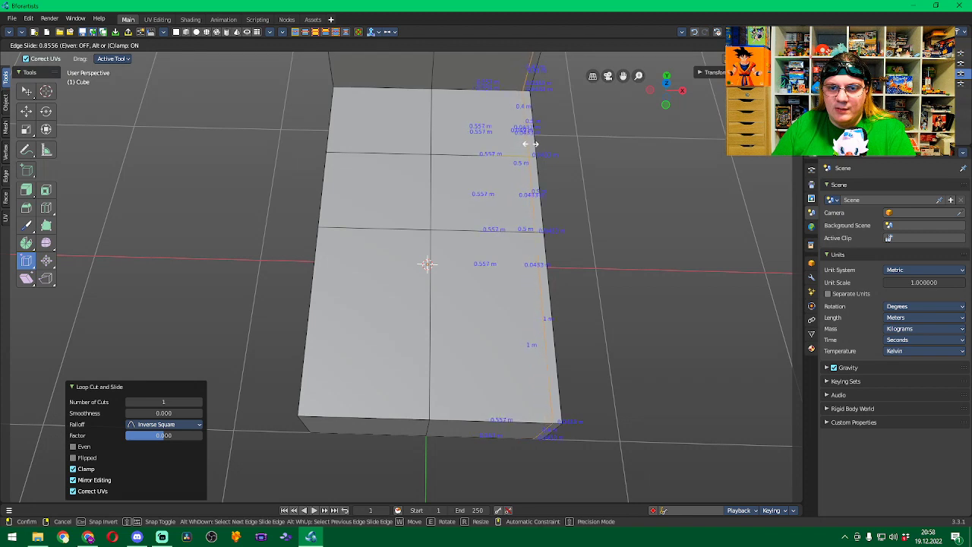
left_click_drag(533, 143, 535, 144)
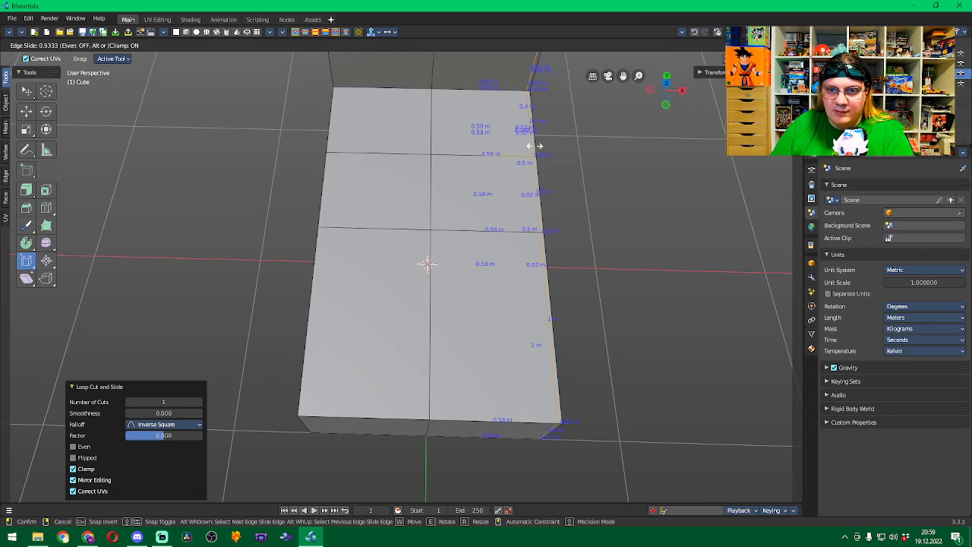
left_click_drag(535, 145, 535, 145)
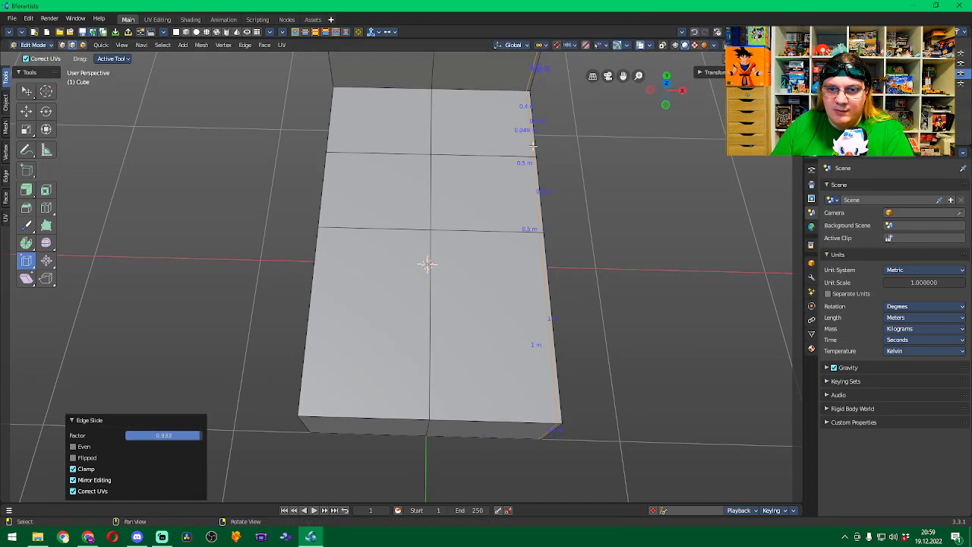
left_click(431, 139, "alt")
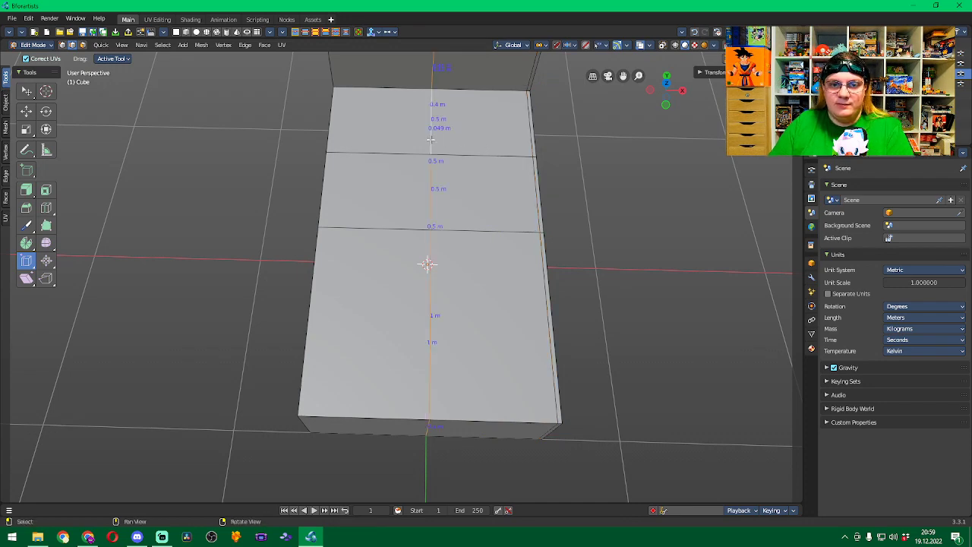
key("g")
key("g")
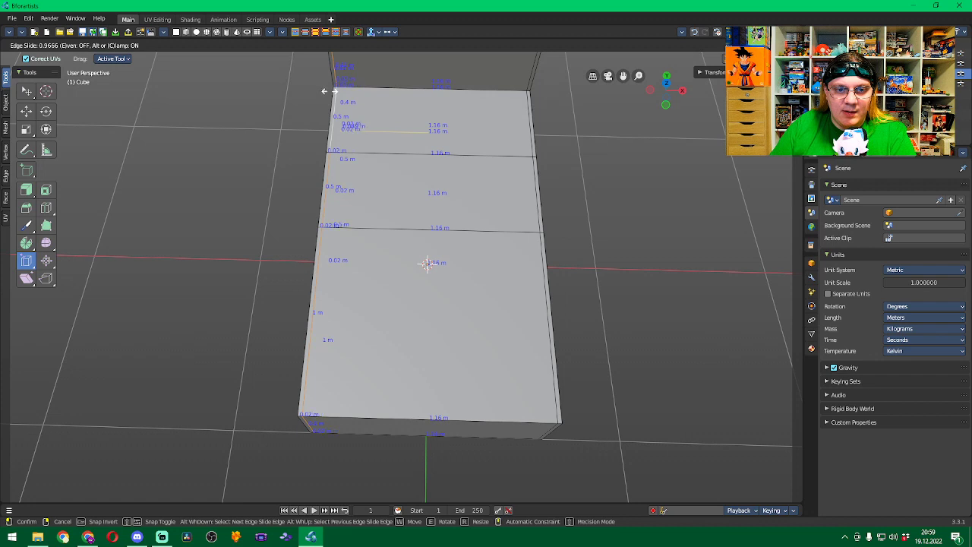
left_click(326, 91)
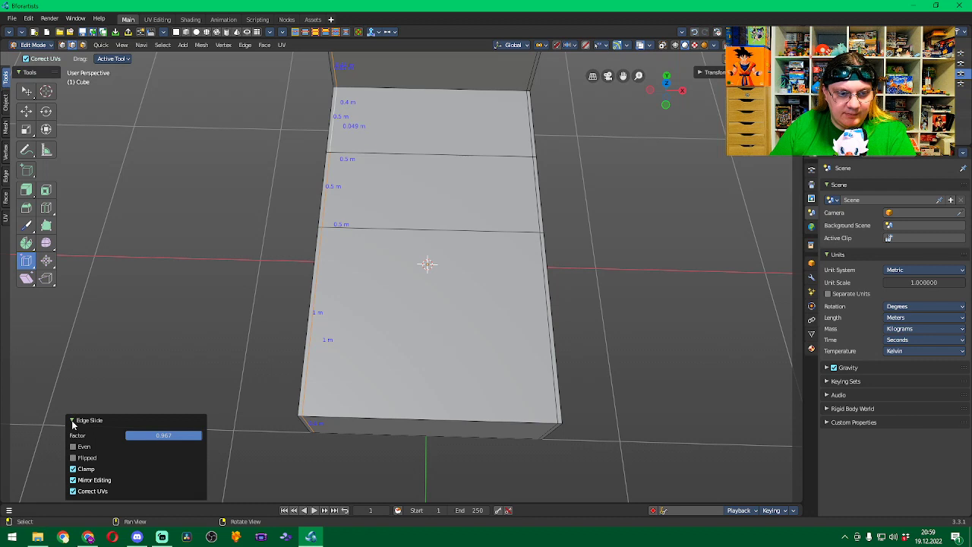
left_click(72, 422)
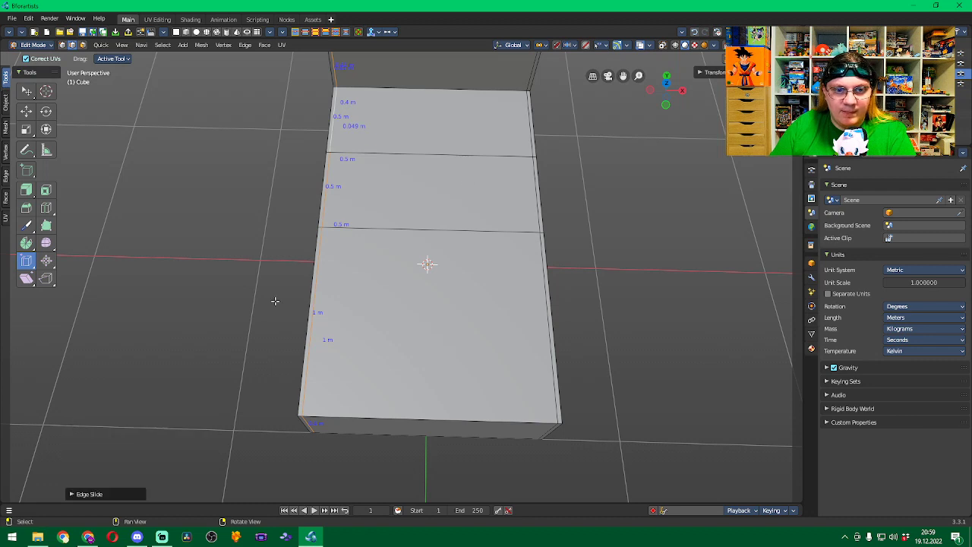
left_click(454, 155)
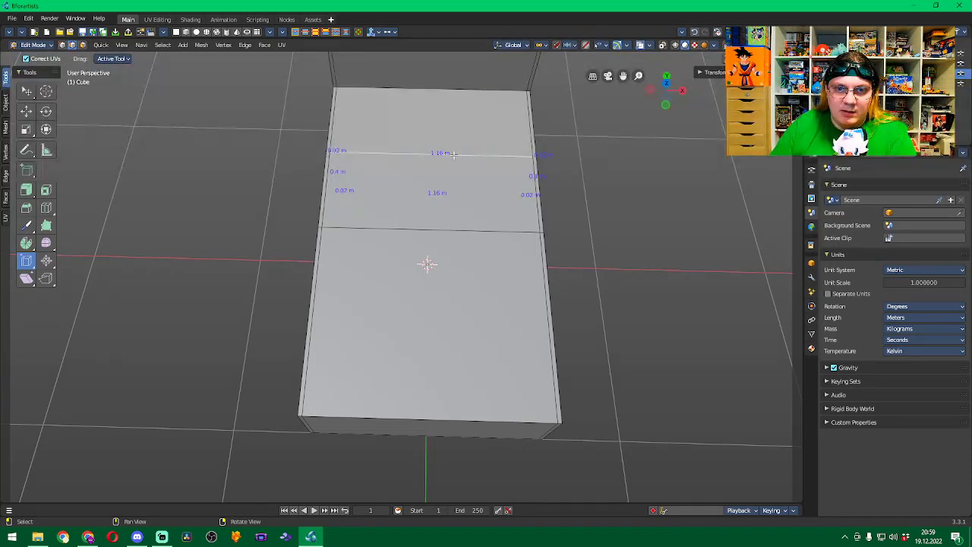
Slide the crosswise loop toward the headboard in several passes until it sits about 0.02 m away.
left_click_drag(453, 153, 469, 104)
middle_click_drag(501, 112, 423, 109)
left_click_drag(419, 116, 395, 122)
middle_click_drag(342, 232, 389, 179)
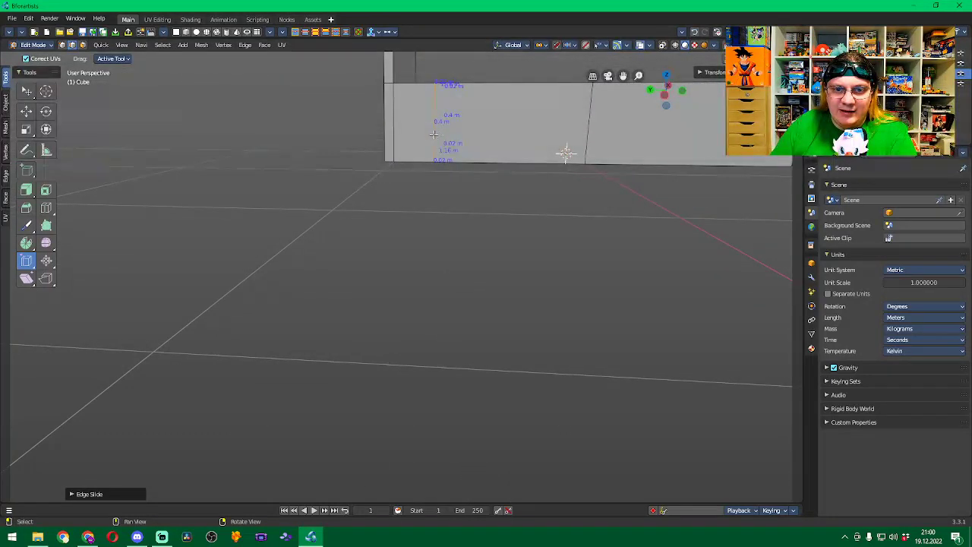
left_click_drag(433, 135, 365, 132)
middle_click_drag(438, 184, 400, 216)
left_click_drag(413, 199, 390, 199)
middle_click_drag(422, 195, 366, 164)
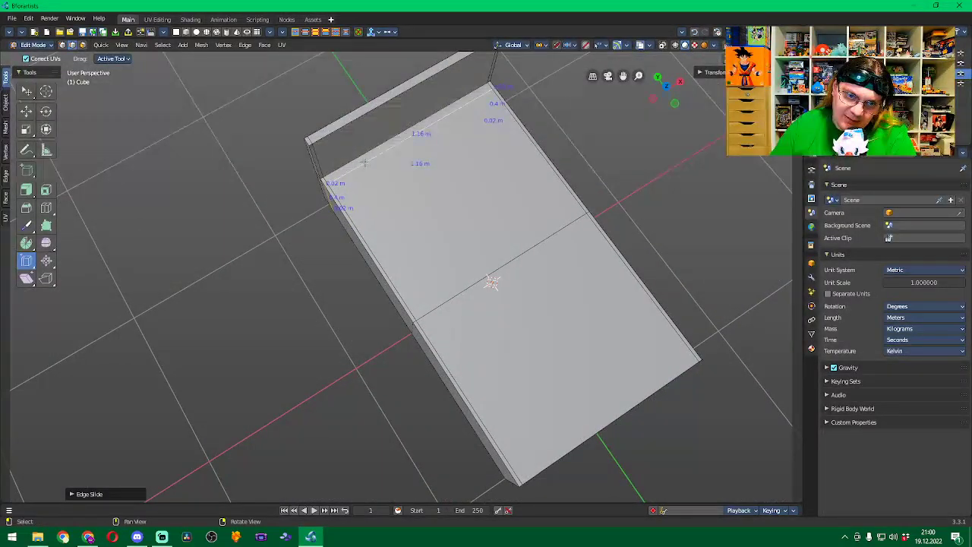
left_click_drag(365, 163, 337, 92)
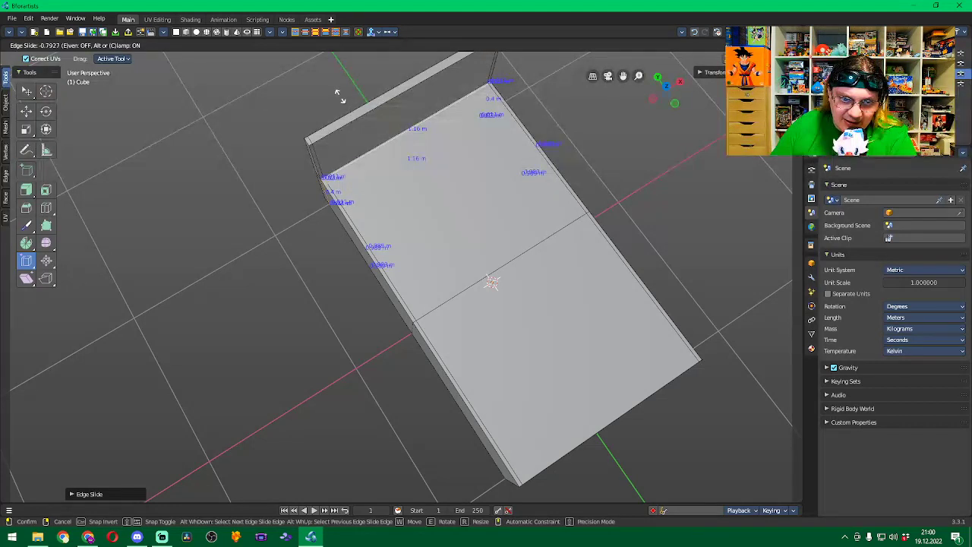
left_click_drag(337, 92, 337, 92)
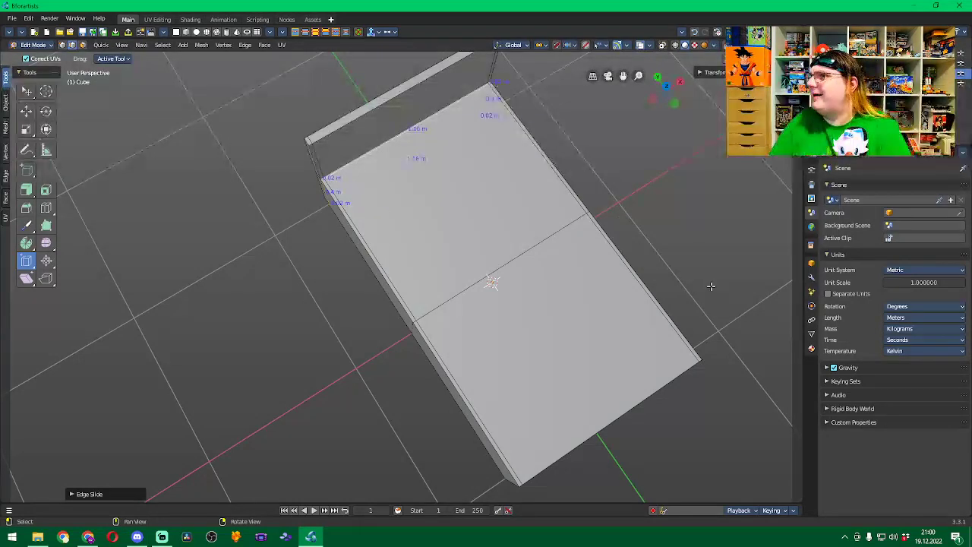
middle_click_drag(666, 422, 623, 410)
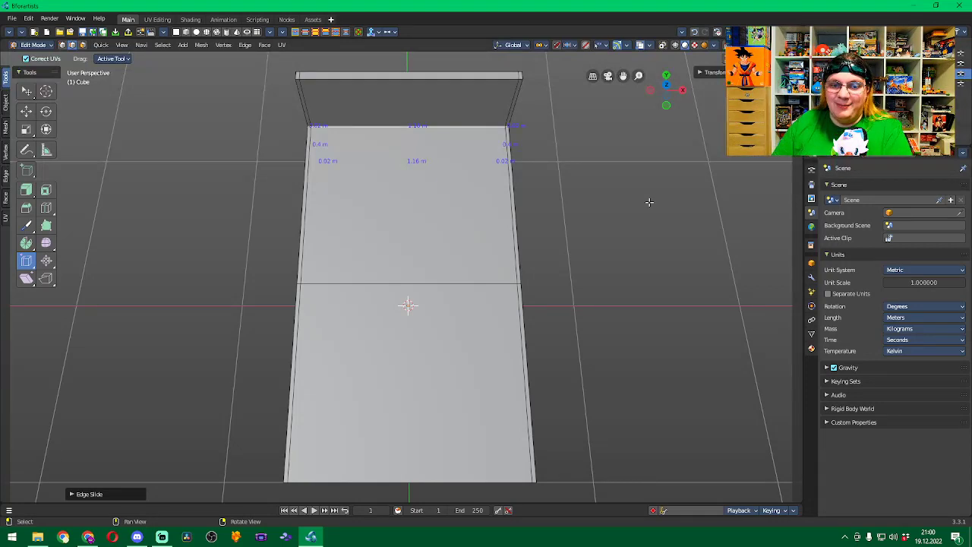
Add a crosswise loop, slide it against the foot end as a thin border, then deselect.
middle_click_drag(581, 378, 581, 351)
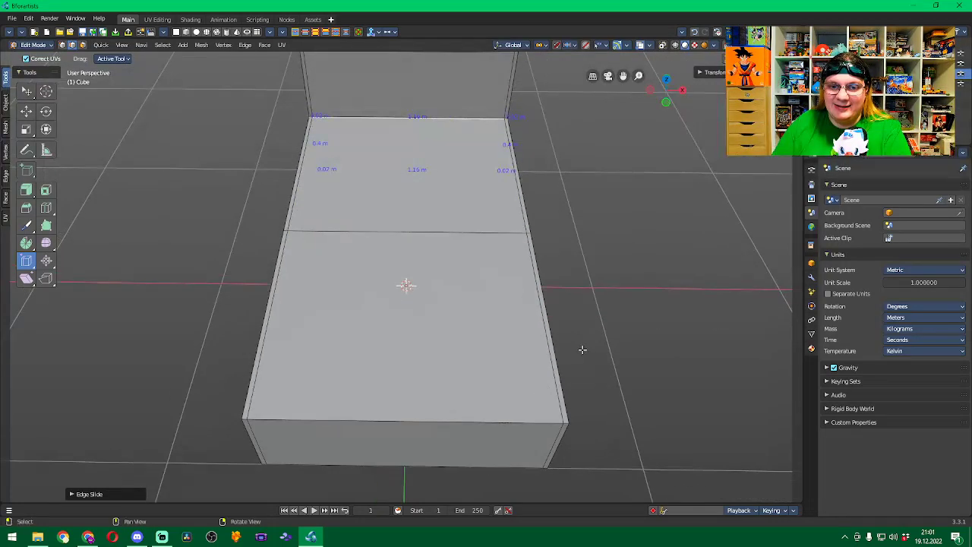
left_click(433, 232)
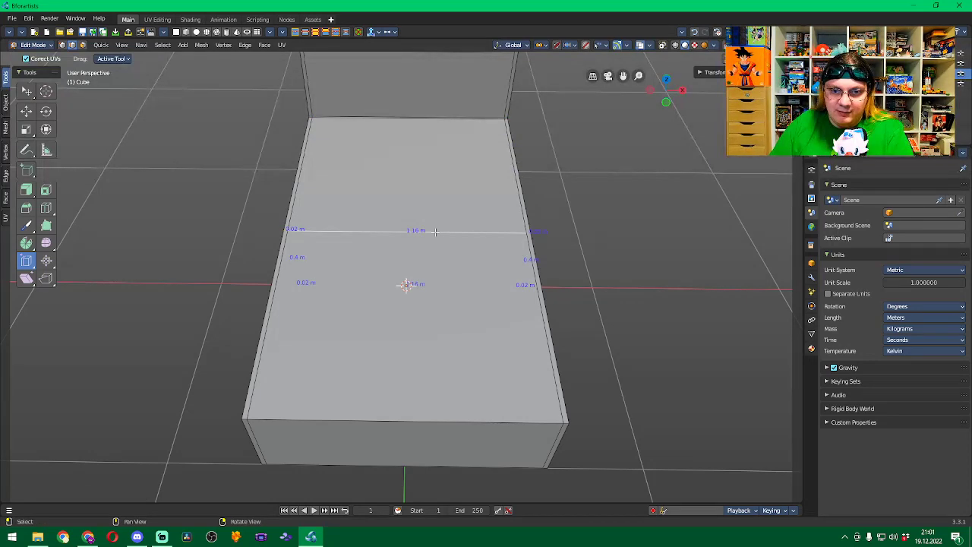
left_click_drag(435, 232, 433, 386)
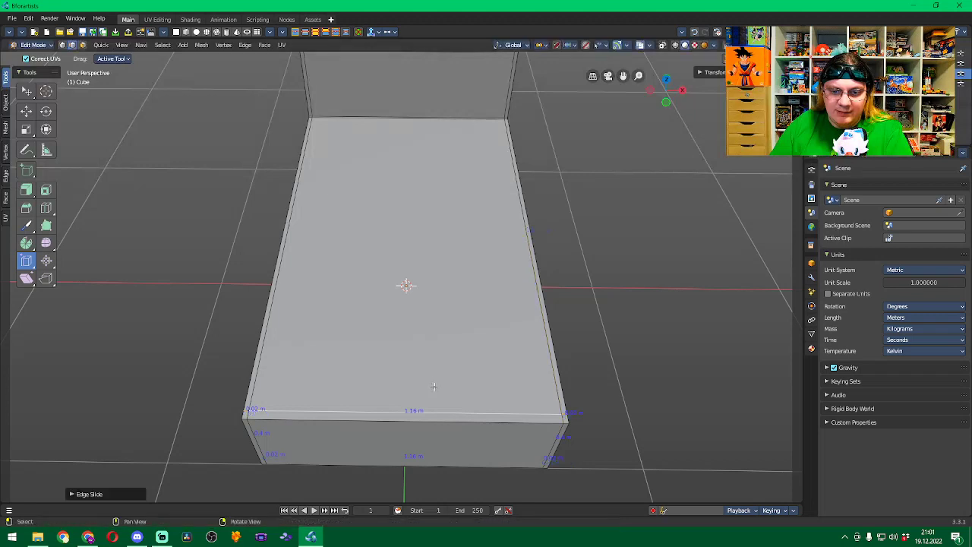
left_click(635, 336)
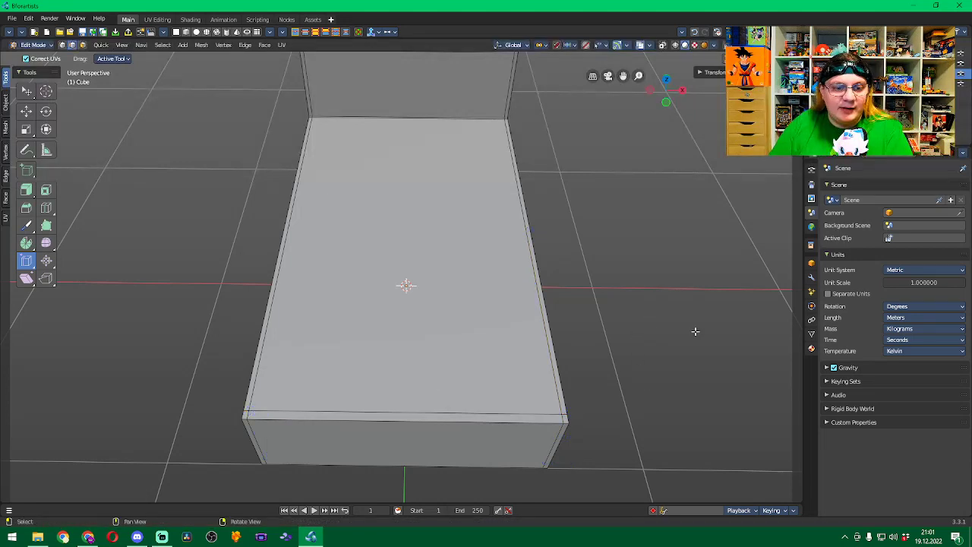
middle_click_drag(629, 316, 621, 295)
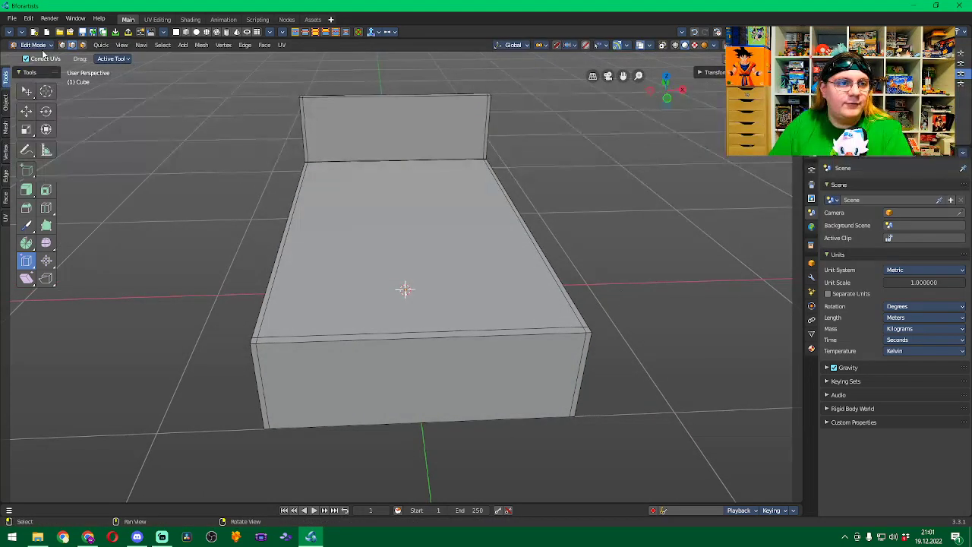
Save the file under the new name 'Bed 01.blend', replacing untitled.blend.
left_click(12, 18)
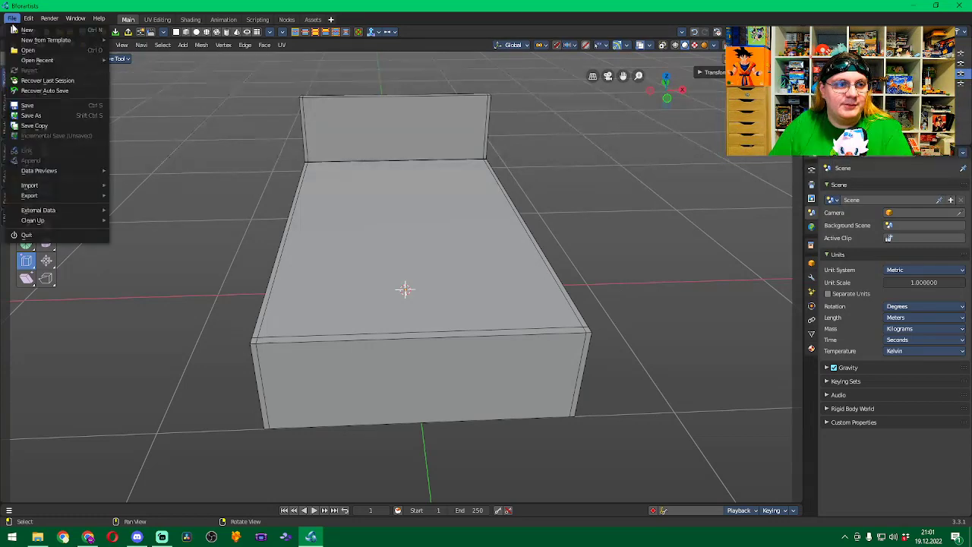
left_click(30, 116)
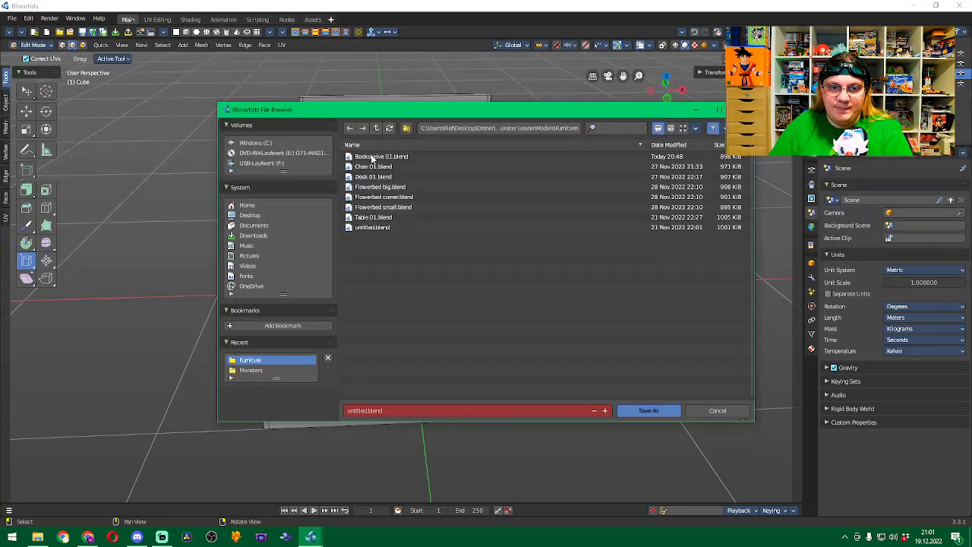
left_click(362, 411)
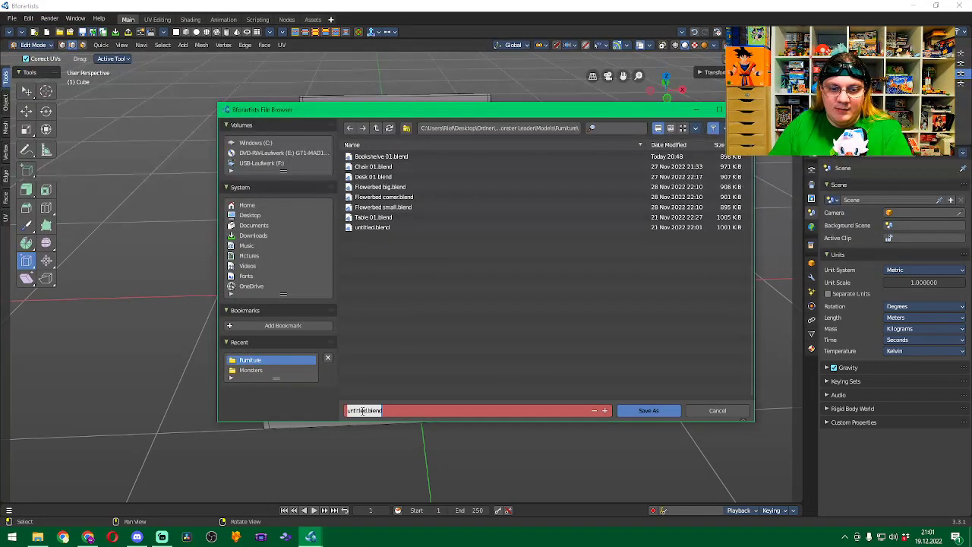
type("Bed")
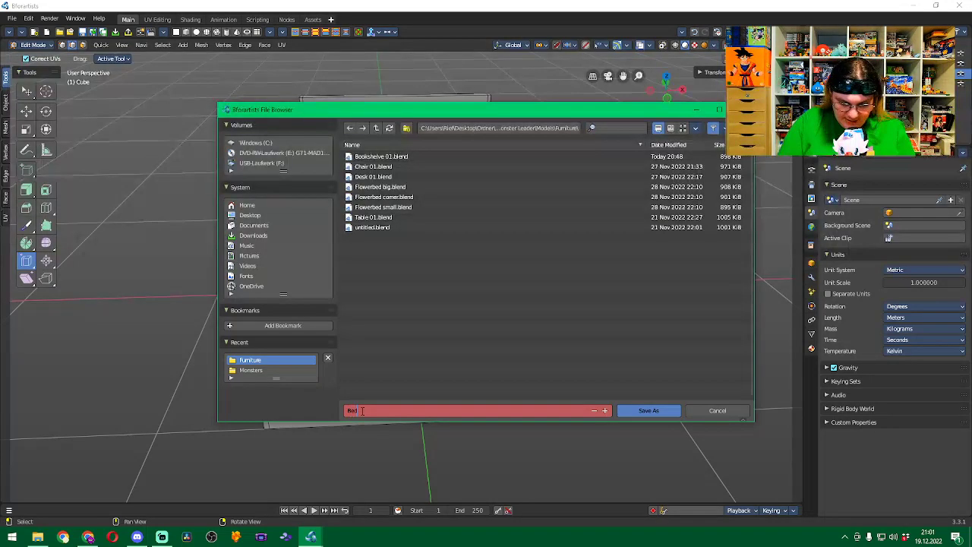
type(" 0")
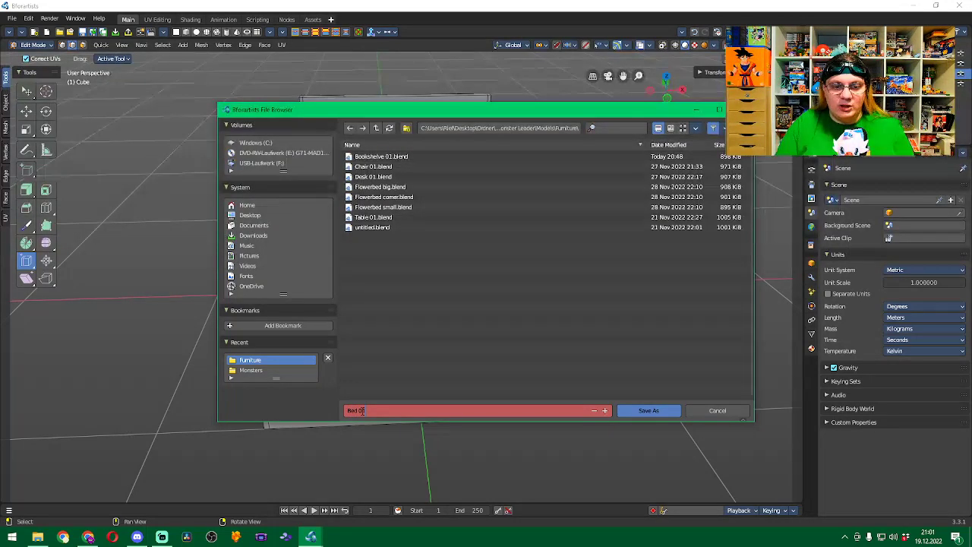
type("1.blend")
key("Return")
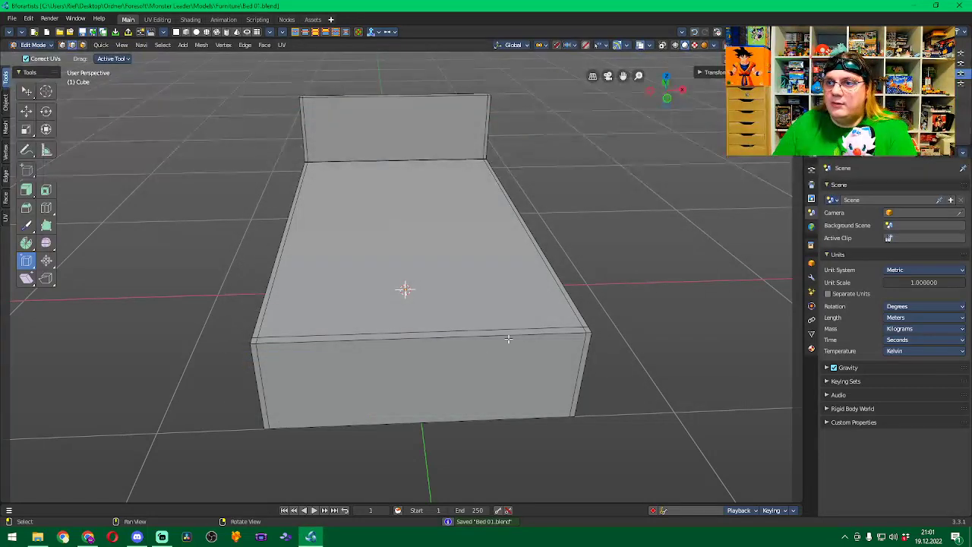
Extrude the bed's top face upward along its normals into a raised mattress slab.
mouse_move(610, 277)
middle_mouse_down()
mouse_move(635, 304)
mouse_move(673, 269)
mouse_move(610, 266)
middle_mouse_up()
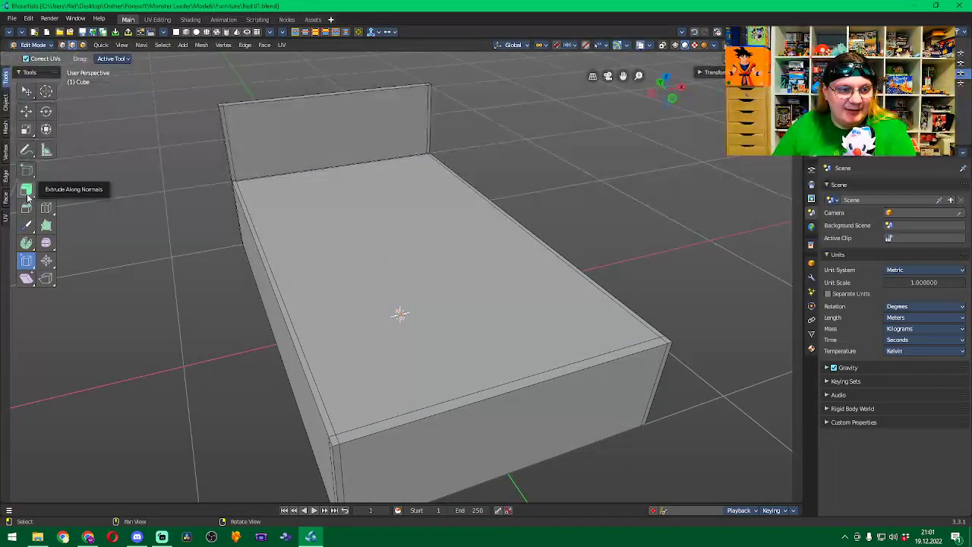
left_click(27, 191)
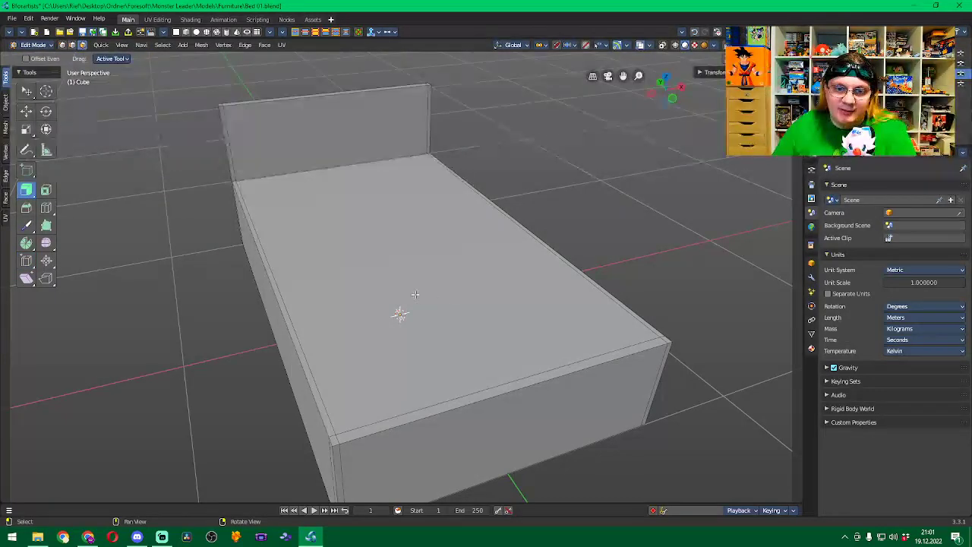
left_click(391, 277)
middle_click_drag(599, 262, 714, 344)
key("alt+s")
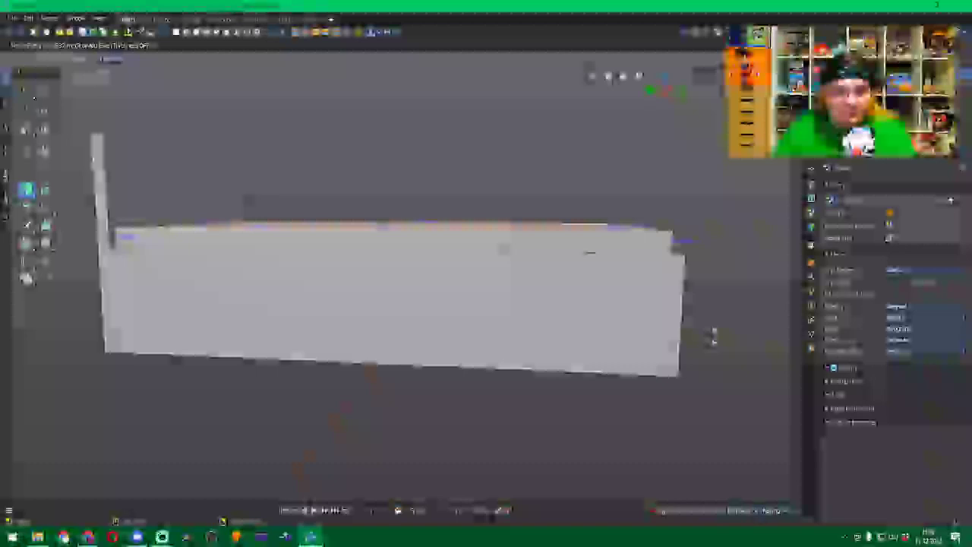
left_click(714, 335)
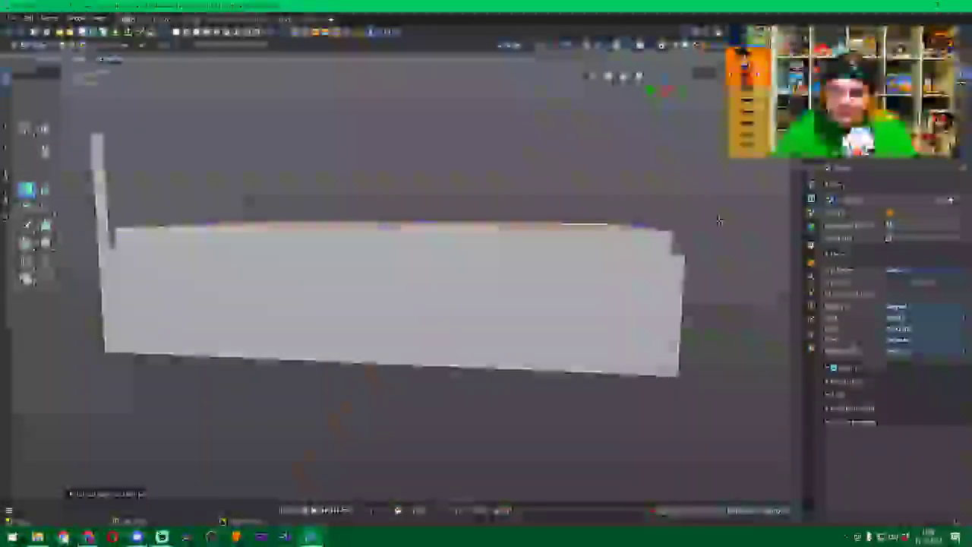
middle_click_drag(713, 335, 613, 237)
middle_click_drag(638, 283, 630, 278)
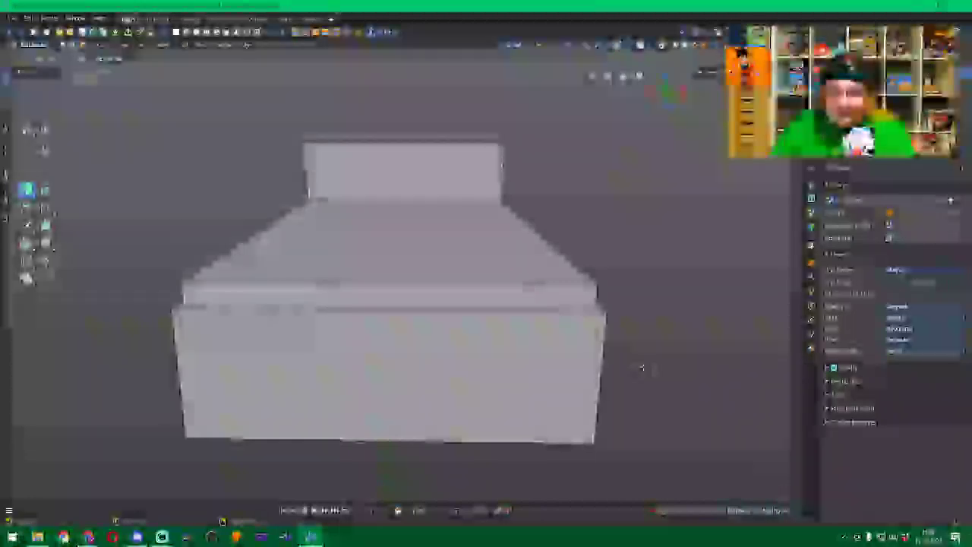
key("Tab")
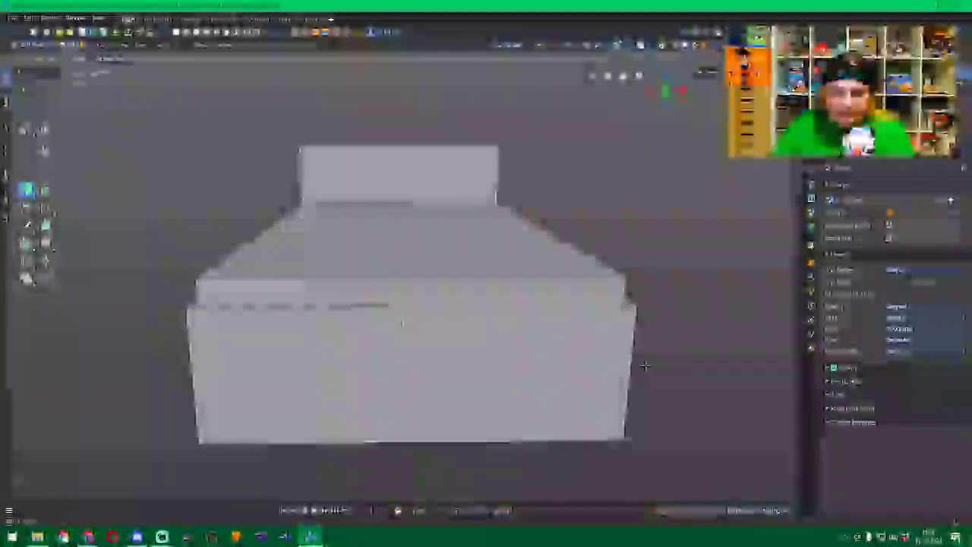
mouse_move(644, 366)
middle_mouse_down()
mouse_move(644, 333)
mouse_move(646, 361)
middle_mouse_up()
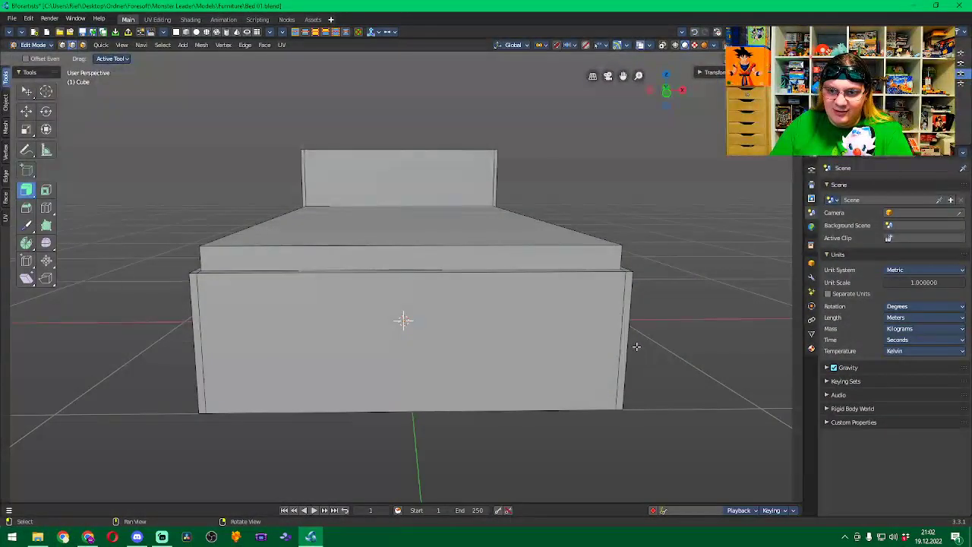
Select the base's top front rim edges and its vertical corner edges.
left_click(627, 271, "shift")
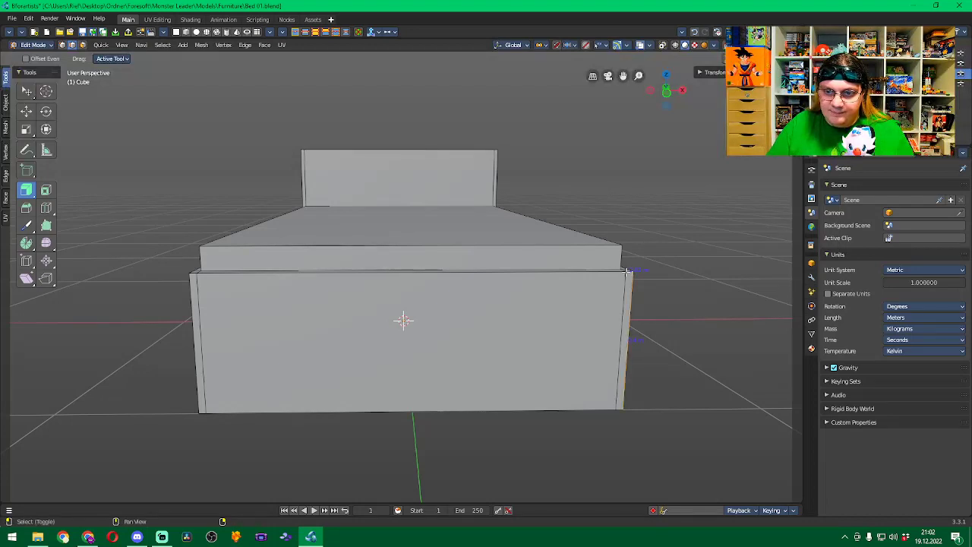
left_click(587, 271, "shift")
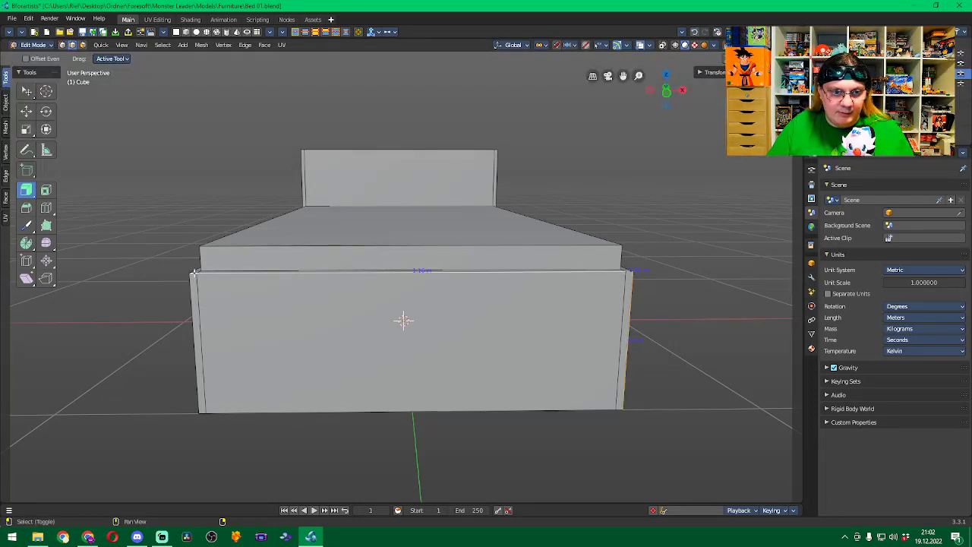
left_click(191, 273, "shift")
left_click(190, 281, "shift")
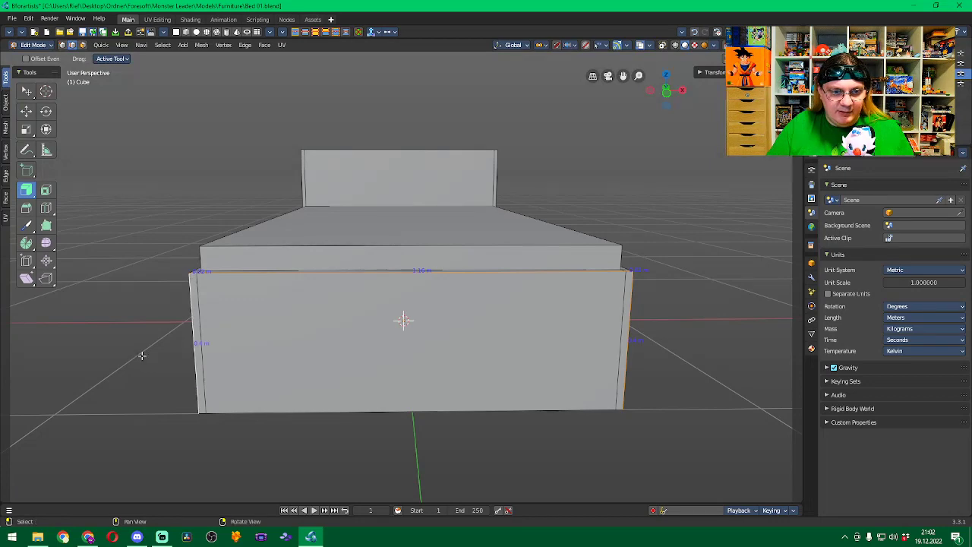
mouse_move(175, 355)
middle_mouse_down()
mouse_move(194, 354)
mouse_move(159, 365)
middle_mouse_up()
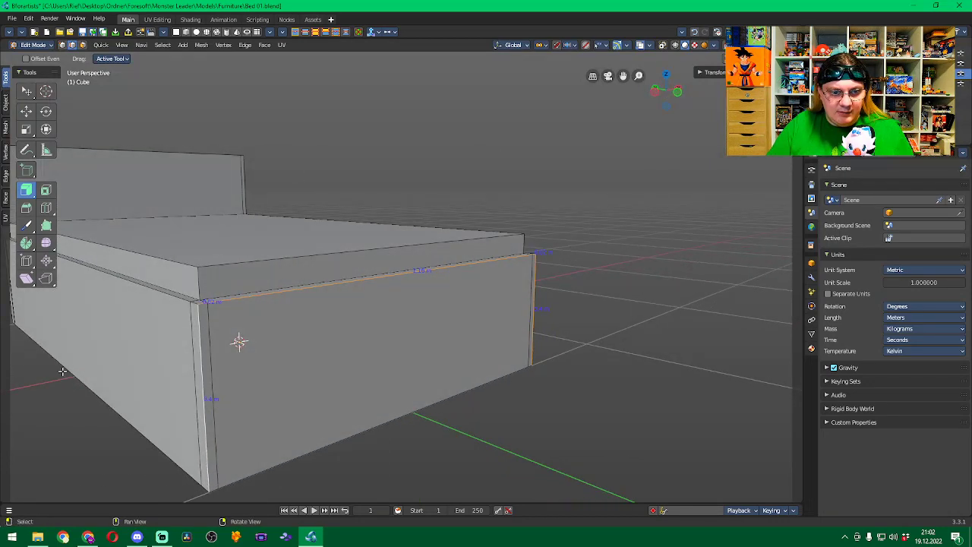
middle_click_drag(31, 390, 600, 278)
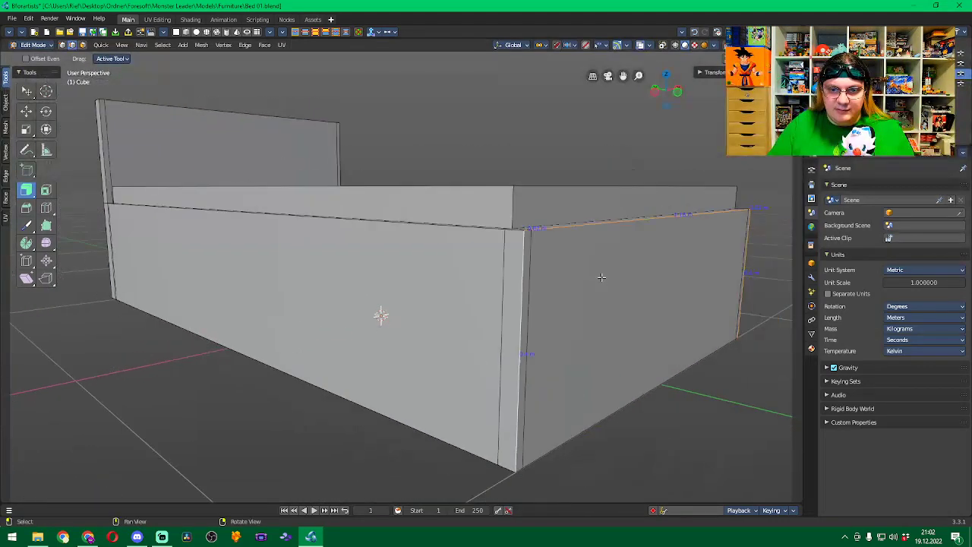
middle_click_drag(269, 406, 429, 401)
scroll(441, 397, "up", 3)
scroll(456, 401, "down", 4)
scroll(423, 407, "down", 3)
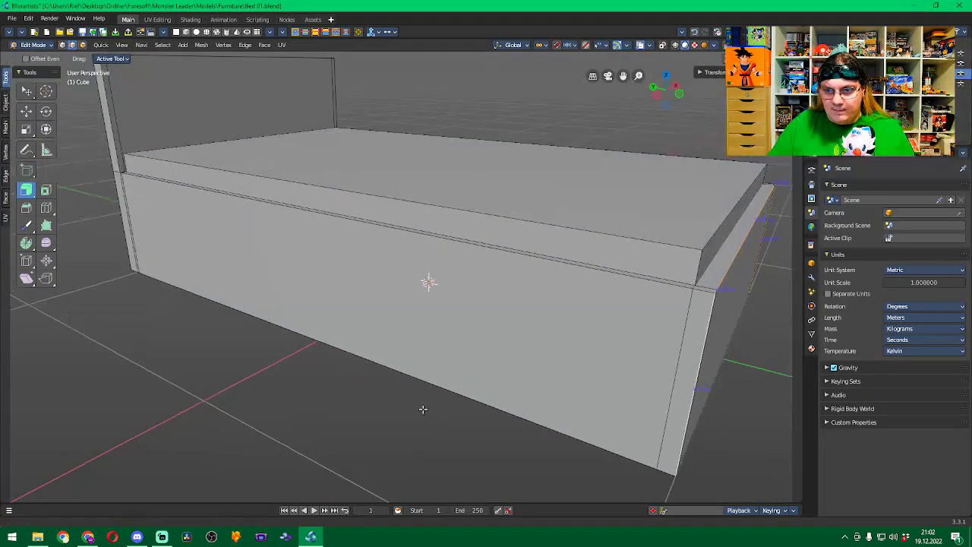
scroll(421, 414, "up", 5)
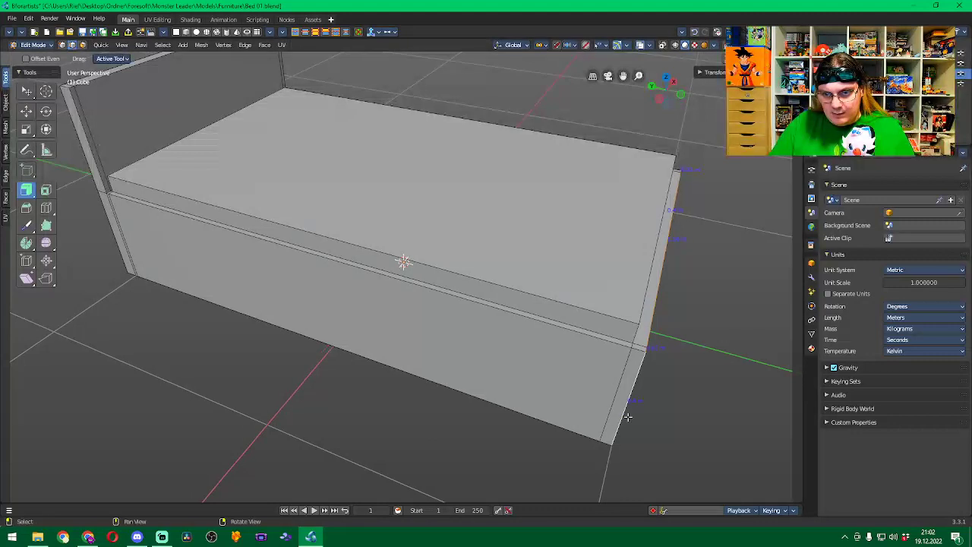
left_click(636, 355, "shift")
left_click(459, 297, "shift")
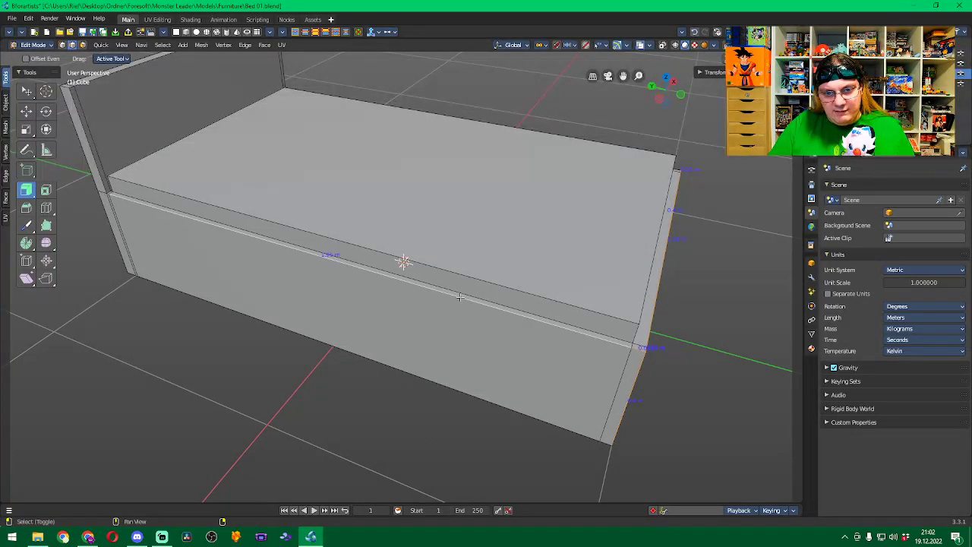
Add the headboard's top, outer and corner edges to the edge selection.
middle_click_drag(127, 269, 322, 325)
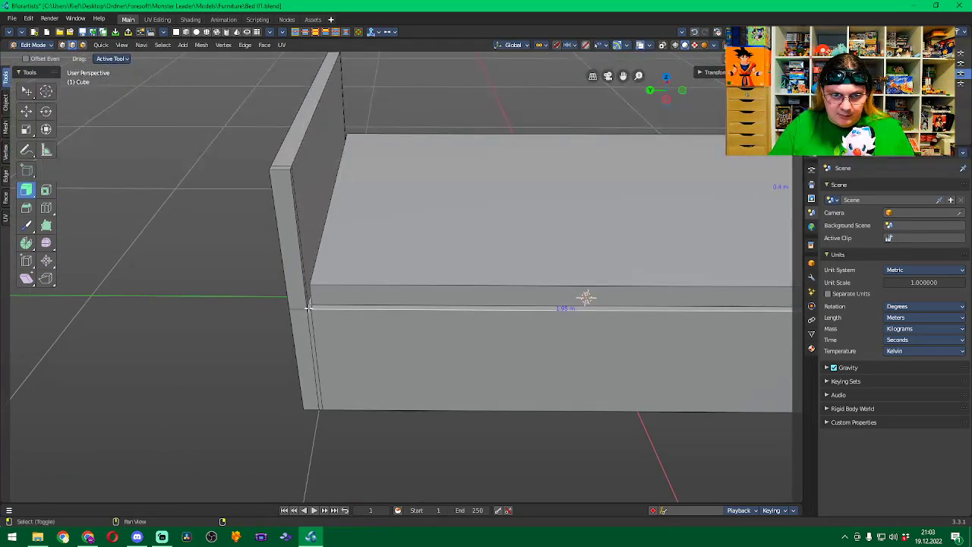
left_click(308, 310, "shift")
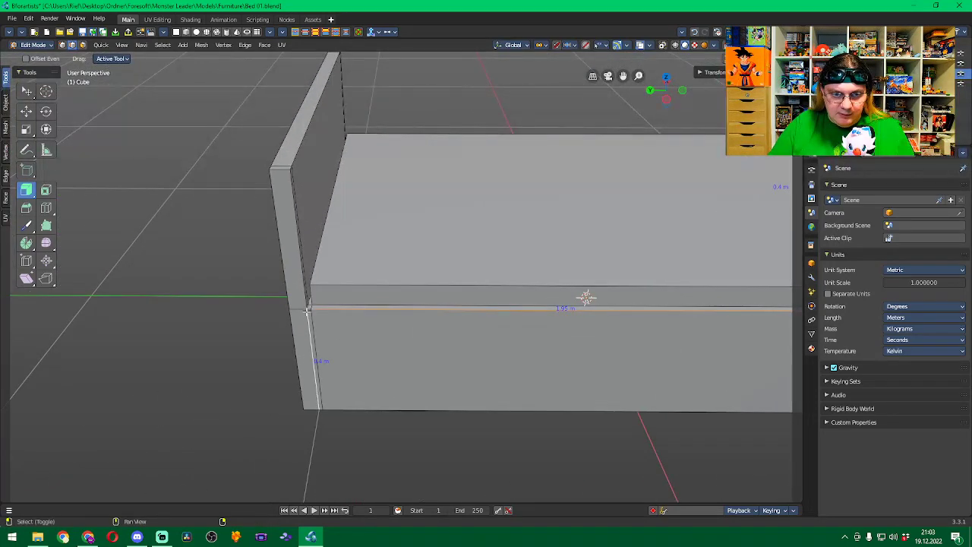
left_click(309, 309, "shift")
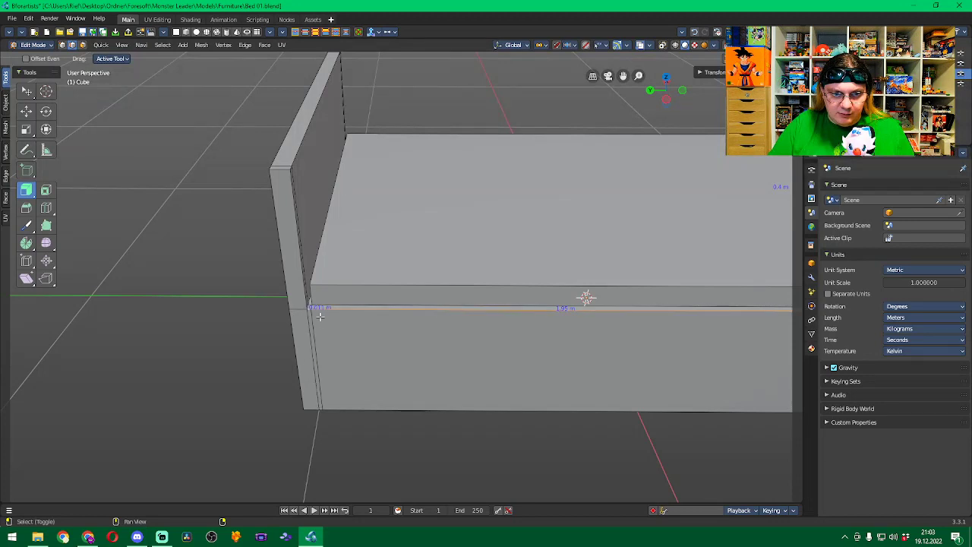
left_click(305, 300, "shift")
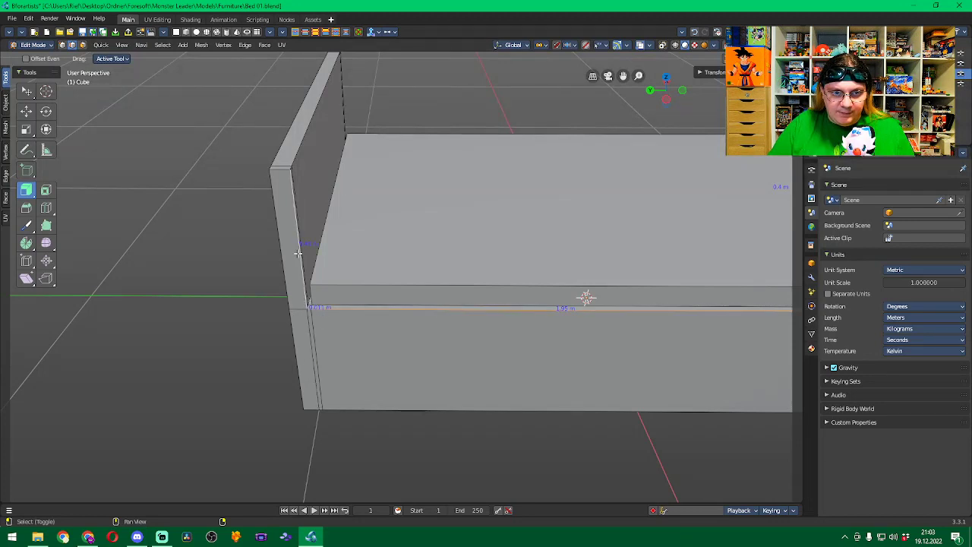
left_click(281, 169, "shift")
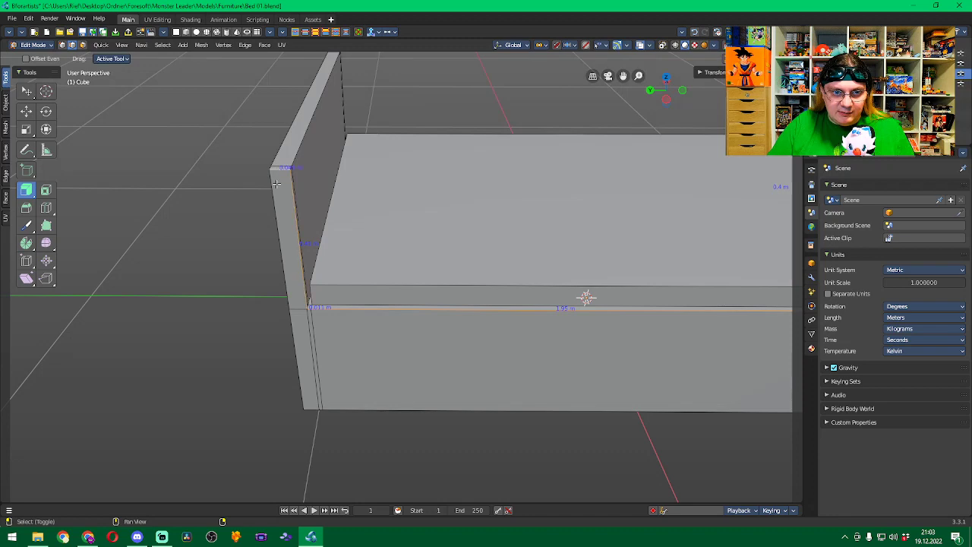
left_click(272, 198, "shift")
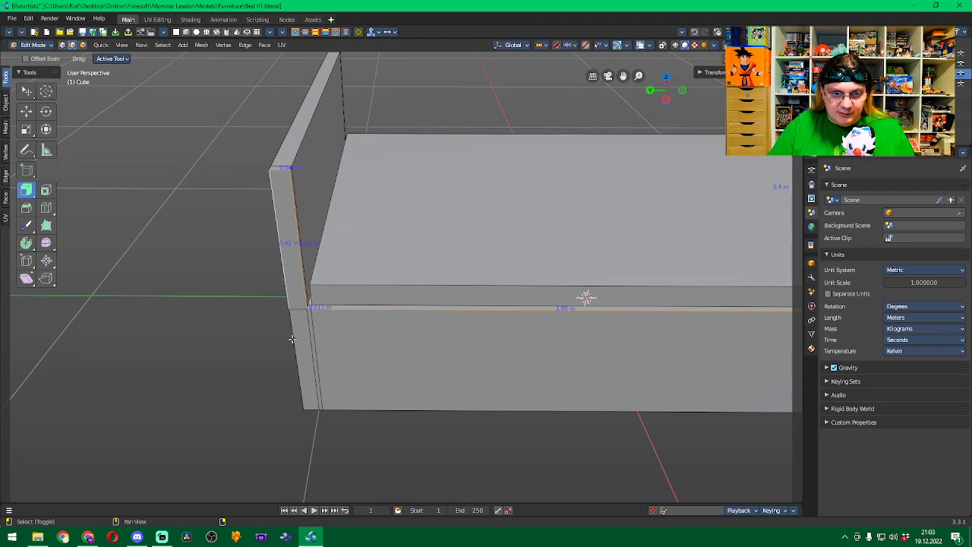
middle_click_drag(267, 340, 293, 335)
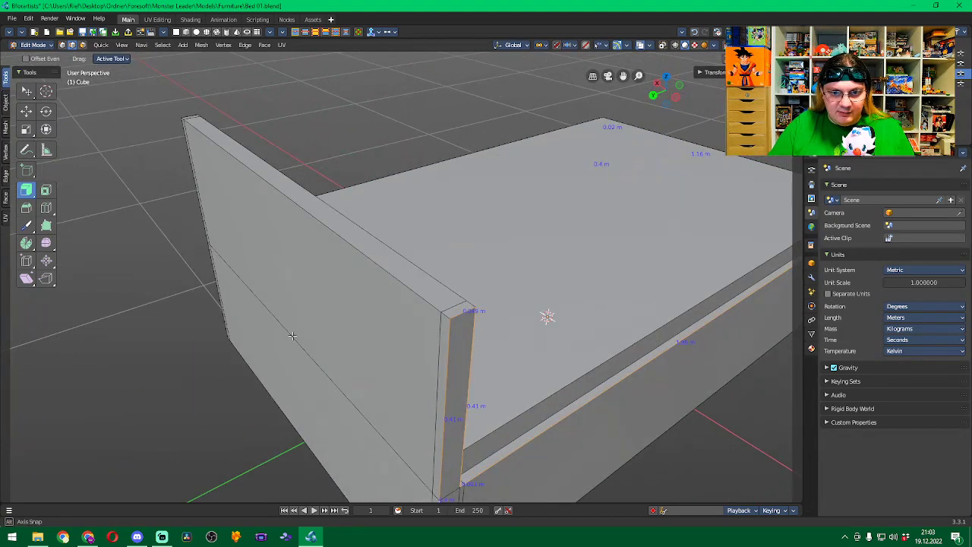
left_click(428, 303, "shift")
left_click(459, 295, "shift")
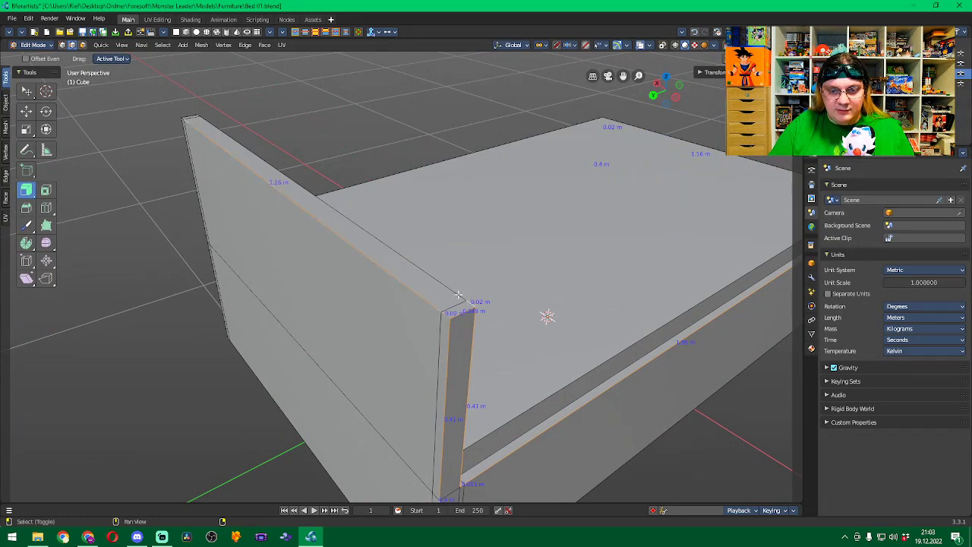
left_click(453, 292, "shift")
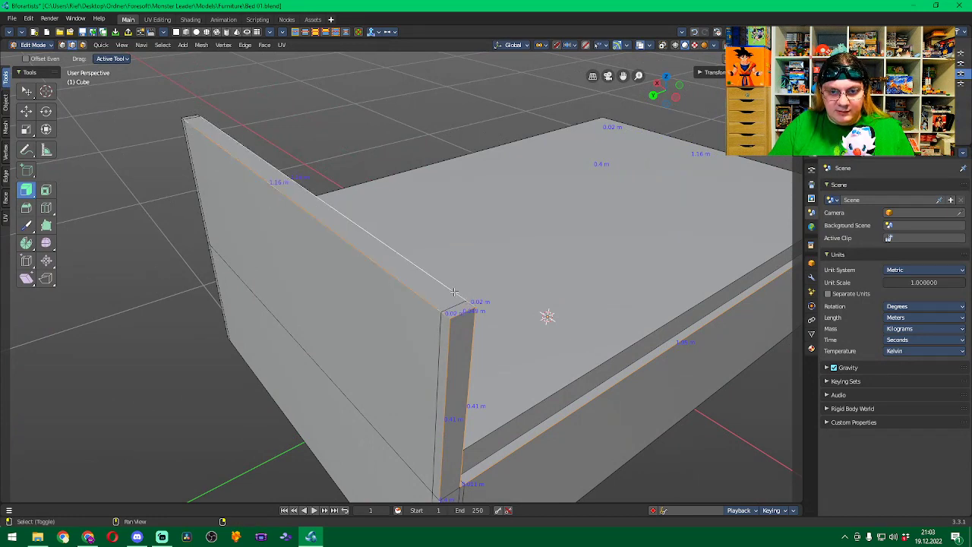
left_click(191, 115, "shift")
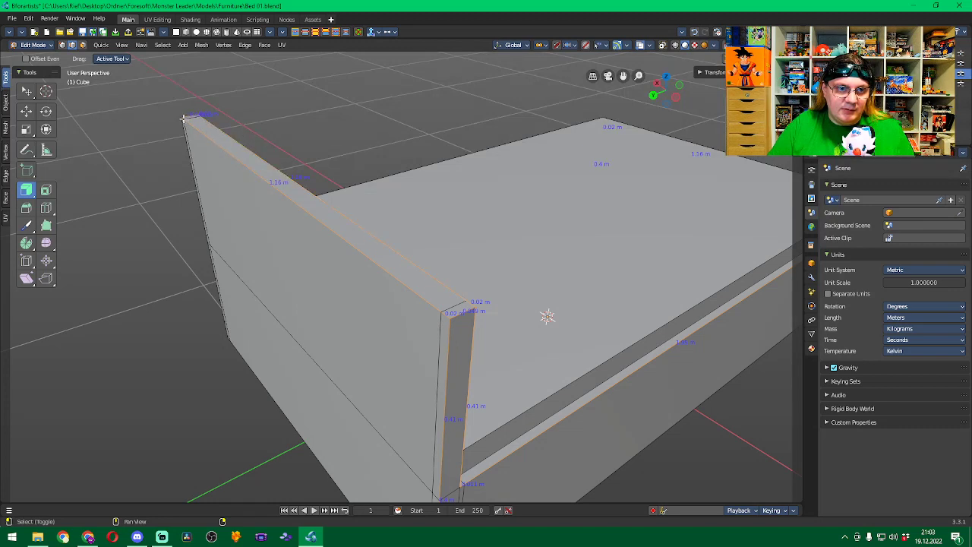
left_click(181, 121, "shift")
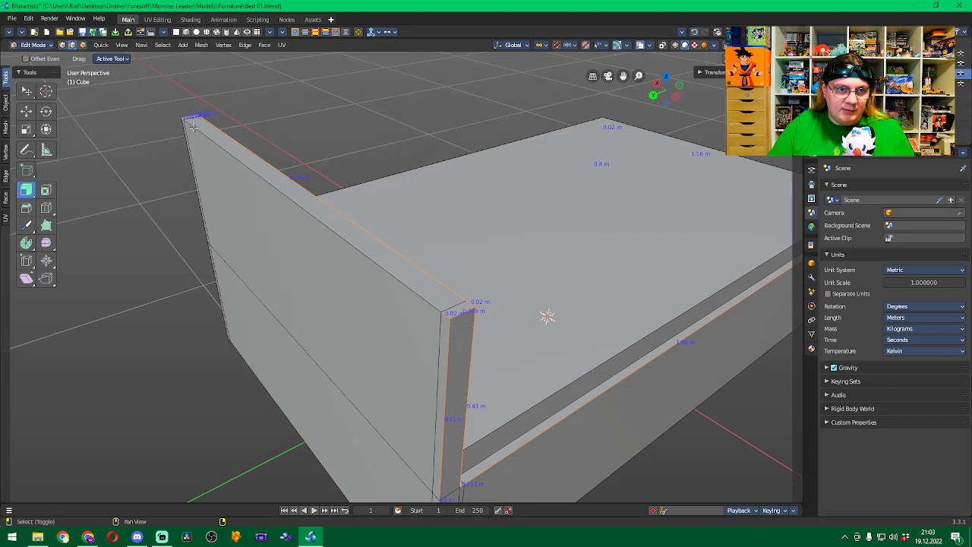
Add the box's 0.41 m side edge, front edge and back-panel corner edges.
middle_click_drag(193, 127, 214, 199)
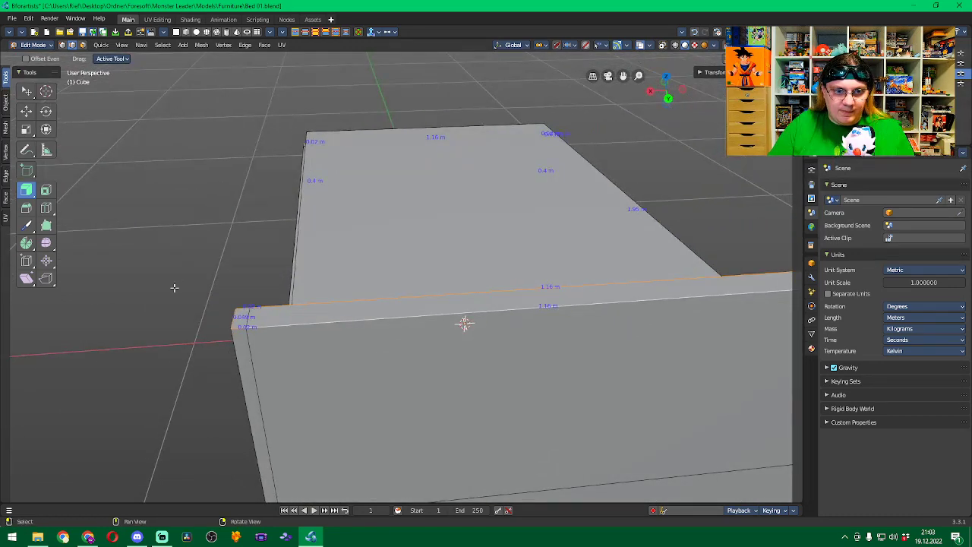
middle_click_drag(174, 287, 325, 223)
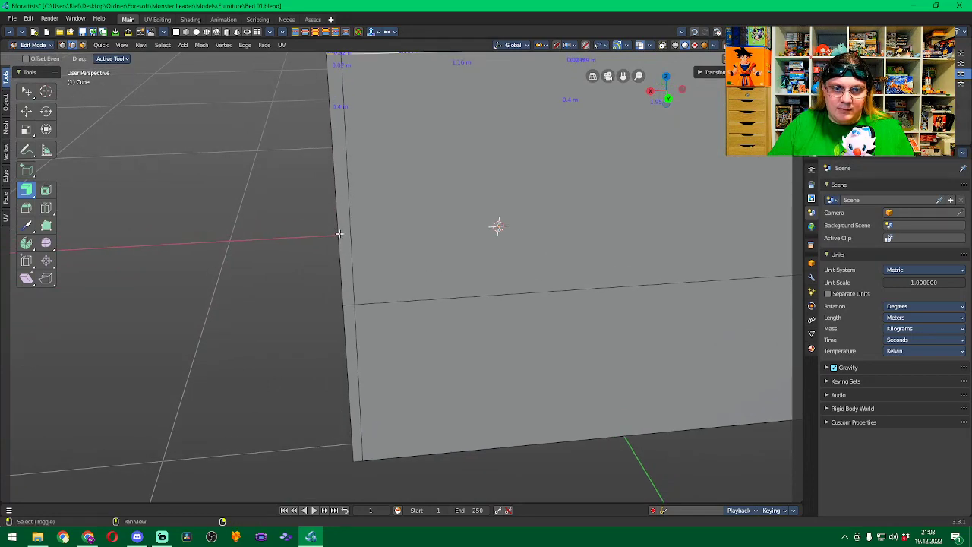
left_click(339, 233, "shift")
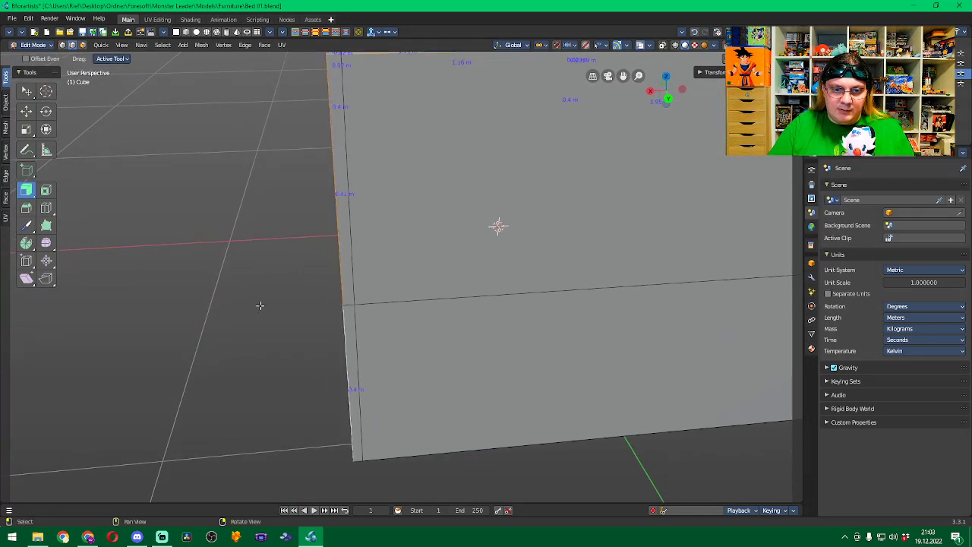
middle_click_drag(260, 304, 554, 359)
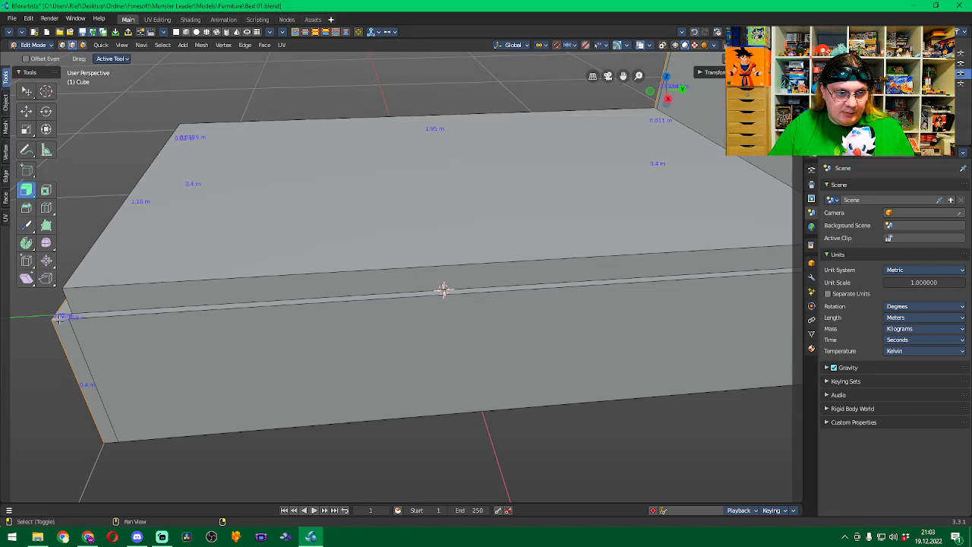
left_click(98, 316, "shift")
mouse_move(478, 369)
middle_mouse_down()
mouse_move(452, 372)
mouse_move(467, 369)
middle_mouse_up()
middle_click_drag(623, 397, 551, 384)
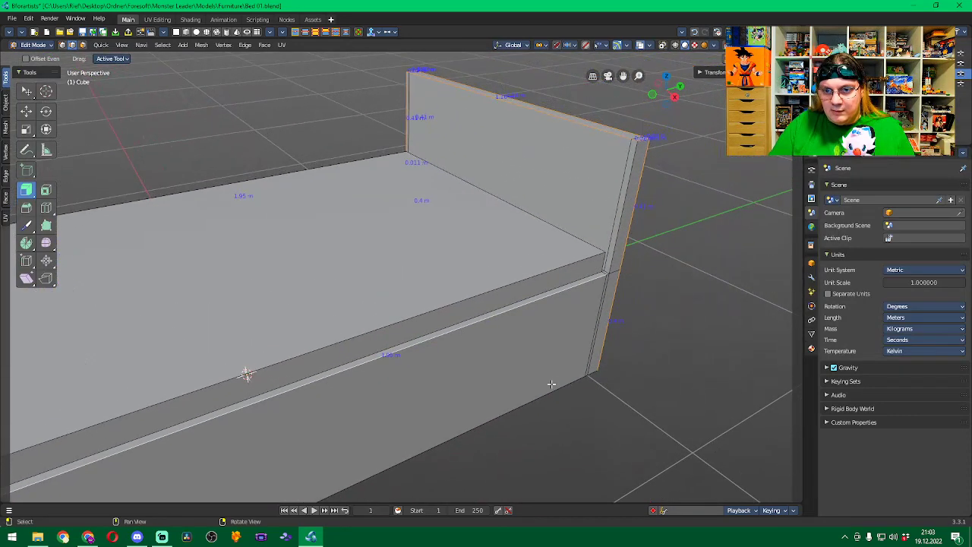
left_click(608, 274, "shift")
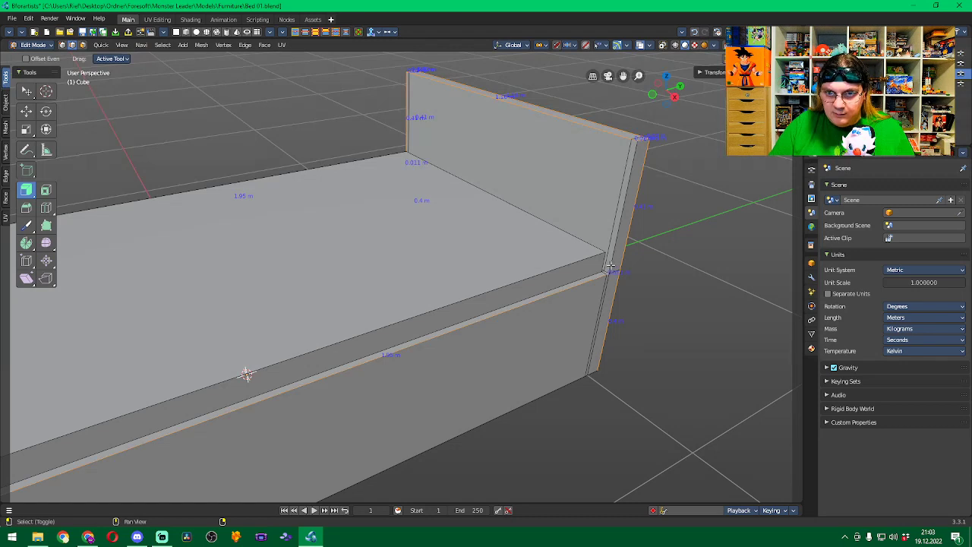
left_click(609, 267, "shift")
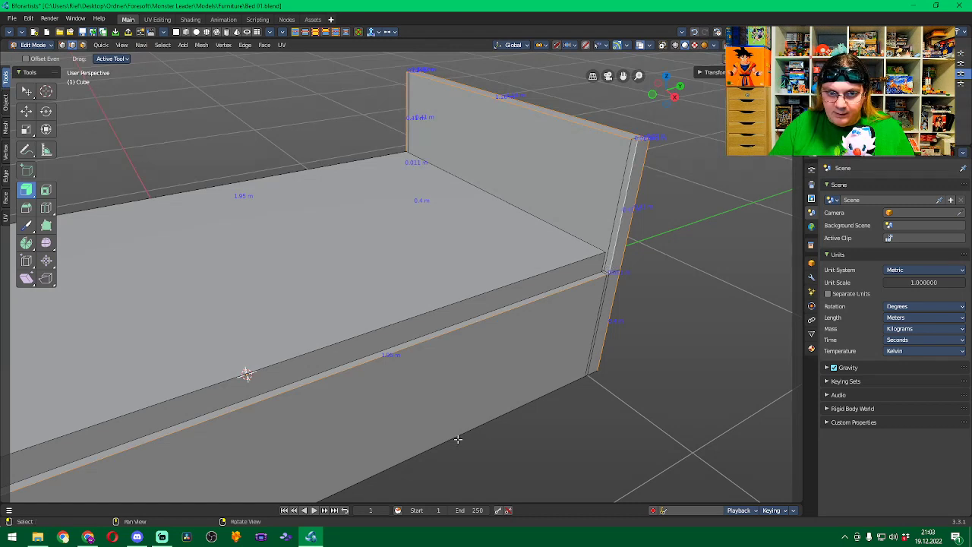
middle_click_drag(458, 439, 645, 301)
scroll(335, 345, "down", 3)
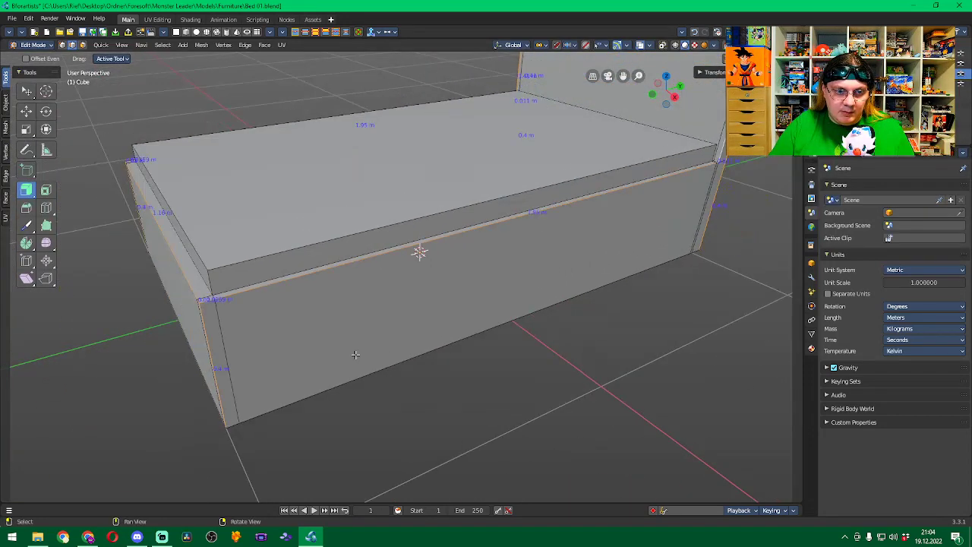
Extrude the rim along its normals with an inward shrink, then undo it.
key("alt+s")
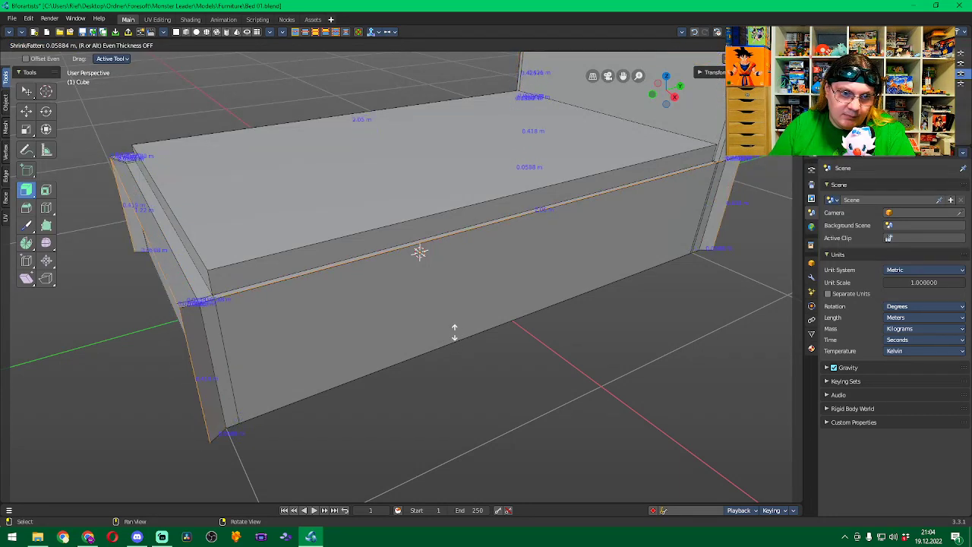
left_click(450, 328)
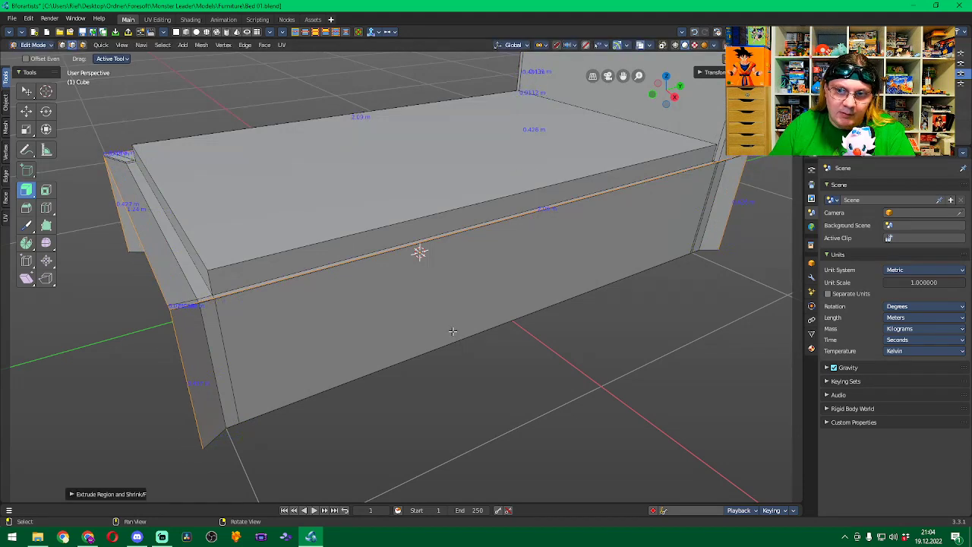
middle_click_drag(434, 386, 484, 374)
middle_click_drag(564, 396, 543, 359)
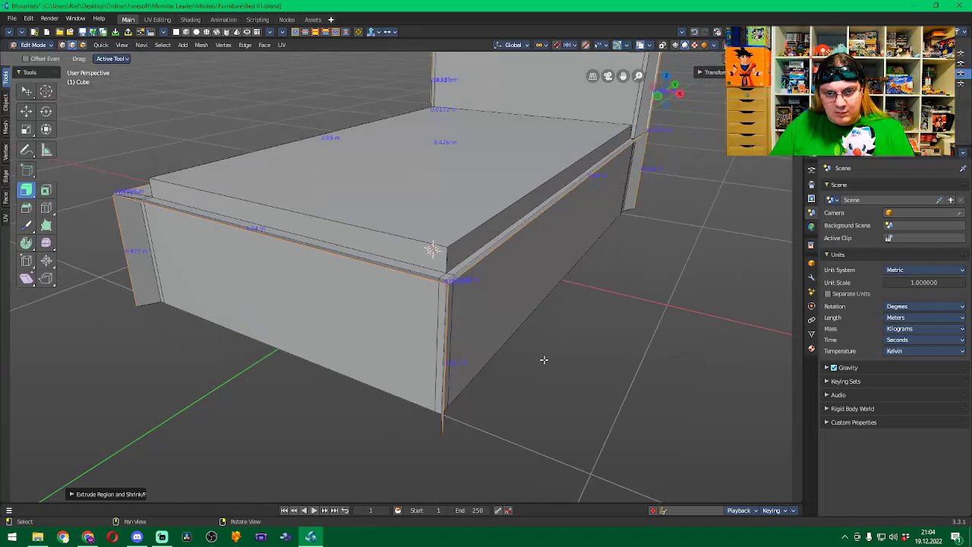
key("ctrl+z")
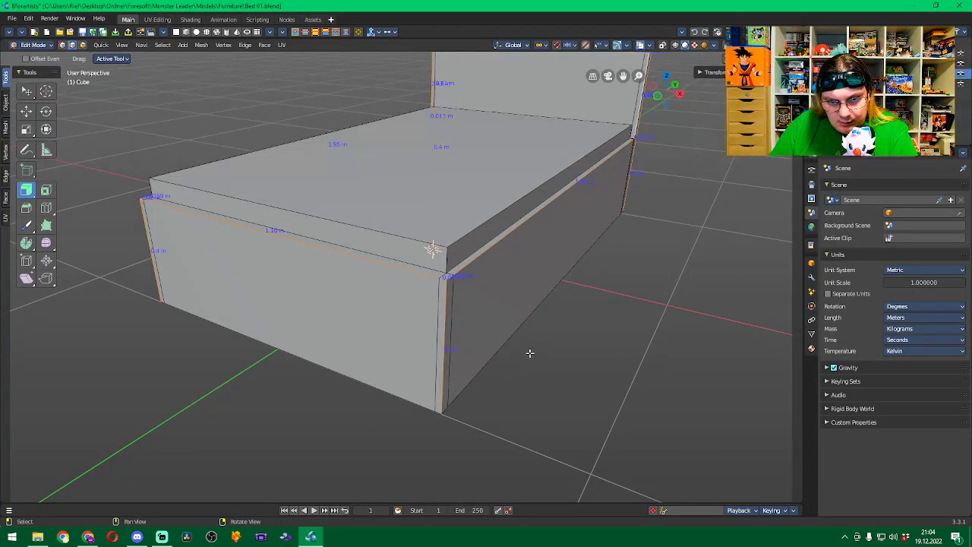
Re-extrude the rim along normals at about -0.0048 m and open its Offset field.
middle_click_drag(529, 353, 524, 353)
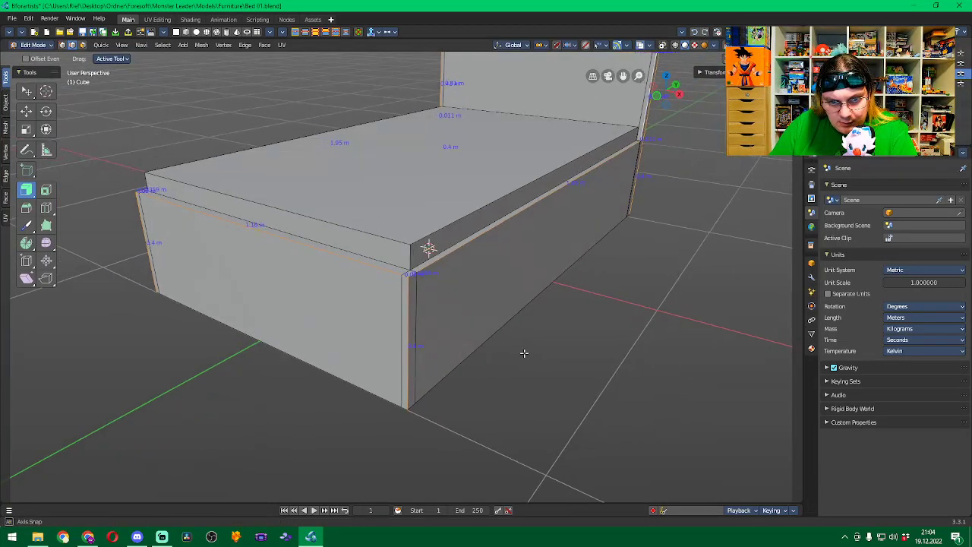
key("alt+s")
left_click(617, 320)
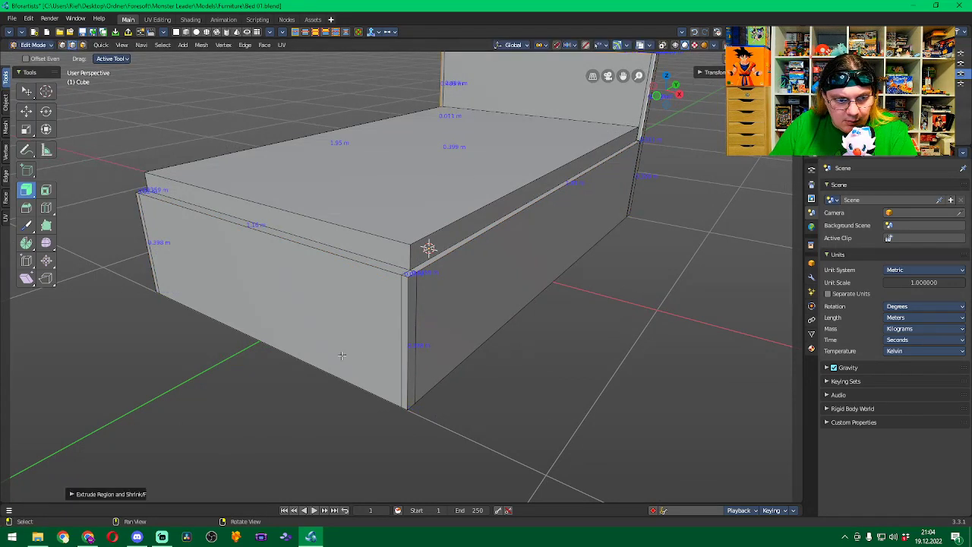
left_click(77, 493)
left_click(133, 457)
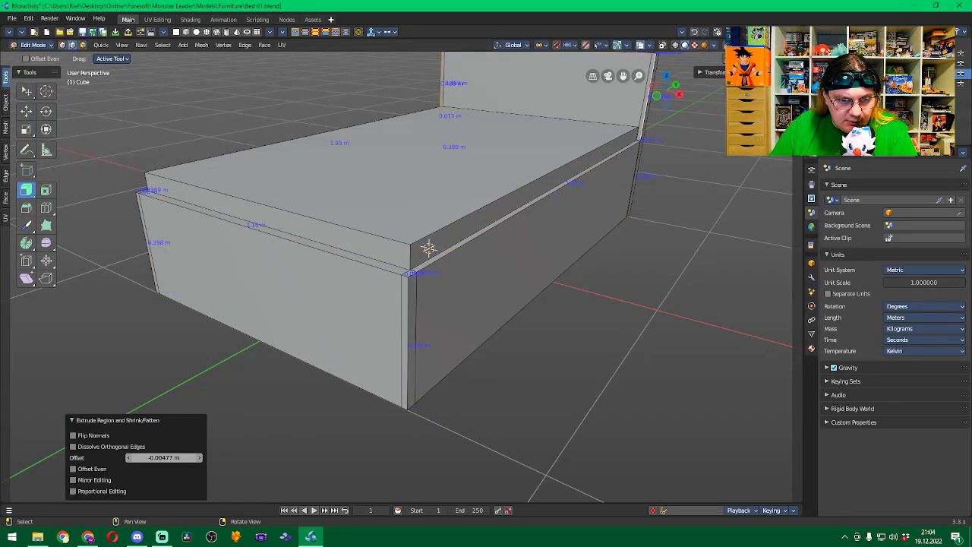
Try a 0.02 m Offset on the rim extrusion, inspect the thicker trim, then undo it.
type("0.02")
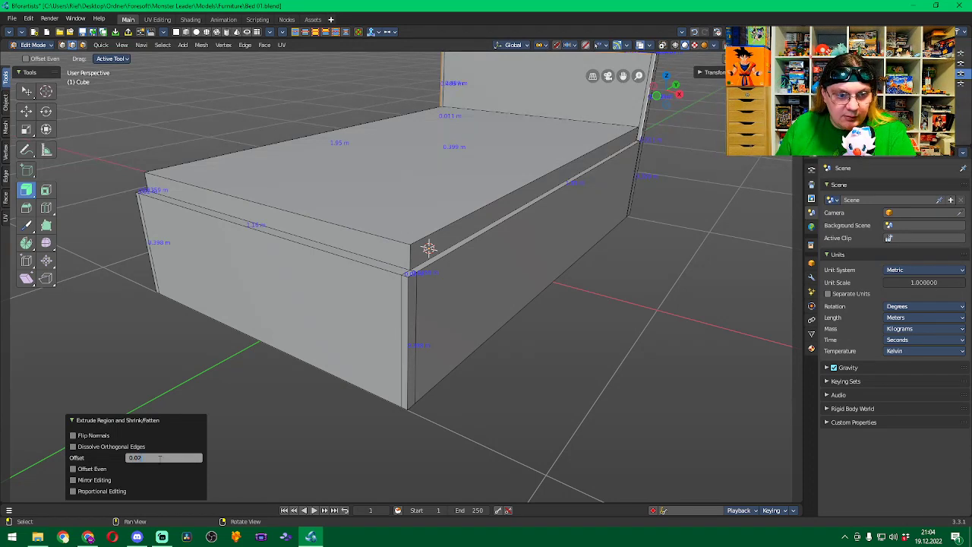
key("Return")
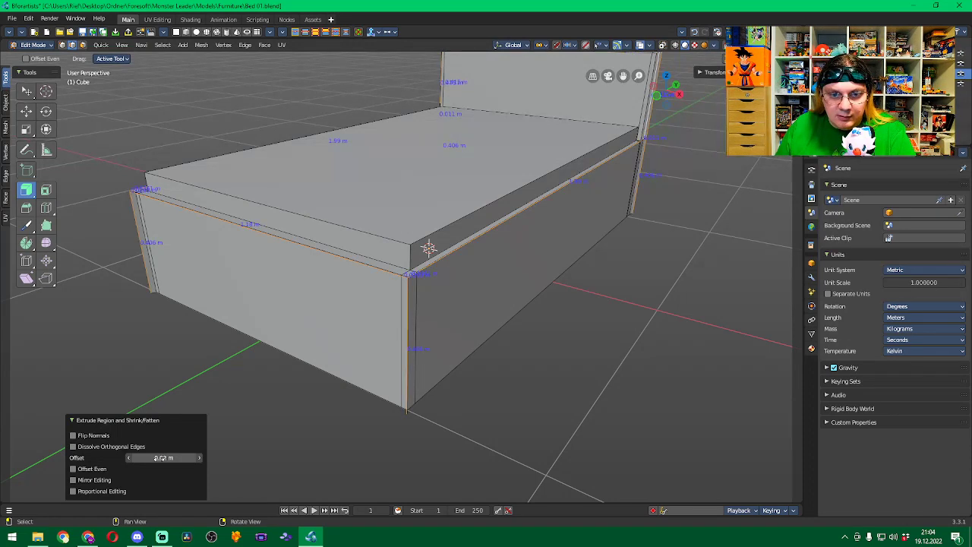
scroll(630, 307, "up", 4)
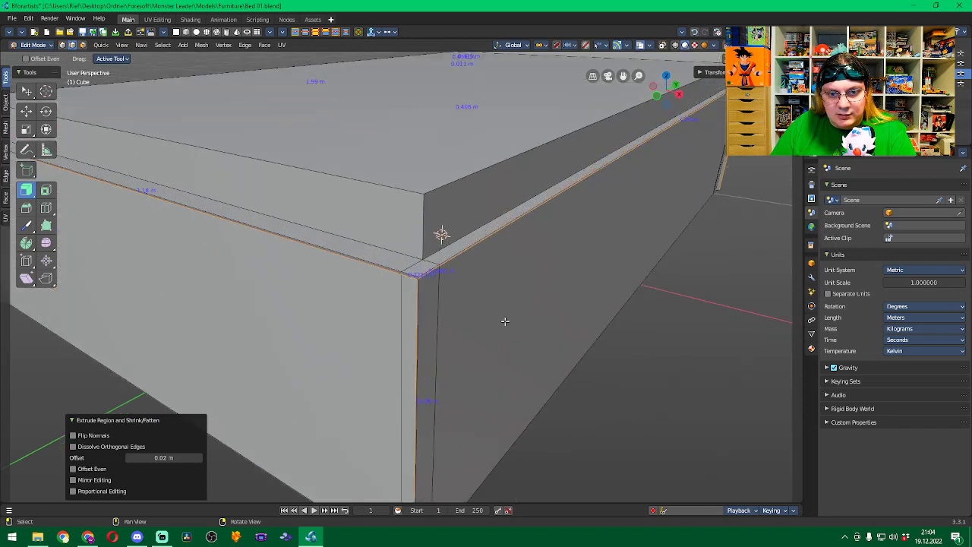
scroll(503, 322, "up", 1)
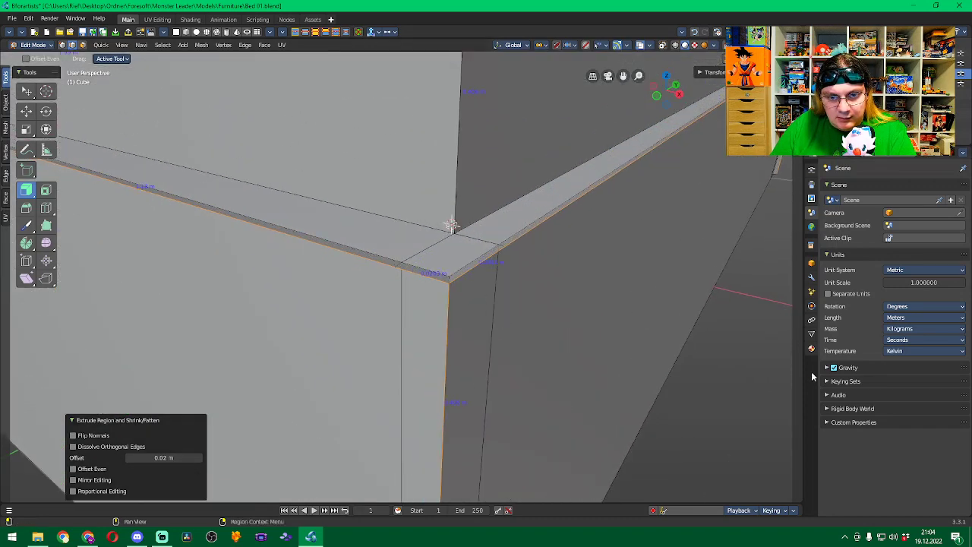
middle_click_drag(773, 377, 728, 352)
scroll(320, 200, "down", 5)
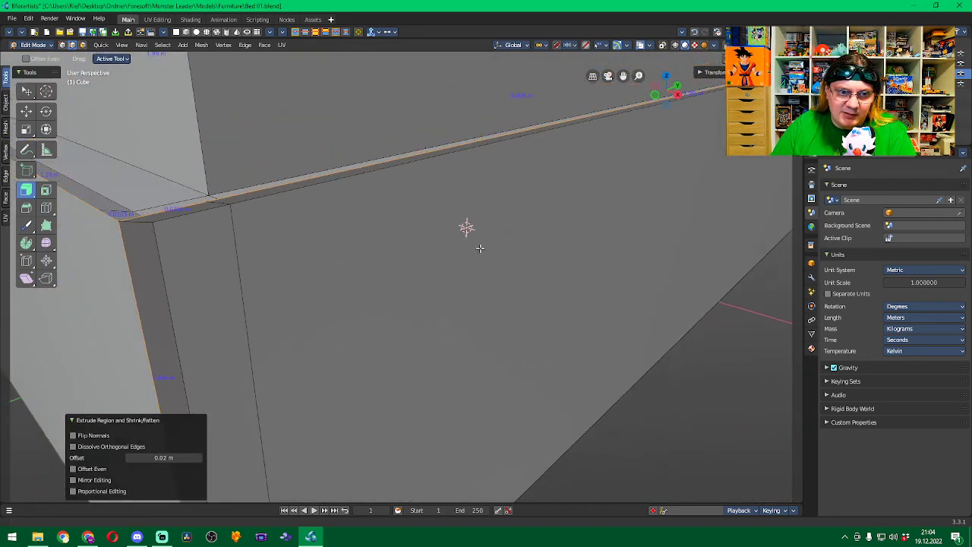
scroll(489, 280, "up", 6)
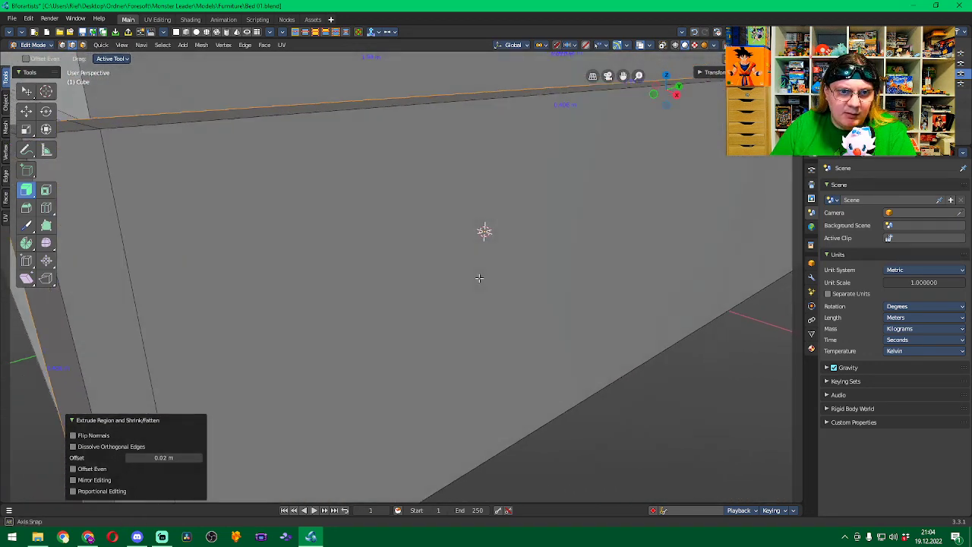
middle_click_drag(199, 199, 302, 225)
scroll(379, 300, "down", 5)
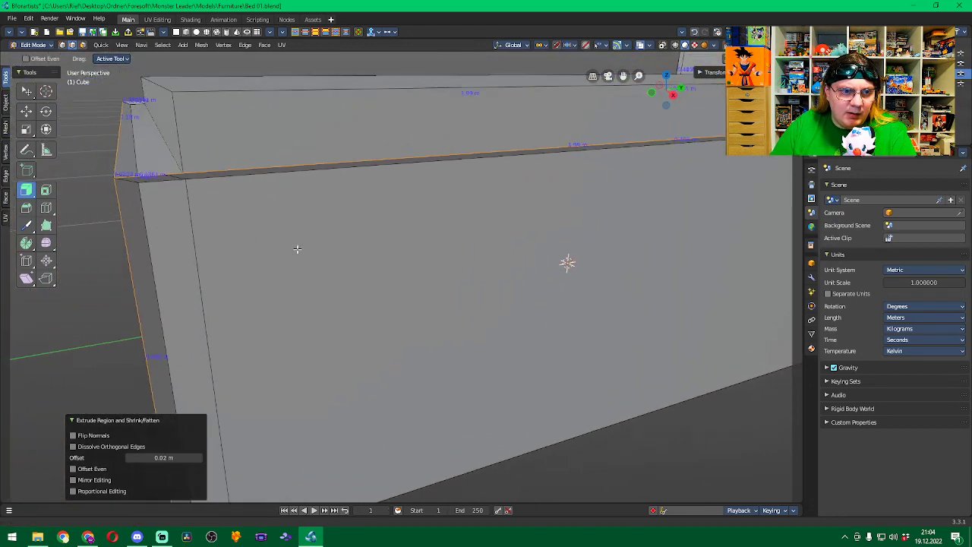
middle_click_drag(394, 340, 422, 369)
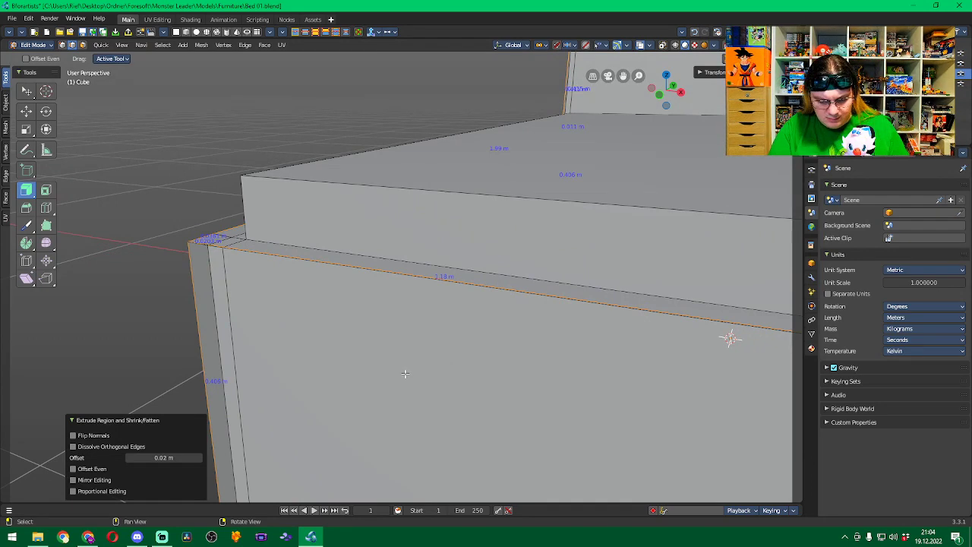
key("ctrl+z")
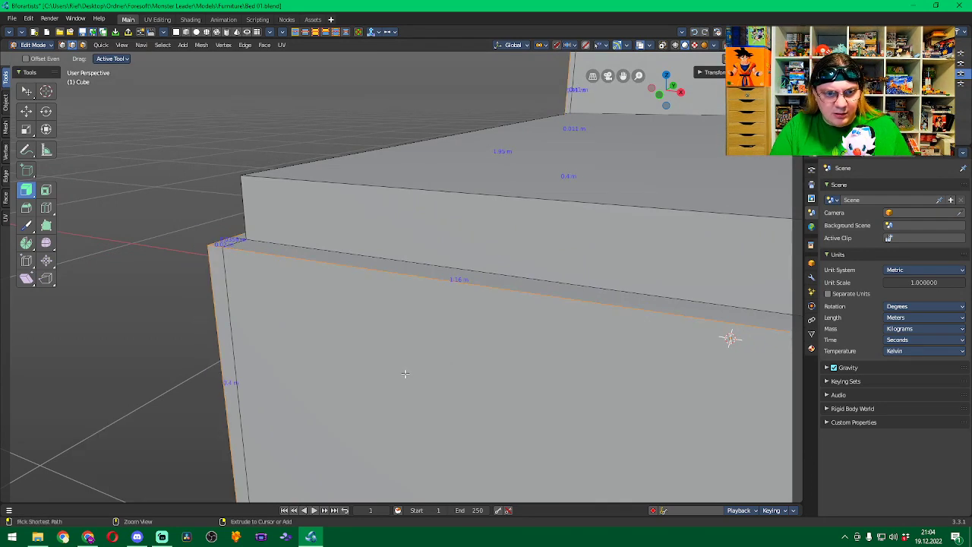
Bevel the selected rim edges by roughly 0.006 m with the Bevel tool.
left_click(29, 194)
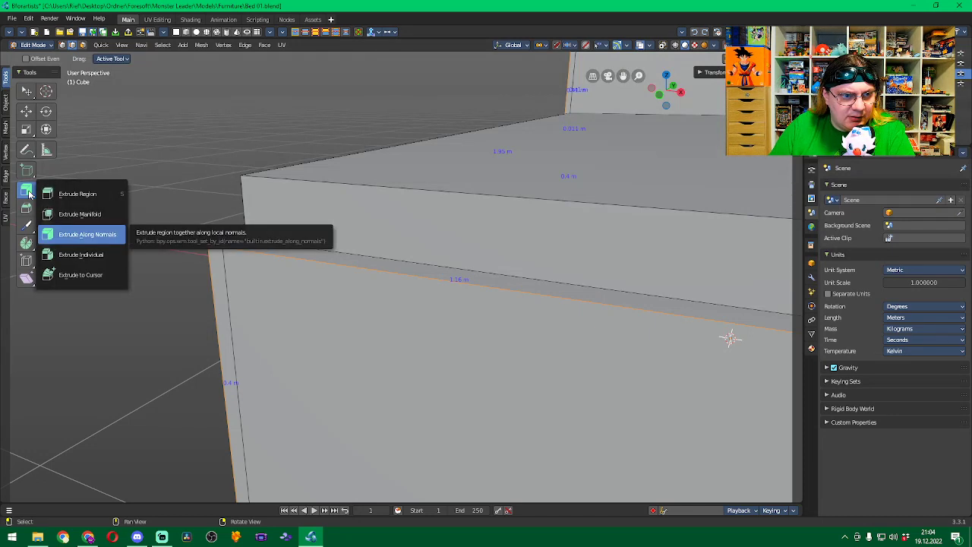
left_click(26, 207)
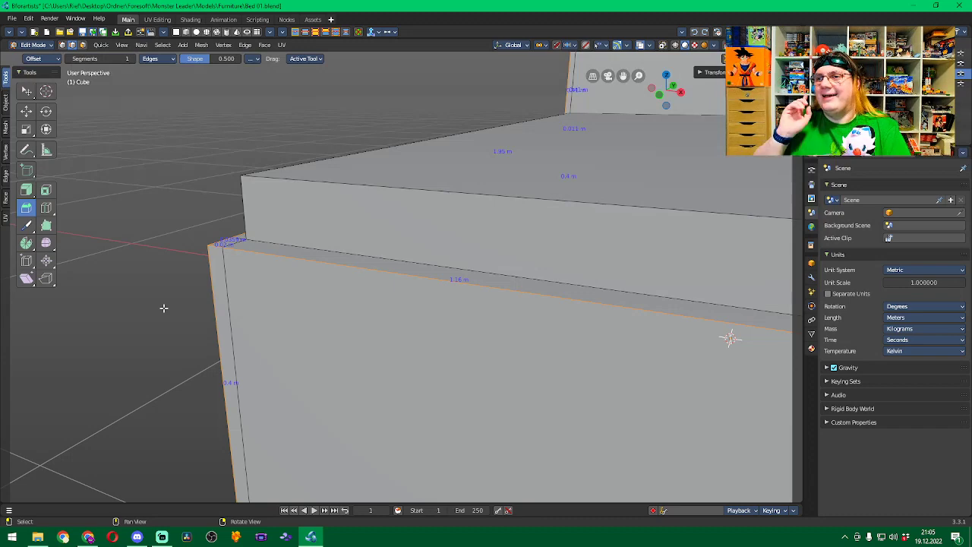
left_click_drag(163, 306, 159, 310)
Set the rim bevel Width to 0.02 m, then deselect and inspect the chamfer.
left_click(156, 337)
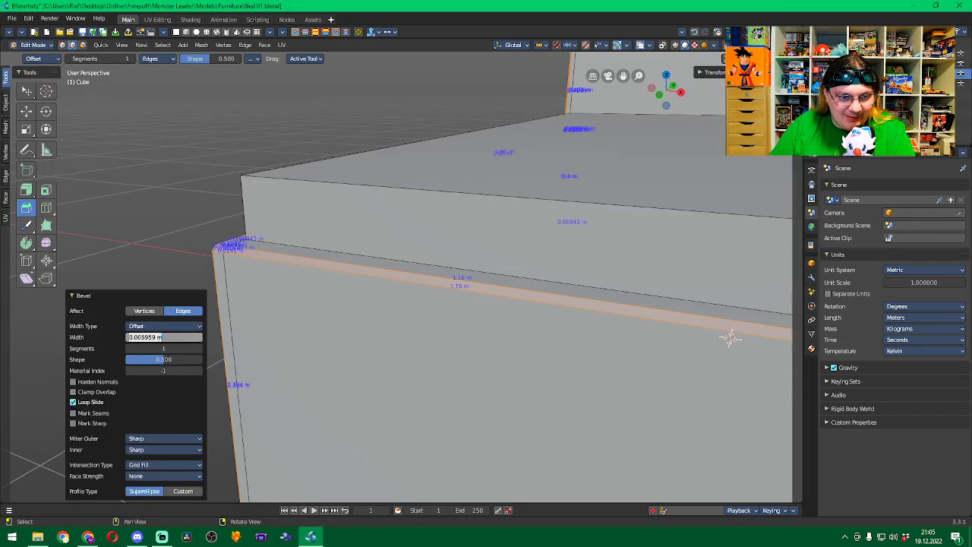
type("0.02")
key("Return")
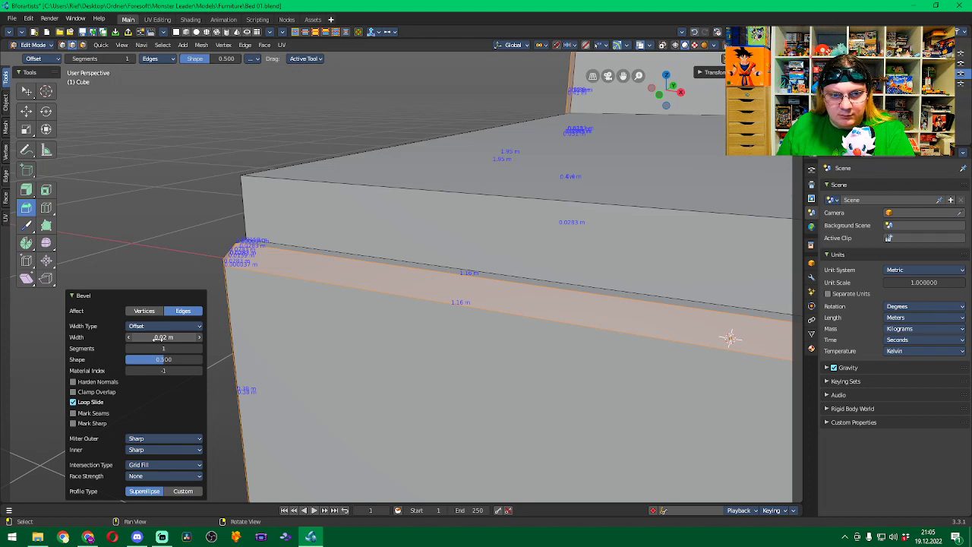
left_click(182, 247)
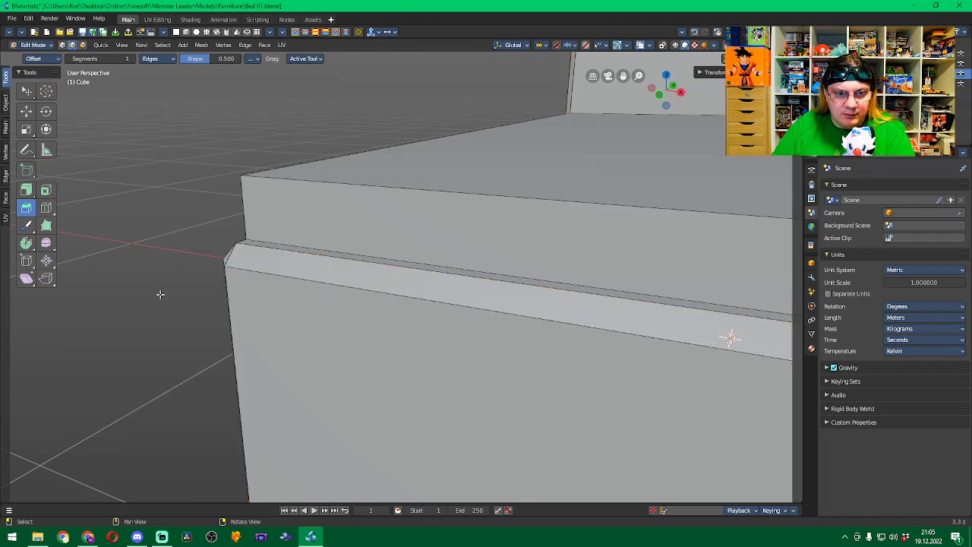
middle_click_drag(158, 293, 229, 302)
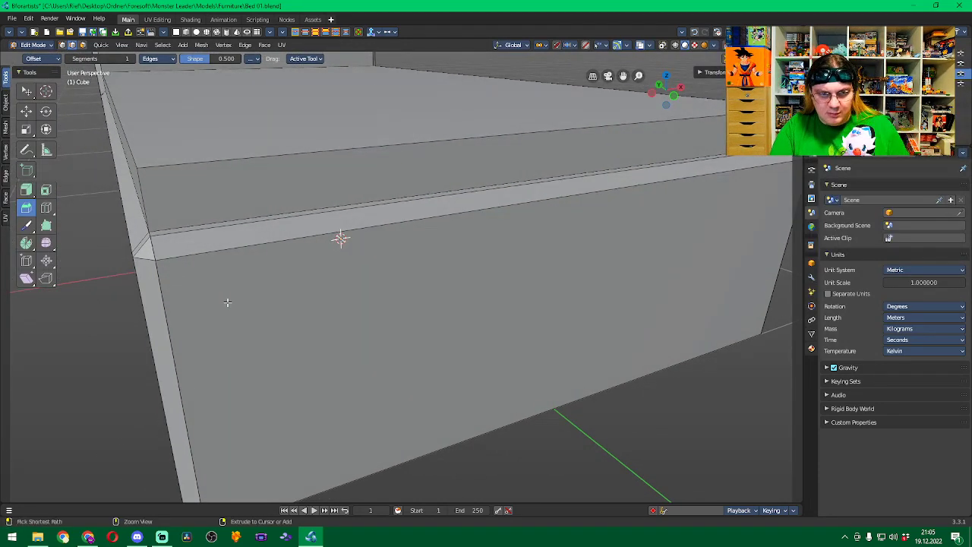
Replace the wide bevel with a 0.002 m Ctrl+B bevel on the rim edge, then deselect.
key("ctrl+z")
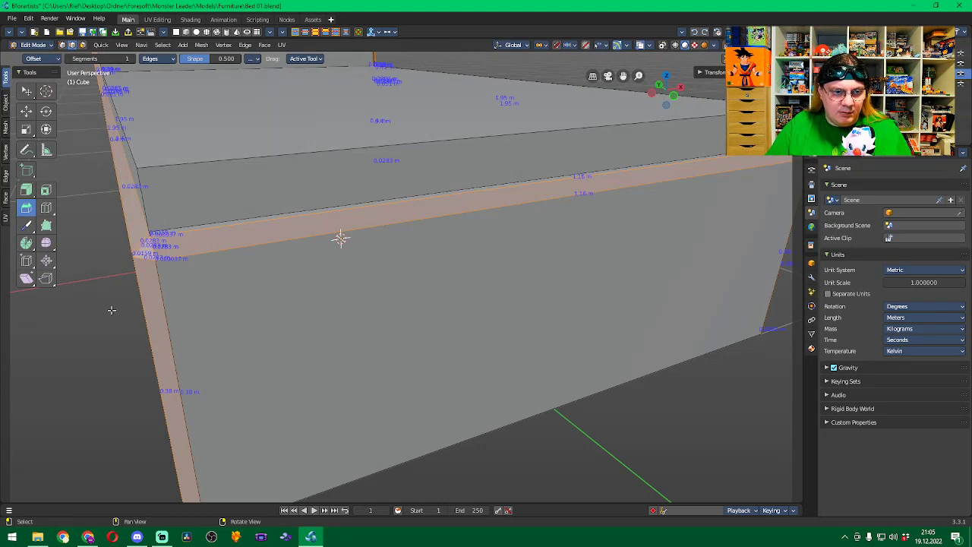
key("ctrl+z")
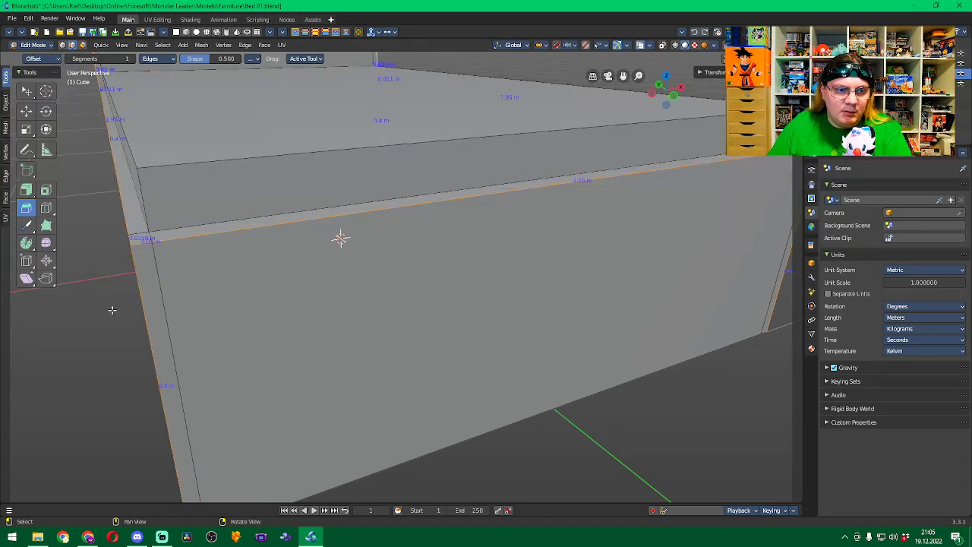
key("ctrl+b")
left_click(121, 308)
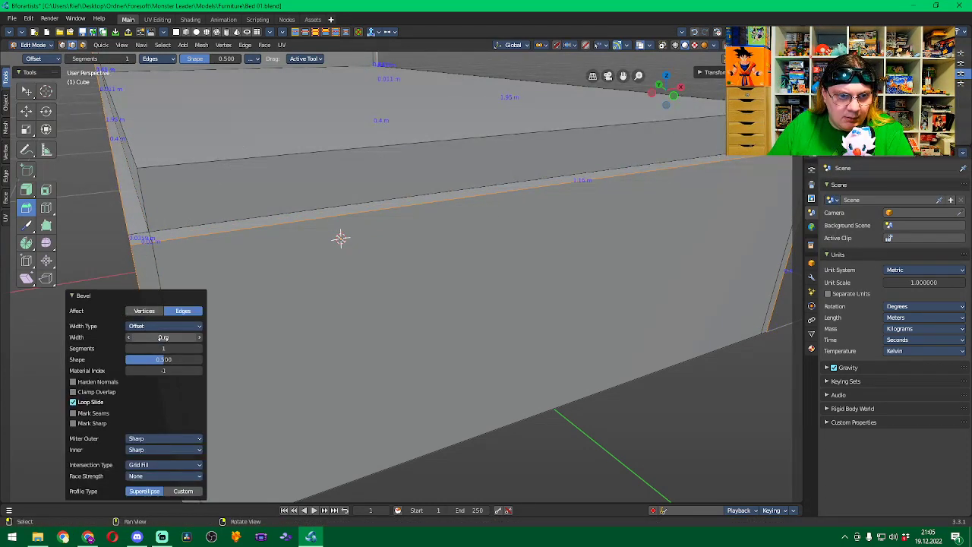
left_click(162, 338)
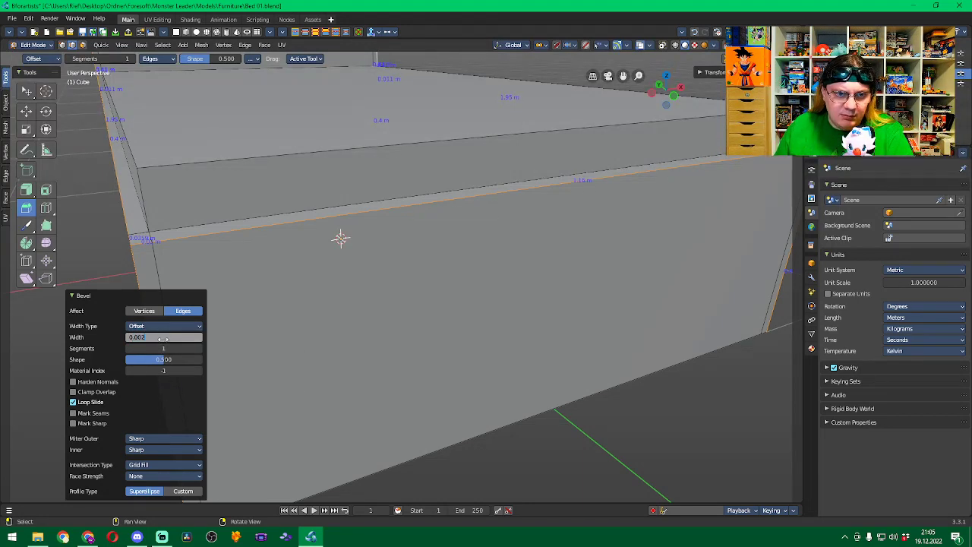
key("Return")
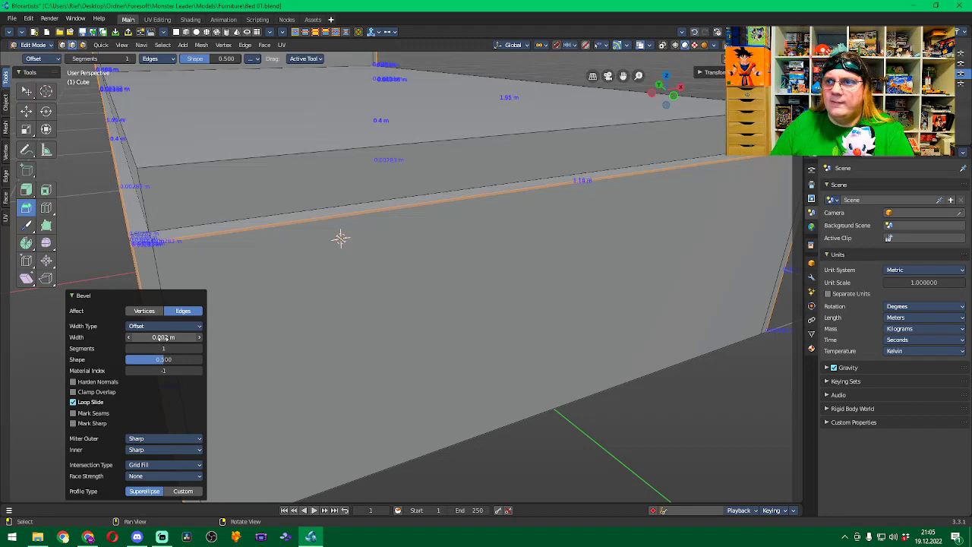
left_click(596, 481)
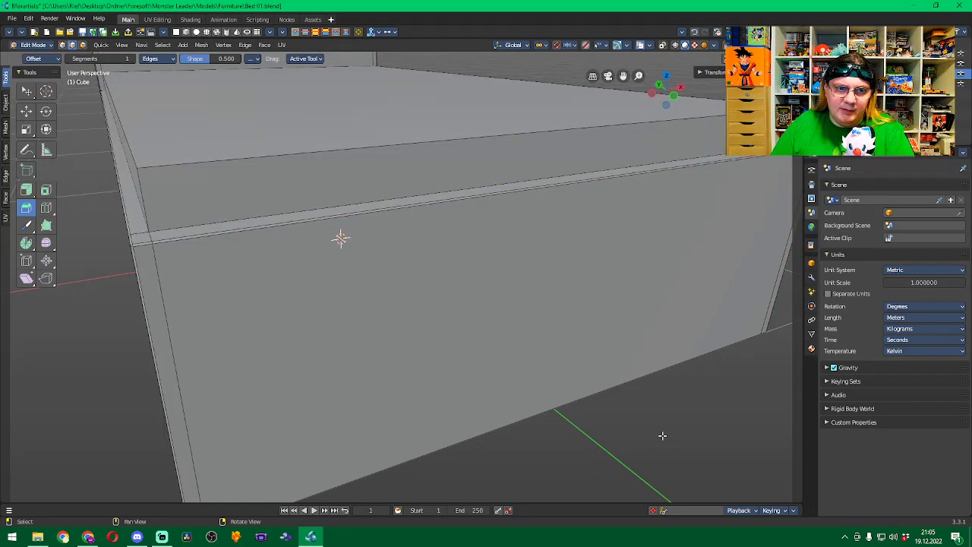
scroll(662, 435, "down", 4)
scroll(426, 344, "down", 2)
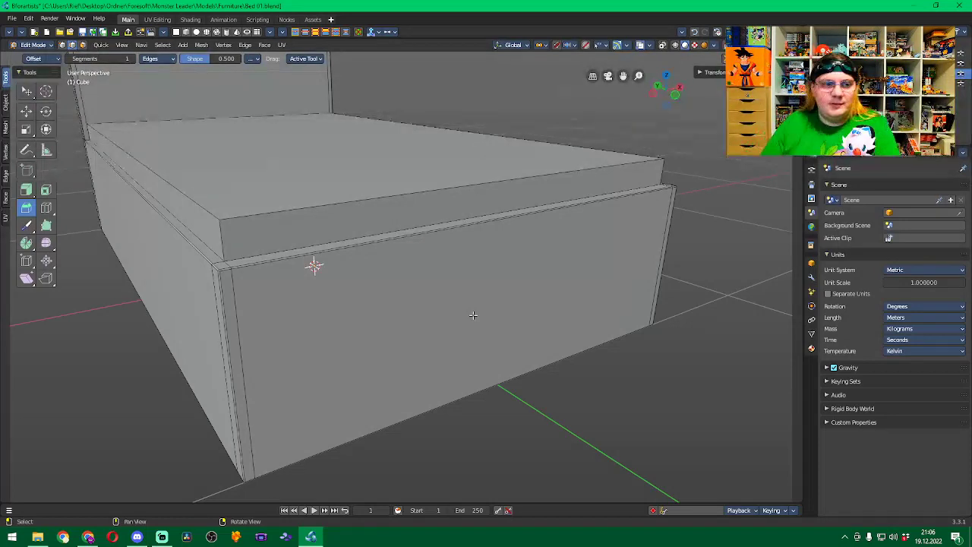
left_click(46, 208)
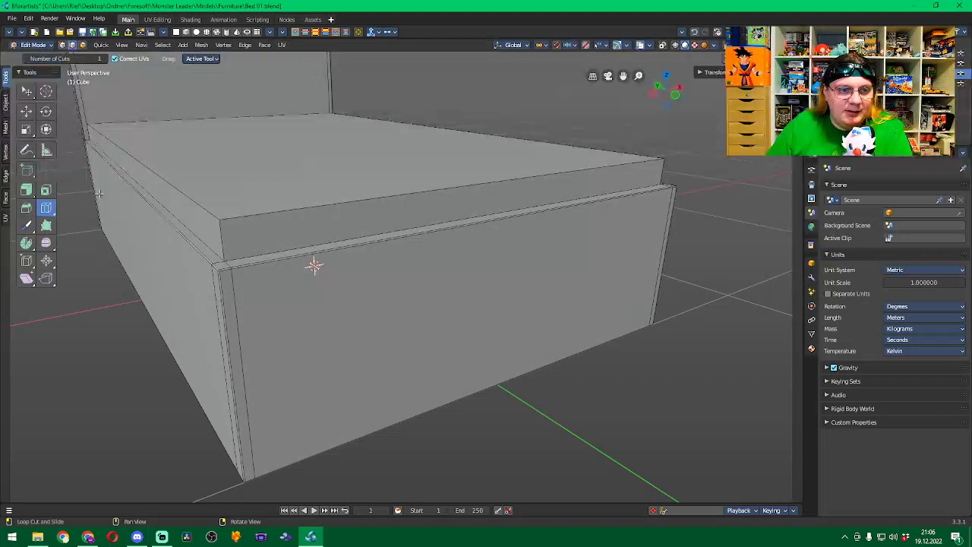
left_click(218, 238)
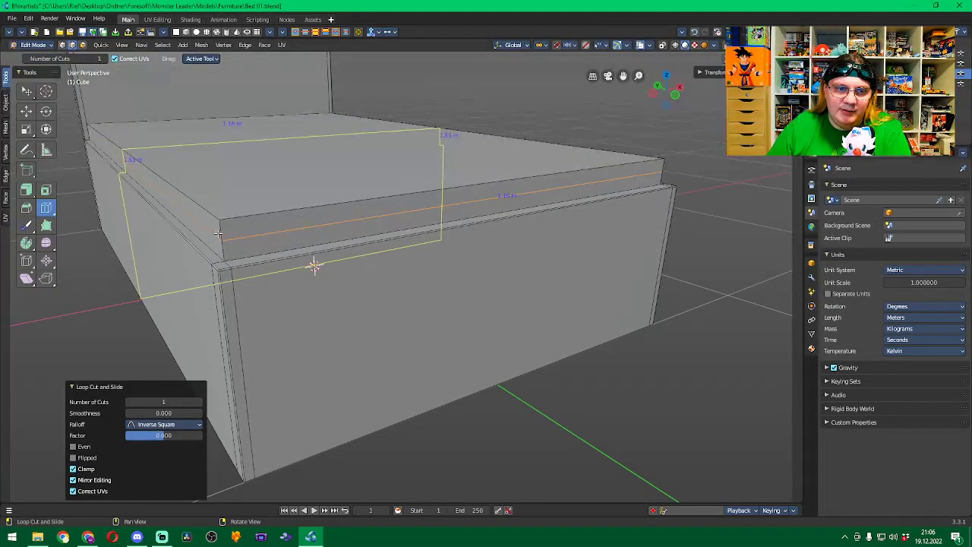
left_click(242, 105)
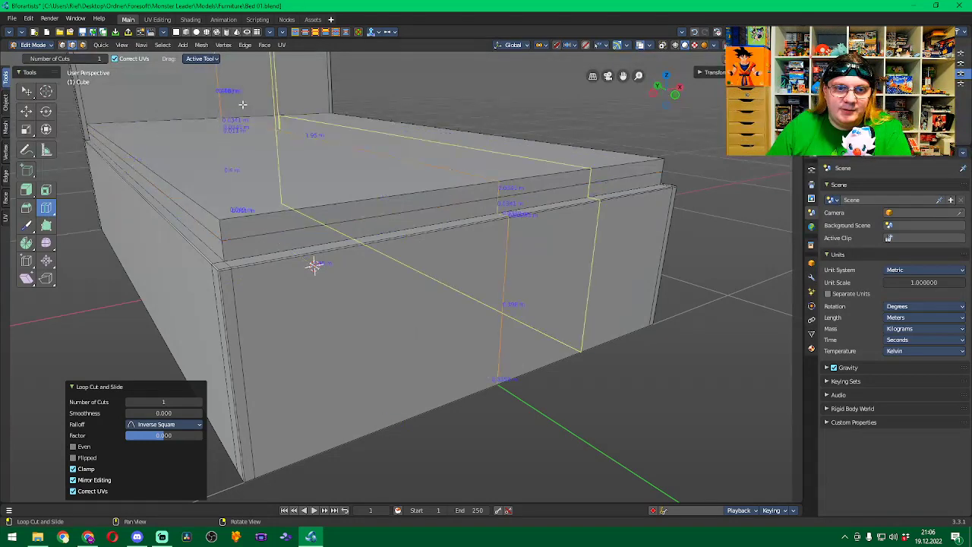
left_click(299, 105)
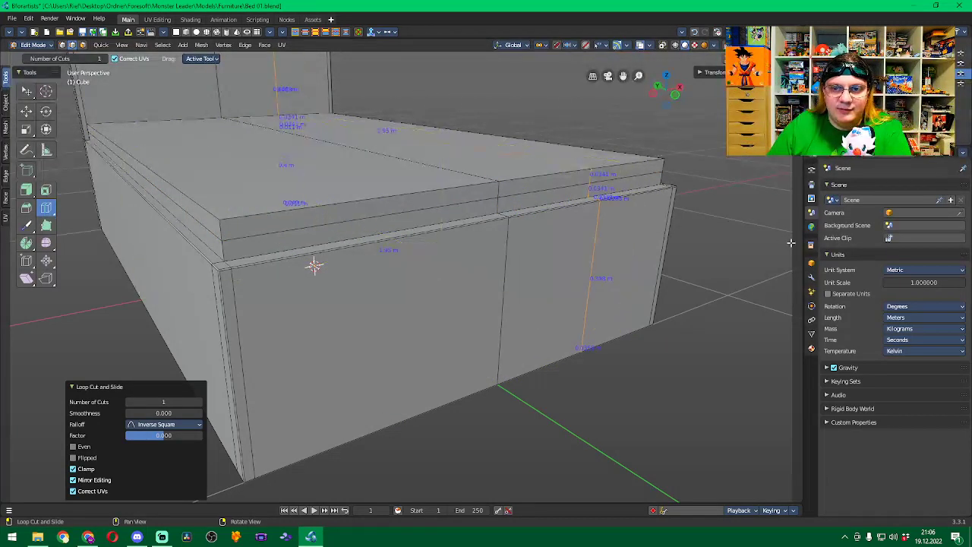
middle_click_drag(741, 213, 702, 221)
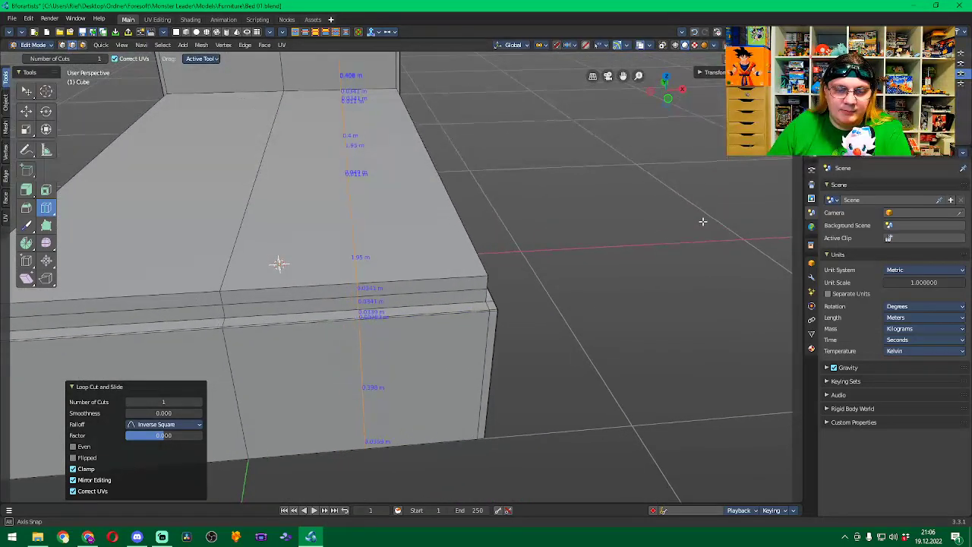
left_click(28, 263)
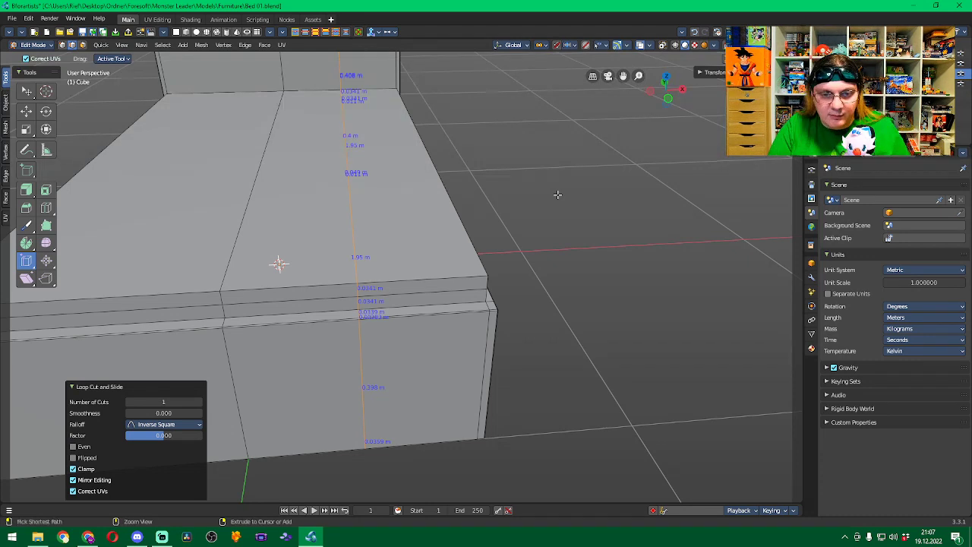
key("ctrl+z")
key("ctrl+z")
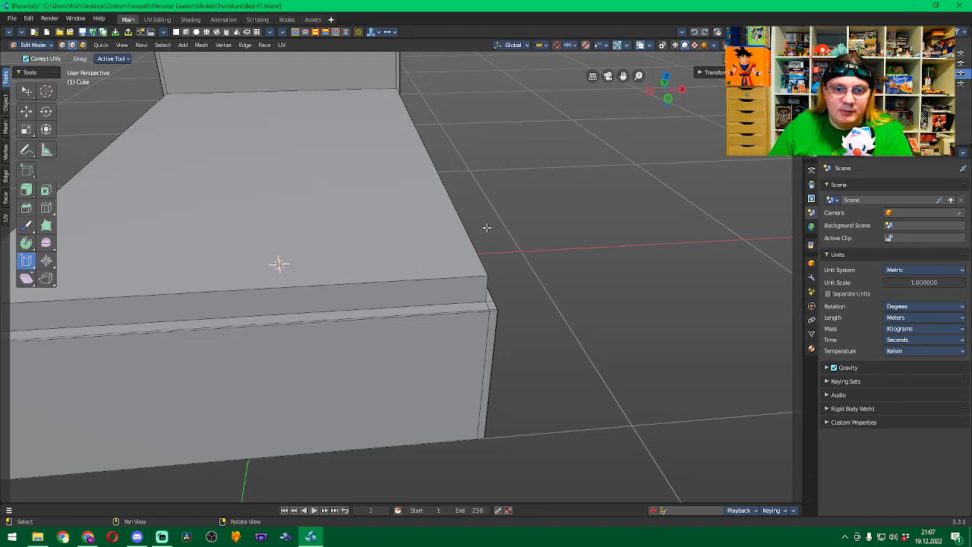
Select the 1.16 m × 1.95 m mattress top face and frame the view on it.
left_click(440, 278, "alt")
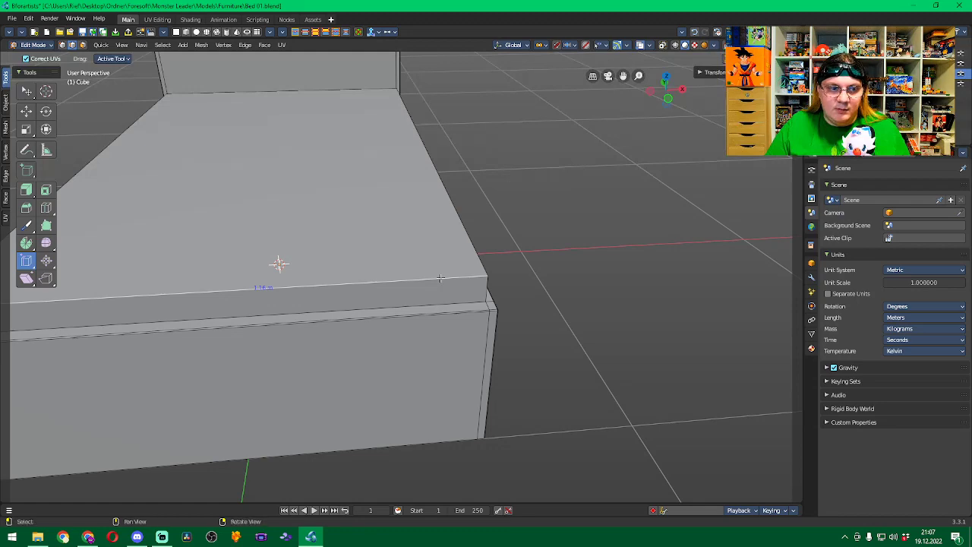
middle_click_drag(598, 263, 544, 262)
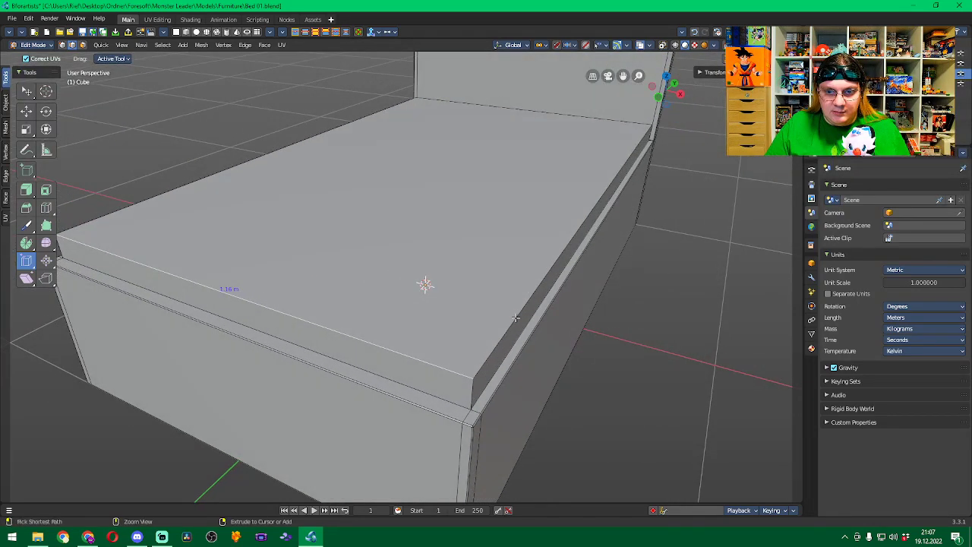
left_click(515, 313, "ctrl")
middle_click_drag(343, 269, 476, 262)
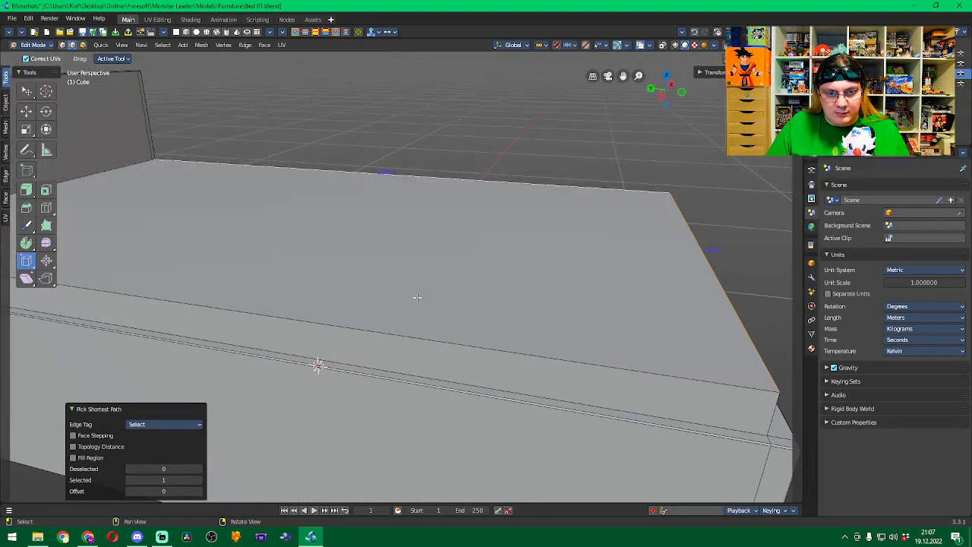
left_click(250, 313, "alt")
middle_click_drag(206, 266, 418, 222)
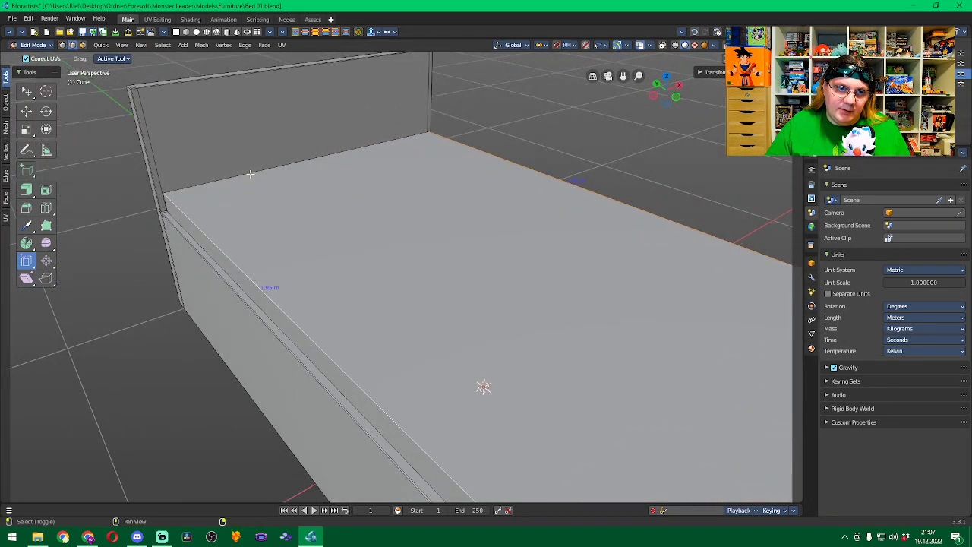
left_click(249, 174, "shift")
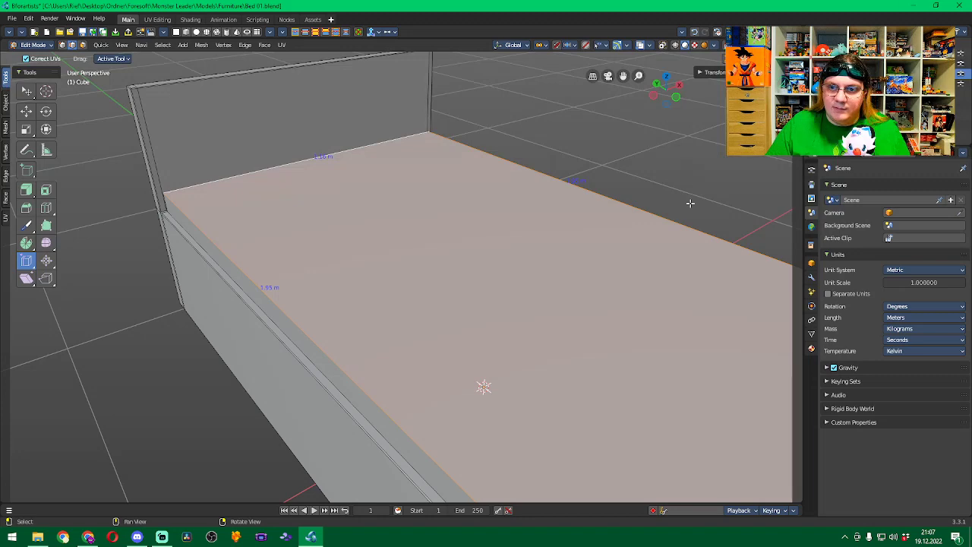
key("KP_Decimal")
middle_click_drag(577, 140, 598, 149)
scroll(599, 166, "down", 5)
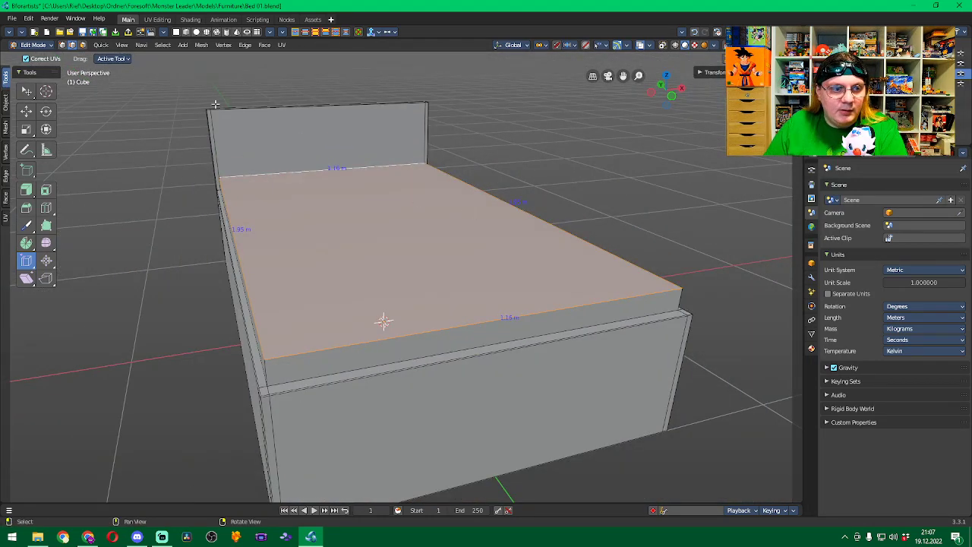
Bevel the mattress top's edges, replacing a 0.0259 m try with a 0.0166 m width.
left_click(26, 208)
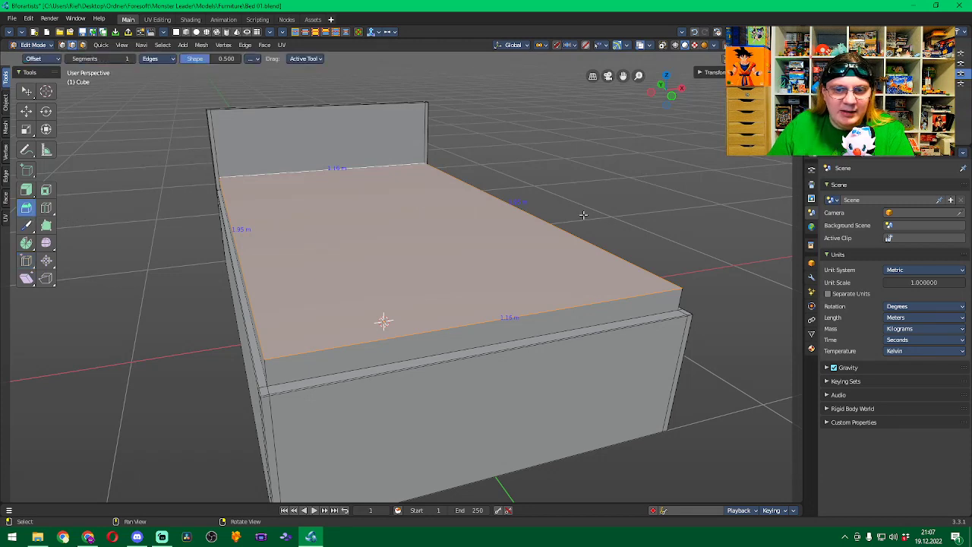
left_click_drag(668, 210, 681, 205)
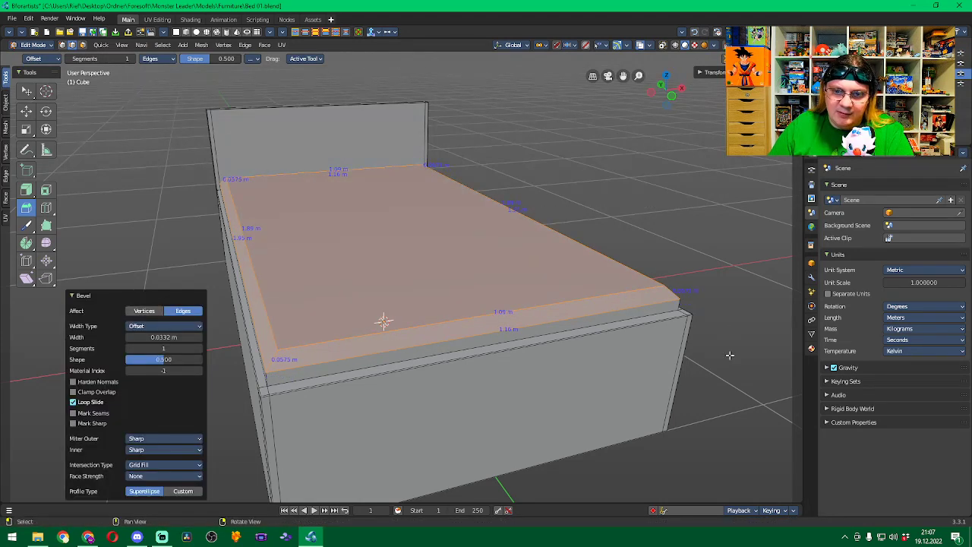
middle_click_drag(731, 341, 735, 313)
key("ctrl+b")
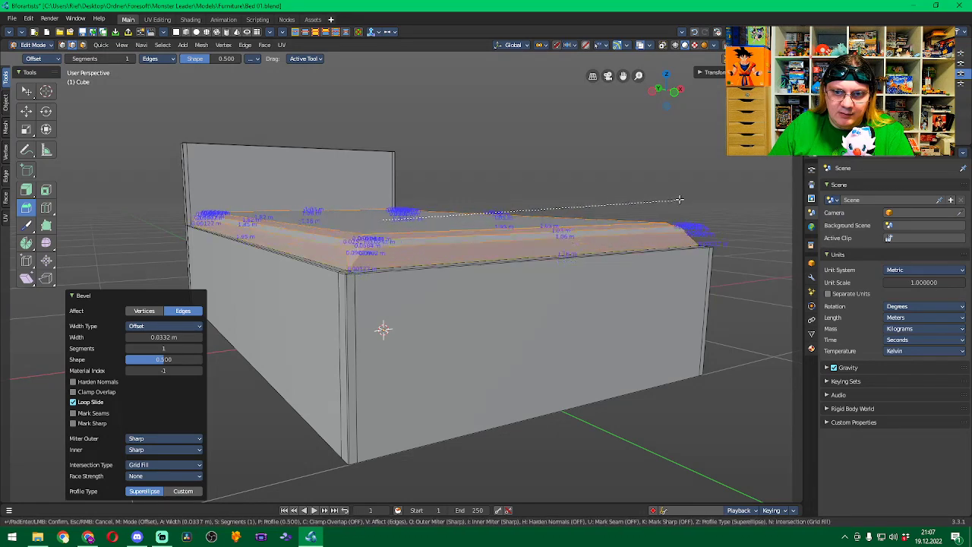
left_click(679, 198)
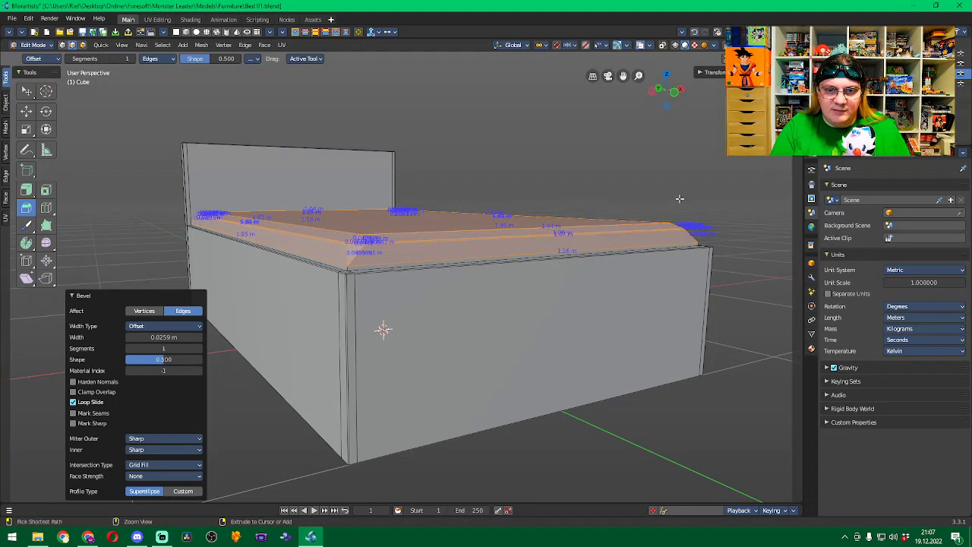
key("ctrl+z")
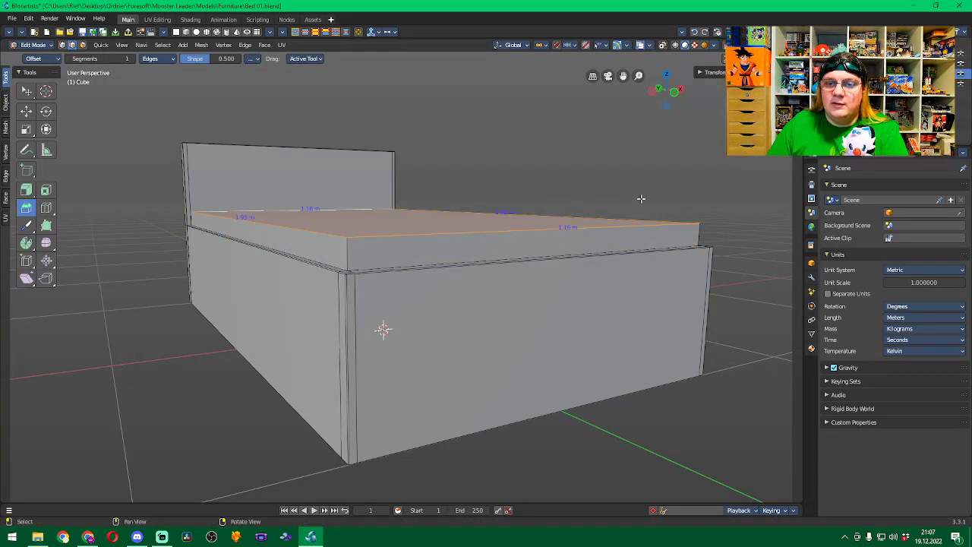
key("ctrl+b")
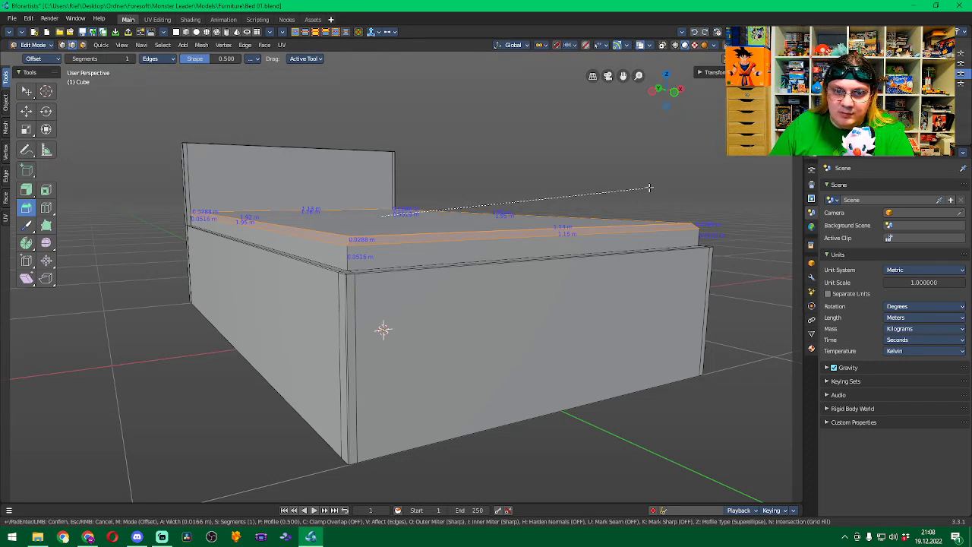
left_click(649, 188)
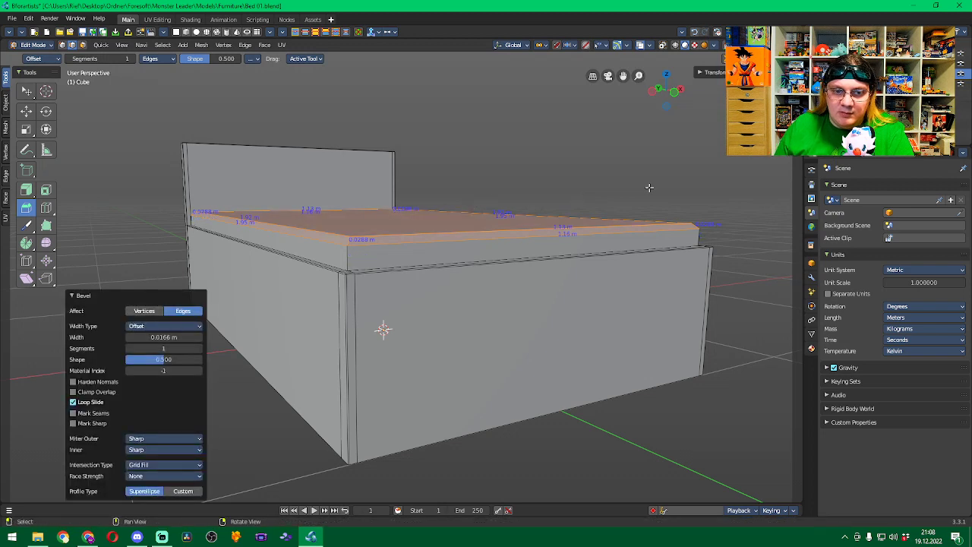
left_click(73, 297)
Cut a new edge loop around the mattress just below its beveled top edge.
left_click(45, 207)
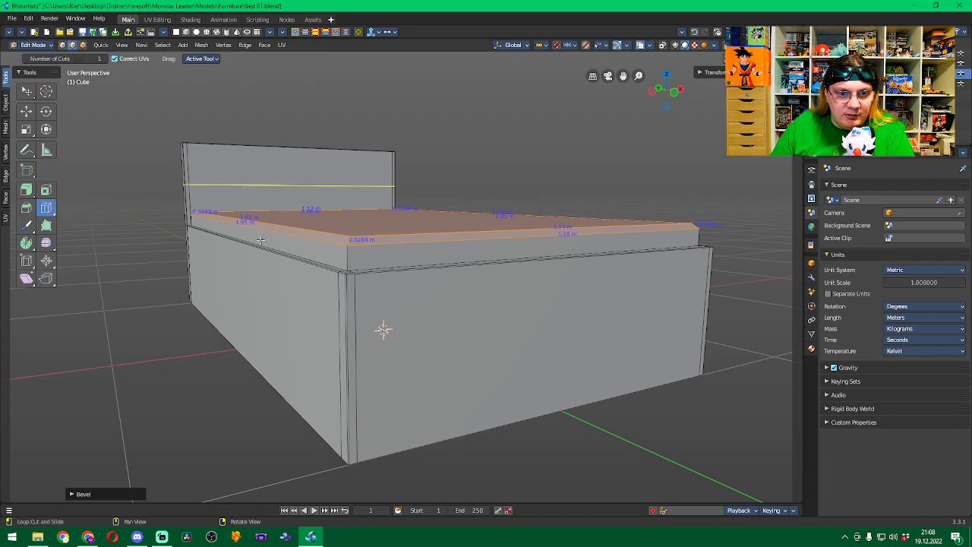
left_click(348, 240)
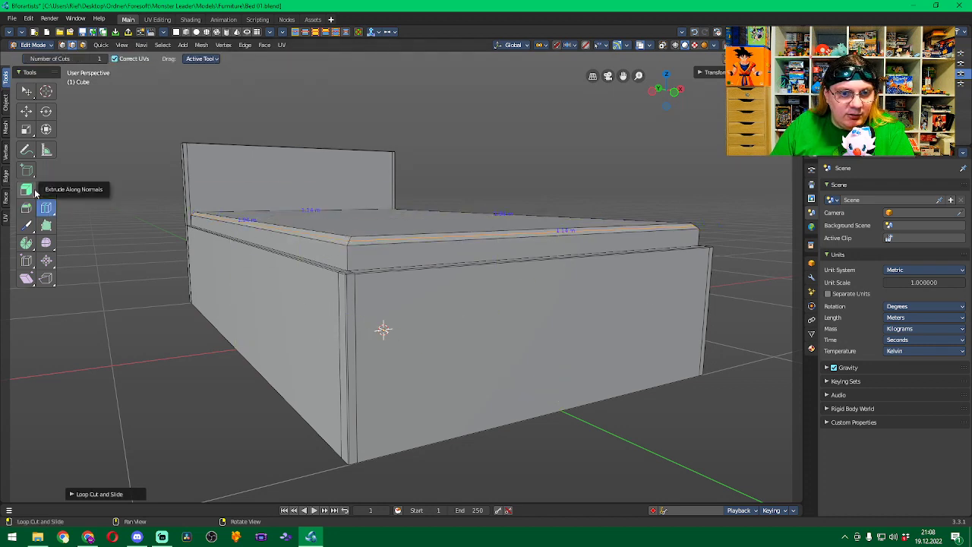
scroll(326, 220, "up", 3)
scroll(326, 222, "up", 1)
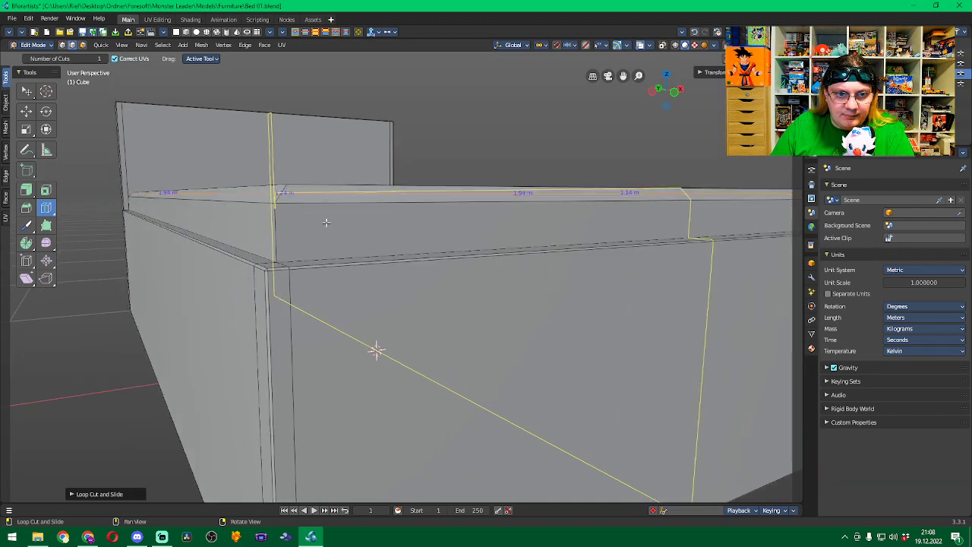
middle_click_drag(331, 221, 296, 219)
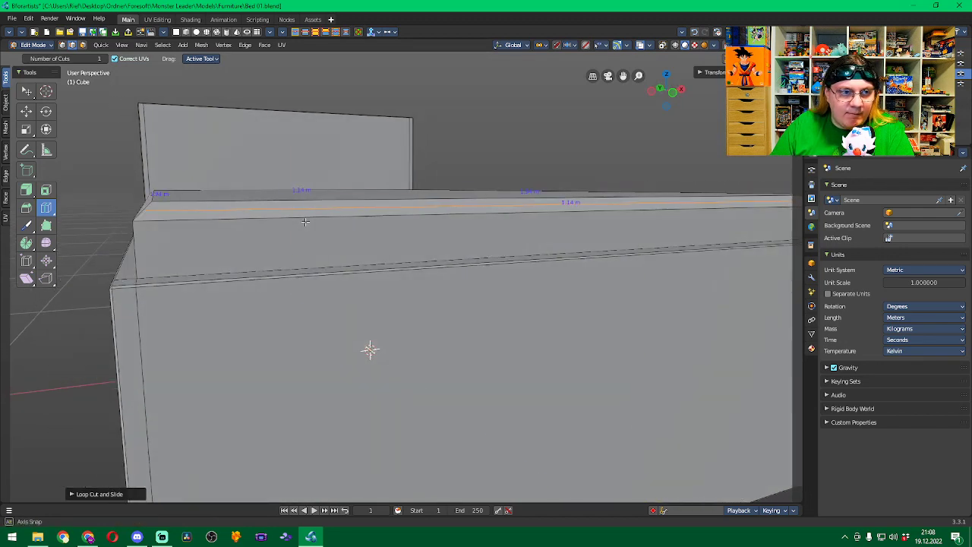
left_click(27, 131)
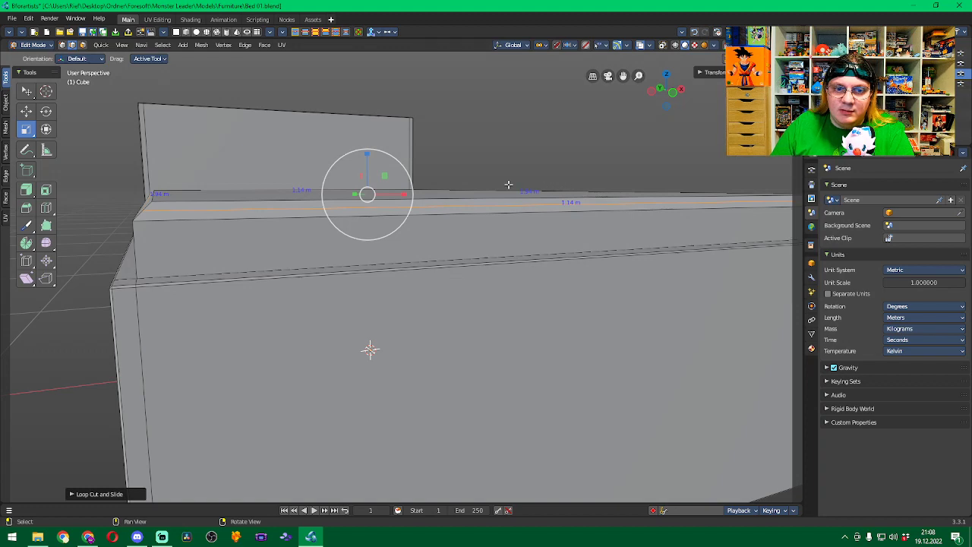
mouse_move(488, 170)
middle_mouse_down()
mouse_move(519, 161)
mouse_move(481, 160)
mouse_move(495, 171)
middle_mouse_up()
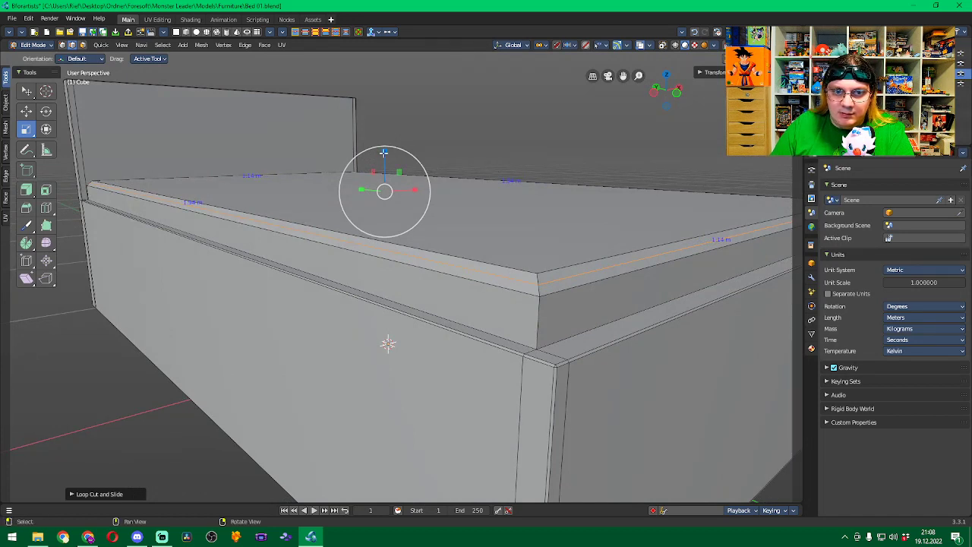
left_click_drag(384, 151, 387, 122)
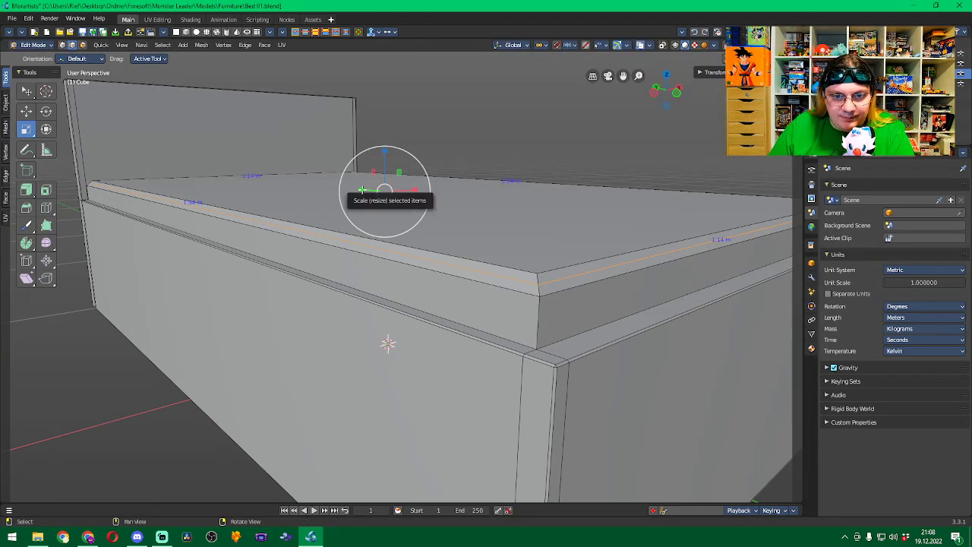
left_click_drag(361, 189, 361, 189)
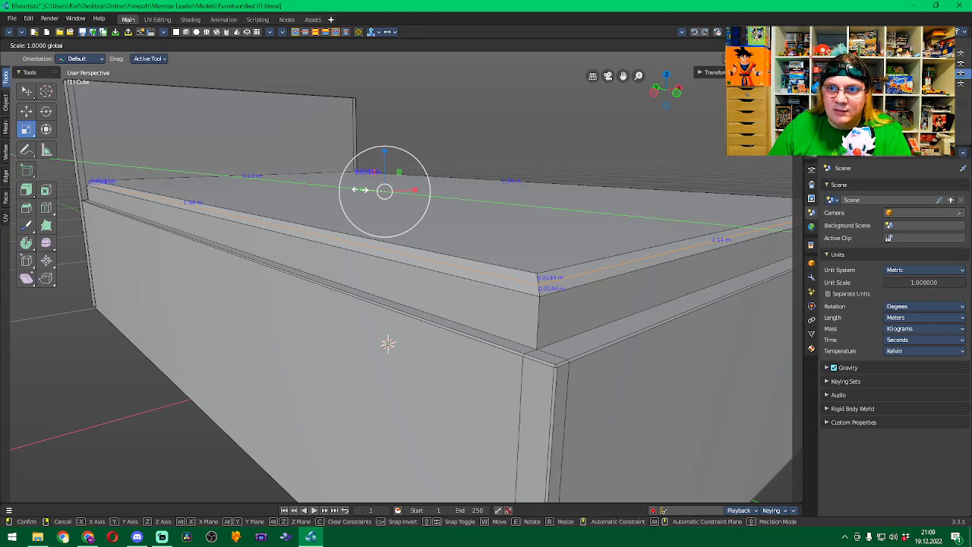
left_click(361, 189)
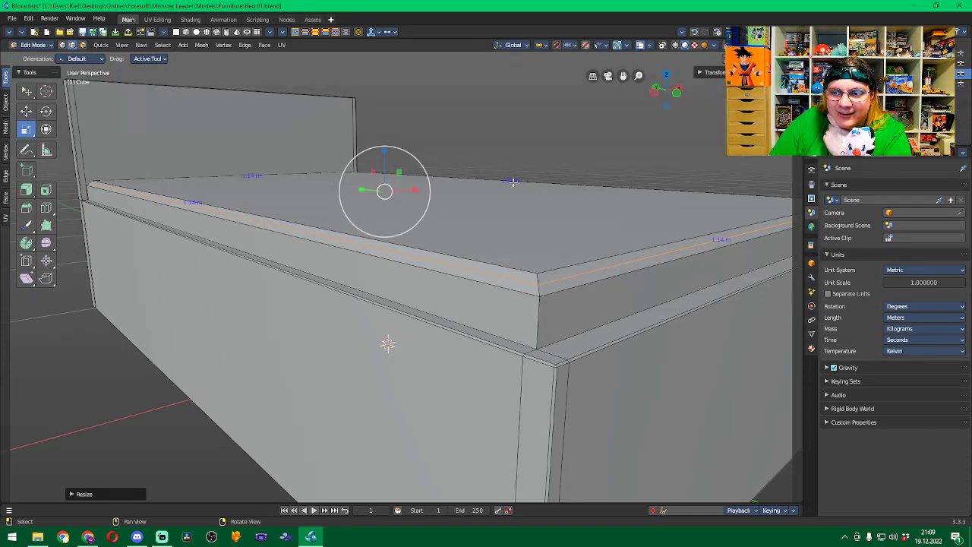
left_click_drag(415, 190, 416, 191)
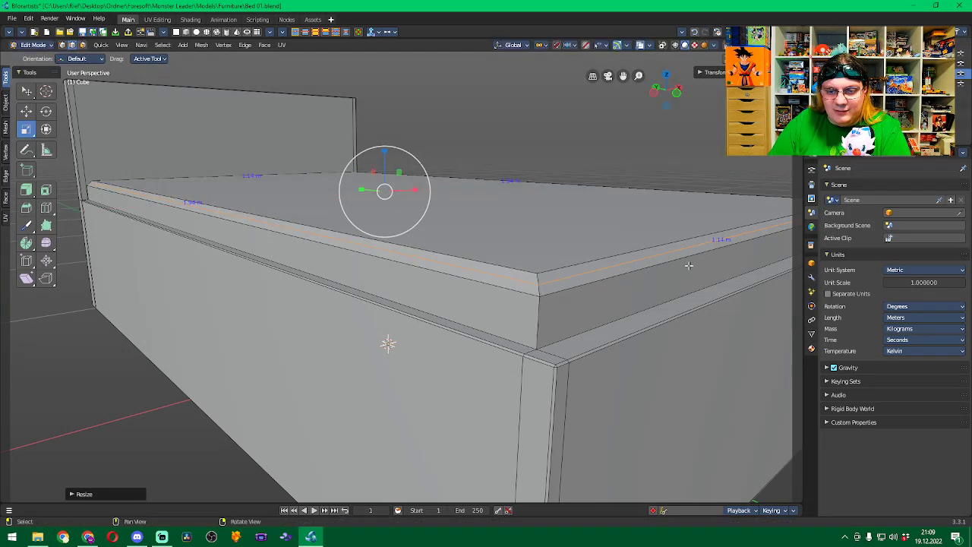
middle_click_drag(675, 261, 585, 230)
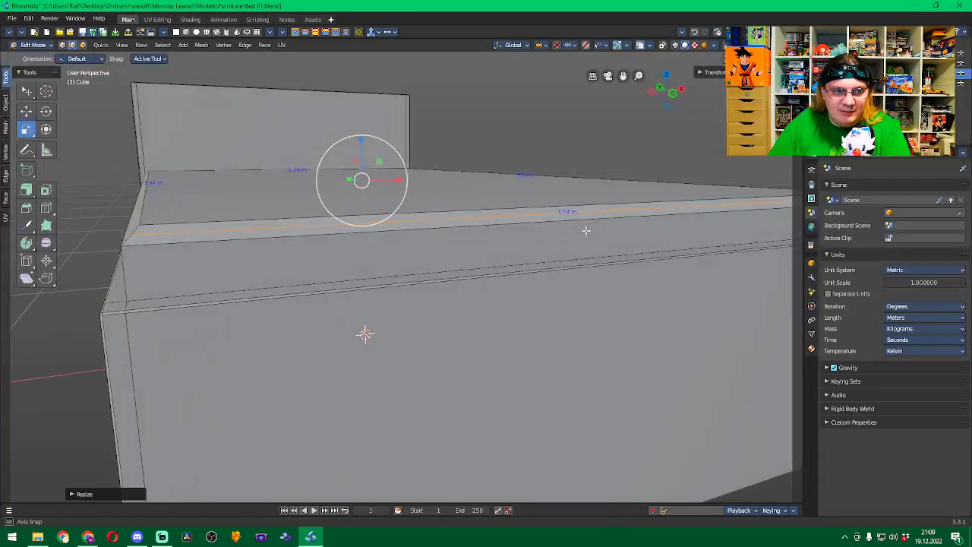
key("Right")
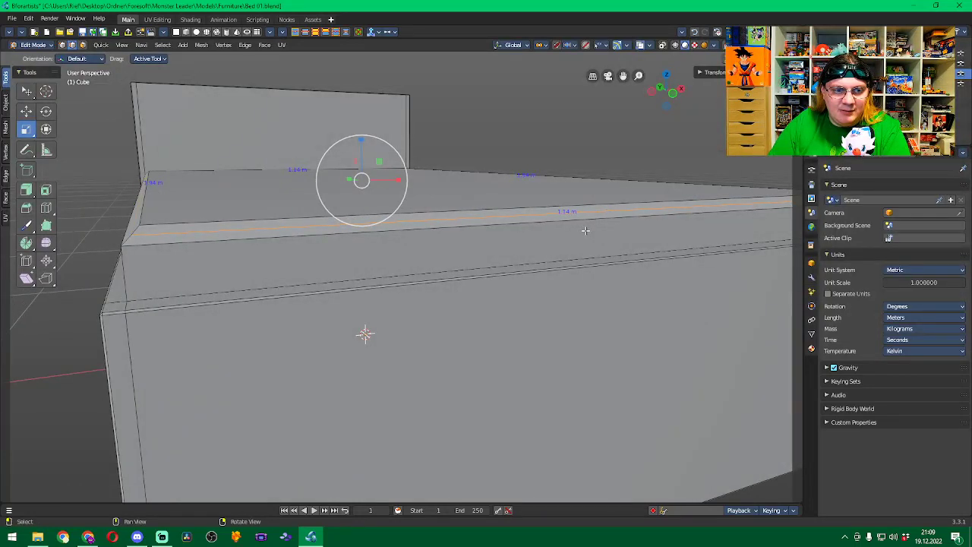
key("Up")
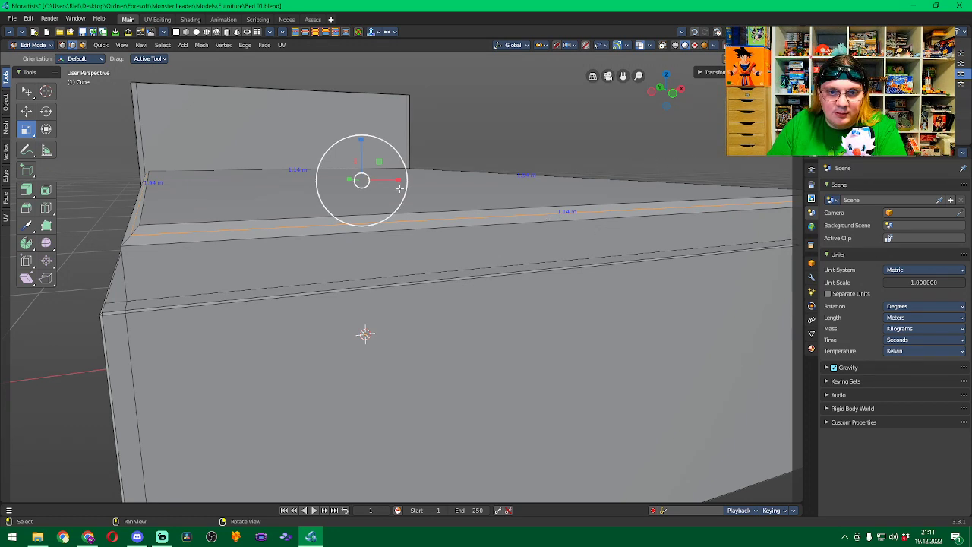
Scale the mattress rim loop and set its X scale to 1.010 in the Resize panel.
left_click_drag(399, 188, 395, 179)
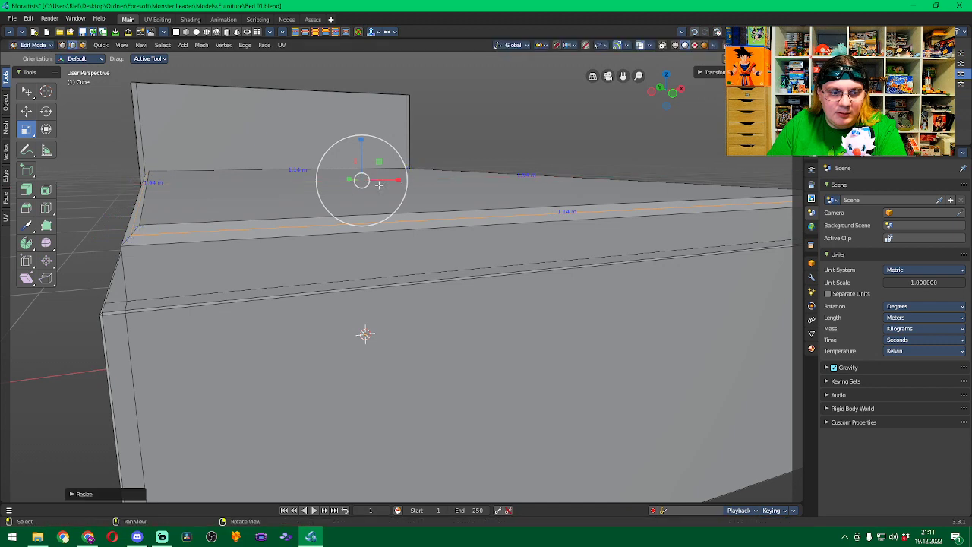
left_click(75, 497)
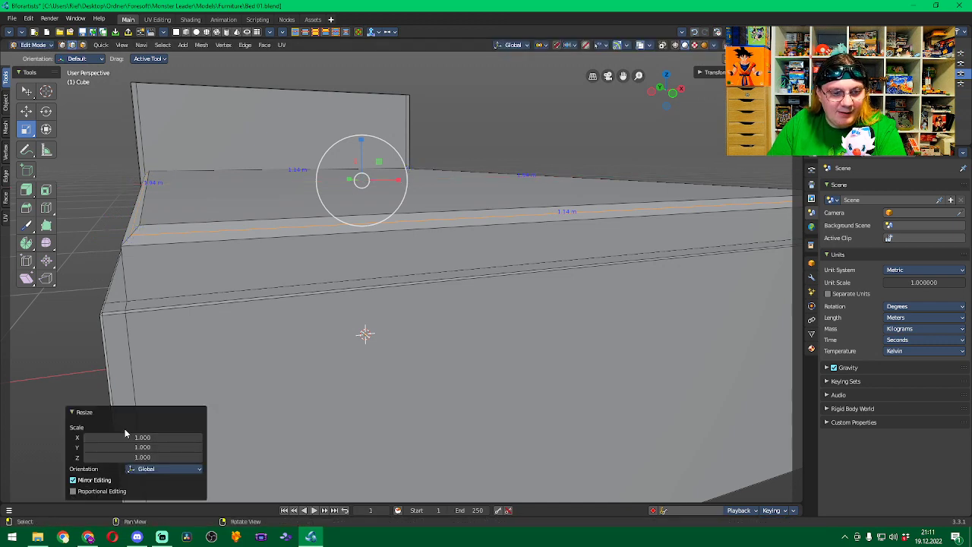
left_click(198, 438)
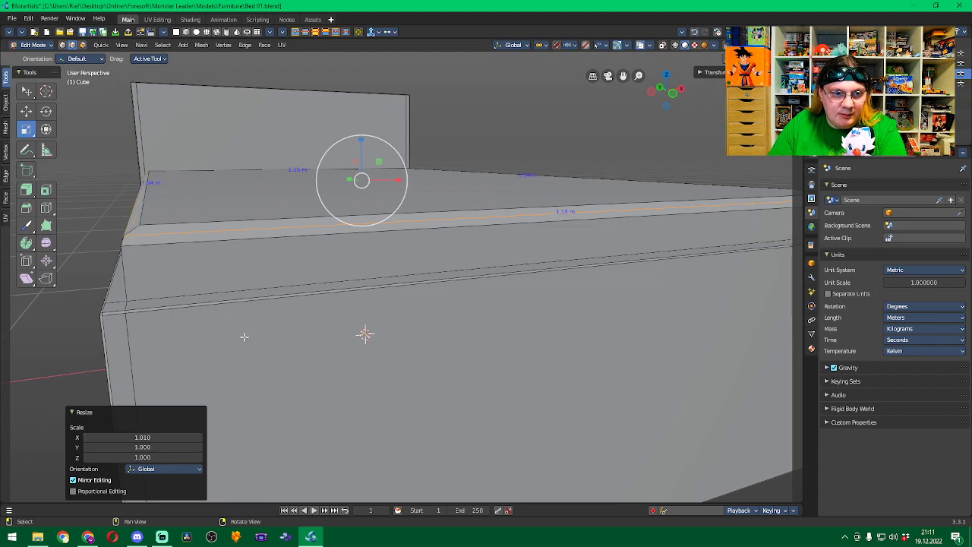
middle_click_drag(242, 336, 278, 265)
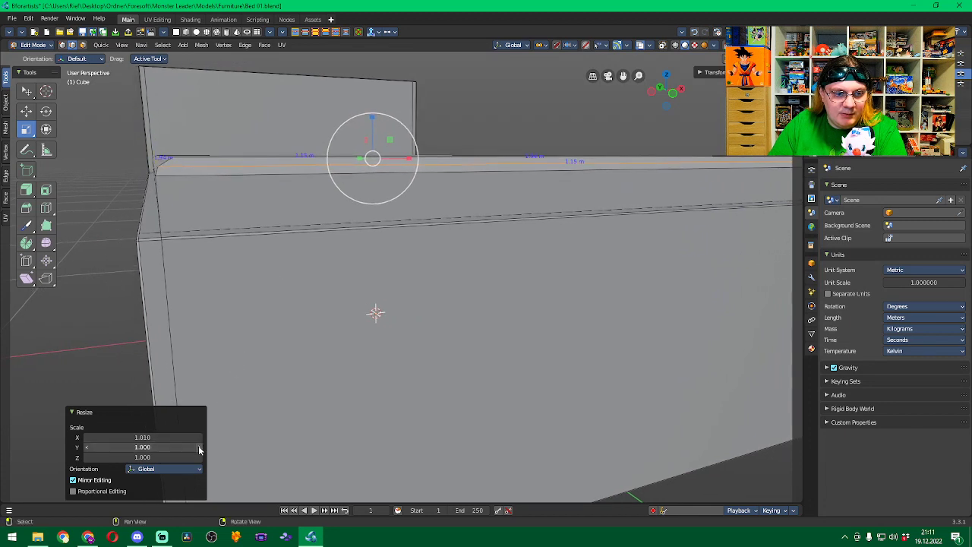
left_click(87, 440)
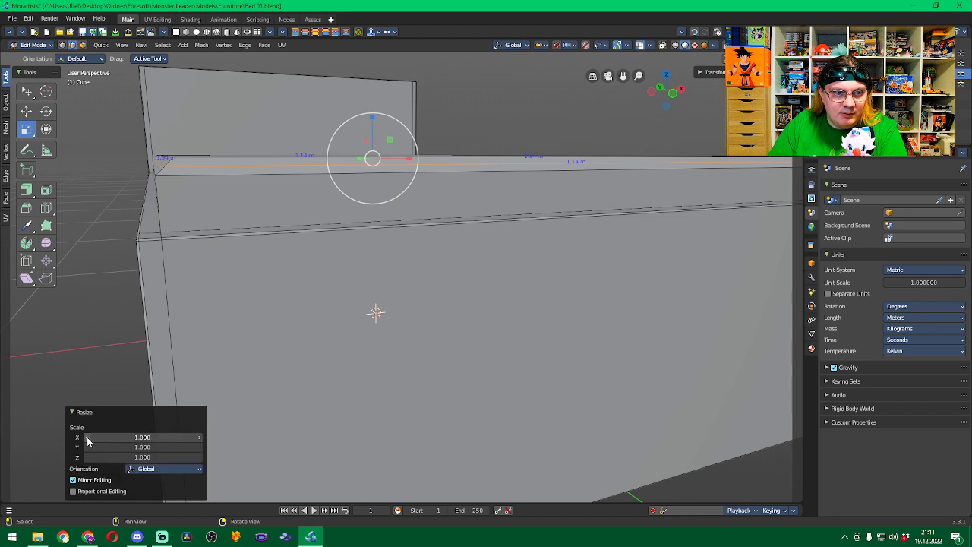
left_click(199, 440)
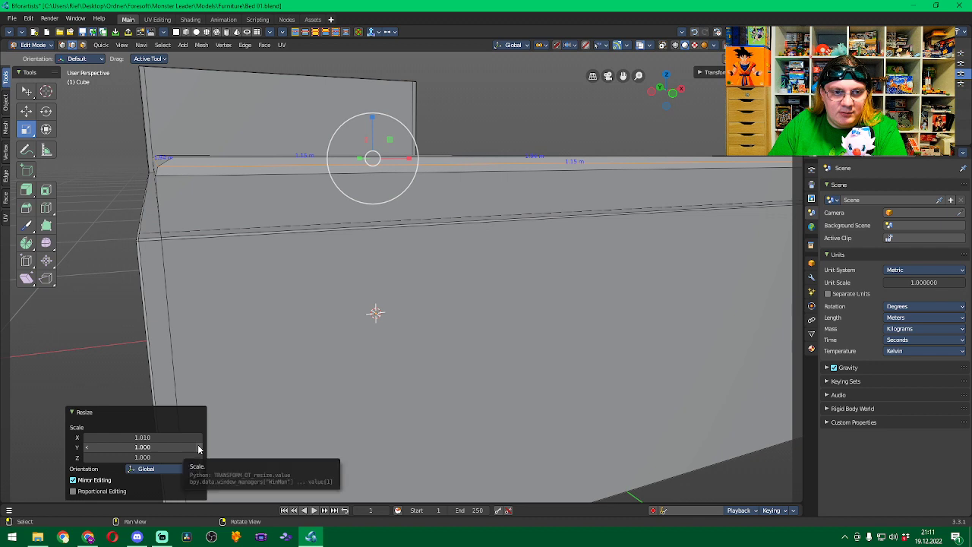
left_click(87, 437)
left_click(144, 437)
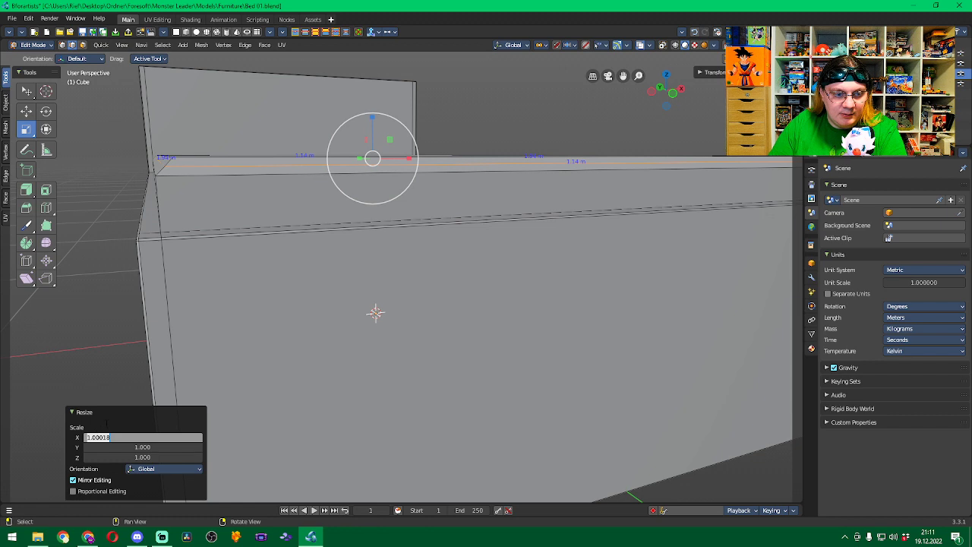
key("Return")
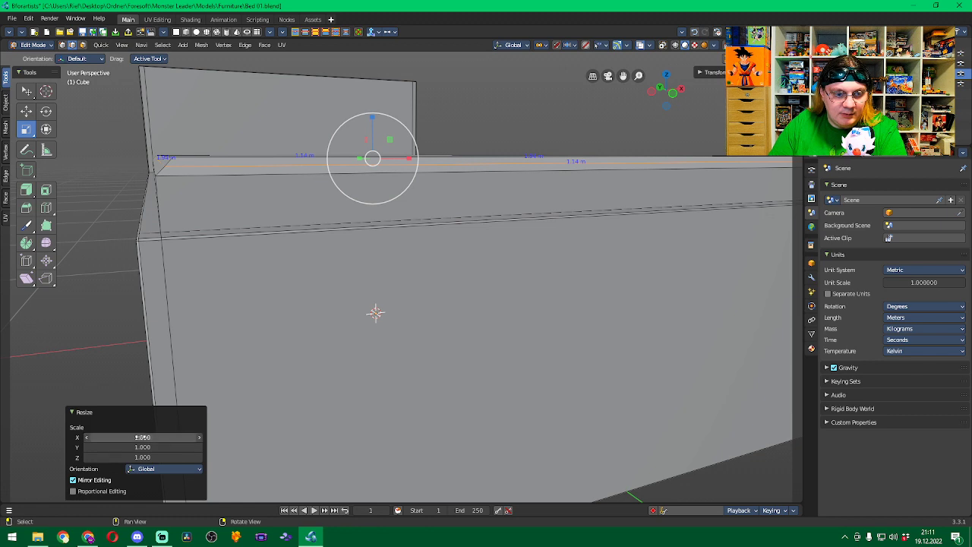
left_click(199, 438)
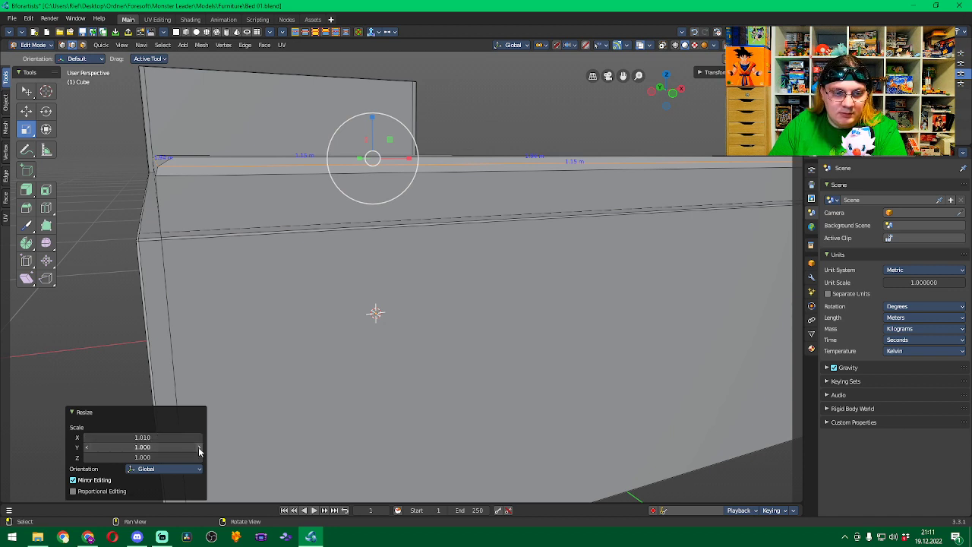
Compare a Y scale of 1.010 against 1.000 while orbiting around the bed.
left_click(198, 447)
mouse_move(113, 321)
middle_mouse_down()
mouse_move(156, 323)
mouse_move(98, 321)
mouse_move(117, 321)
mouse_move(108, 321)
middle_mouse_up()
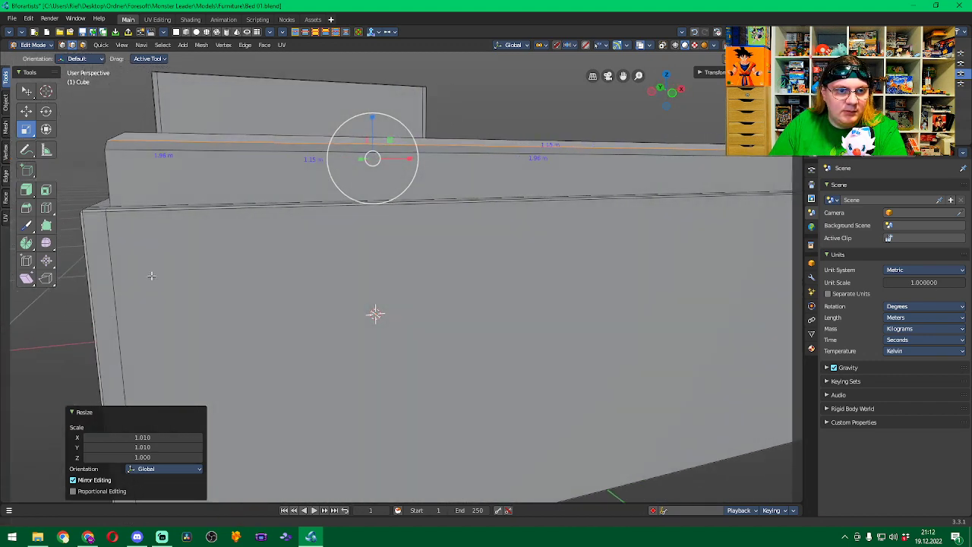
middle_click_drag(149, 278, 181, 303)
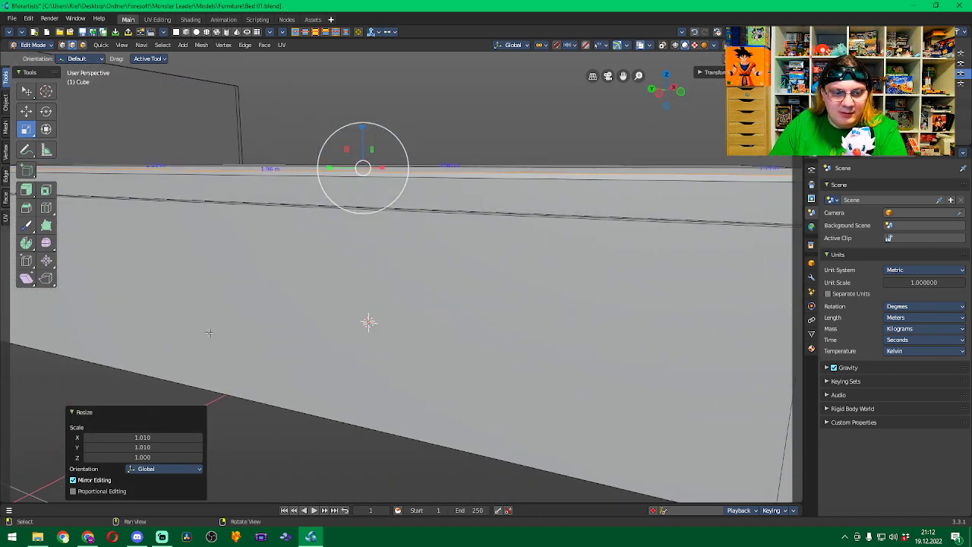
middle_click_drag(669, 371, 554, 361)
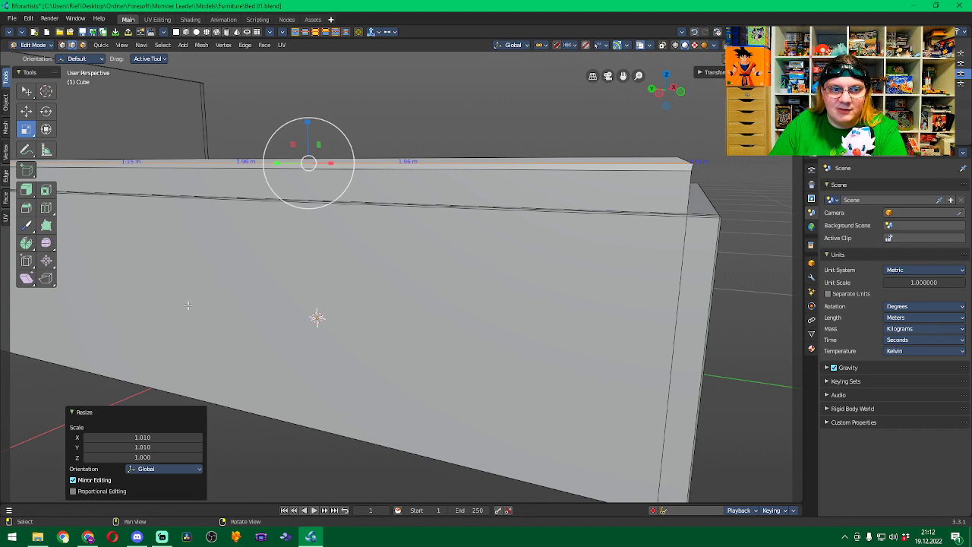
middle_click_drag(134, 284, 340, 276)
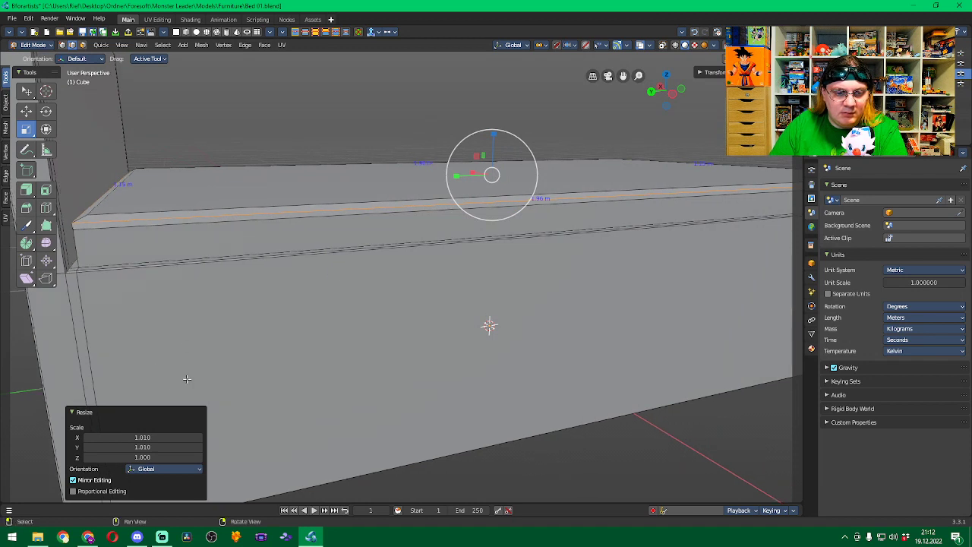
middle_click_drag(686, 361, 596, 360)
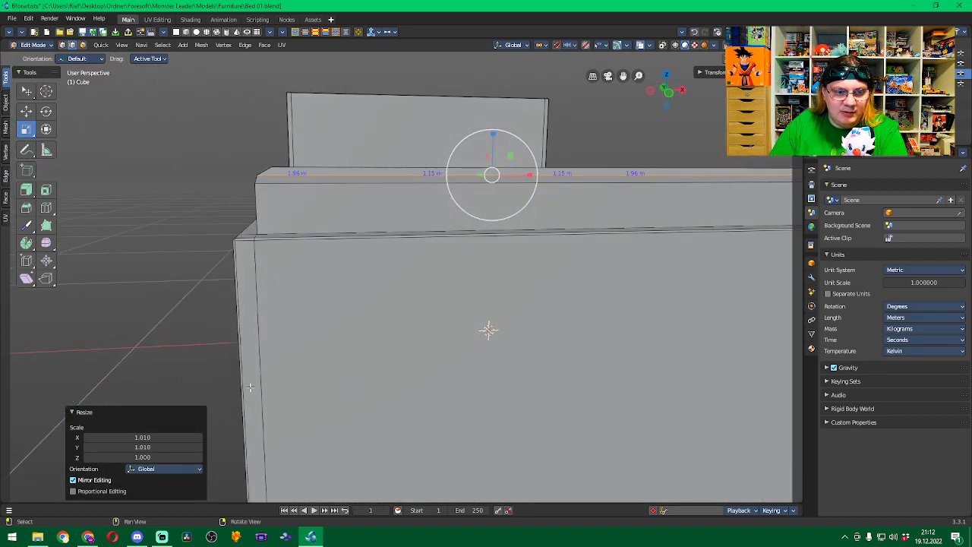
left_click(88, 448)
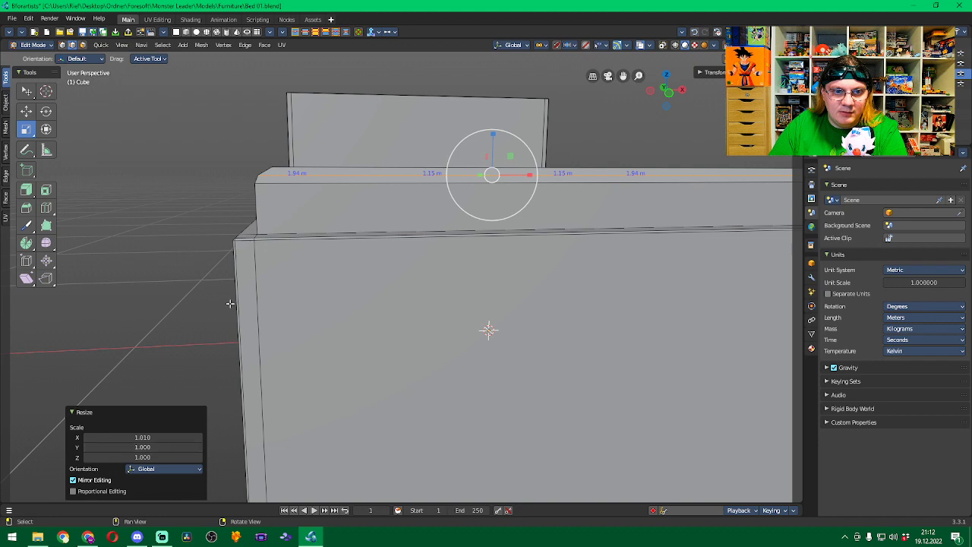
middle_click_drag(222, 272, 326, 275)
middle_click_drag(650, 242, 555, 242)
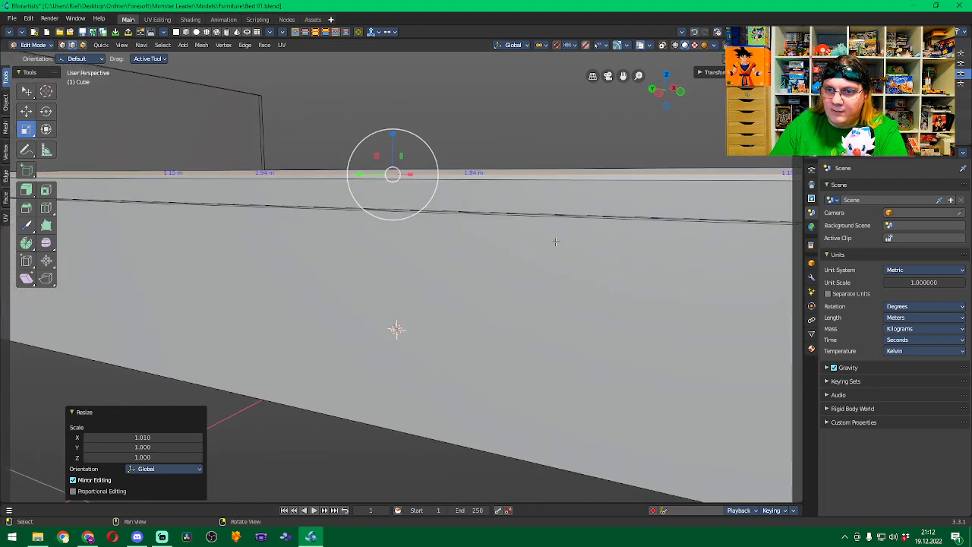
middle_click_drag(740, 238, 554, 245)
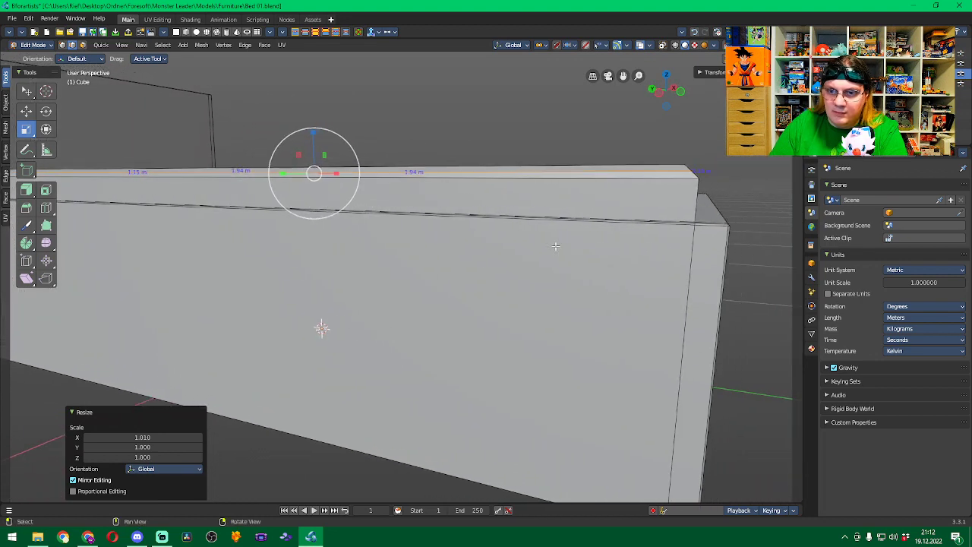
Set the loop's Y scale to 1.005 and check the corner fit.
left_click(87, 448)
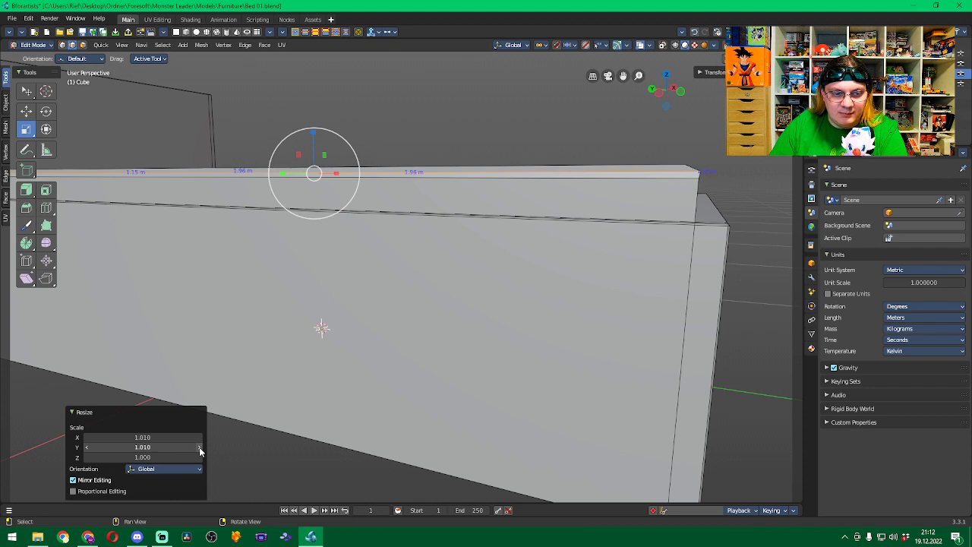
left_click(160, 448)
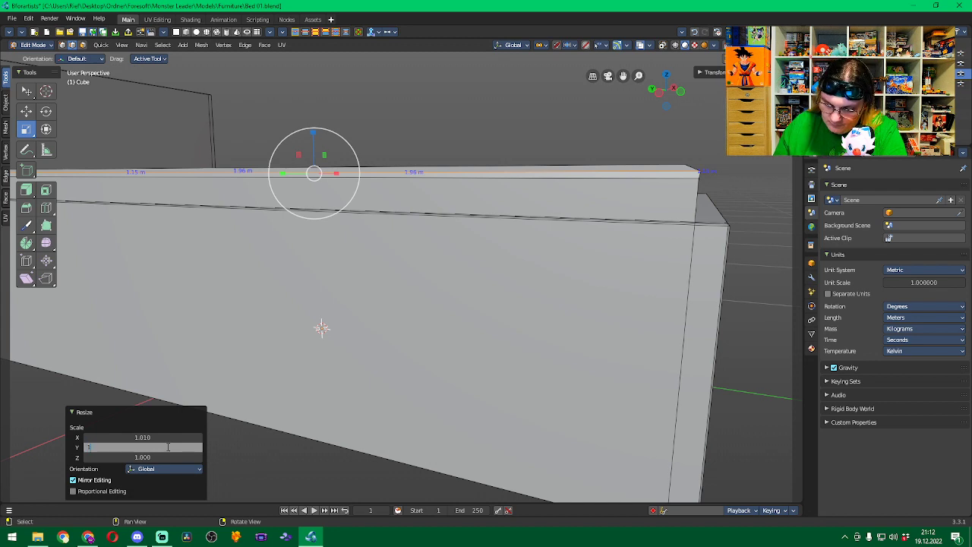
key("Return")
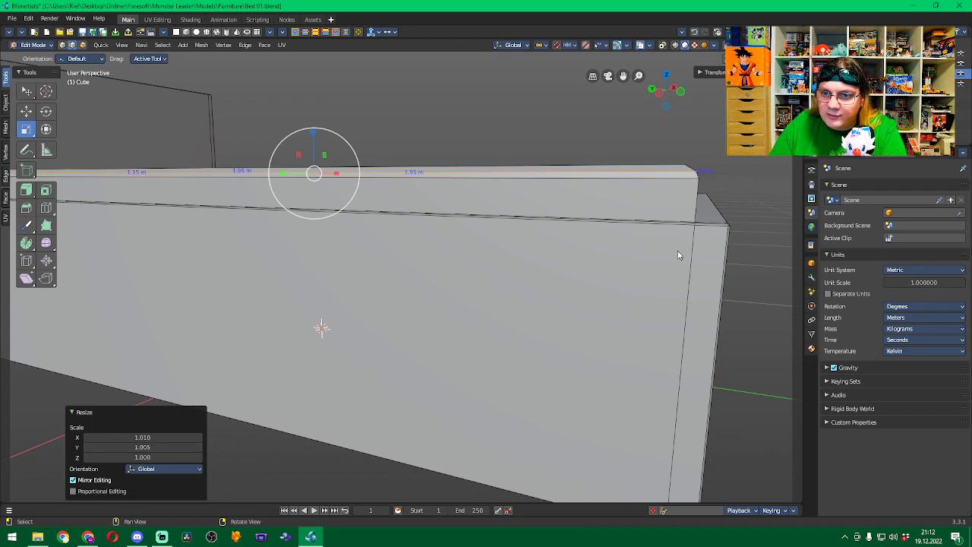
mouse_move(751, 257)
middle_mouse_down()
mouse_move(733, 254)
mouse_move(742, 258)
middle_mouse_up()
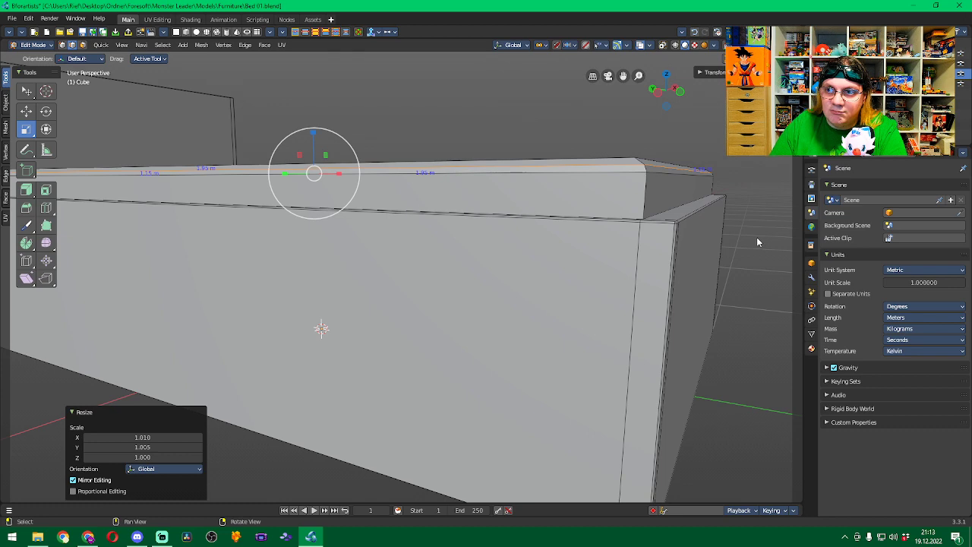
middle_click_drag(755, 240, 731, 247)
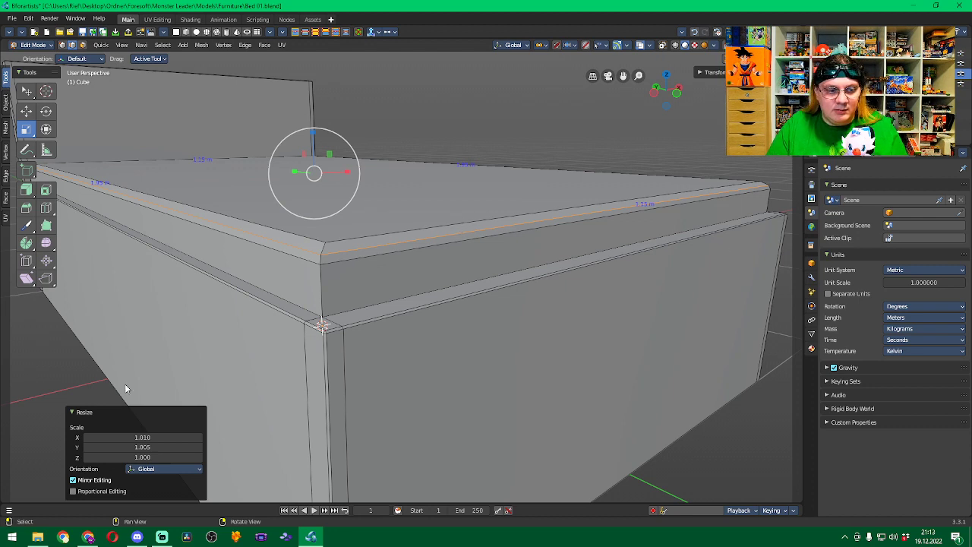
Select the mattress's near-side top rim edges using shortest-path selection.
left_click(72, 413)
left_click(74, 362)
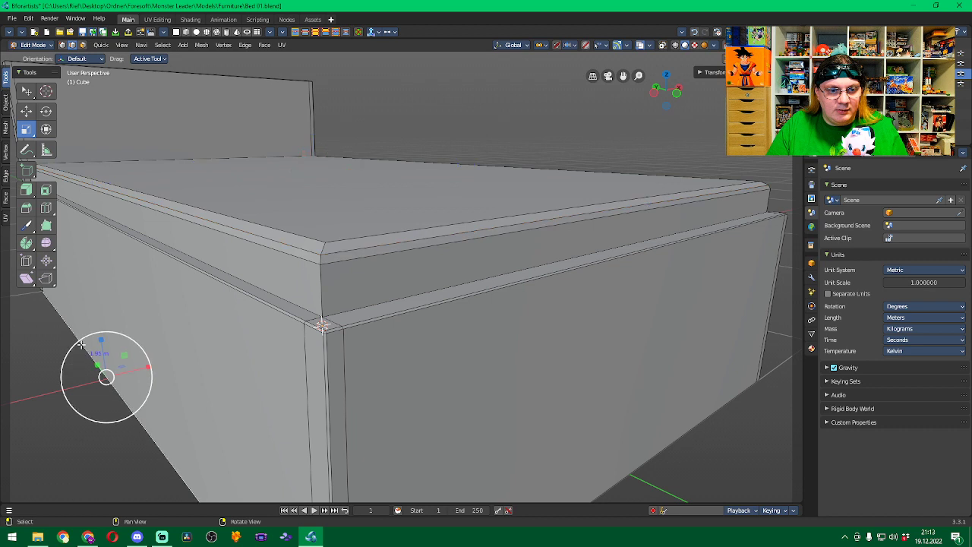
left_click(340, 241)
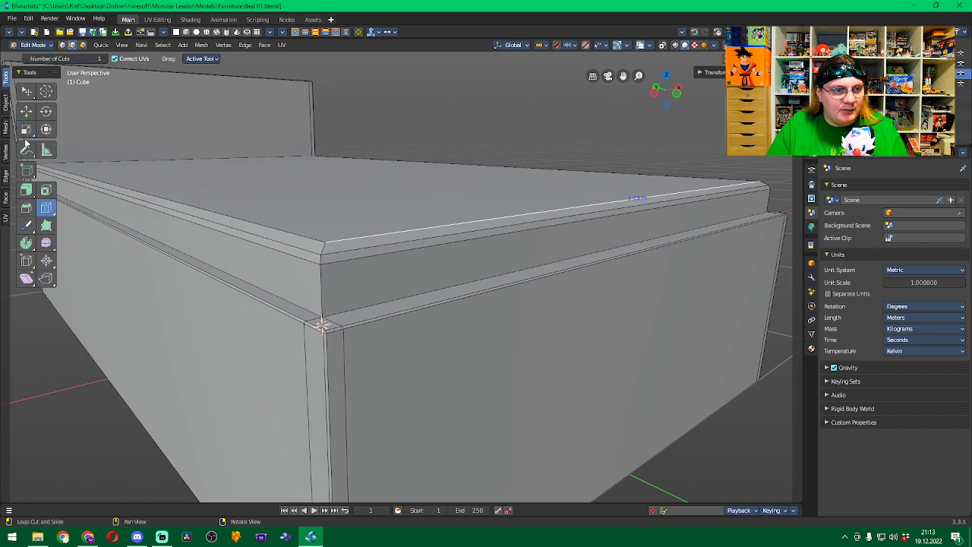
left_click(27, 94)
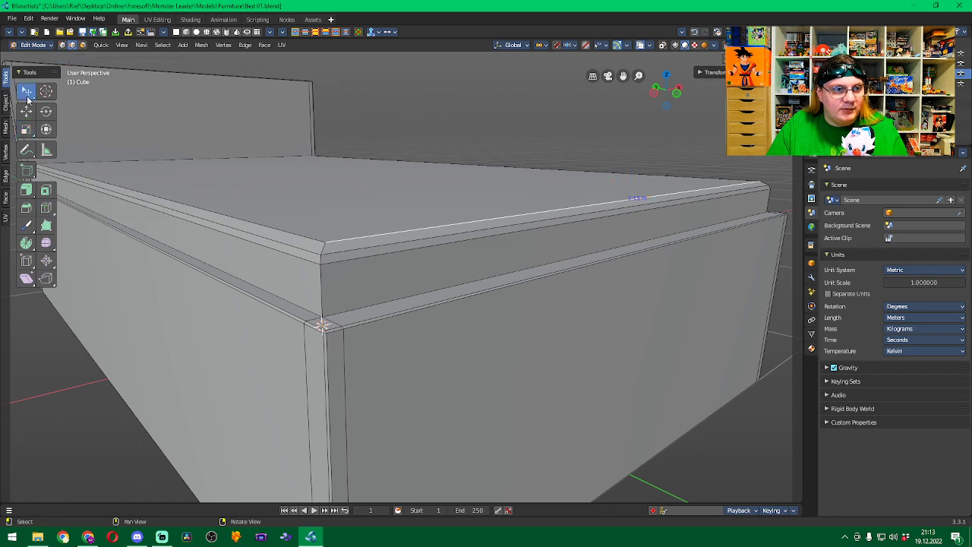
left_click(306, 238, "alt")
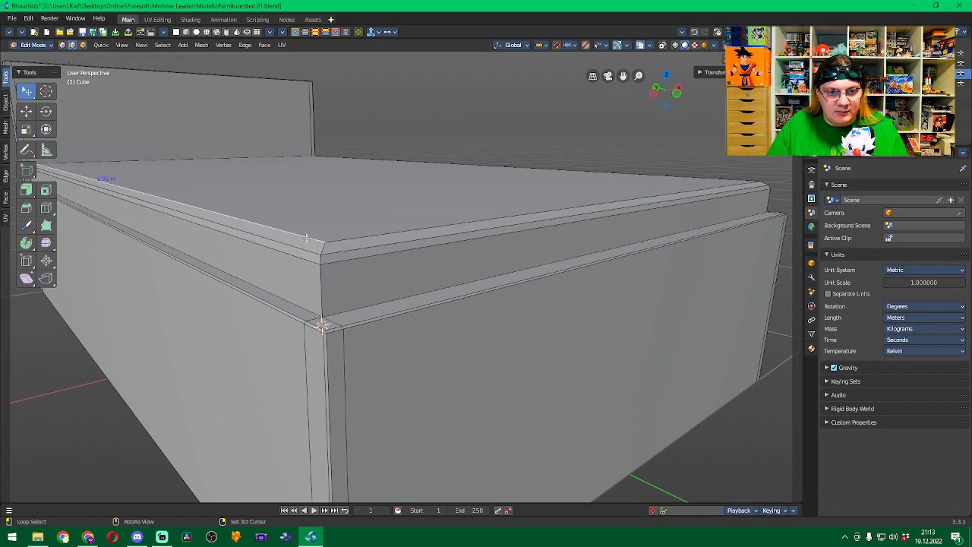
left_click(346, 239, "ctrl")
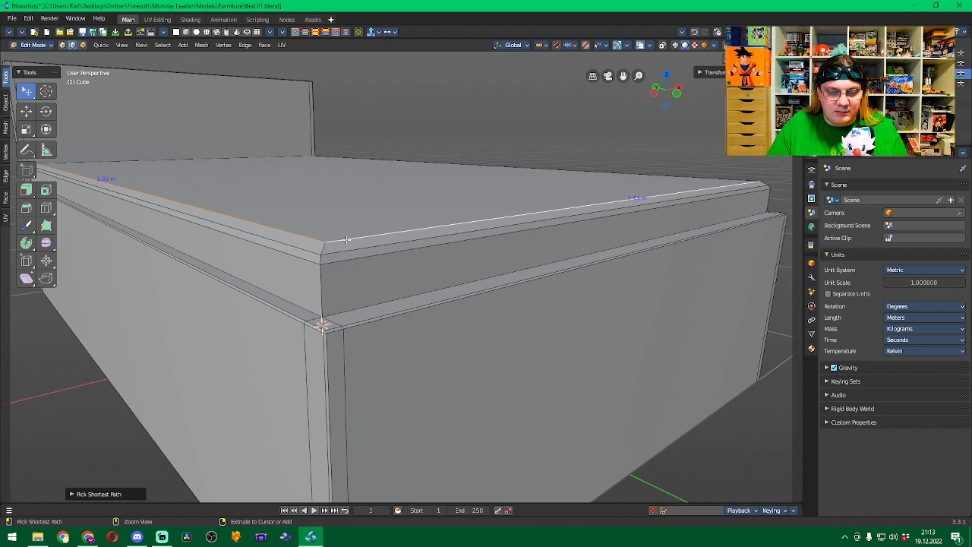
left_click(309, 249, "shift")
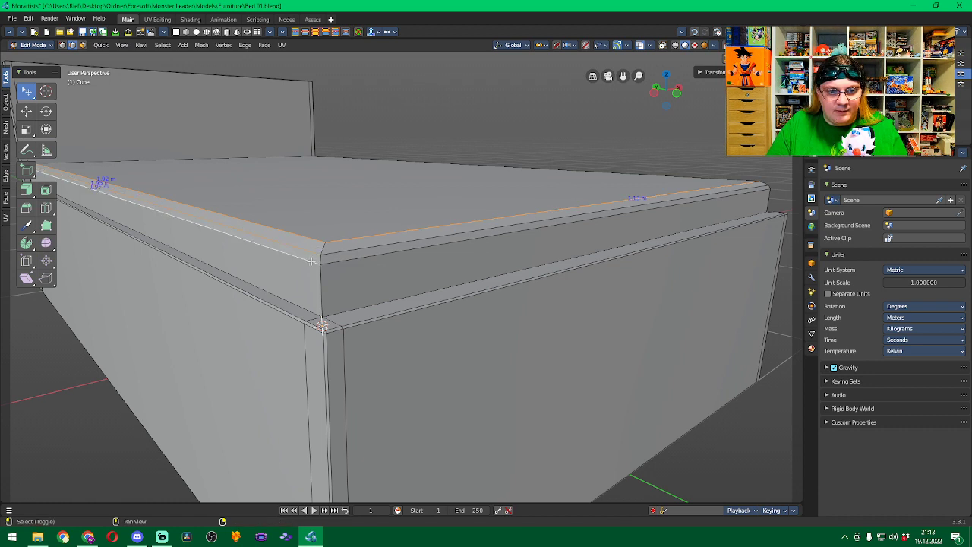
left_click(355, 248, "shift")
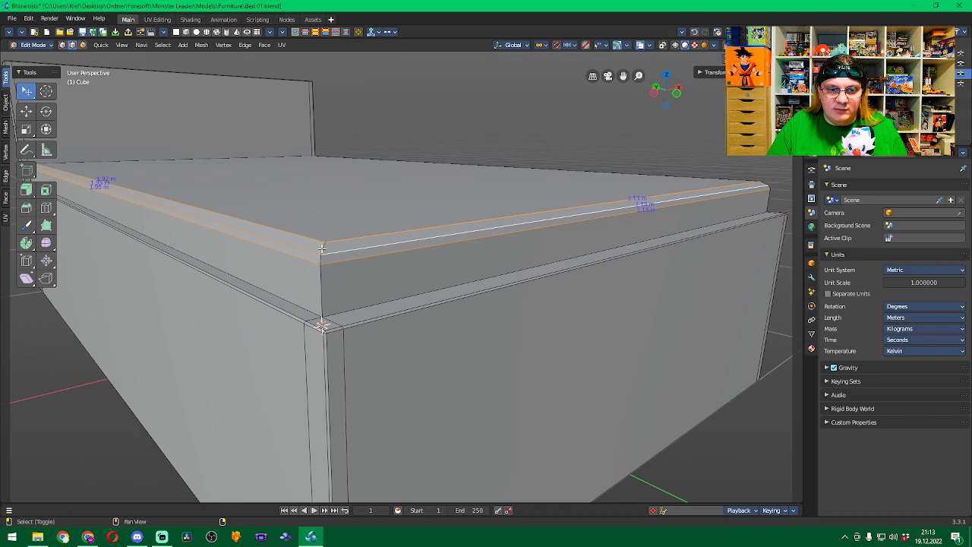
left_click(319, 256, "shift")
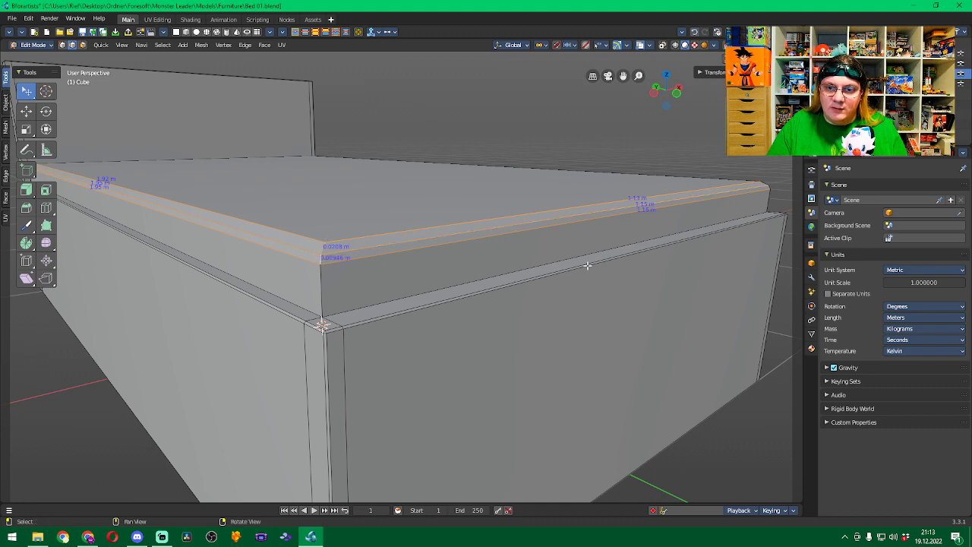
Add the corner edges, rim strip face and long far-side rim edge to the selection.
middle_click_drag(585, 264, 459, 238)
middle_click_drag(725, 230, 618, 235)
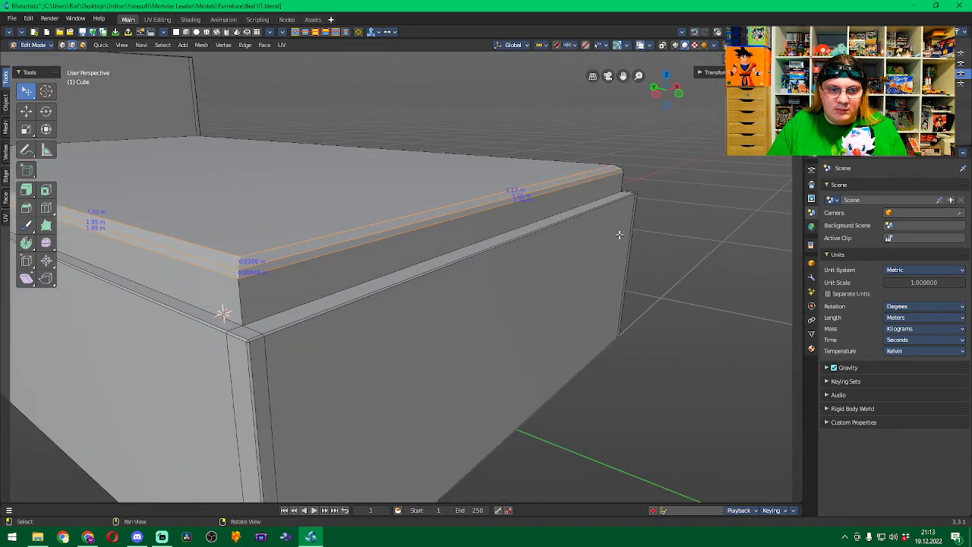
left_click(240, 299, "shift")
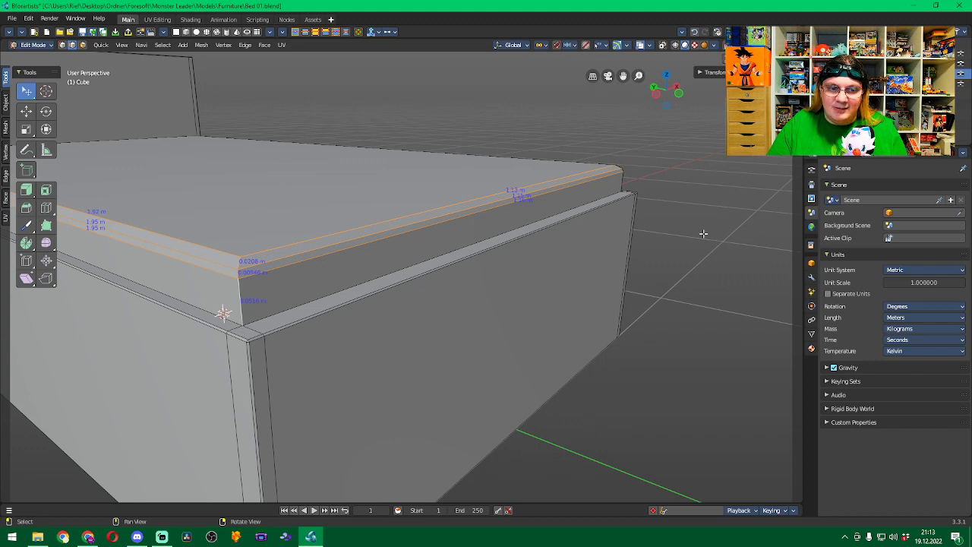
middle_click_drag(703, 234, 591, 224)
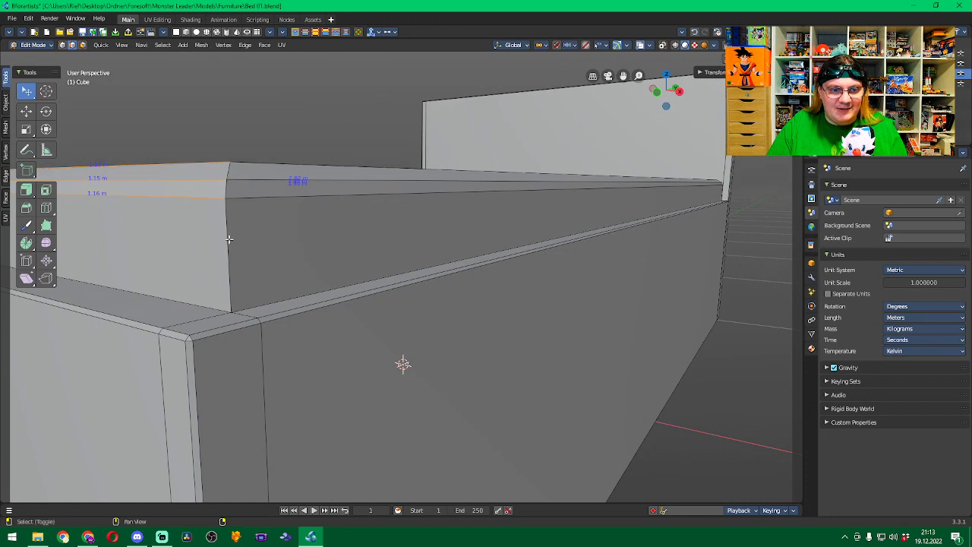
left_click(226, 187, "shift")
left_click(228, 173, "shift")
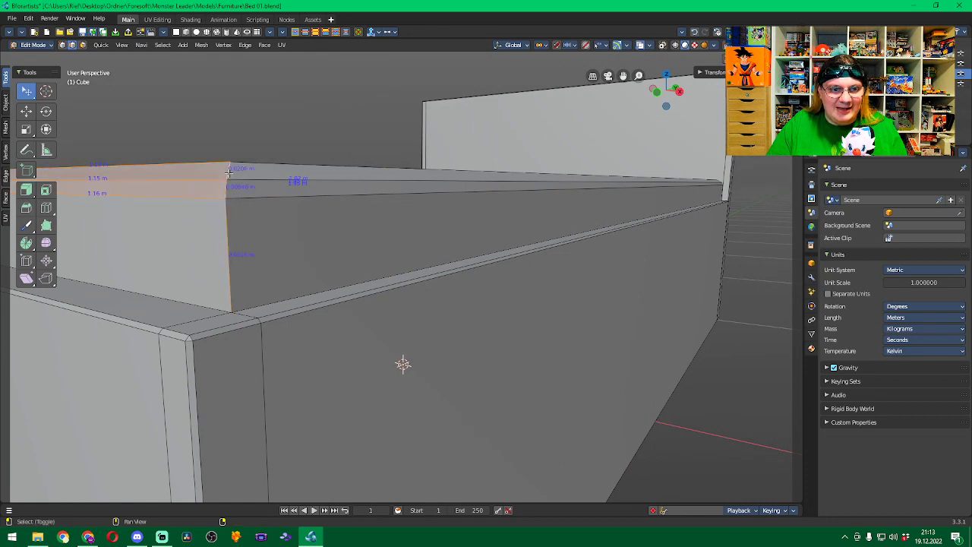
left_click(249, 179, "shift")
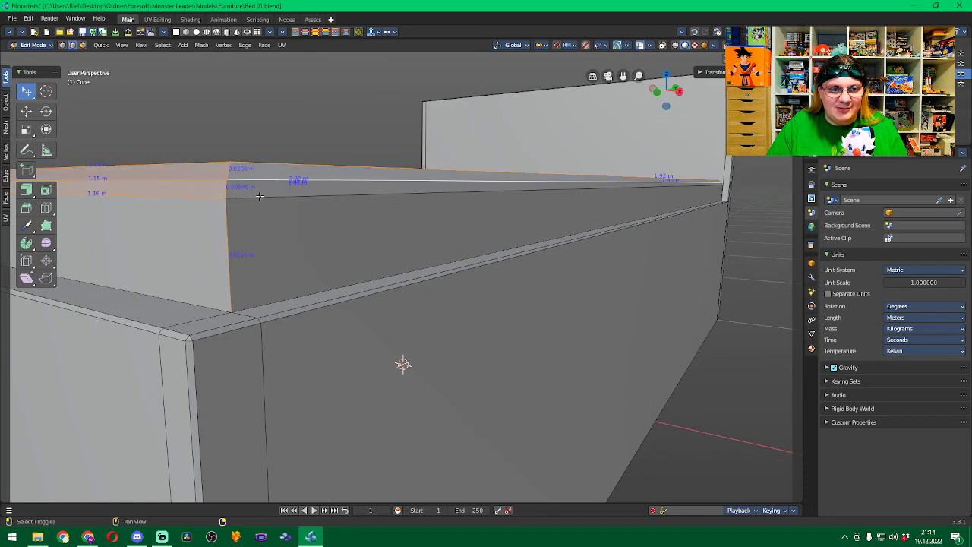
Extend the selection around the bed's end rim up to the last corner edge.
middle_click_drag(666, 217, 353, 216)
middle_click_drag(673, 292, 509, 260)
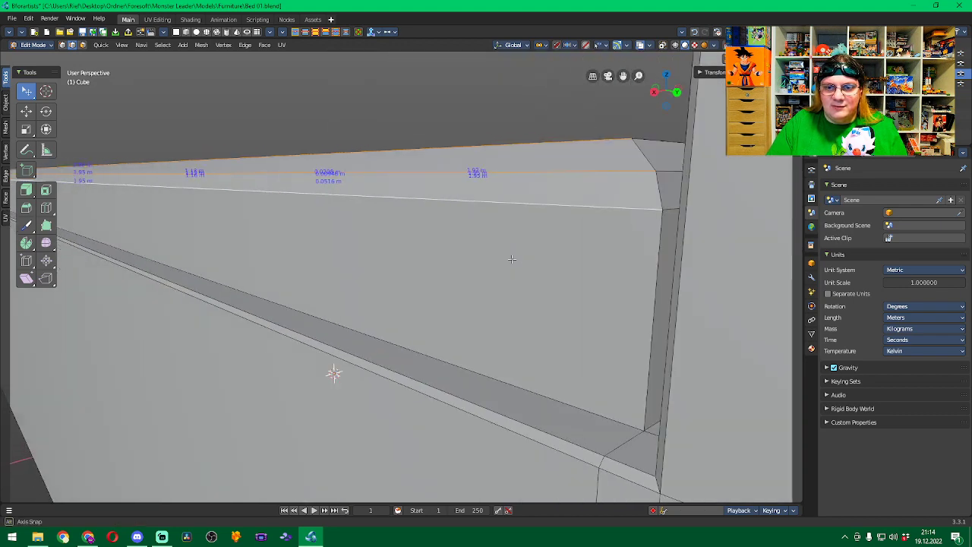
left_click(656, 291, "shift")
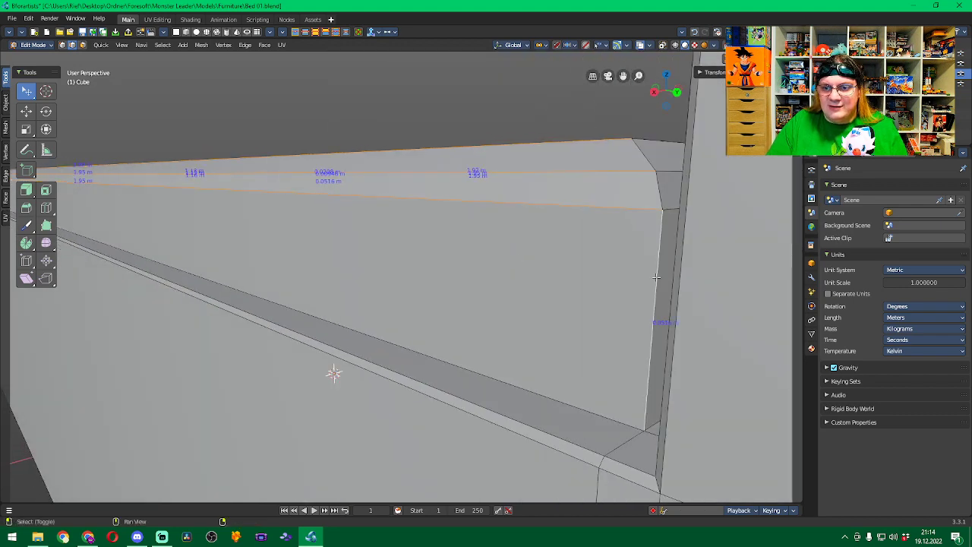
left_click(659, 199, "shift")
left_click(649, 158, "shift")
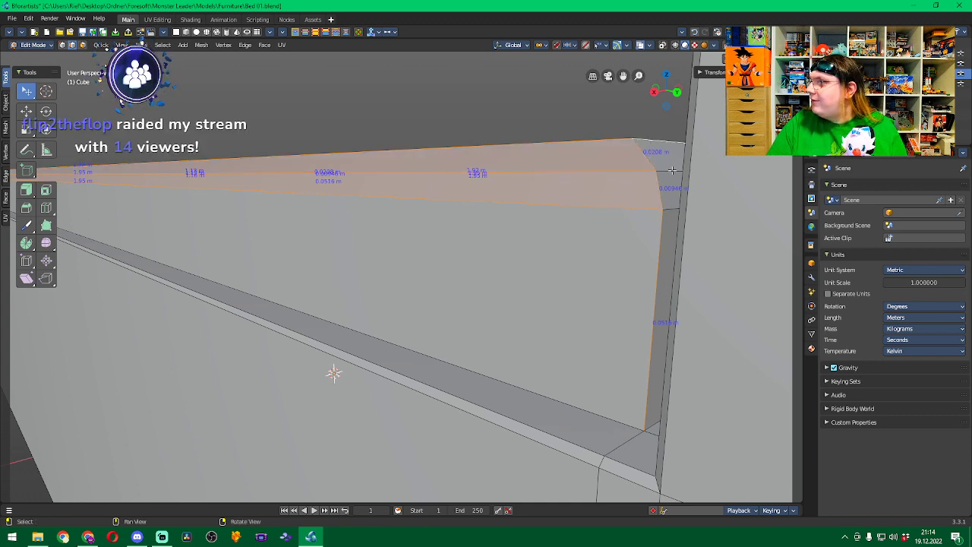
left_click(672, 202, "shift")
left_click(672, 205, "shift")
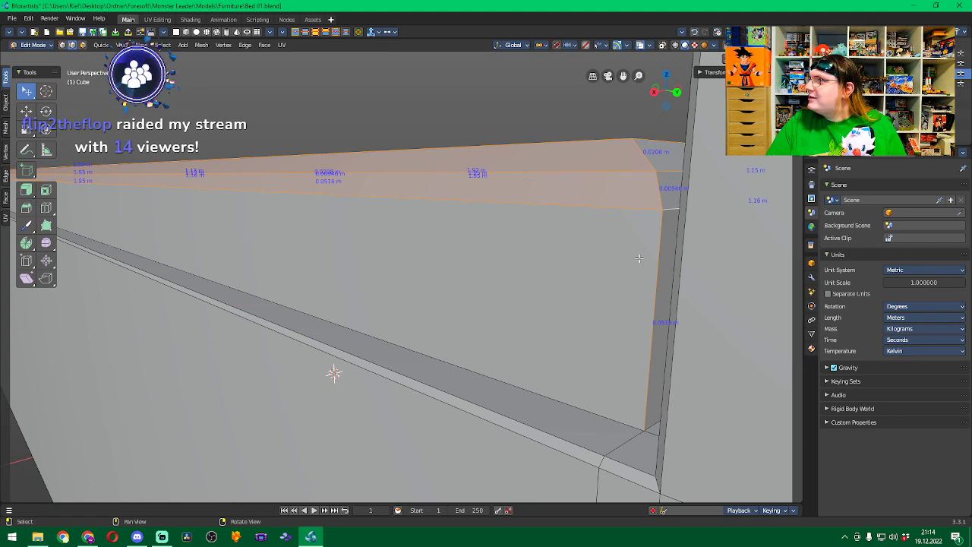
middle_click_drag(639, 259, 2, 247)
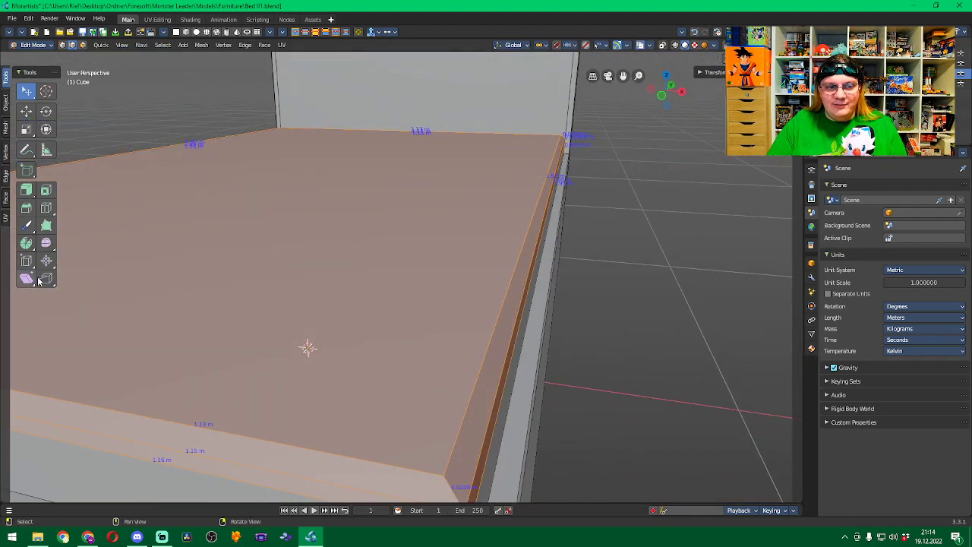
middle_click_drag(109, 279, 296, 217)
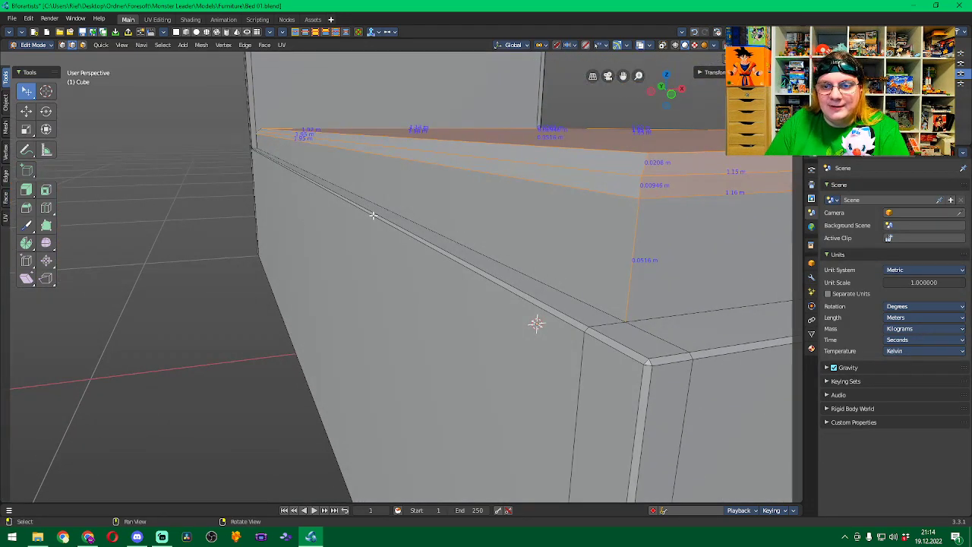
middle_click_drag(324, 194, 297, 208)
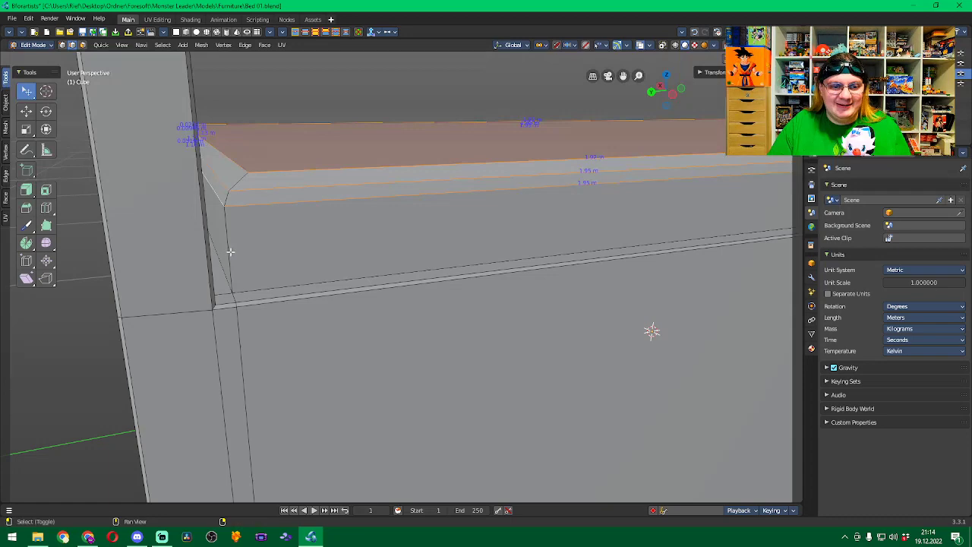
left_click(226, 199, "shift")
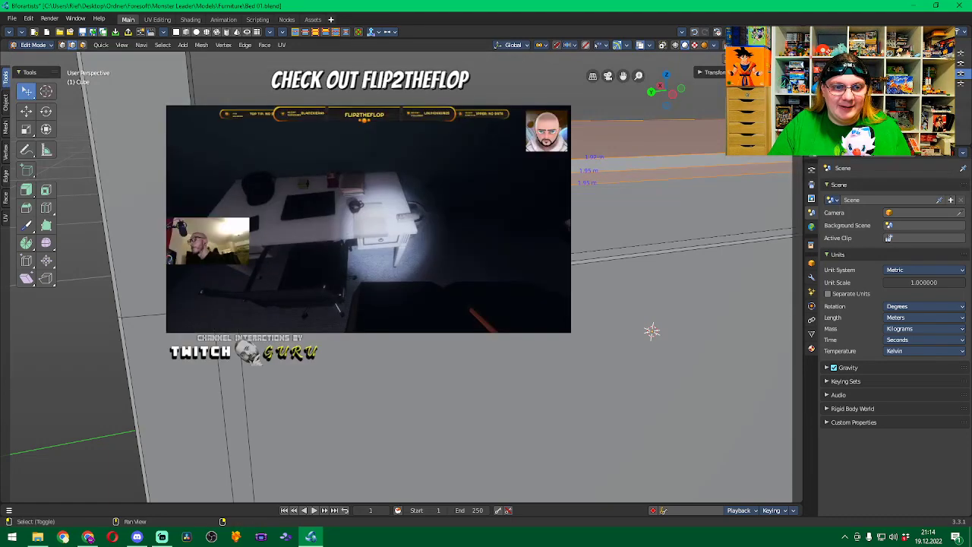
middle_click_drag(651, 329, 631, 328)
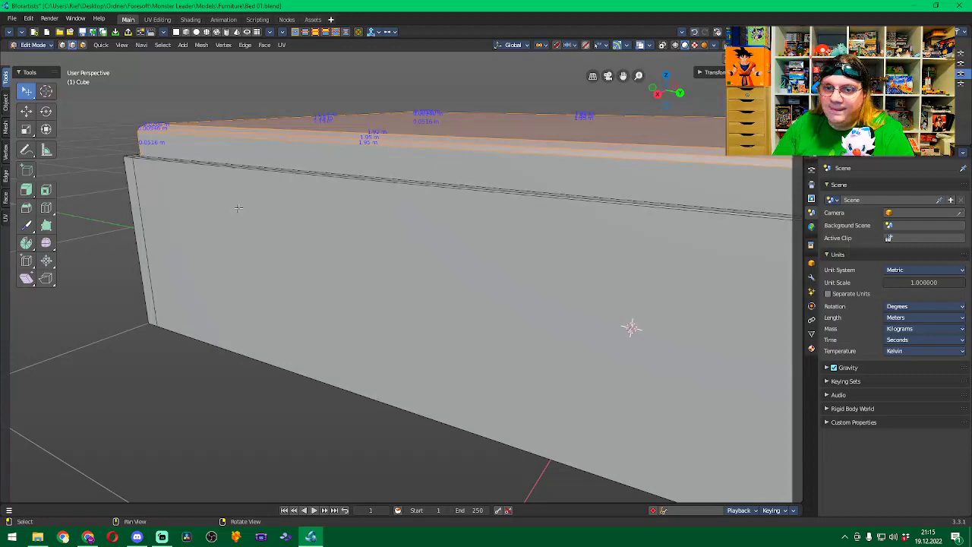
Orbit to a front view of the bed and save Bed 01.blend.
middle_click_drag(100, 167, 532, 237)
middle_click_drag(719, 336, 455, 311)
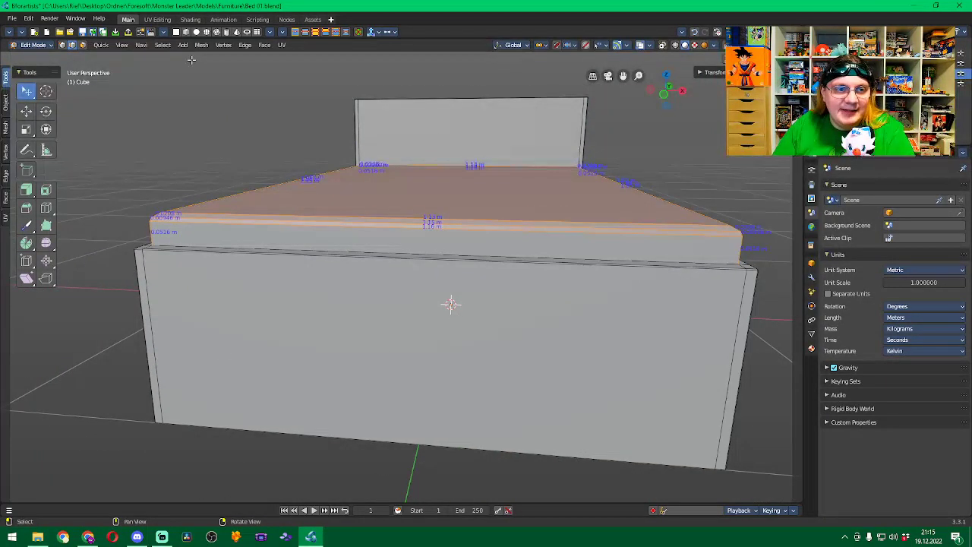
key("ctrl+s")
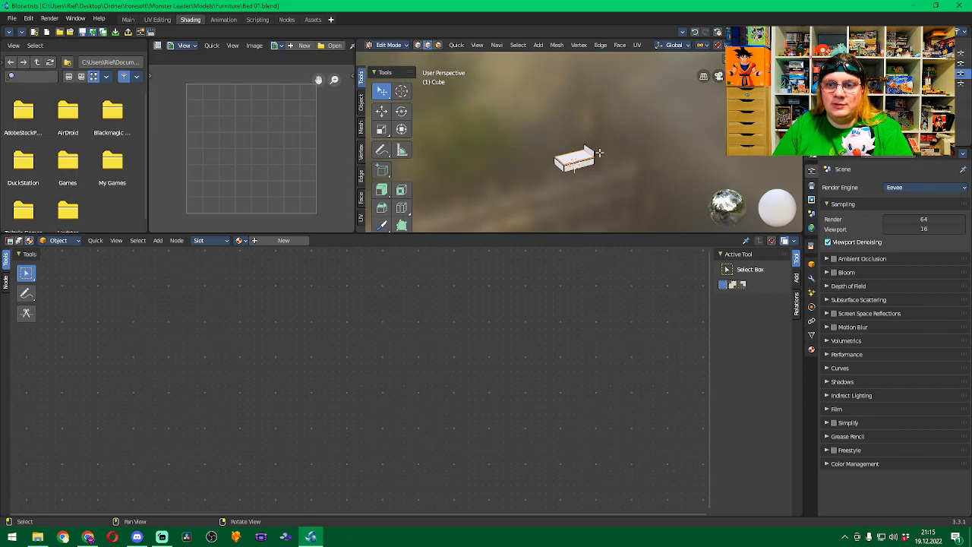
Zoom the Shading preview, then switch back to the Main workspace.
scroll(580, 160, "up", 4)
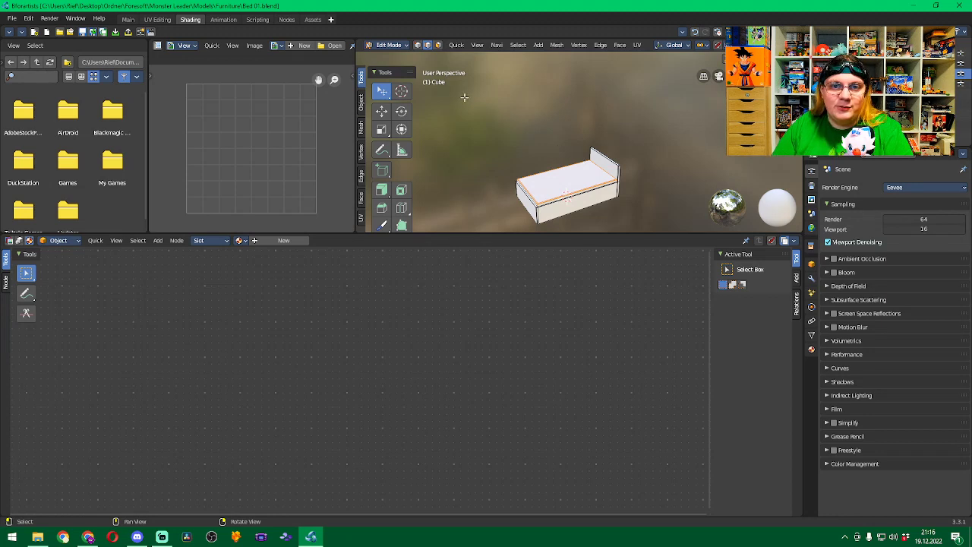
scroll(574, 184, "down", 3)
scroll(574, 183, "up", 1)
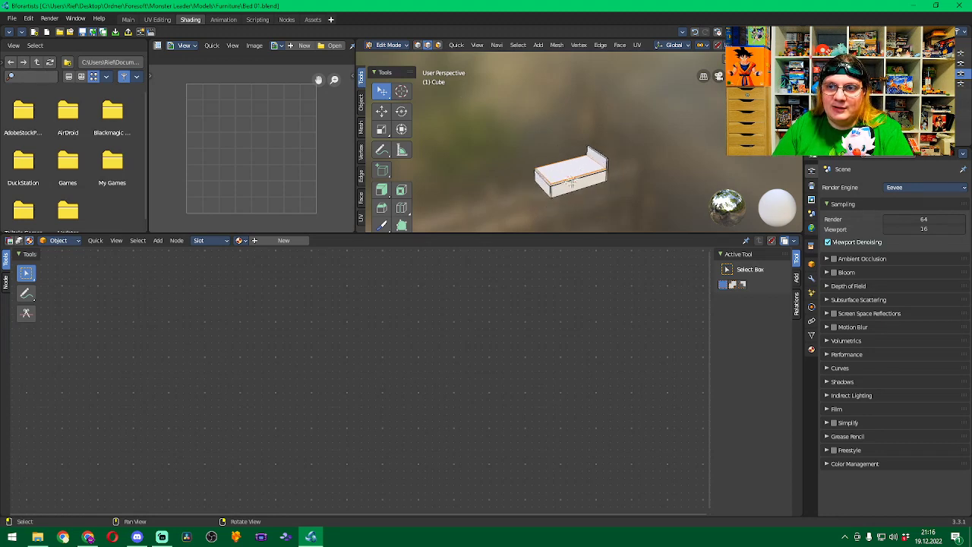
left_click(126, 19)
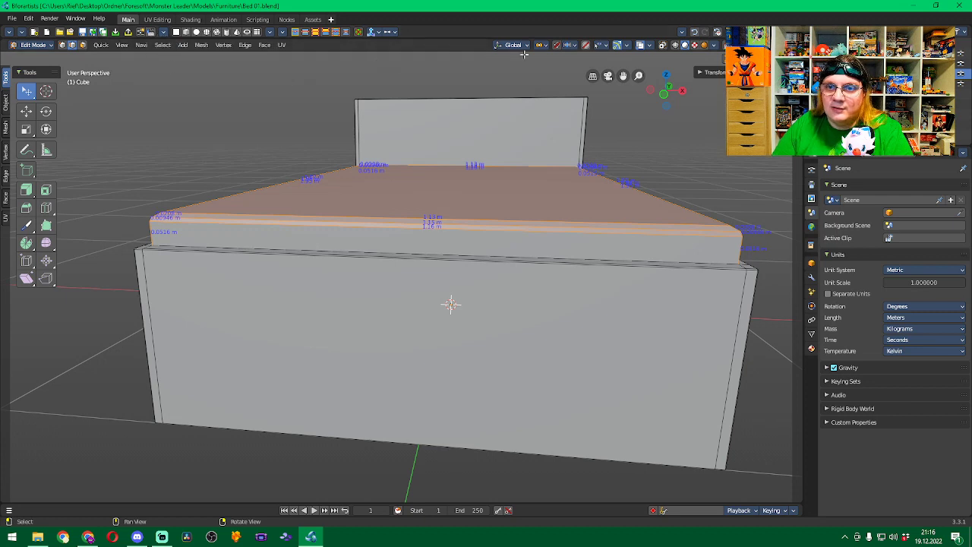
Open the Viewport Shading options dropdown in the 3D viewport header.
left_click(713, 46)
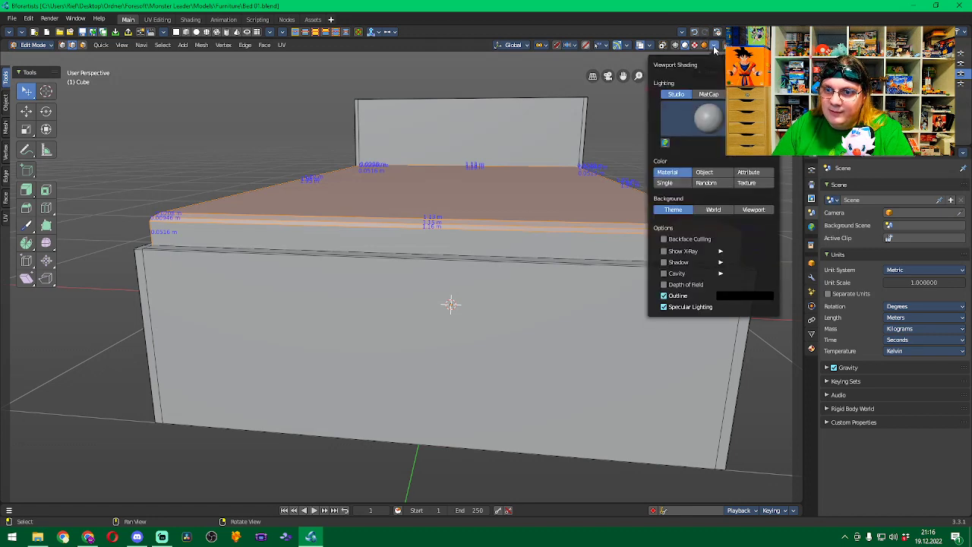
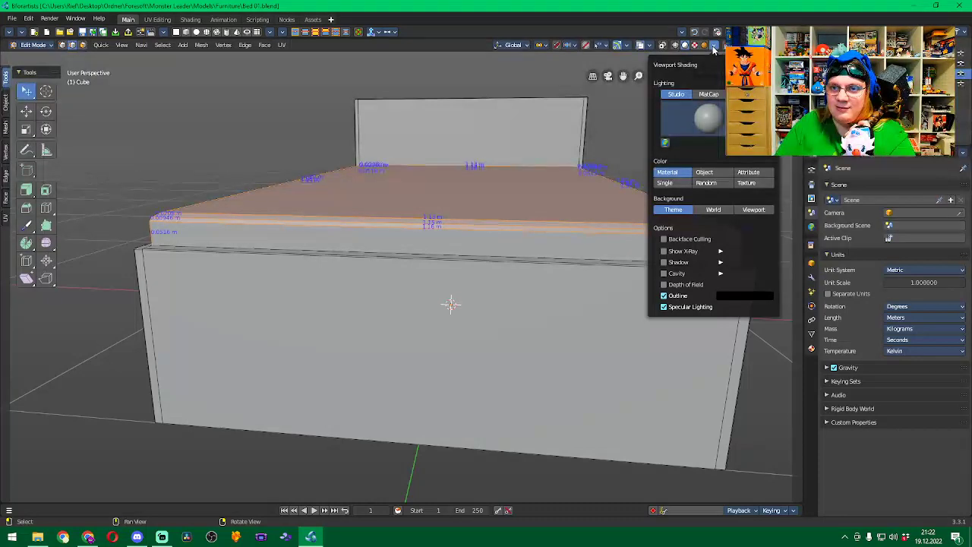
Close the shading popover and browse the sidebar's Tool, View, Mini Lights and Item tabs.
left_click(713, 47)
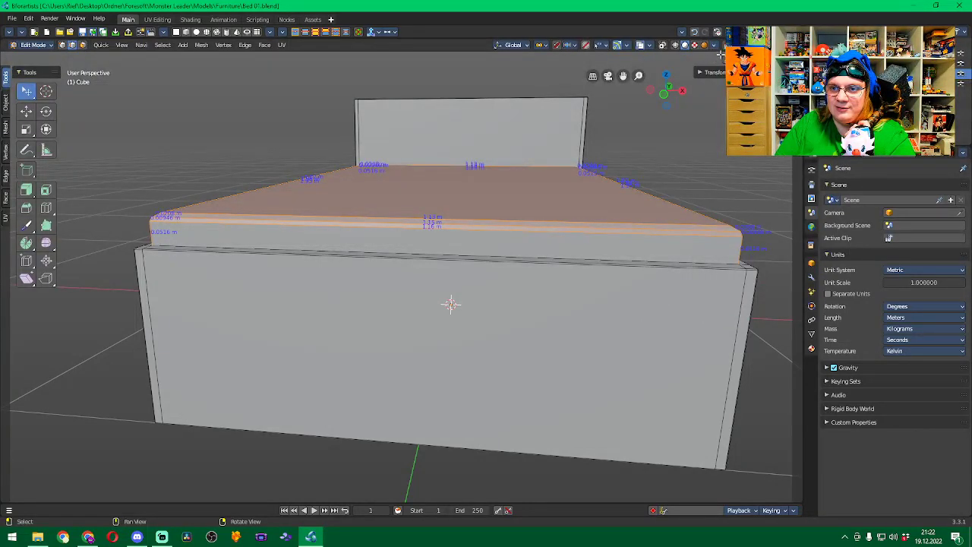
left_click(794, 106)
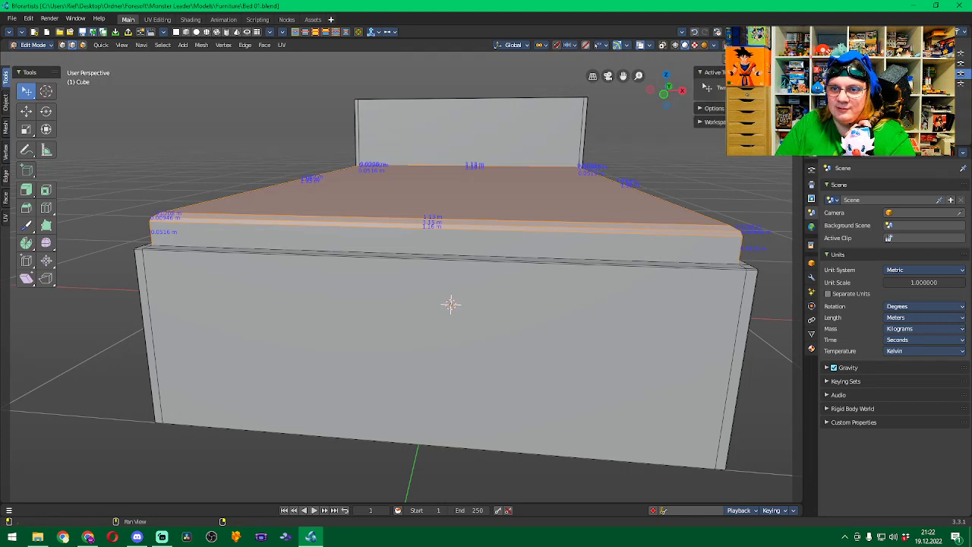
left_click(794, 133)
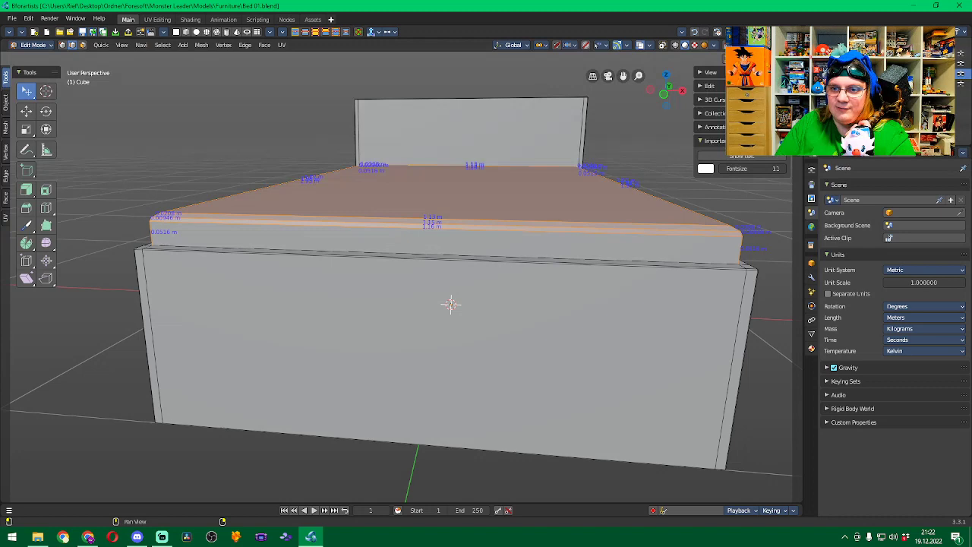
left_click(794, 149)
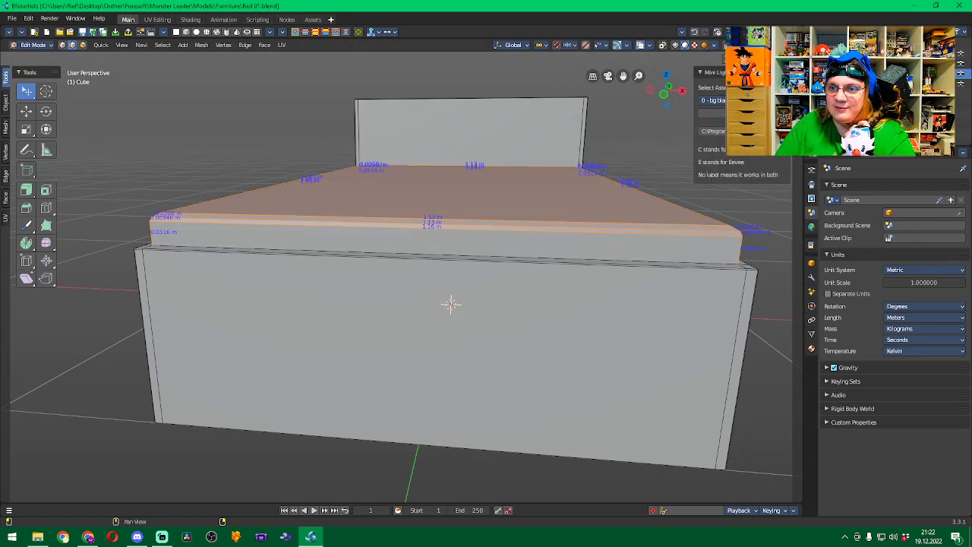
left_click(795, 92)
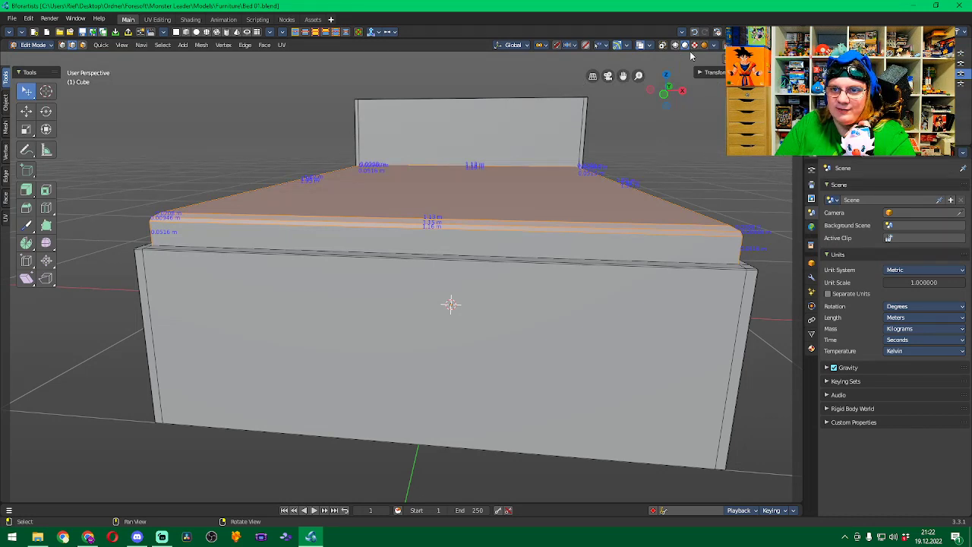
Toggle X-ray, then preview the bed in Material Preview and Rendered shading.
left_click(663, 44)
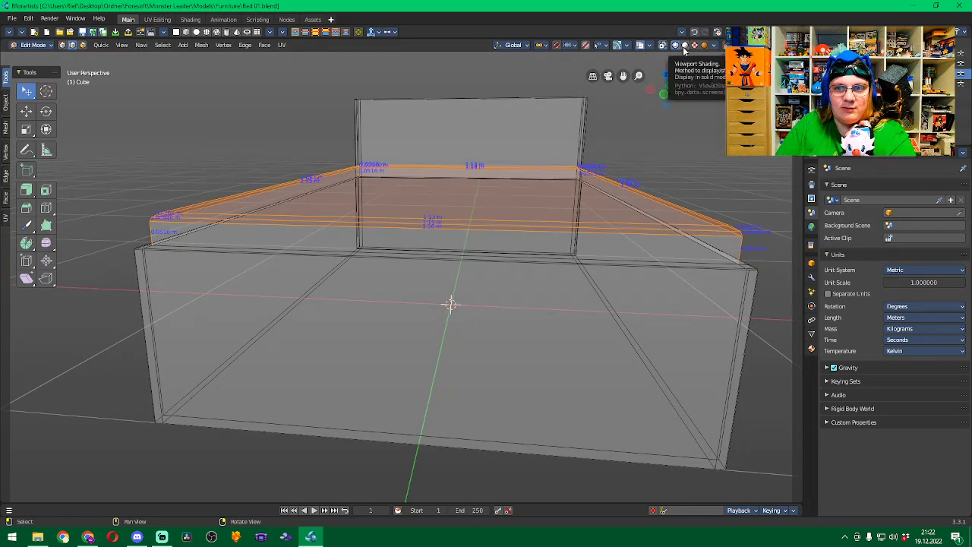
left_click(684, 47)
left_click(694, 47)
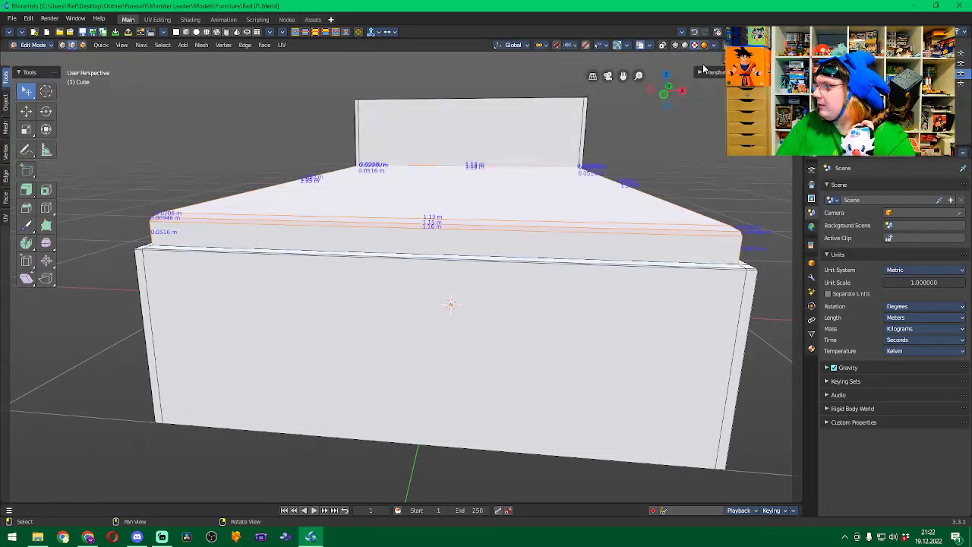
left_click(703, 45)
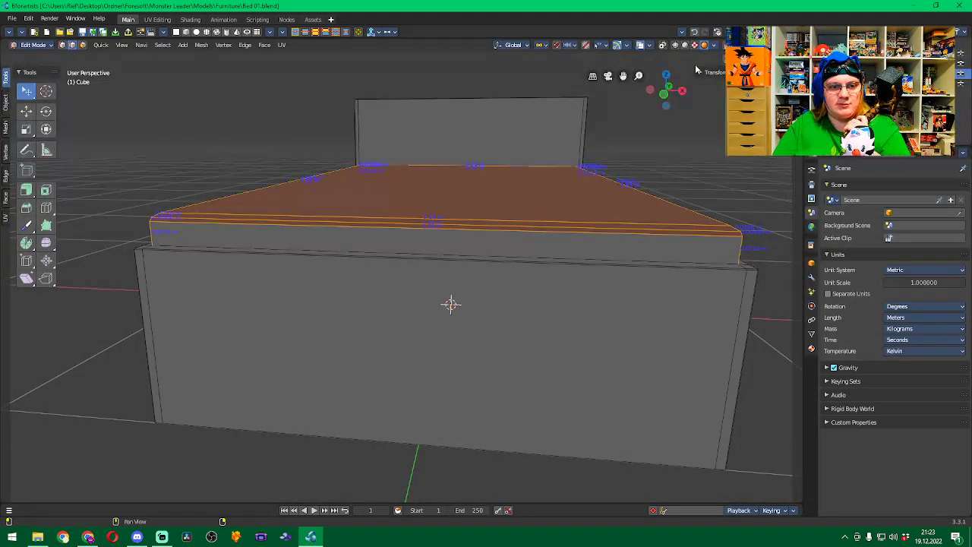
Switch the viewport back to Solid shading and save the file as Bed 01.blend.
left_click(684, 45)
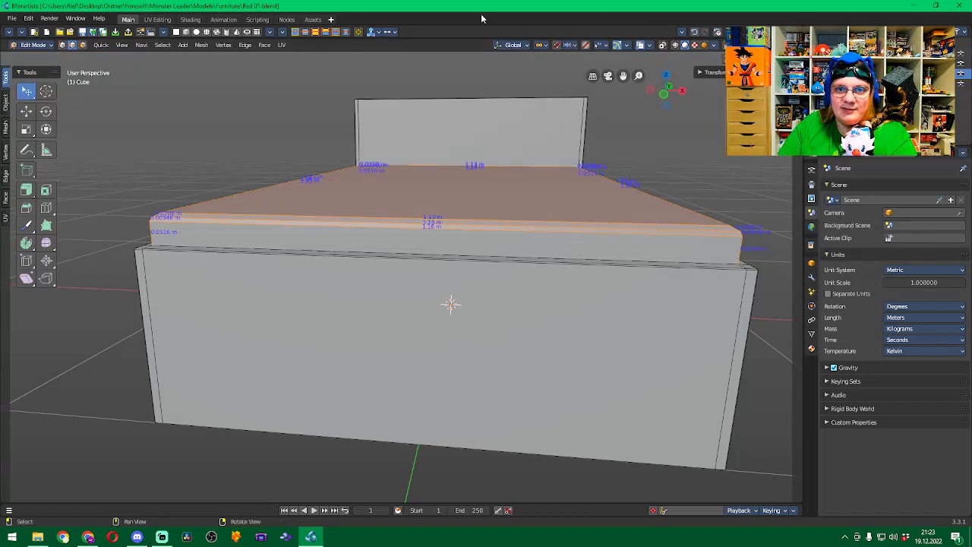
key("ctrl+s")
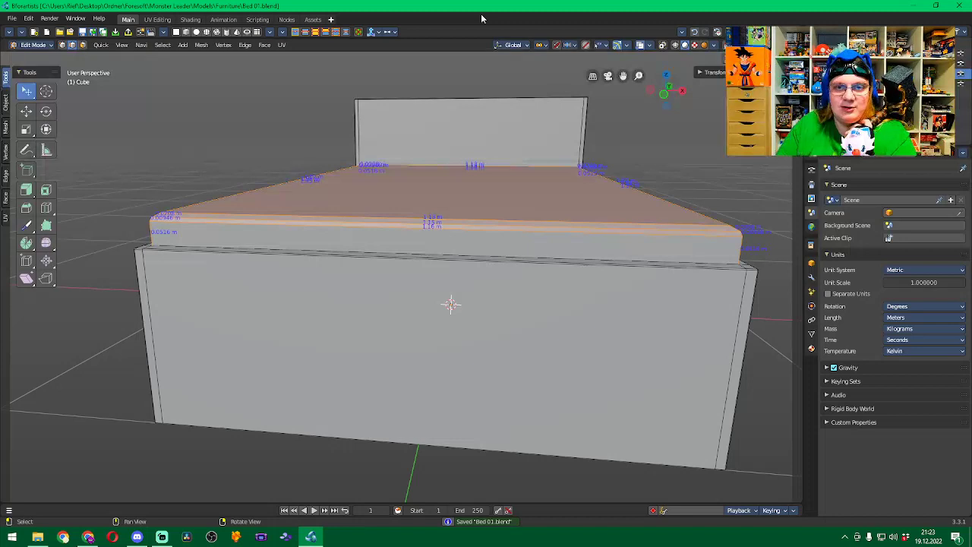
Start a new General-template scene from the File menu.
left_click(12, 19)
left_click(21, 30)
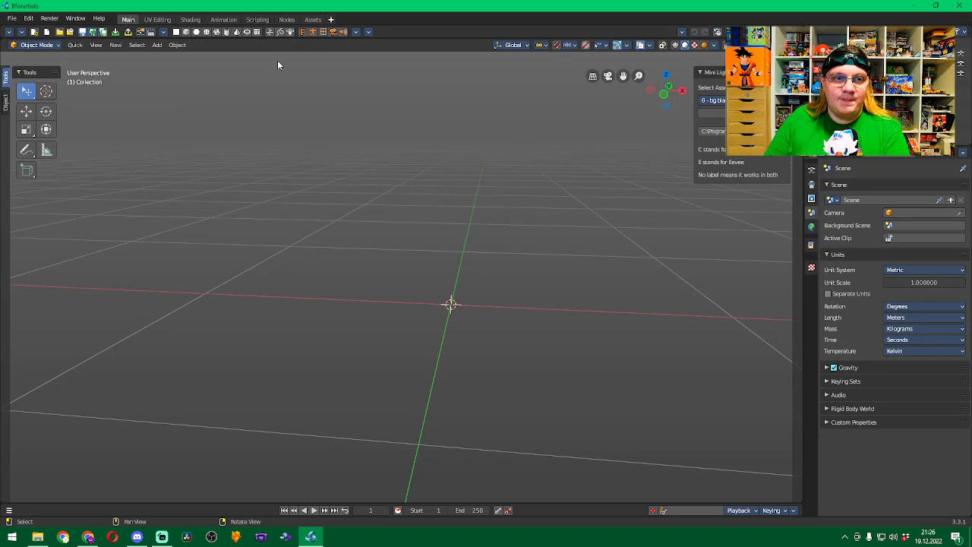
left_click(249, 34)
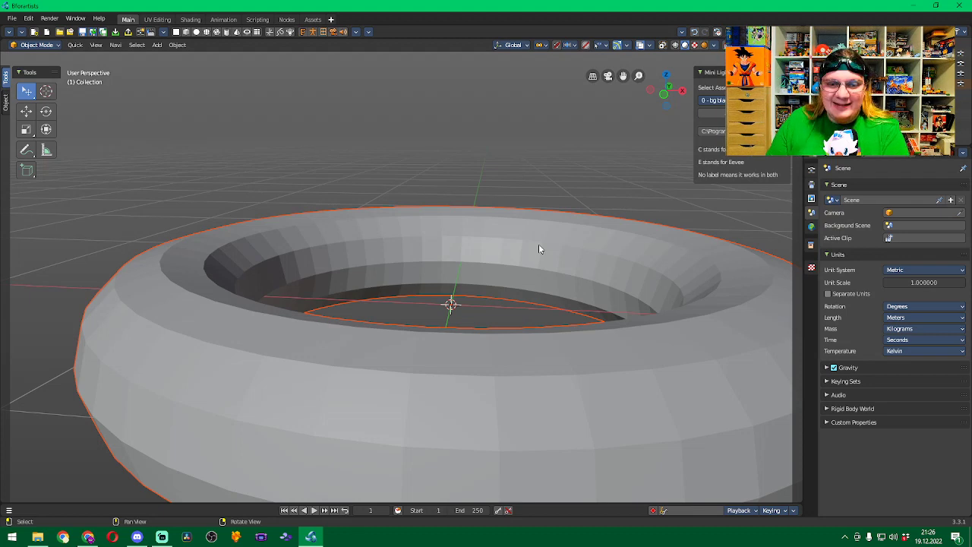
key("Delete")
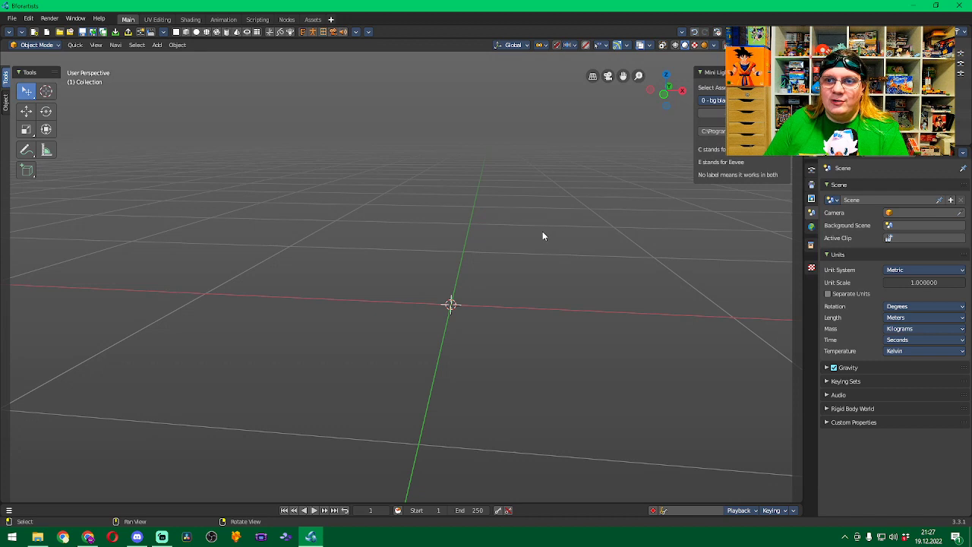
Collapse the sidebar's active tool settings and add a default cube to the scene.
middle_click_drag(517, 234, 485, 239)
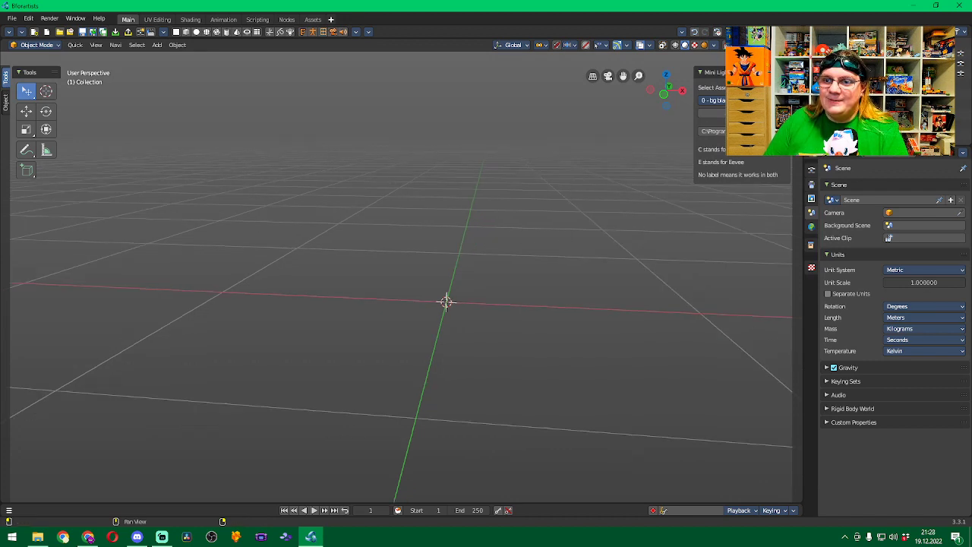
left_click(795, 91)
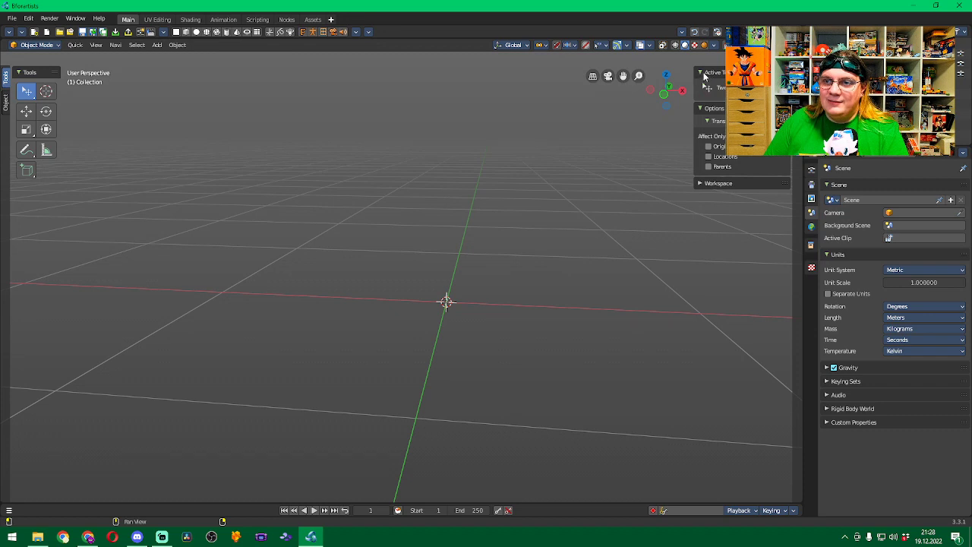
left_click(699, 72)
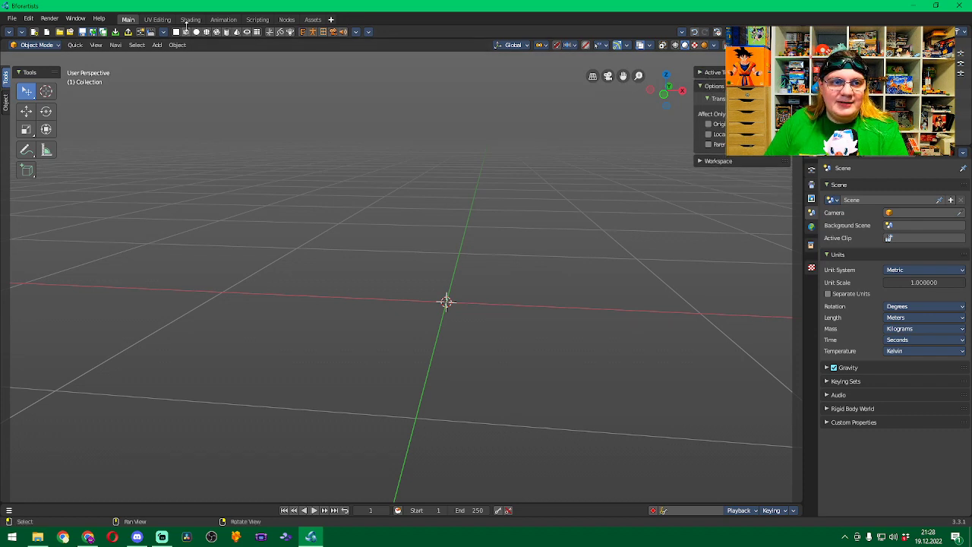
left_click(186, 32)
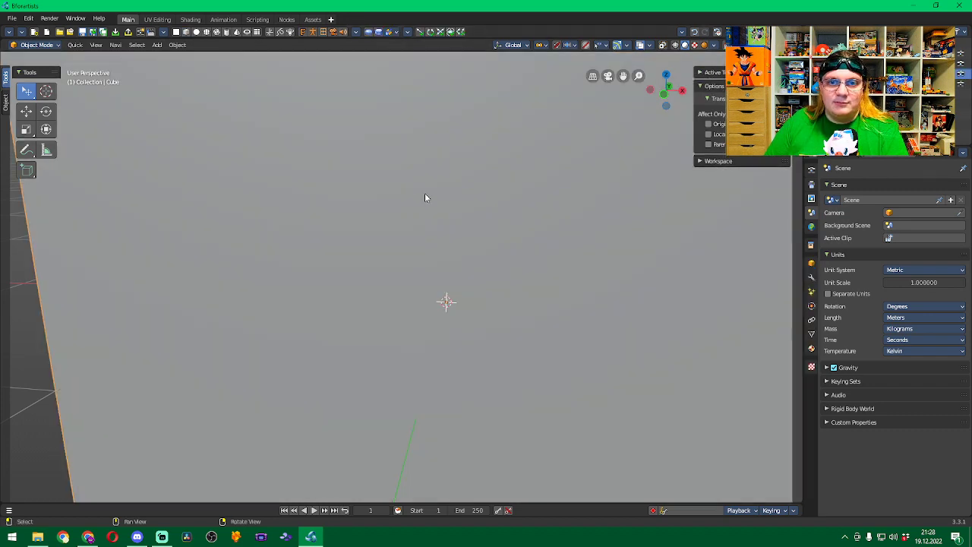
View the cube from the front and expand its Transform values in the Item tab.
scroll(424, 198, "down", 5)
scroll(438, 200, "up", 1)
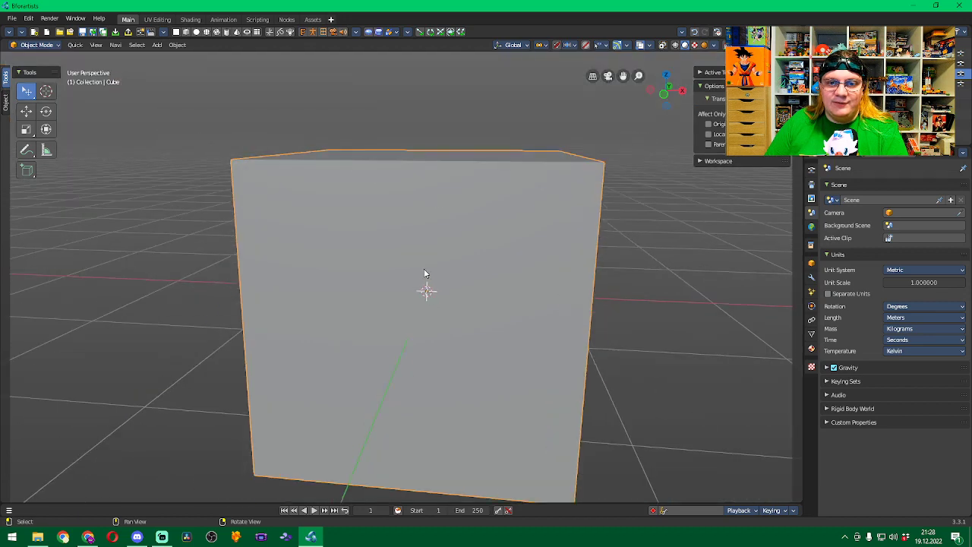
middle_click_drag(425, 274, 501, 220)
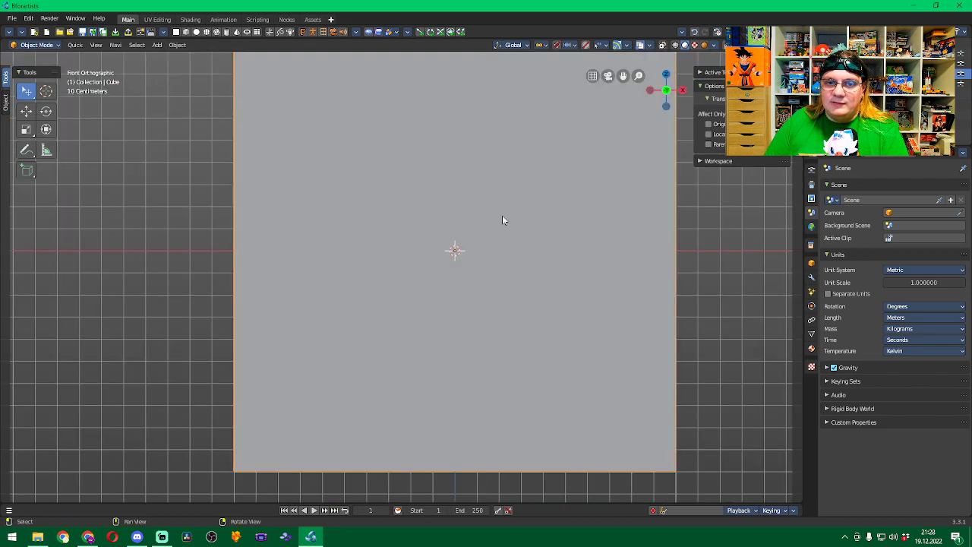
scroll(501, 220, "down", 1)
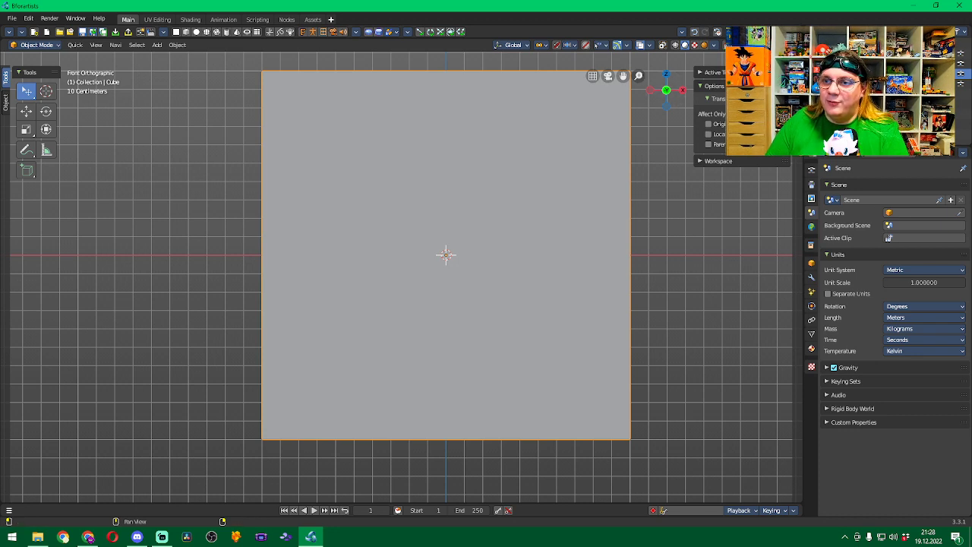
key("n")
left_click(700, 73)
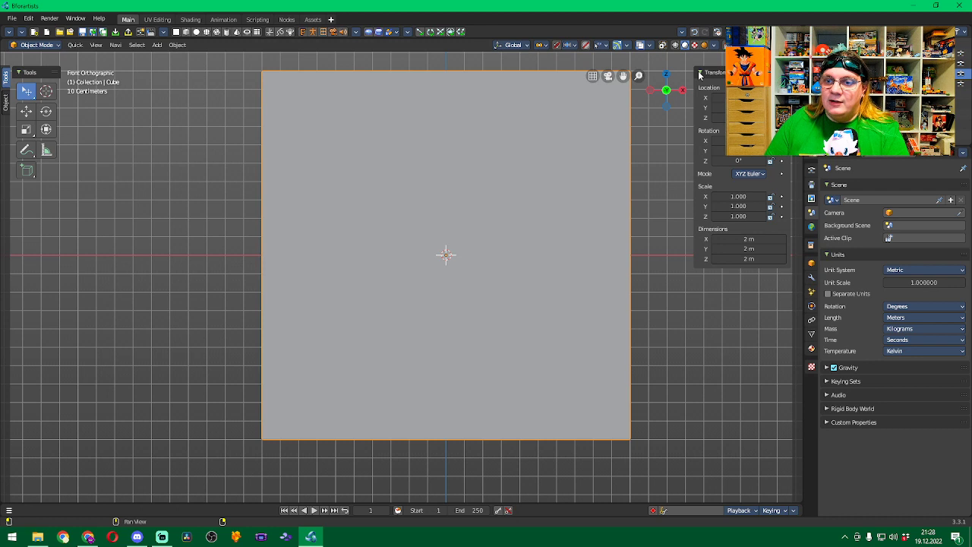
Set the cube's Z dimension to 1.8 m.
left_click(753, 259)
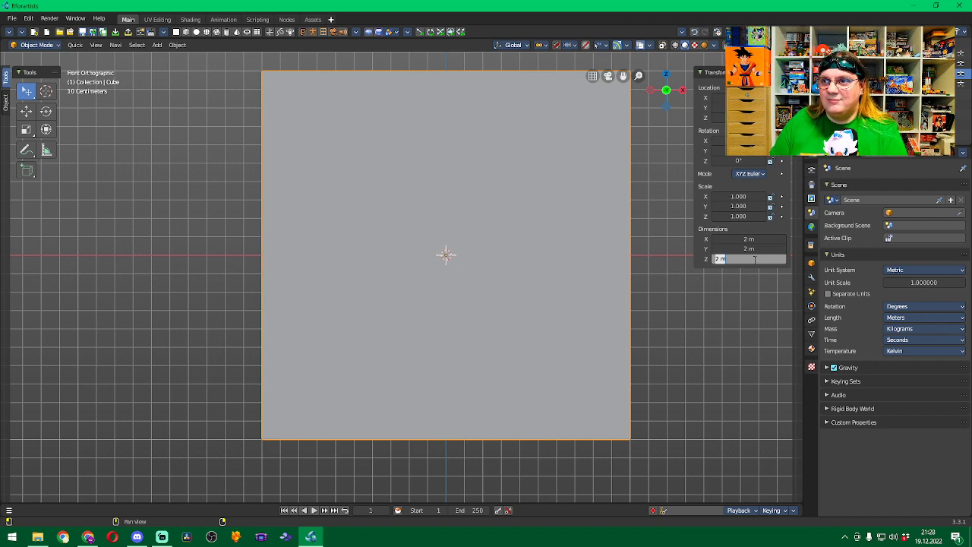
type("1.8")
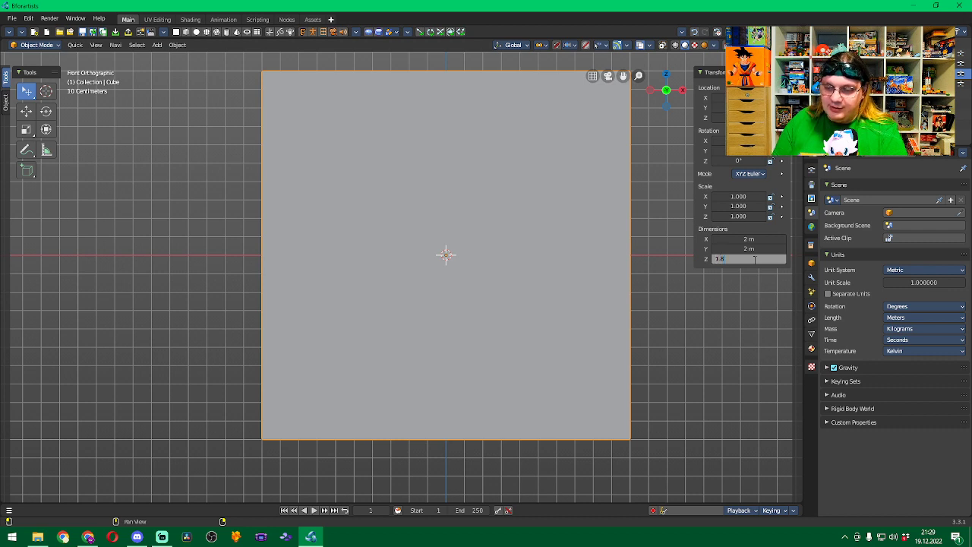
key("Return")
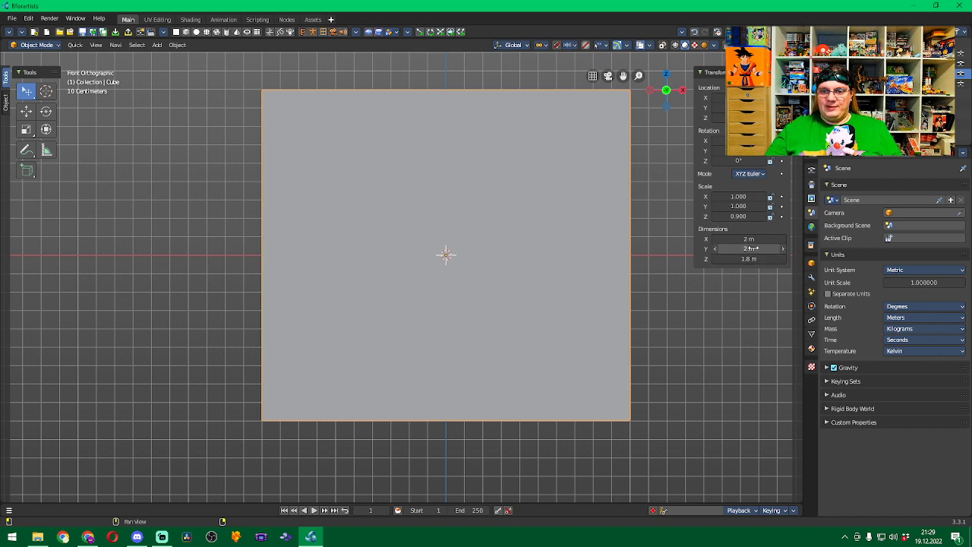
Set the cube's Y dimension to 0.7 m and its X dimension to 1 m.
left_click(751, 248)
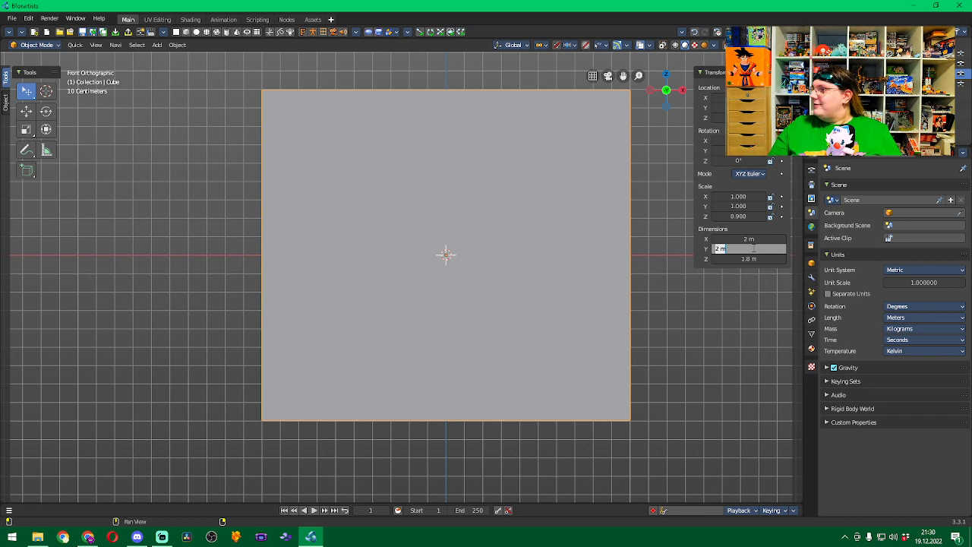
type("0")
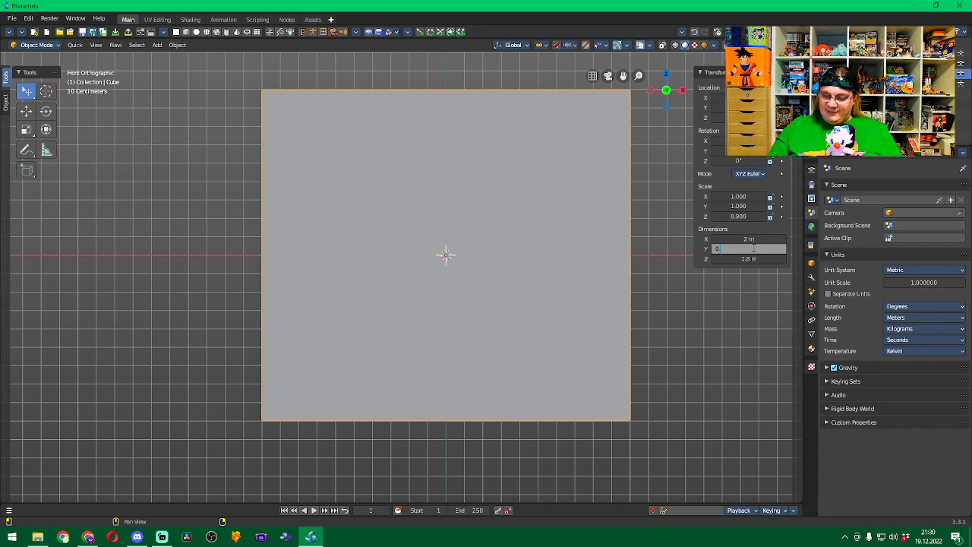
type(".7")
key("Return")
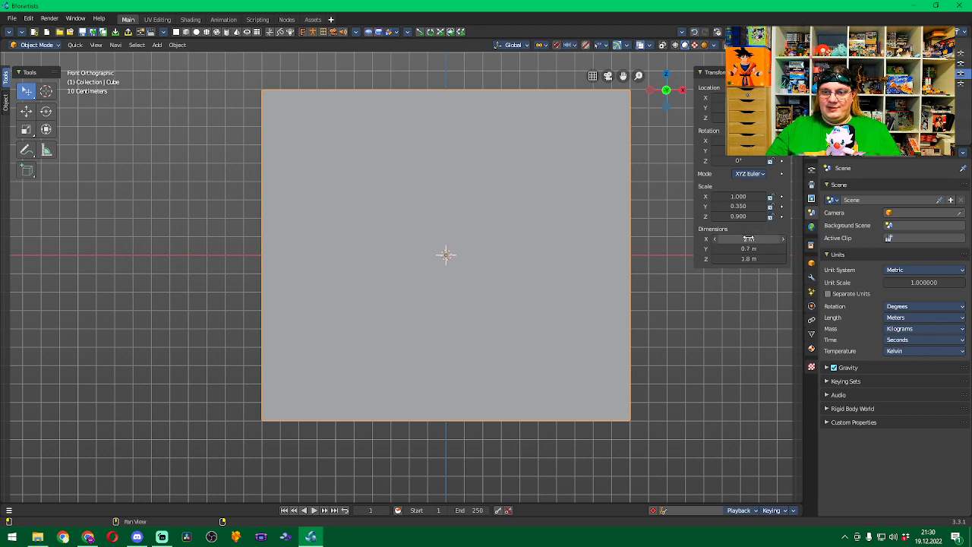
left_click(748, 239)
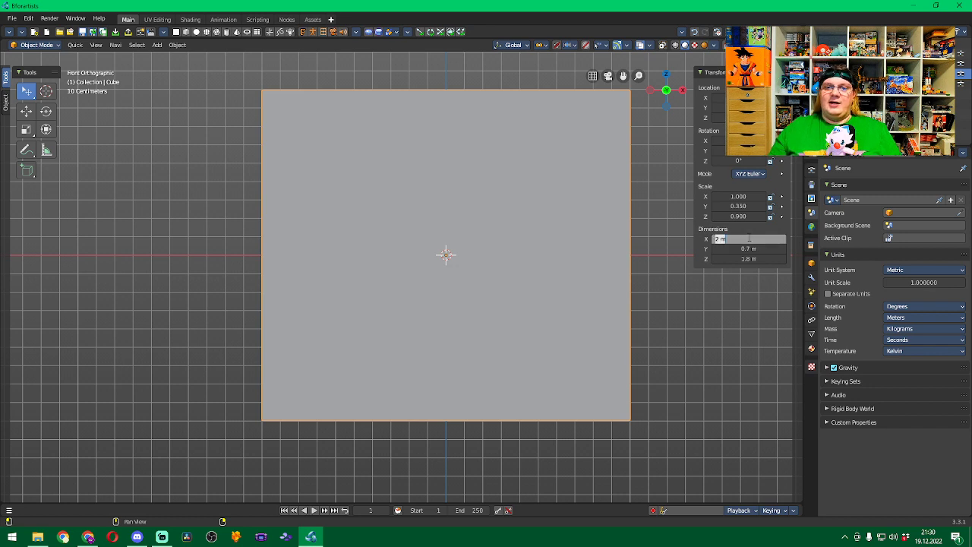
type("1")
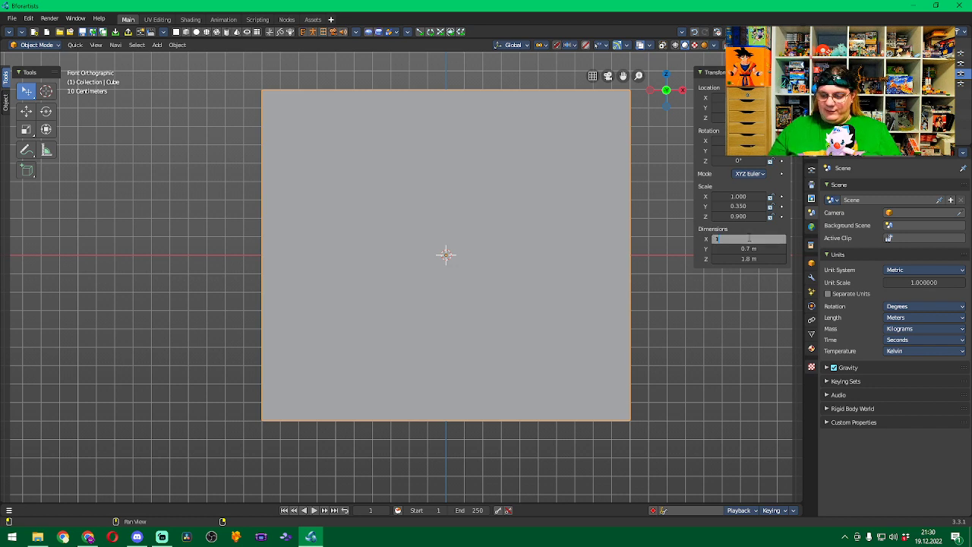
key("Return")
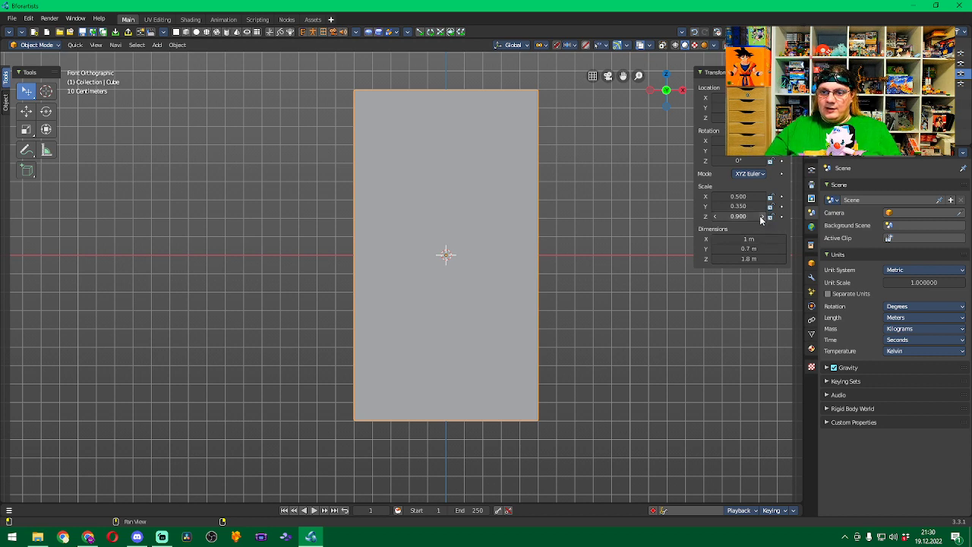
Set the box's Location Z to 0.9 so its base sits on the ground.
left_click(736, 118)
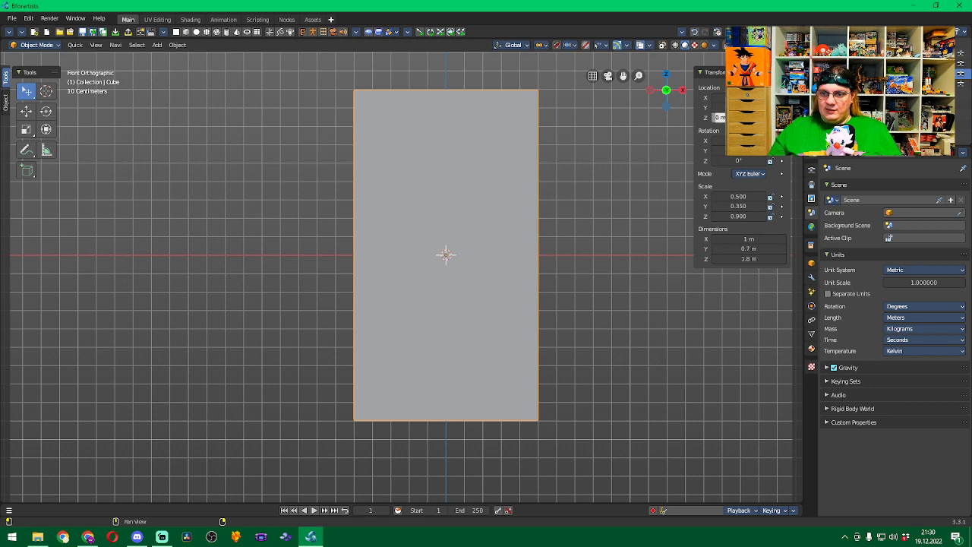
type("0")
key("ctrl+a")
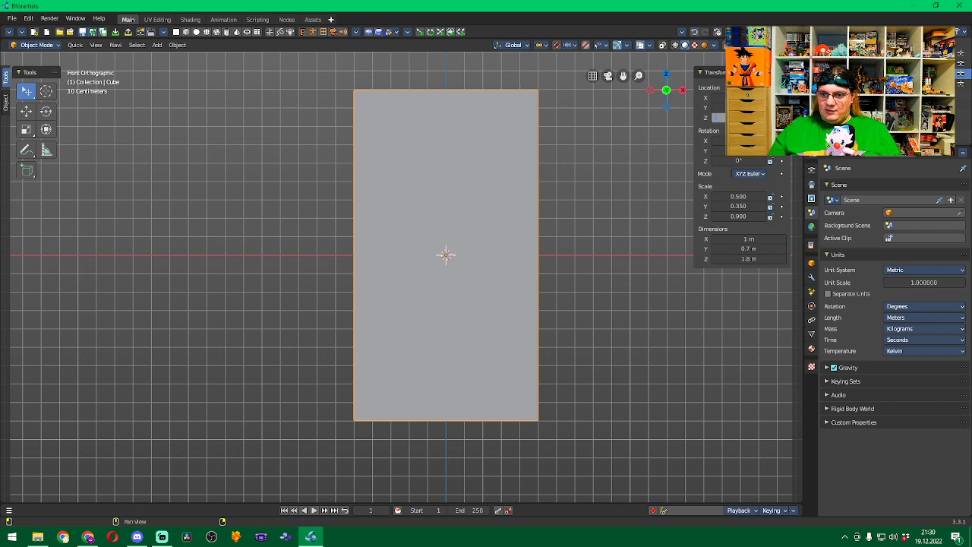
type("0.9")
key("Return")
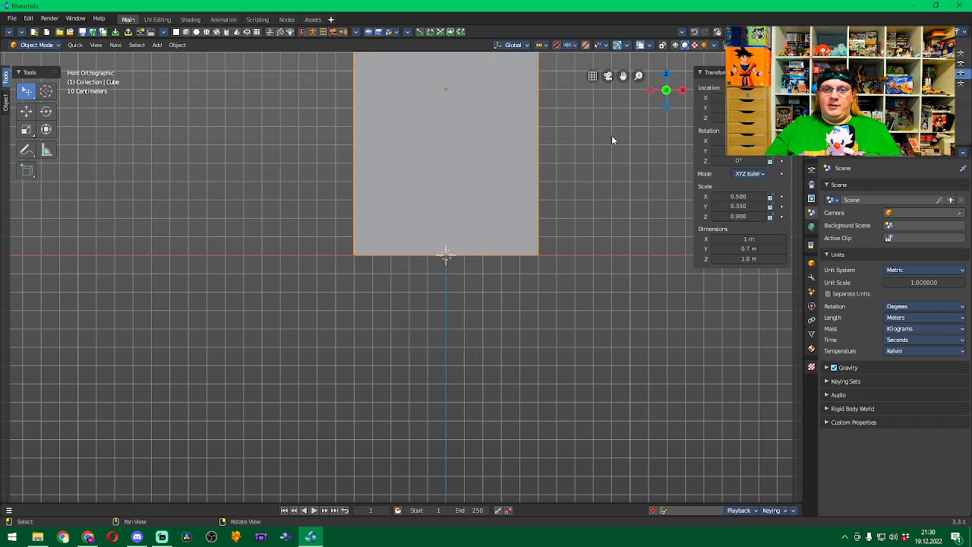
middle_click_drag(612, 141, 606, 266, "shift")
scroll(606, 266, "down", 1)
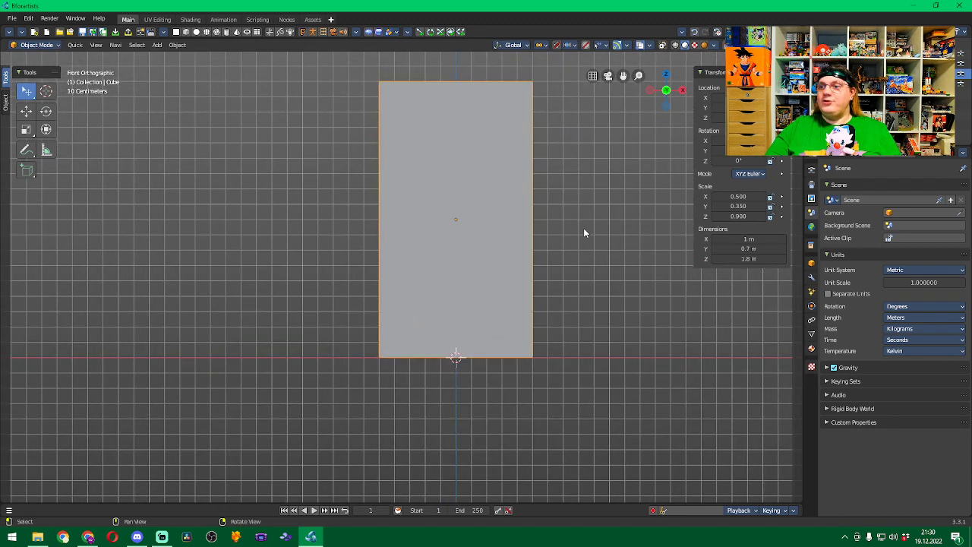
middle_click_drag(567, 210, 627, 200)
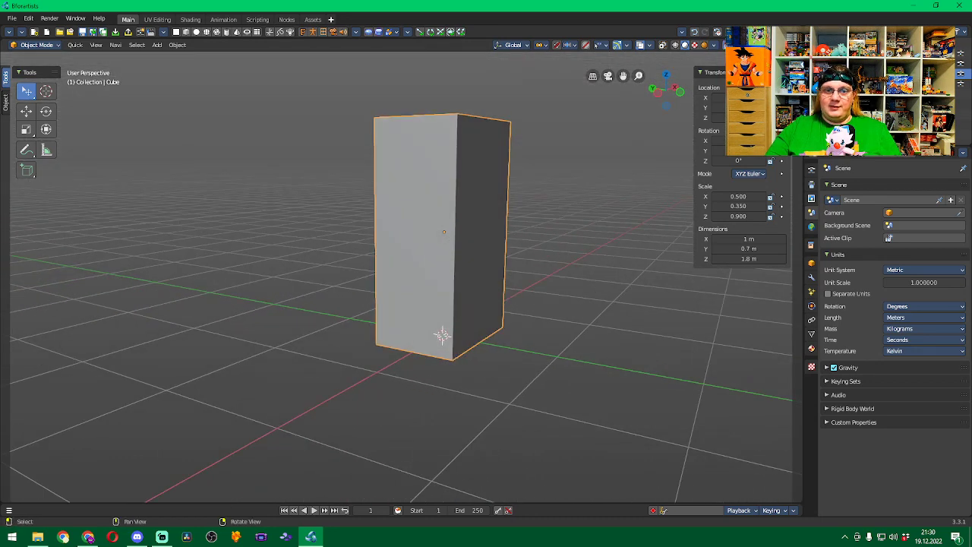
key("KP_1")
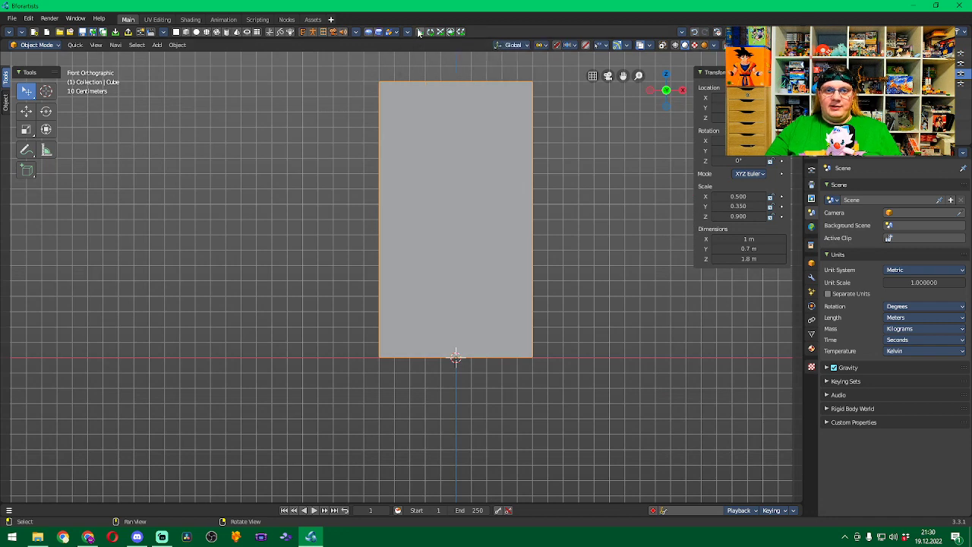
Apply the box's scale so it reads 1.000, then switch into Edit Mode.
left_click(439, 32)
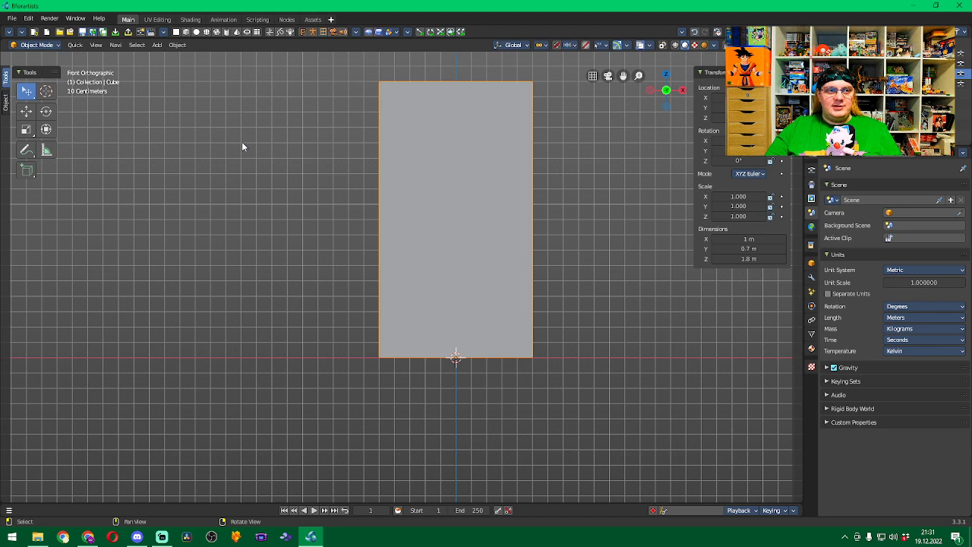
left_click(58, 46)
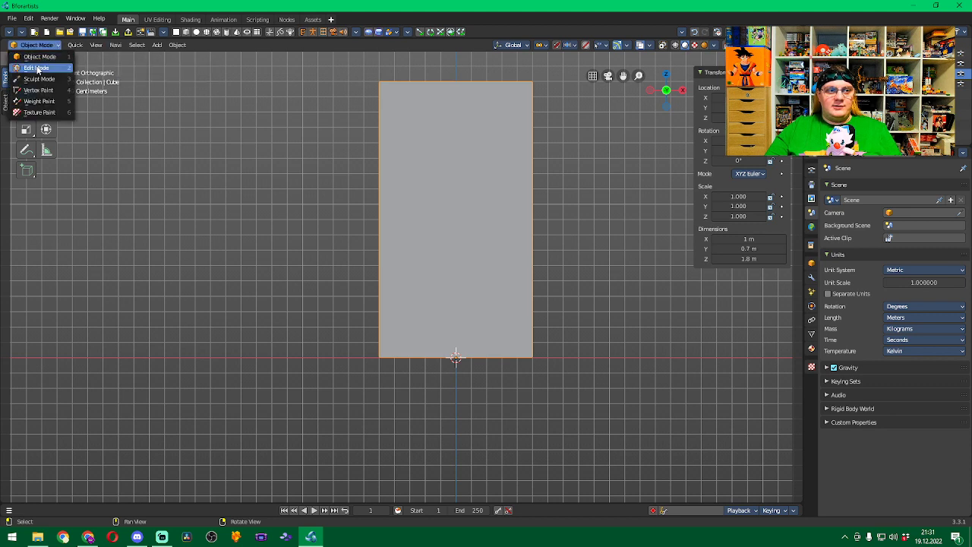
left_click(35, 67)
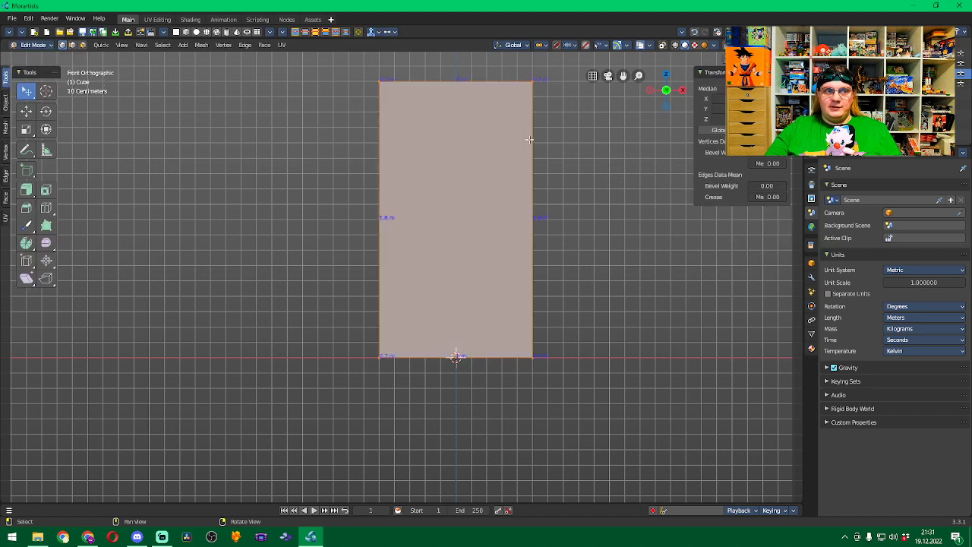
Save the project with Save As under the name Fridge.blend.
left_click(11, 19)
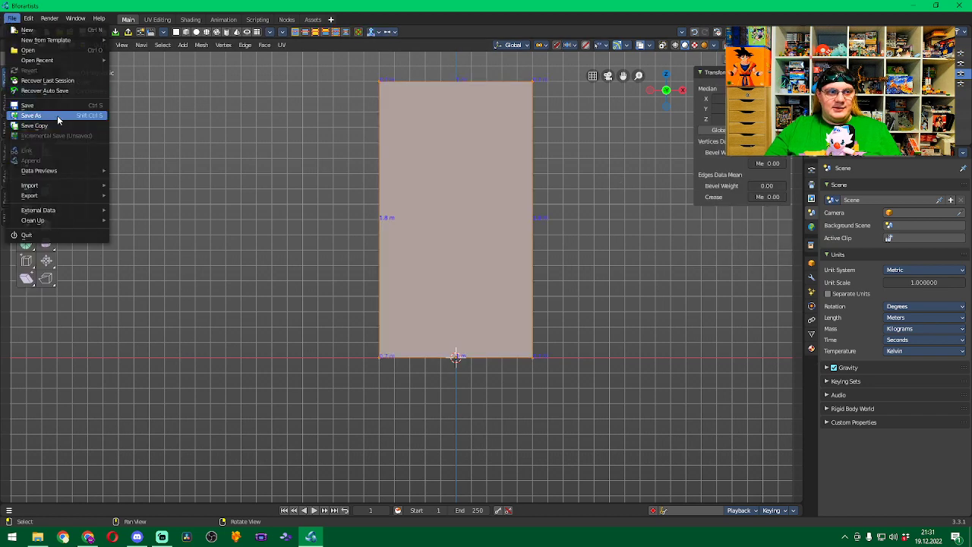
left_click(35, 114)
left_click(377, 410)
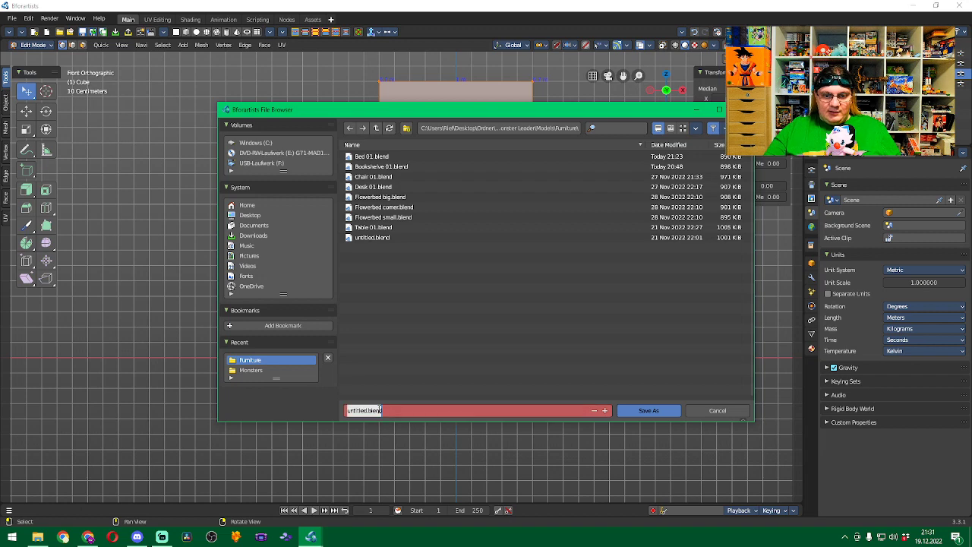
type("F")
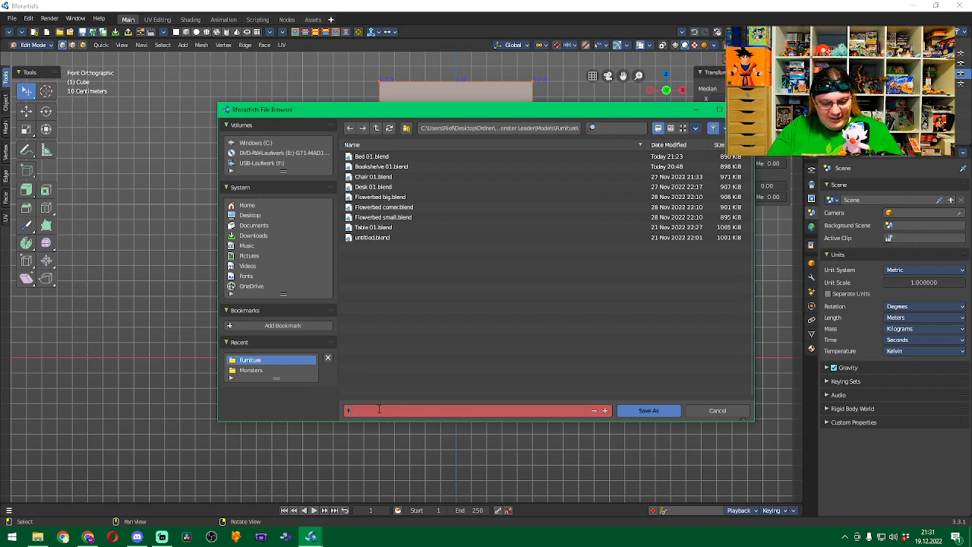
type("ridge")
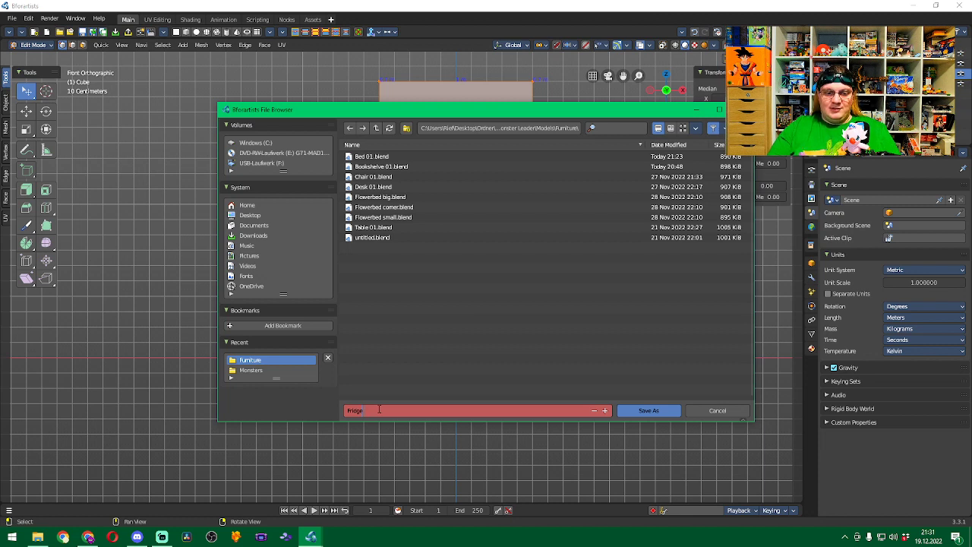
key("Return")
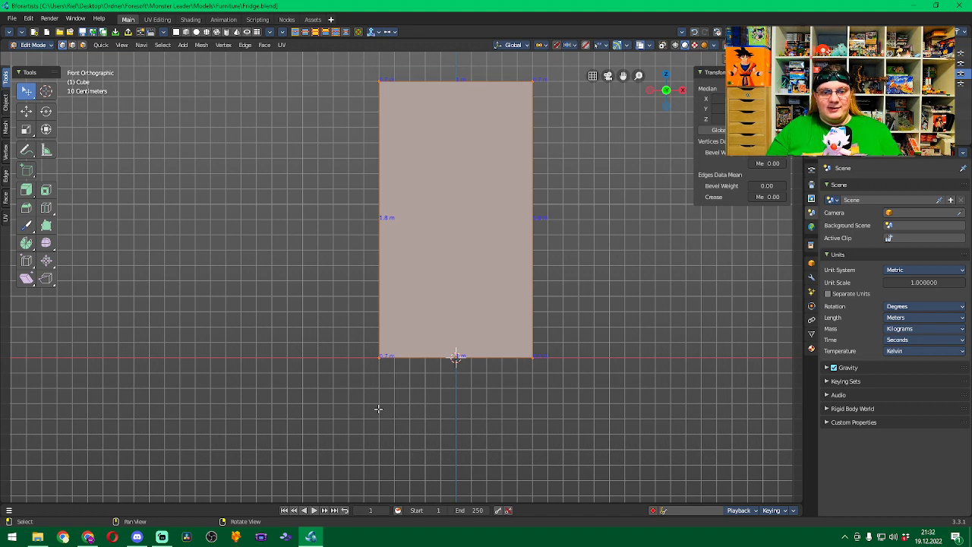
Deselect the front face by clicking empty viewport space.
left_click(599, 170)
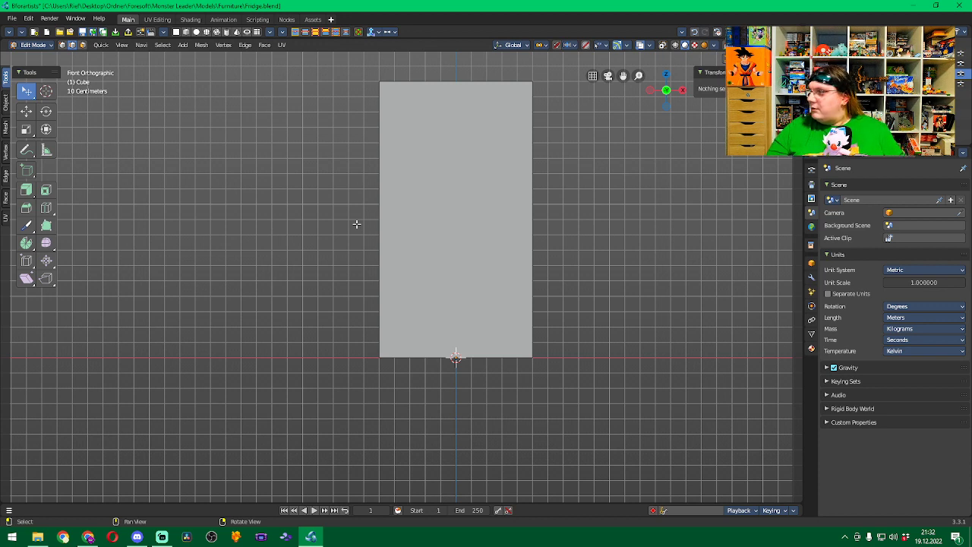
Add a Deform > Smooth modifier to the fridge cube, leaving factor 0.500 and repeat 1.
left_click(812, 277)
left_click(964, 187)
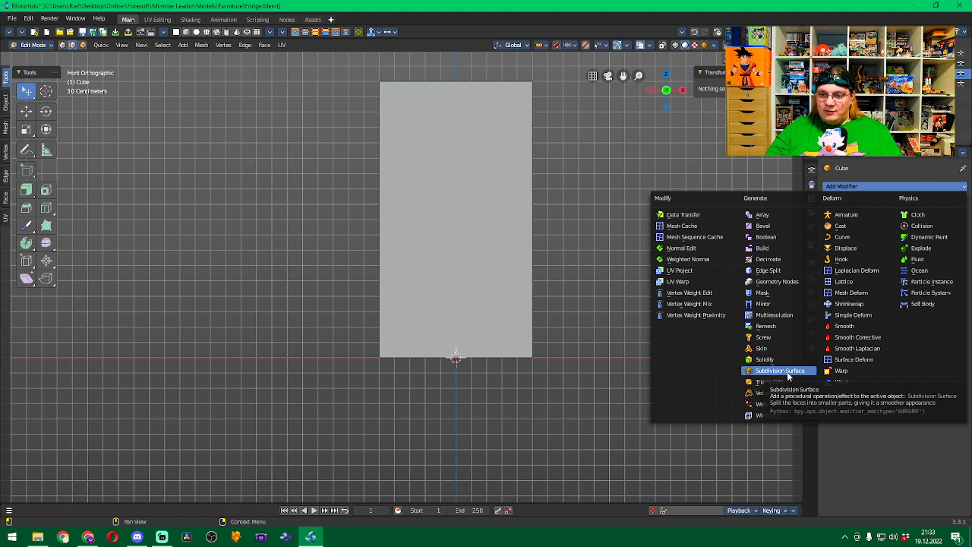
left_click(861, 327)
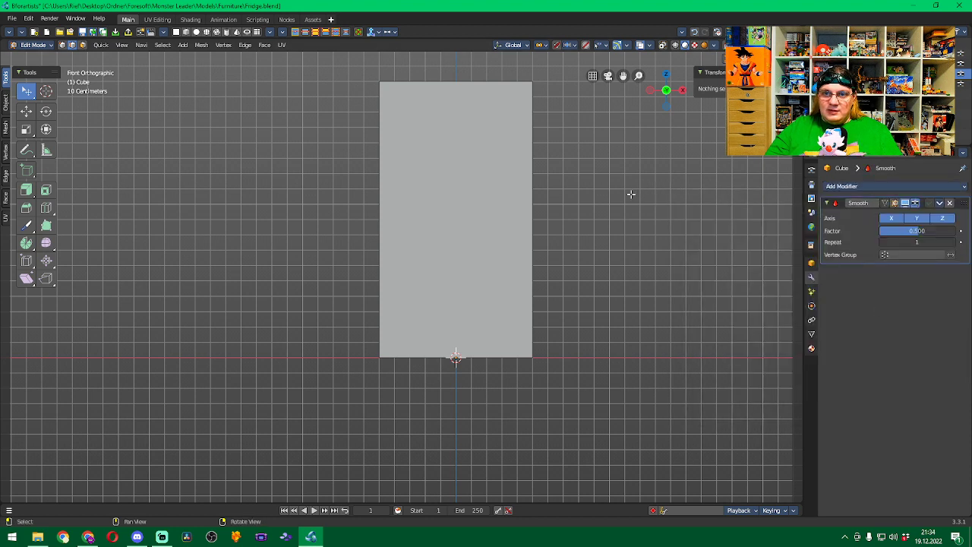
middle_click_drag(603, 198, 668, 210)
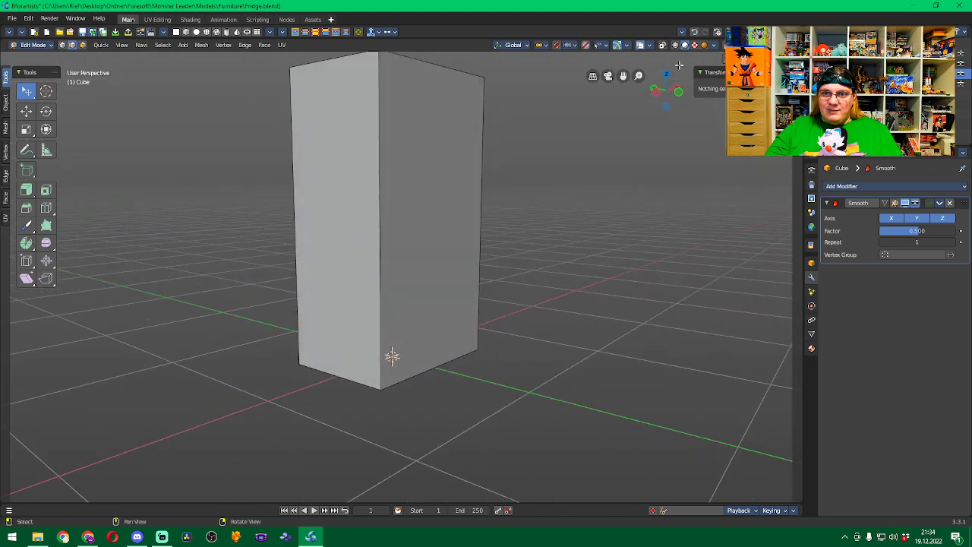
key("KP_1")
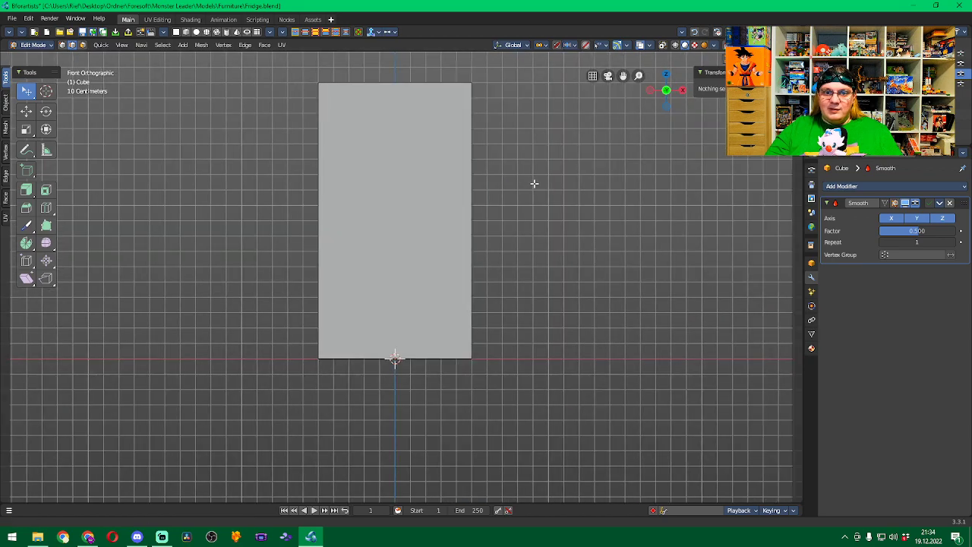
middle_click_drag(534, 184, 583, 207, "shift")
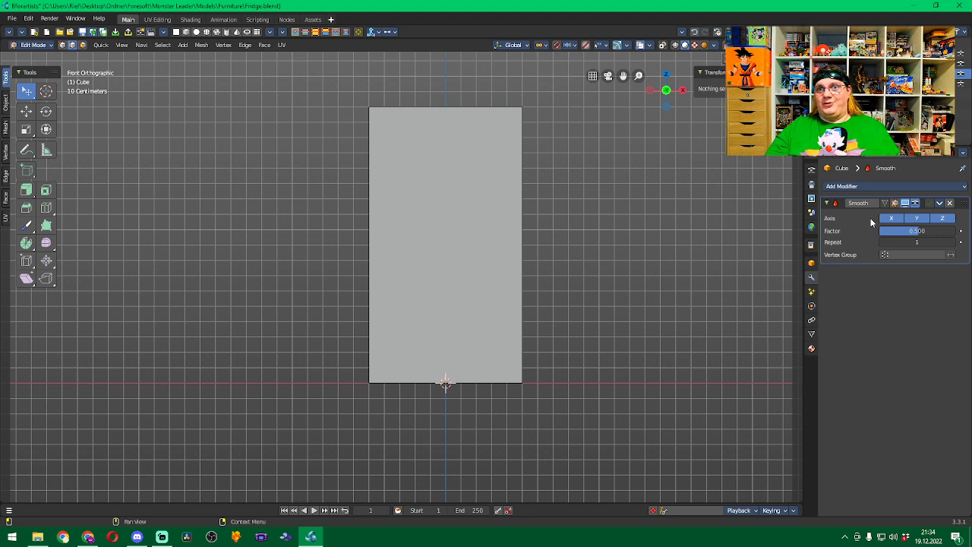
Delete the Smooth modifier from the fridge box and pick the Loop Cut tool.
left_click(949, 203)
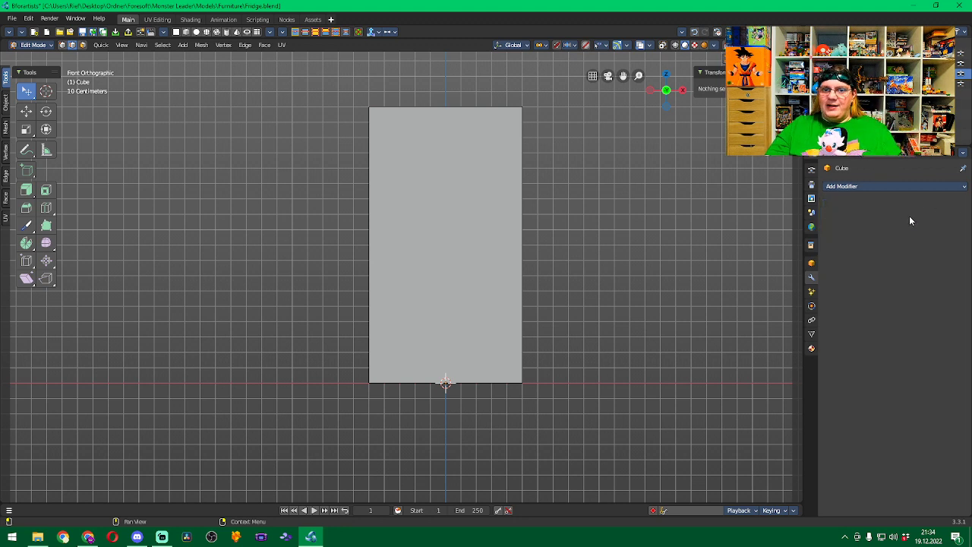
scroll(591, 223, "up", 1)
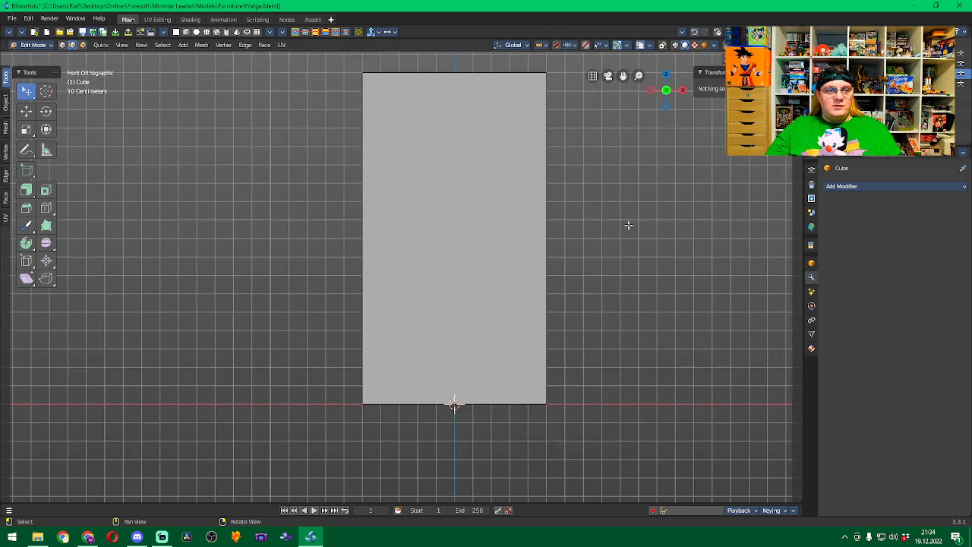
left_click(46, 208)
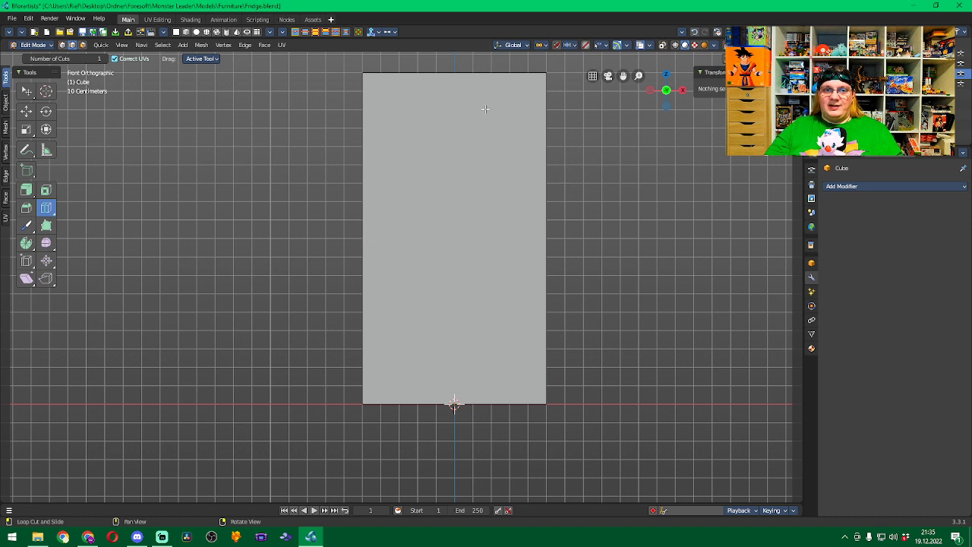
Cut two vertical edge loops down the front face and start edge-sliding the middle one.
left_click(456, 78)
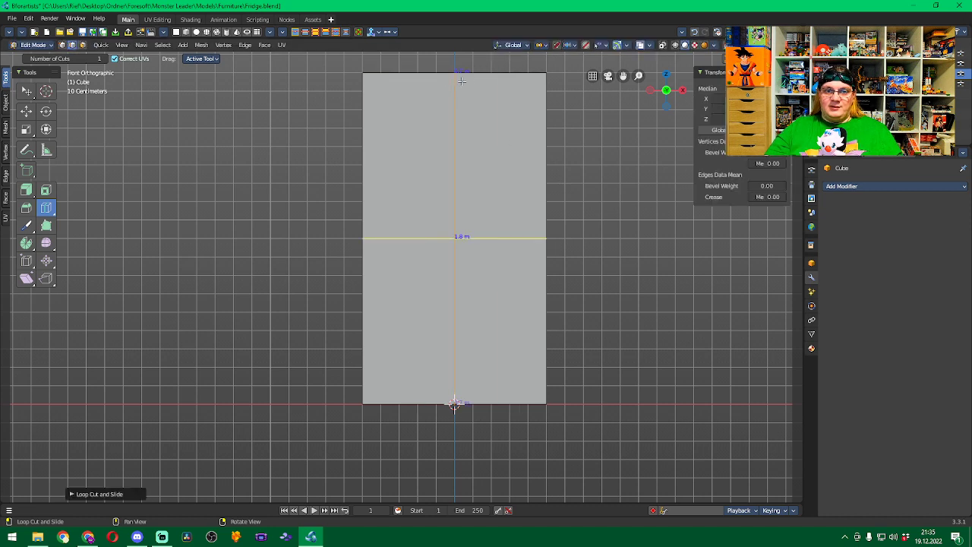
left_click(471, 81)
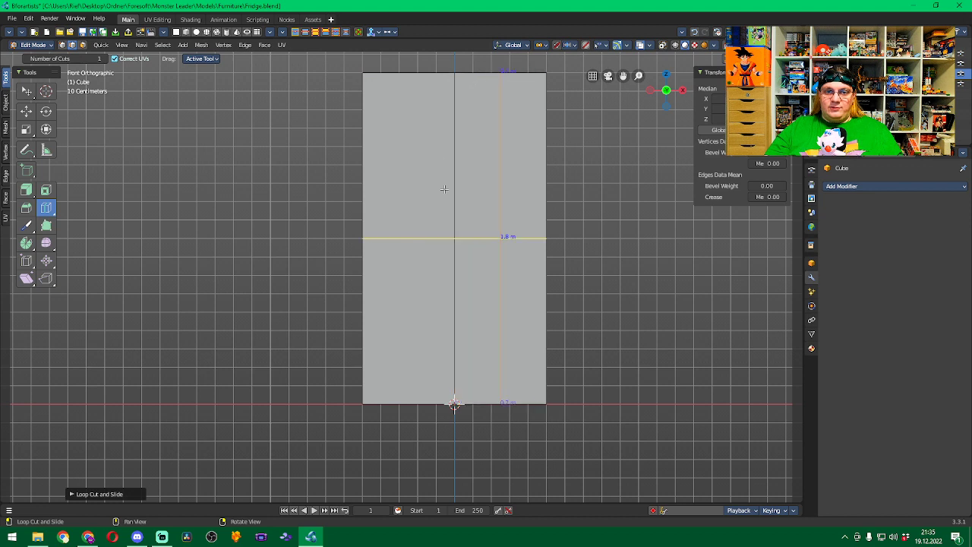
left_click(27, 262)
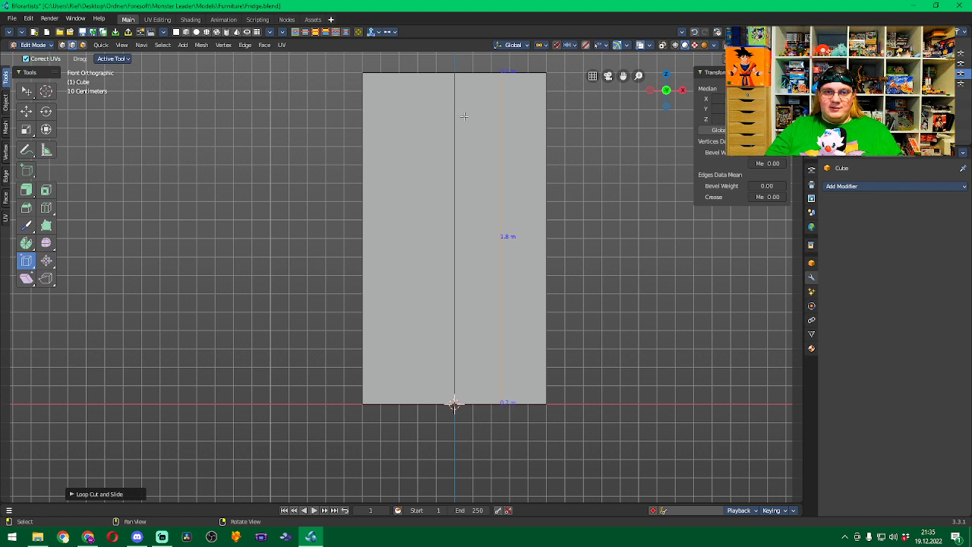
left_click(454, 117)
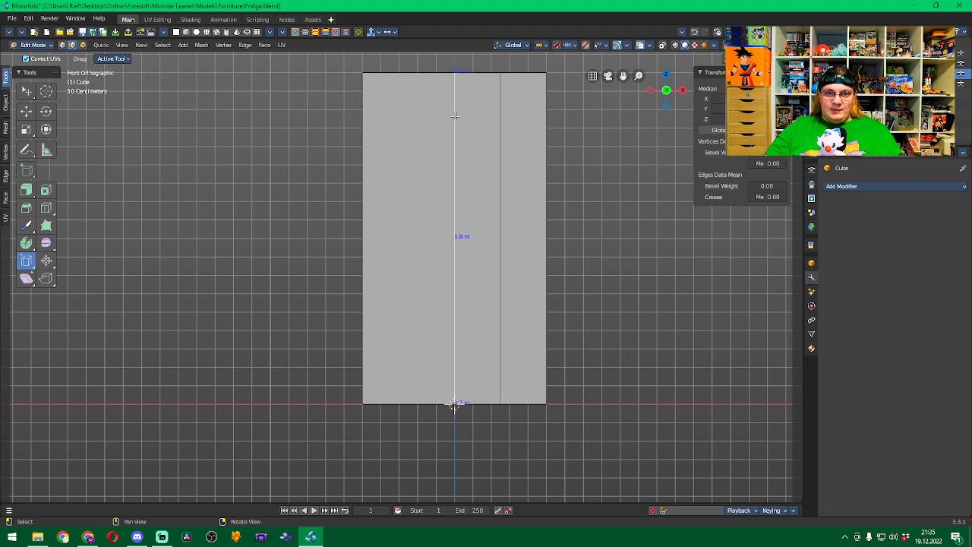
key("g")
key("g")
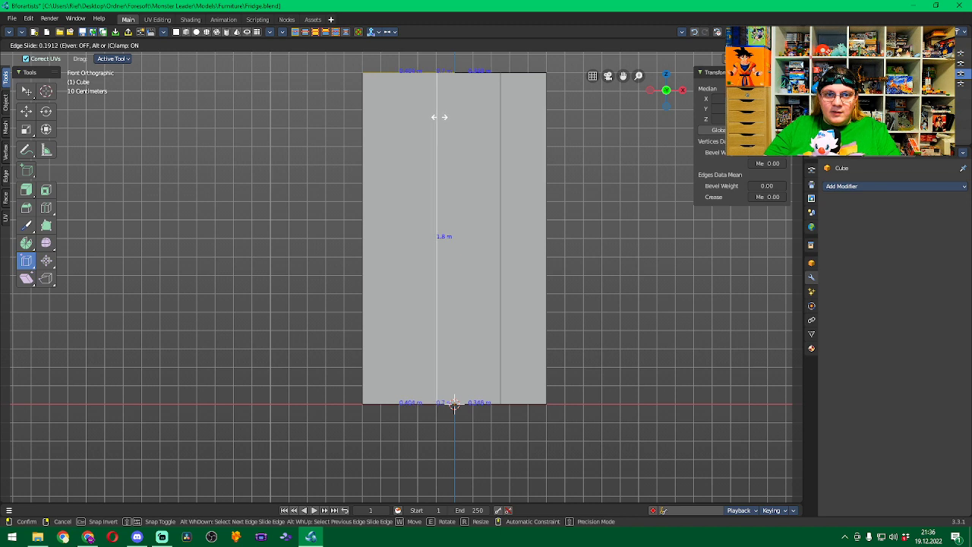
Fix the left edge about 0.4 m from the side and slide the right edge beside it.
left_click(439, 117)
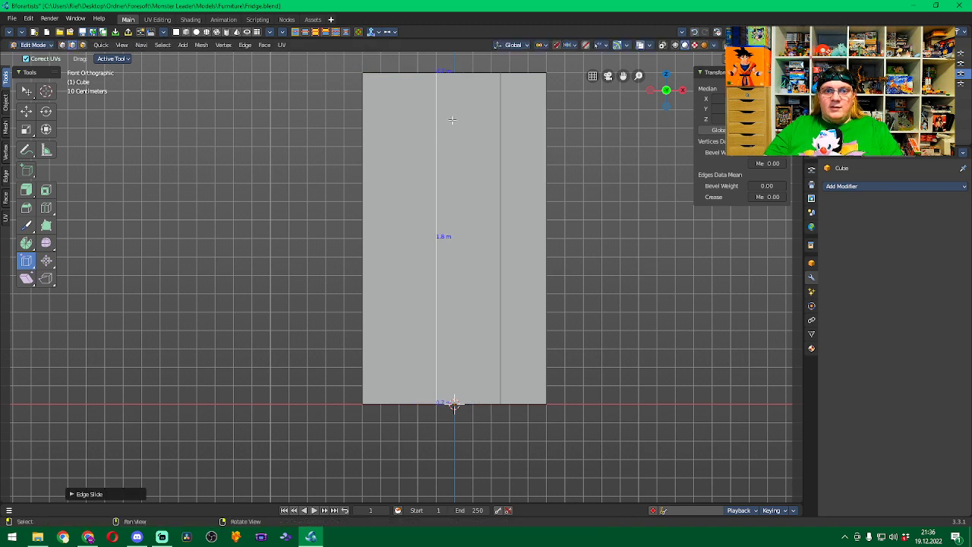
left_click(500, 146, "alt")
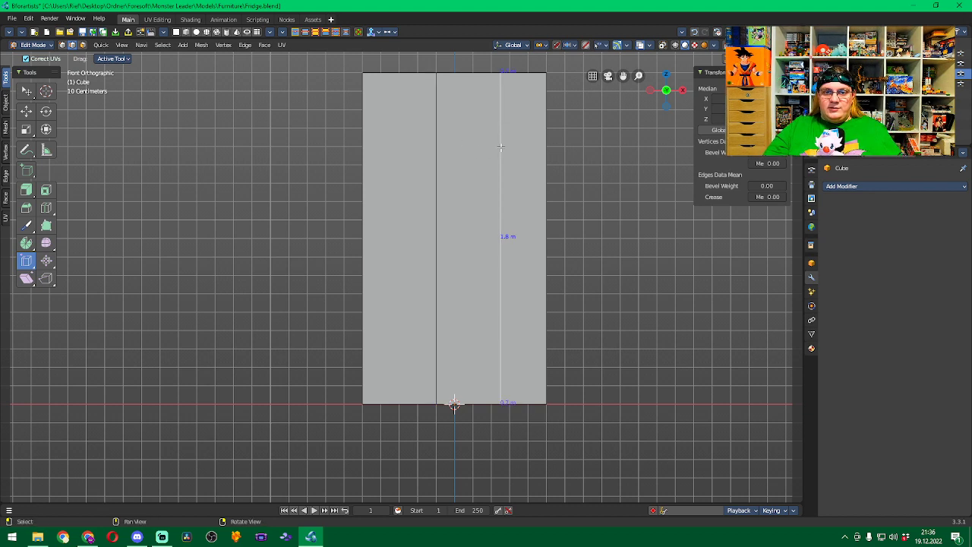
key("g")
key("g")
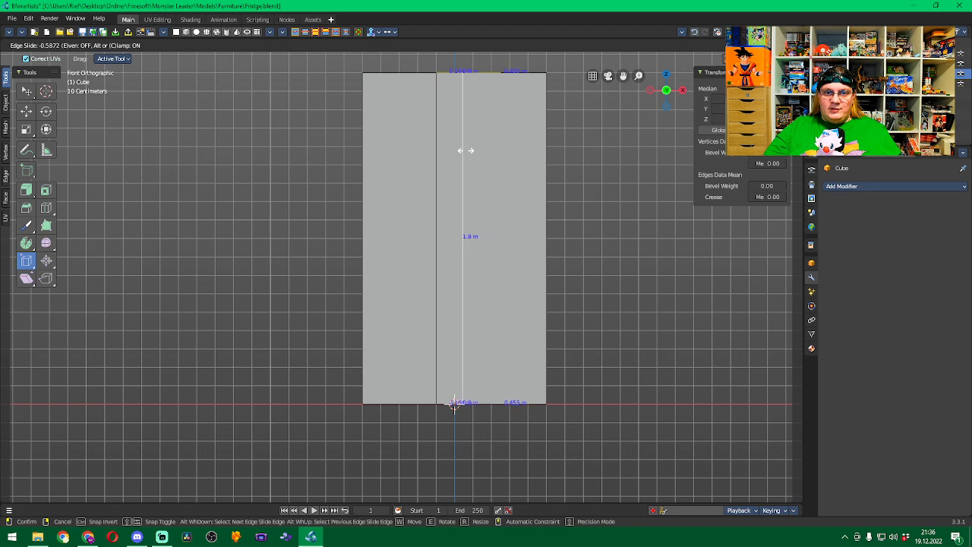
left_click(446, 142)
scroll(448, 113, "up", 4)
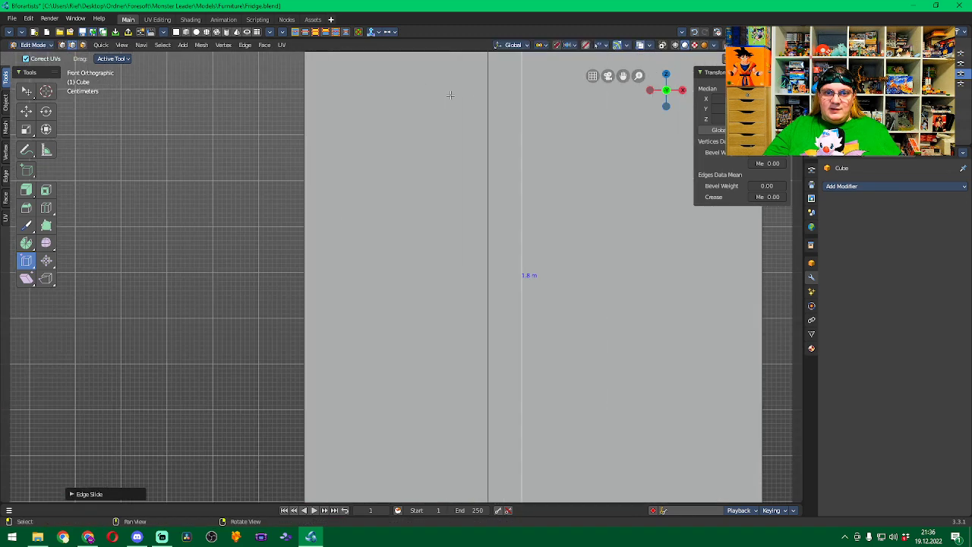
scroll(456, 217, "up", 3)
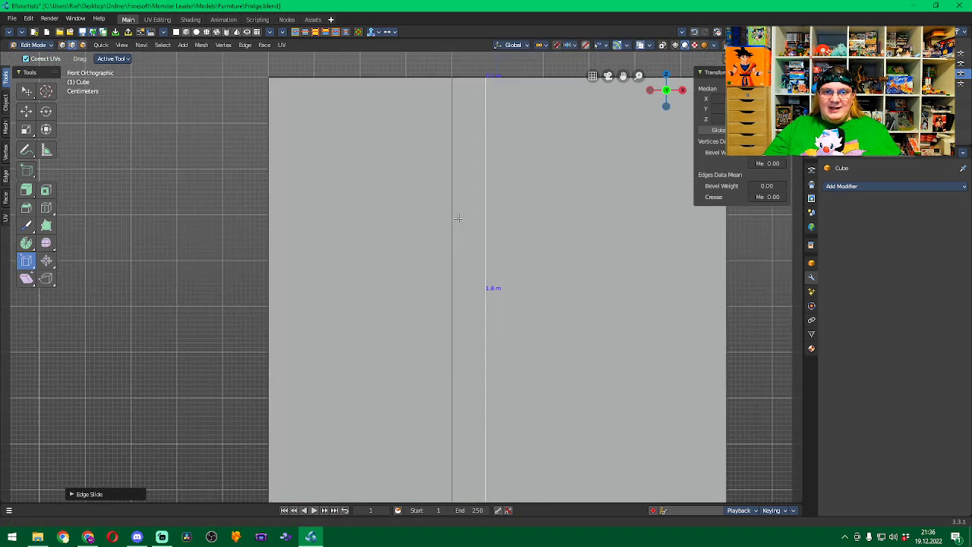
scroll(456, 195, "up", 5)
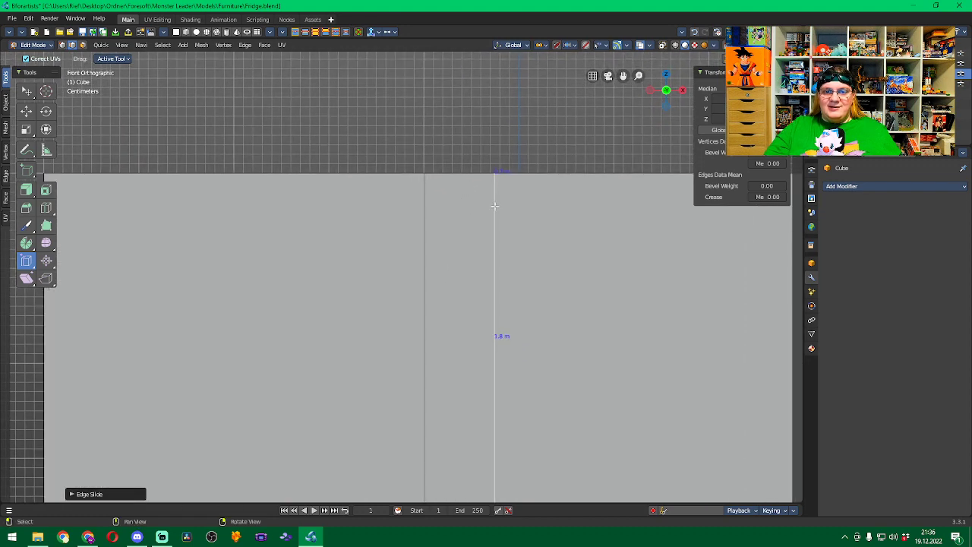
left_click_drag(494, 206, 233, 213)
Fine-tune the right edge's position to set the narrow door-gap width.
scroll(471, 262, "down", 7)
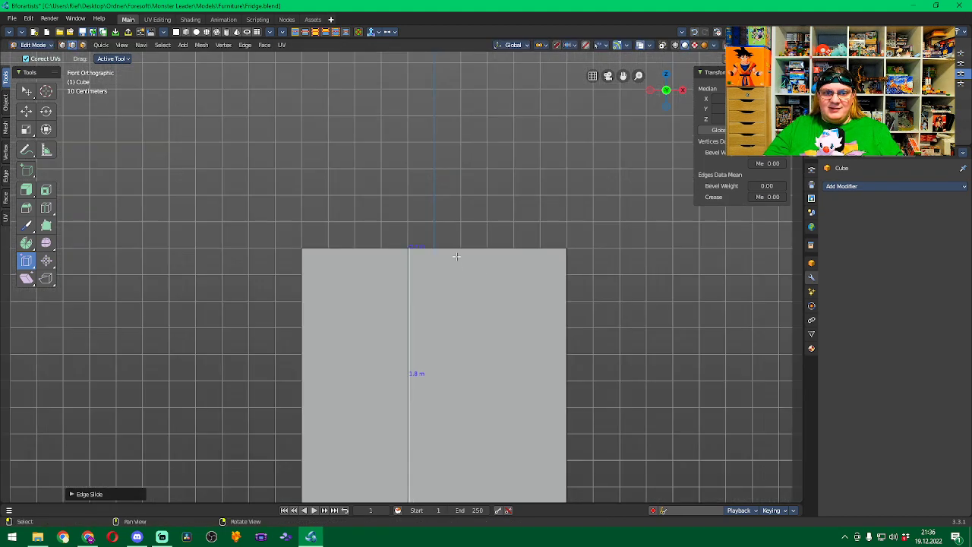
scroll(455, 256, "up", 6)
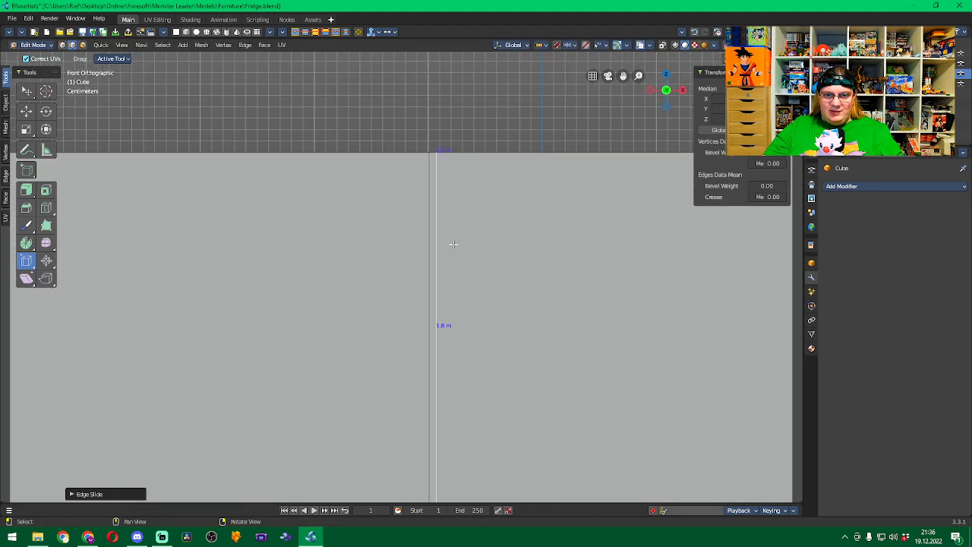
left_click_drag(435, 215, 441, 215)
scroll(479, 246, "down", 8)
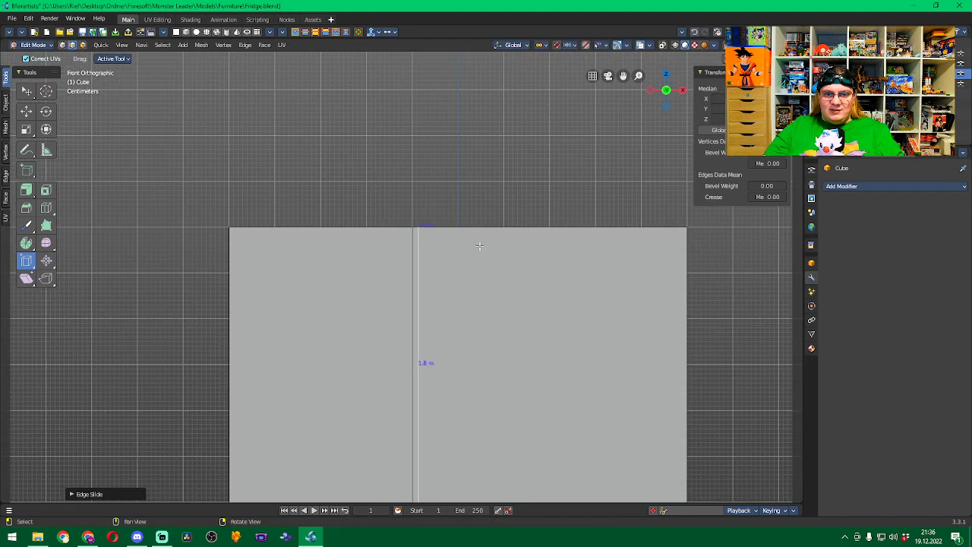
Deselect and check the narrow seam in top and front views.
middle_click_drag(599, 306, 609, 189, "shift")
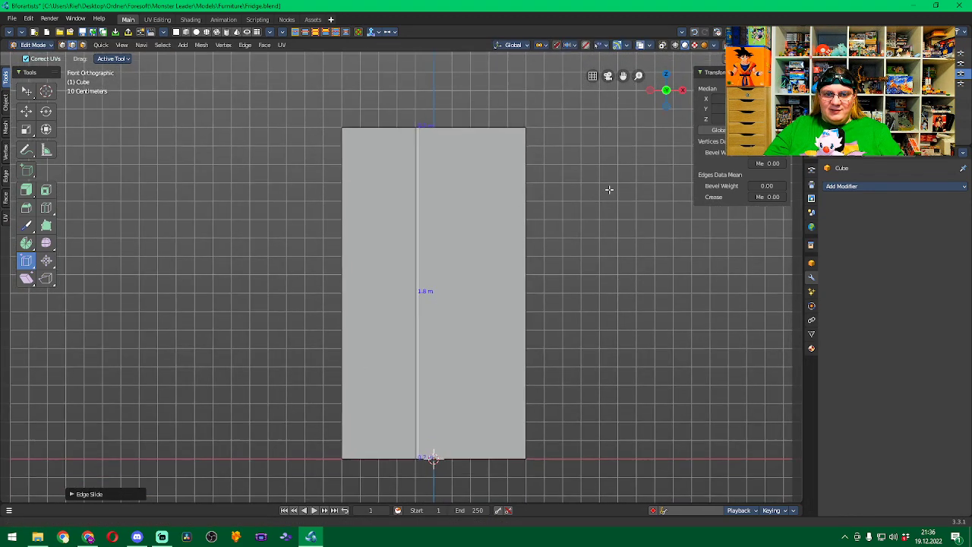
left_click(593, 200)
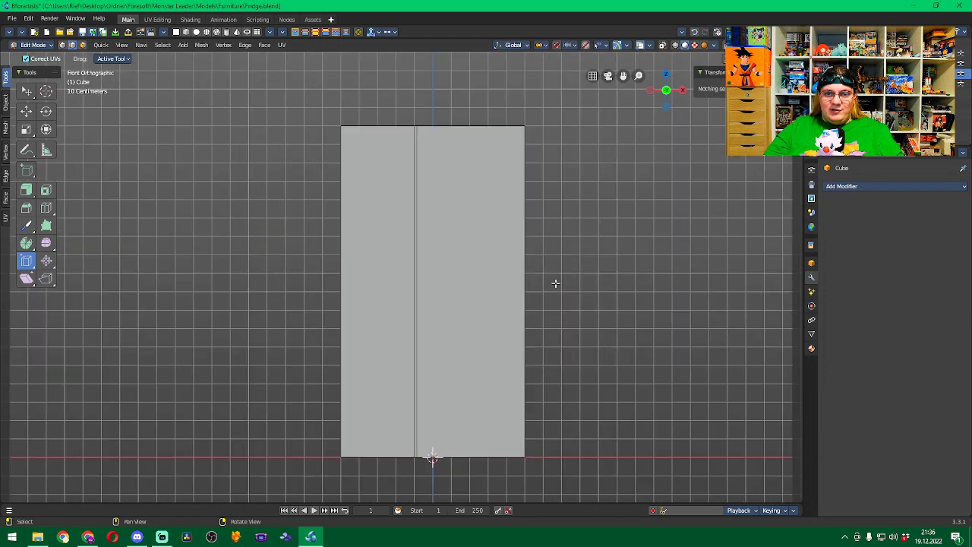
middle_click_drag(555, 283, 579, 245, "shift")
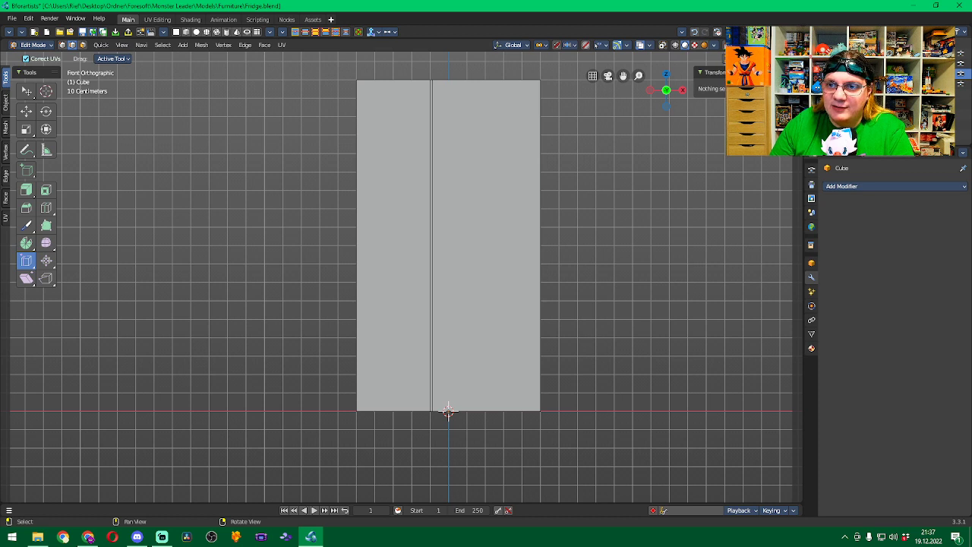
middle_click_drag(524, 167, 524, 243)
key("KP_7")
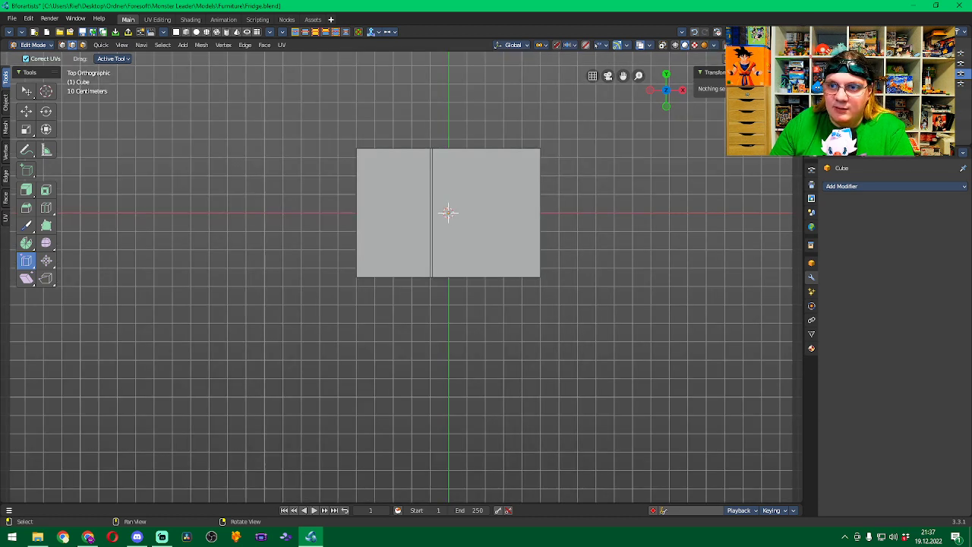
key("KP_1")
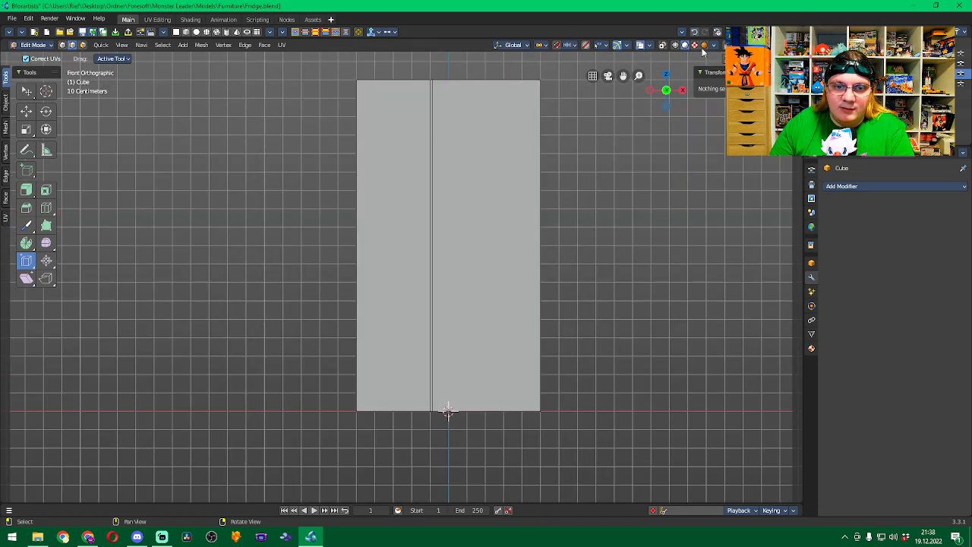
Select the narrow seam strip and view it centred from directly above.
left_click(431, 135)
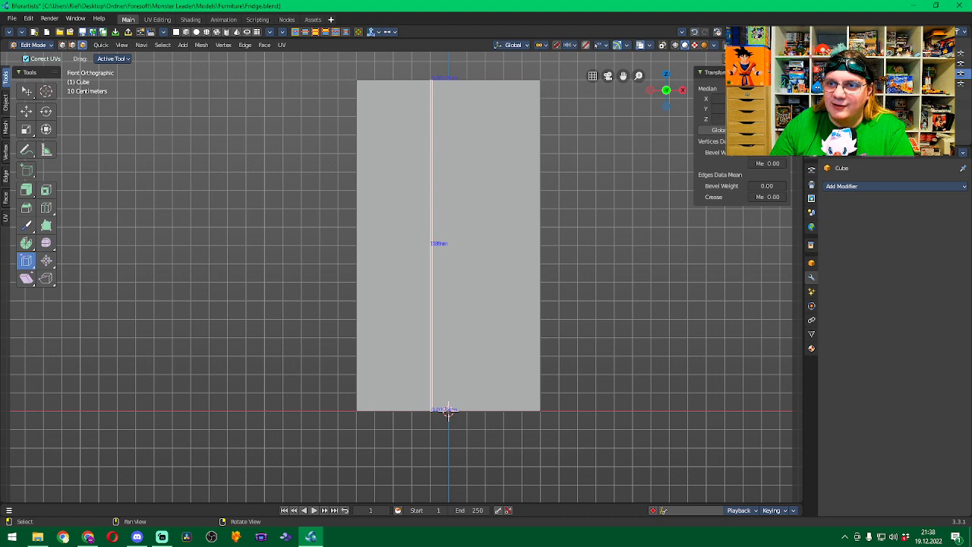
key("KP_7")
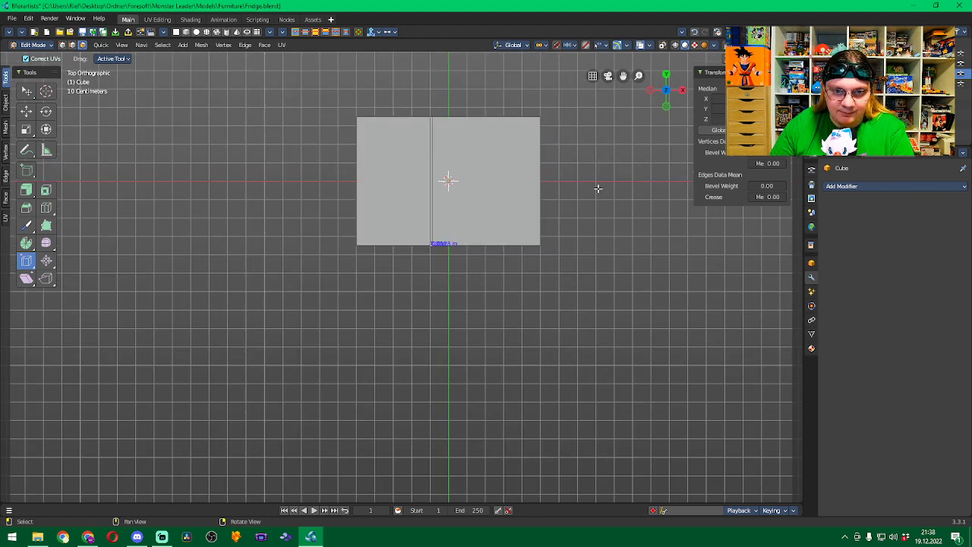
scroll(566, 208, "up", 1)
scroll(566, 209, "up", 2)
middle_click_drag(599, 204, 573, 281, "shift")
Extrude the seam strip along its normals with a -0.04 m offset to recess the groove.
left_click(29, 191)
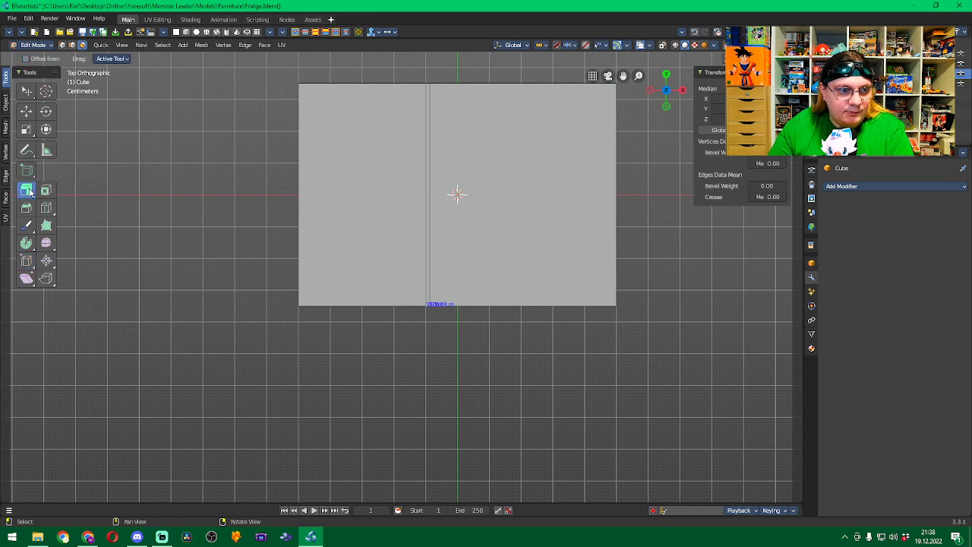
left_click_drag(661, 269, 659, 271)
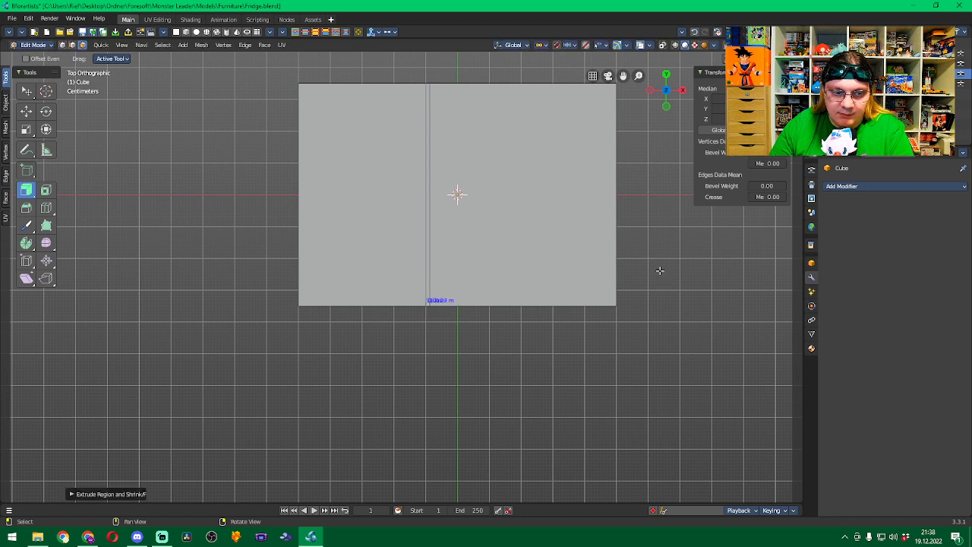
left_click(74, 493)
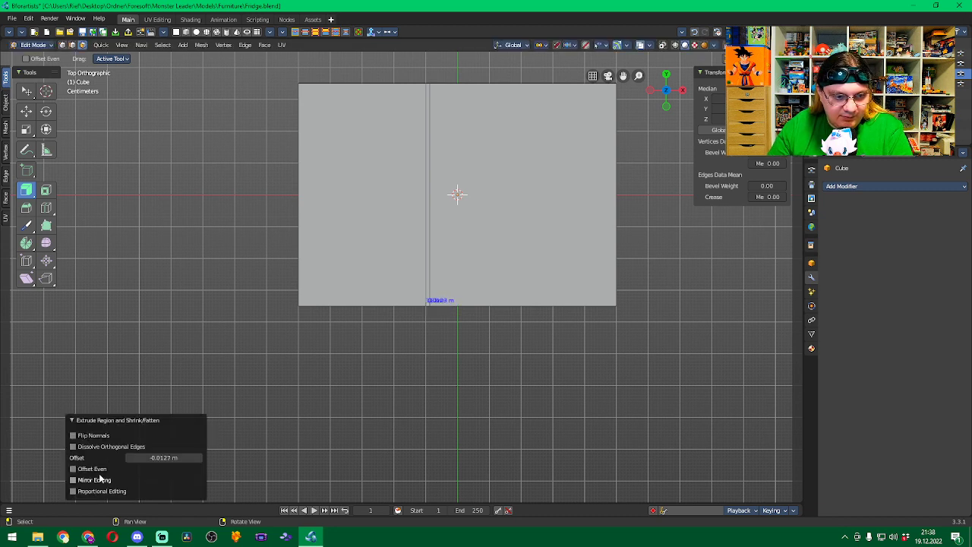
left_click(174, 458)
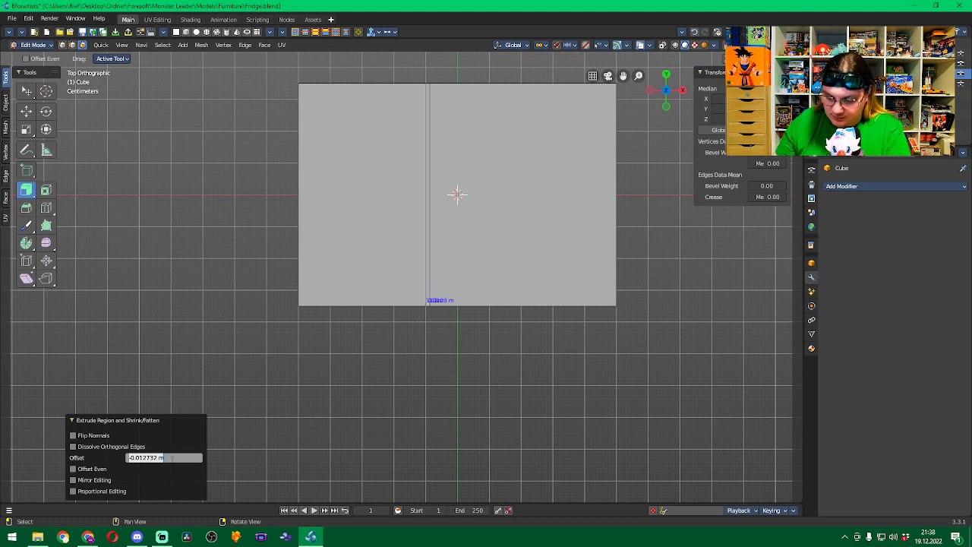
type("0.04")
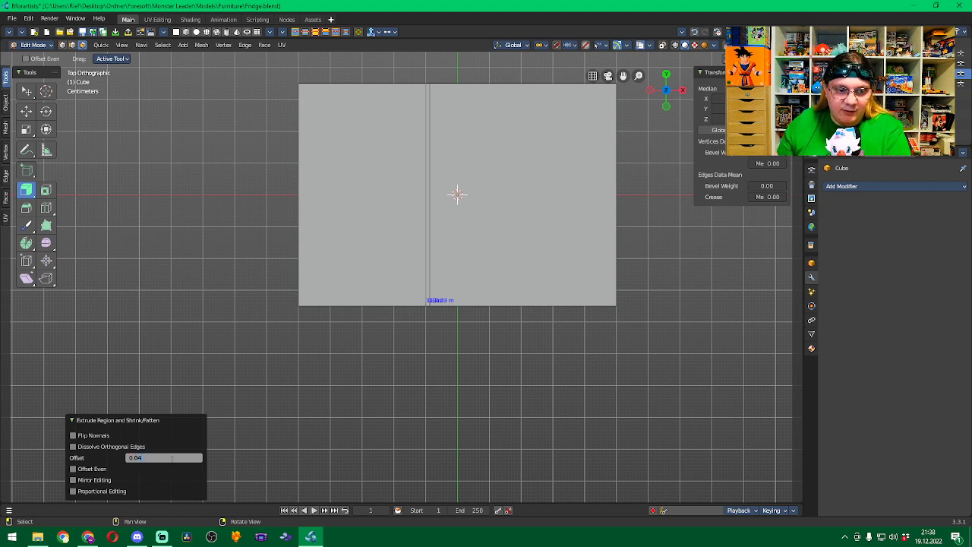
key("Return")
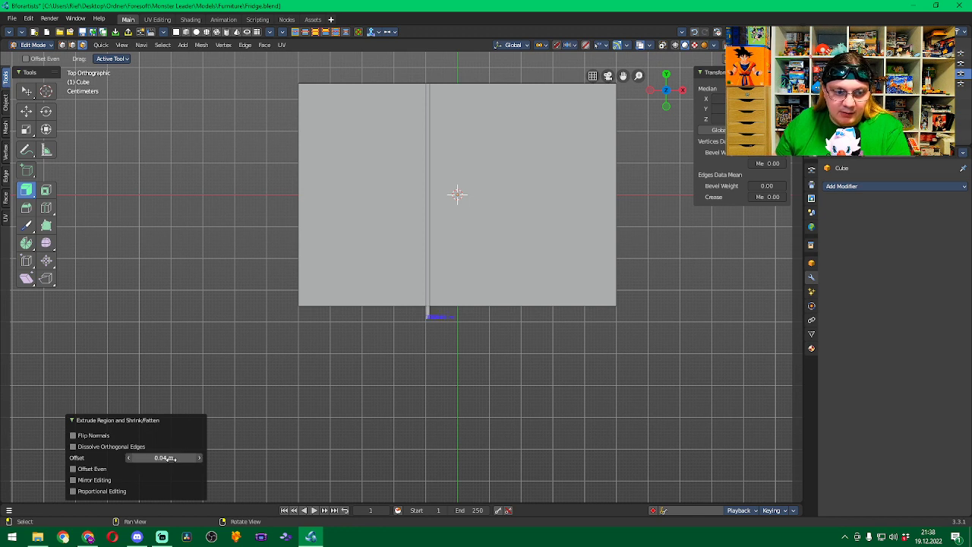
left_click(171, 458)
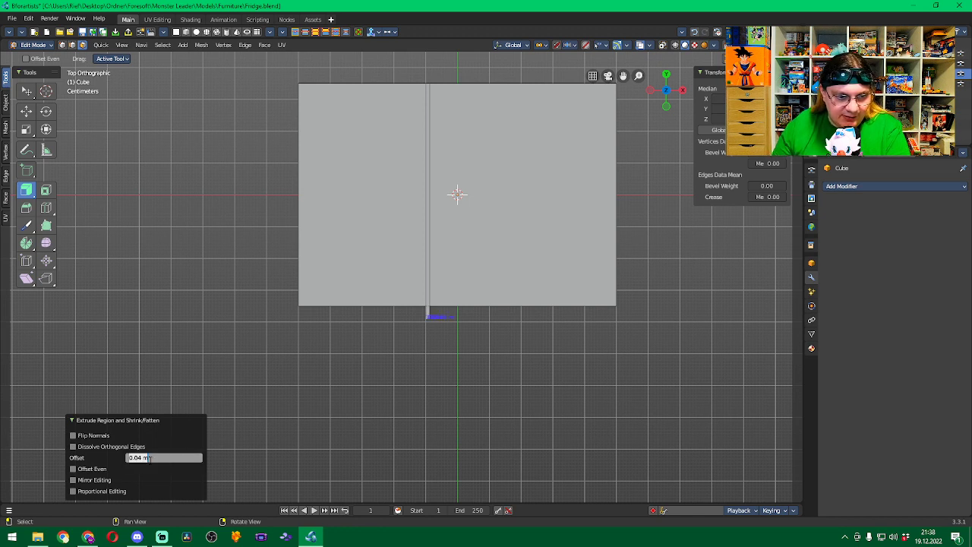
type("-0.04")
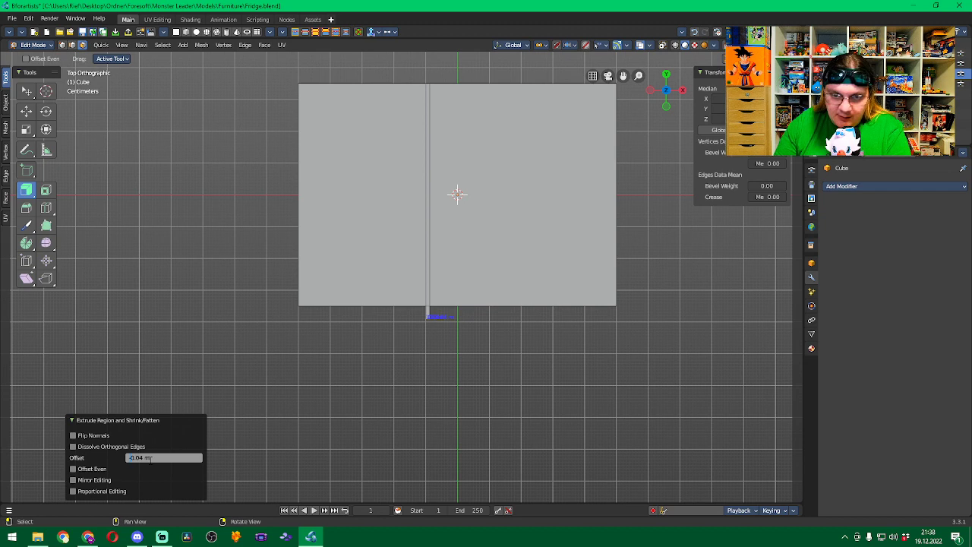
key("Return")
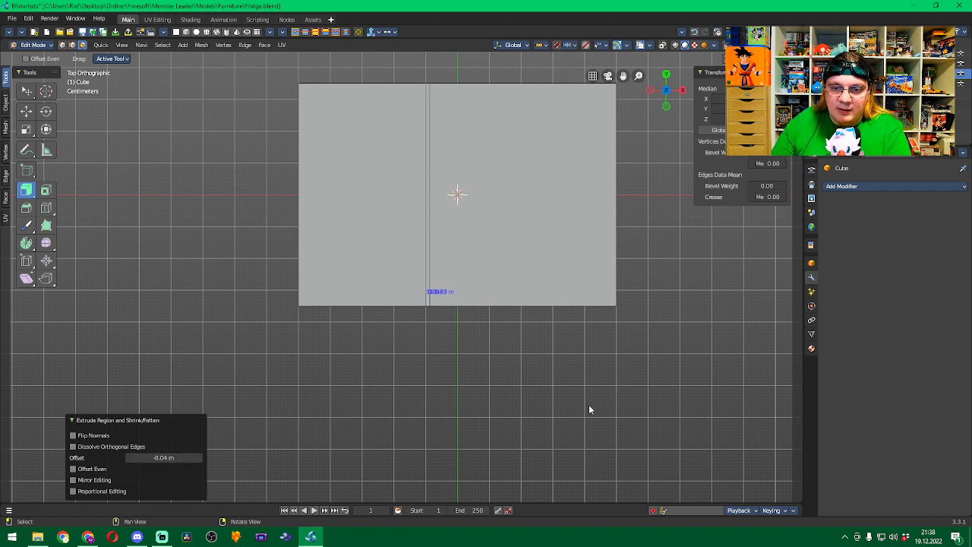
middle_click_drag(568, 381, 543, 258, "shift")
middle_click_drag(558, 229, 570, 322)
left_click(689, 312)
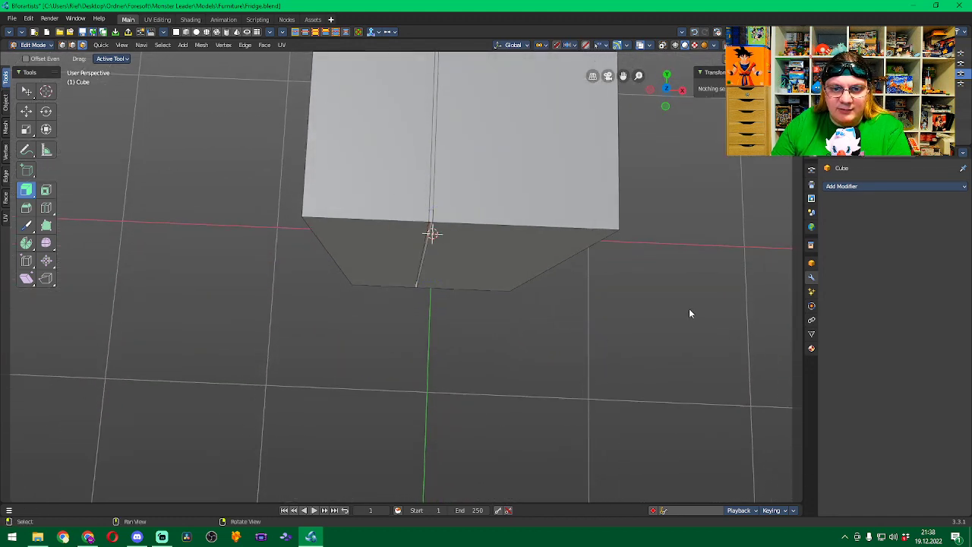
left_click(27, 92)
left_click(432, 215)
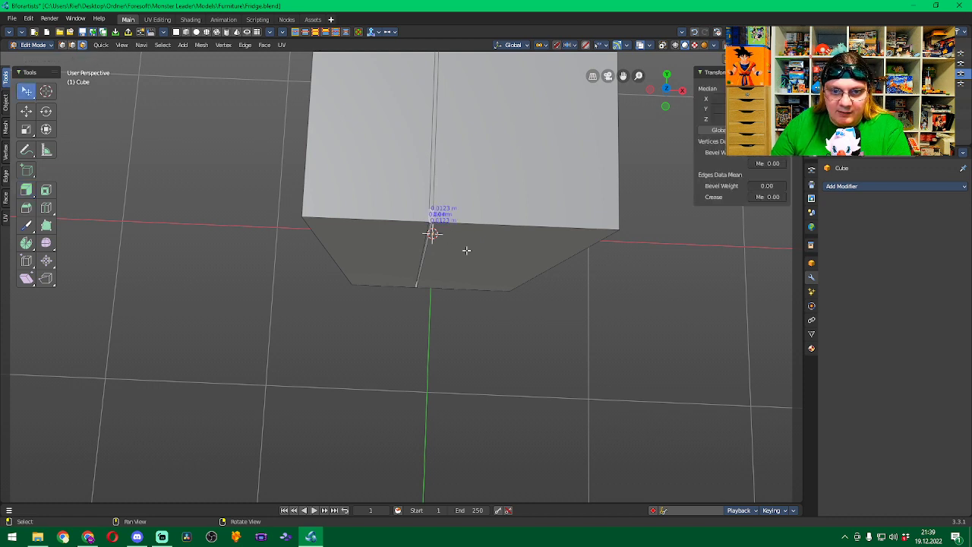
left_click(561, 296)
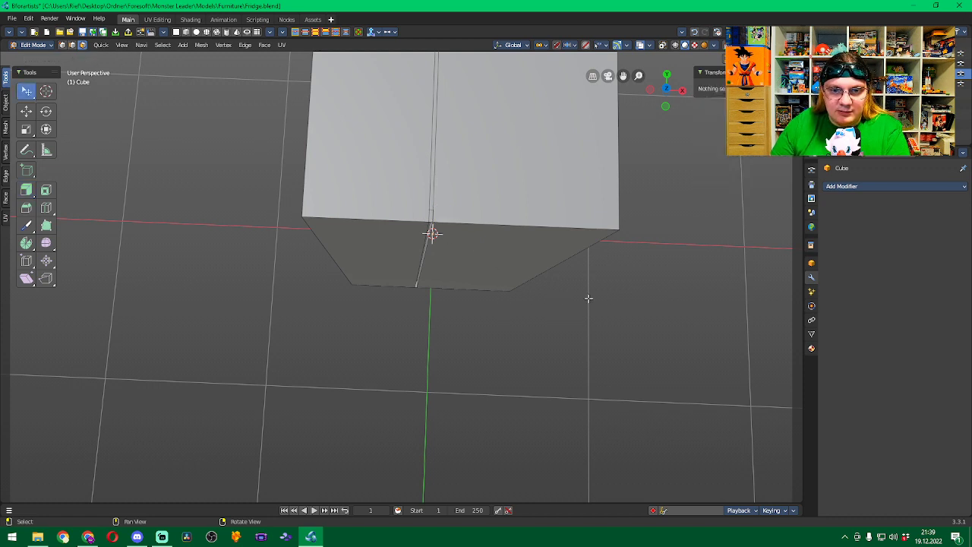
middle_click_drag(607, 298, 716, 282)
left_click(482, 221)
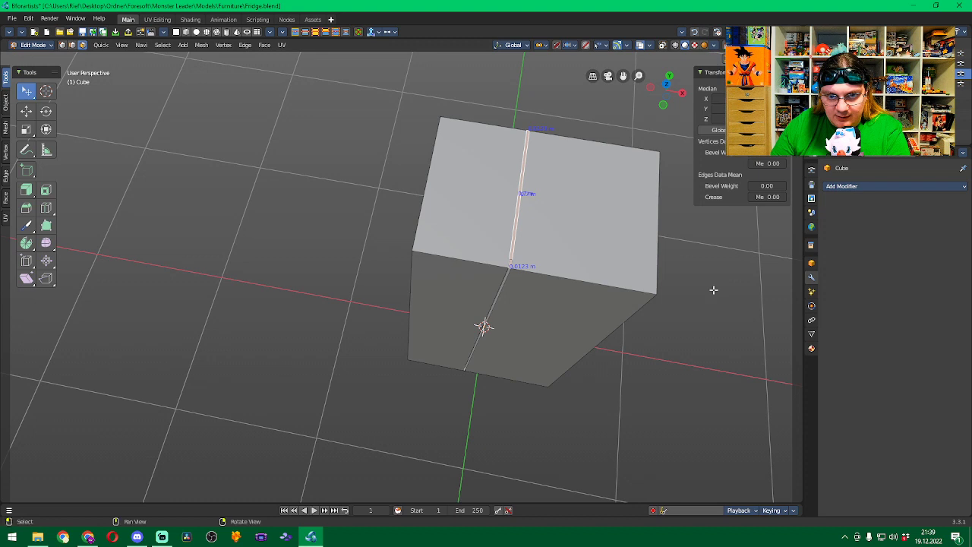
left_click(716, 293)
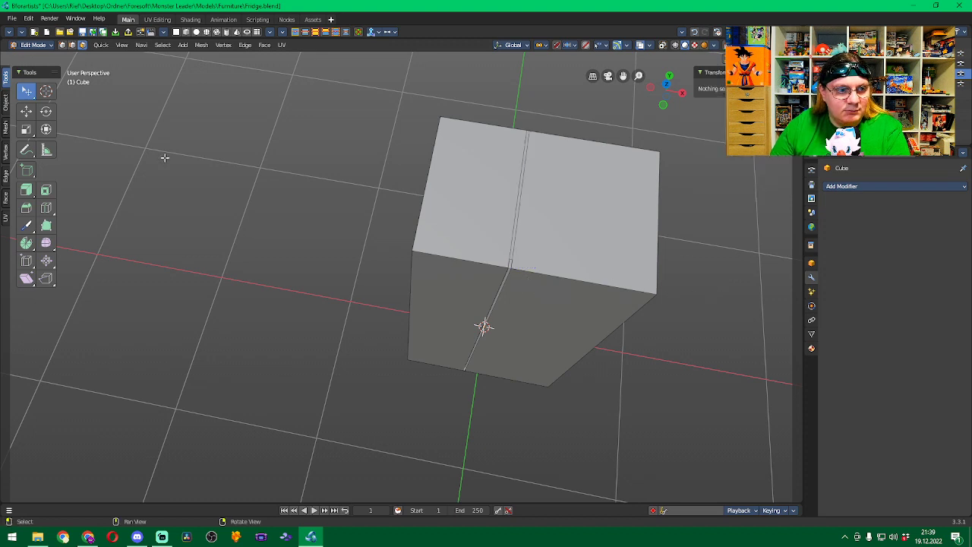
left_click(510, 265)
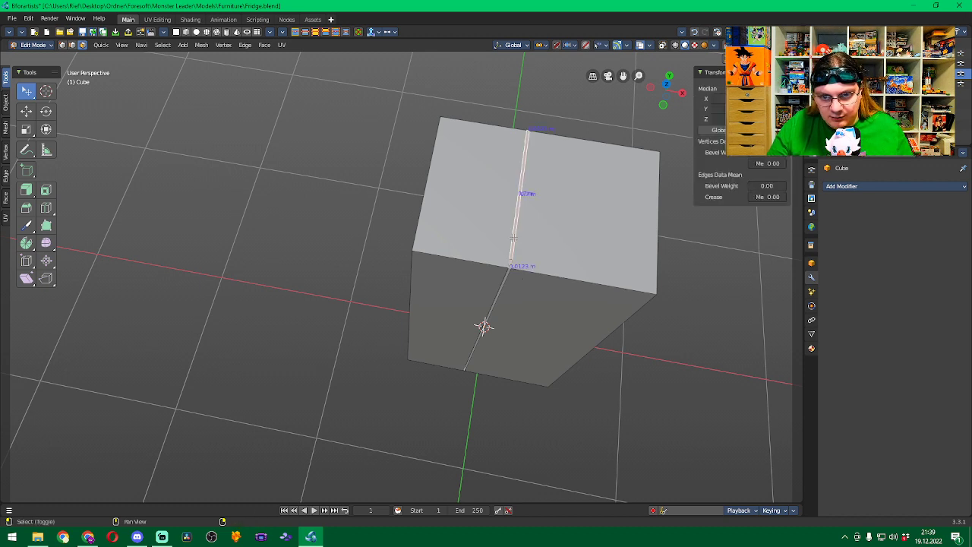
key("alt+a")
left_click(509, 265)
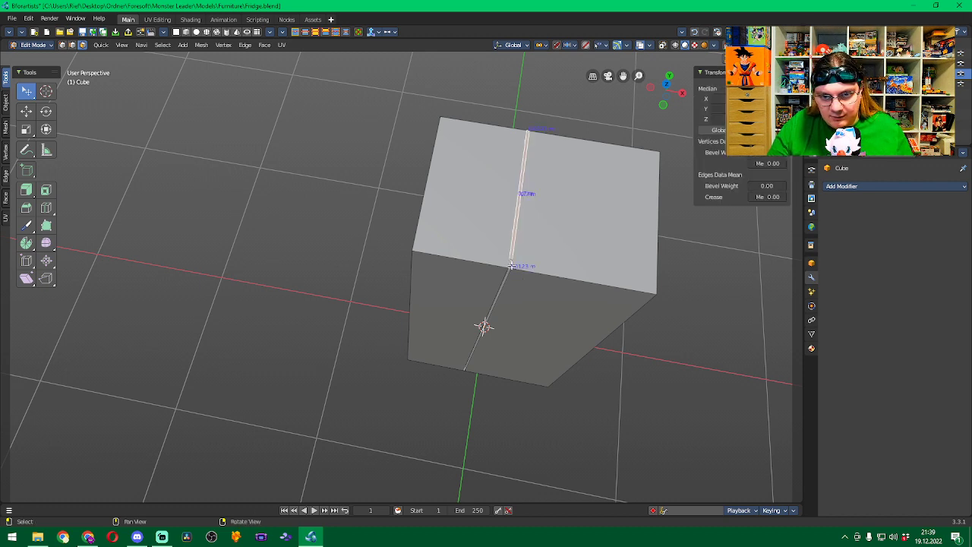
left_click(690, 304)
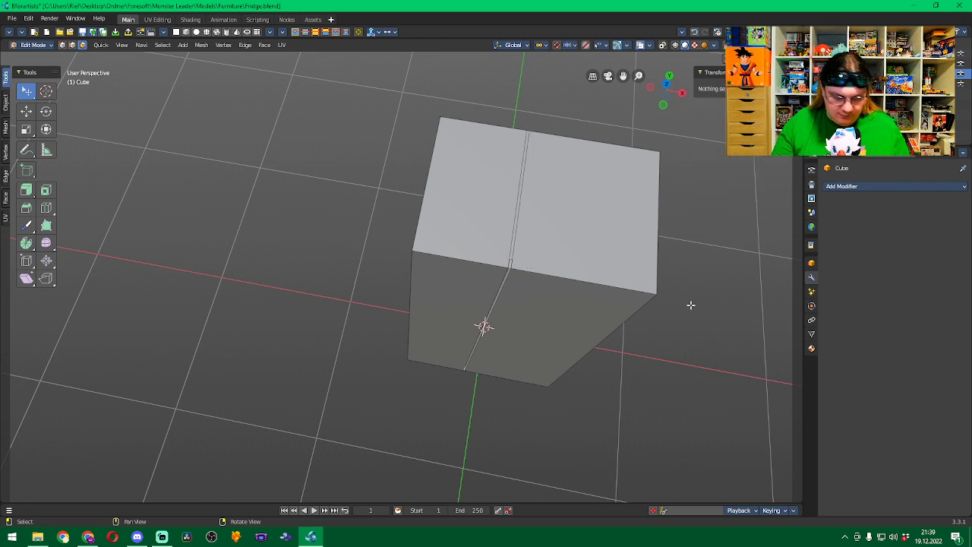
key("ctrl+z")
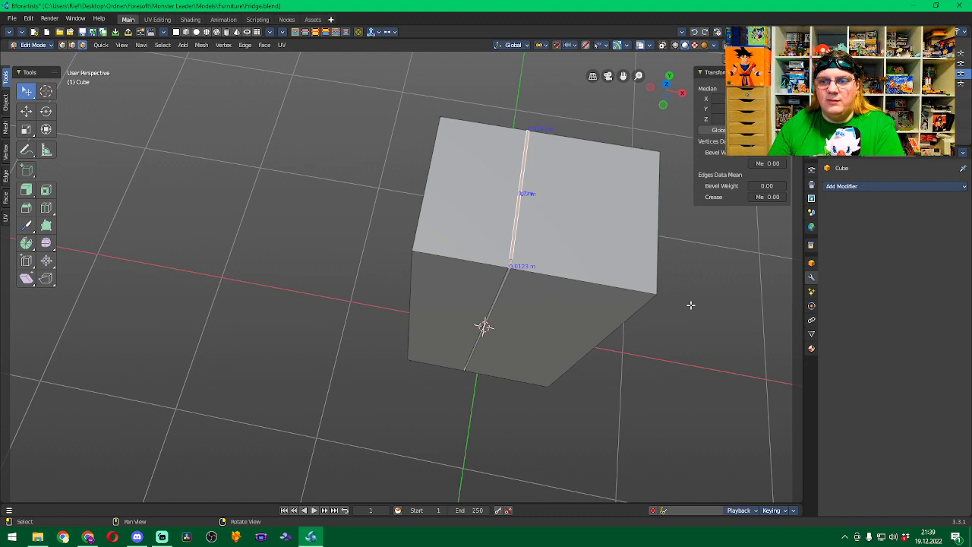
scroll(484, 272, "up", 5)
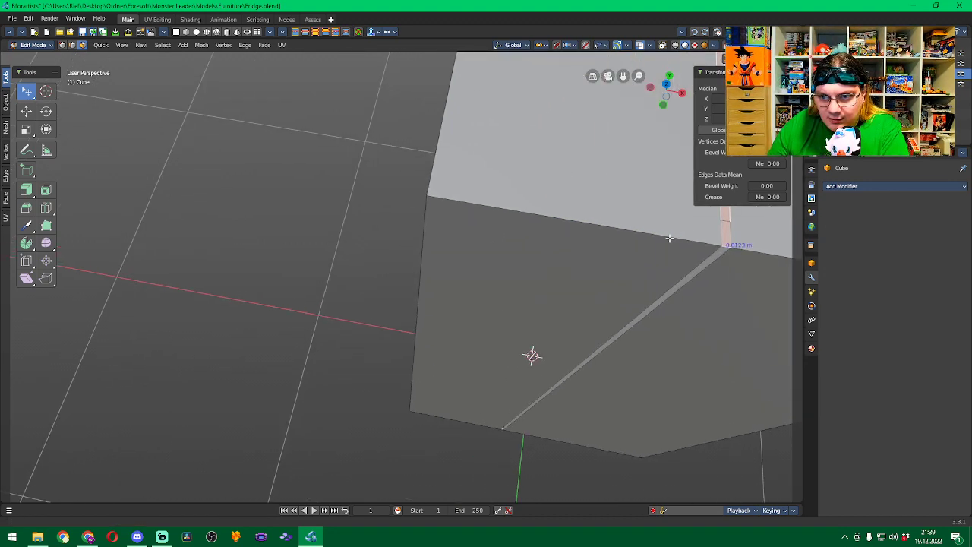
scroll(435, 224, "up", 2)
middle_click_drag(435, 224, 533, 231)
left_click(561, 187)
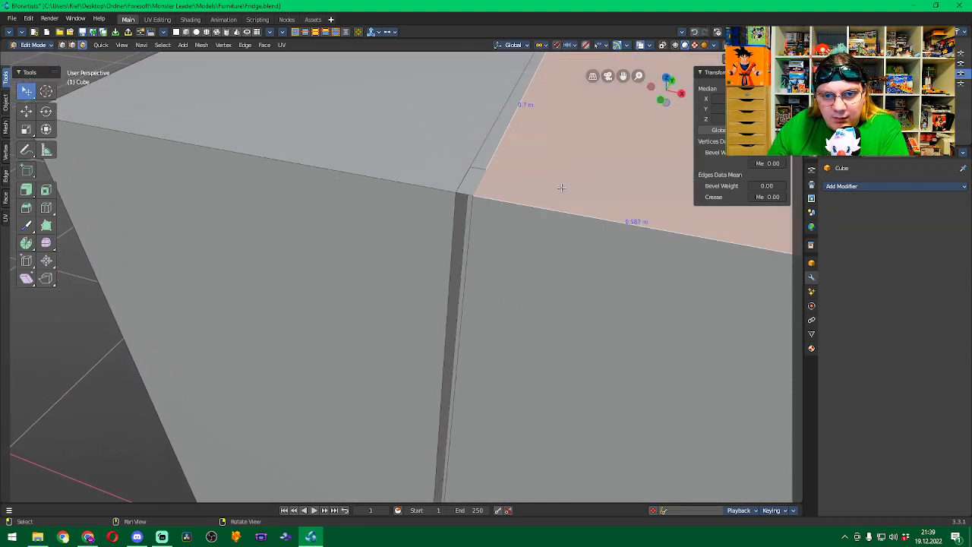
left_click(474, 183)
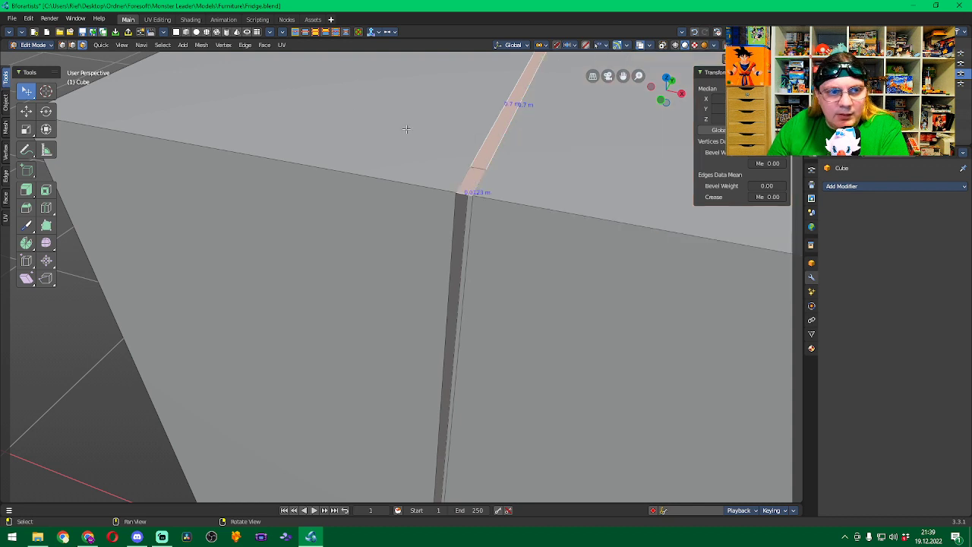
left_click(72, 44)
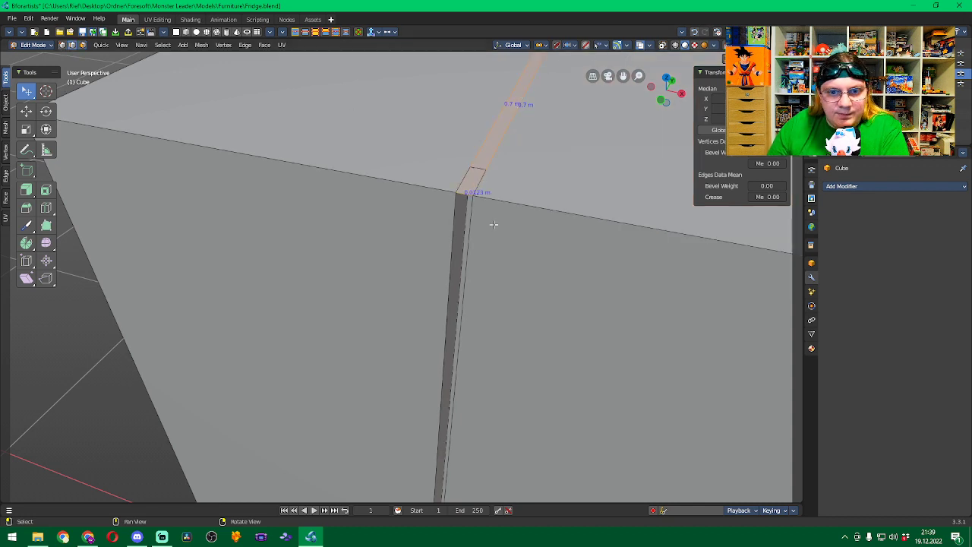
left_click(481, 181)
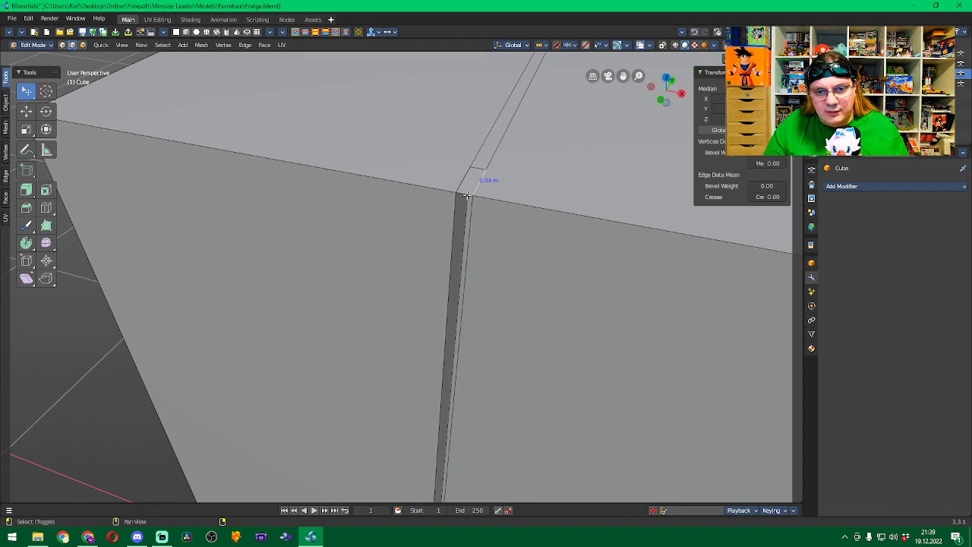
left_click(467, 195, "shift")
left_click(463, 181, "shift")
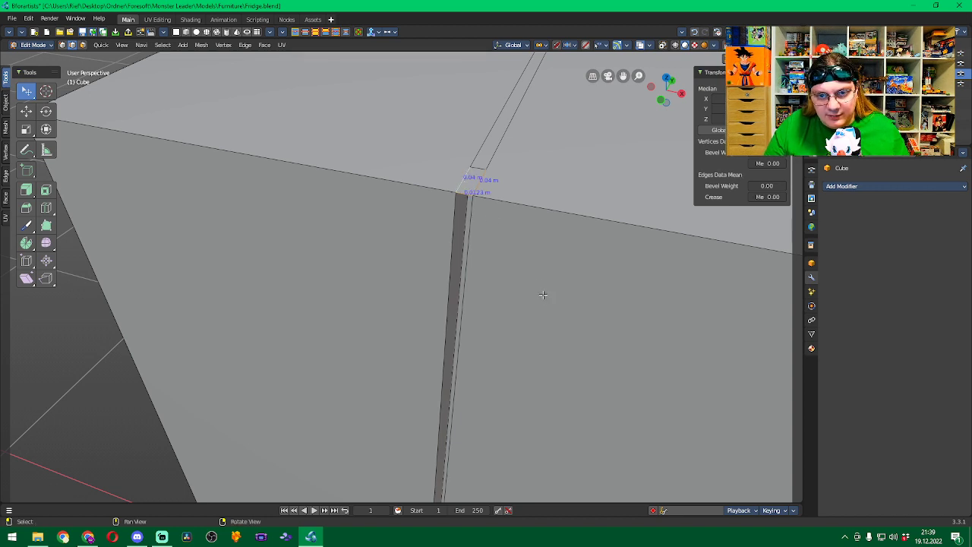
key("alt+a")
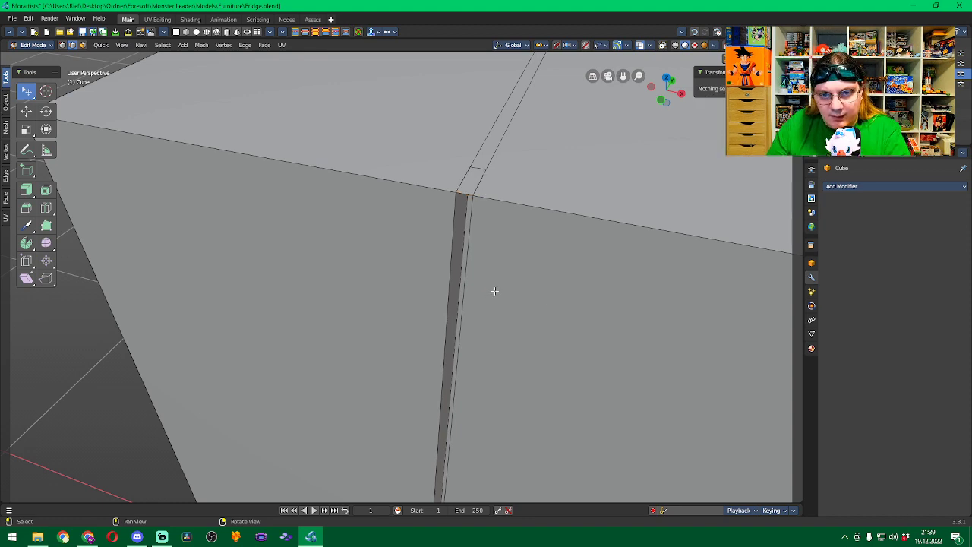
mouse_move(494, 282)
middle_mouse_down()
mouse_move(519, 269)
mouse_move(508, 256)
mouse_move(494, 265)
mouse_move(514, 284)
mouse_move(489, 297)
middle_mouse_up()
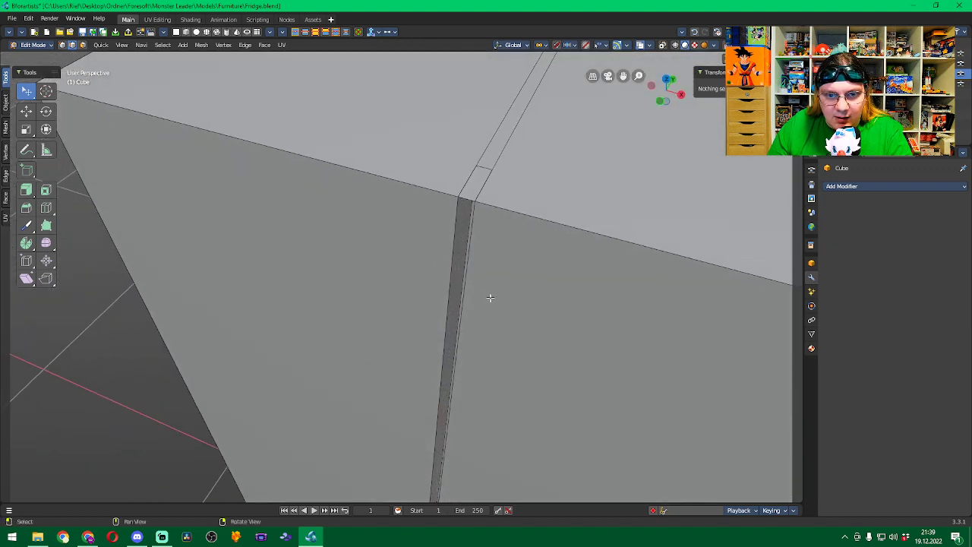
left_click(464, 199)
key("alt+a")
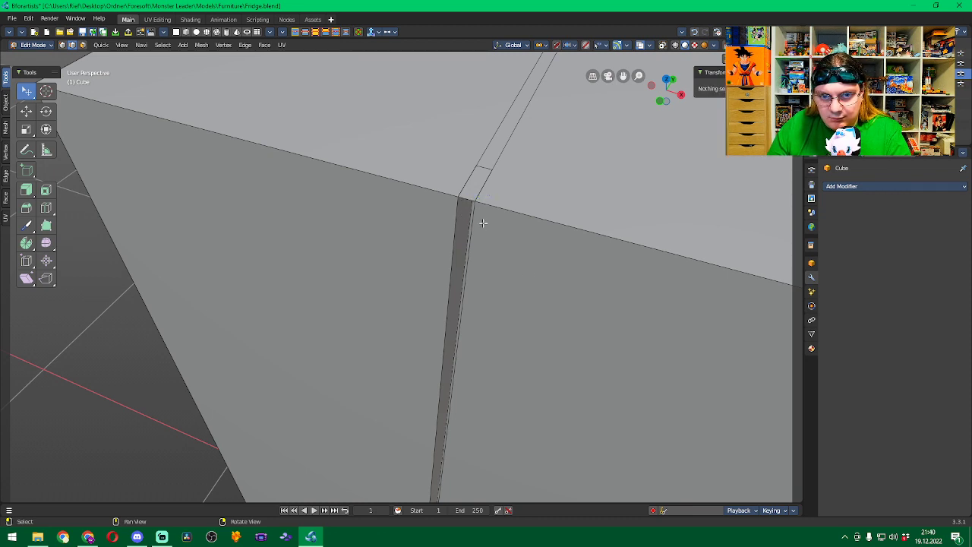
left_click(463, 198)
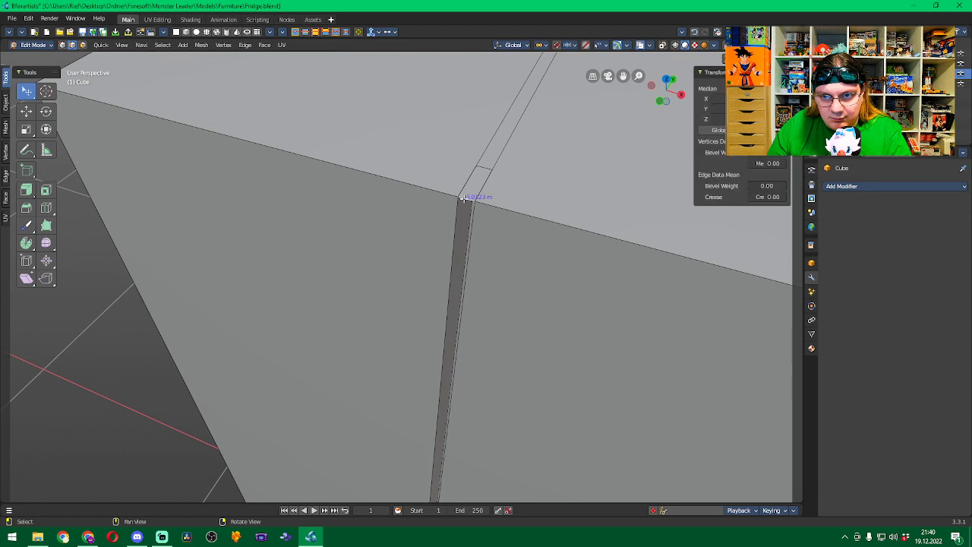
right_click(463, 198)
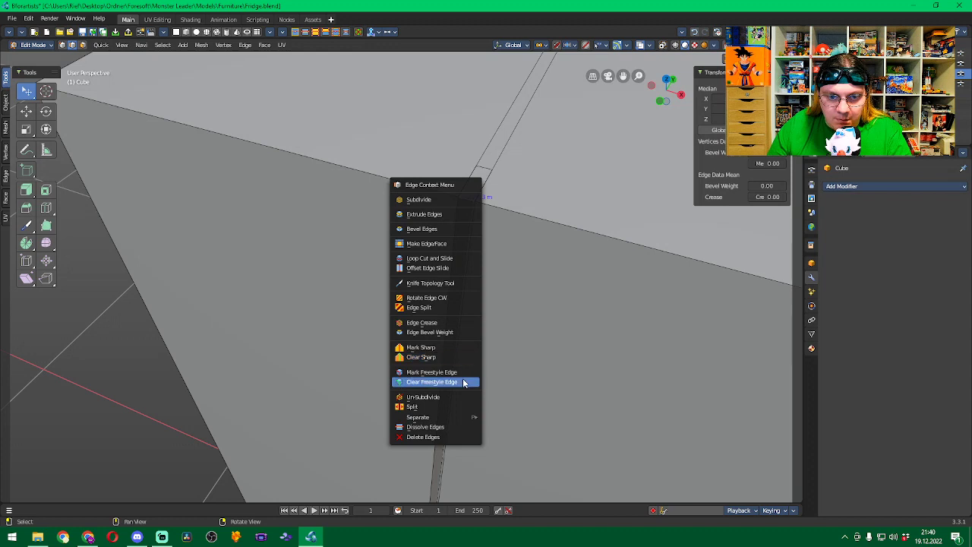
left_click(635, 307)
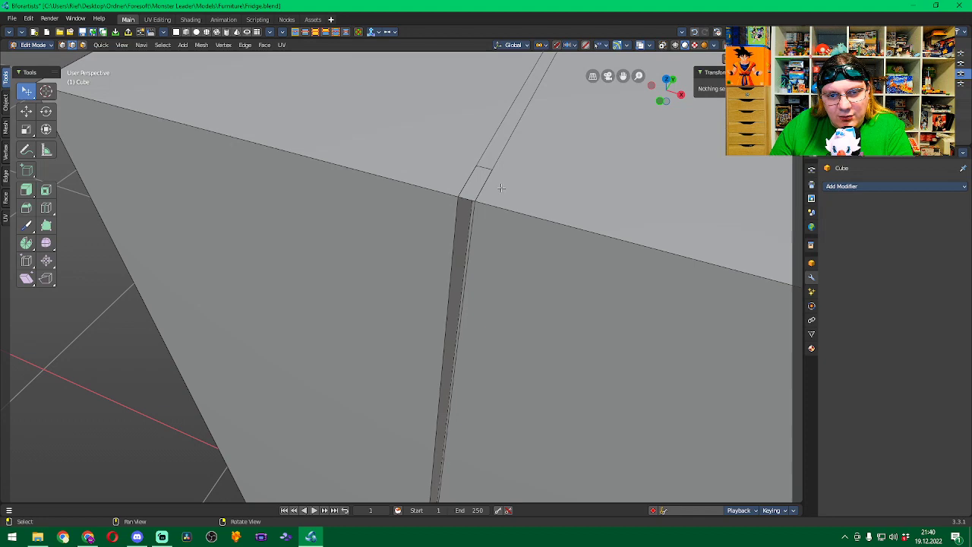
middle_click_drag(495, 233, 518, 201)
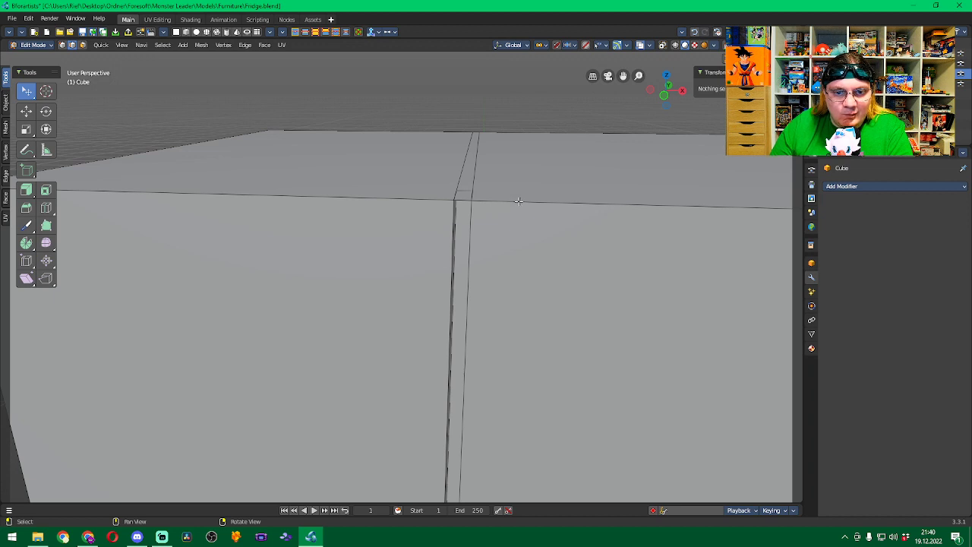
Switch to vertex select, then undo and redo the last mesh change, keeping the groove.
left_click(63, 45)
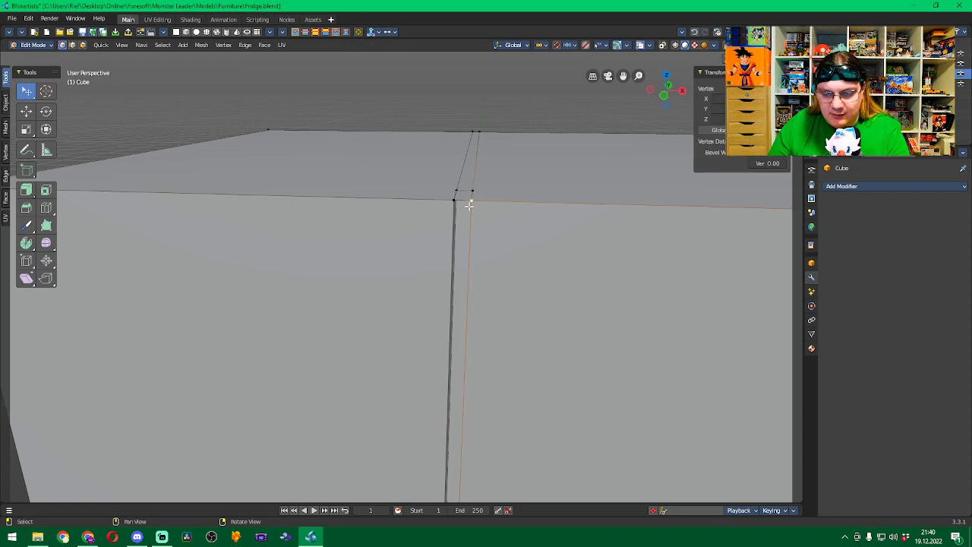
key("ctrl+z")
middle_click_drag(529, 226, 496, 232)
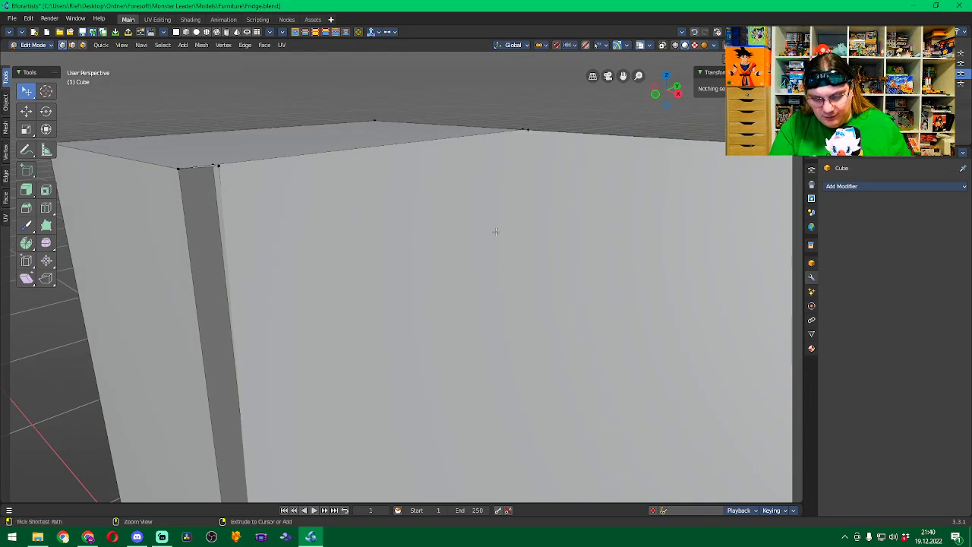
key("ctrl+shift+z")
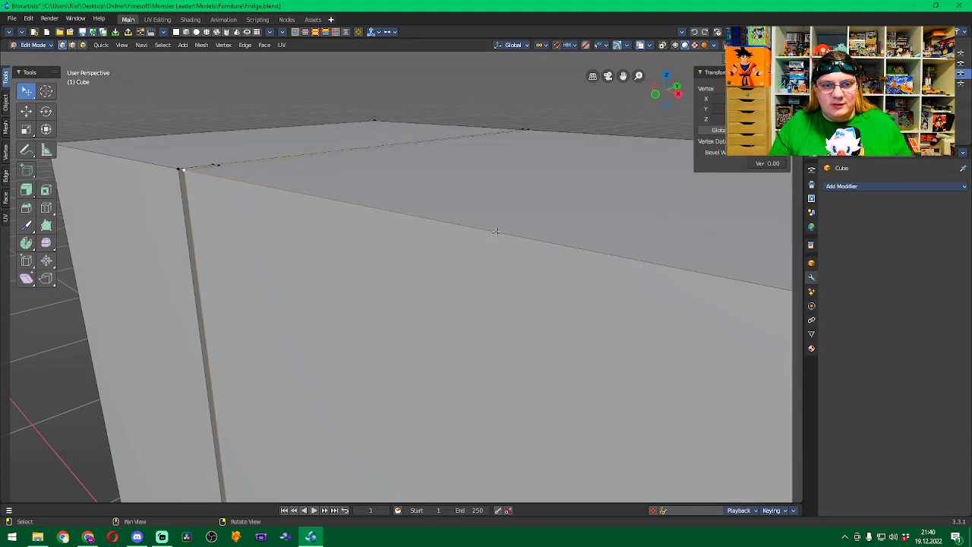
middle_click_drag(240, 229, 254, 162)
Switch to face select mode and select the thin groove face on top.
left_click(244, 222)
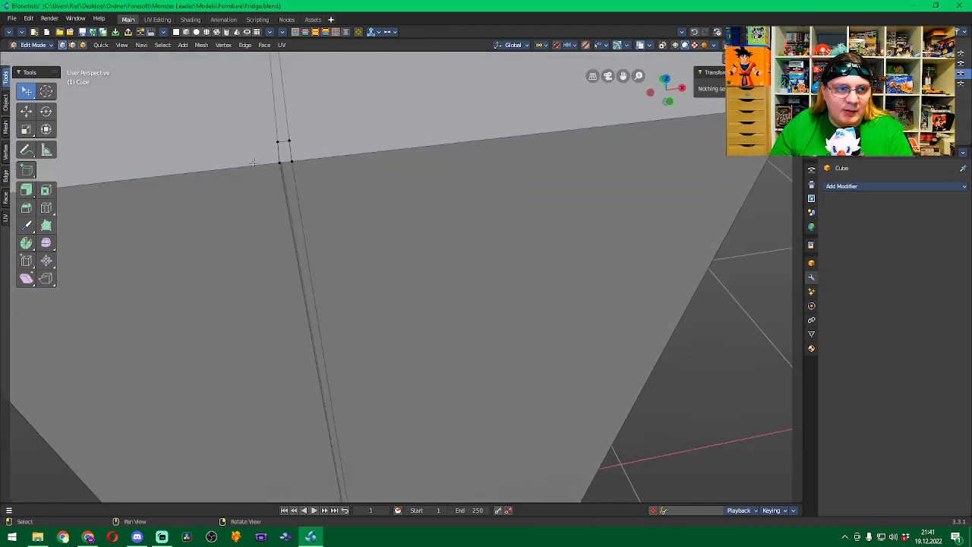
left_click(83, 45)
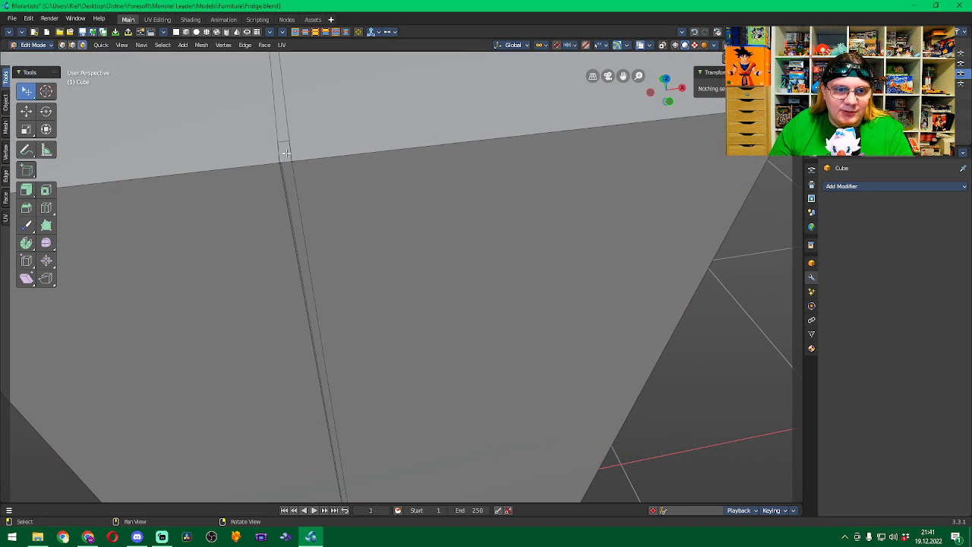
left_click(284, 148)
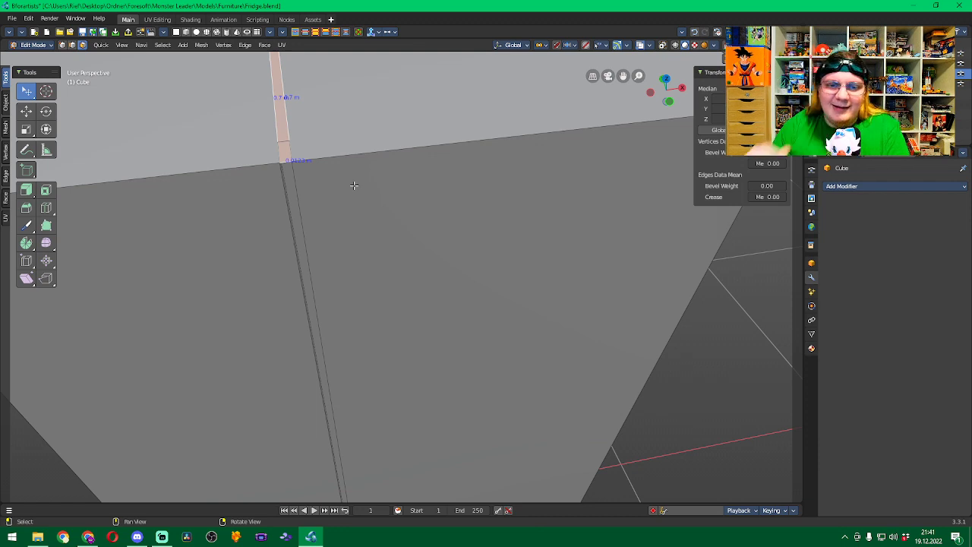
key("alt+a")
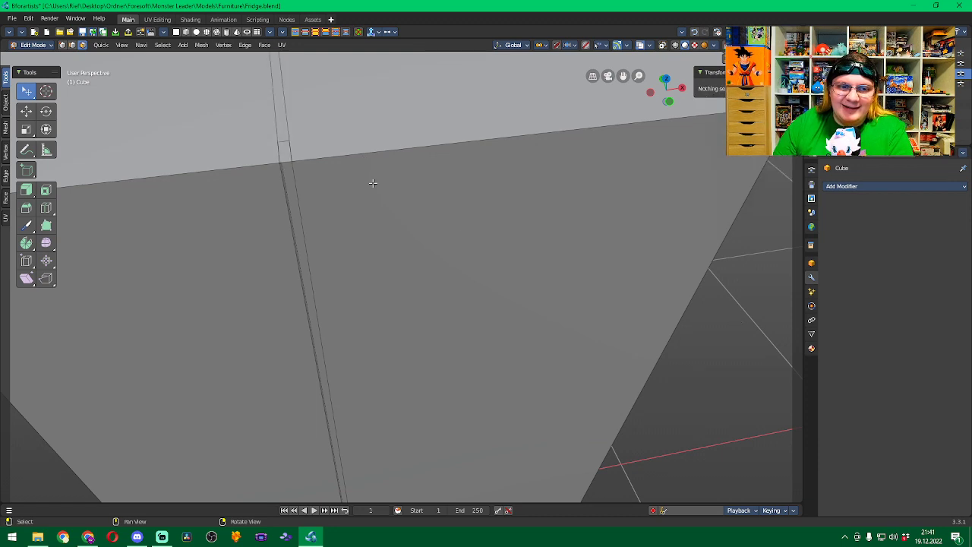
middle_click_drag(306, 174, 330, 177)
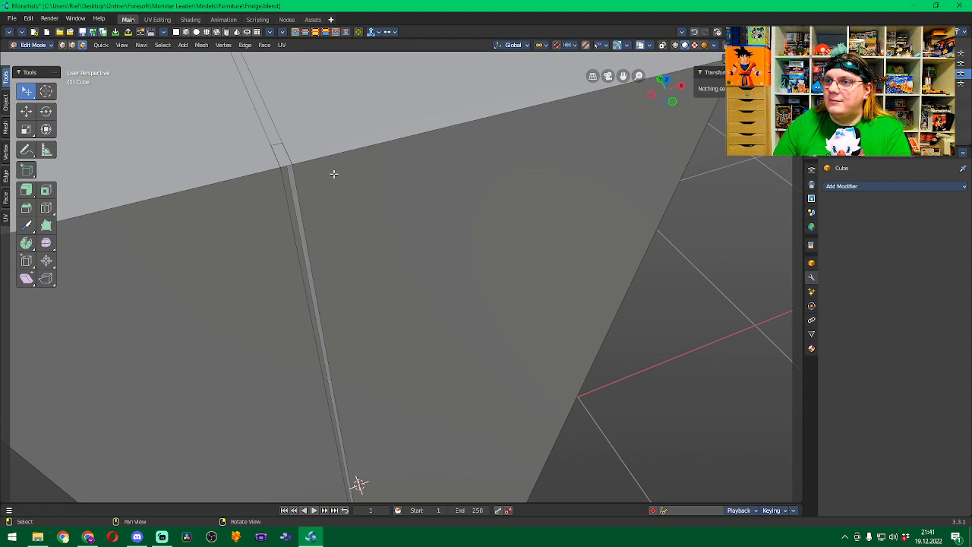
left_click(281, 157)
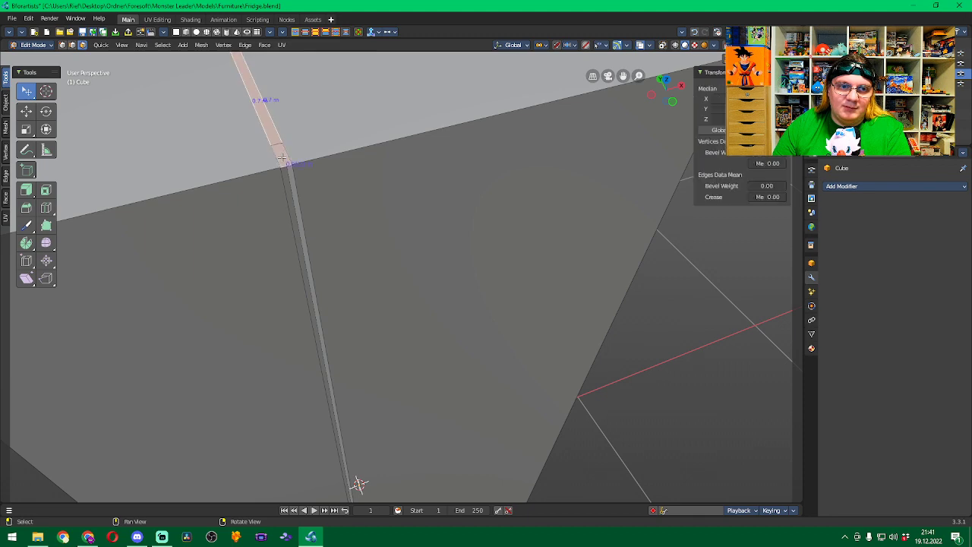
left_click(364, 193)
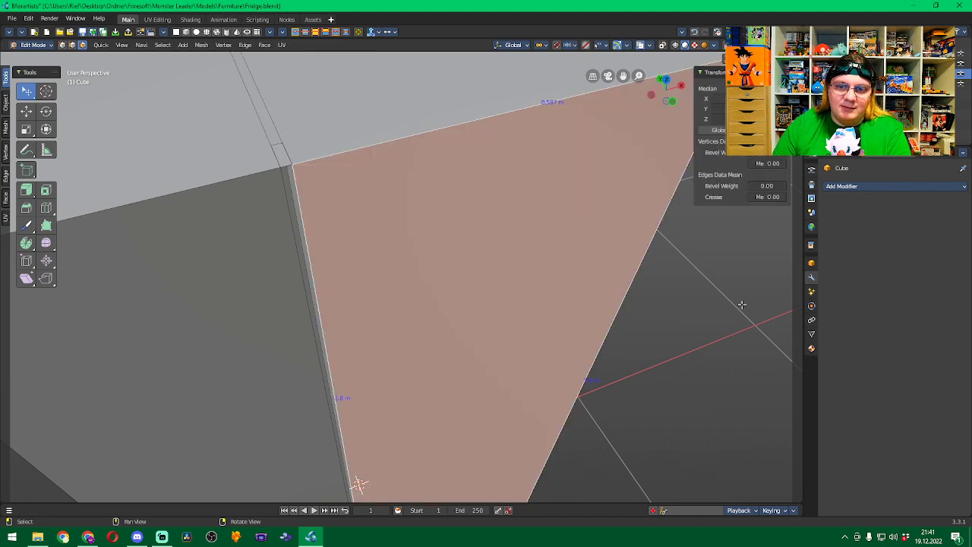
middle_click_drag(742, 304, 753, 327)
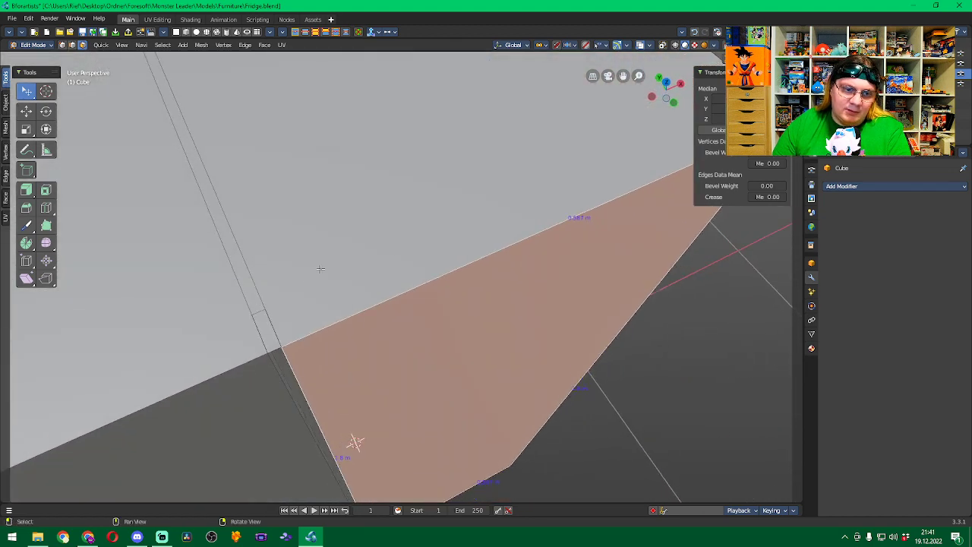
left_click(265, 327)
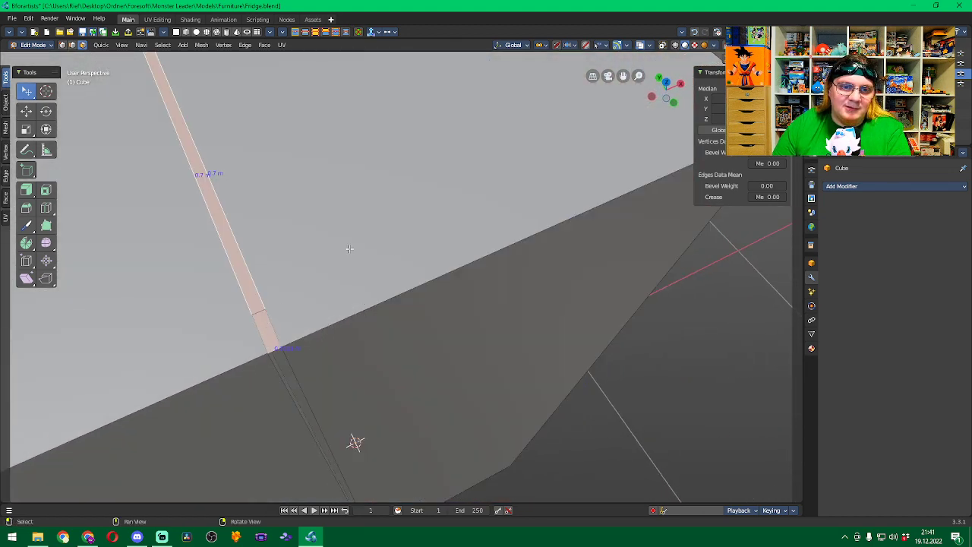
left_click(219, 230)
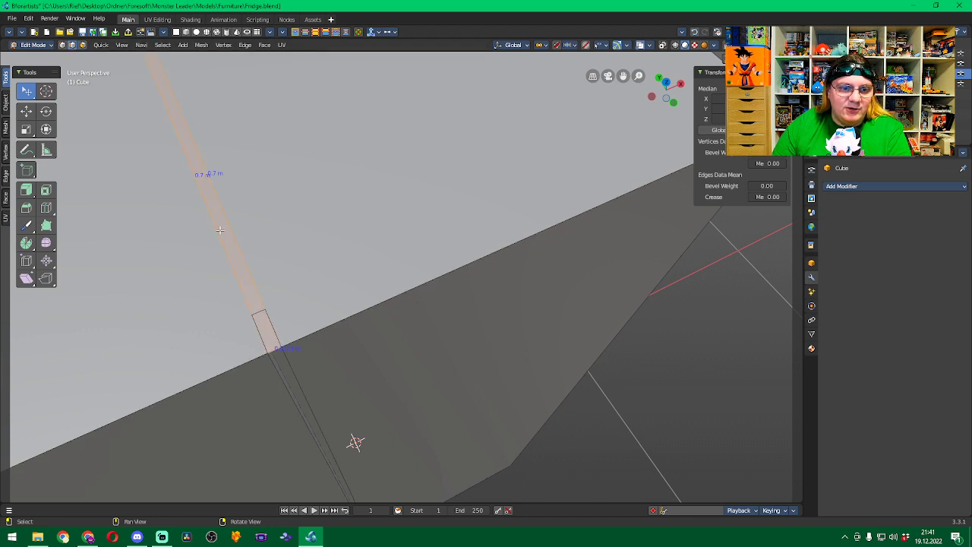
left_click(275, 350)
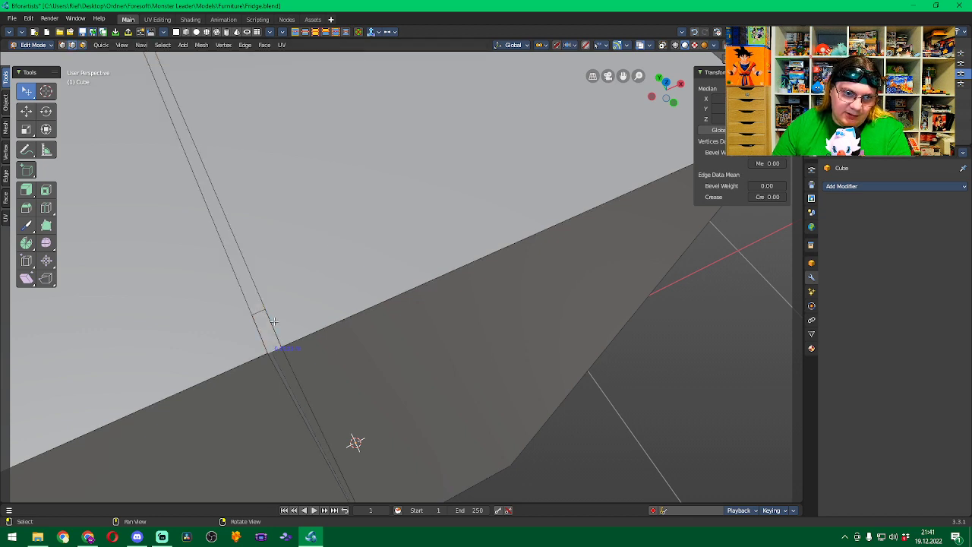
left_click_drag(272, 327, 259, 312)
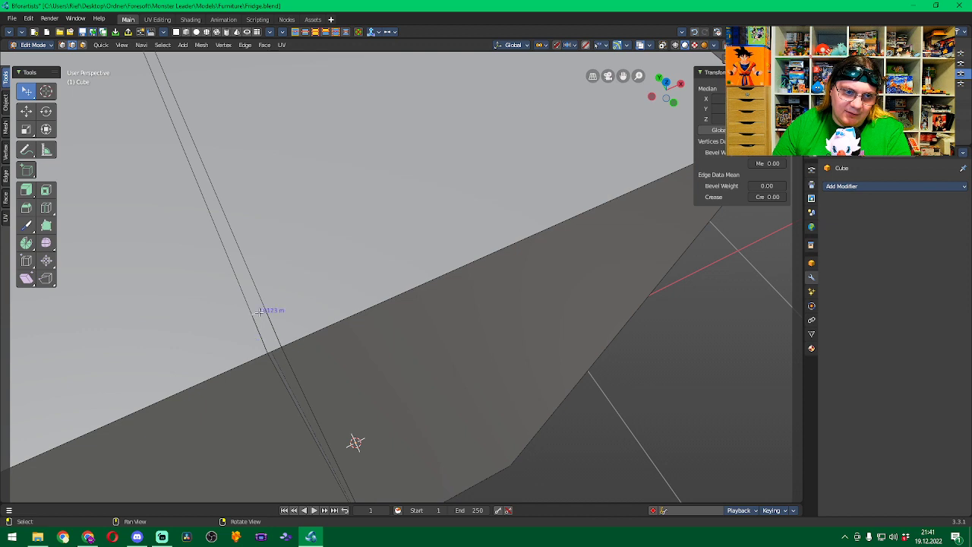
middle_click_drag(438, 342, 481, 265)
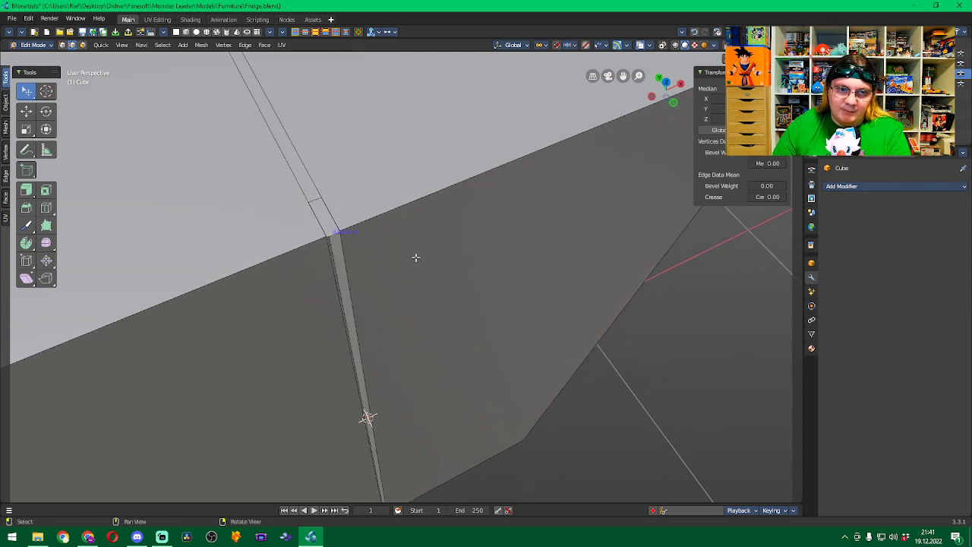
left_click(454, 267)
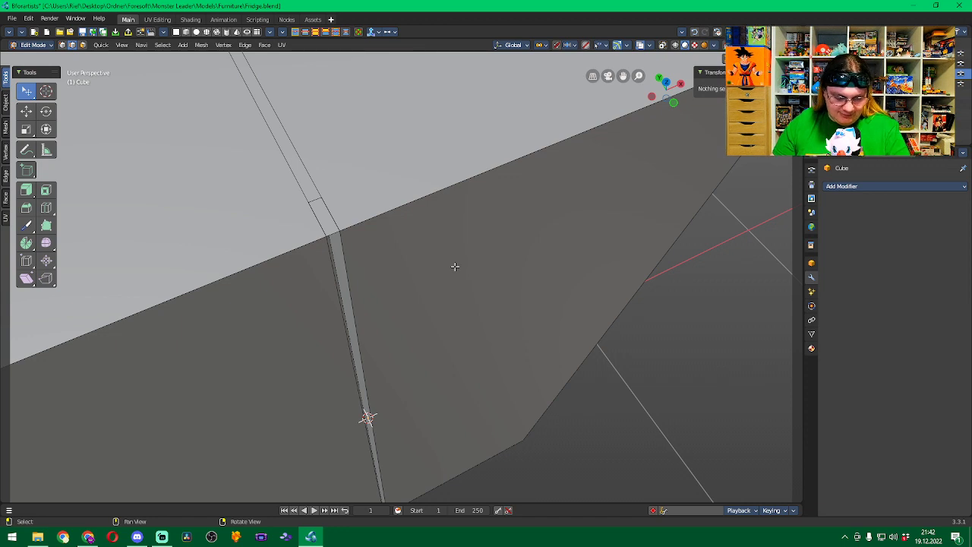
Step back and forth through undo and redo to restore the groove strip selection.
key("ctrl+z")
key("ctrl+z")
key("ctrl+z")
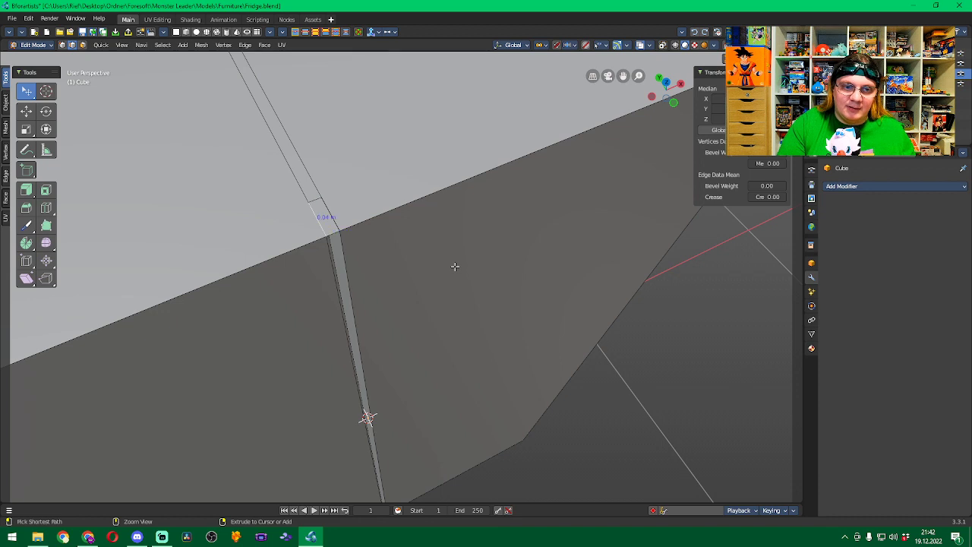
key("ctrl+shift+z")
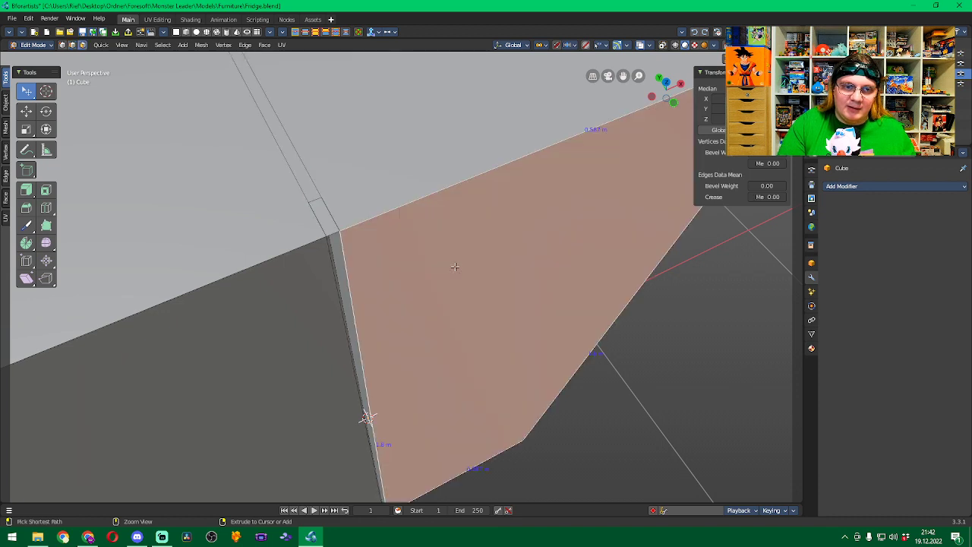
key("ctrl+z")
key("ctrl+z")
key("ctrl+shift+z")
key("ctrl+z")
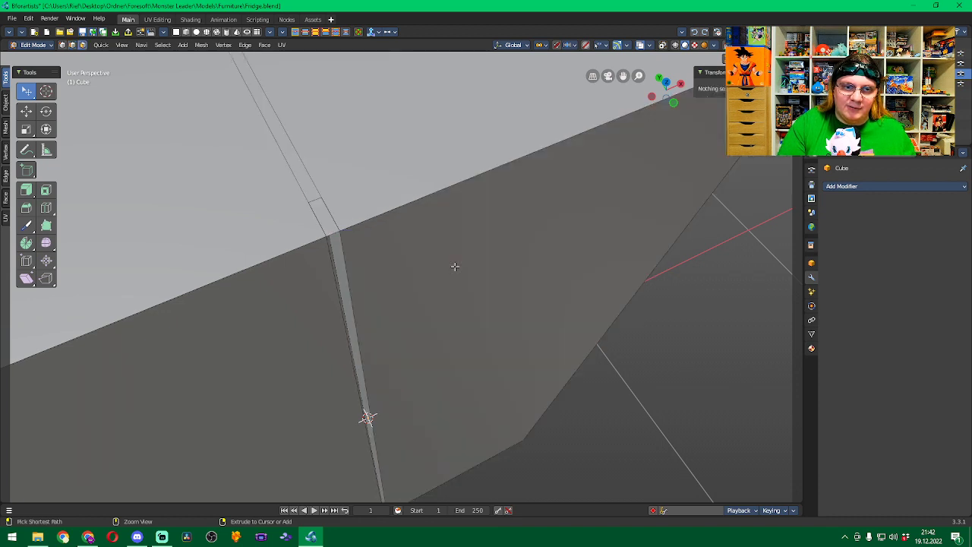
key("ctrl+shift+z")
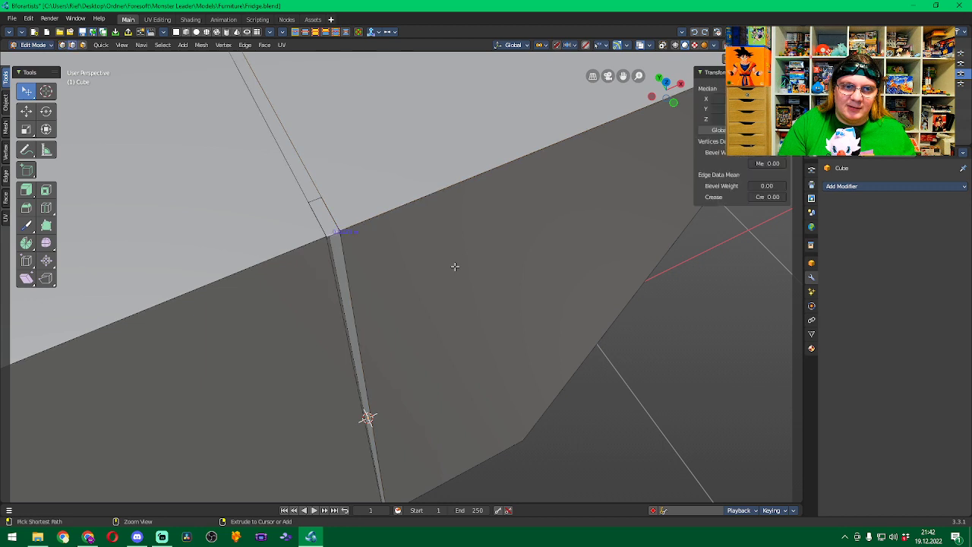
key("ctrl+z")
key("ctrl+shift+z")
key("ctrl+z")
Grow and shrink the selection, ending with the long top groove strip face selected.
key("ctrl+KP_Add")
key("ctrl+KP_Add")
key("ctrl+KP_Subtract")
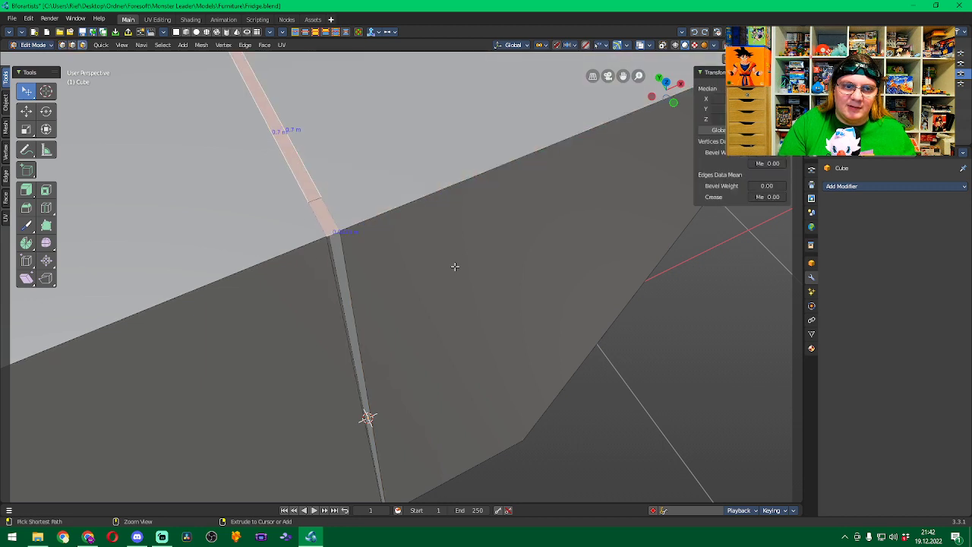
key("alt+a")
key("ctrl+z")
key("ctrl+shift+z")
key("ctrl+z")
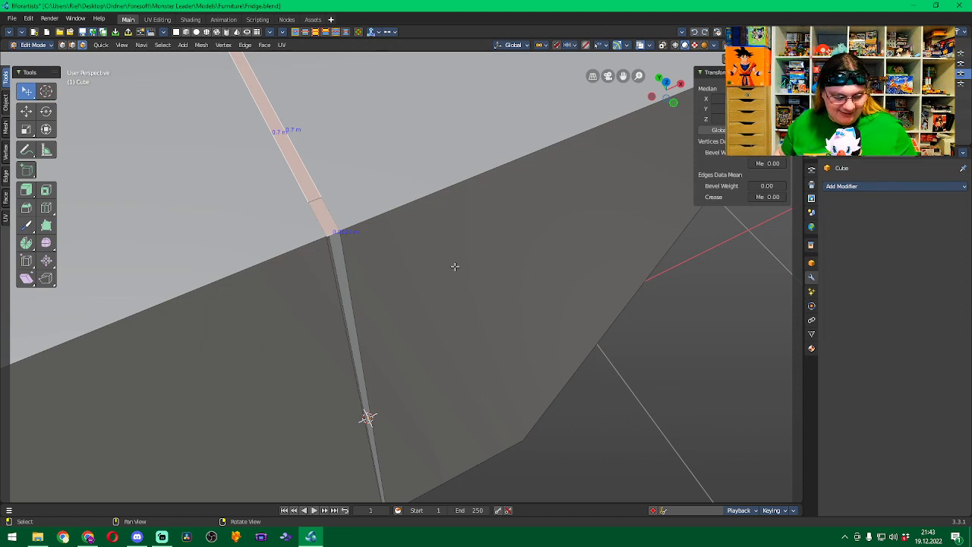
Select all and merge by distance at 0.0001 m (0 vertices removed), then deselect.
key("a")
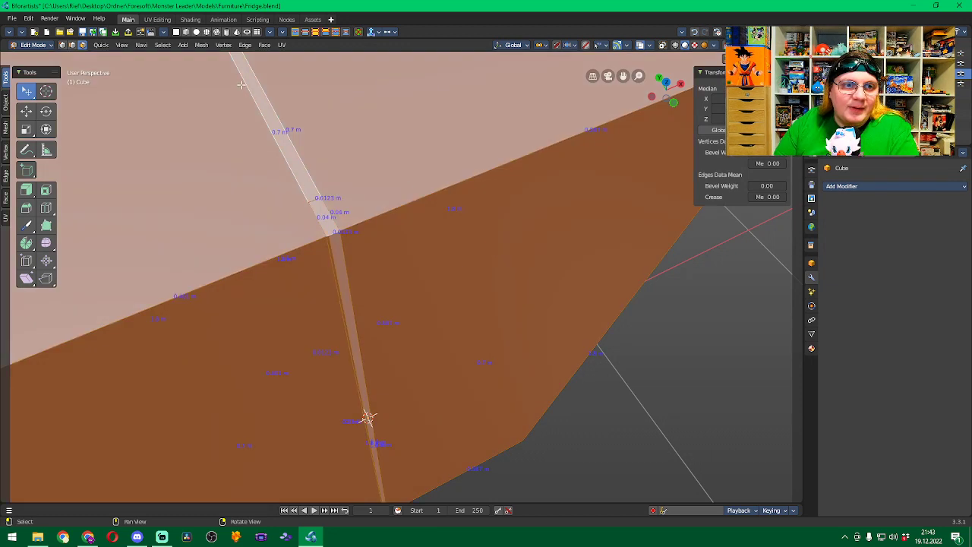
left_click(202, 46)
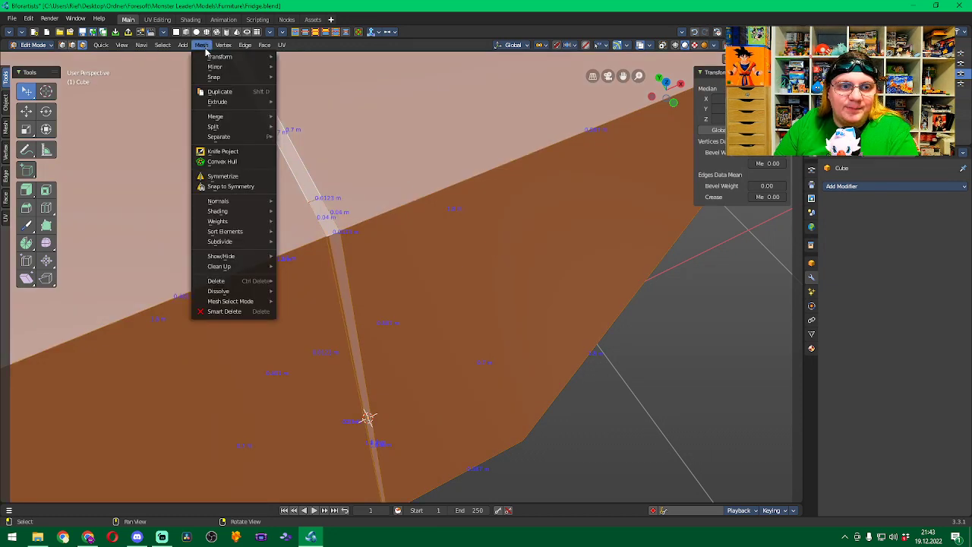
mouse_move(235, 116)
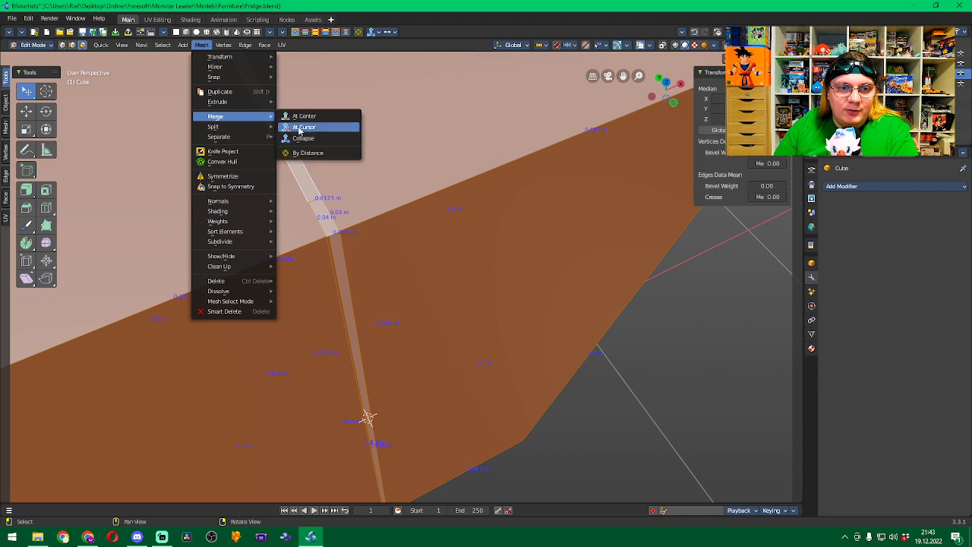
left_click(307, 152)
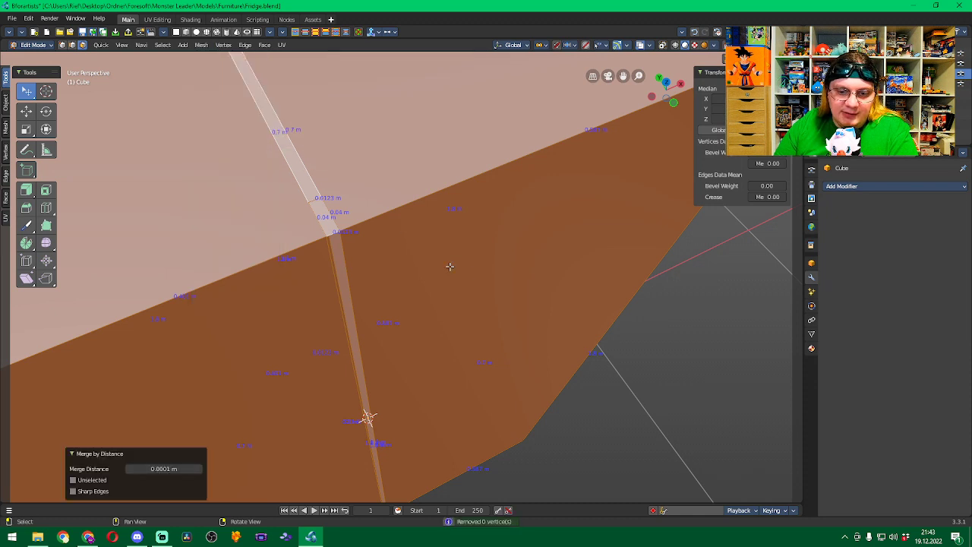
left_click(689, 352)
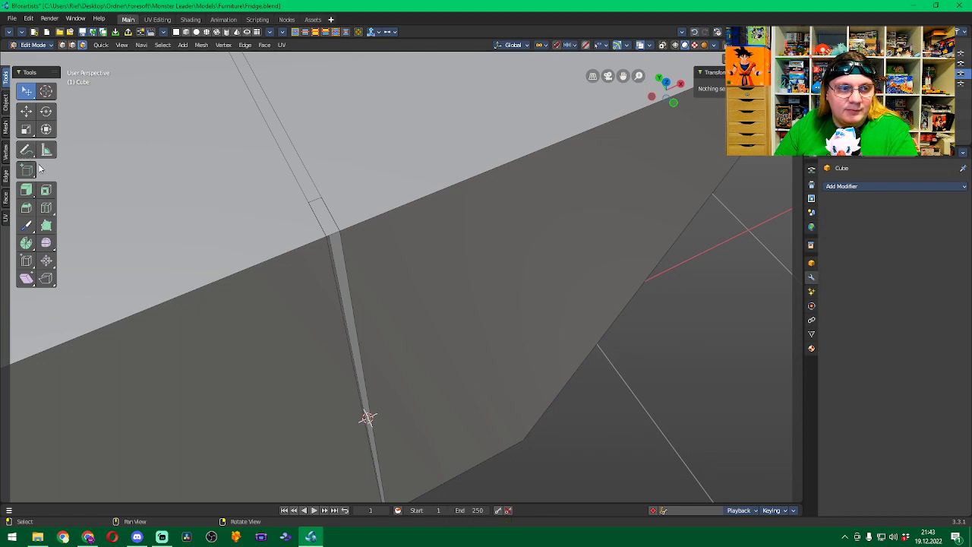
Inspect the groove strips and door face, then switch to Back Orthographic view.
middle_click_drag(567, 329, 546, 324)
left_click(313, 201)
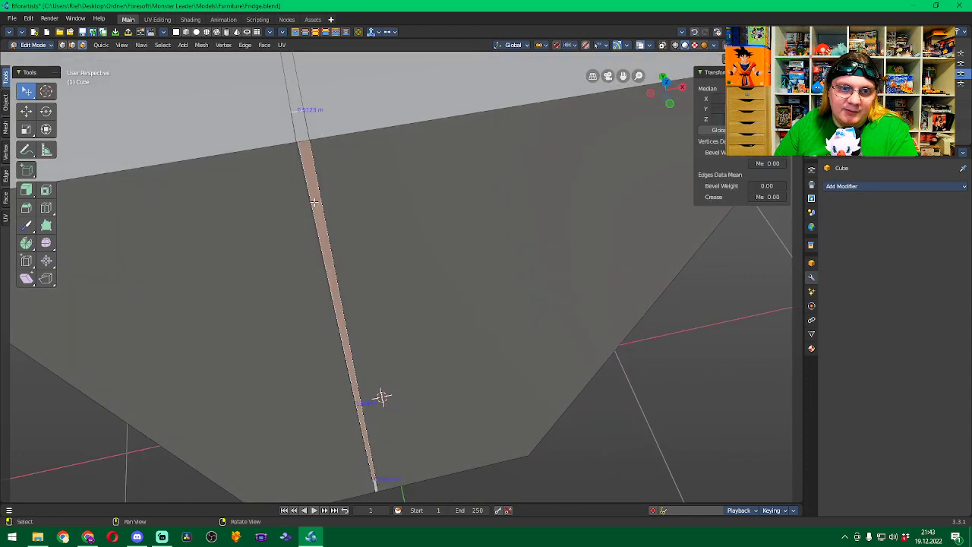
mouse_move(445, 268)
middle_mouse_down()
mouse_move(427, 228)
mouse_move(399, 219)
mouse_move(458, 220)
mouse_move(442, 276)
mouse_move(435, 269)
middle_mouse_up()
left_click(296, 199)
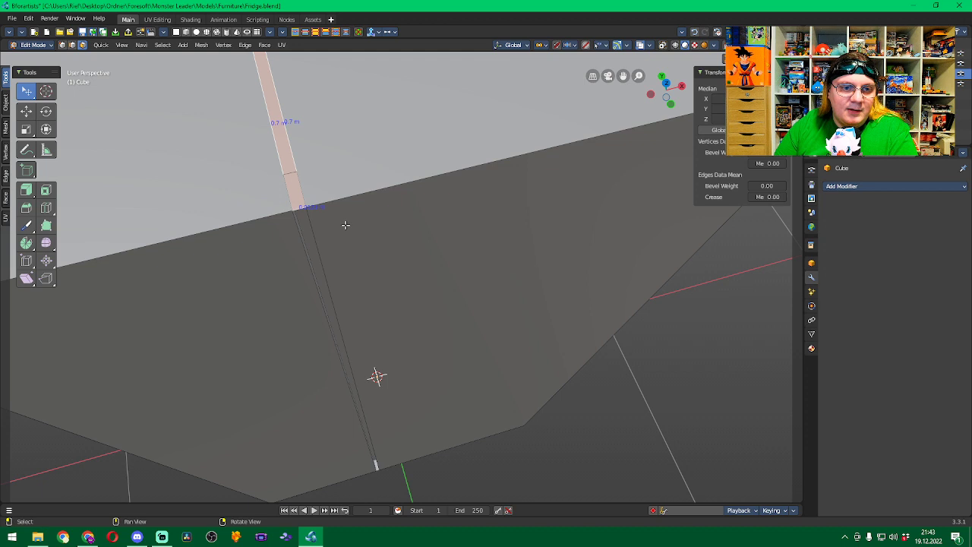
left_click(406, 225)
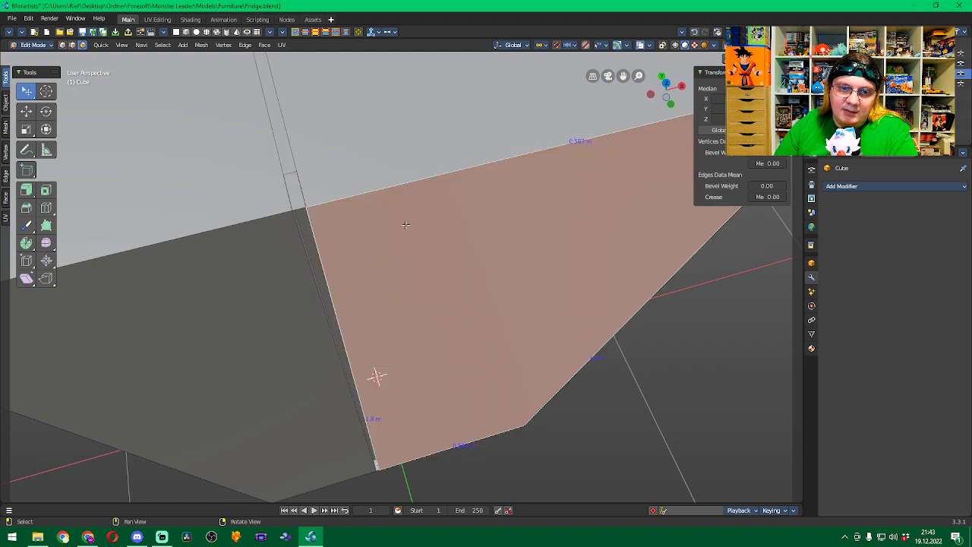
left_click(731, 350)
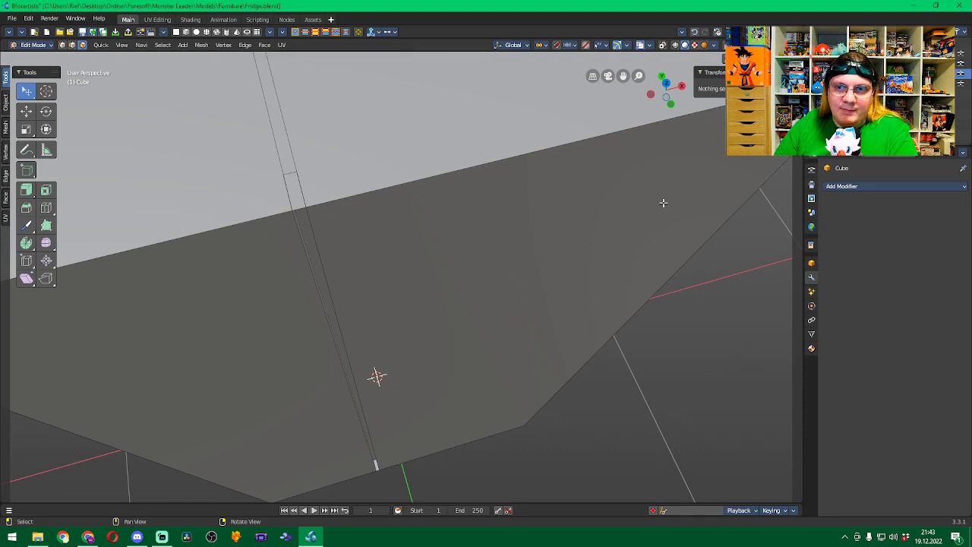
left_click(670, 102)
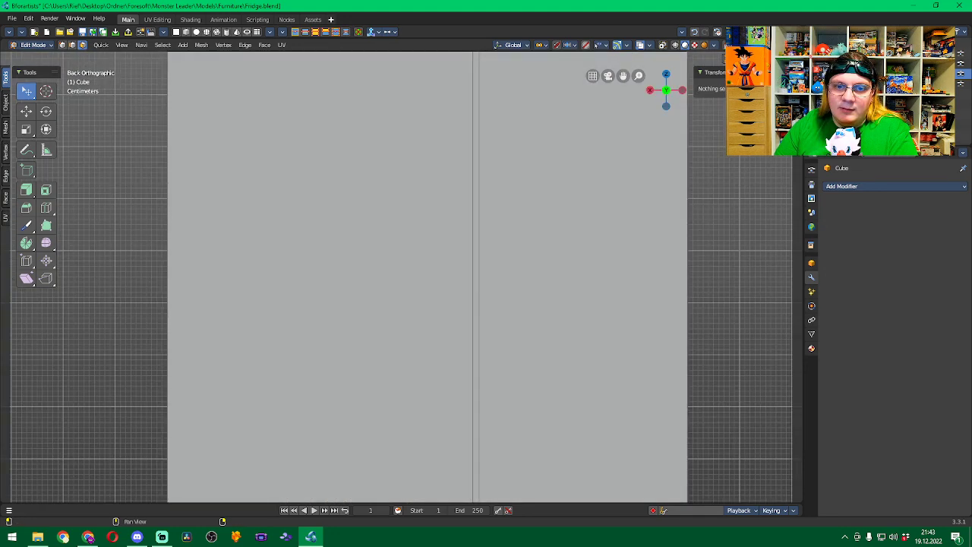
Switch to Bottom Orthographic and orbit below the fridge to trace the groove edge across its underside.
middle_click_drag(708, 274, 424, 156)
left_click(665, 106)
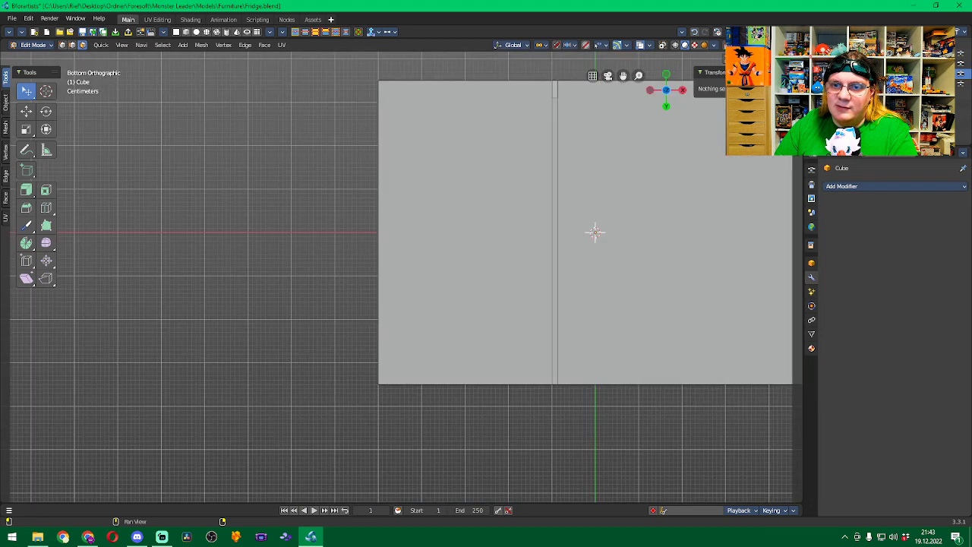
left_click(555, 89)
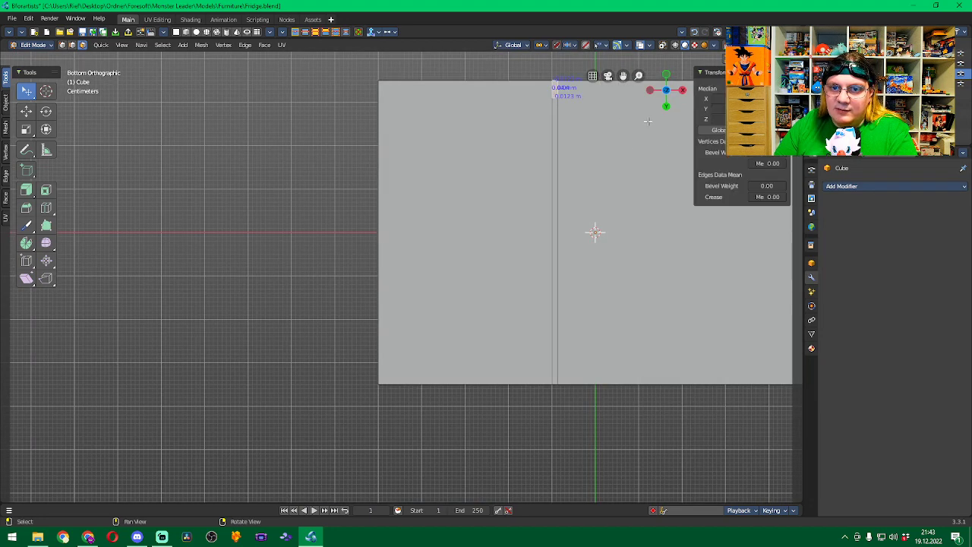
middle_click_drag(646, 122, 562, 228, "alt")
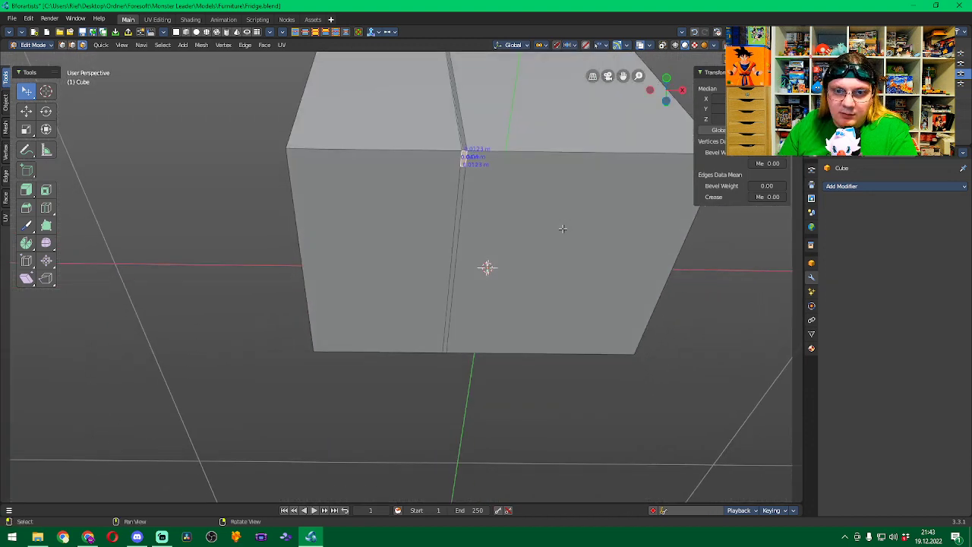
Select the vertical seam edge on the front and orbit so it stands upright.
left_click(563, 228)
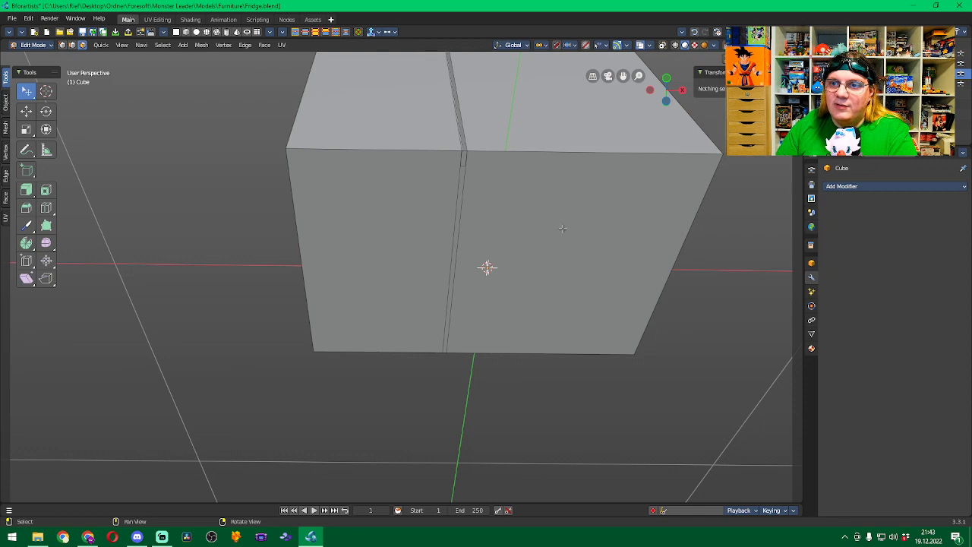
mouse_move(545, 152)
middle_mouse_down()
mouse_move(531, 155)
mouse_move(545, 195)
mouse_move(555, 156)
mouse_move(524, 156)
mouse_move(547, 147)
mouse_move(538, 147)
middle_mouse_up()
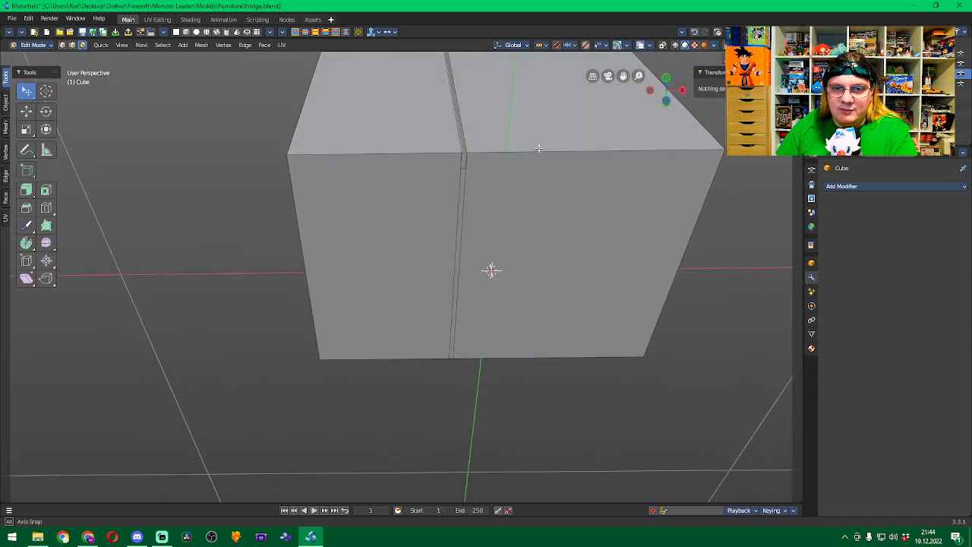
left_click(464, 160)
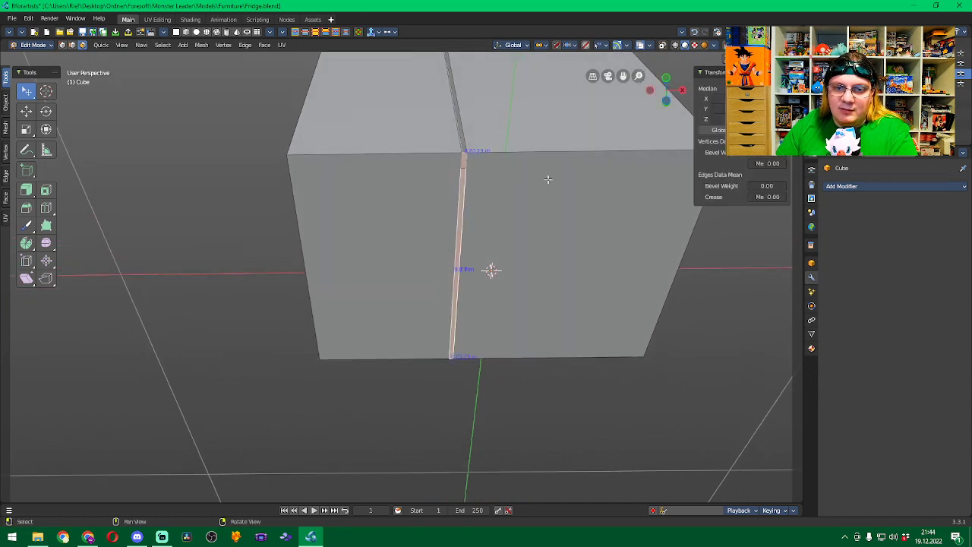
key("alt+a")
key("ctrl+z")
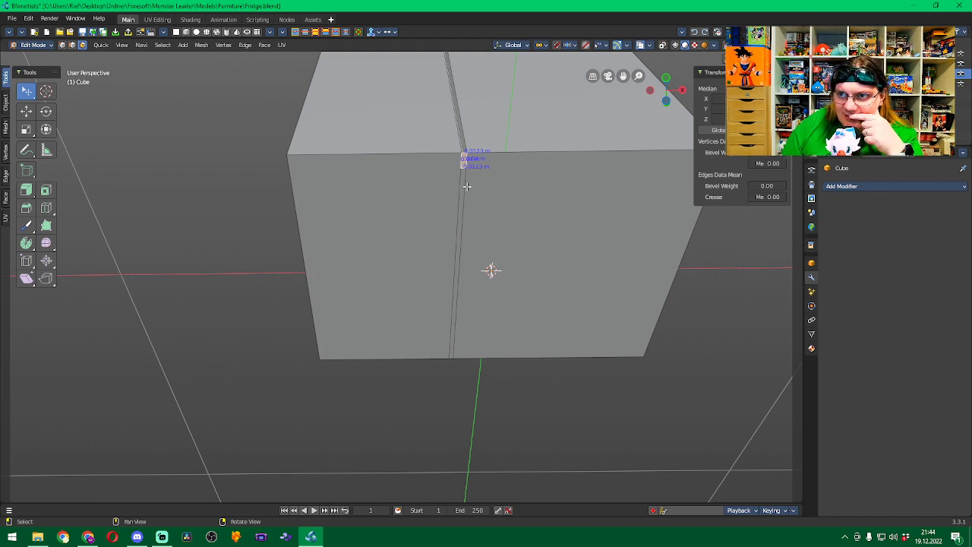
key("alt+a")
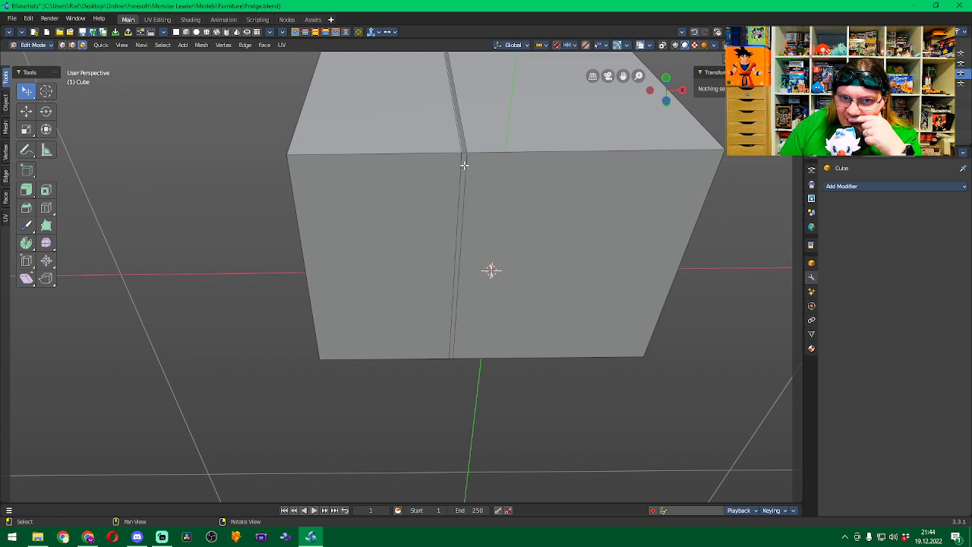
left_click(463, 165)
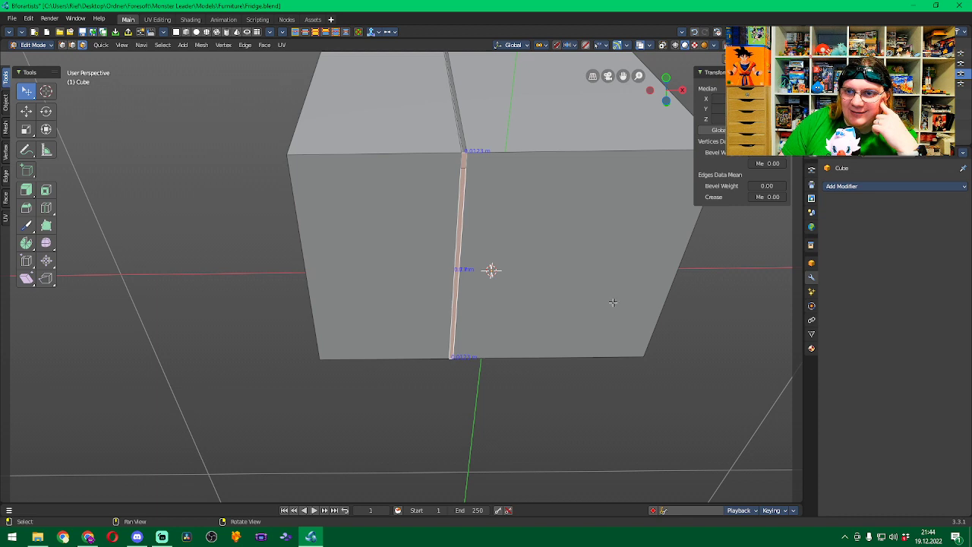
scroll(509, 218, "up", 3)
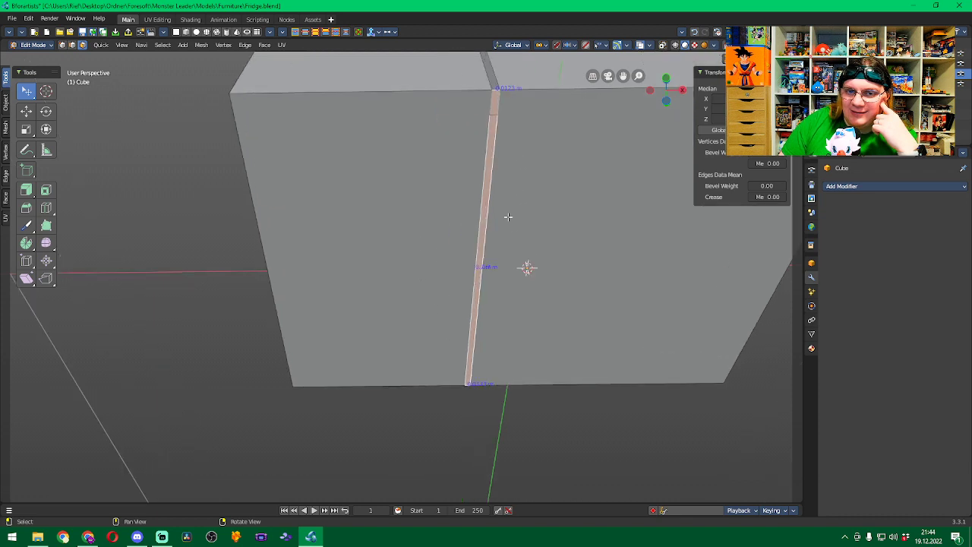
middle_click_drag(533, 131, 507, 240)
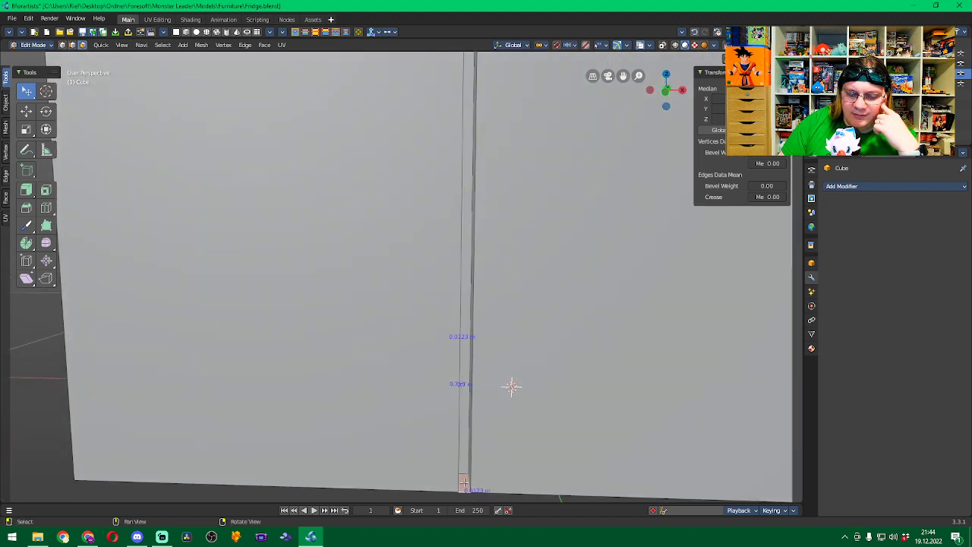
scroll(514, 364, "down", 3)
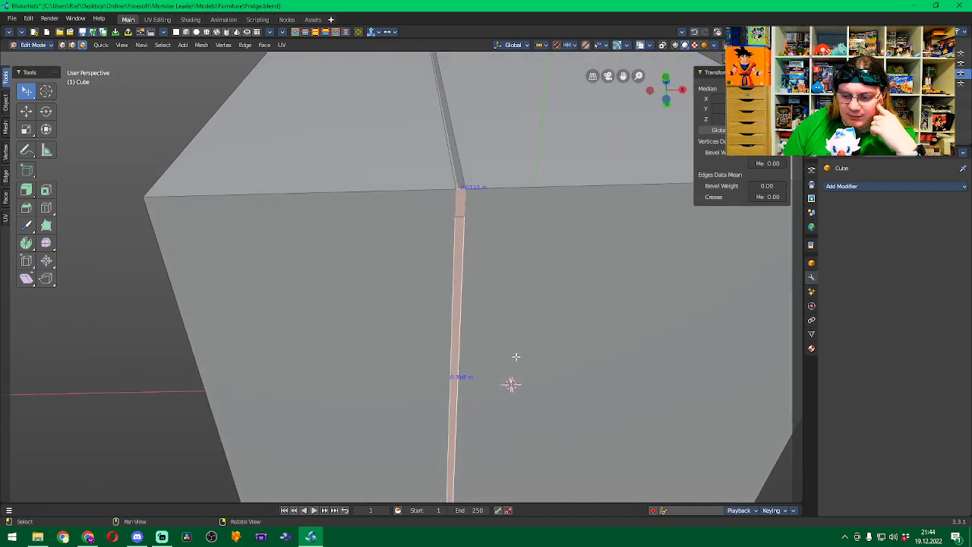
Reselect the narrow seam strip down the front and orbit closely around it.
key("alt+a")
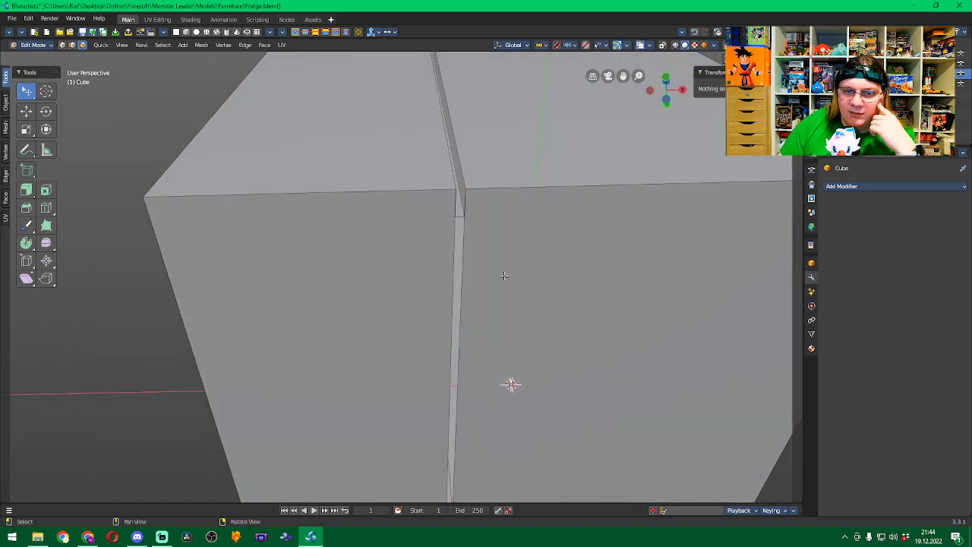
middle_click_drag(504, 276, 466, 295)
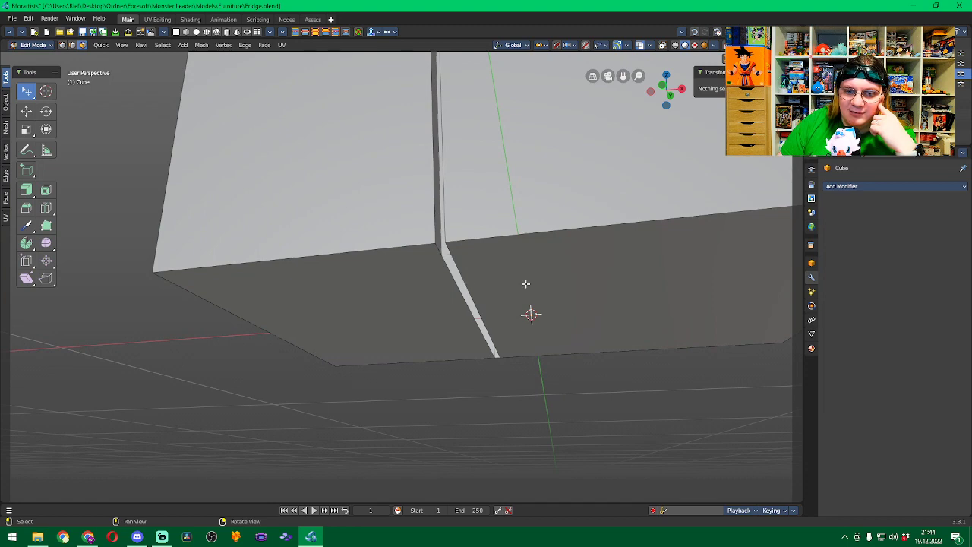
middle_click_drag(525, 283, 544, 245)
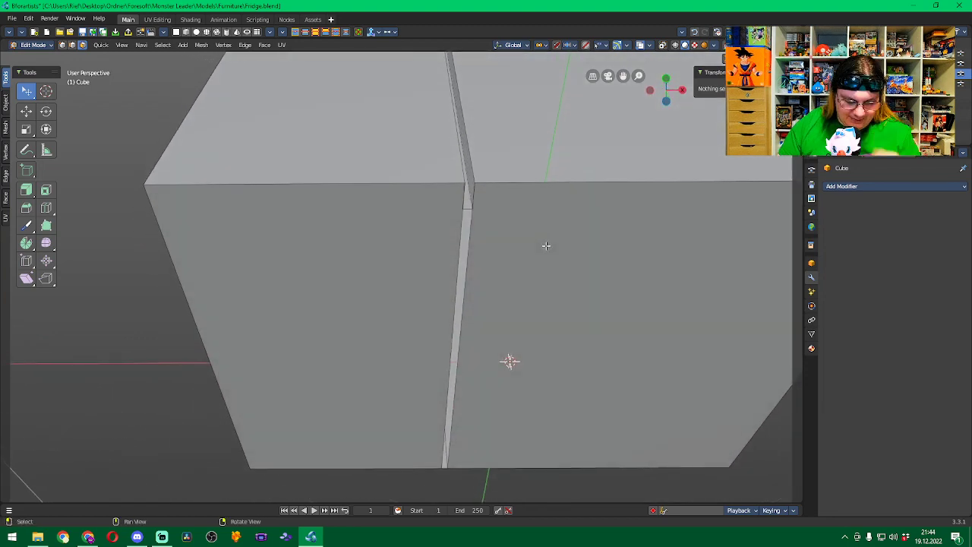
key("ctrl+z")
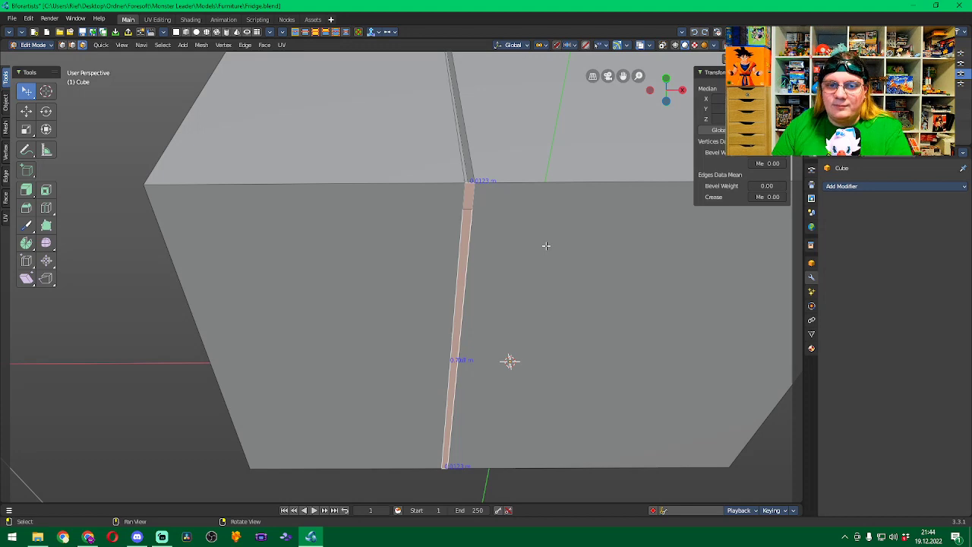
key("ctrl+z")
middle_click_drag(544, 245, 527, 313)
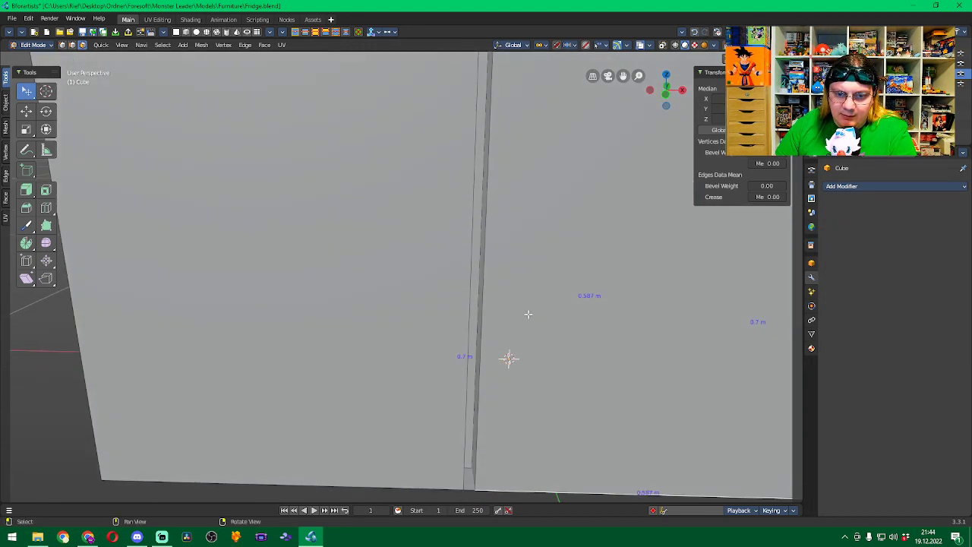
left_click(470, 480)
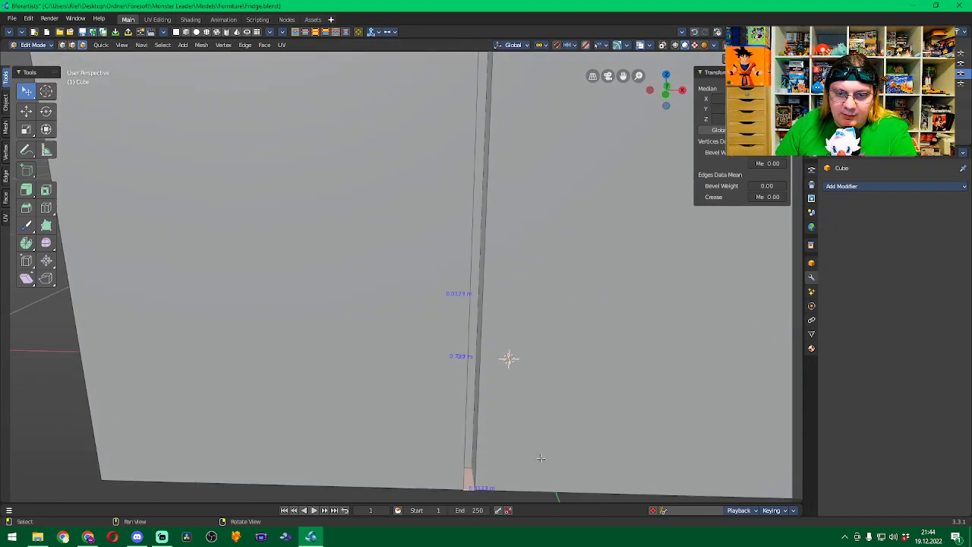
key("ctrl+z")
scroll(540, 458, "down", 4)
middle_click_drag(557, 356, 542, 357)
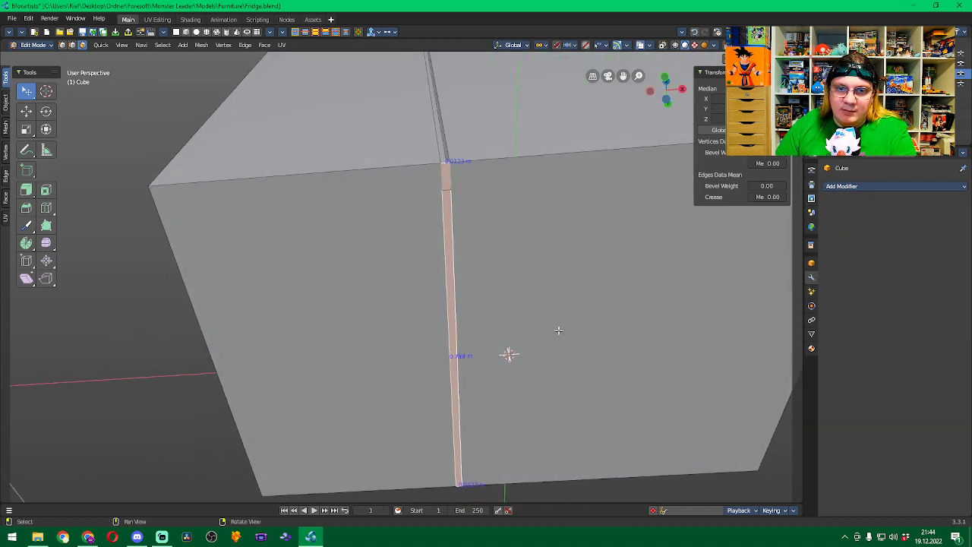
middle_click_drag(552, 219, 468, 240)
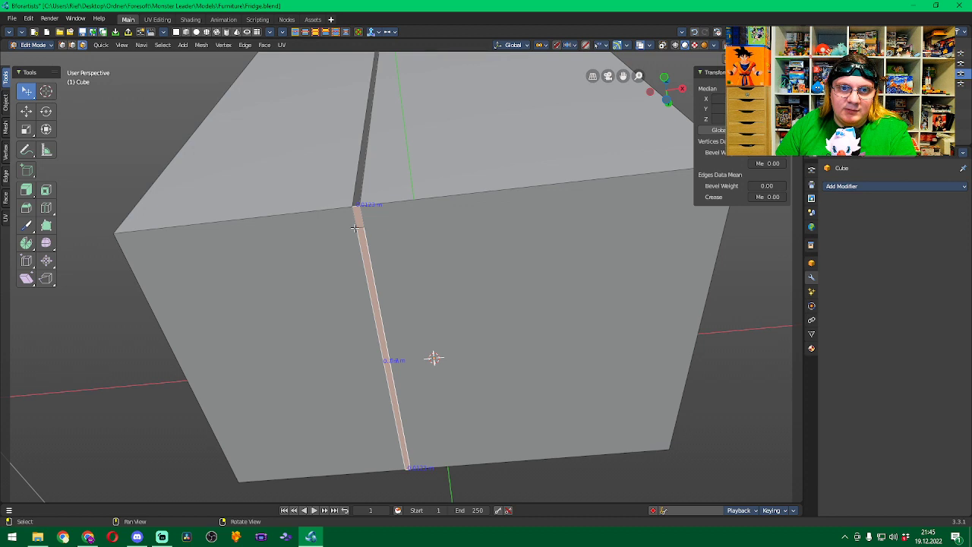
middle_click_drag(456, 235, 440, 235)
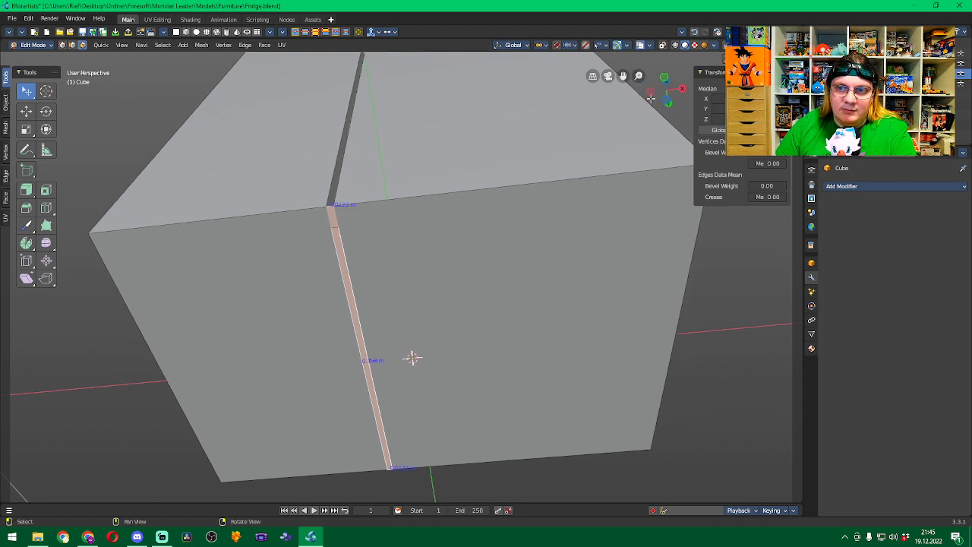
Collapse the sidebar Transform panel and leave the groove with nothing selected.
left_click(703, 73)
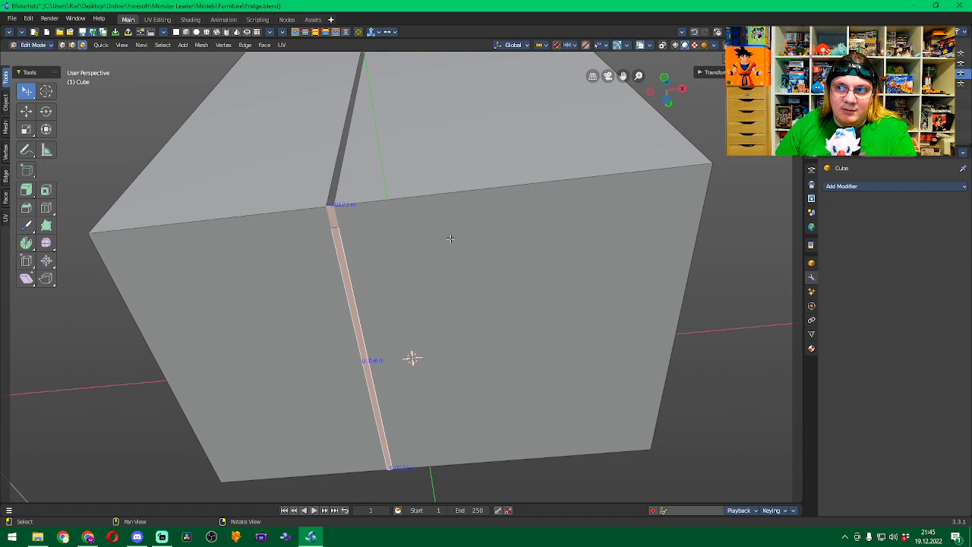
middle_click_drag(450, 238, 432, 223)
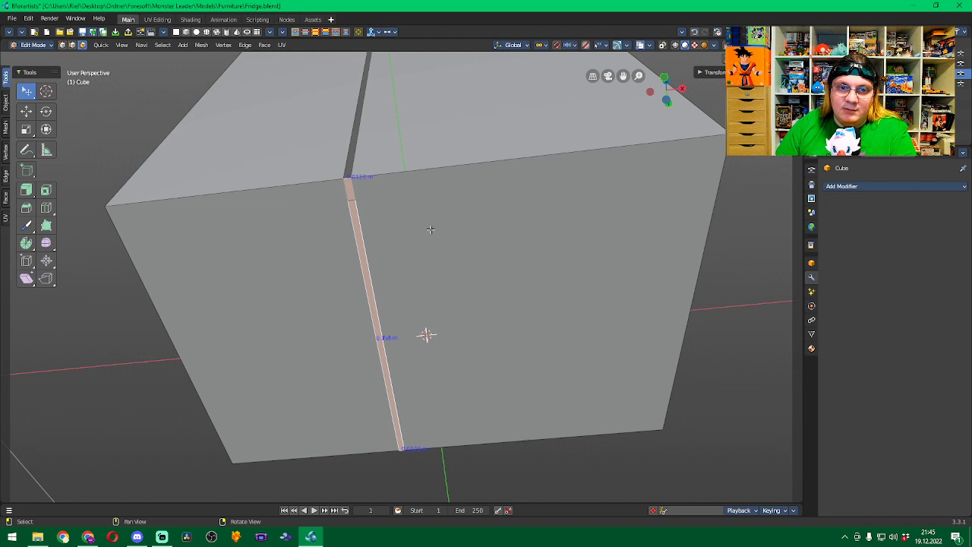
left_click(753, 297)
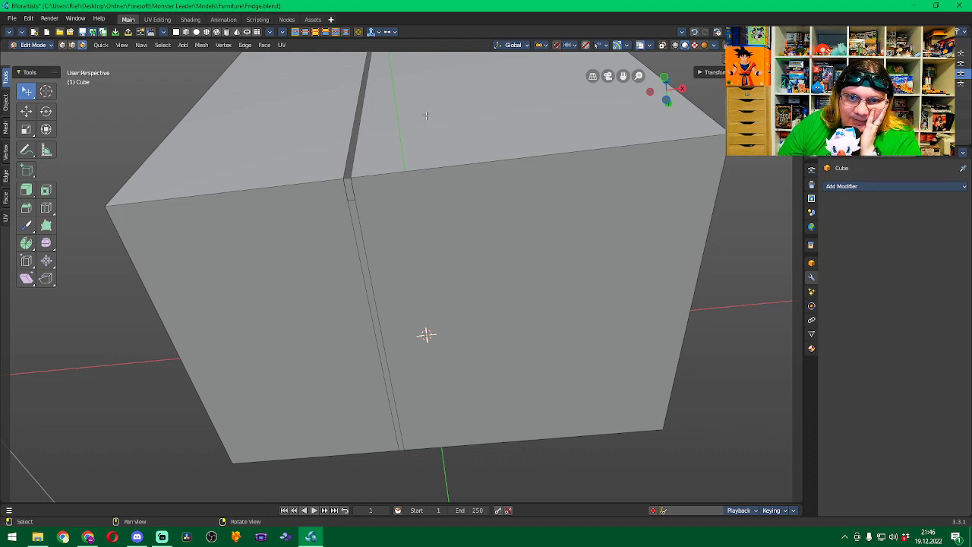
Hide the first thin groove face strip on the top of the box.
middle_click_drag(418, 103, 471, 179)
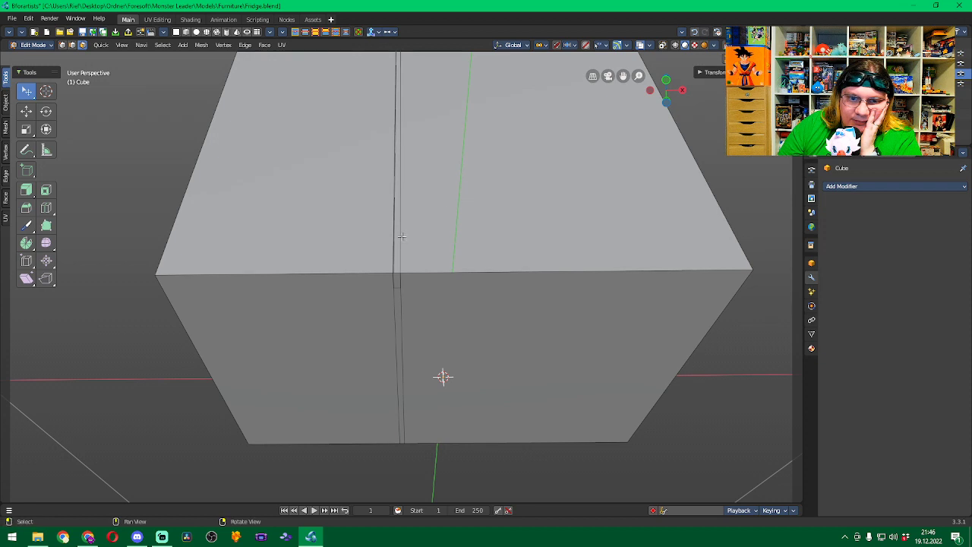
left_click(396, 244)
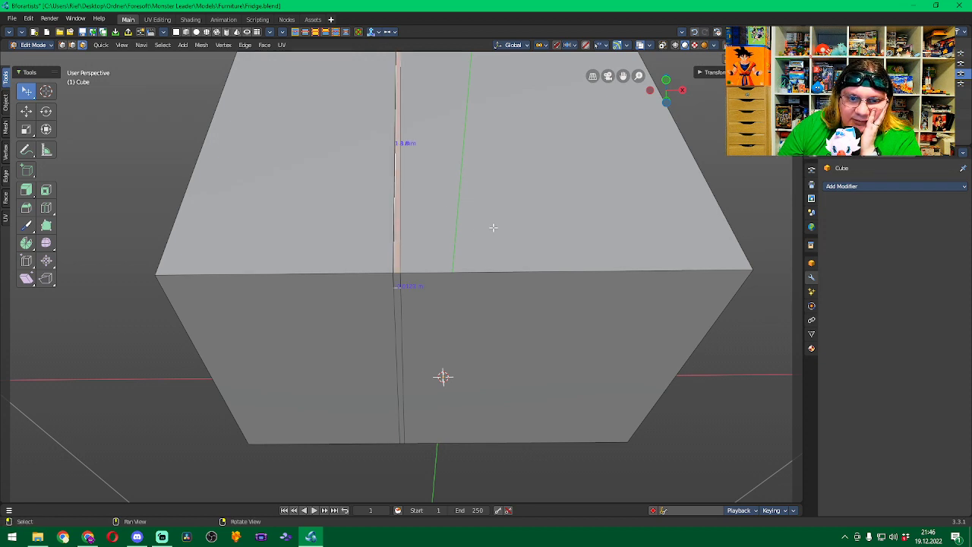
key("alt+a")
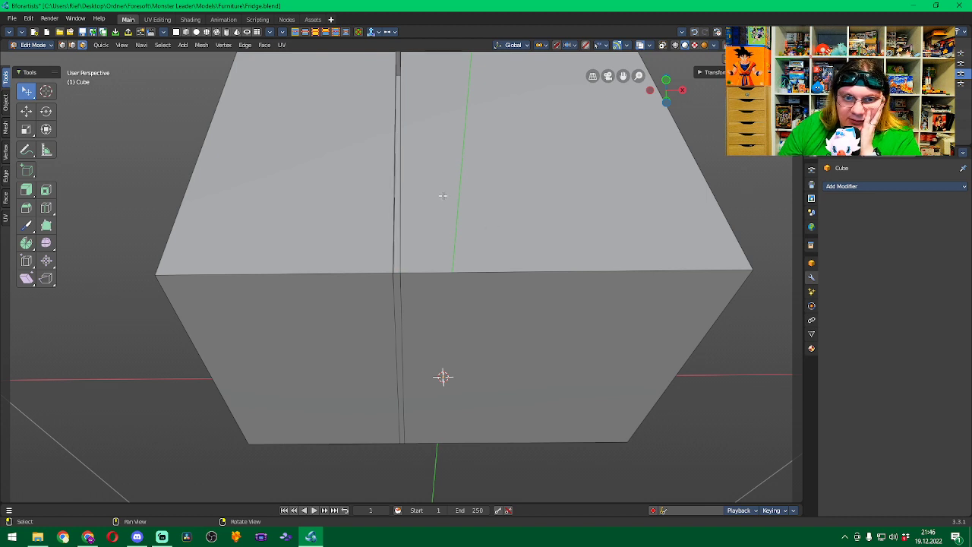
middle_click_drag(446, 259, 393, 236)
left_click(393, 238)
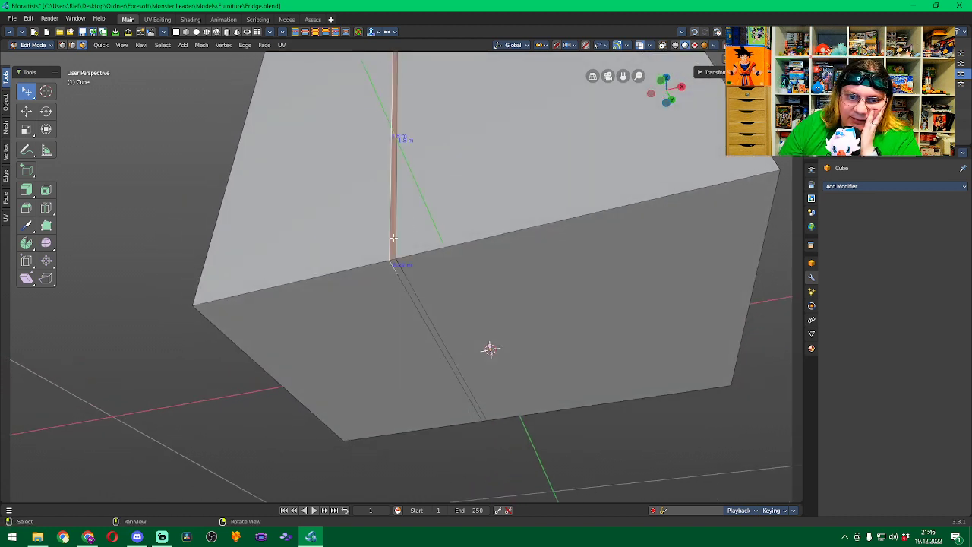
key("h")
Hide the next top groove strip and check that the slit now shows open.
middle_click_drag(403, 236, 421, 227)
left_click(393, 228)
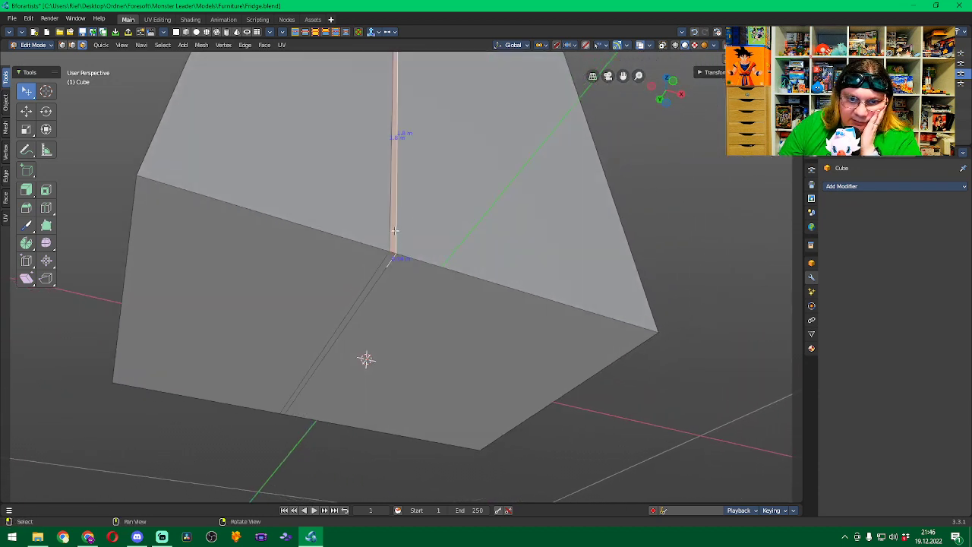
key("h")
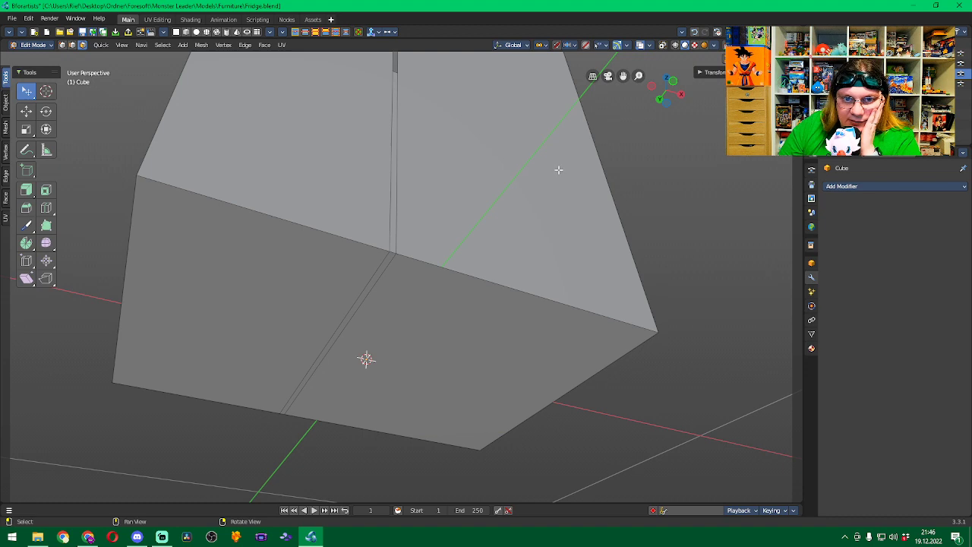
middle_click_drag(558, 169, 421, 167)
scroll(423, 256, "up", 5)
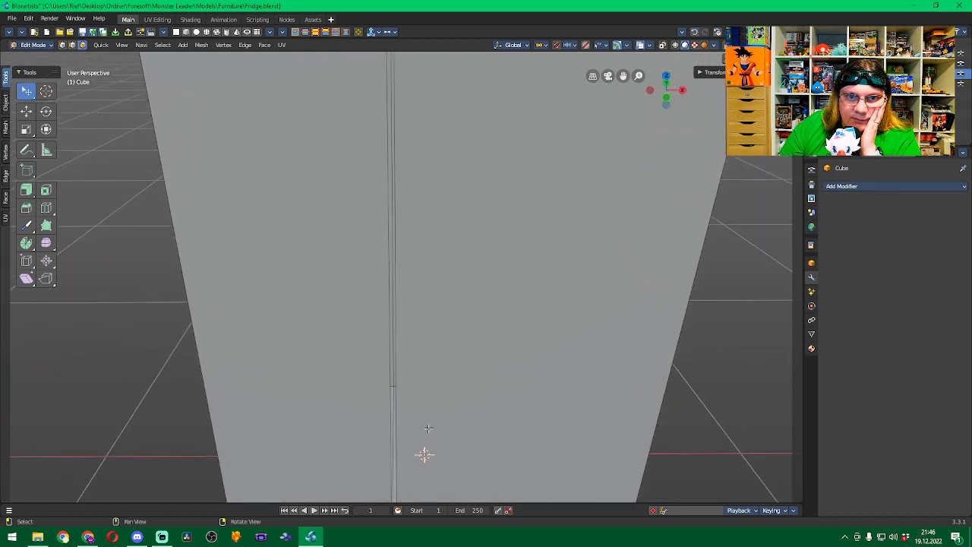
scroll(416, 273, "up", 4)
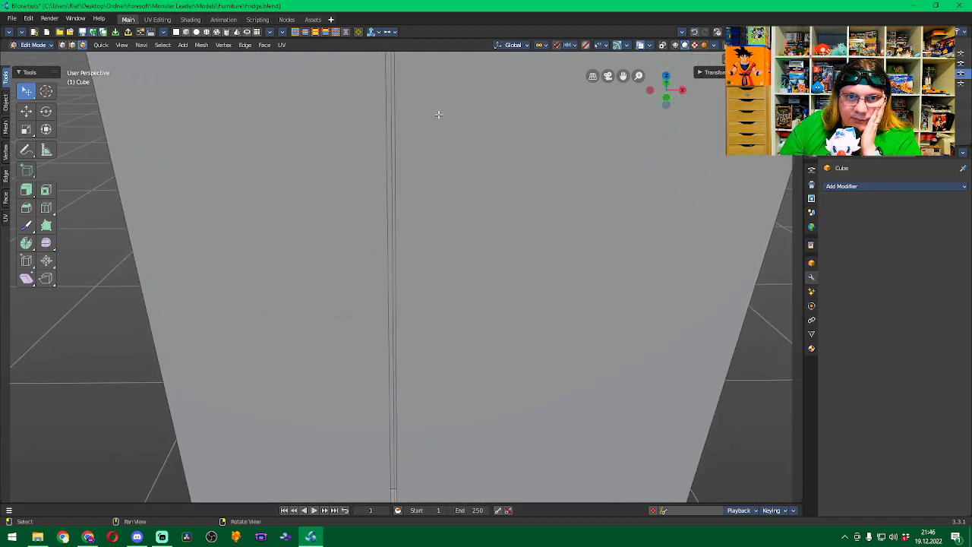
scroll(432, 324, "down", 8)
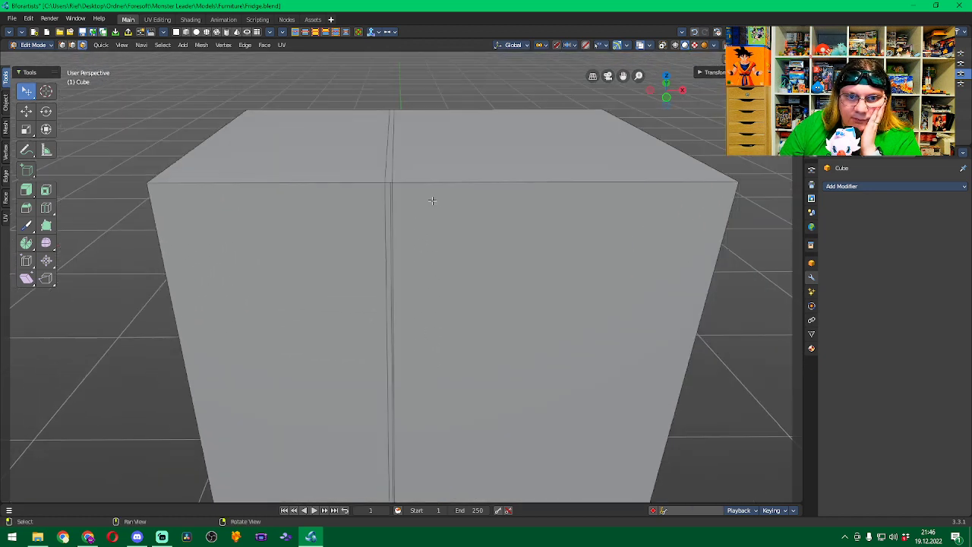
middle_click_drag(427, 202, 395, 194)
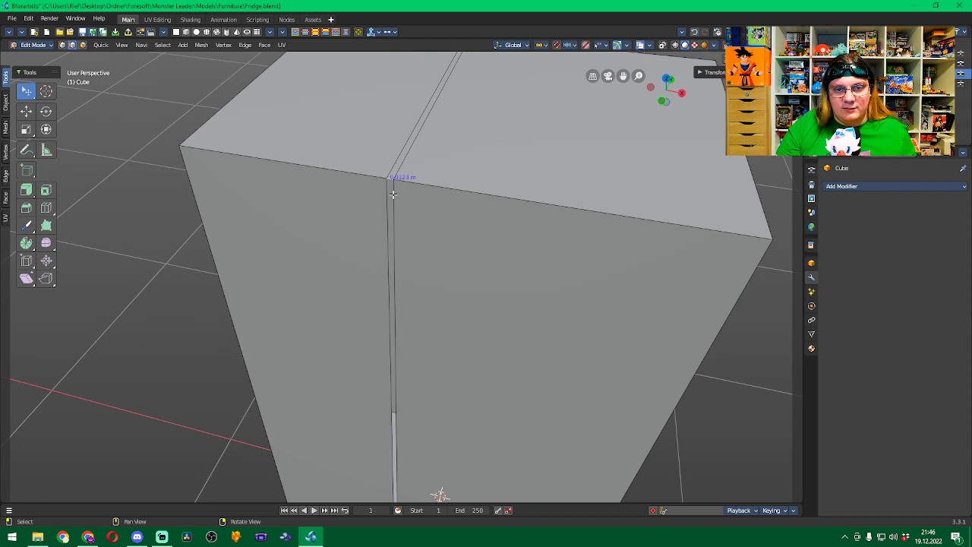
Select the two long groove edges plus the short bottom edge of the door-gap strip.
left_click(393, 194, "shift")
left_click(391, 190, "shift")
middle_click_drag(407, 223, 461, 467)
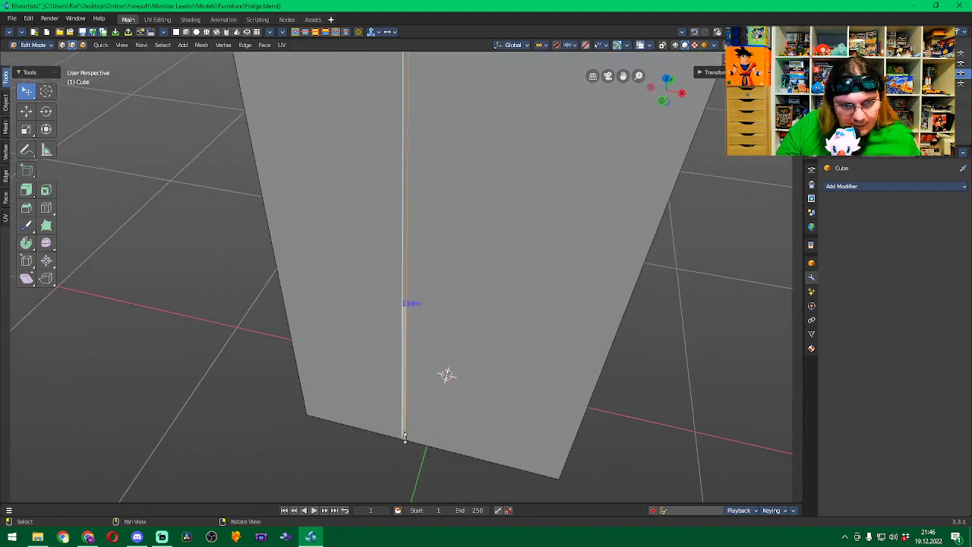
scroll(405, 440, "up", 5)
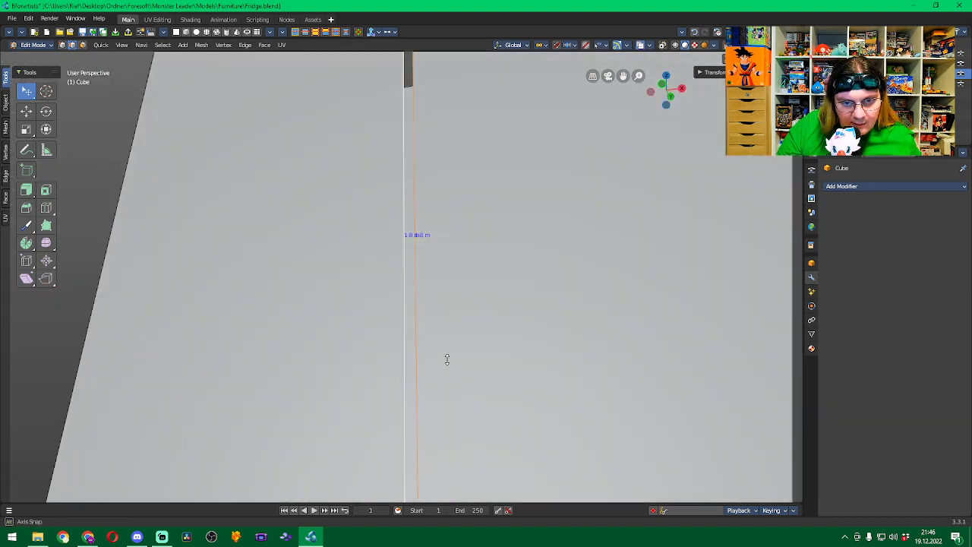
middle_click_drag(447, 357, 574, 350)
scroll(574, 350, "down", 3, "shift")
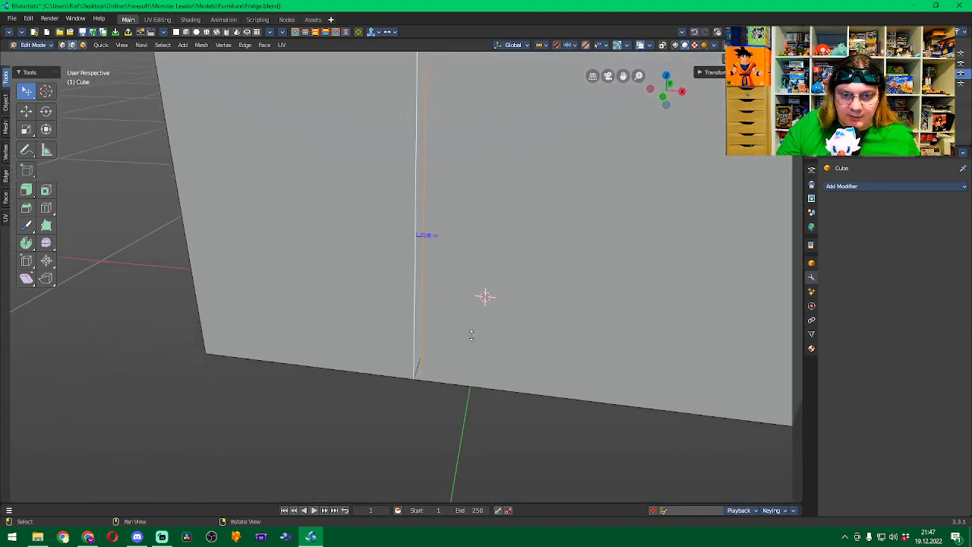
left_click(417, 378, "shift")
Fill the selected groove edges with a new face using Face > Fill, then deselect.
scroll(547, 293, "down", 3)
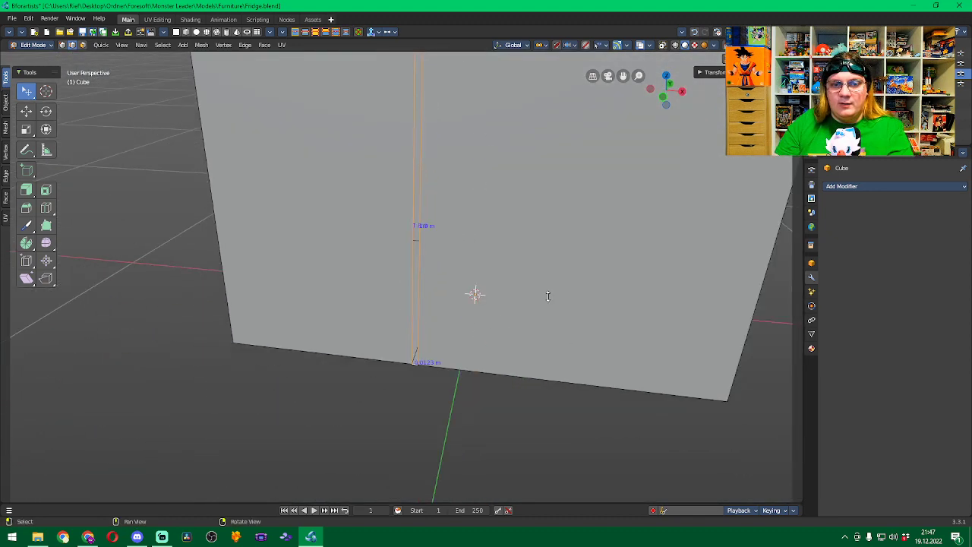
middle_click_drag(742, 288, 702, 312)
scroll(694, 269, "down", 2)
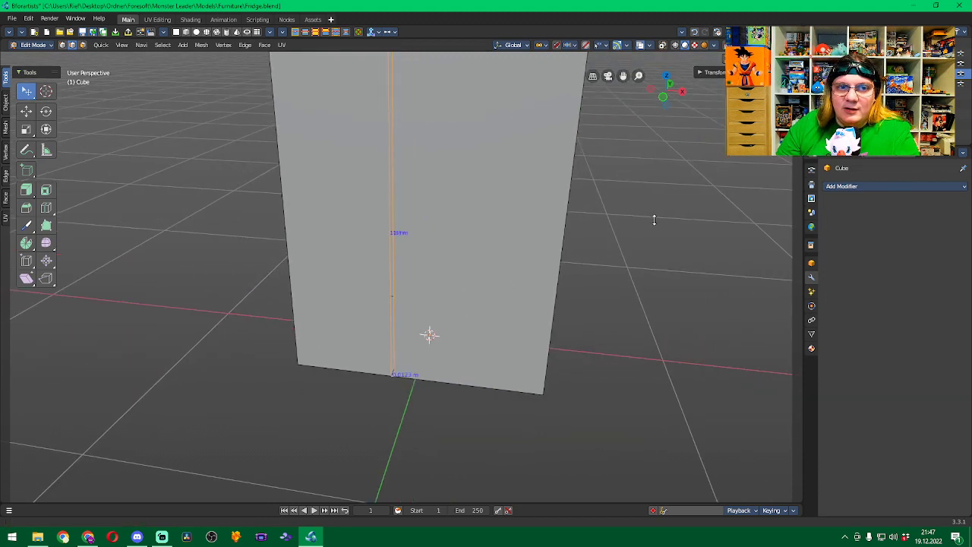
middle_click_drag(653, 217, 653, 329)
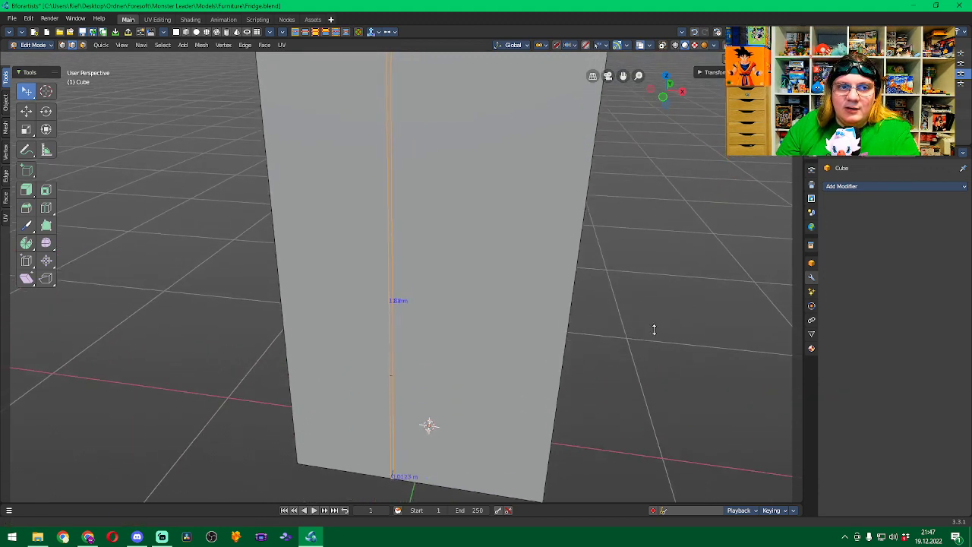
left_click(263, 45)
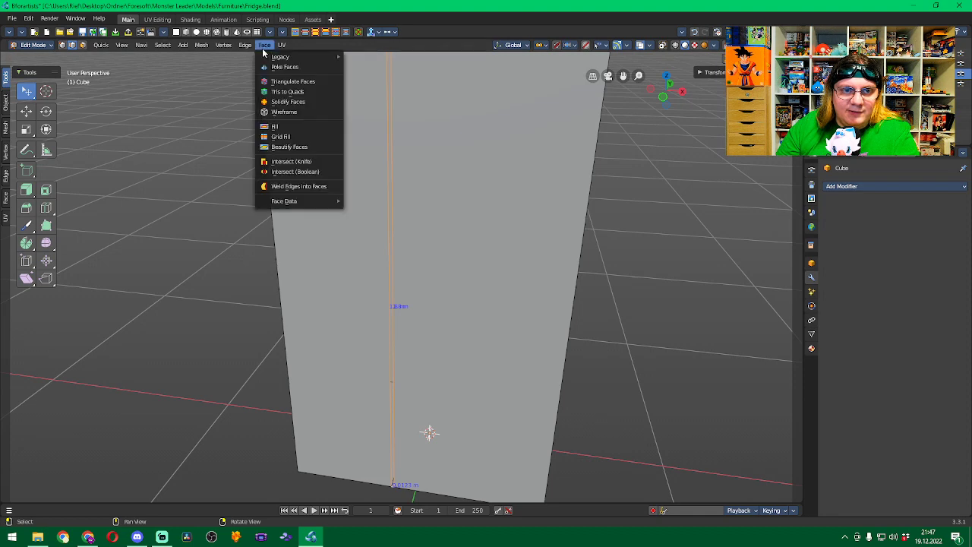
left_click(292, 127)
left_click(699, 267)
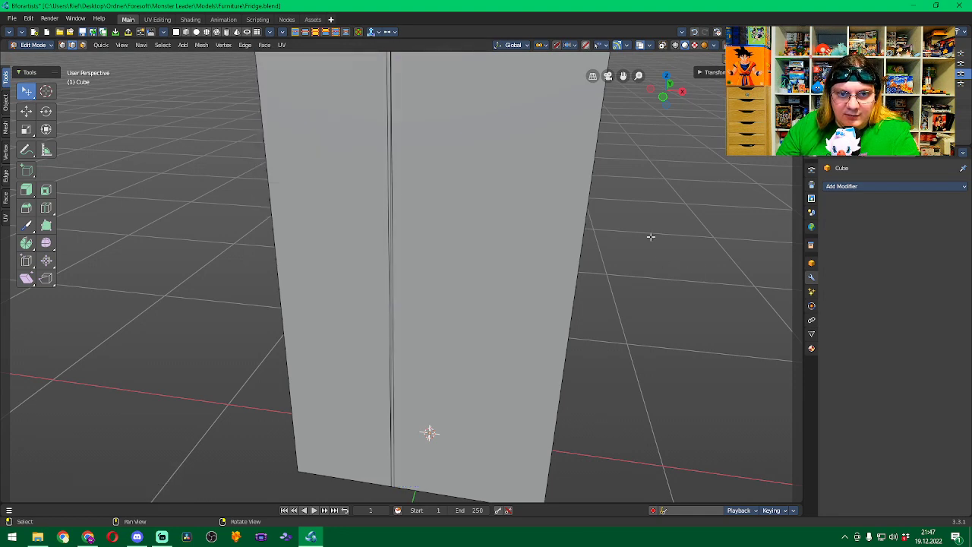
middle_click_drag(650, 236, 666, 211)
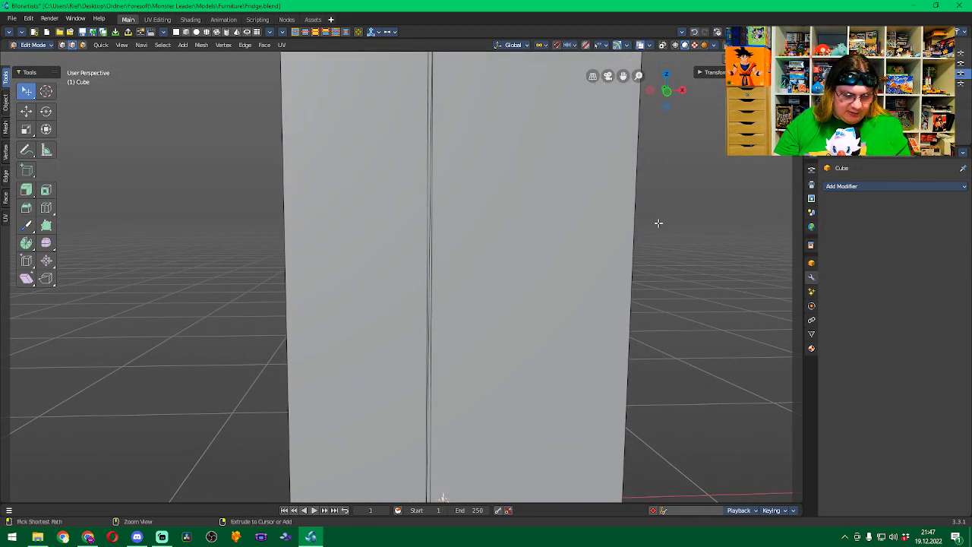
Change to vertex select mode and orbit over the fridge's top face.
middle_click_drag(472, 241, 481, 288)
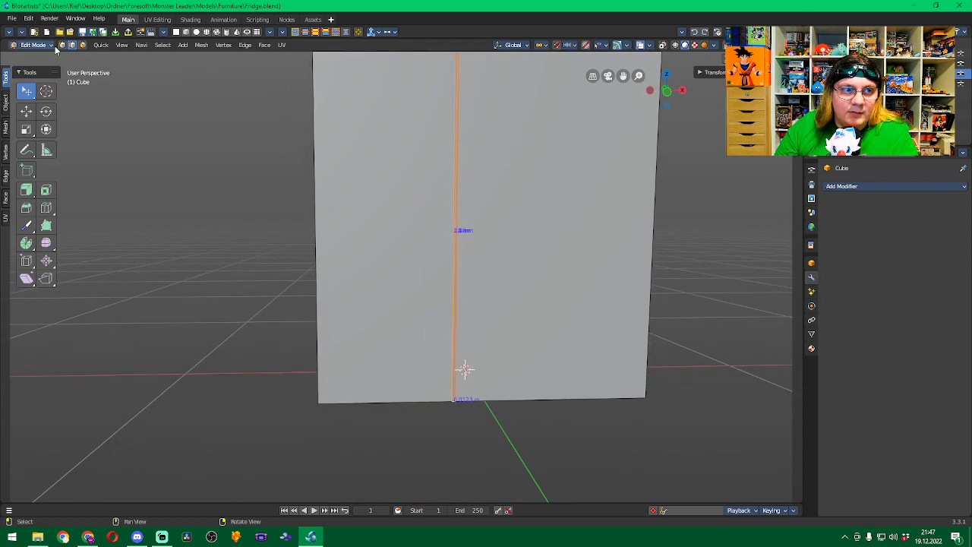
key("1")
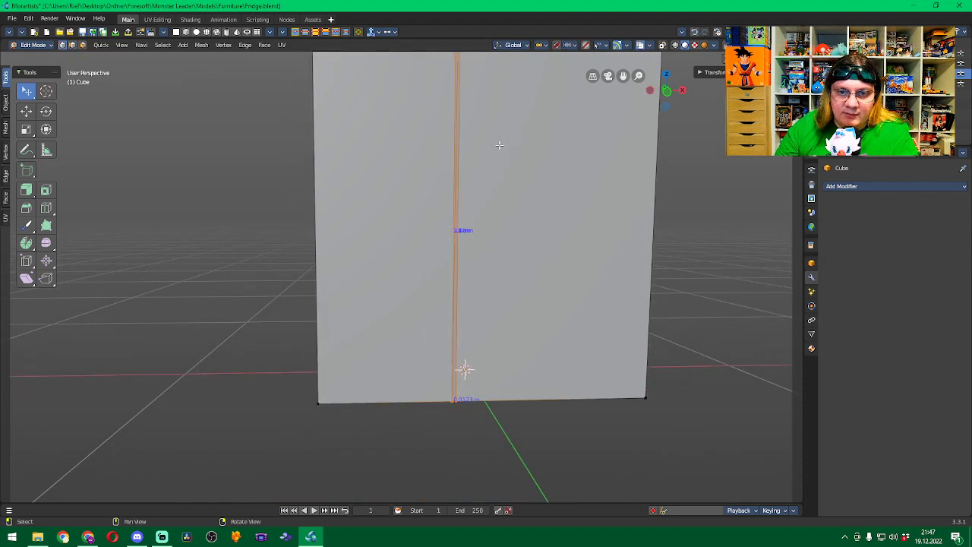
middle_click_drag(501, 185, 508, 213)
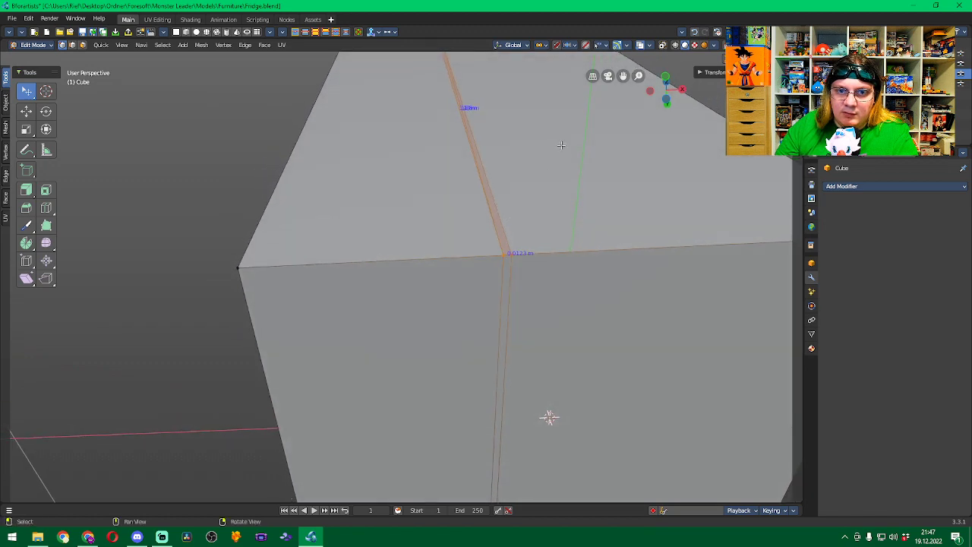
middle_click_drag(560, 144, 531, 233)
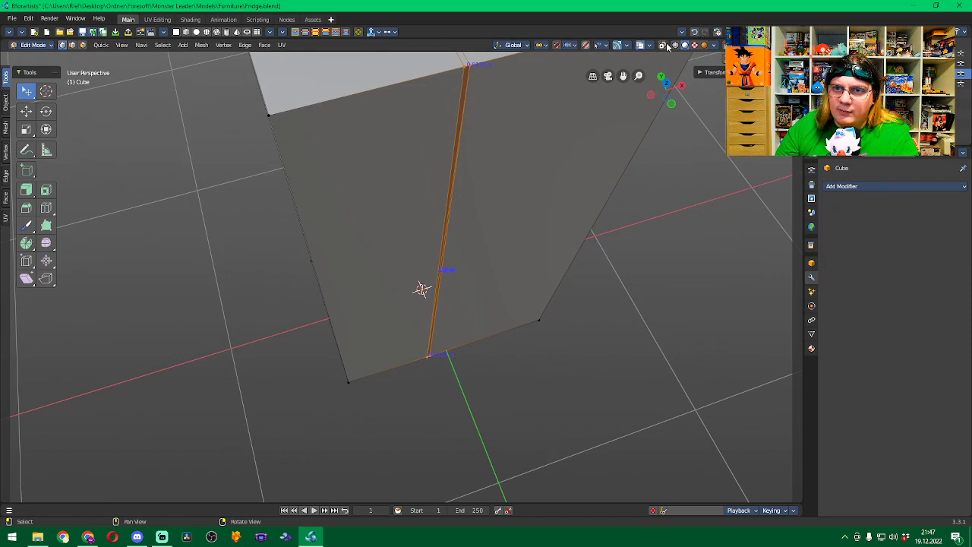
Turn on X-ray and orbit to a low side view to see hidden groove edges.
left_click(644, 46)
mouse_move(514, 139)
middle_mouse_down()
mouse_move(605, 136)
mouse_move(686, 106)
mouse_move(664, 98)
mouse_move(490, 104)
mouse_move(486, 69)
mouse_move(488, 130)
mouse_move(517, 152)
middle_mouse_up()
left_click(661, 264)
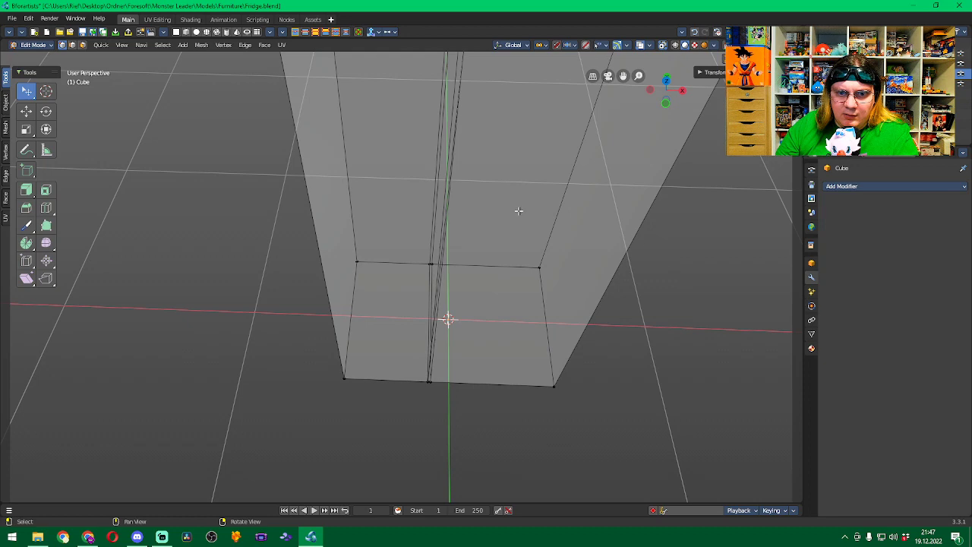
middle_click_drag(518, 210, 542, 195)
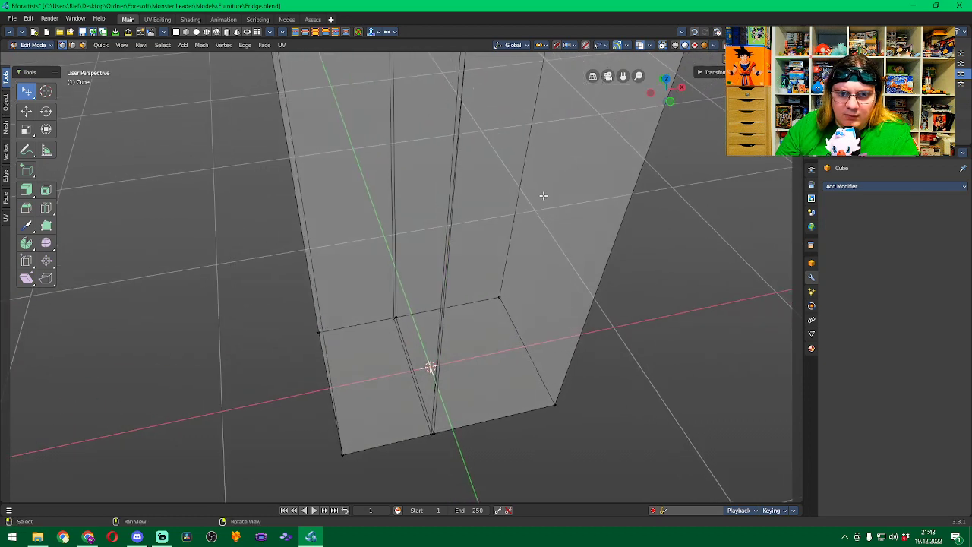
scroll(508, 246, "up", 1)
middle_click_drag(510, 338, 516, 251)
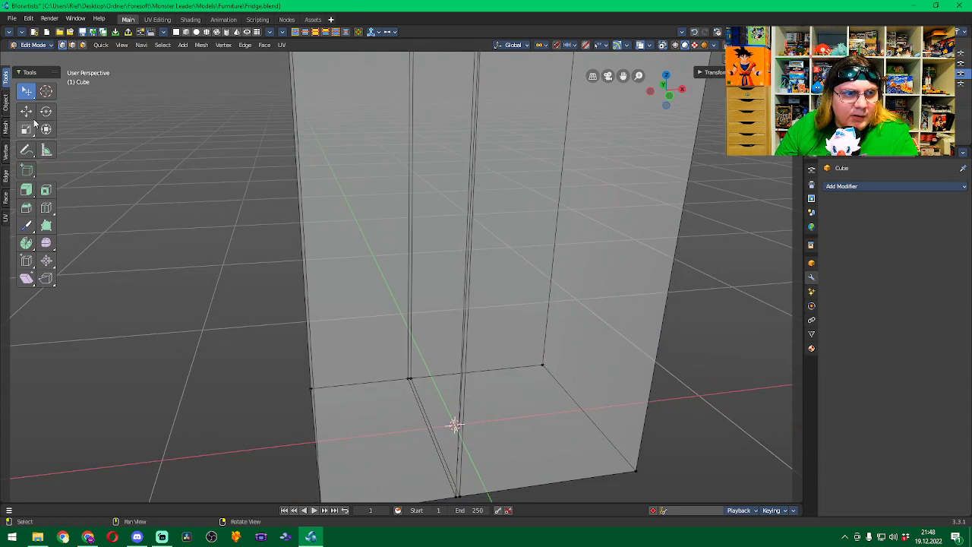
In edge mode, bevel the vertical groove edge on the front, then turn X-ray off.
left_click(72, 45)
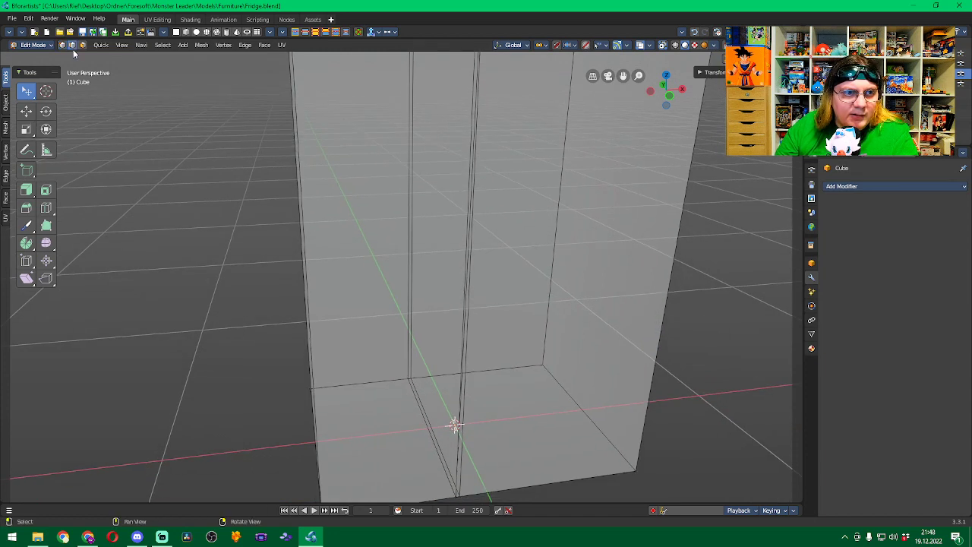
left_click(466, 292)
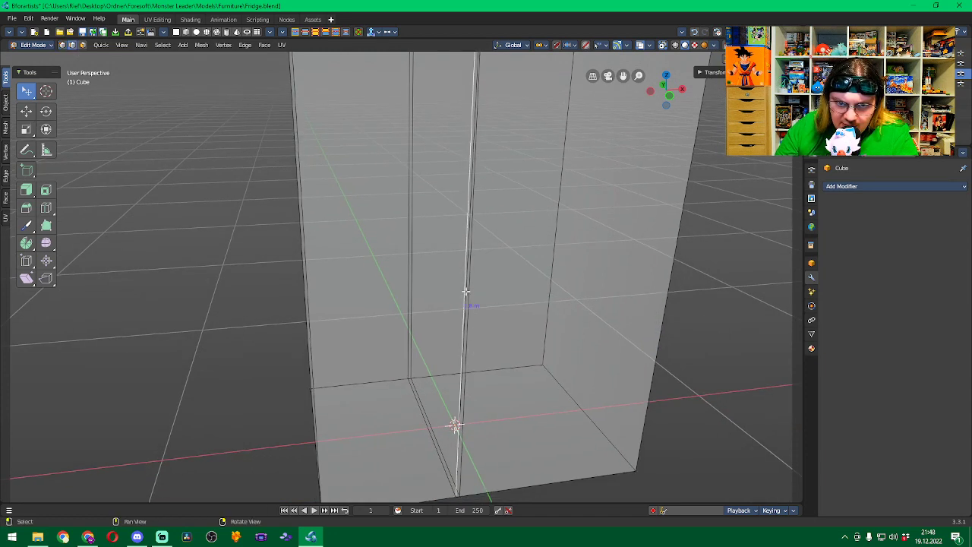
key("ctrl+b")
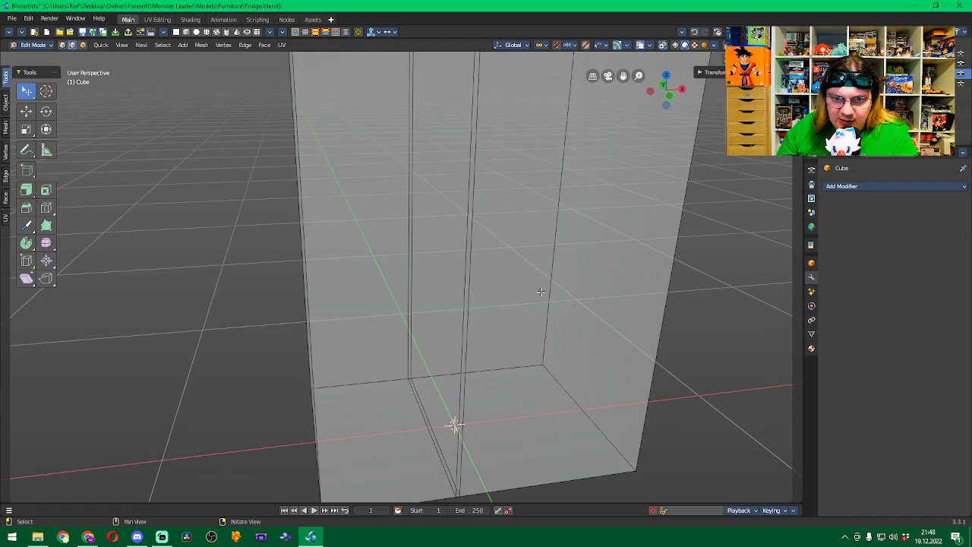
left_click(540, 292)
middle_click_drag(548, 282, 479, 251)
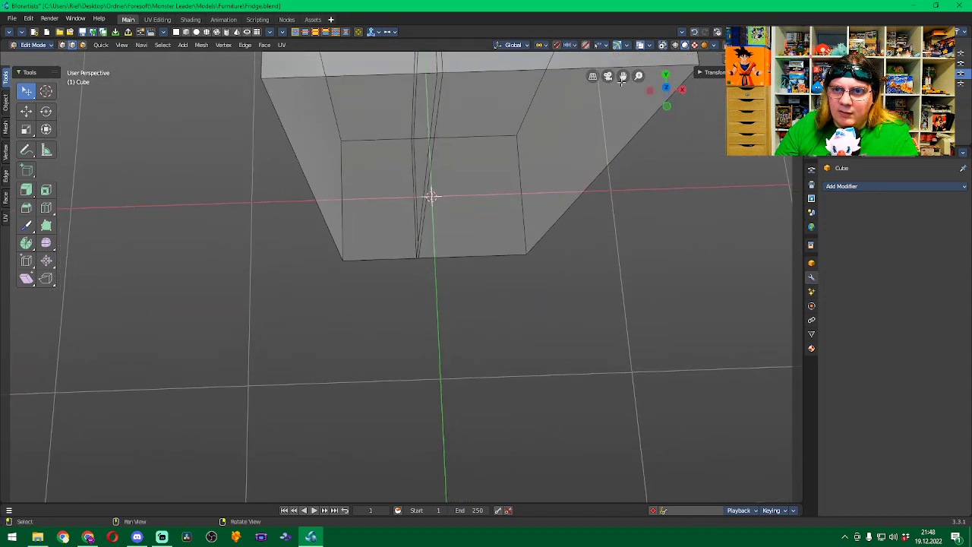
left_click(662, 46)
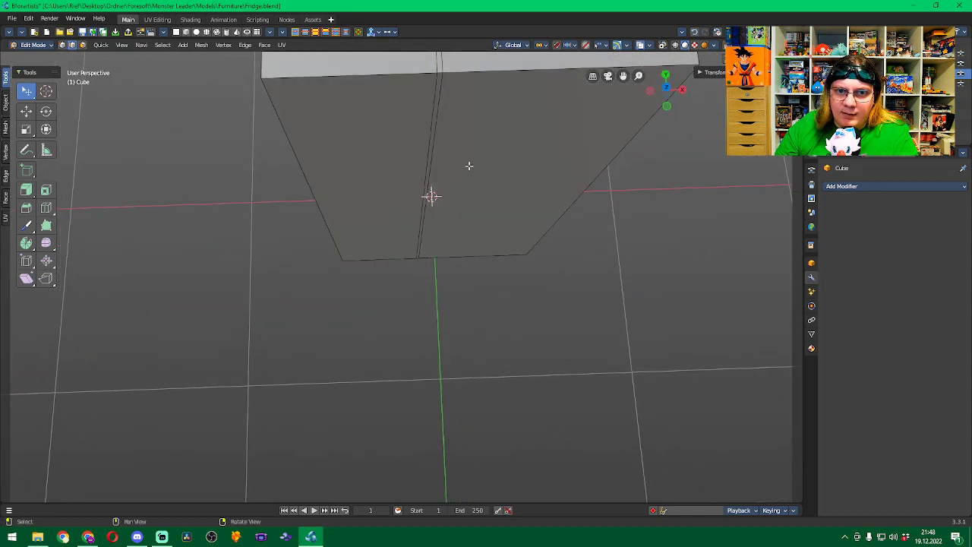
Check the front groove edge from above, then return the fridge to Object Mode.
middle_click_drag(468, 165, 438, 129)
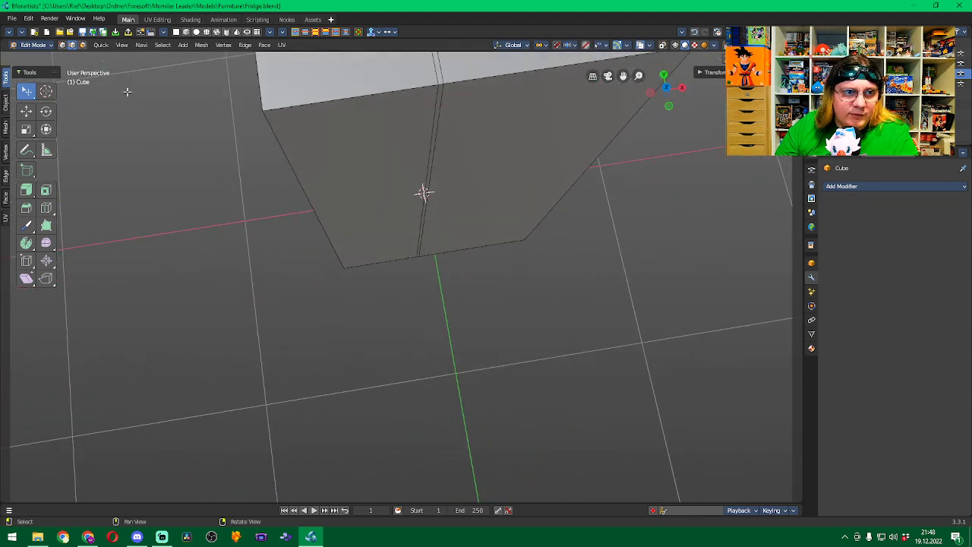
left_click(437, 129)
middle_click_drag(627, 256, 627, 199)
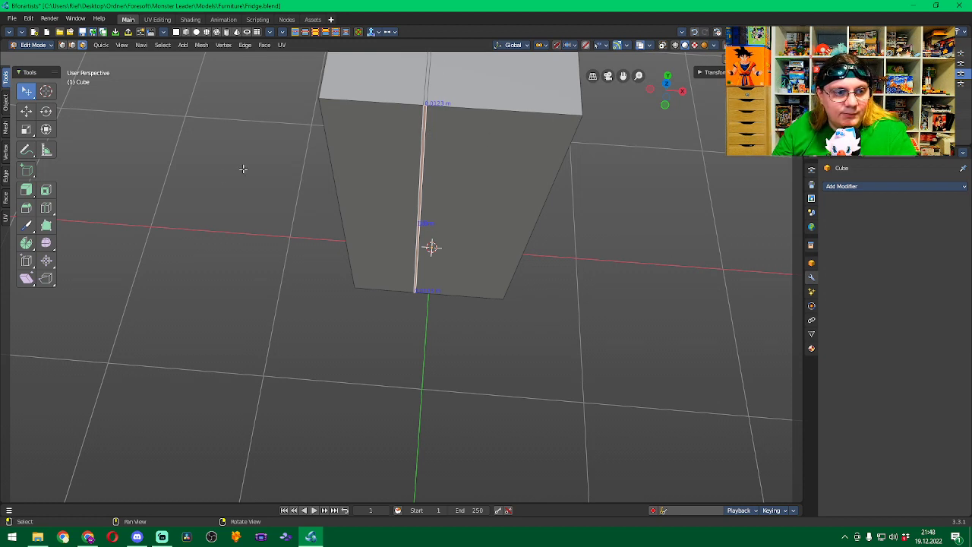
middle_click_drag(627, 147, 607, 224)
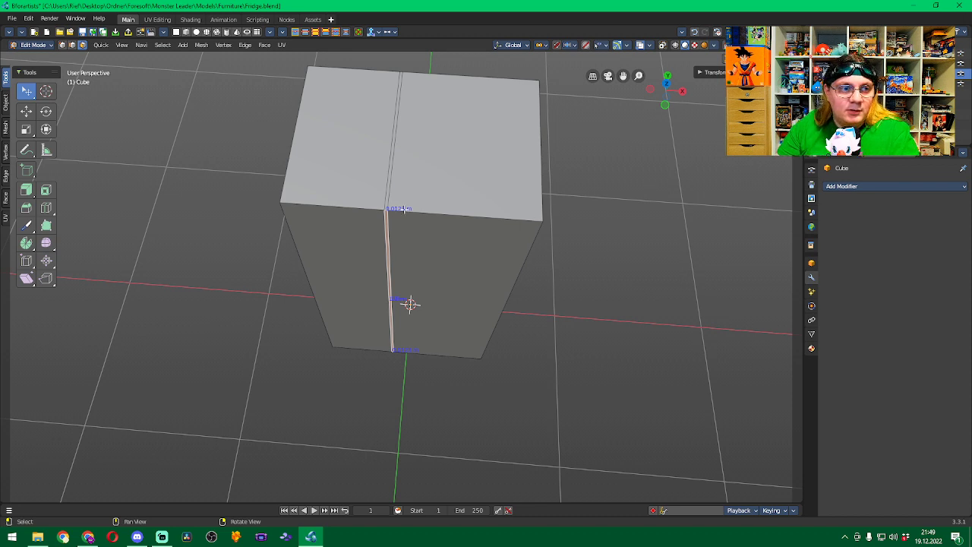
left_click(32, 44)
left_click(40, 57)
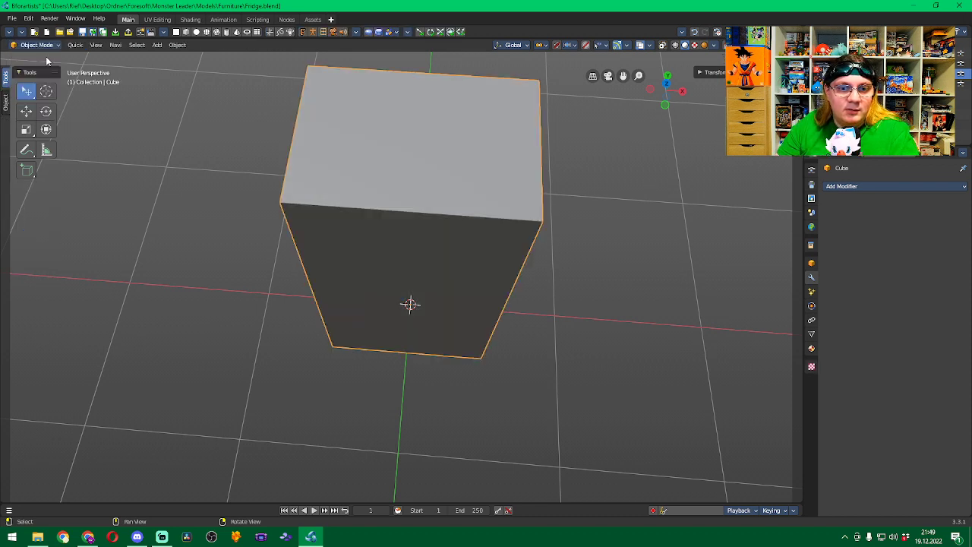
Show the Transform panel and centre the fridge in Front view.
left_click(709, 73)
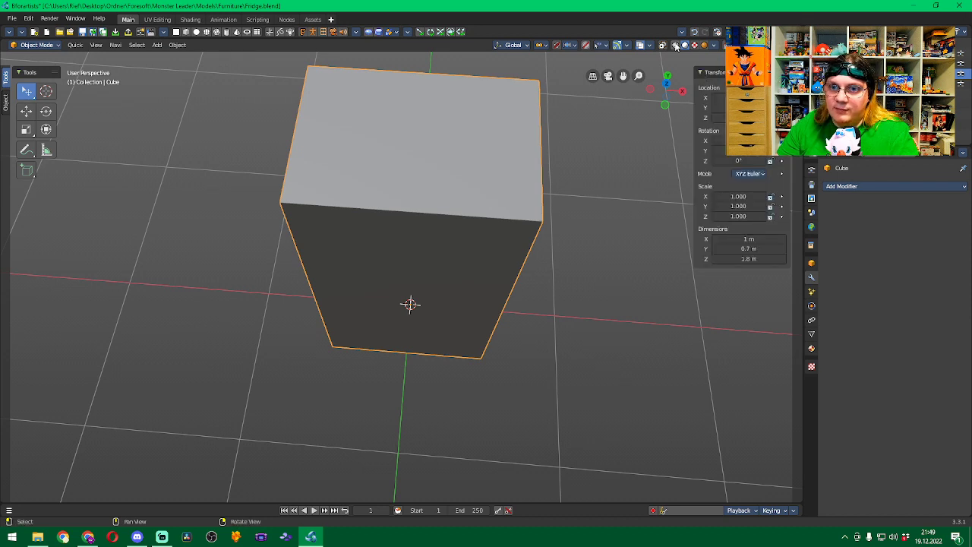
key("KP_1")
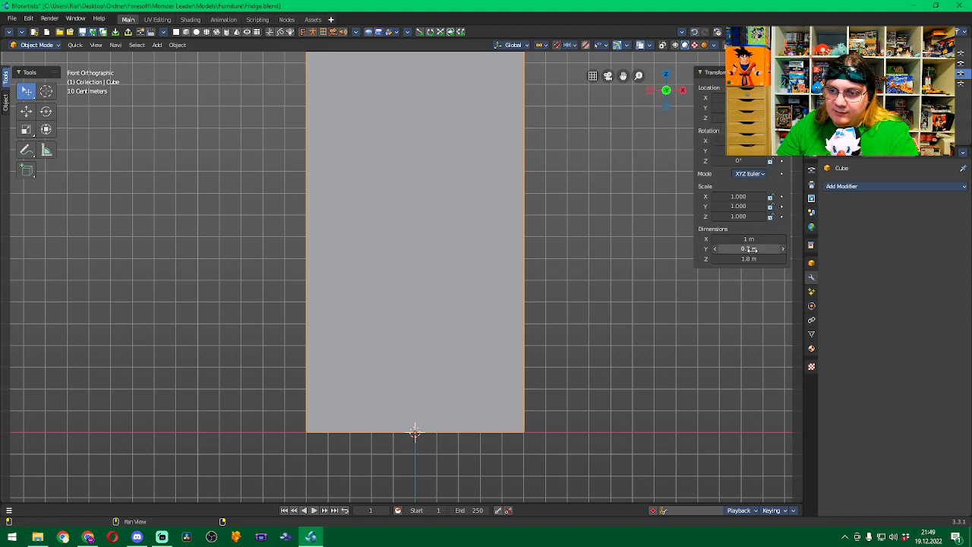
mouse_move(610, 208)
middle_mouse_down("shift")
mouse_move(601, 238)
mouse_move(606, 226)
middle_mouse_up("shift")
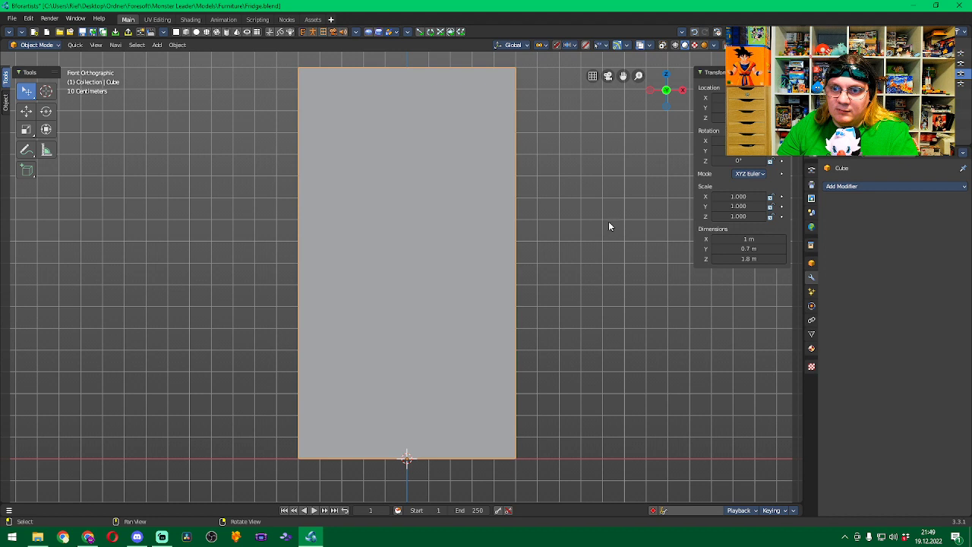
Return to Edit Mode, deselect all edges, and orbit into User Perspective.
left_click(49, 45)
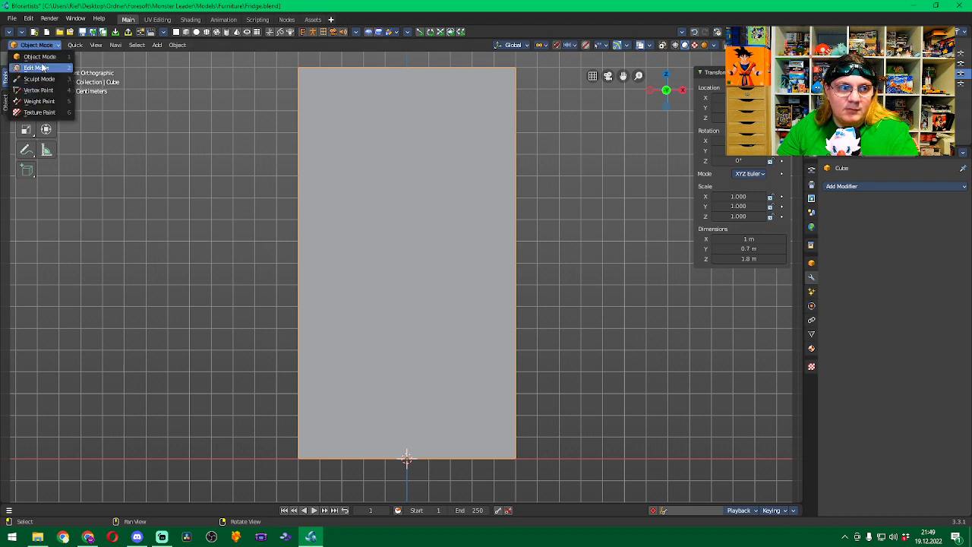
left_click(40, 68)
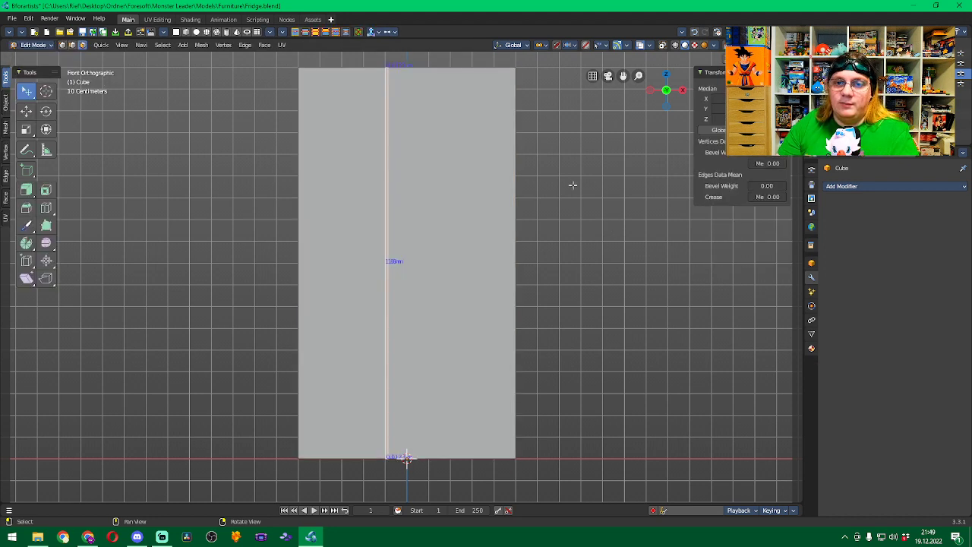
key("alt+a")
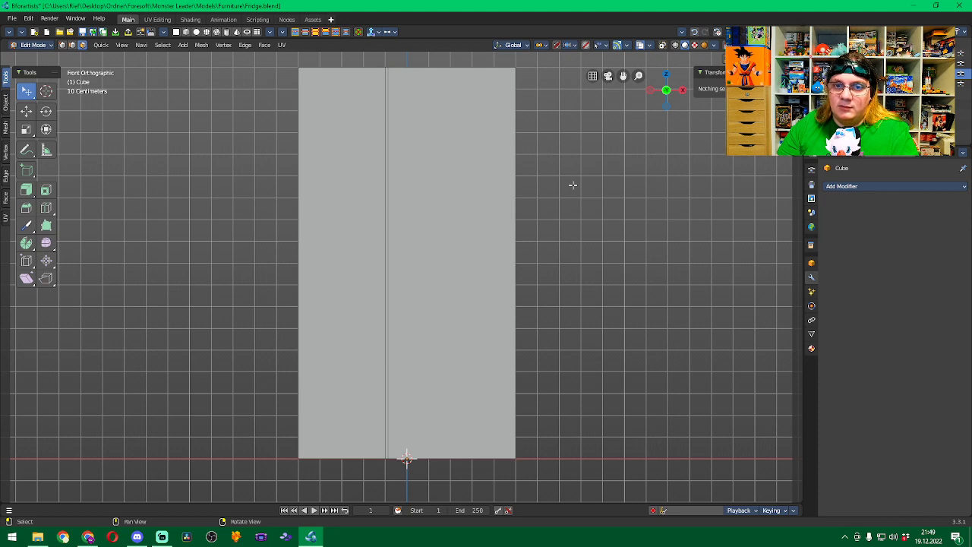
scroll(574, 183, "down", 1)
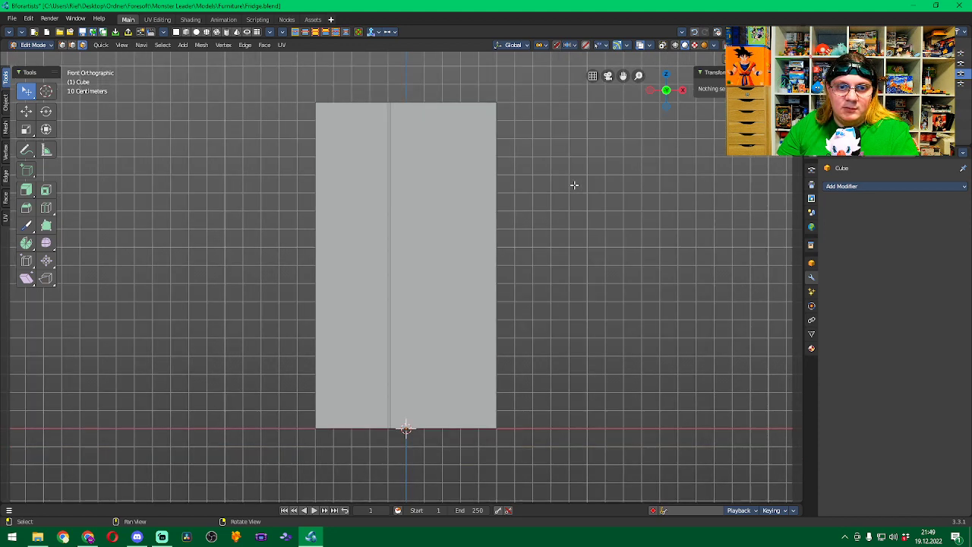
middle_click_drag(570, 188, 570, 233)
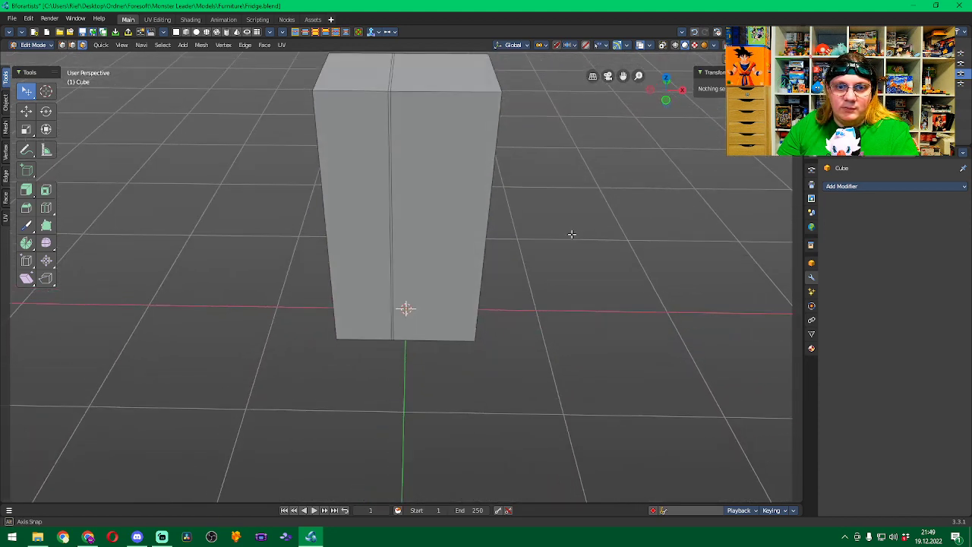
Move the left, right and gap front faces 0.04 m along Y, then deselect.
left_click(453, 194)
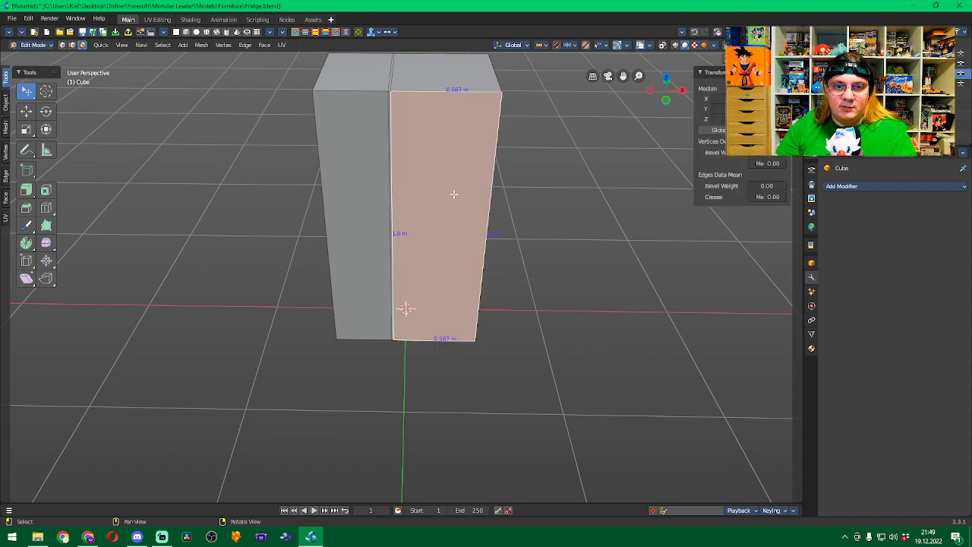
left_click(389, 186, "shift")
left_click(382, 186, "shift")
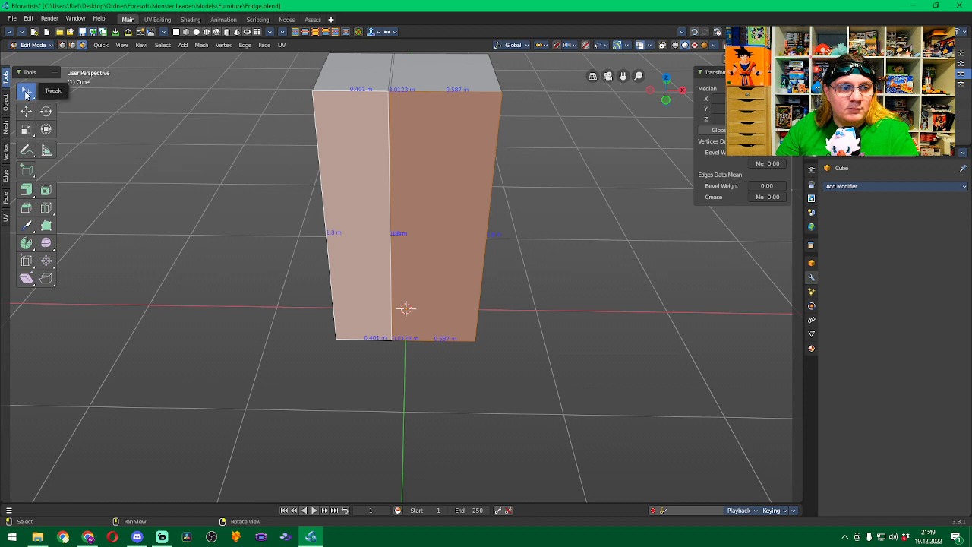
key("g")
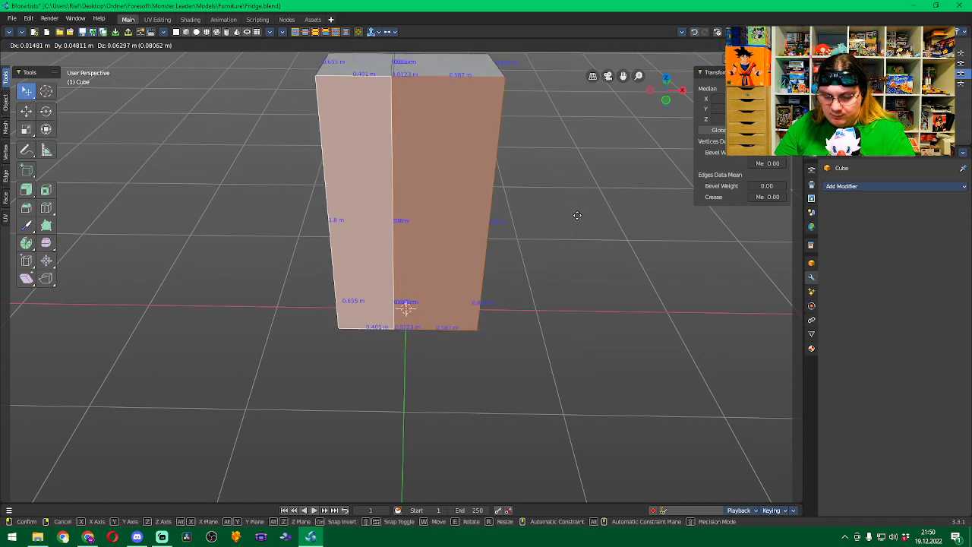
key("y")
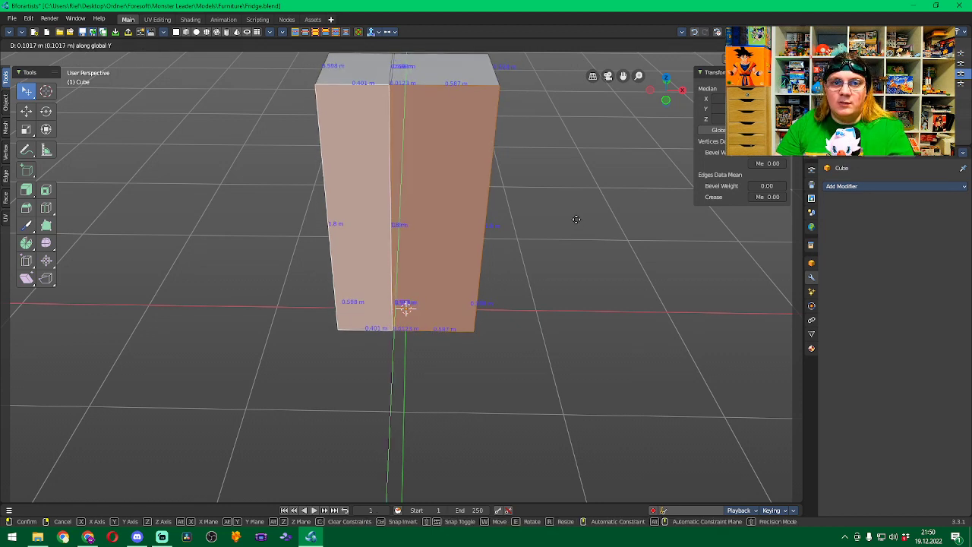
left_click(564, 229)
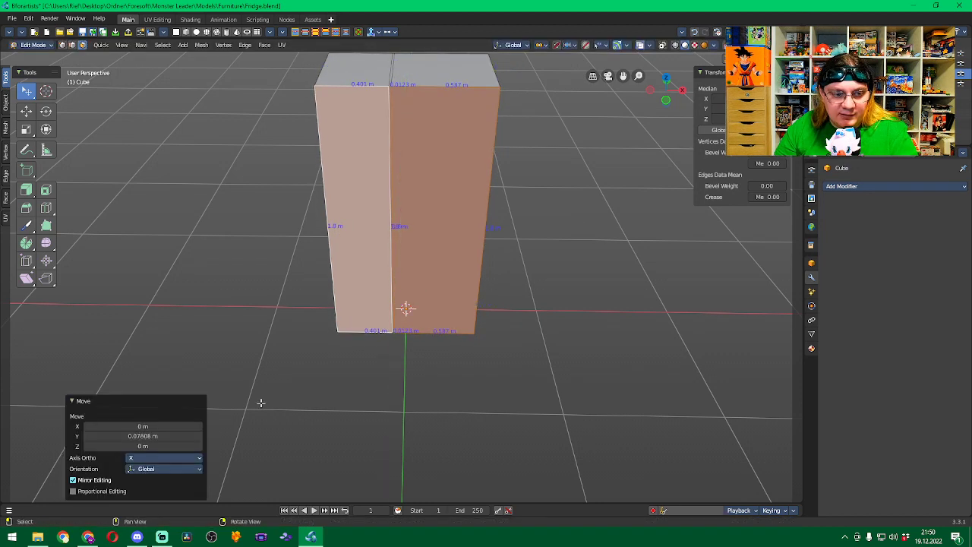
left_click(152, 436)
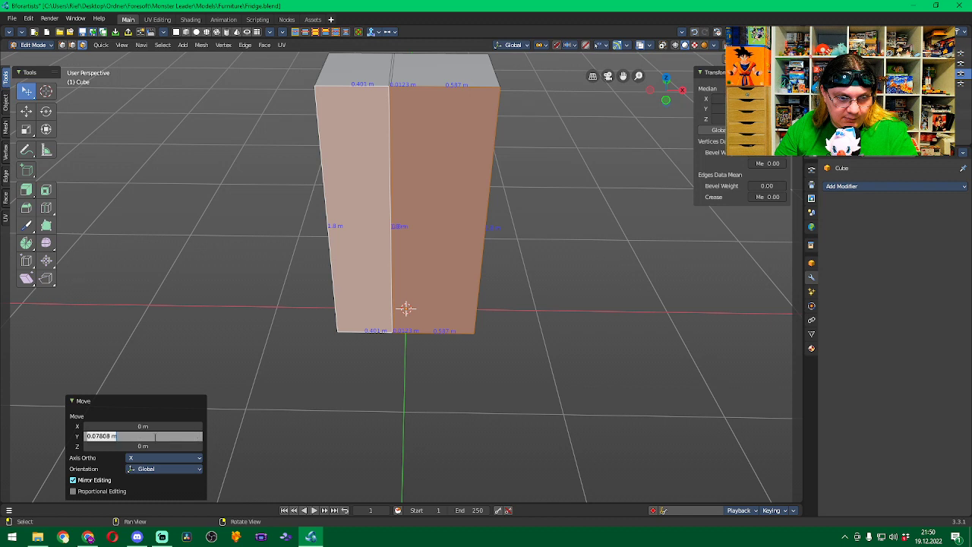
type("0.0")
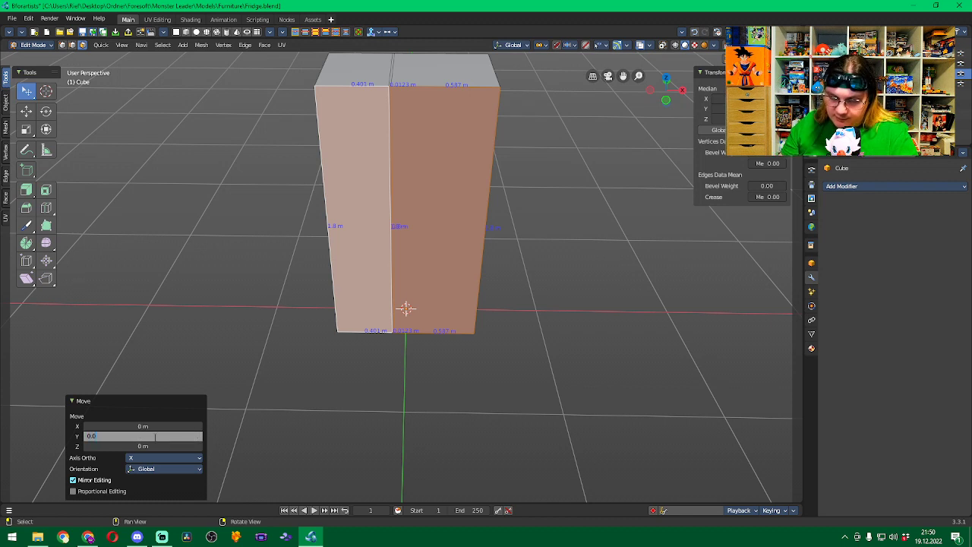
type("4")
key("Return")
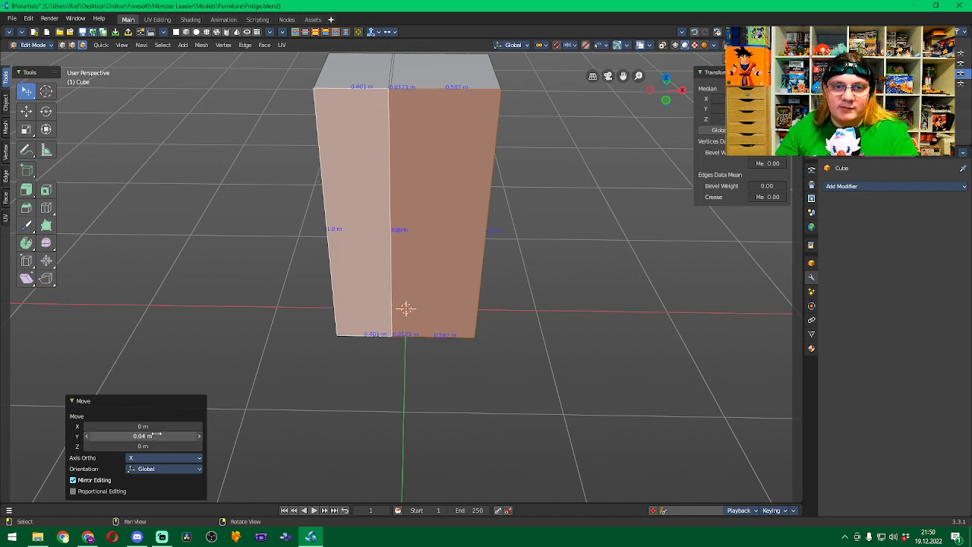
key("alt+a")
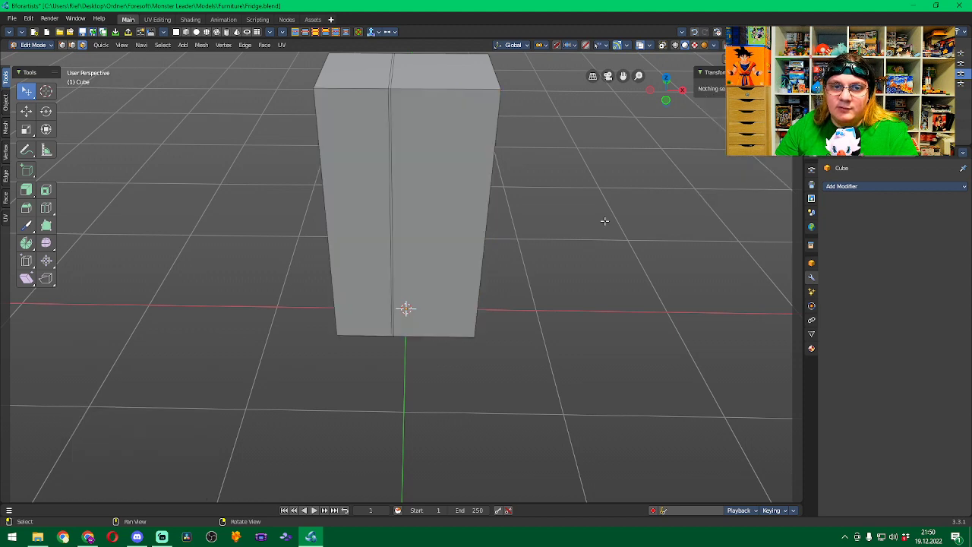
mouse_move(523, 235)
middle_mouse_down()
mouse_move(614, 225)
mouse_move(527, 231)
middle_mouse_up()
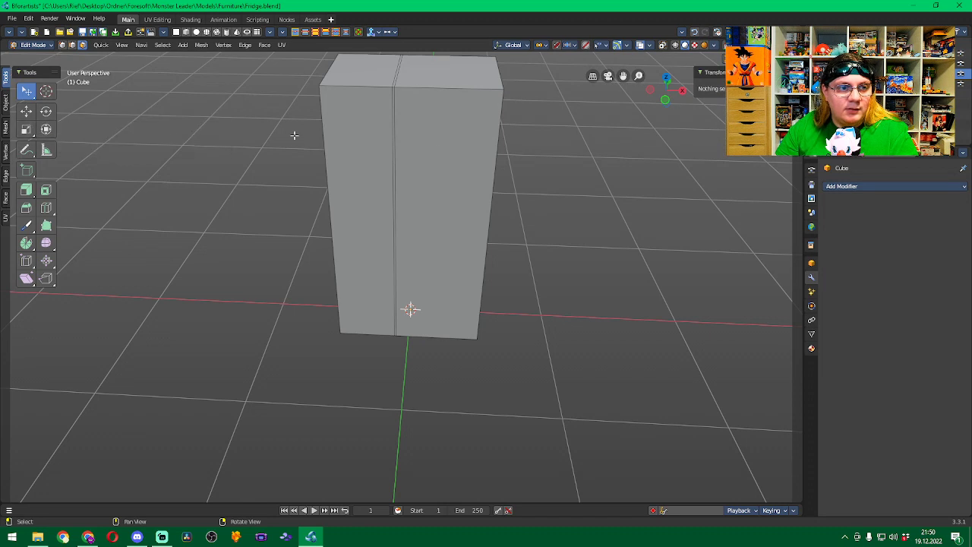
Select the left and right front door faces together.
left_click(440, 162)
left_click(361, 167, "shift")
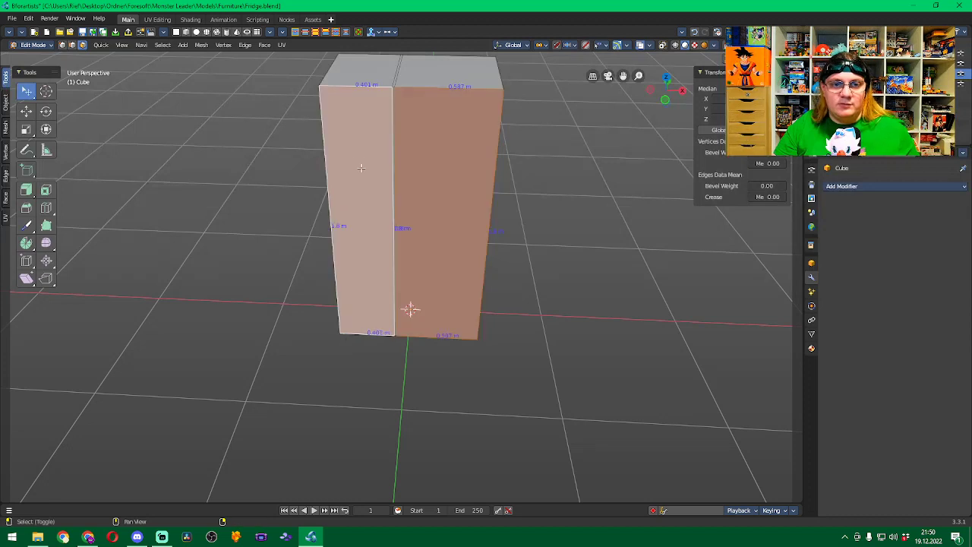
left_click(373, 179, "shift")
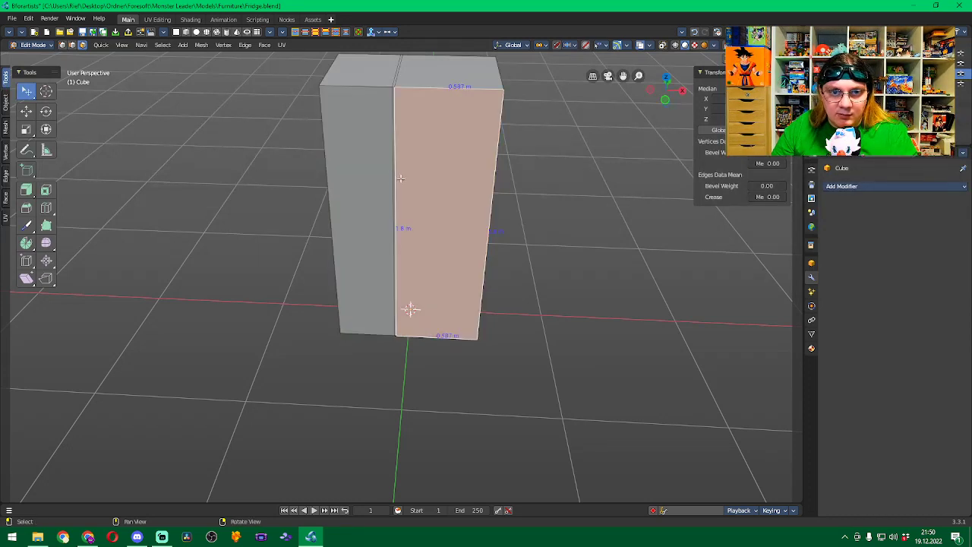
left_click(372, 180, "ctrl")
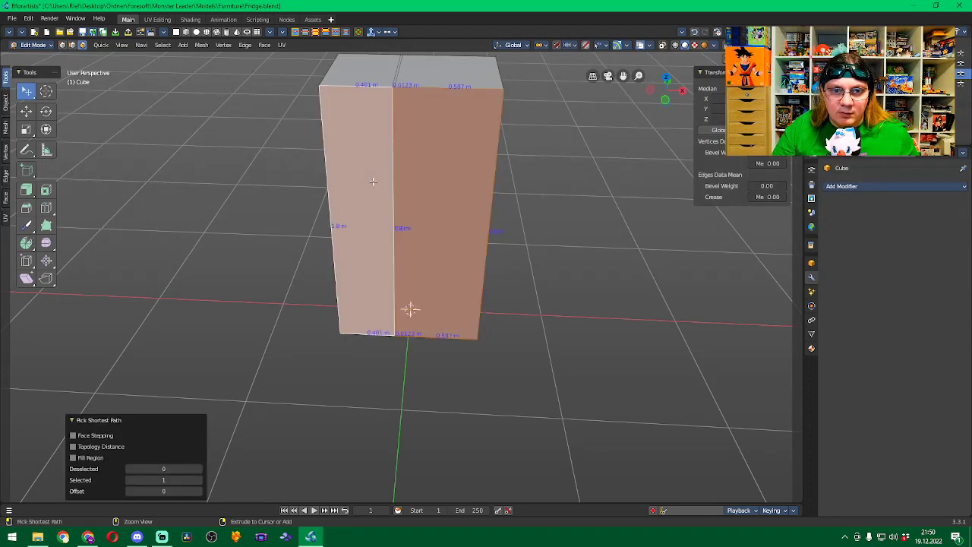
left_click(444, 181)
left_click(358, 180, "shift")
scroll(422, 185, "up", 2)
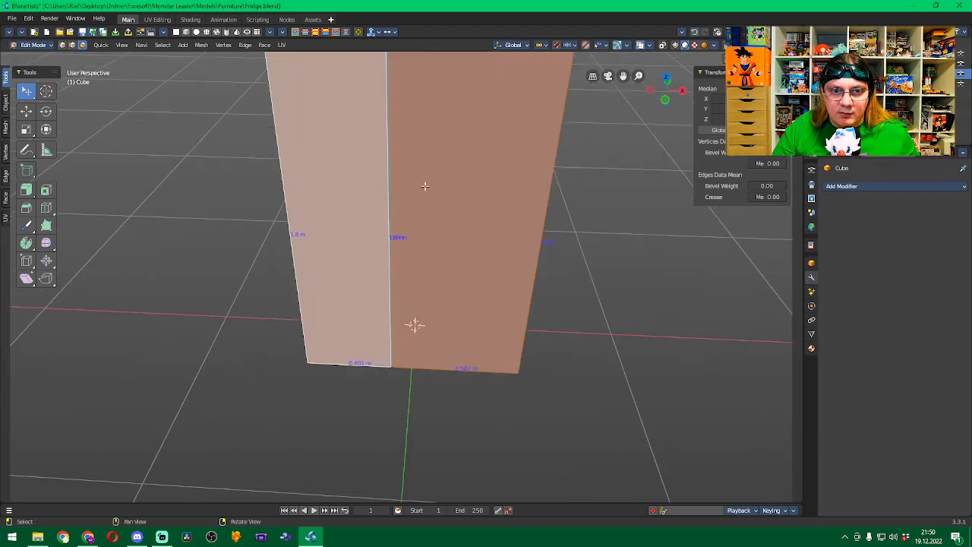
scroll(423, 186, "down", 1)
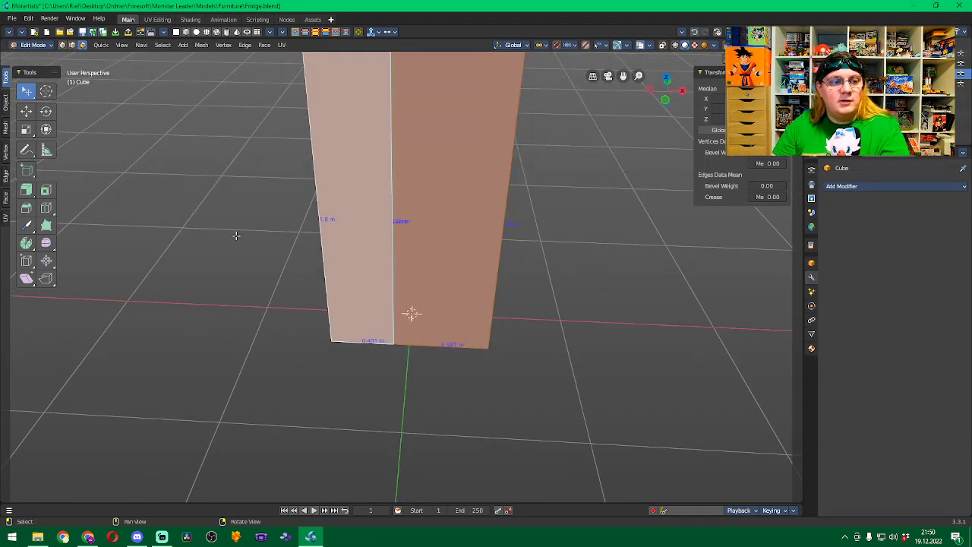
Extrude the door faces with Extrude Region Shrink/Fatten at a 0.04 m offset.
left_click(26, 190)
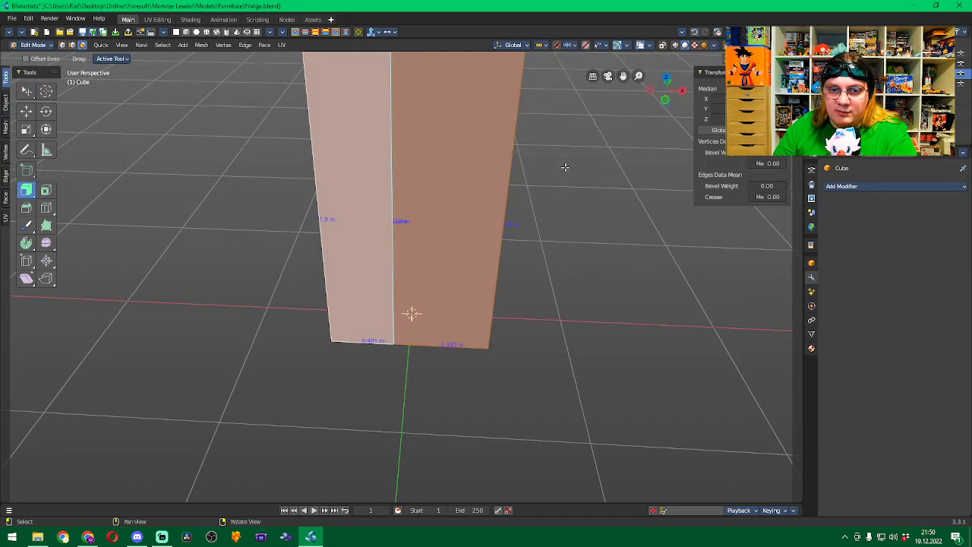
scroll(568, 169, "down", 2)
left_click_drag(514, 173, 515, 167)
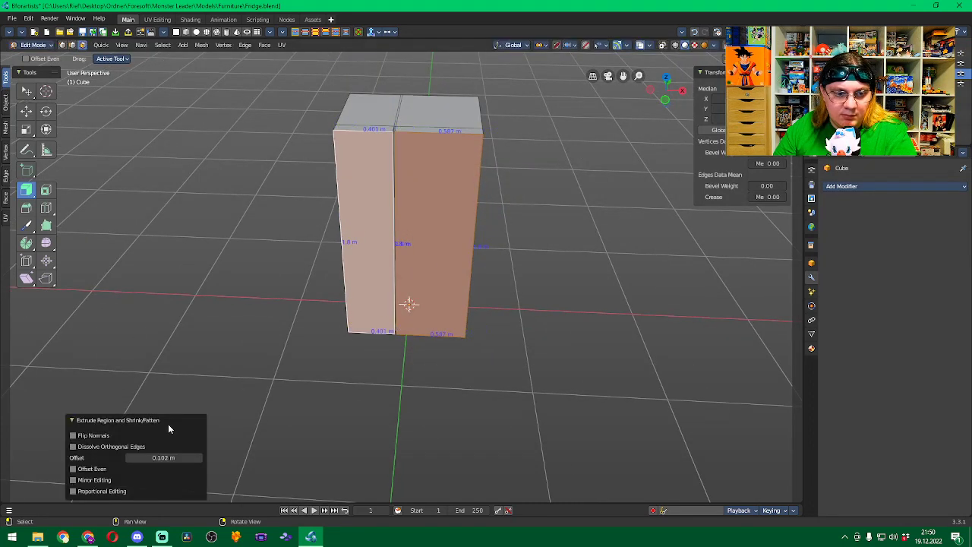
left_click(164, 457)
type("0.04")
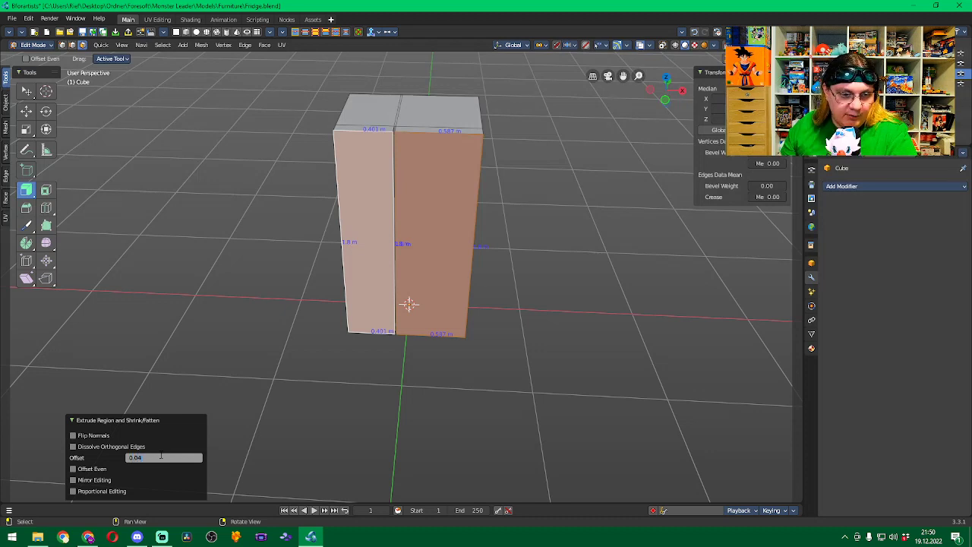
key("Return")
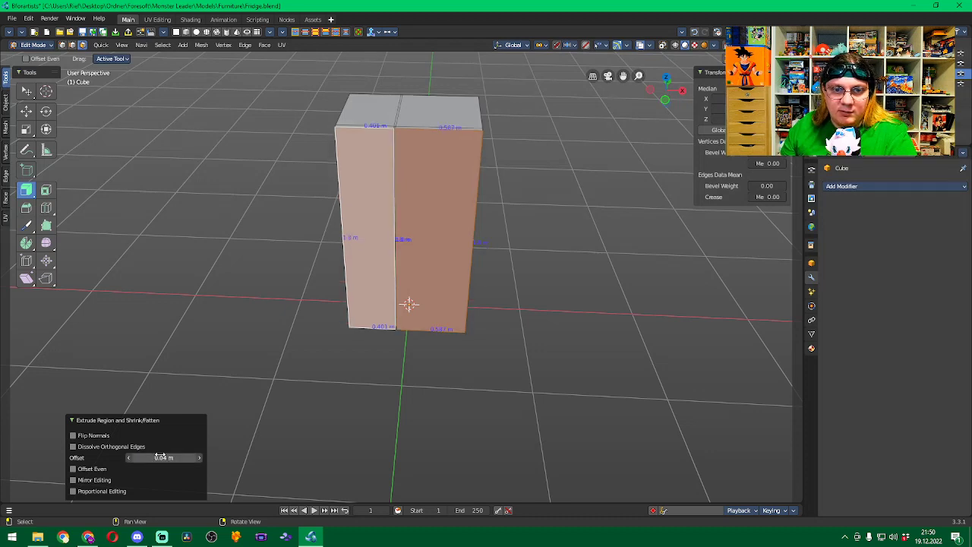
left_click(558, 314)
middle_click_drag(562, 282, 540, 225)
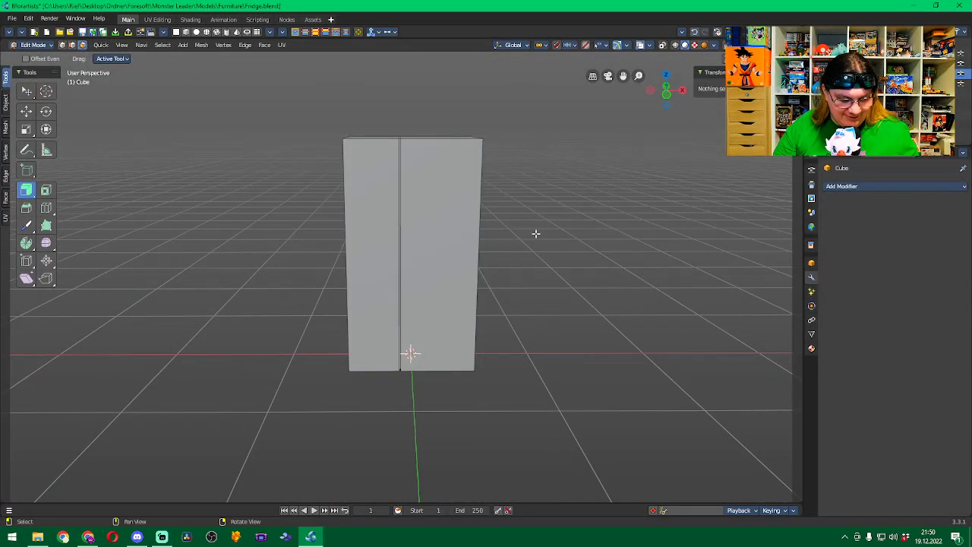
Run Mesh > Merge > By Distance on all vertices (0 removed), then save Fridge.blend.
key("a")
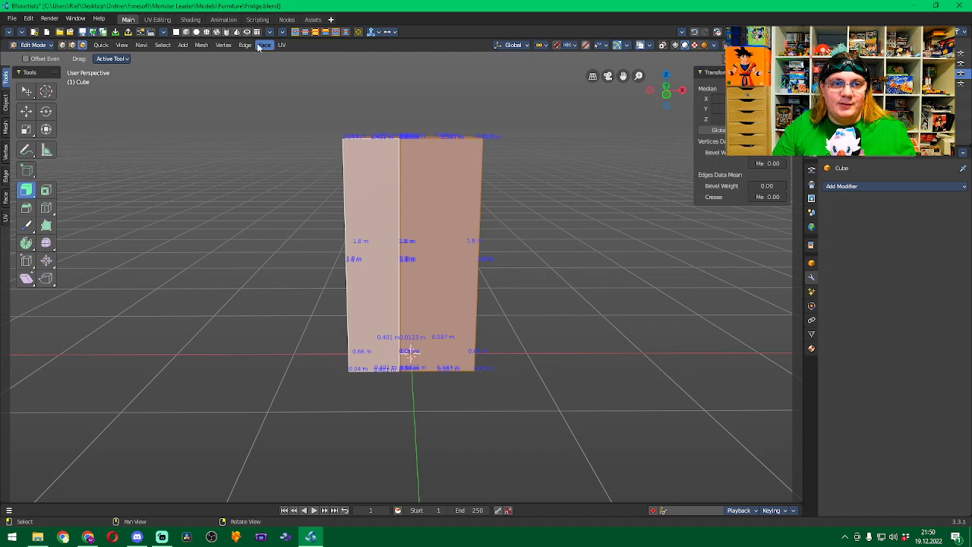
left_click(201, 45)
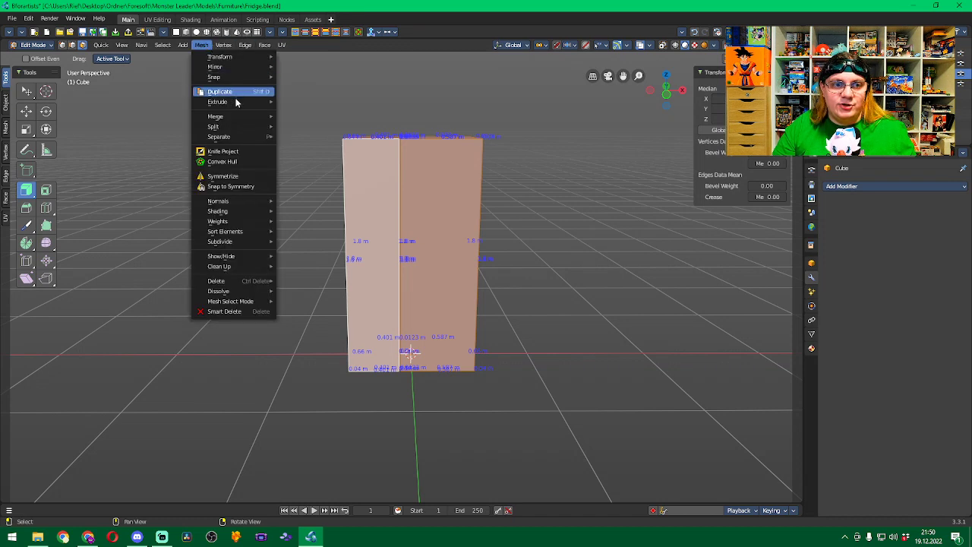
mouse_move(236, 116)
left_click(315, 153)
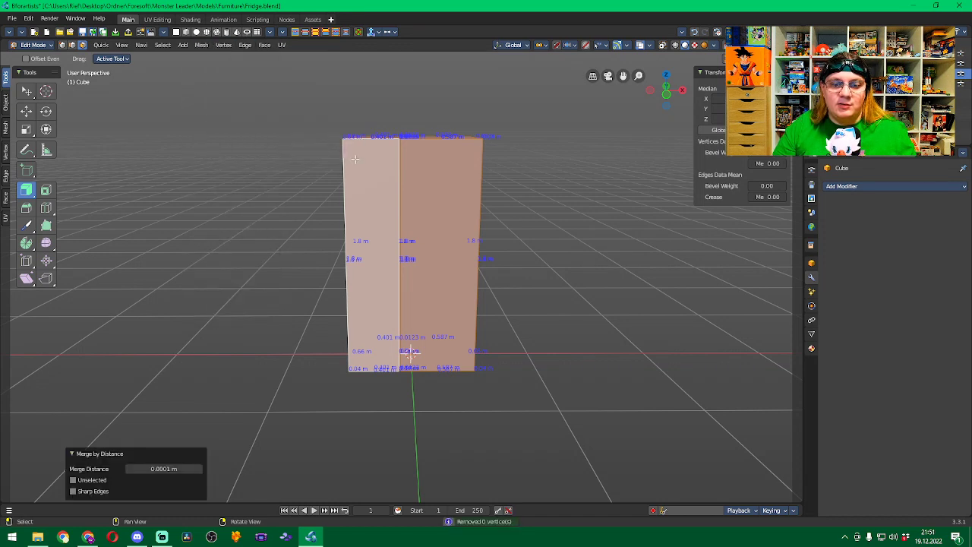
left_click(534, 199)
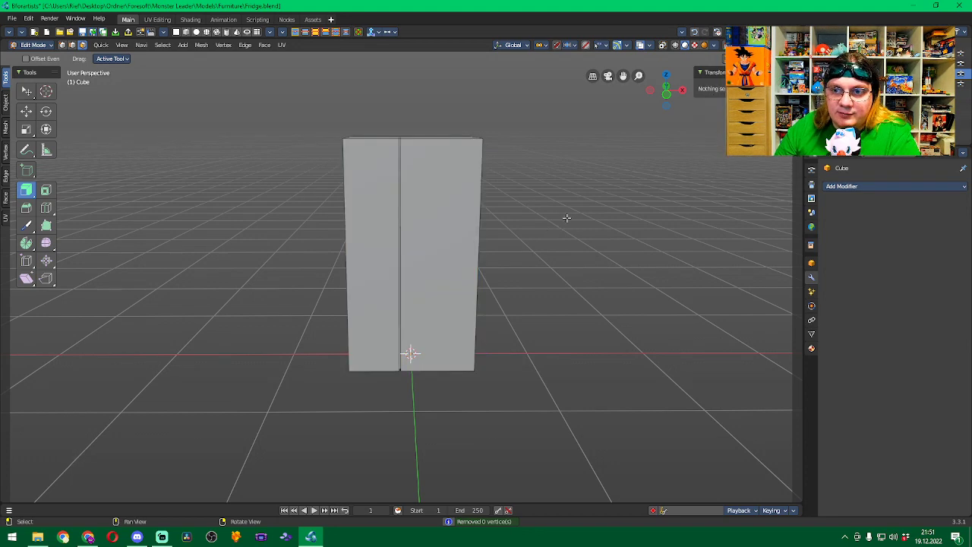
scroll(537, 251, "up", 2)
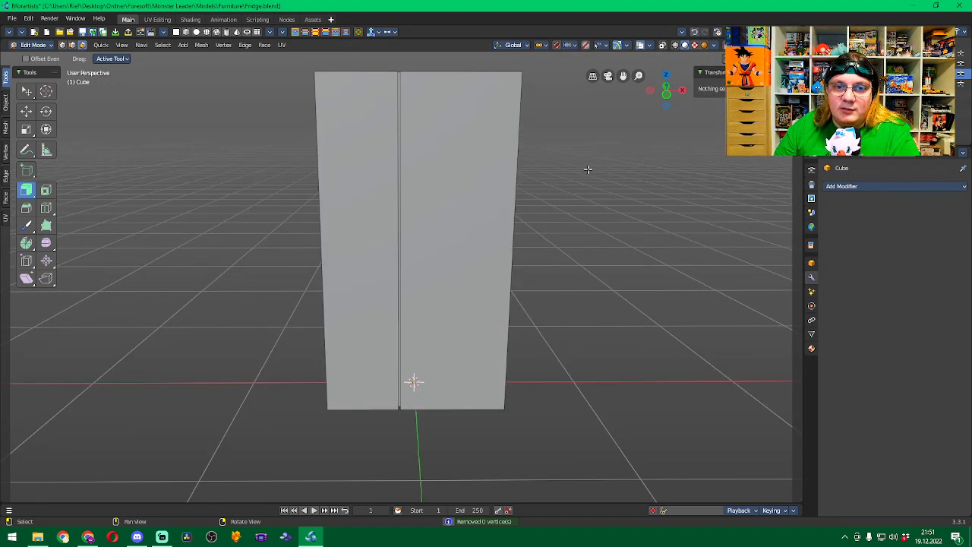
middle_click_drag(588, 169, 589, 191)
key("ctrl+s")
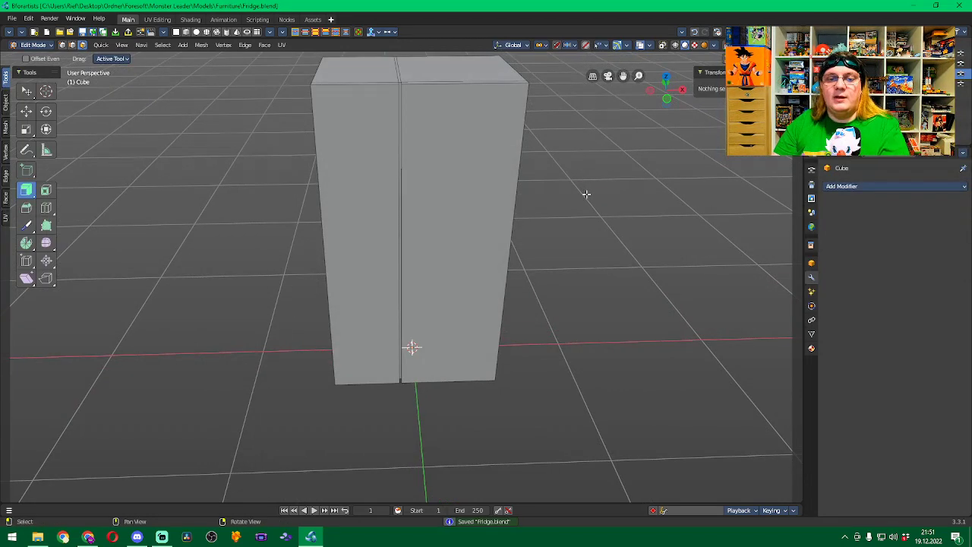
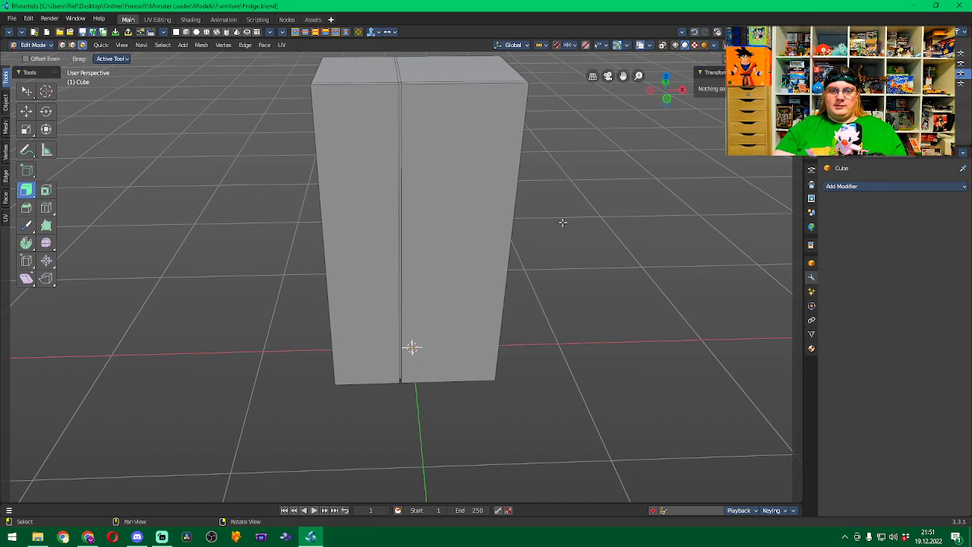
Switch to a front orthographic view of the fridge box.
middle_click_drag(562, 223, 564, 208)
key("KP_1")
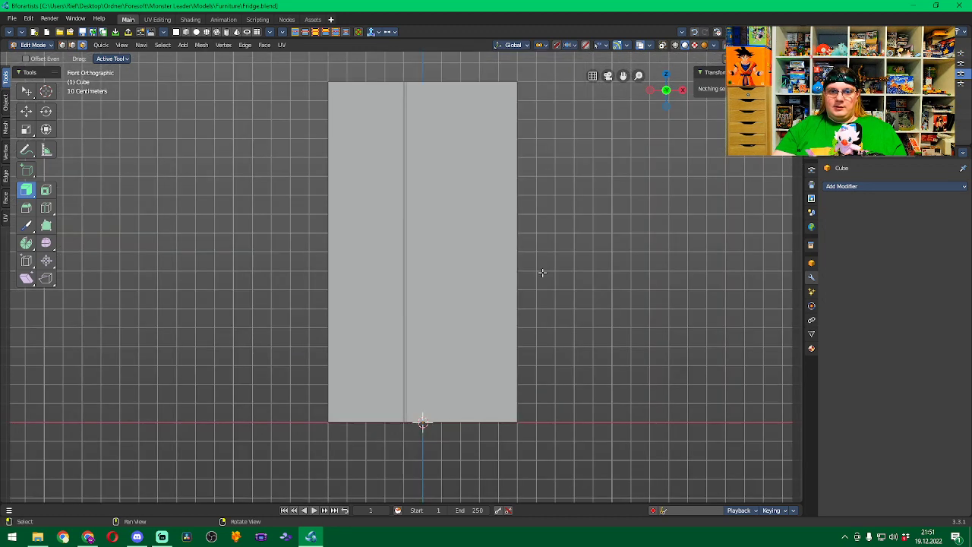
scroll(524, 248, "up", 2)
scroll(488, 251, "down", 1)
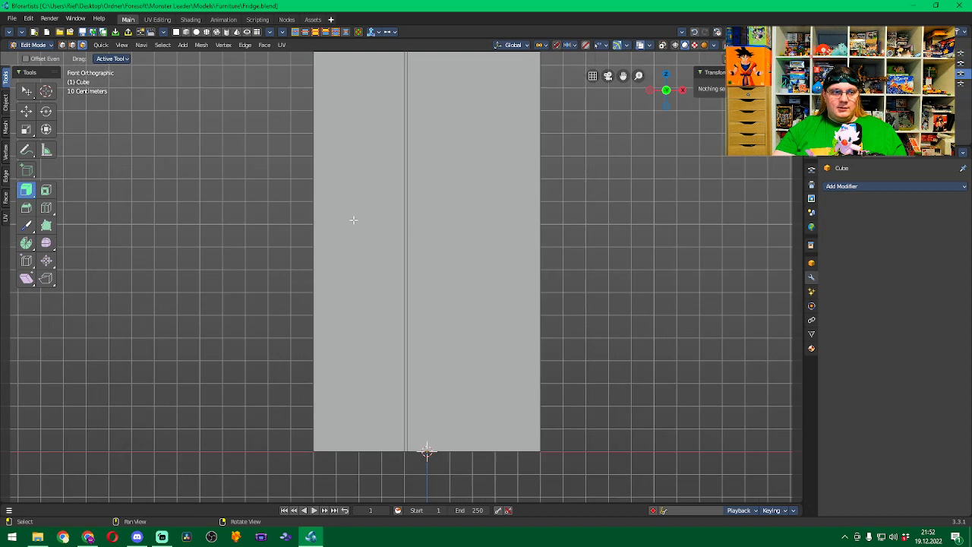
Add two horizontal and several vertical loop cuts across the fridge front.
left_click(46, 207)
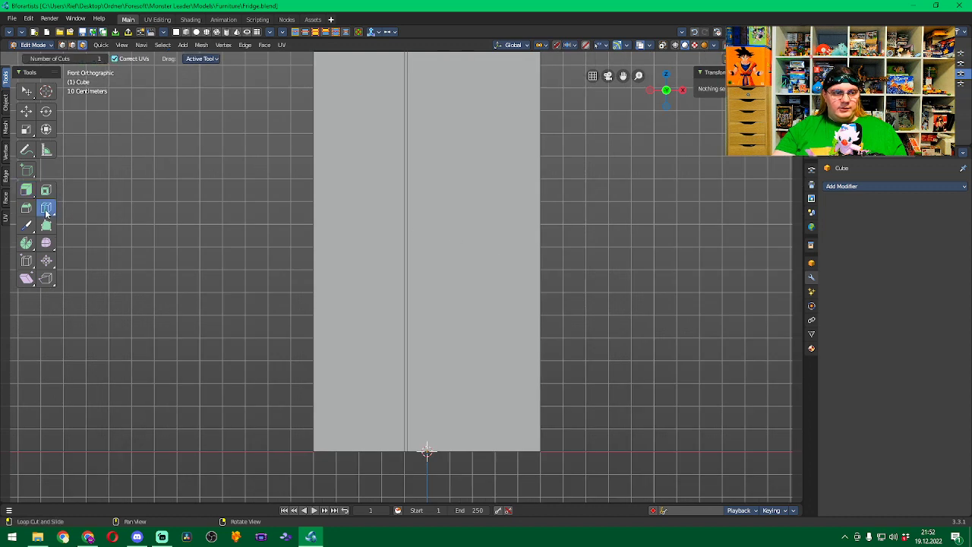
left_click(418, 241)
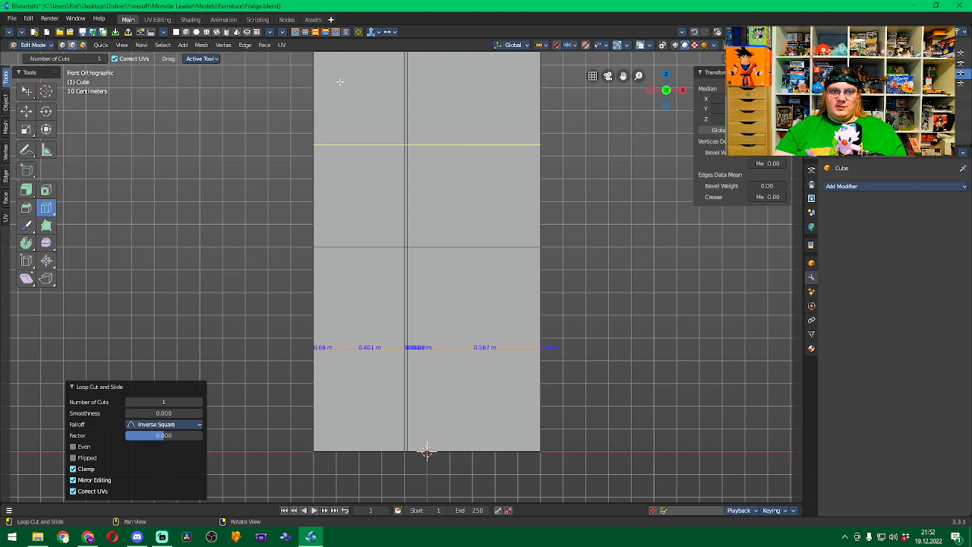
left_click(354, 439)
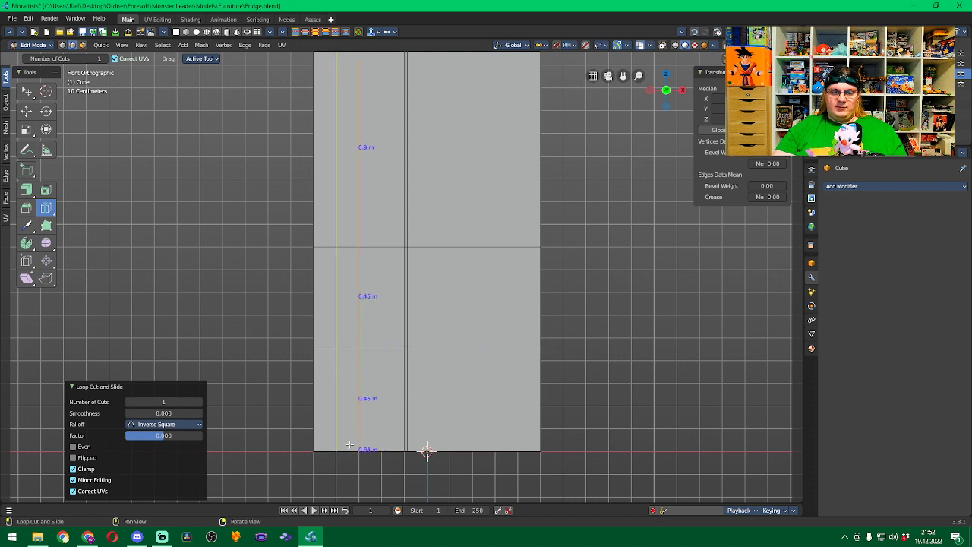
left_click(343, 444)
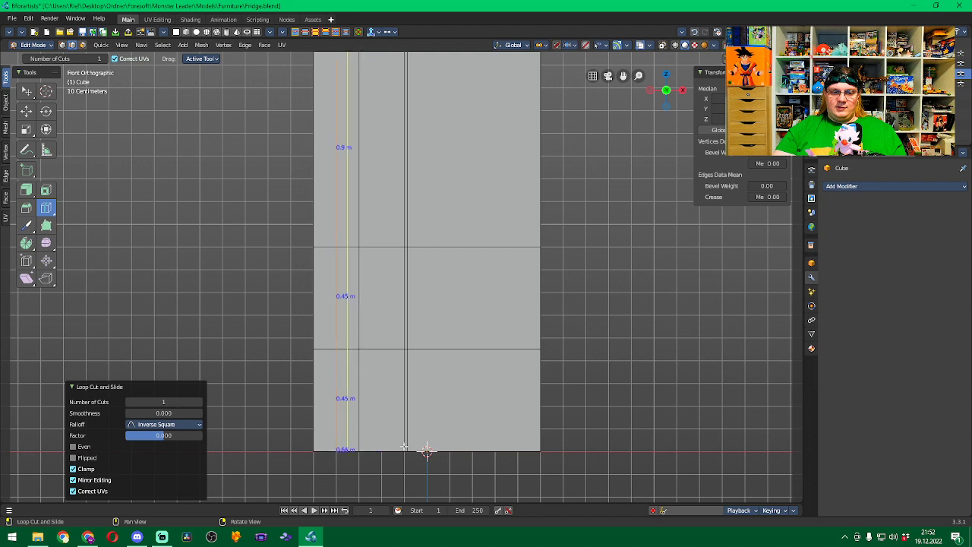
left_click(458, 446)
left_click(427, 449)
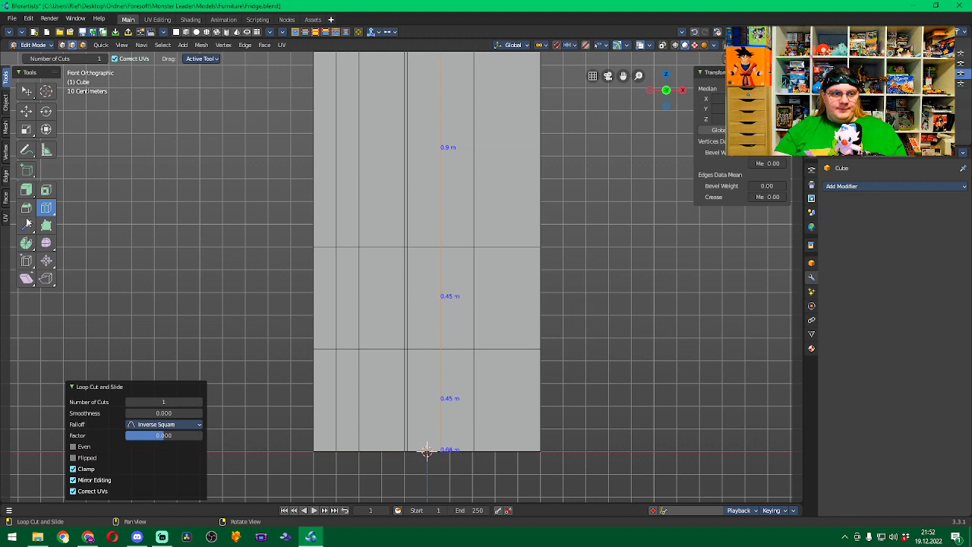
left_click(25, 260)
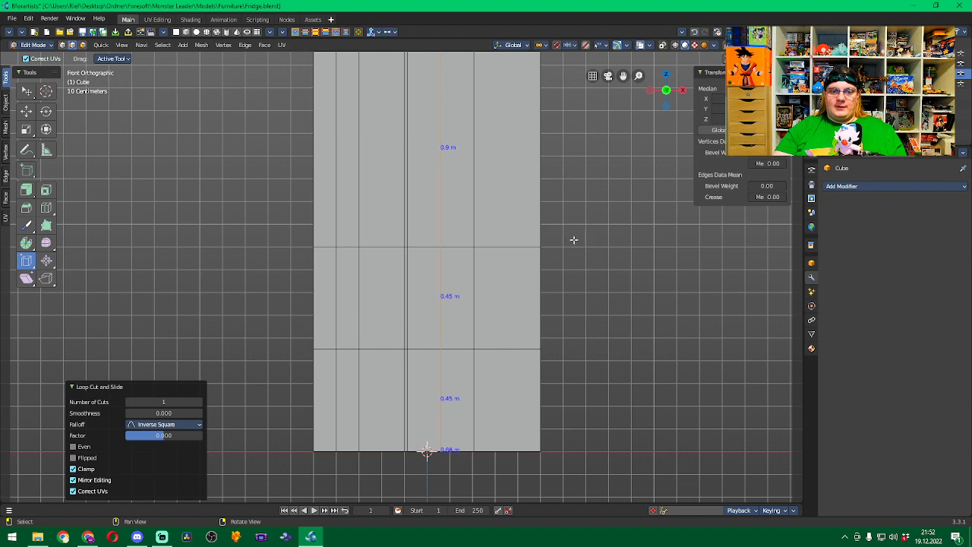
Edge-slide the vertical loop left of centre in beside the centre seam.
left_click(358, 207)
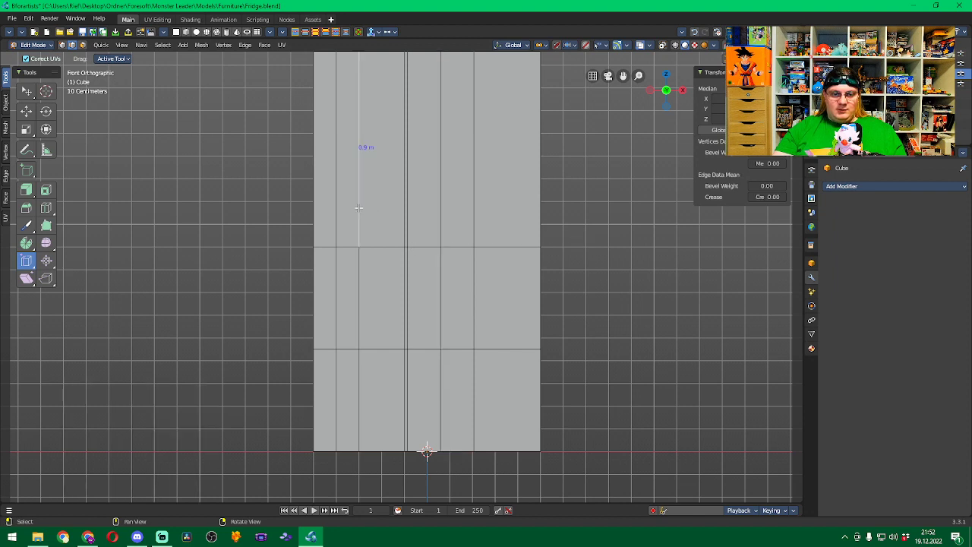
key("g")
key("g")
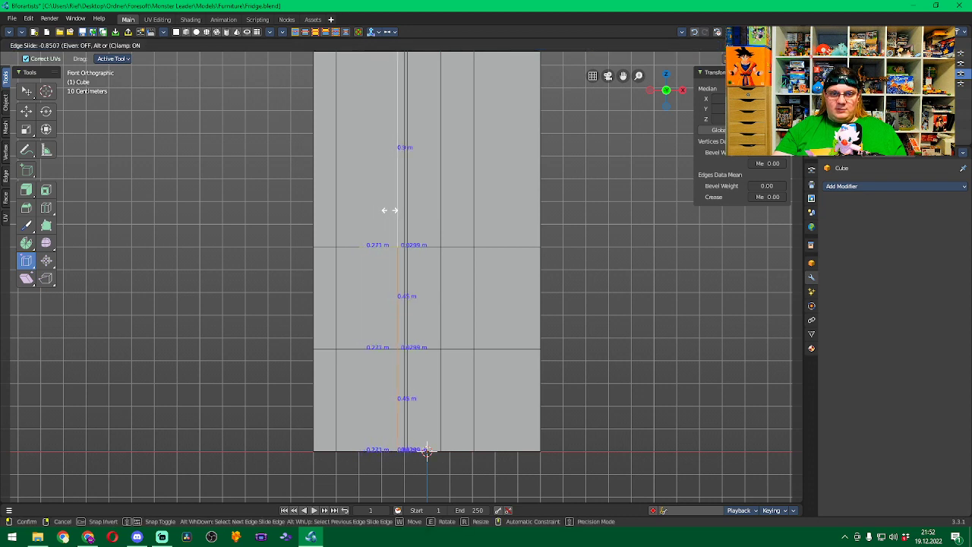
left_click(389, 210)
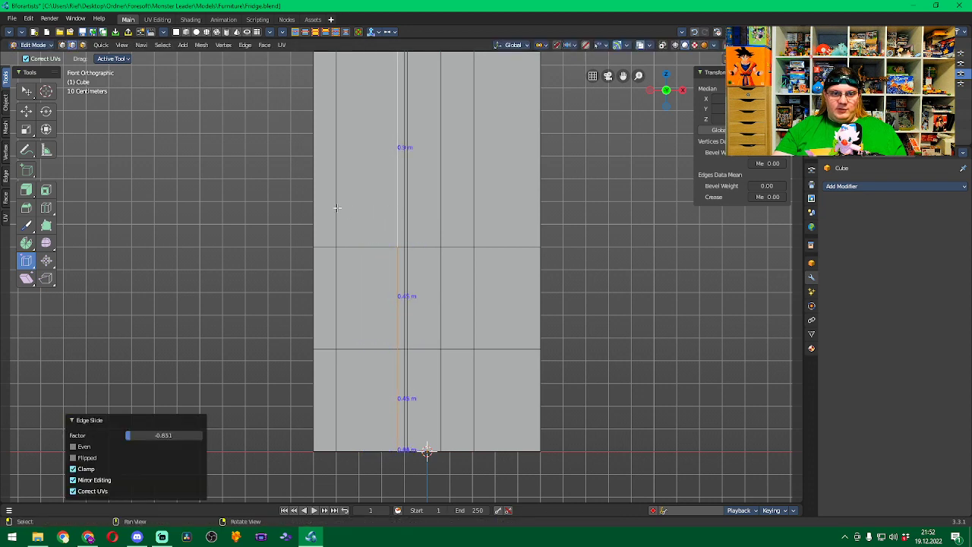
key("ctrl+z")
key("g")
key("g")
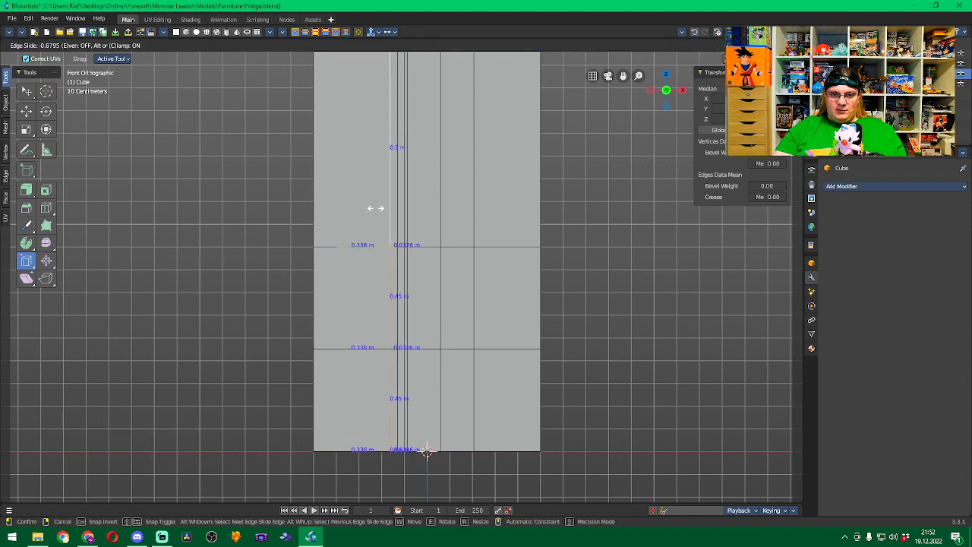
left_click(350, 207)
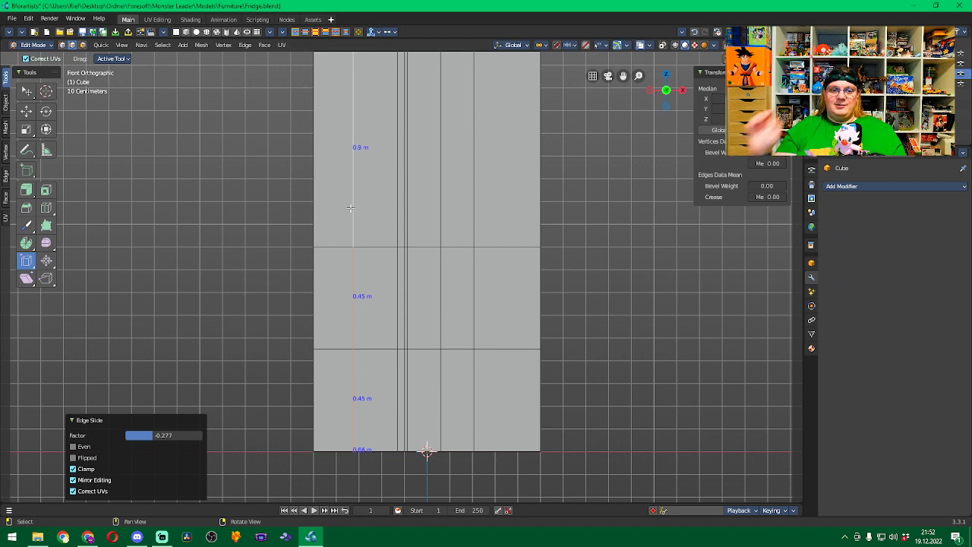
Slide the next vertical loop and the right-of-centre loop toward the seam, ending at factor 0.862.
left_click(397, 222, "alt")
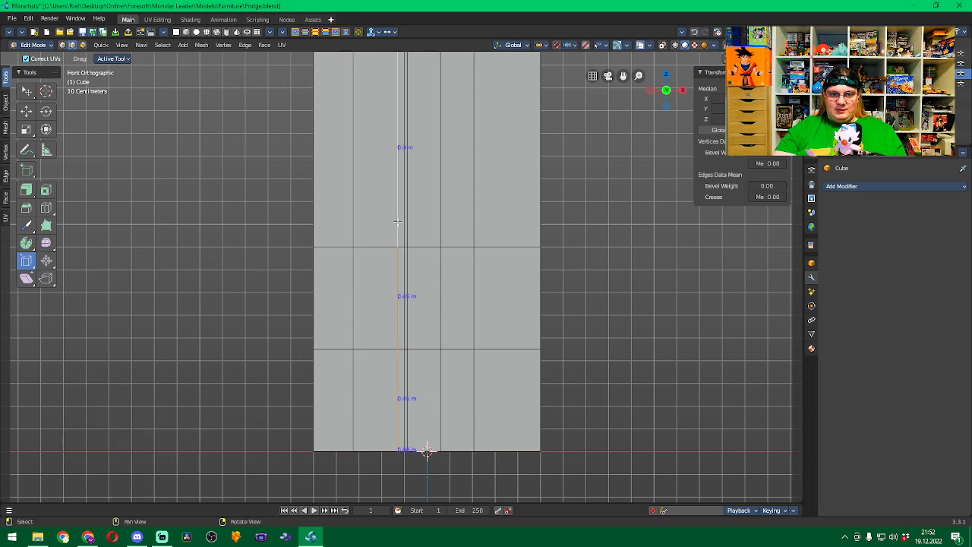
left_click(397, 222)
left_click(397, 222, "alt")
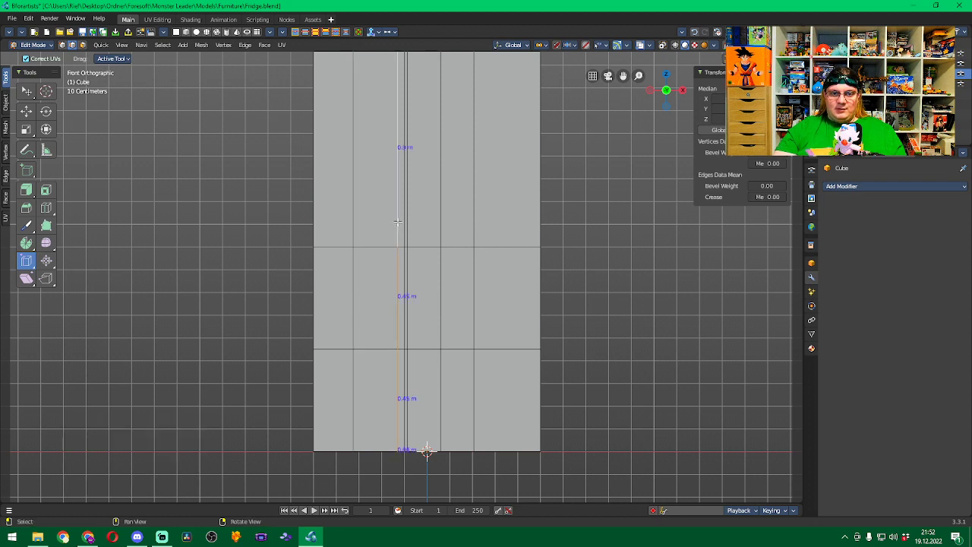
key("g")
key("g")
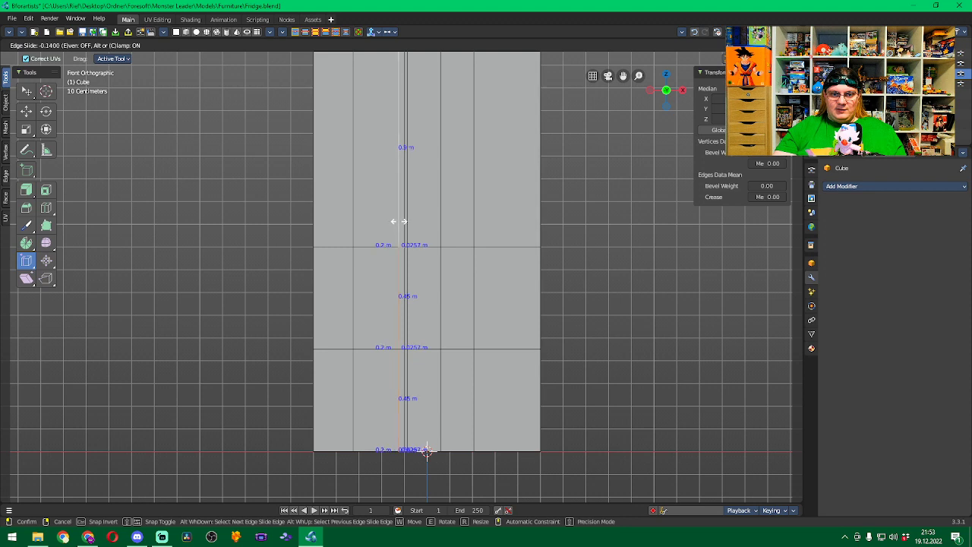
left_click(399, 221)
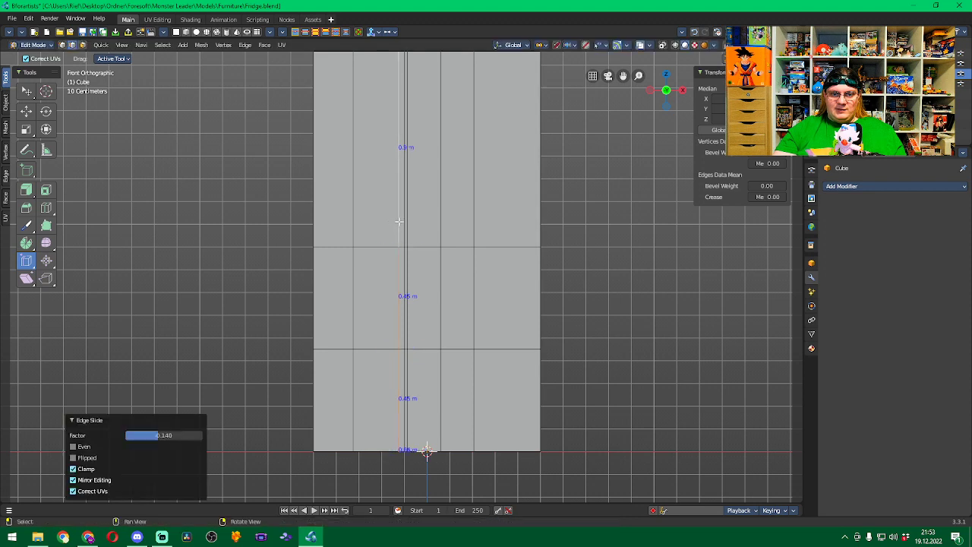
left_click(440, 217)
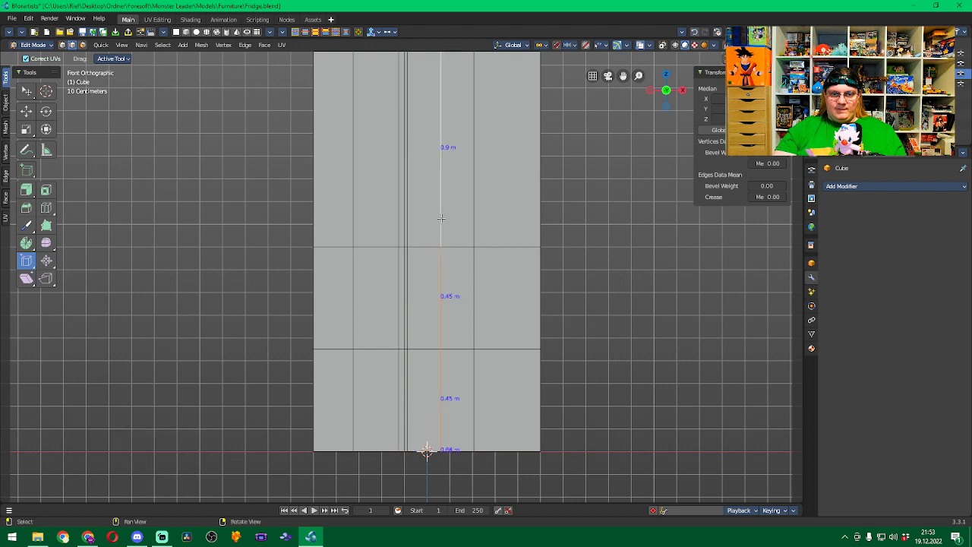
key("g")
key("g")
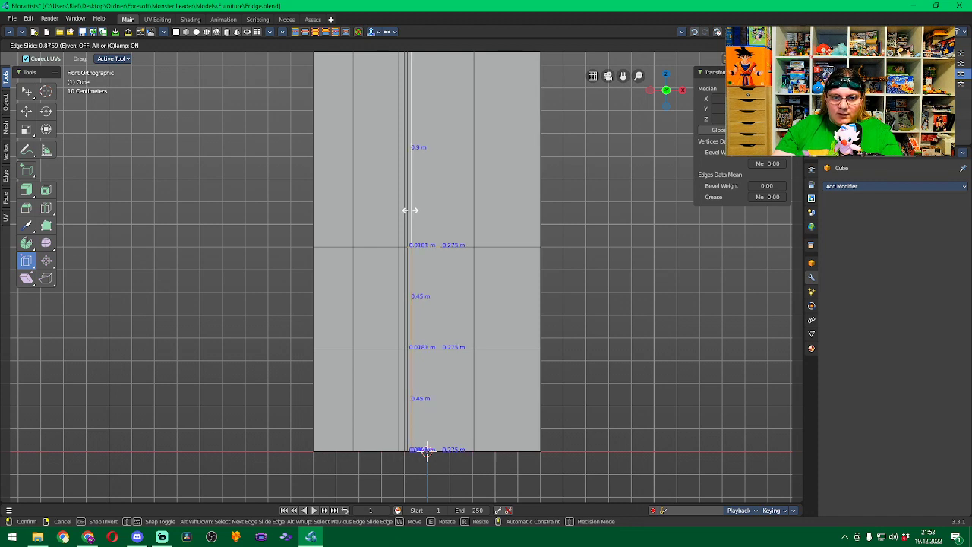
left_click(410, 211)
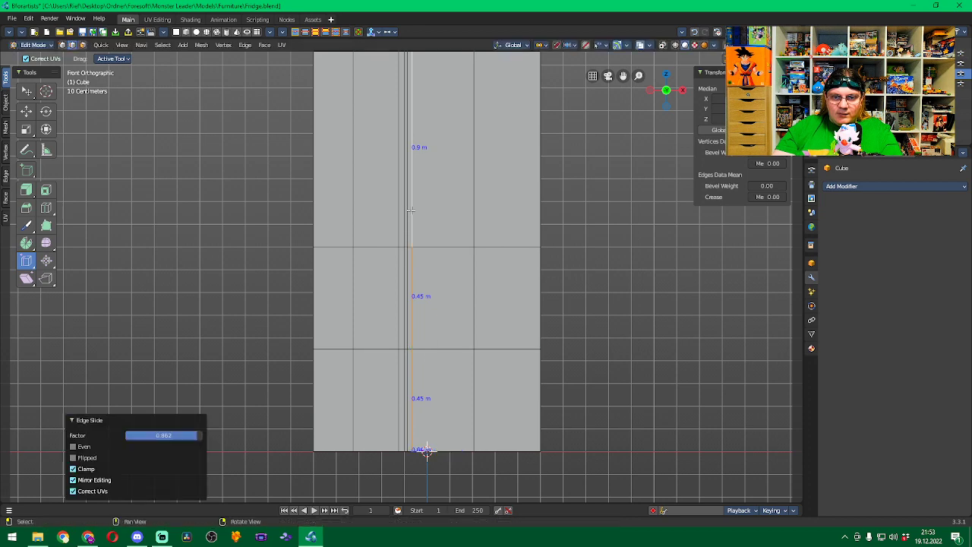
scroll(420, 206, "up", 6)
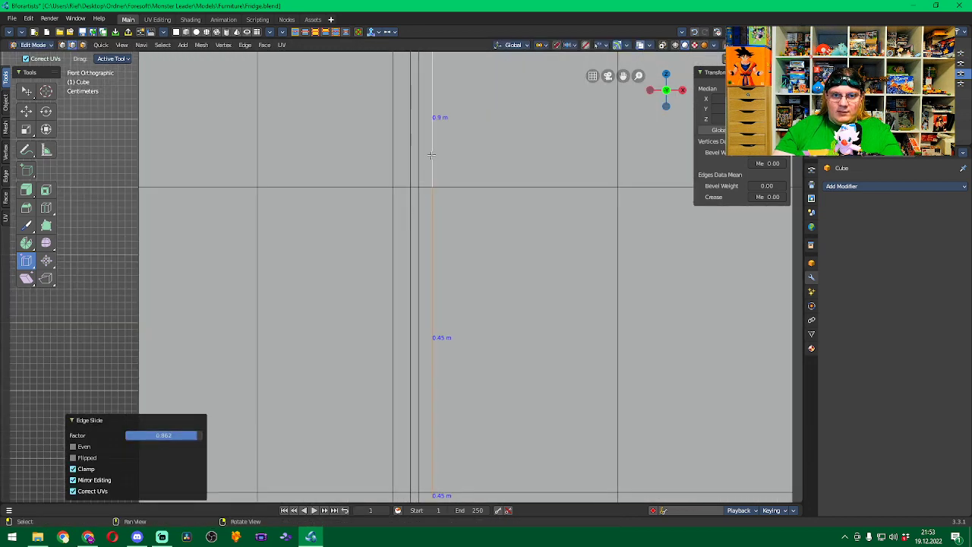
Edge-slide the vertical edge near the seam into place, then nudge it a little further.
key("g")
key("g")
left_click(429, 155)
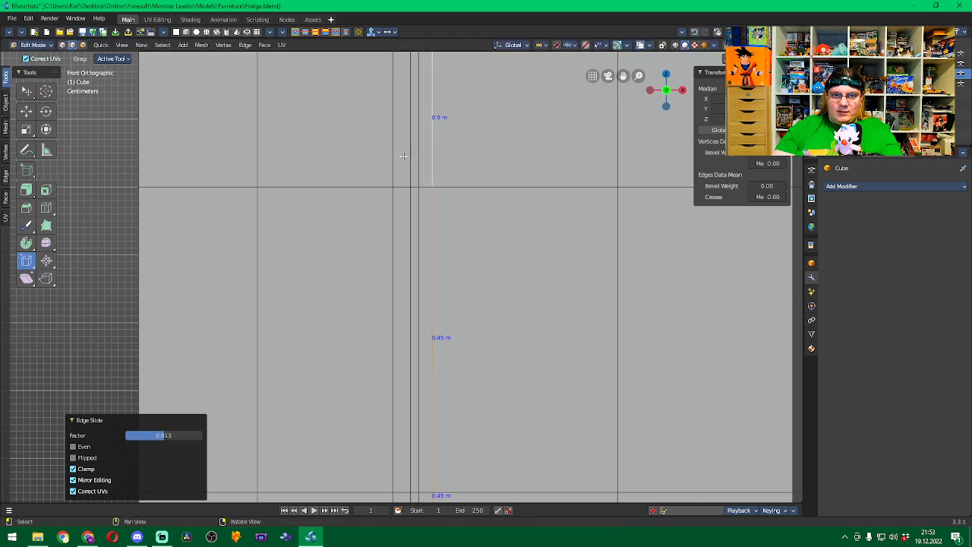
key("ctrl+z")
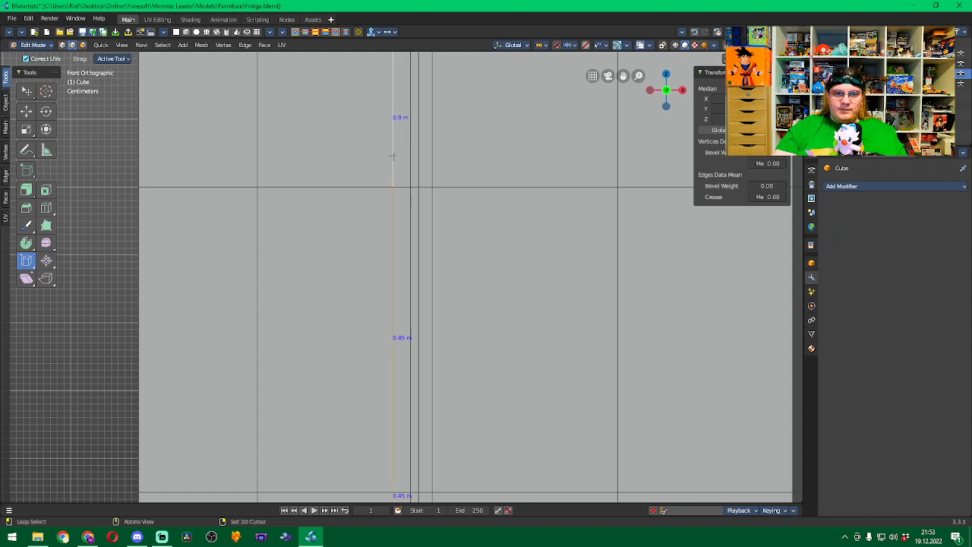
left_click(392, 155, "alt")
key("g")
key("g")
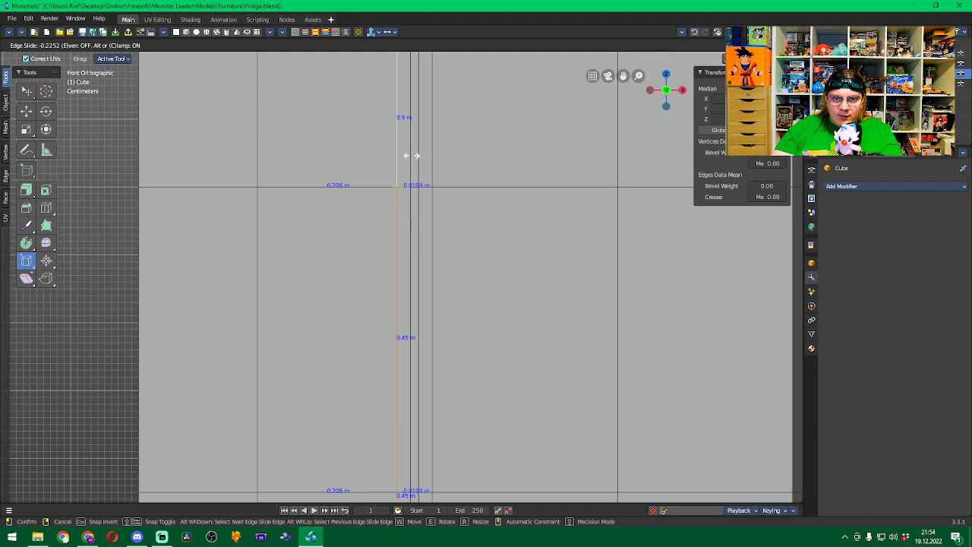
left_click(409, 154)
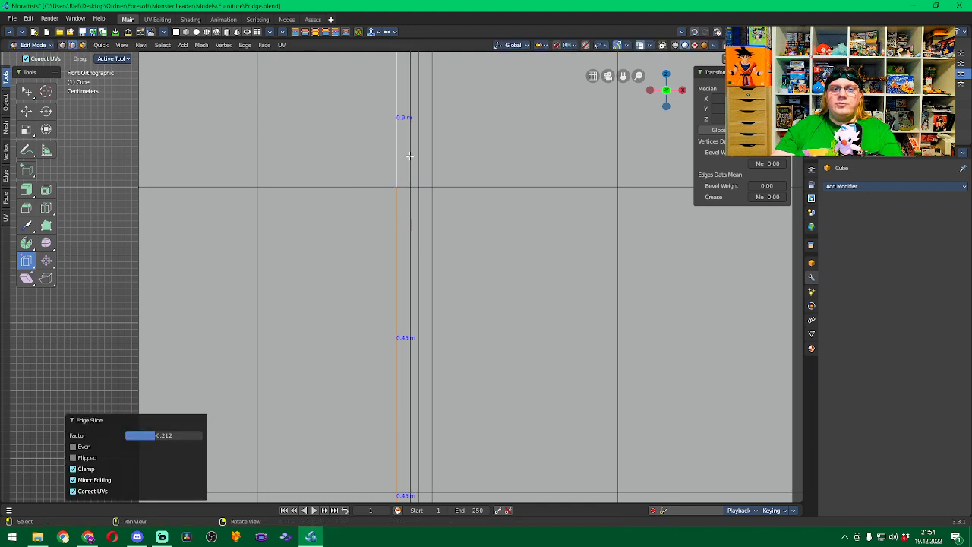
scroll(402, 155, "up", 2)
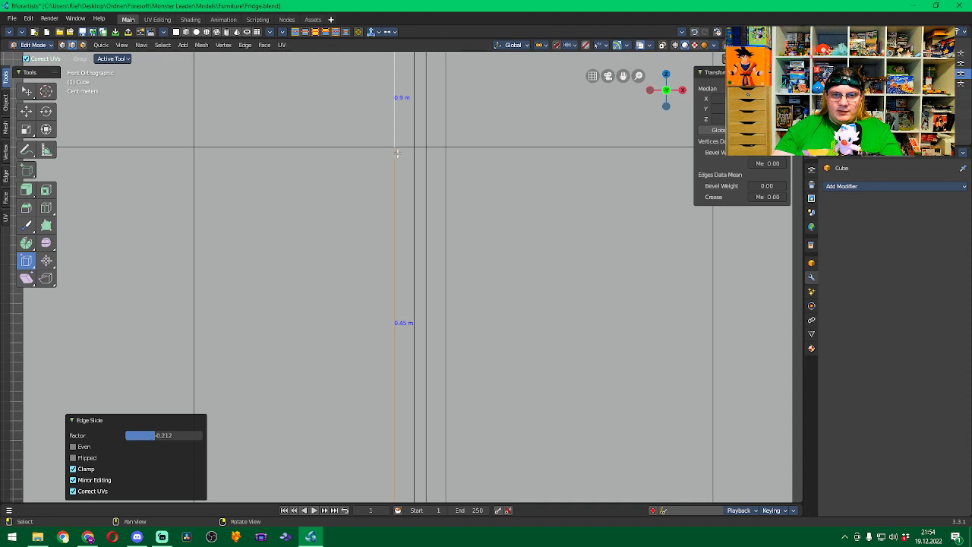
key("g")
key("g")
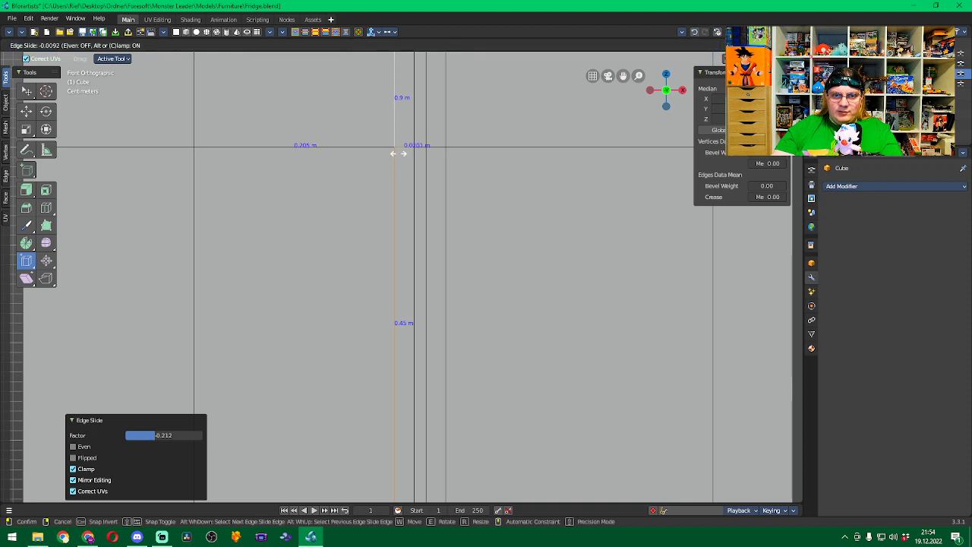
left_click(399, 153)
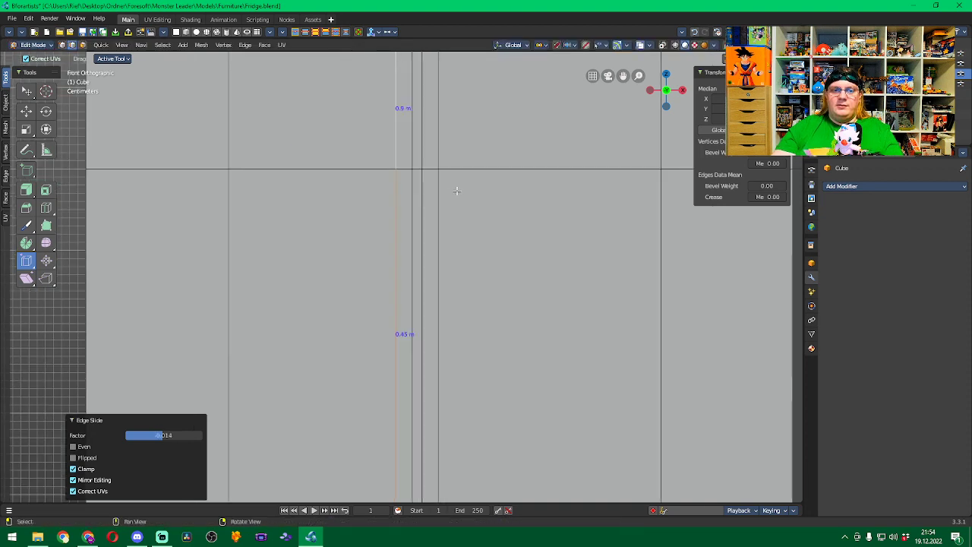
scroll(455, 190, "down", 1)
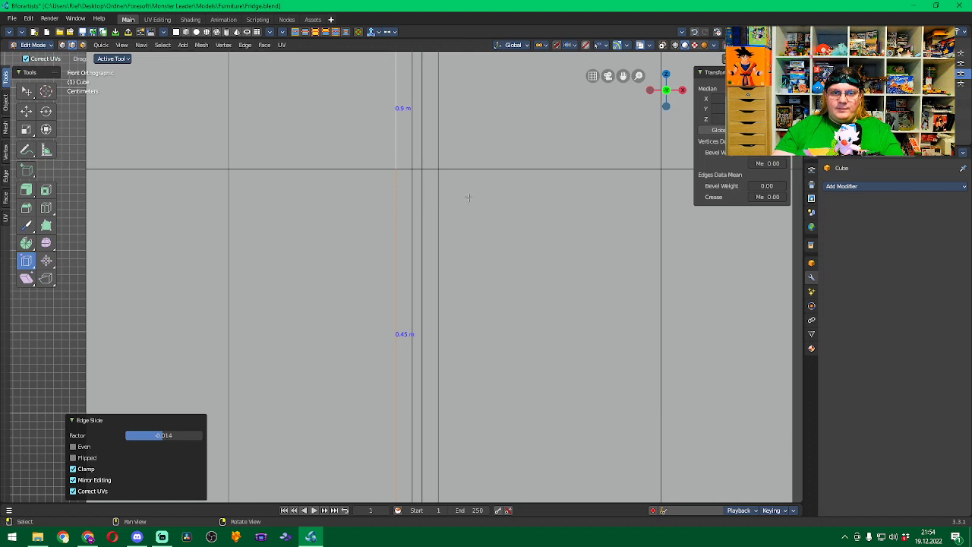
Slide the right and left vertical loops in beside the seam cluster, ending at factor -0.008.
left_click(664, 213, "alt")
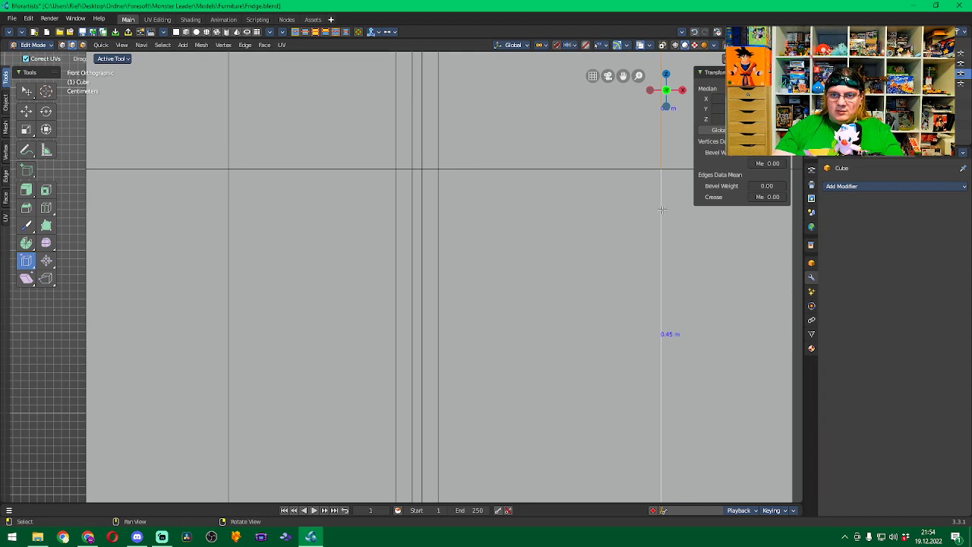
key("g")
key("g")
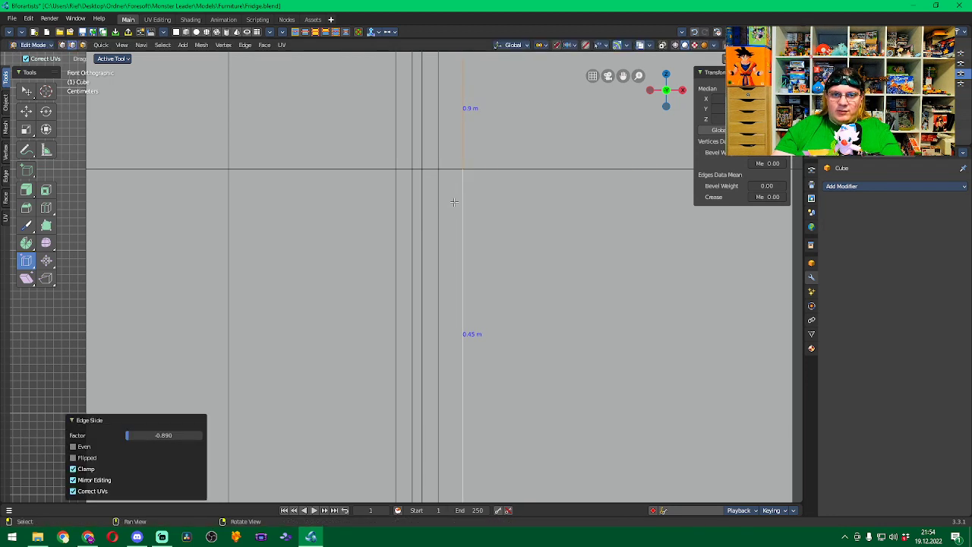
left_click(453, 202)
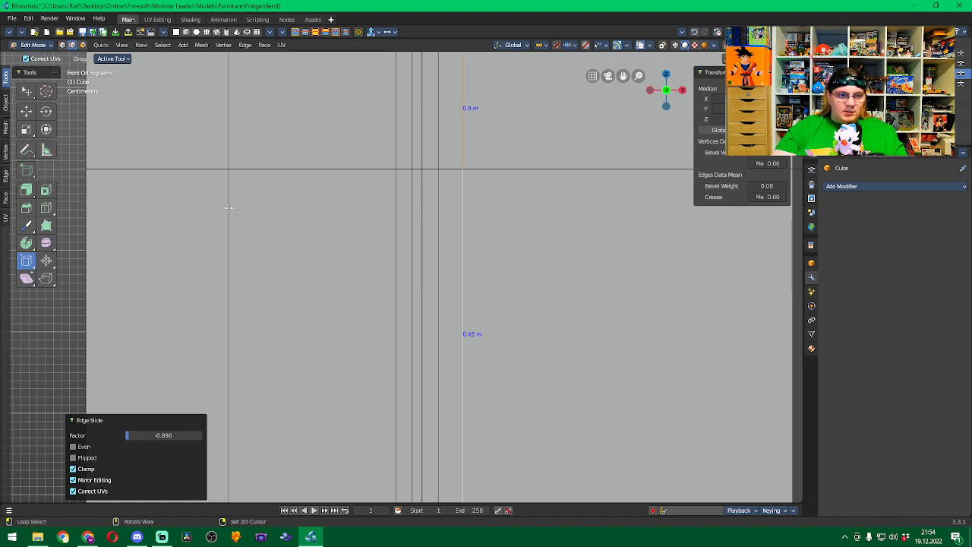
left_click(228, 207, "alt")
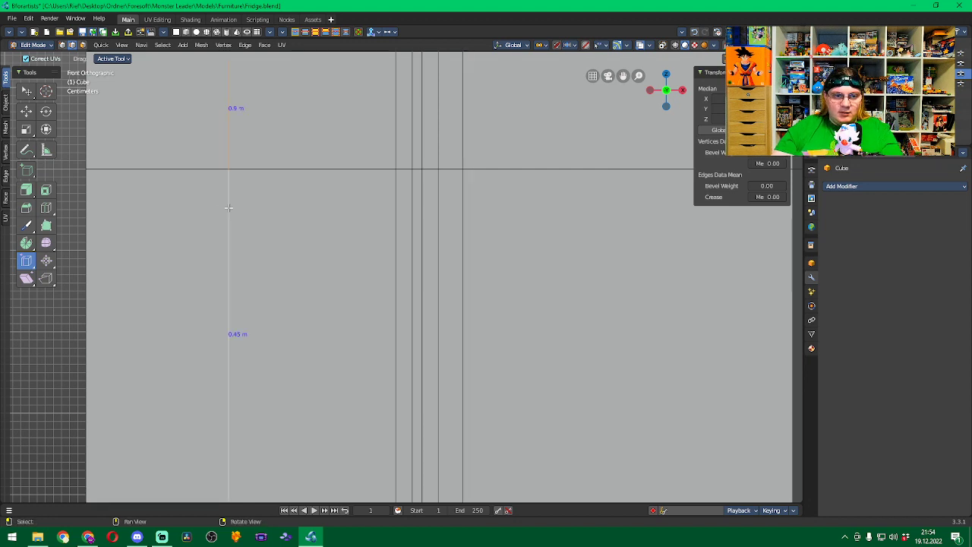
key("g")
key("g")
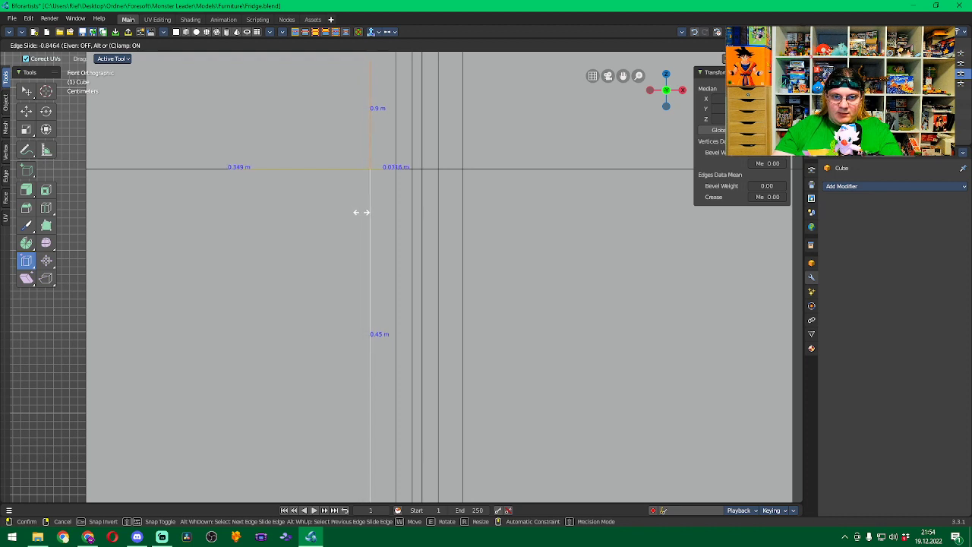
left_click(363, 212)
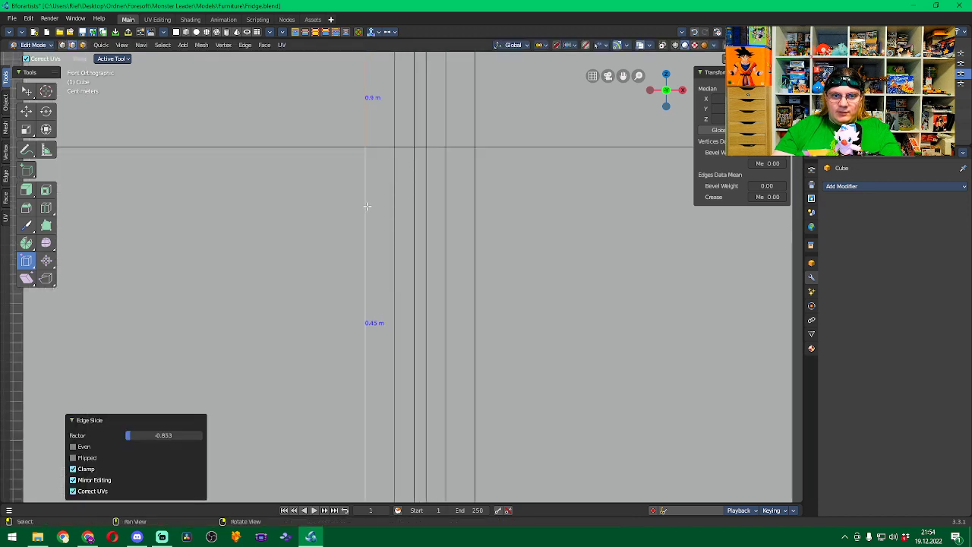
key("g")
key("g")
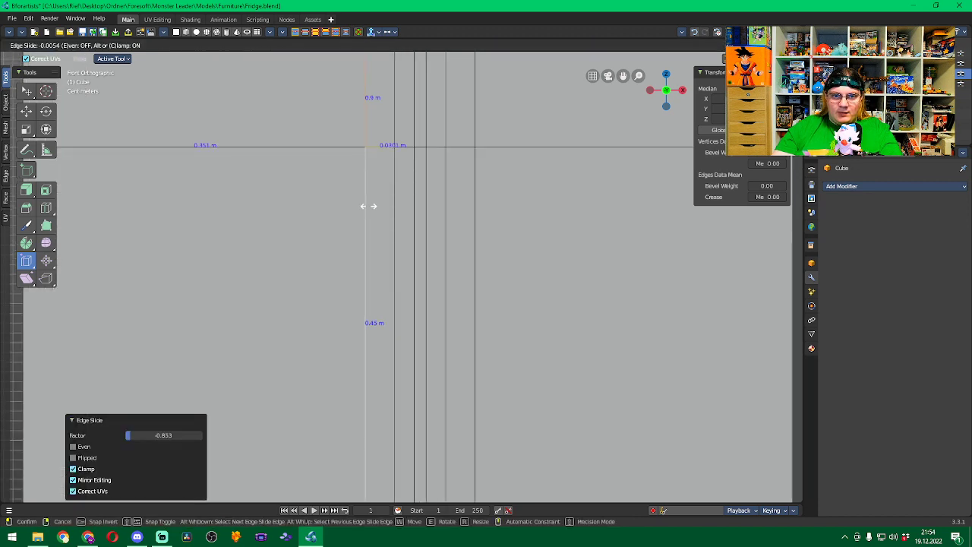
left_click(368, 206)
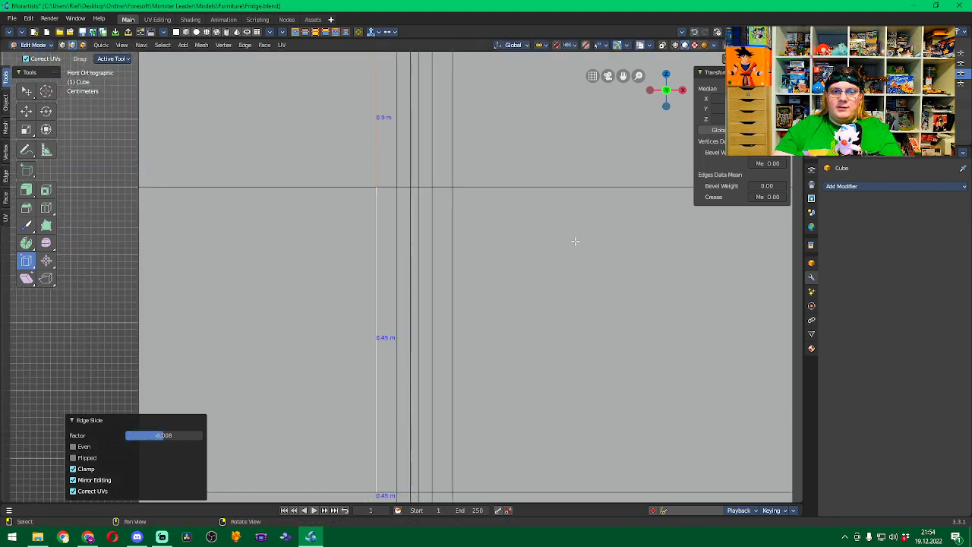
scroll(575, 242, "down", 2)
scroll(566, 241, "up", 1)
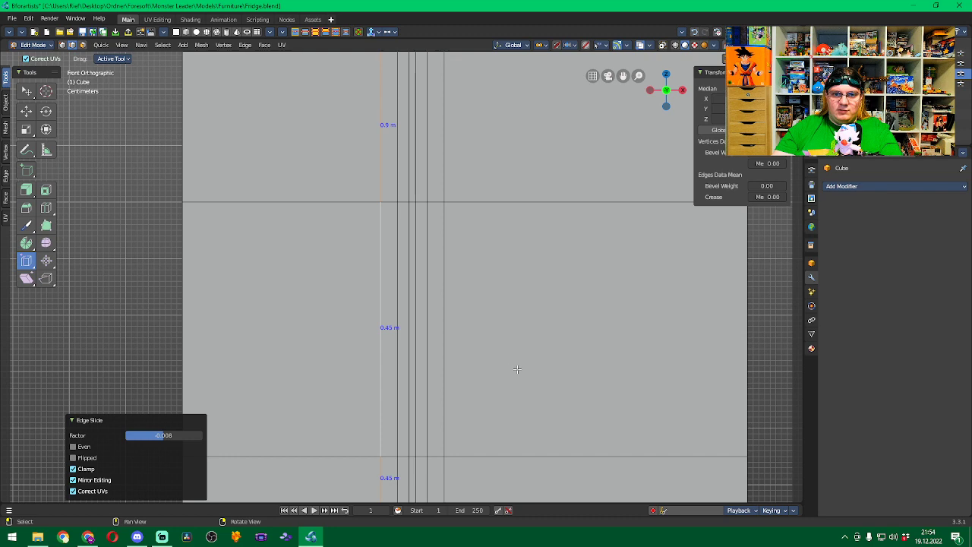
scroll(516, 369, "down", 5)
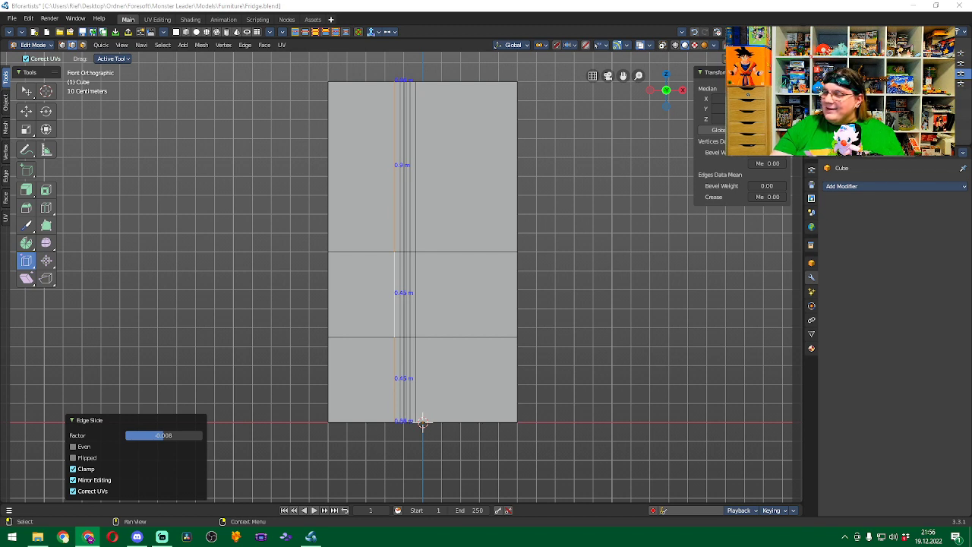
Edge-slide the upper horizontal loop higher up the fridge front to factor 0.285.
scroll(421, 299, "up", 2)
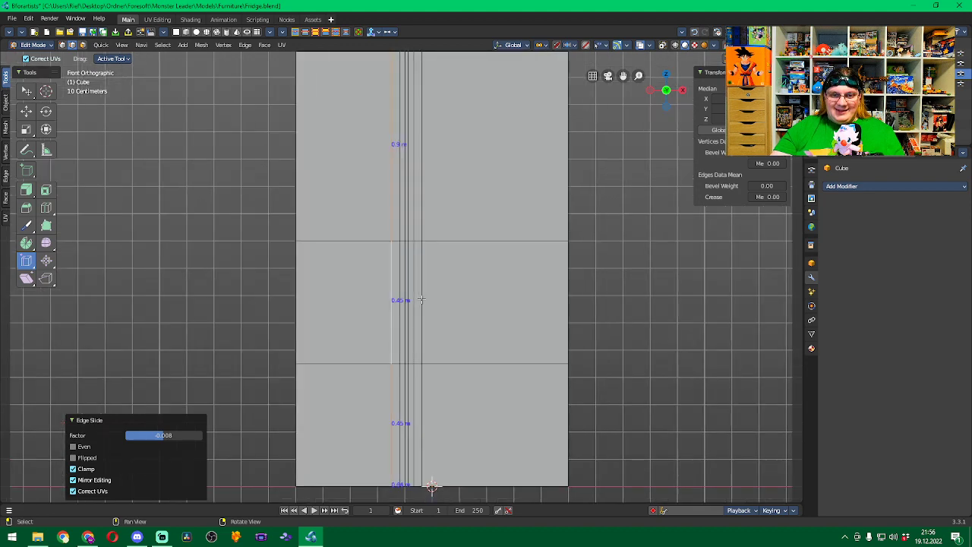
scroll(421, 300, "up", 2)
scroll(446, 263, "down", 4)
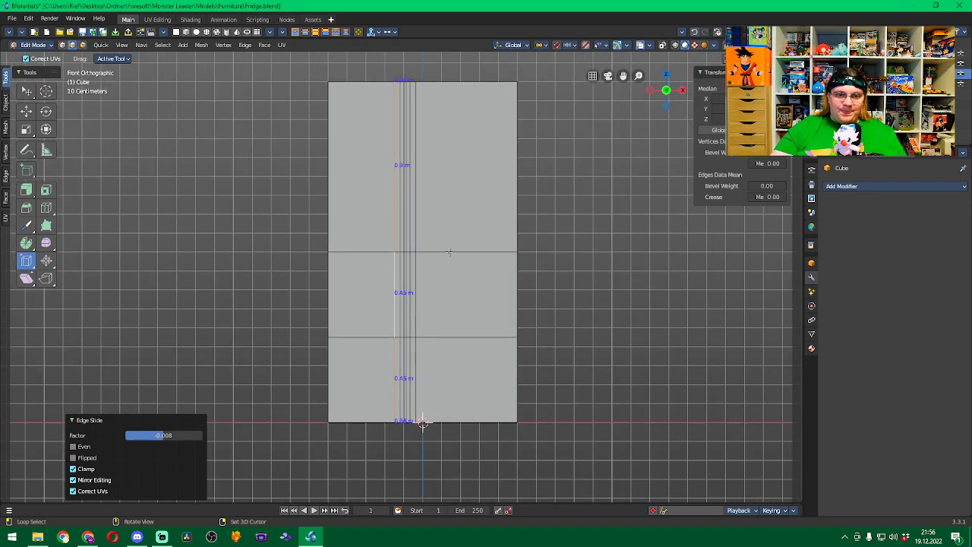
left_click(447, 251)
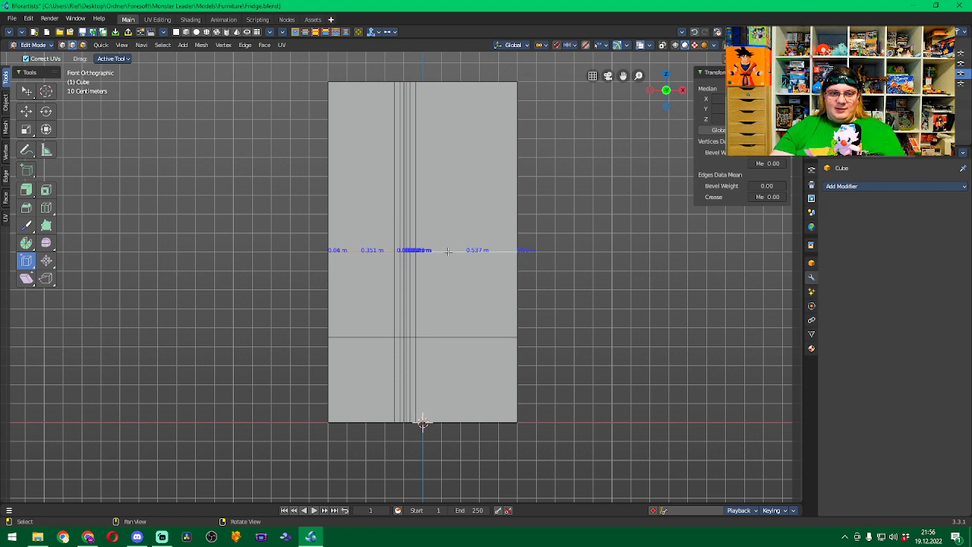
key("g")
key("g")
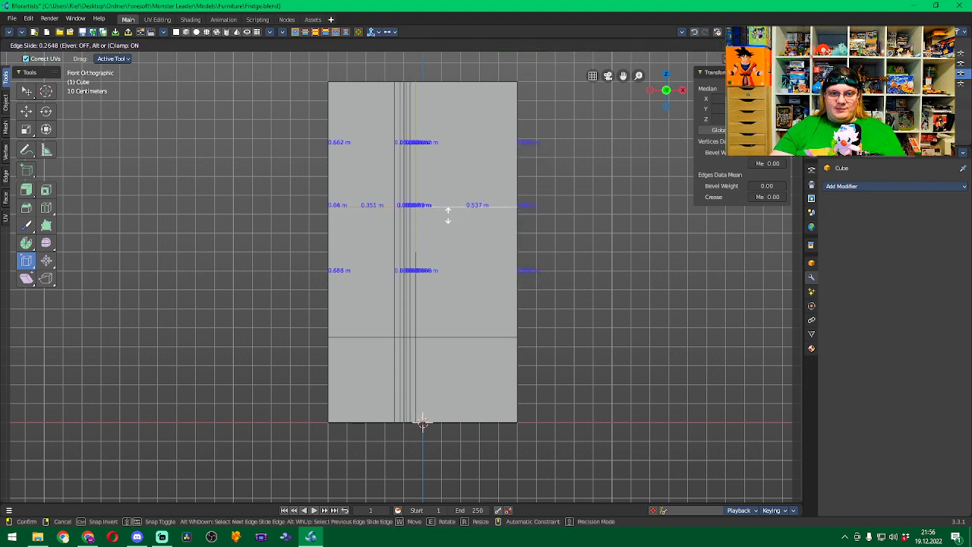
left_click(447, 213)
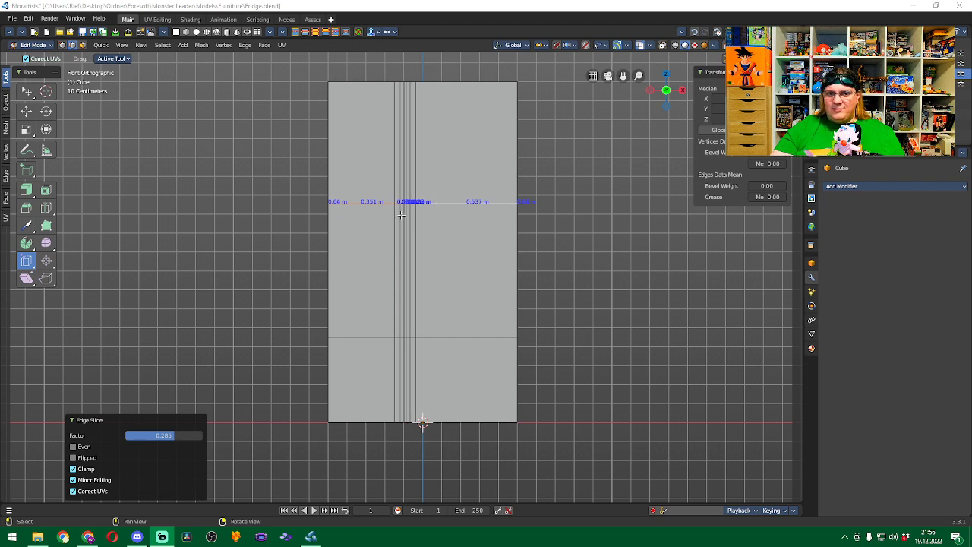
scroll(409, 199, "up", 1)
scroll(409, 199, "up", 1)
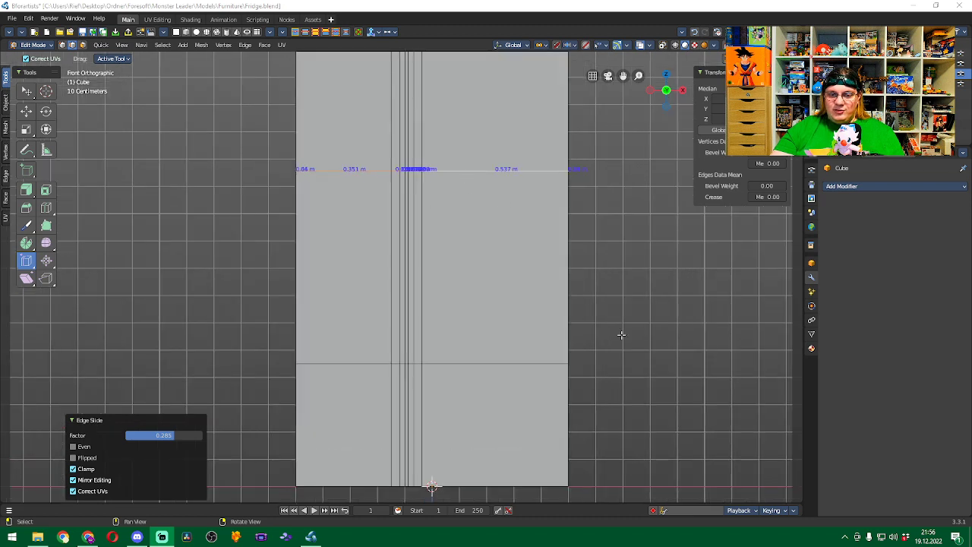
Select the fridge front's right border edges as a shortest path, panning along them to check.
left_click(620, 309)
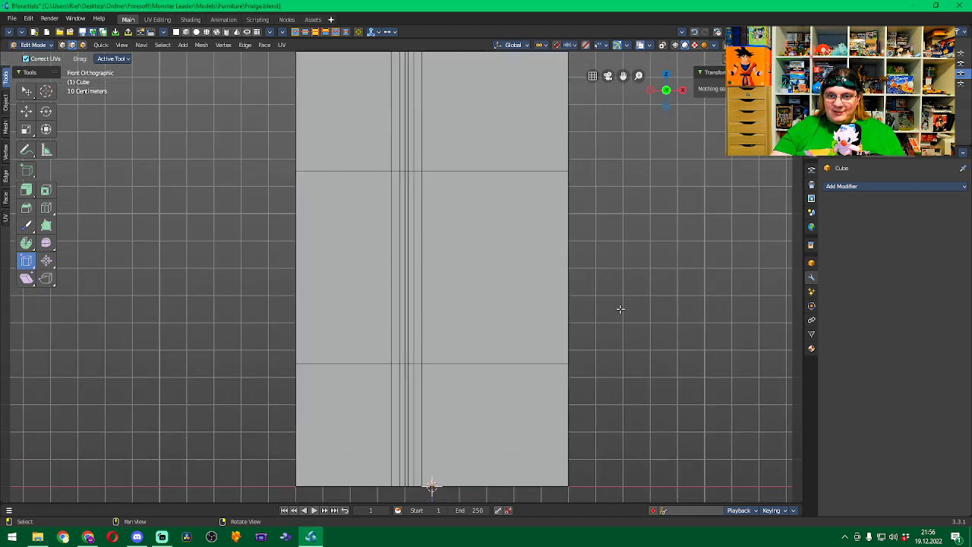
left_click(569, 203)
left_click(568, 384, "ctrl")
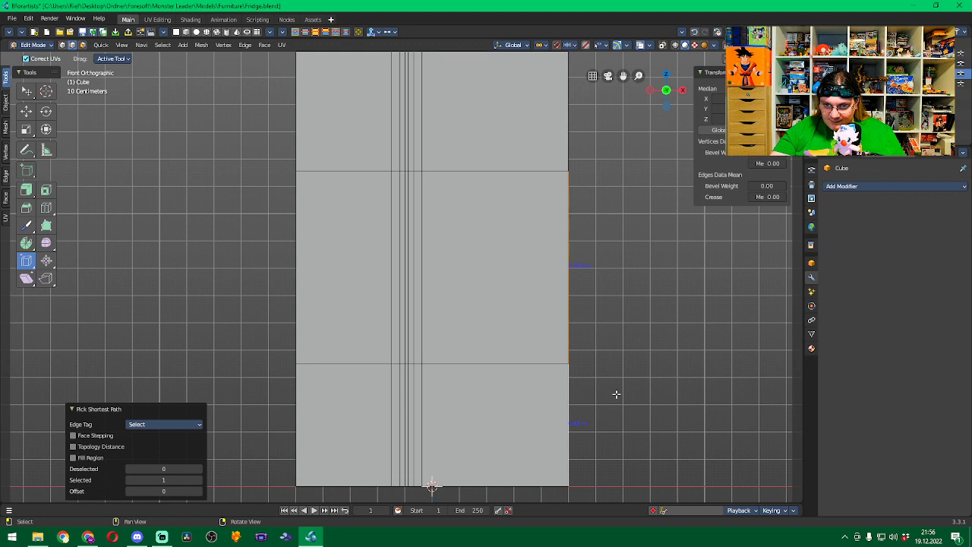
scroll(616, 394, "up", 2)
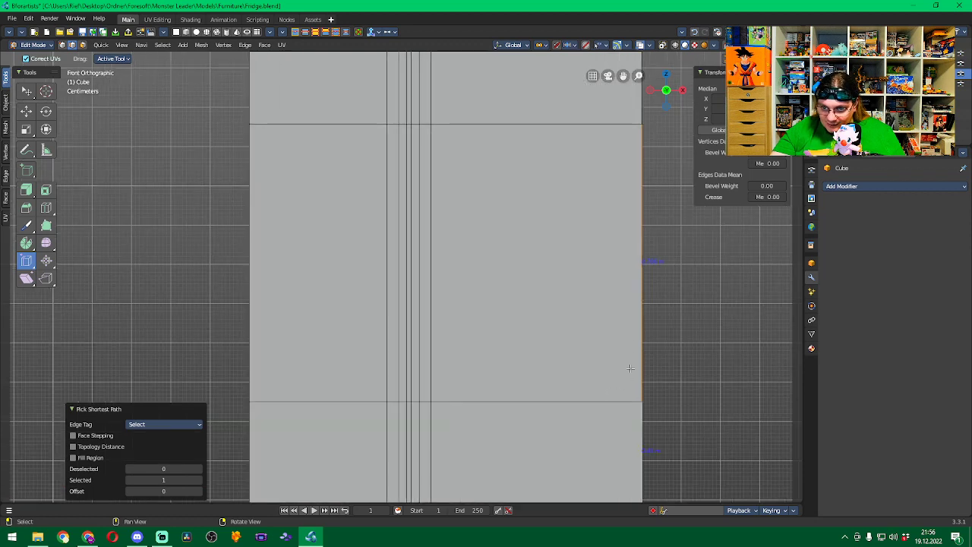
middle_click_drag(694, 438, 570, 321, "shift")
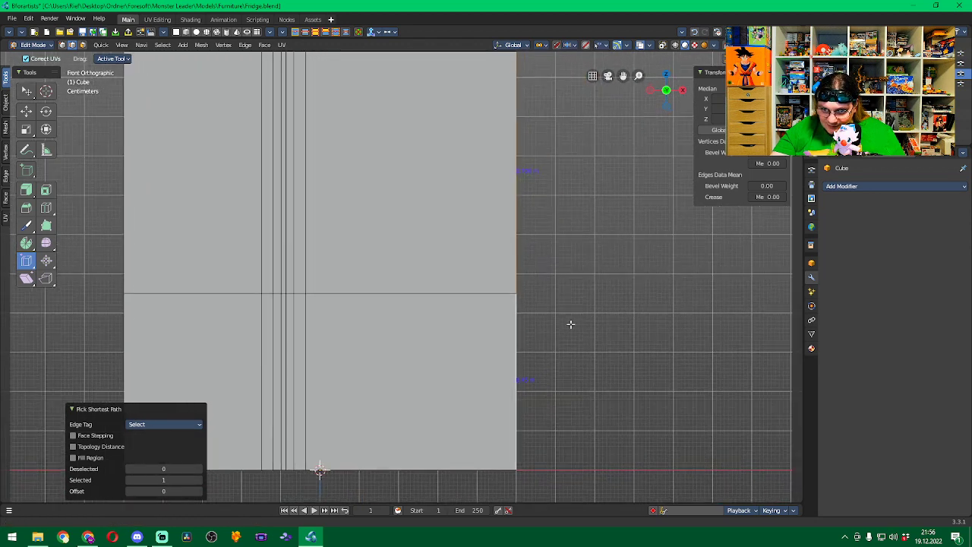
scroll(540, 397, "up", 3)
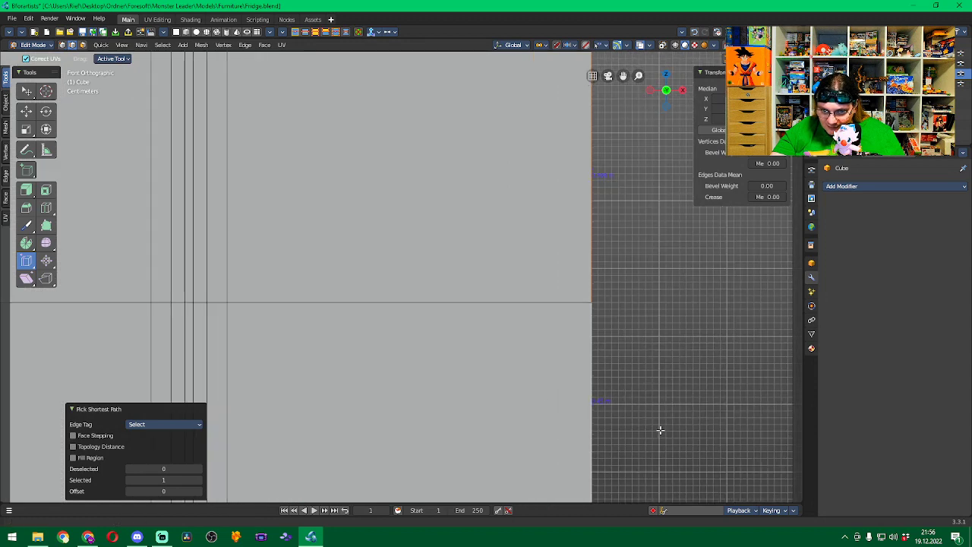
middle_click_drag(659, 427, 474, 388, "shift")
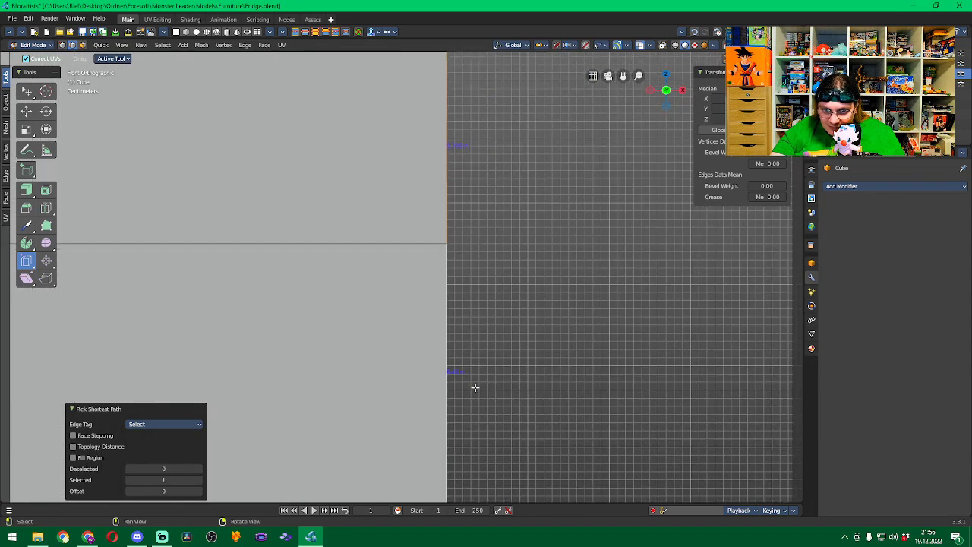
scroll(474, 387, "down", 5)
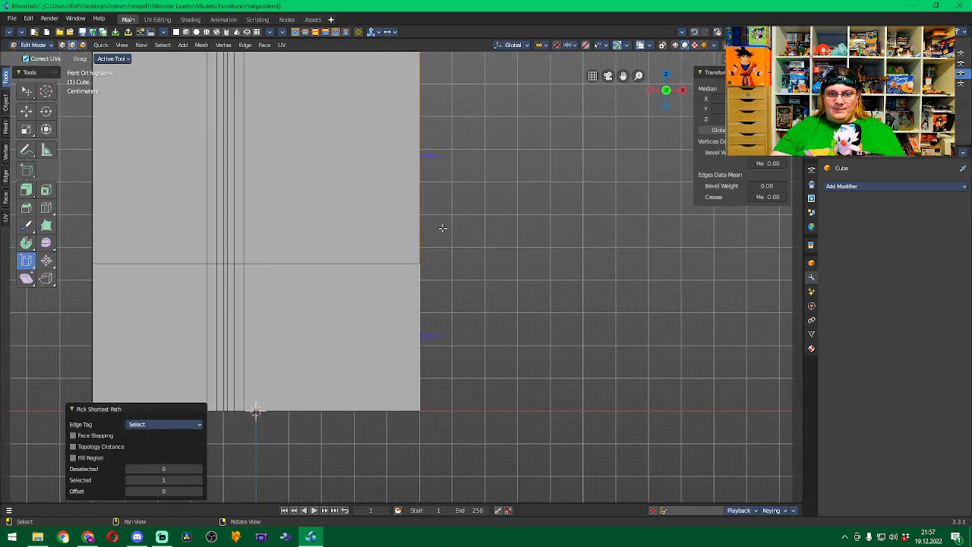
middle_click_drag(440, 228, 605, 302, "shift")
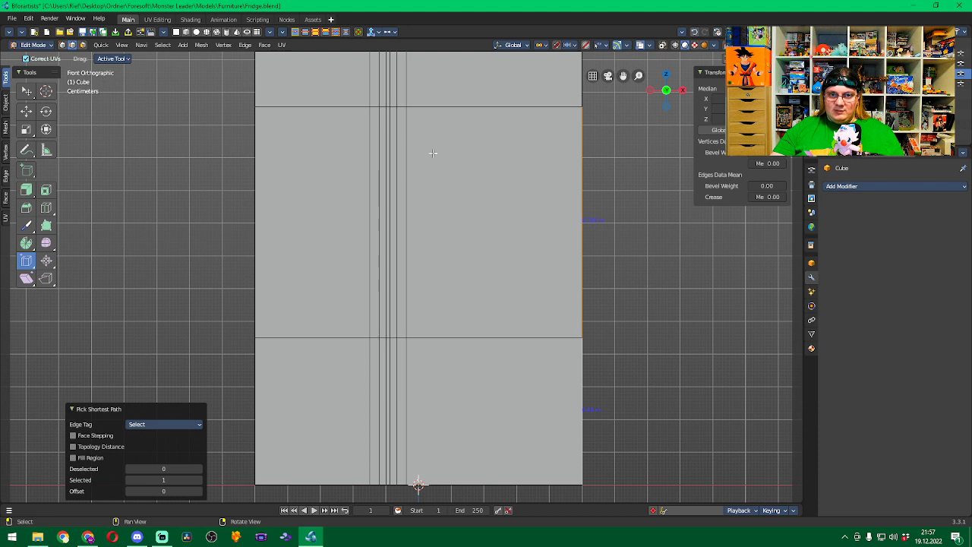
Slide the lower horizontal edge loop up to its new door-division height.
left_click(485, 337)
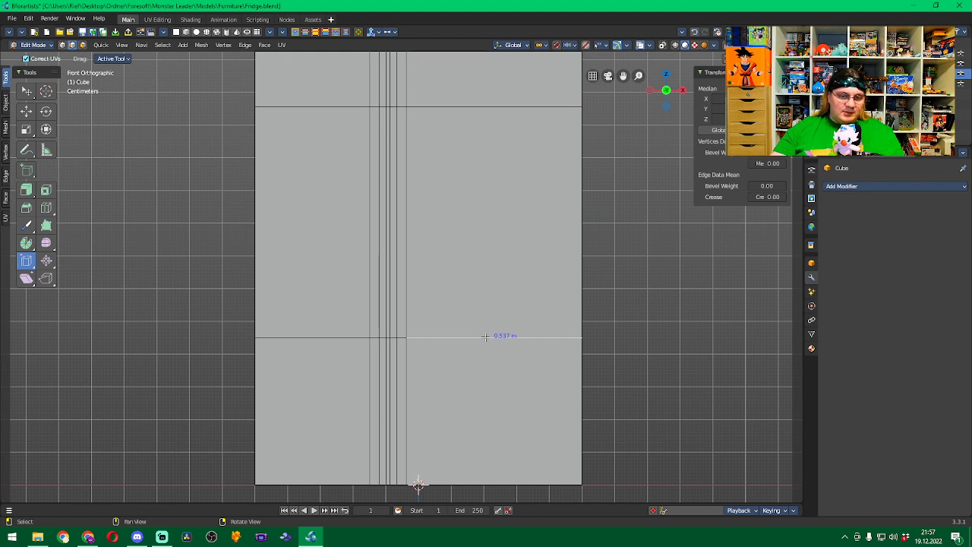
left_click(483, 336, "alt")
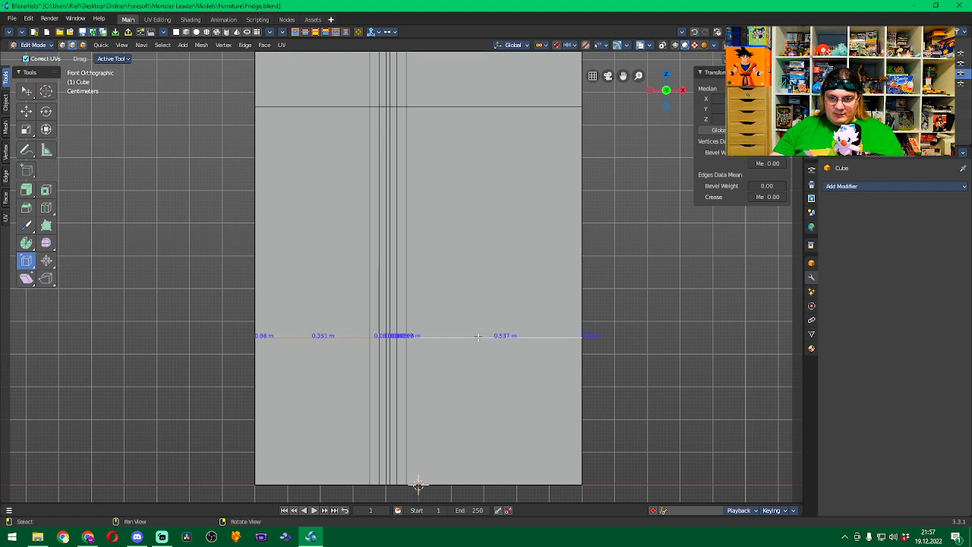
key("g")
key("g")
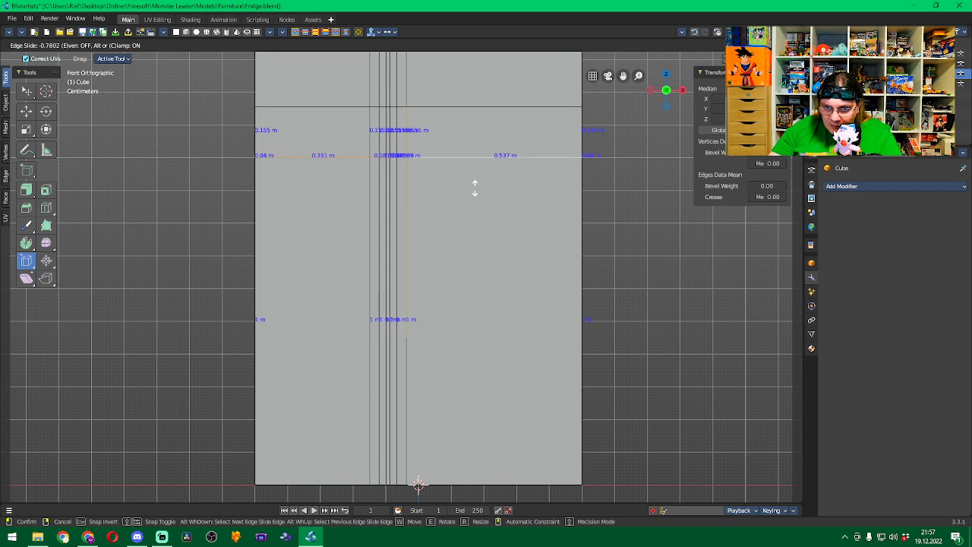
left_click(475, 188)
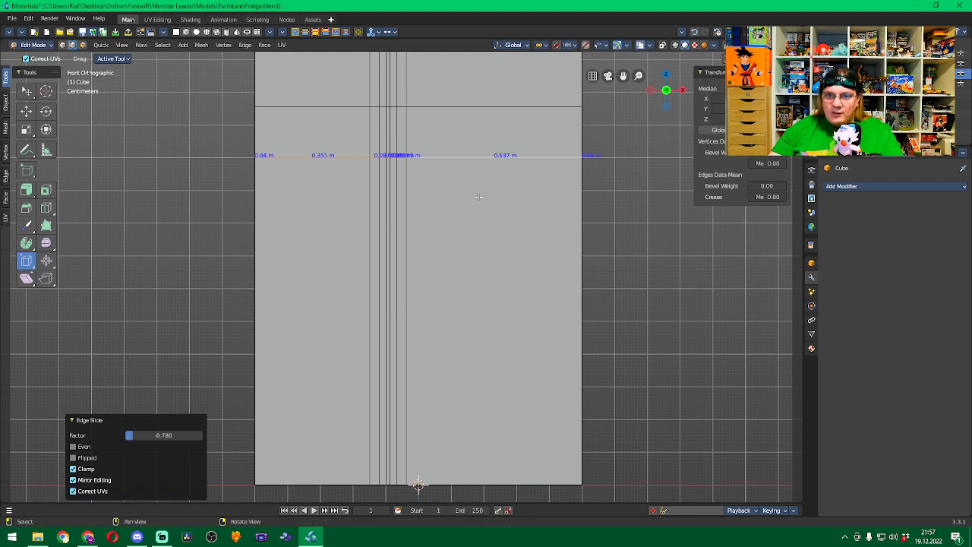
Slide the upper horizontal loop to factor 0.054 and deselect everything.
left_click(510, 105, "alt")
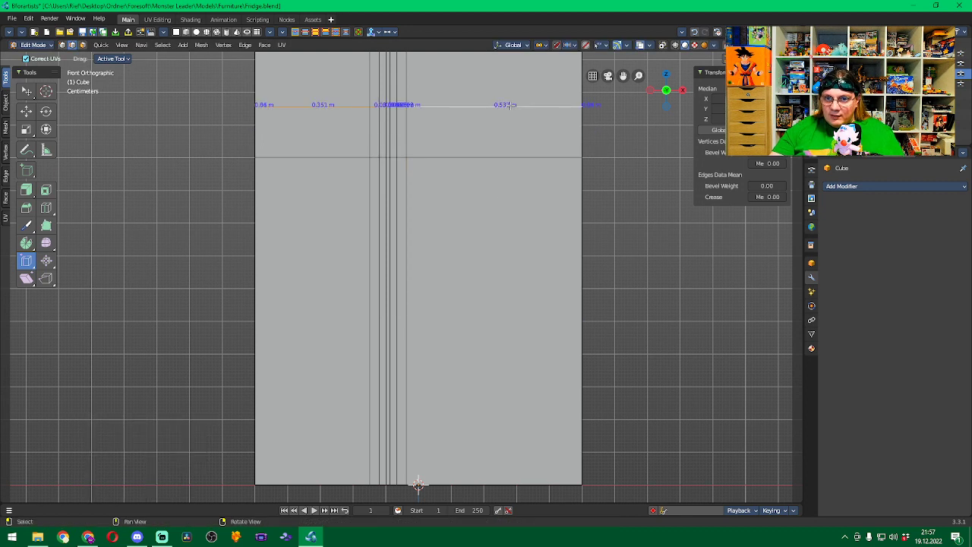
left_click(510, 105)
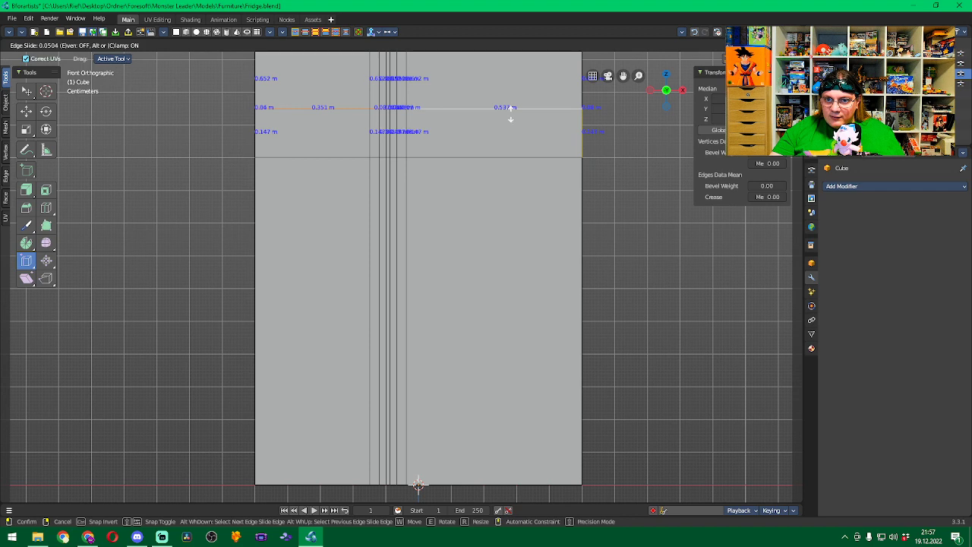
left_click_drag(510, 114, 512, 84)
middle_click_drag(629, 121, 635, 306, "shift")
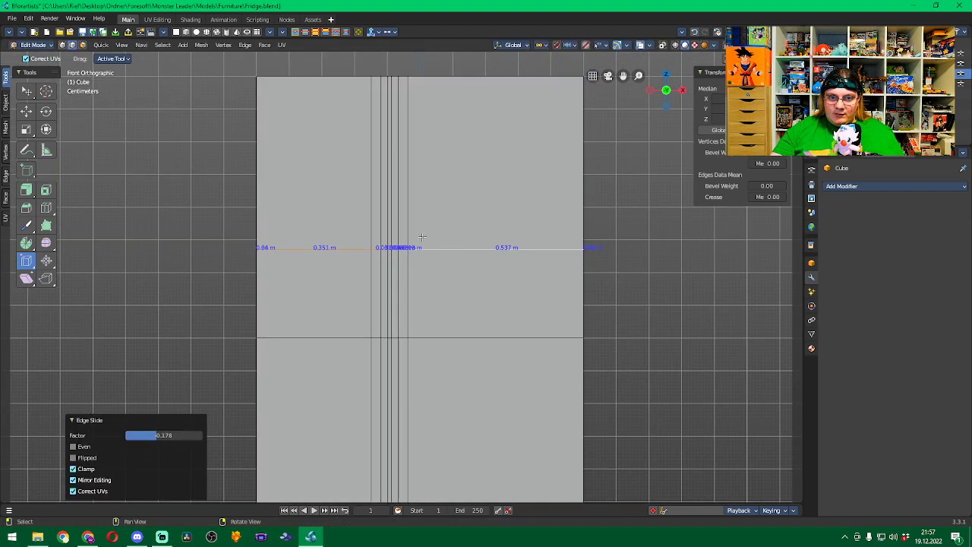
left_click_drag(455, 243, 456, 237)
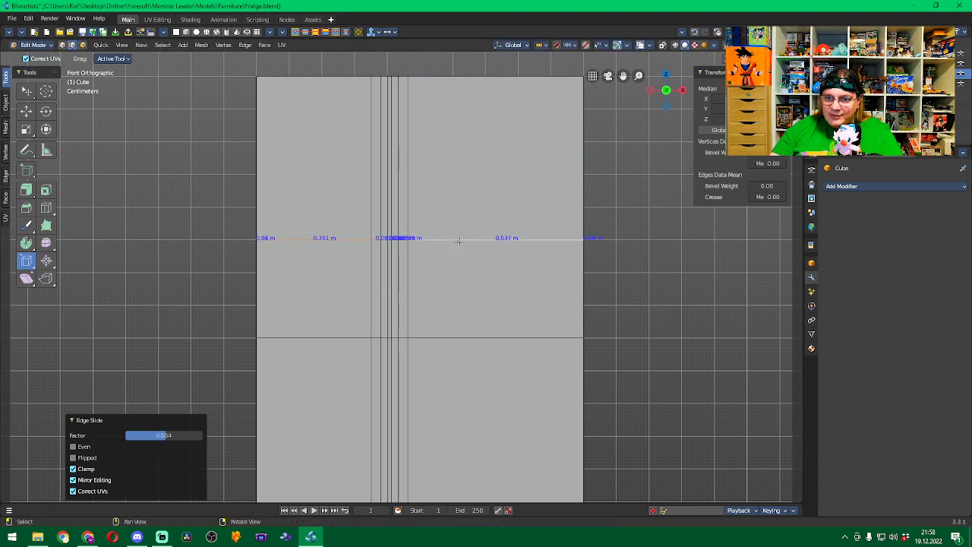
key("alt+a")
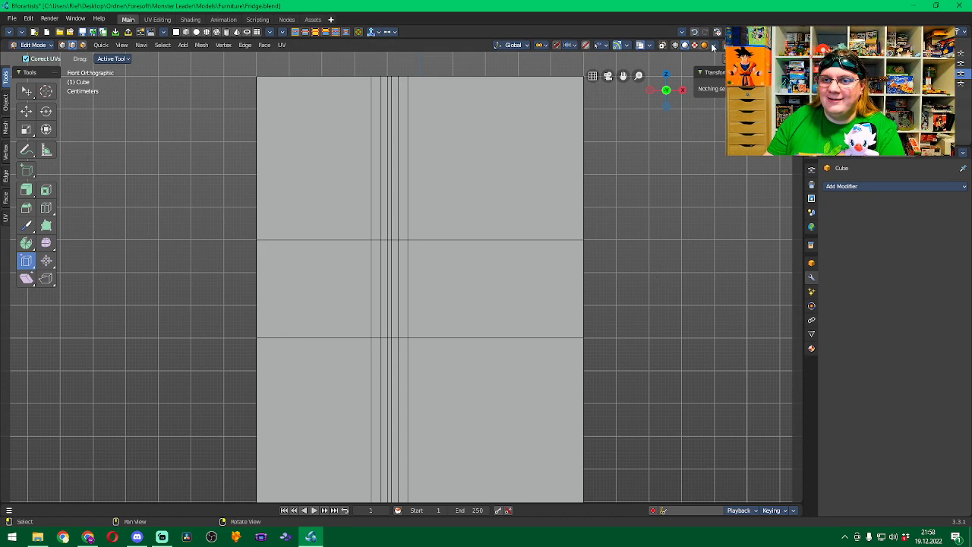
Zoom and pan onto the fridge front's middle band with its tight vertical cuts.
scroll(612, 354, "down", 1)
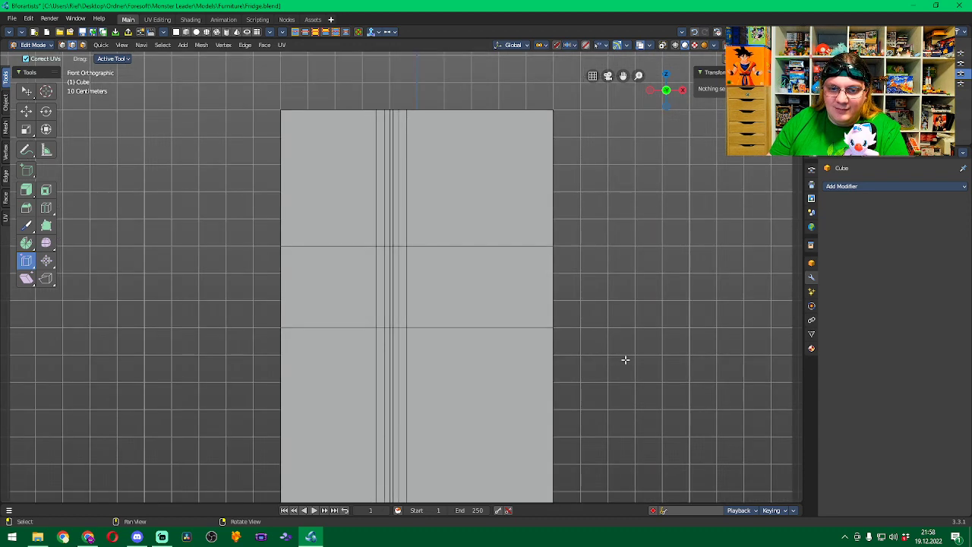
middle_click_drag(624, 360, 659, 222, "shift")
scroll(659, 222, "down", 2)
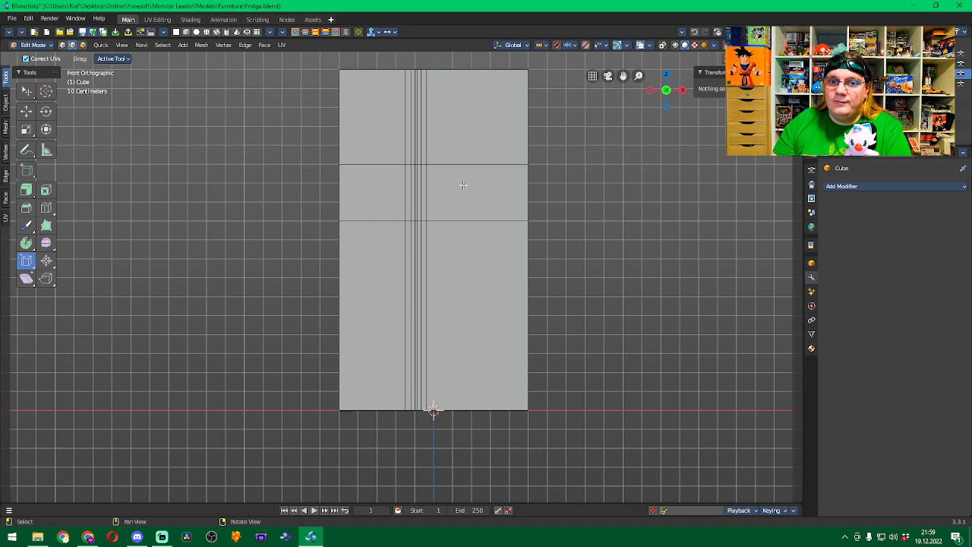
scroll(463, 185, "up", 4)
middle_click_drag(465, 140, 471, 205, "shift")
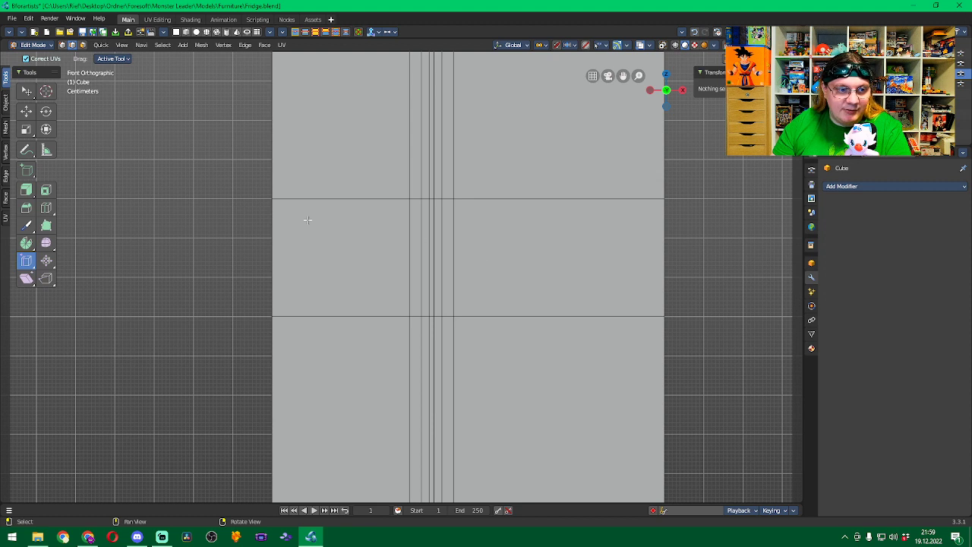
left_click(28, 191)
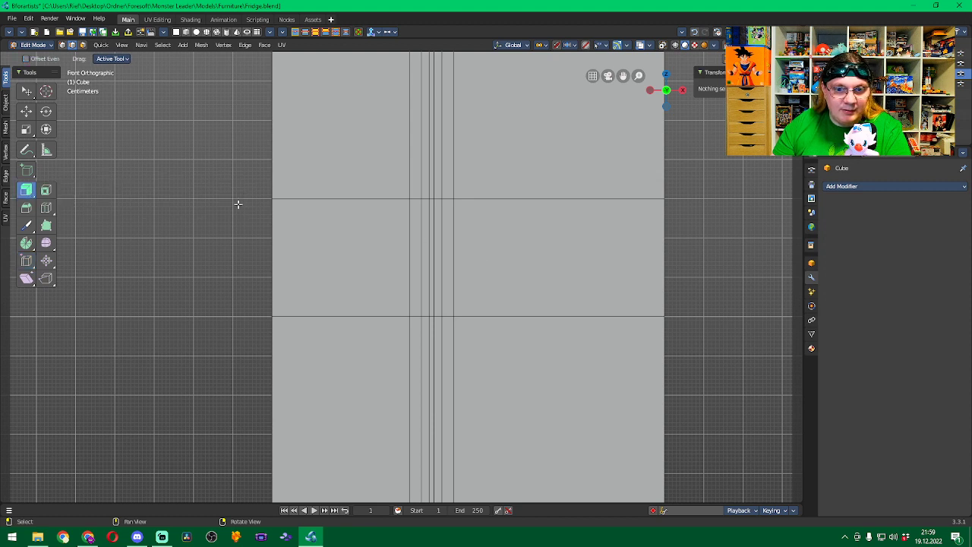
left_click(452, 234)
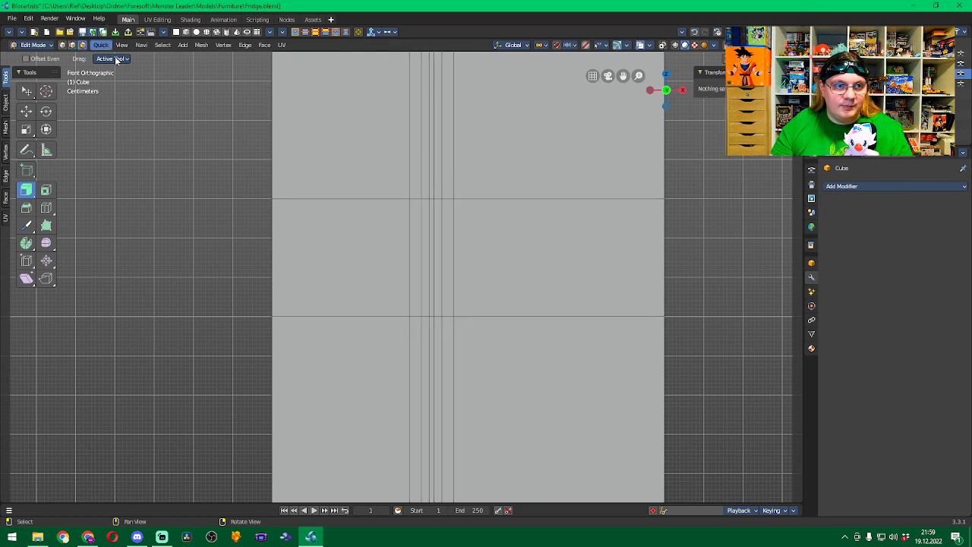
left_click(444, 239, "shift")
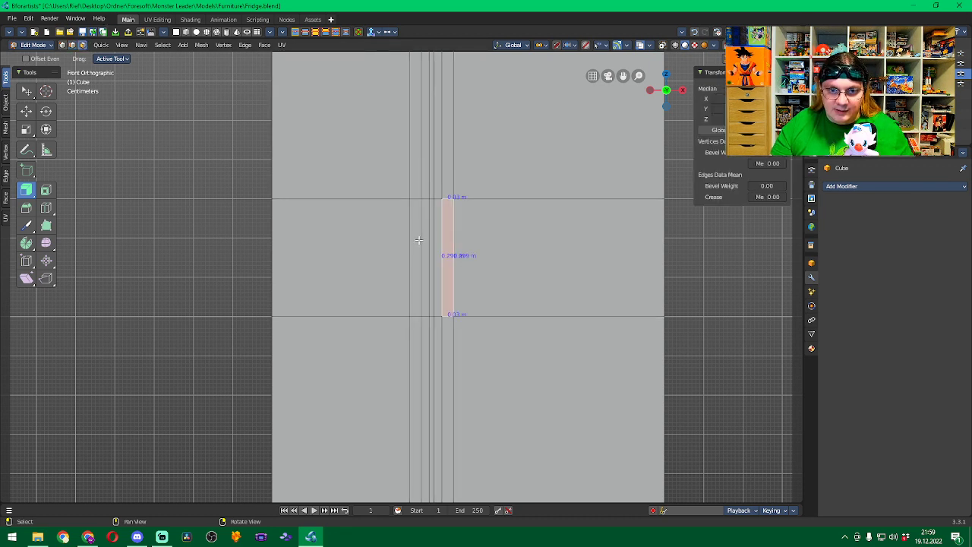
left_click(418, 240, "shift")
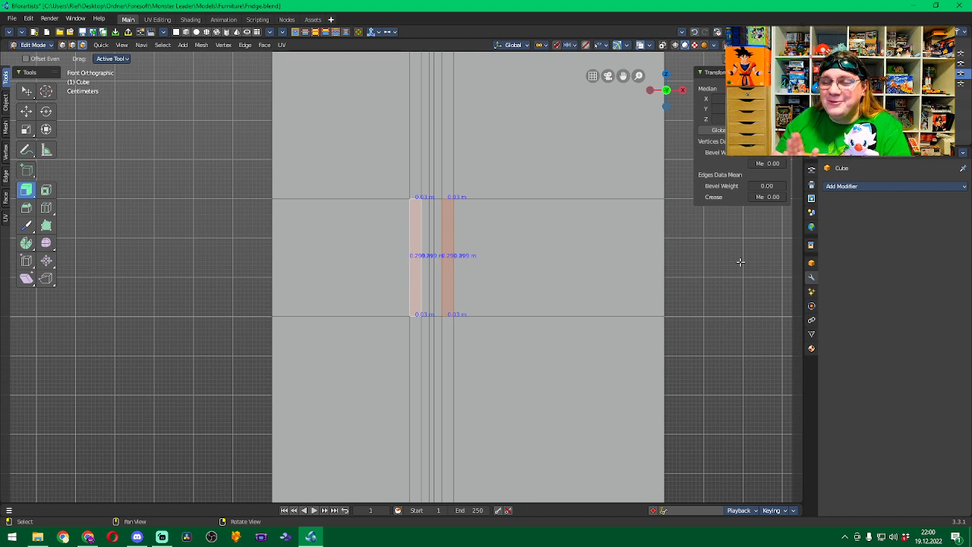
key("alt+a")
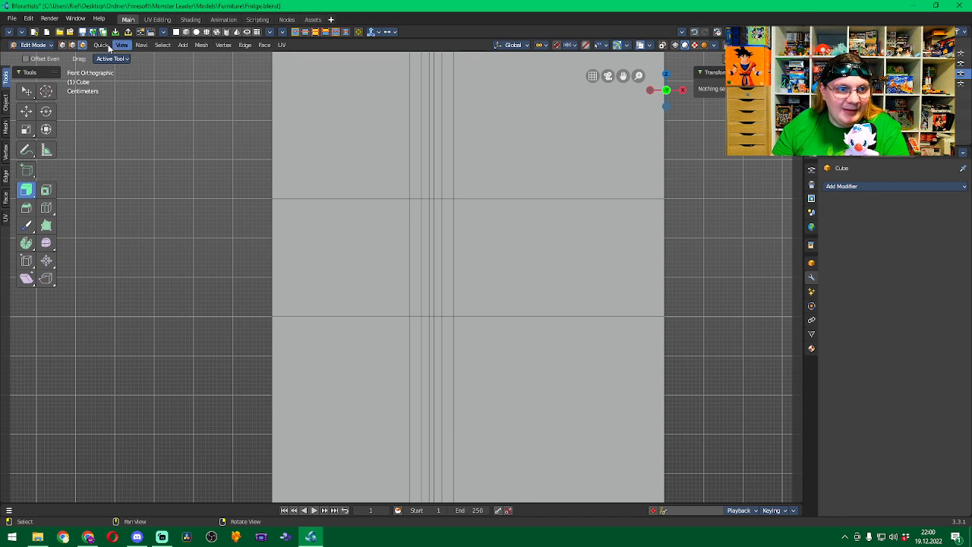
left_click(62, 45)
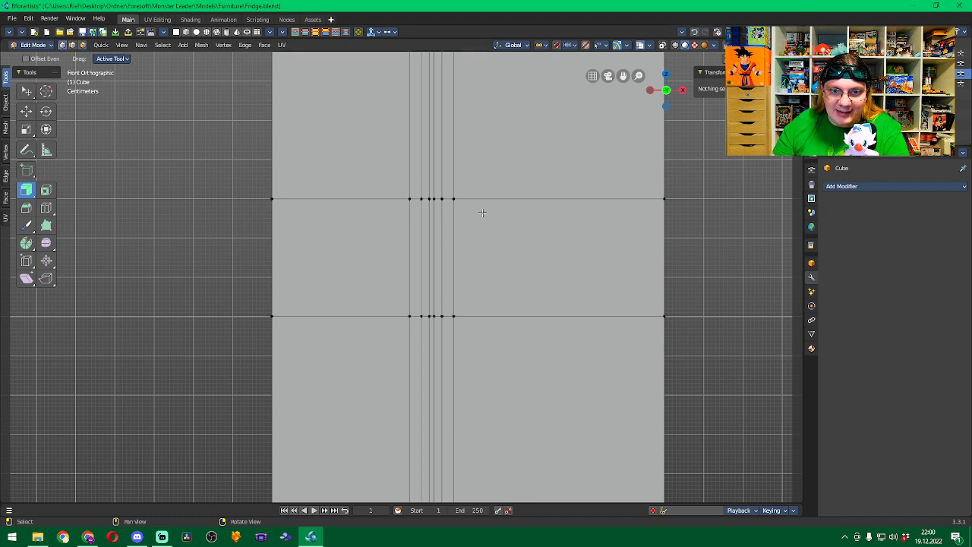
left_click(454, 199)
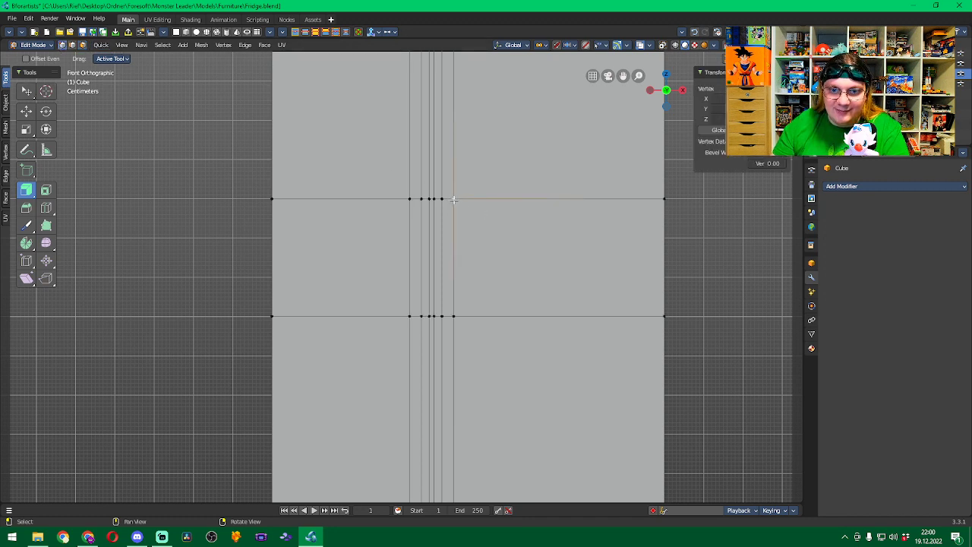
key("alt+s")
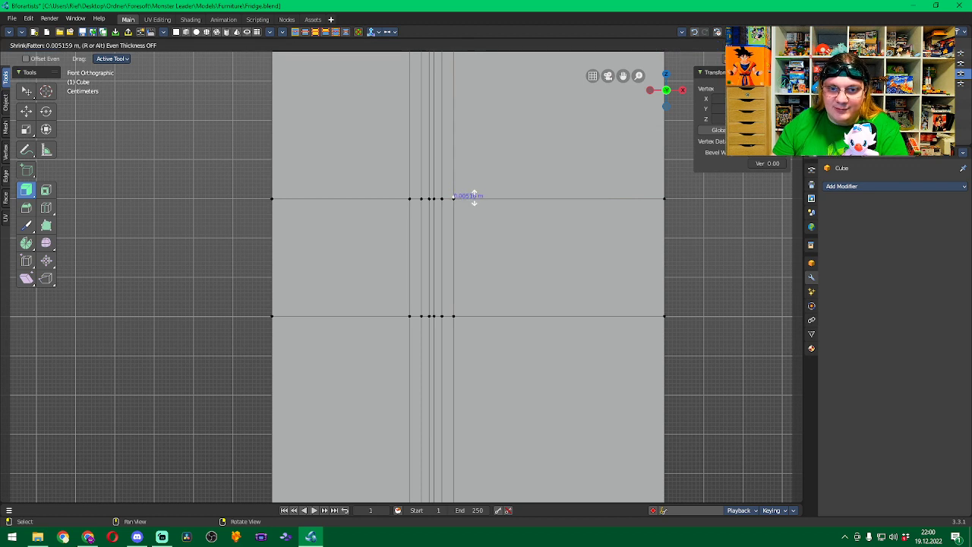
left_click(474, 196)
key("ctrl+z")
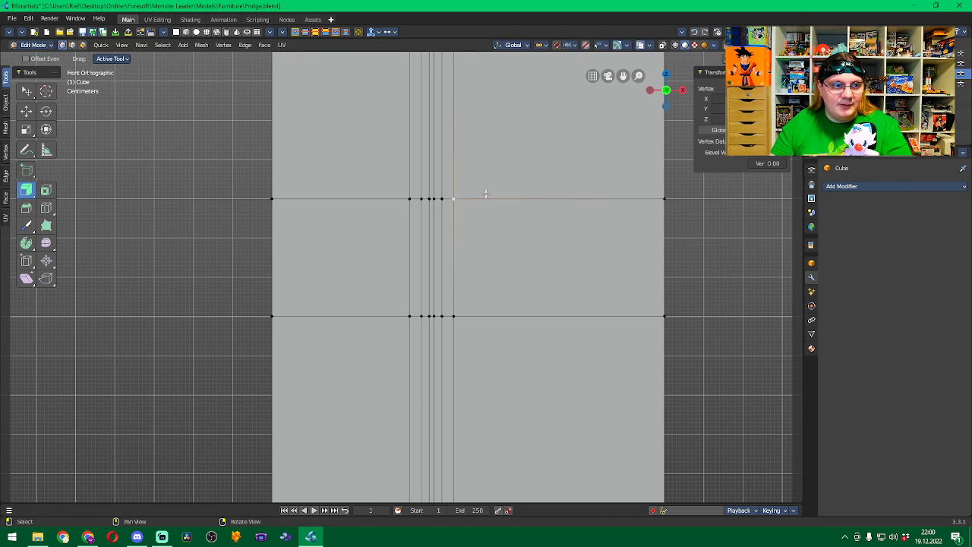
left_click(25, 91)
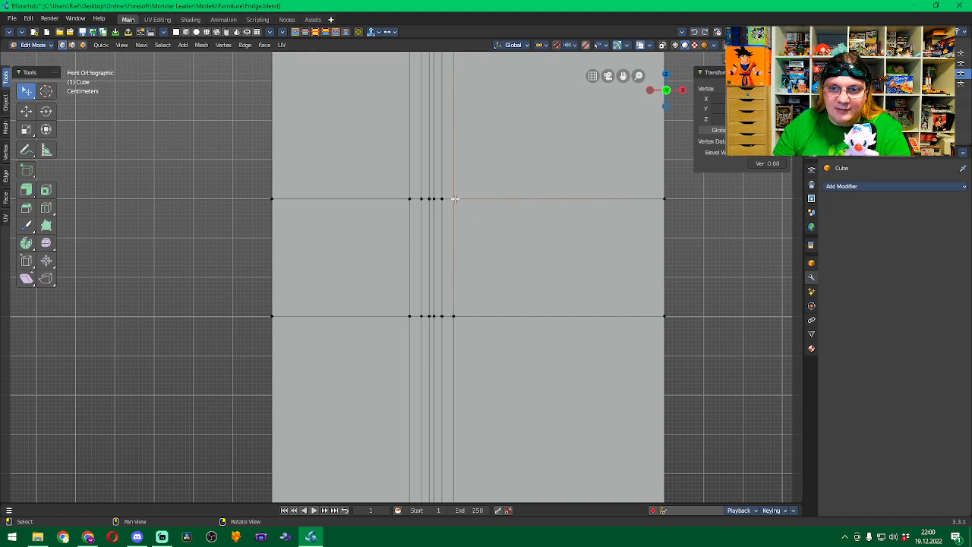
mouse_move(694, 245)
middle_mouse_down()
mouse_move(719, 254)
mouse_move(722, 269)
mouse_move(688, 276)
mouse_move(705, 269)
mouse_move(695, 260)
middle_mouse_up()
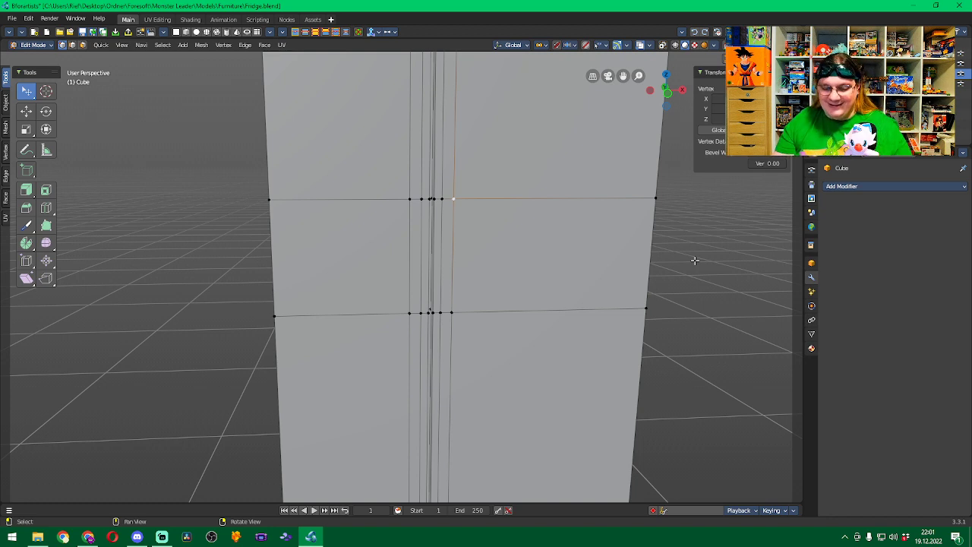
key("alt+a")
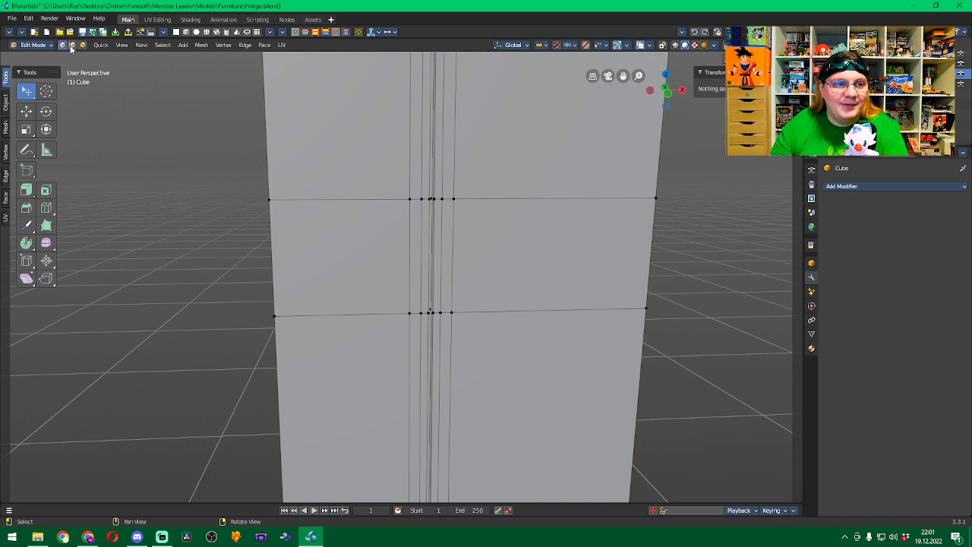
left_click(73, 45)
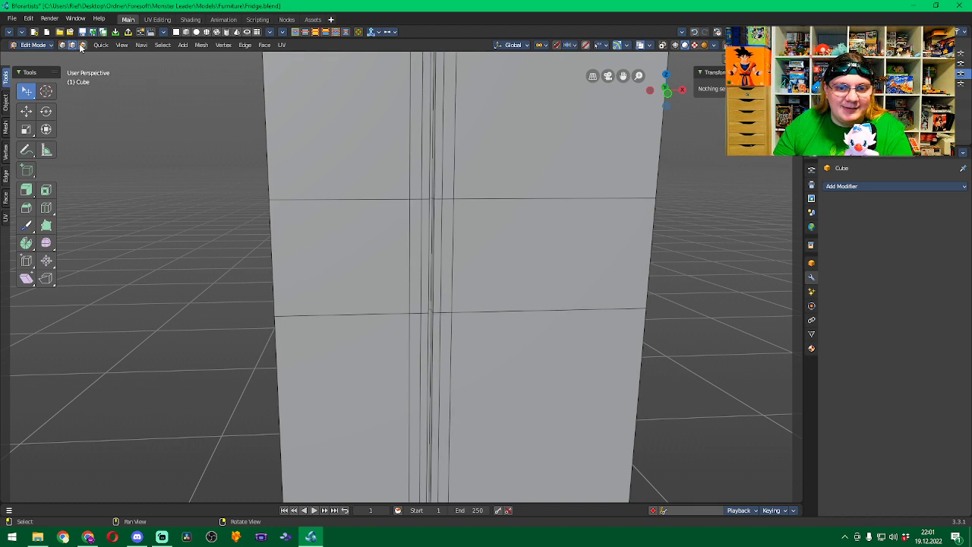
key("KP_1")
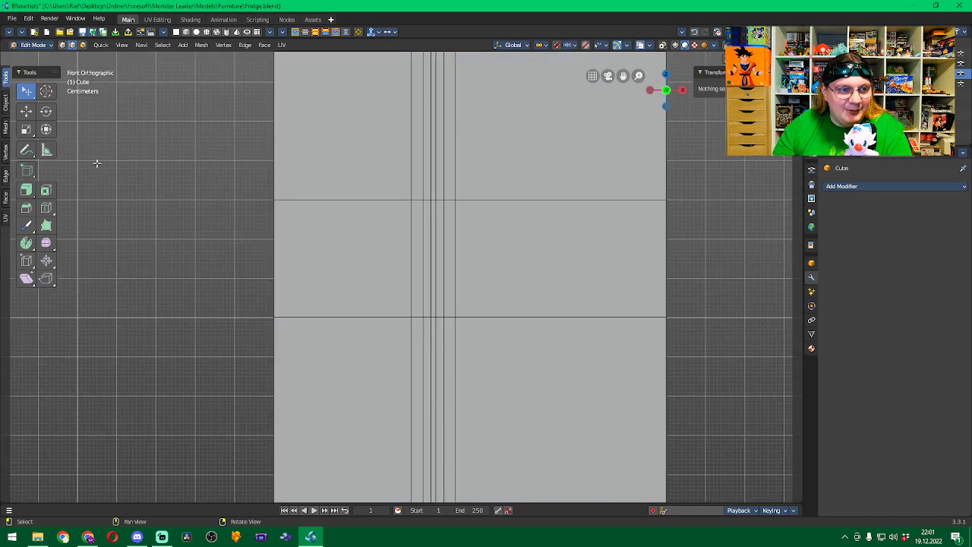
Add two more horizontal loop cuts across the middle band for the gap.
left_click(46, 207)
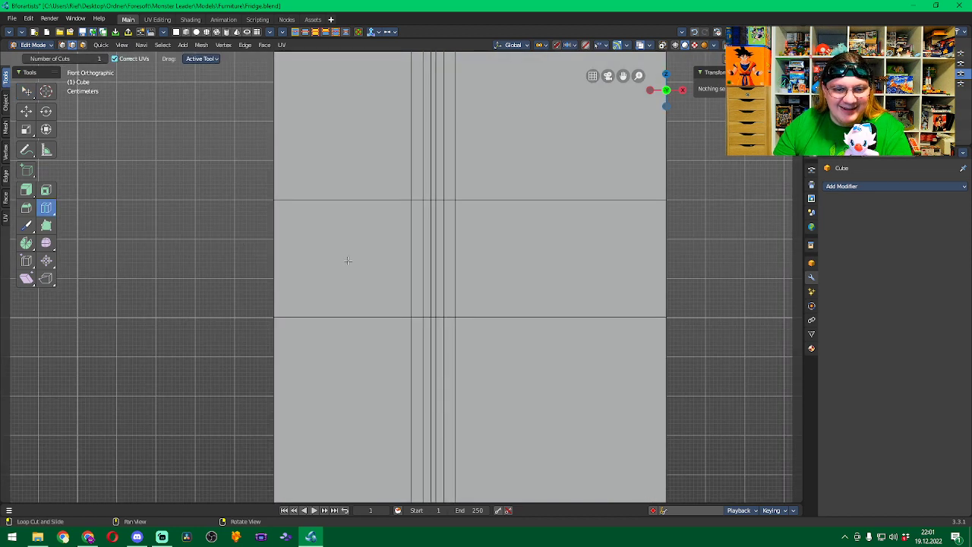
left_click(283, 264)
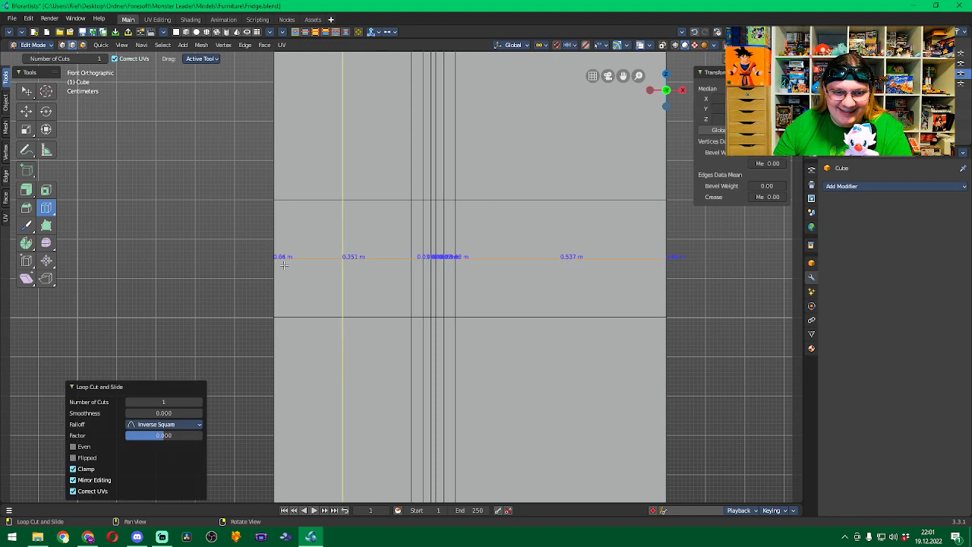
left_click(287, 280)
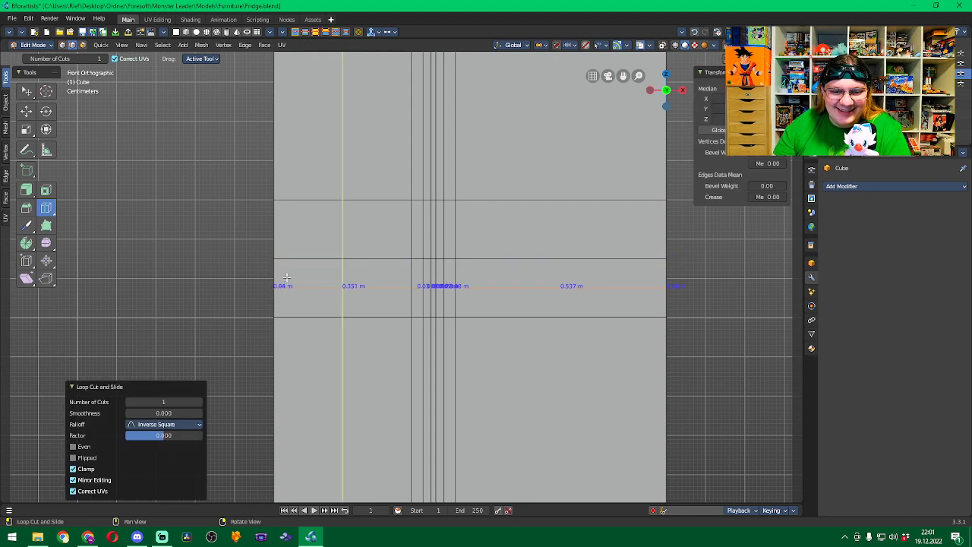
left_click(26, 260)
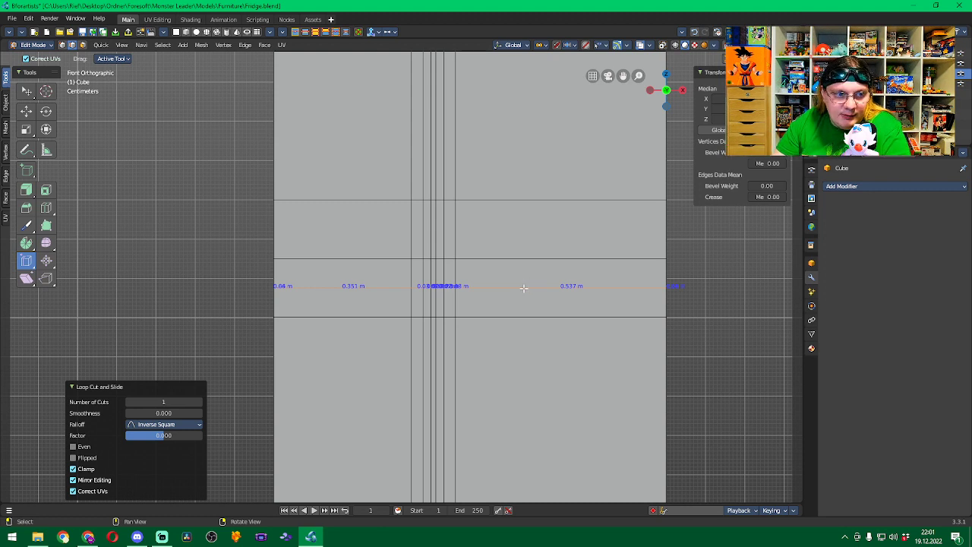
Slide the new horizontal edge loop to a new height.
left_click_drag(523, 288, 525, 313)
scroll(525, 314, "up", 5)
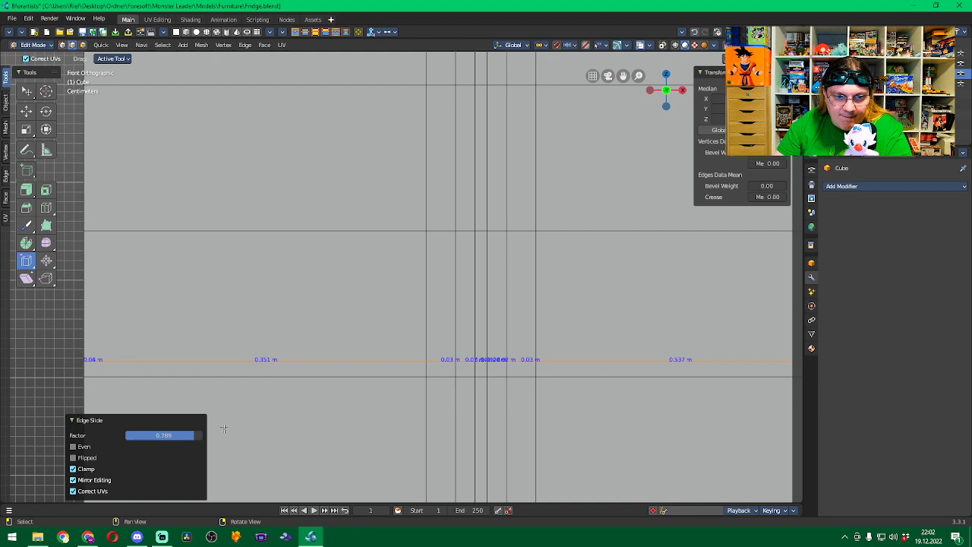
middle_click_drag(224, 428, 350, 270, "shift")
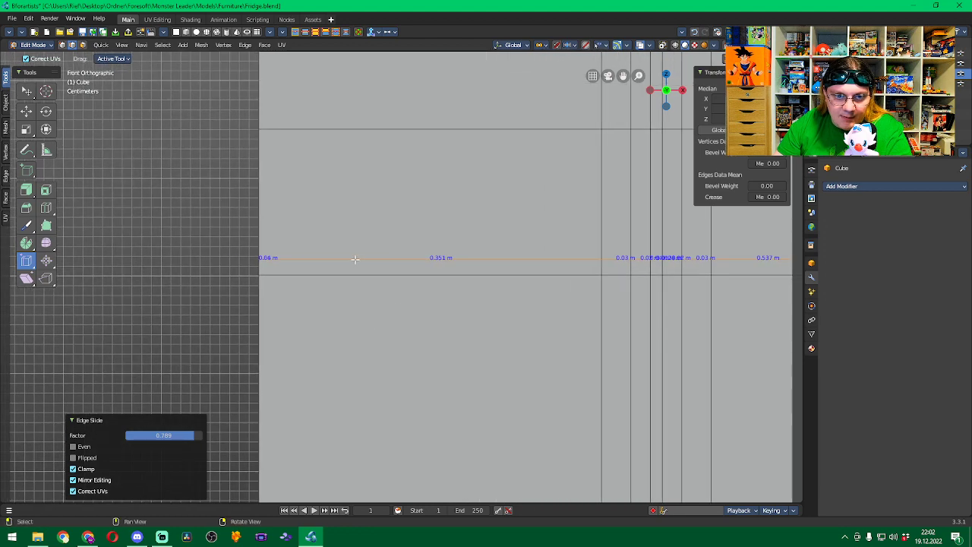
key("g")
key("g")
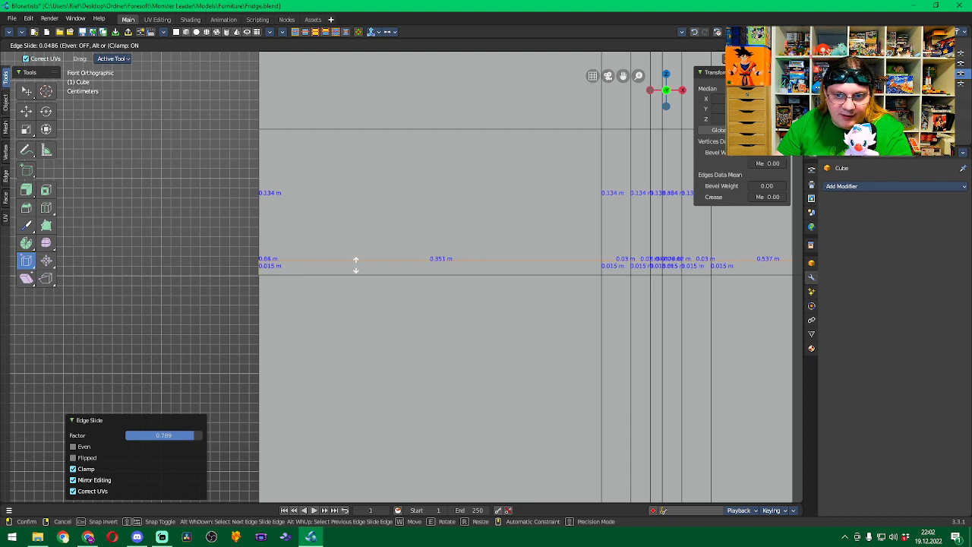
left_click(355, 264)
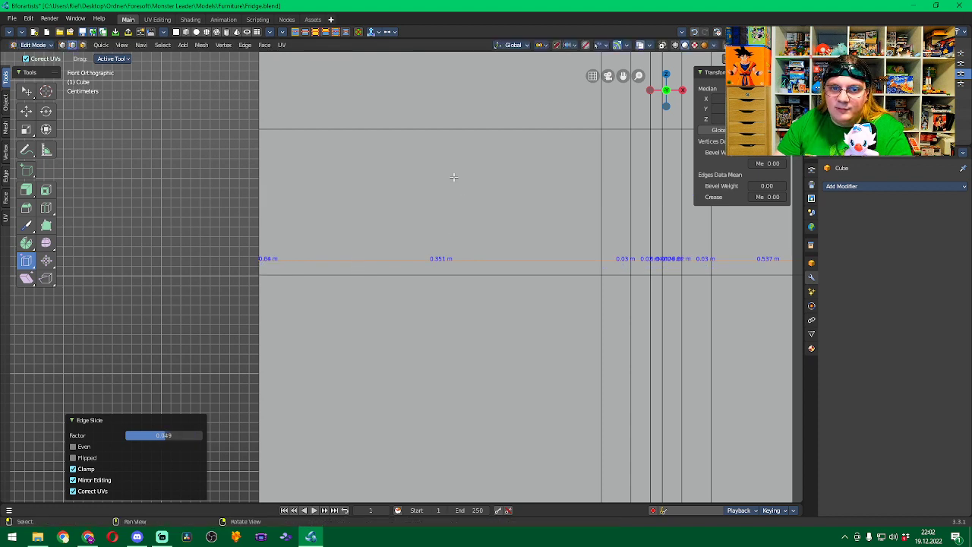
Reset the horizontal loop's slide to 0, then slide it up near the top edge.
middle_click_drag(453, 177, 429, 308, "shift")
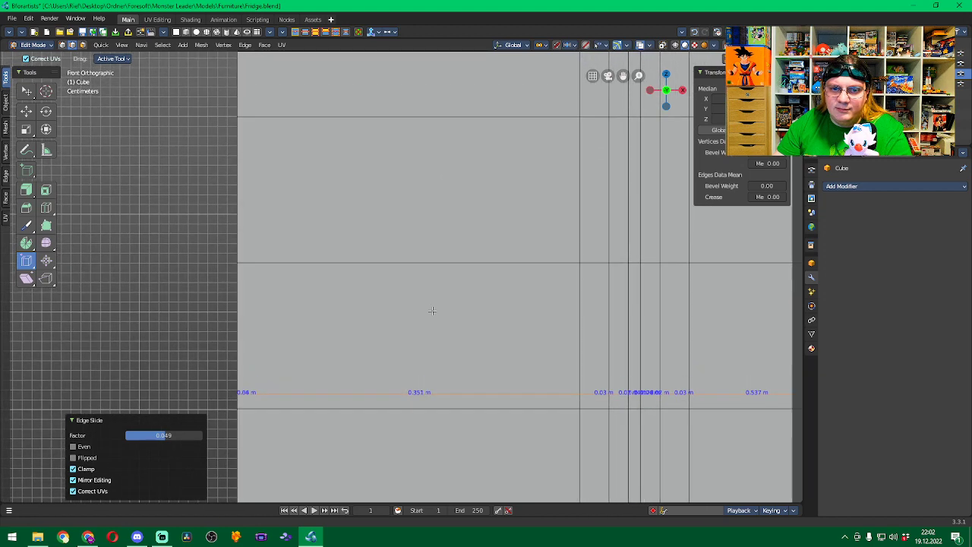
left_click(443, 263, "alt")
key("g")
key("g")
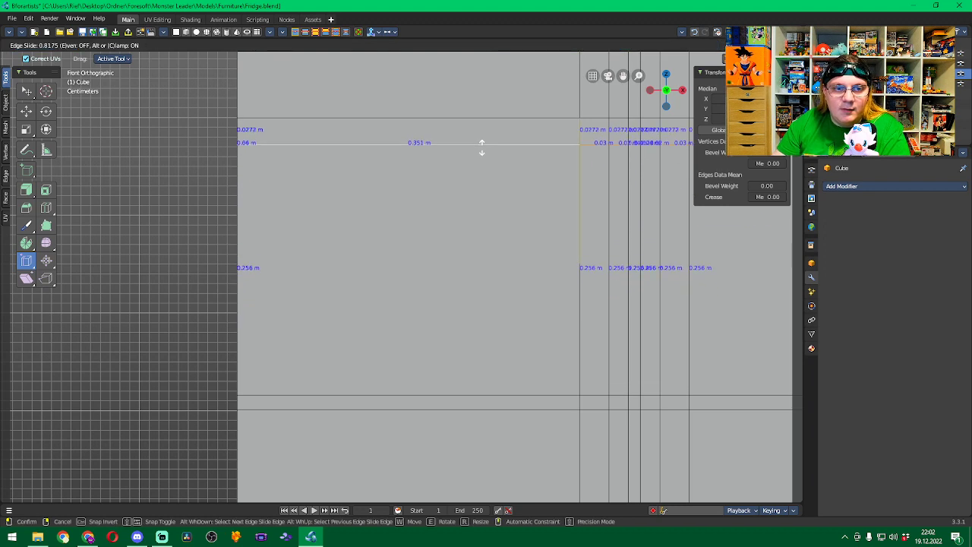
key("0")
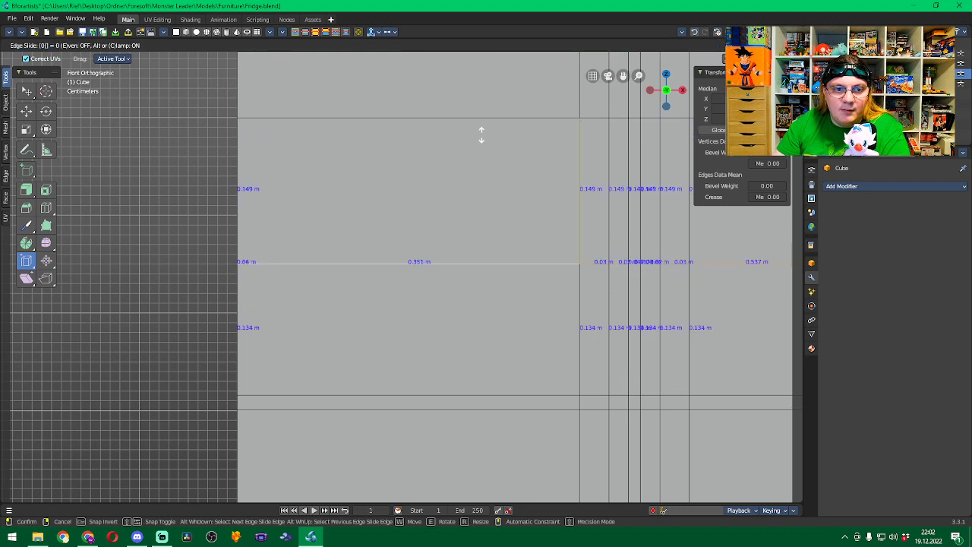
key("Return")
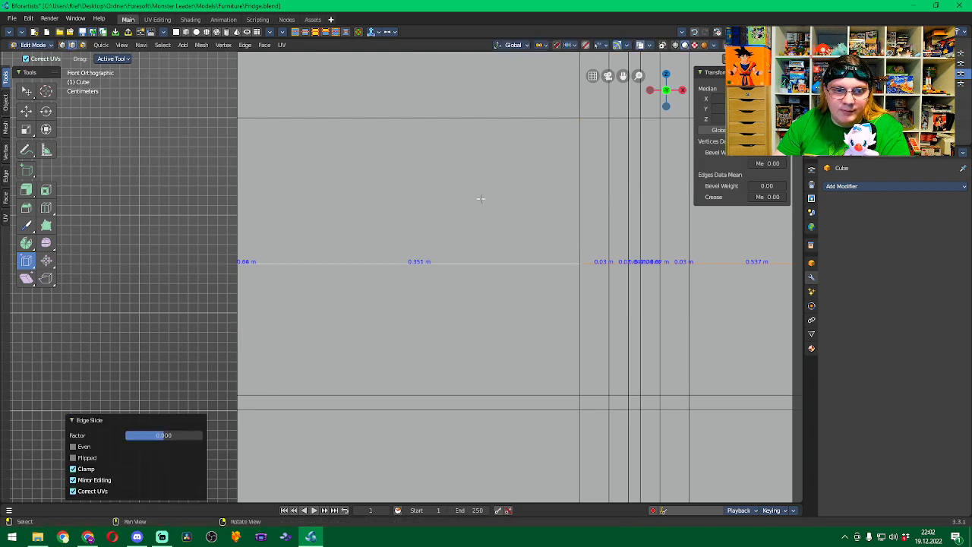
key("g")
key("g")
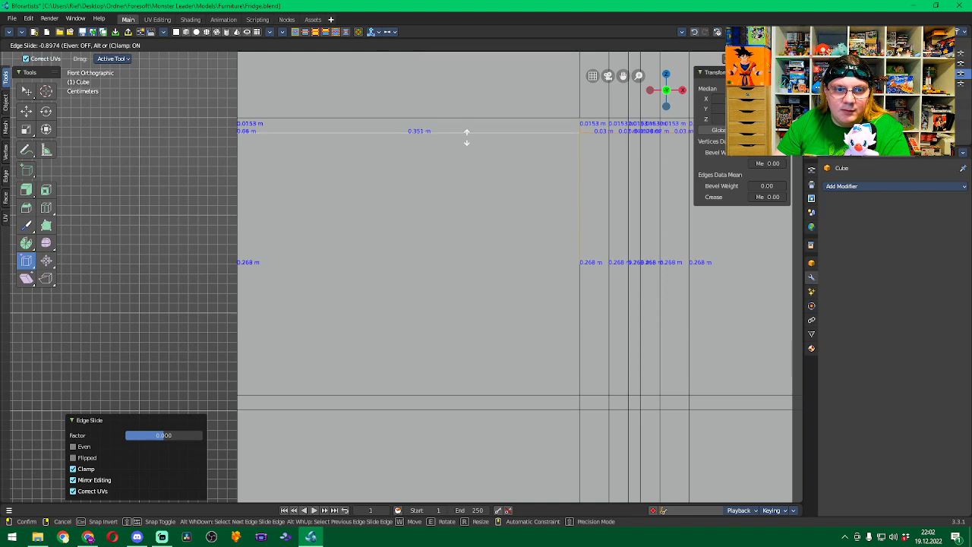
left_click(466, 137)
Settle the gap edge at near-zero offset (factor -0.00085) and clear the selection.
scroll(449, 145, "up", 1)
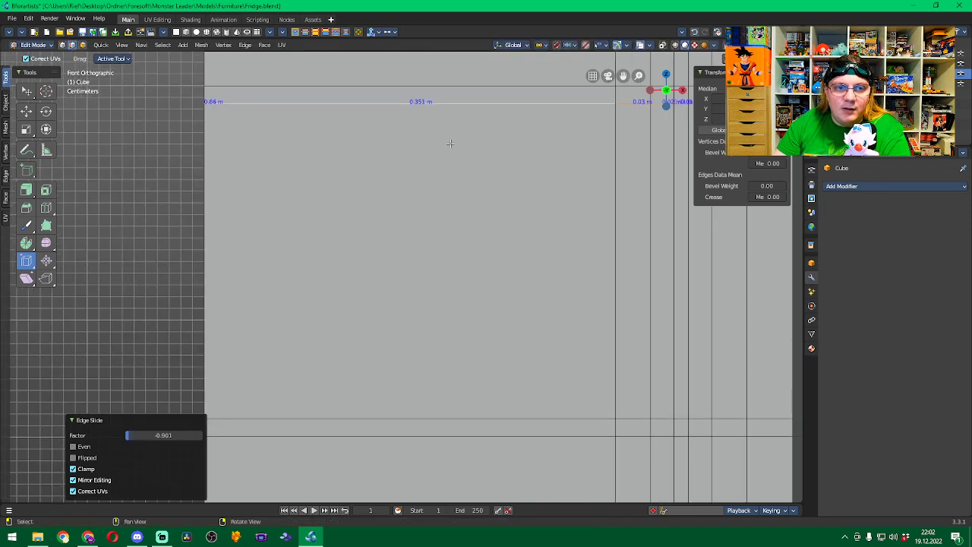
middle_click_drag(343, 158, 360, 221, "shift")
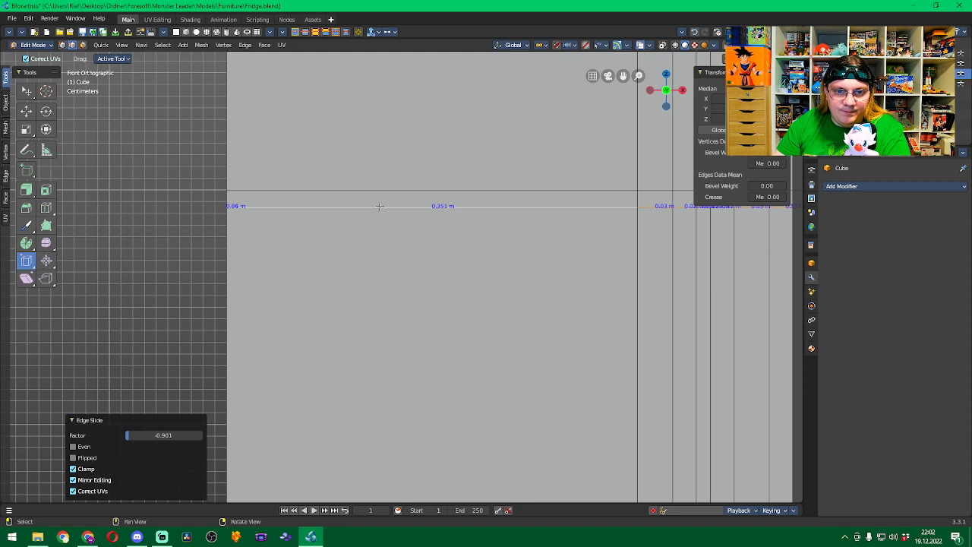
key("g")
key("g")
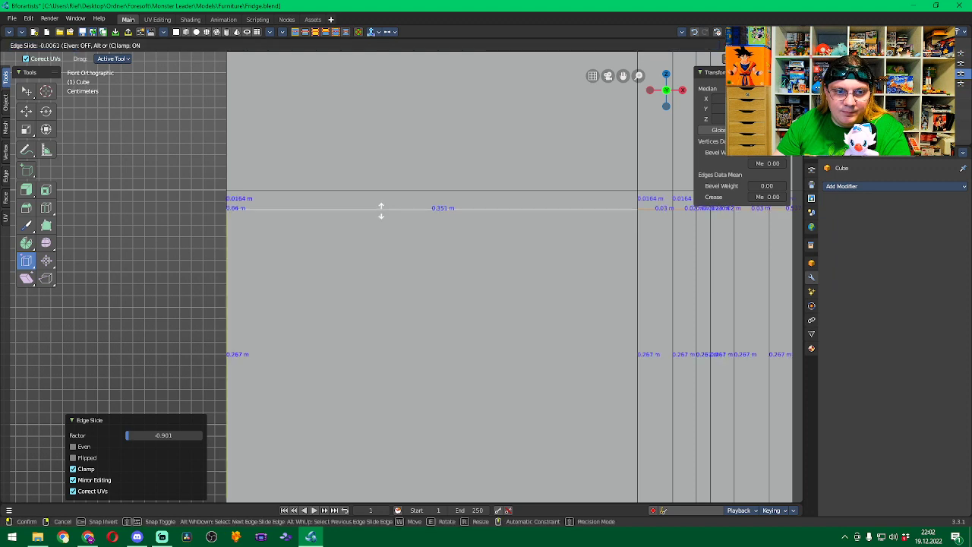
left_click(381, 210)
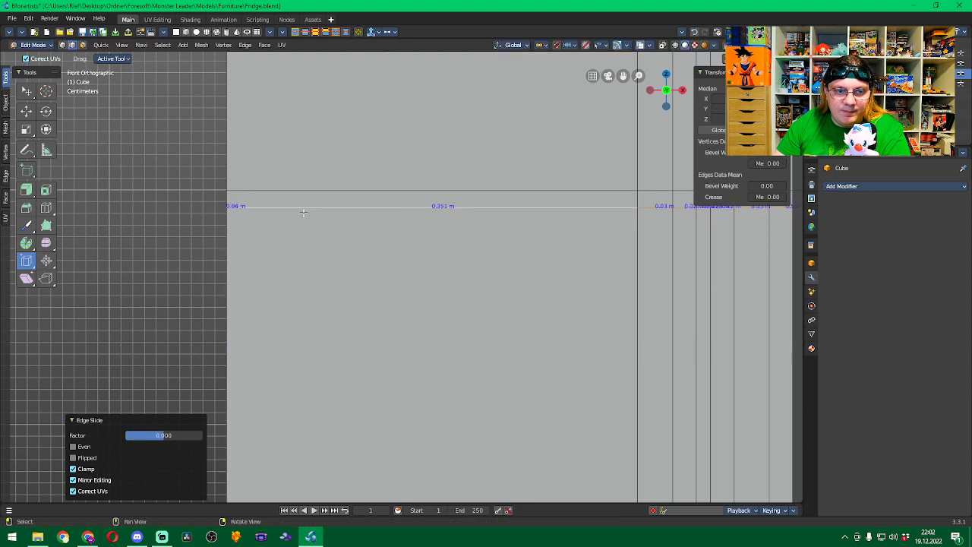
scroll(300, 210, "up", 1)
middle_click_drag(300, 210, 403, 239, "shift")
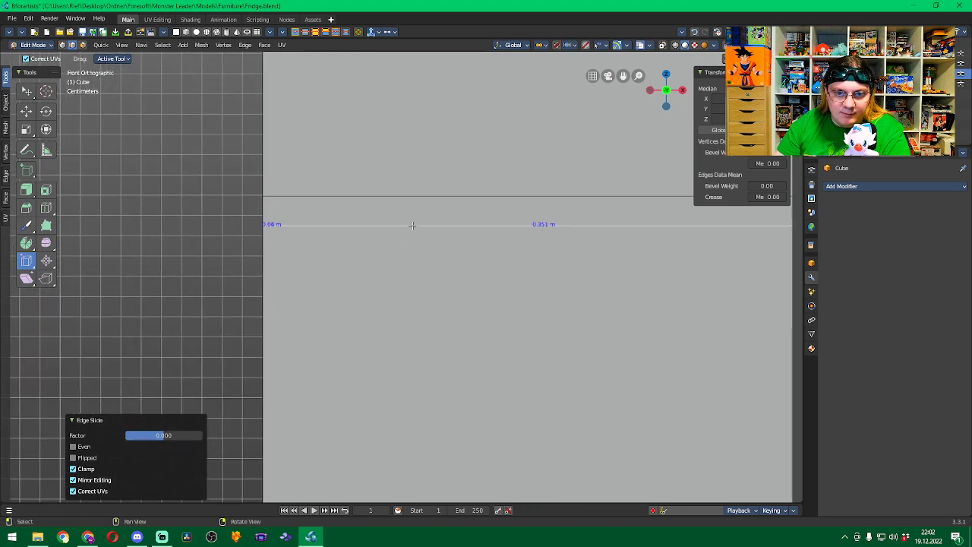
key("g")
key("g")
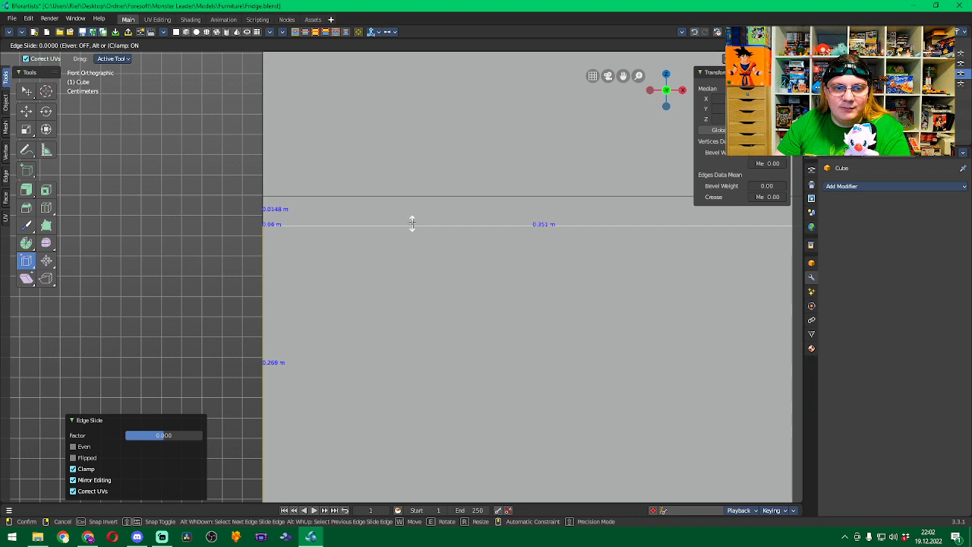
right_click(412, 223)
scroll(314, 224, "up", 3)
middle_click_drag(230, 215, 419, 280, "shift")
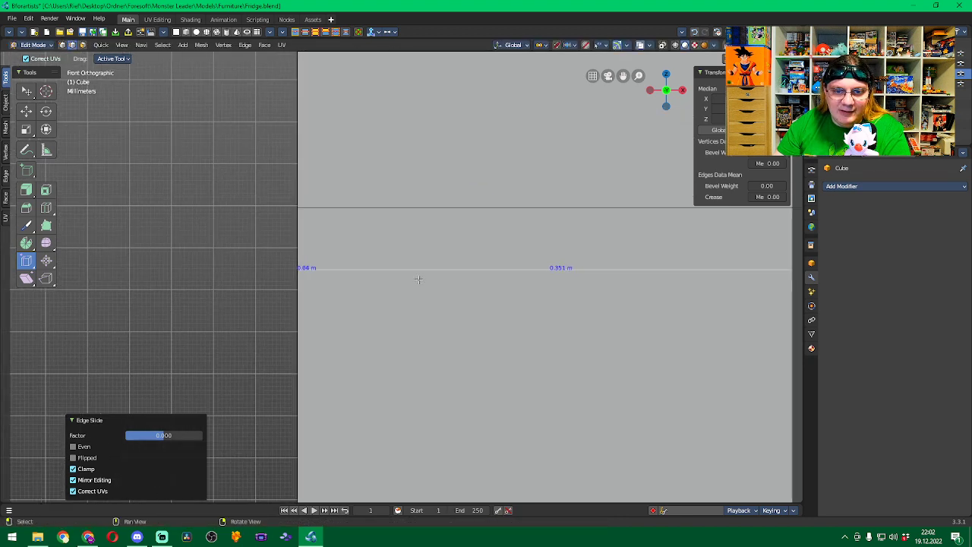
left_click_drag(445, 269, 446, 268)
scroll(588, 346, "down", 3)
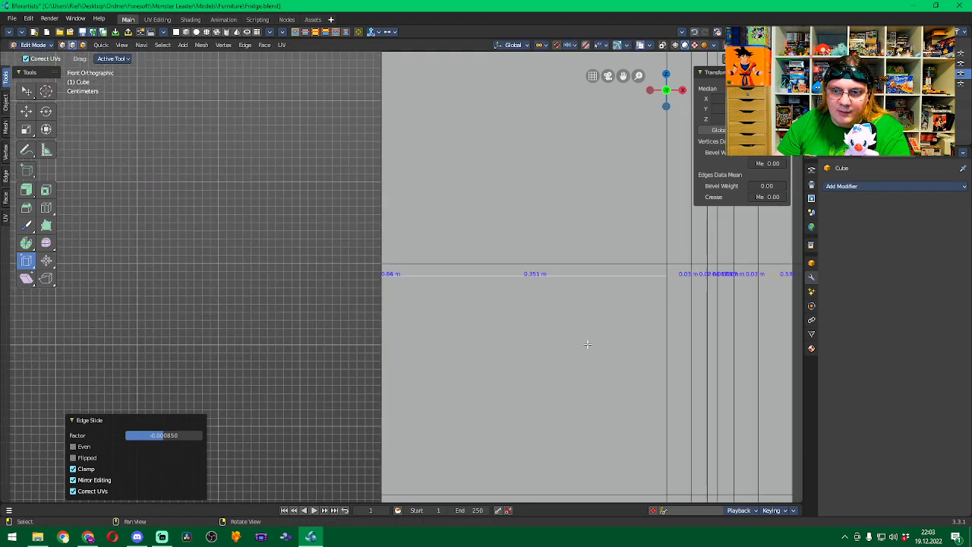
middle_click_drag(587, 344, 595, 269)
scroll(587, 276, "down", 3)
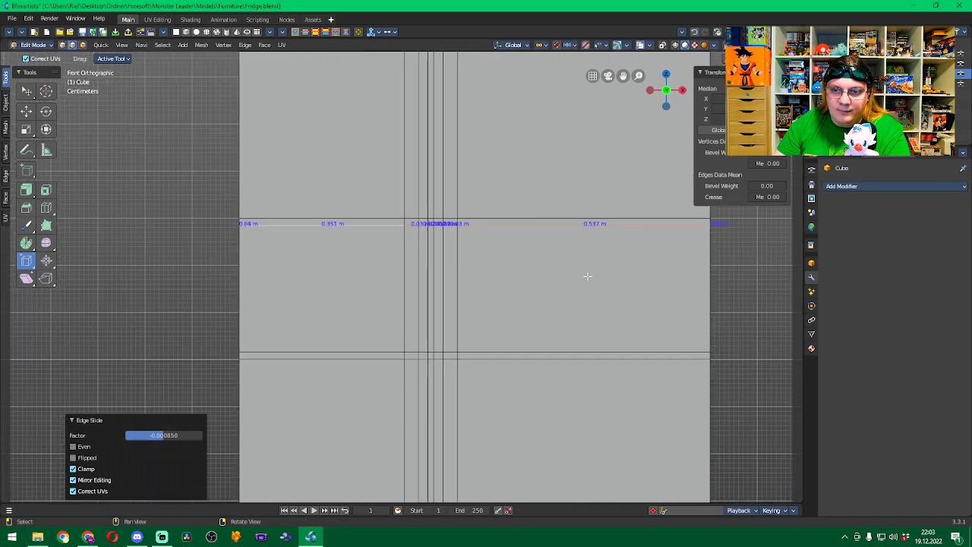
left_click(723, 287)
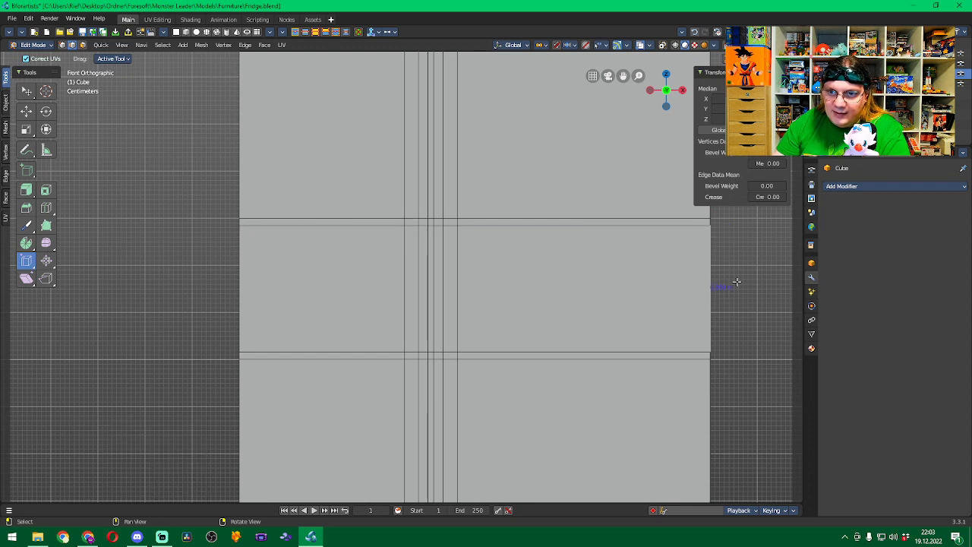
Collapse the Transform panel, choose Extrude Along Normals, and select the handle strips.
left_click(704, 72)
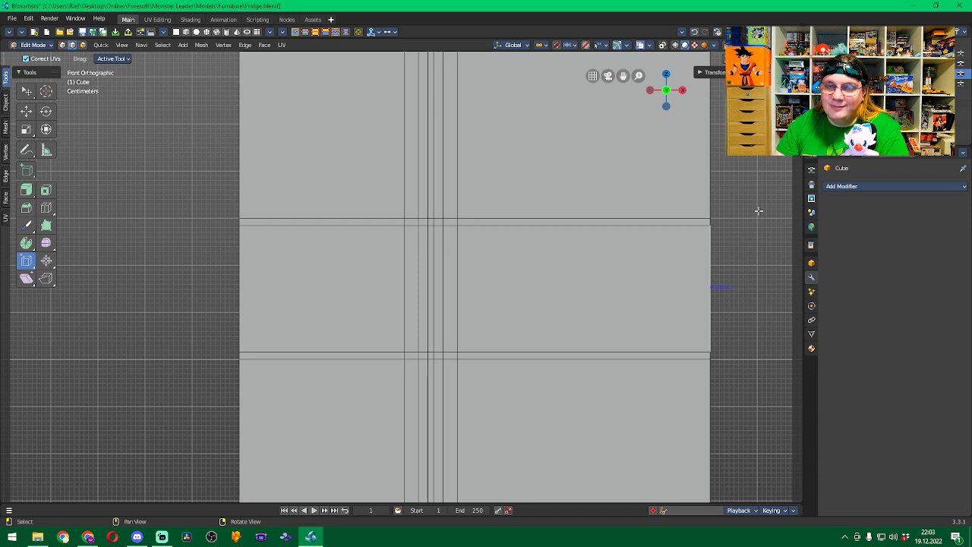
left_click(27, 191)
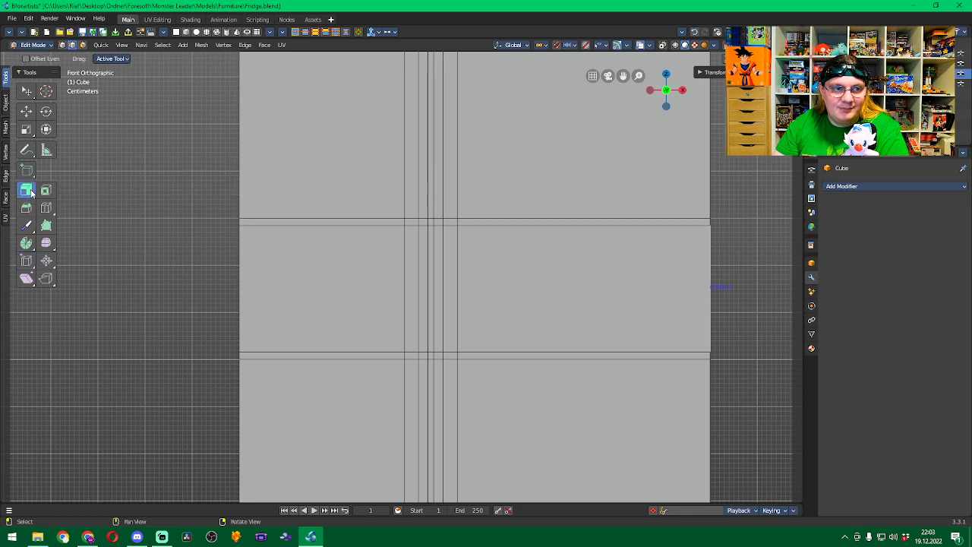
left_click(412, 221, "shift")
left_click(413, 354, "shift")
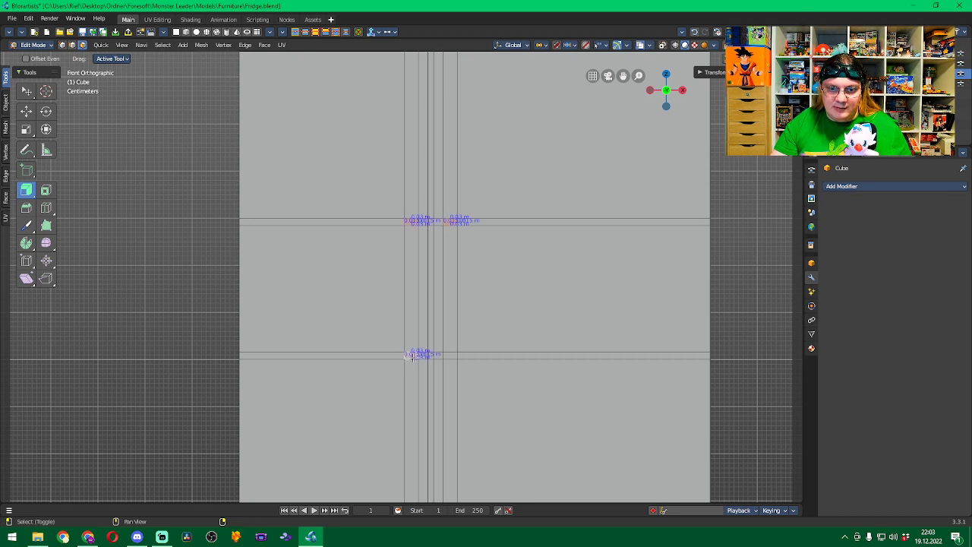
left_click(451, 356, "shift")
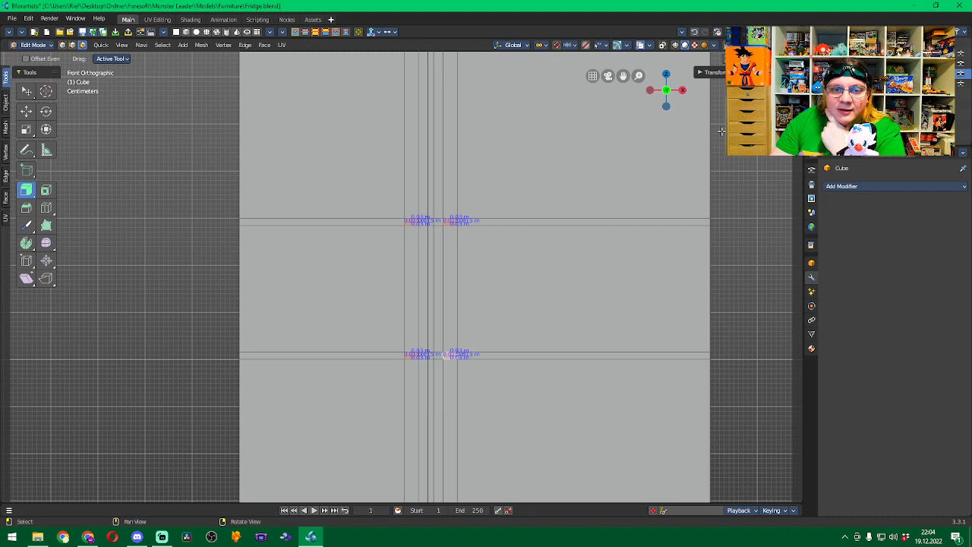
In top view, extrude the handle faces out with a 0.05 m offset.
key("KP_7")
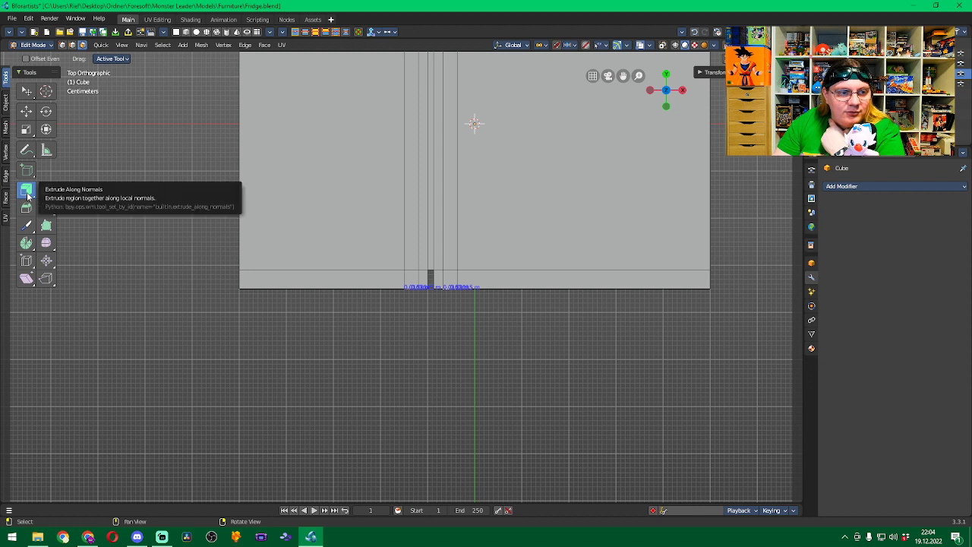
key("alt+s")
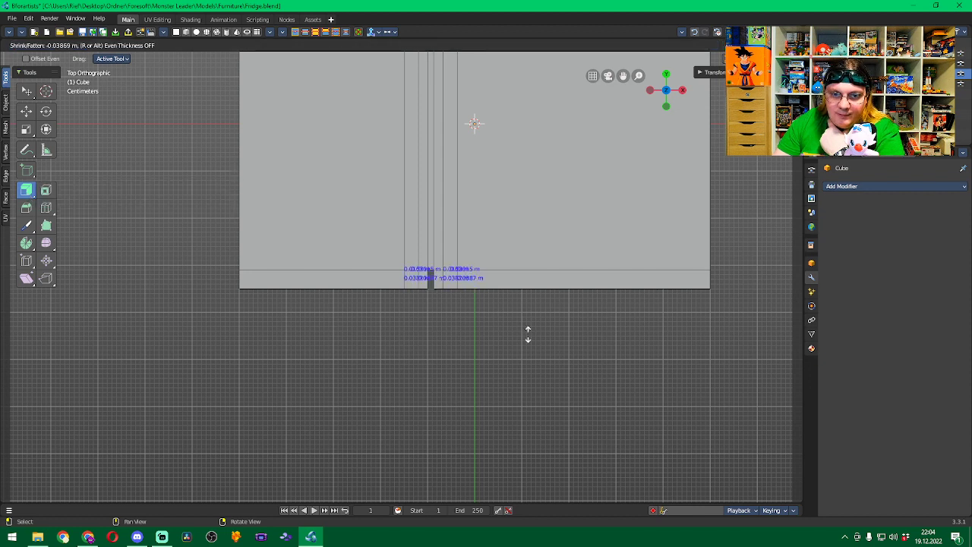
left_click(526, 307)
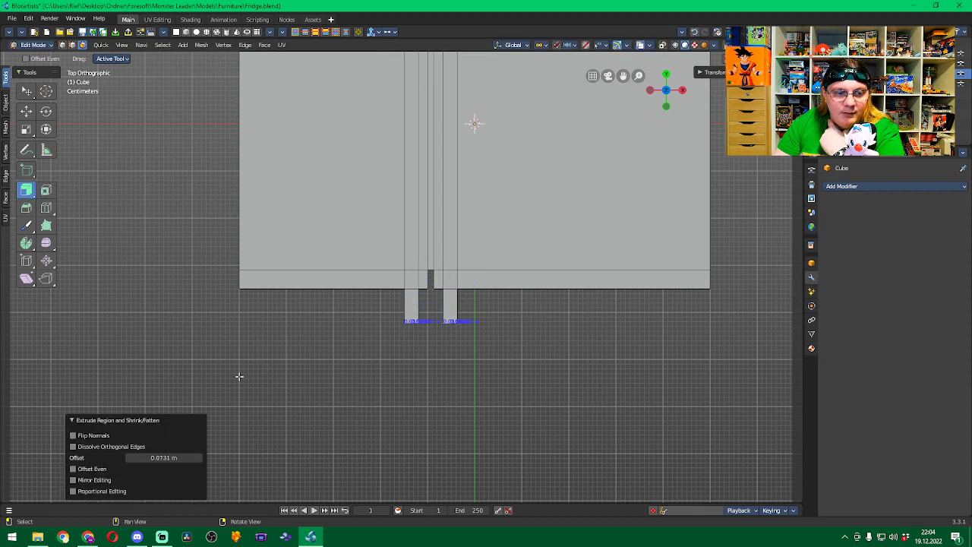
left_click(167, 458)
type("0.0")
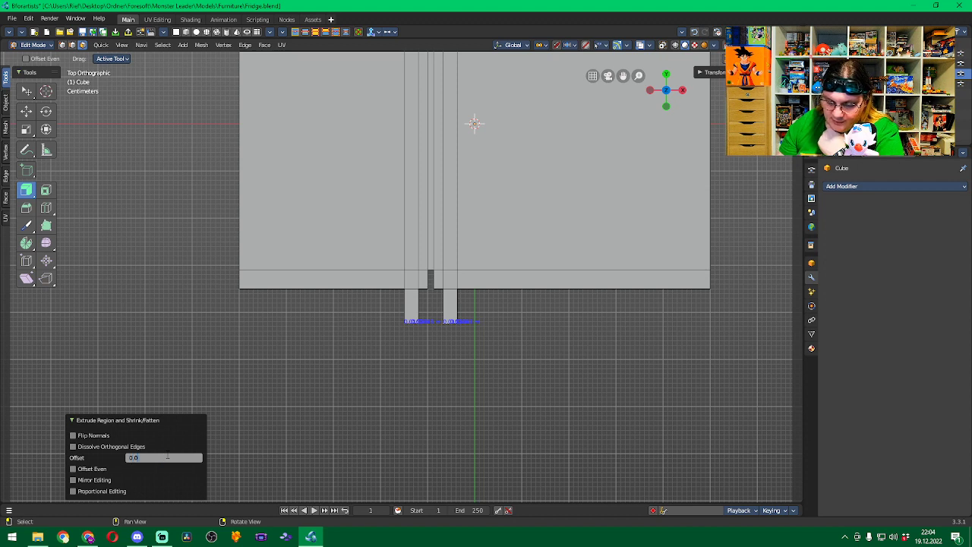
type("5")
key("Return")
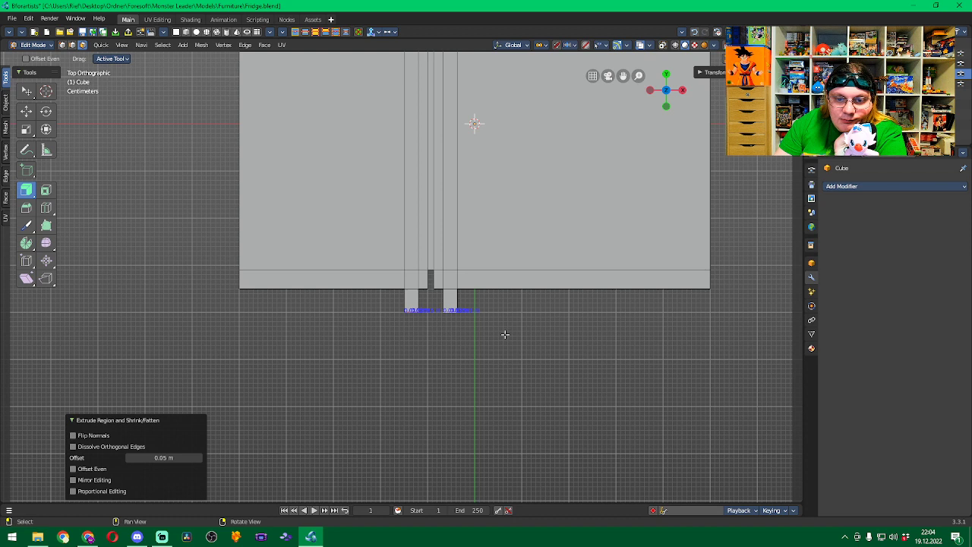
Thicken the handle faces by a 0.015 m offset and deselect them.
key("alt+s")
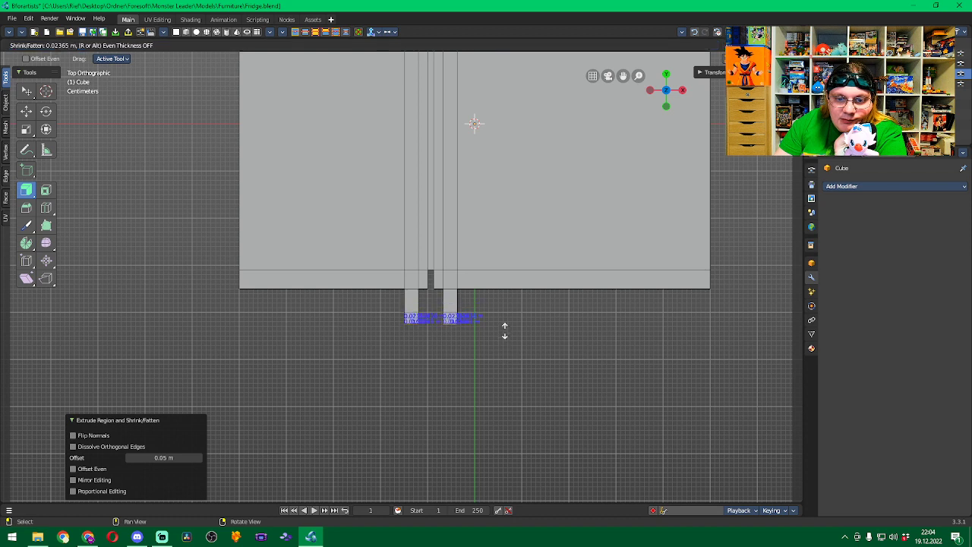
left_click(504, 330)
left_click(161, 458)
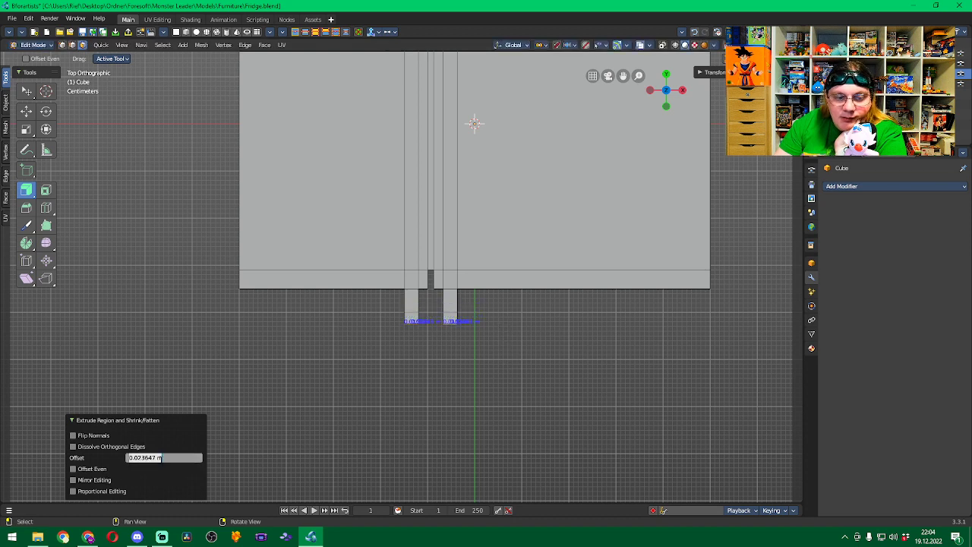
type("0.")
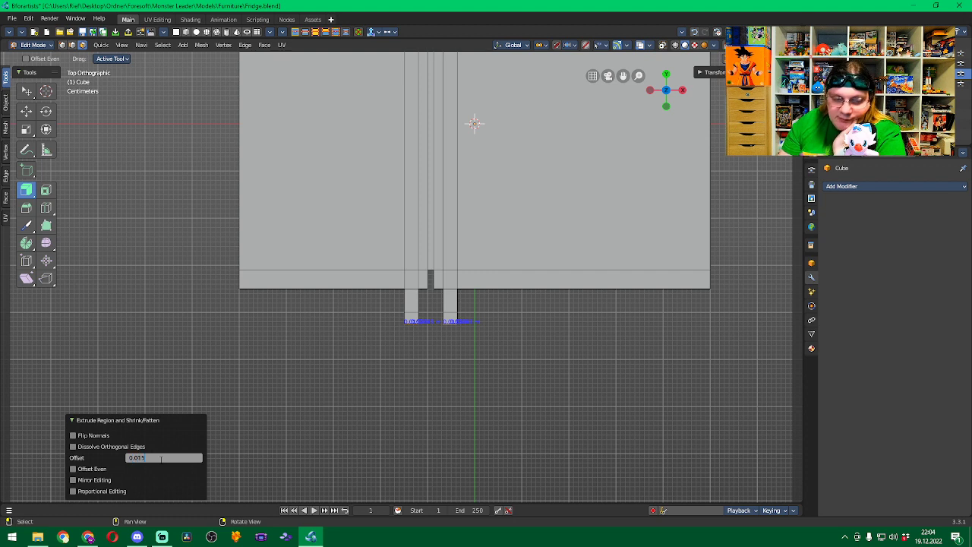
type("015")
key("Return")
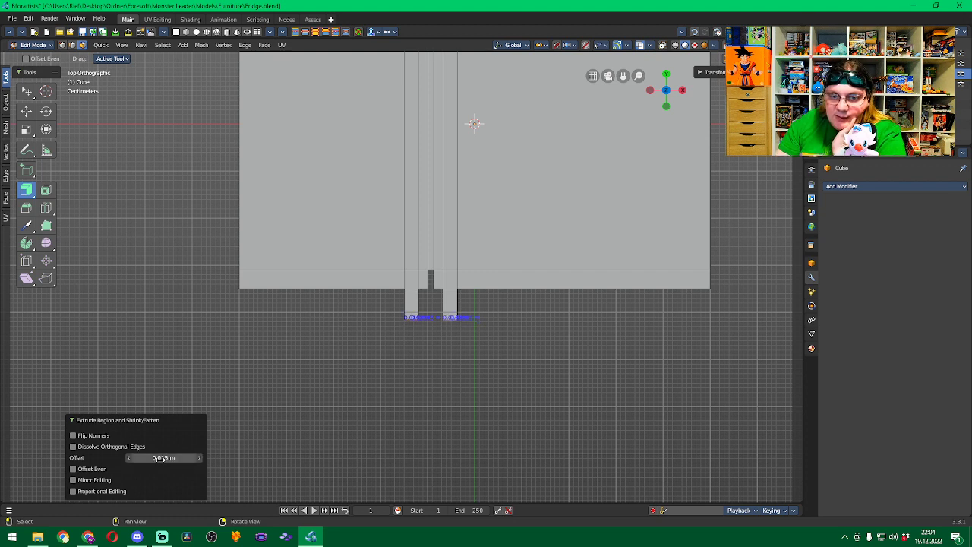
left_click(553, 329)
Inspect the four new handle blocks from several angles, finishing in vertex select mode.
middle_click_drag(490, 372, 549, 189, "shift")
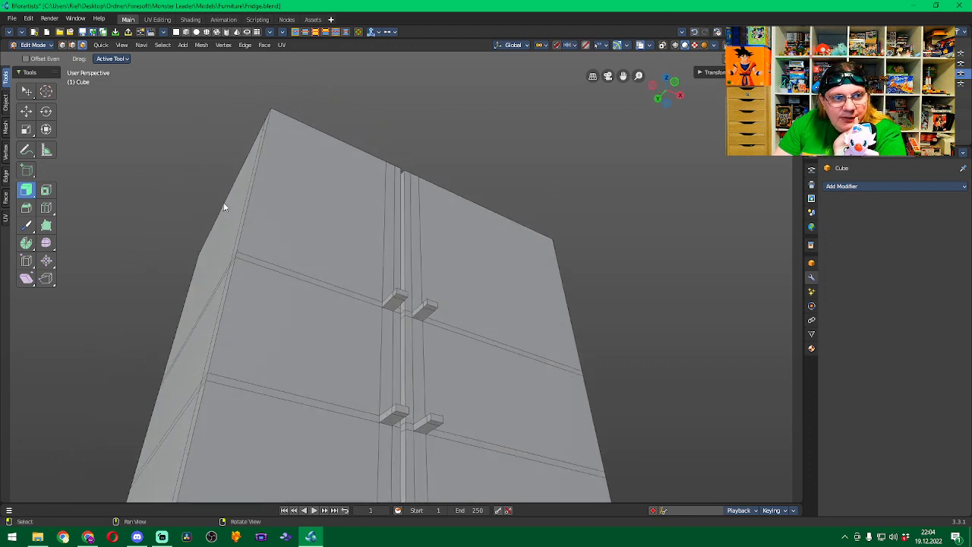
left_click(63, 45)
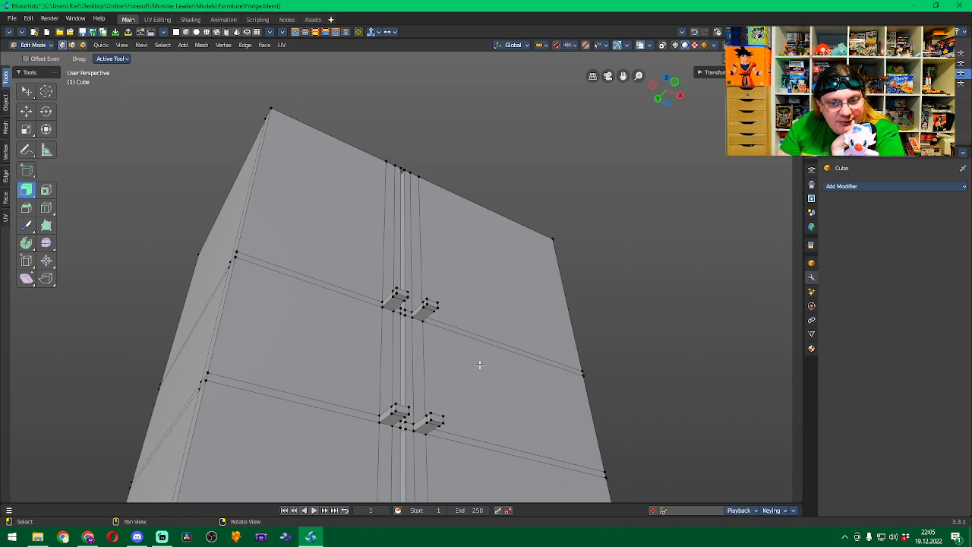
left_click(82, 46)
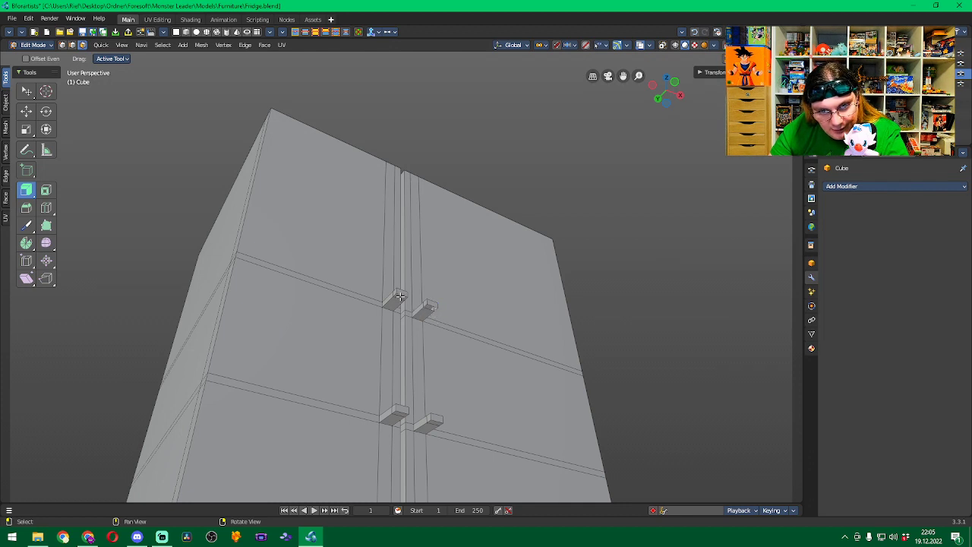
middle_click_drag(506, 342, 486, 383)
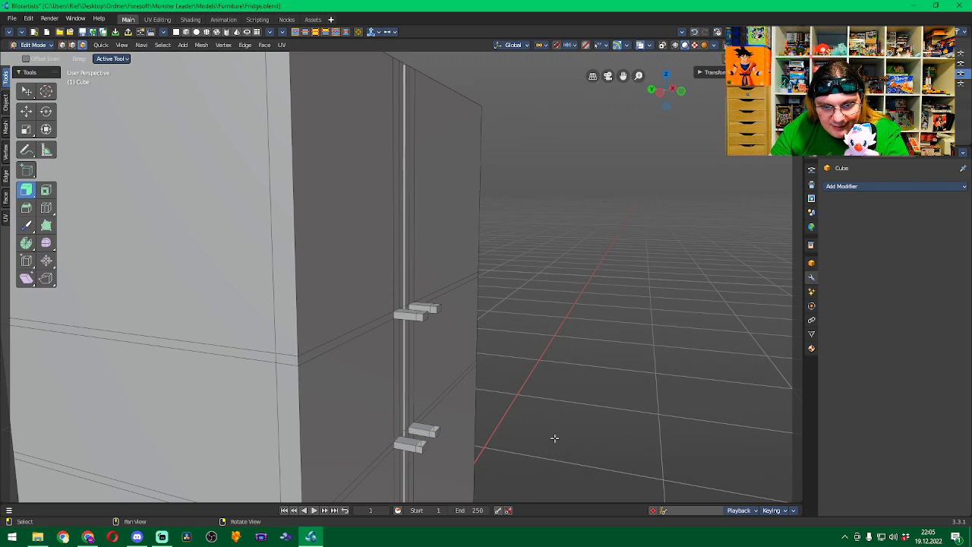
middle_click_drag(566, 407, 535, 363)
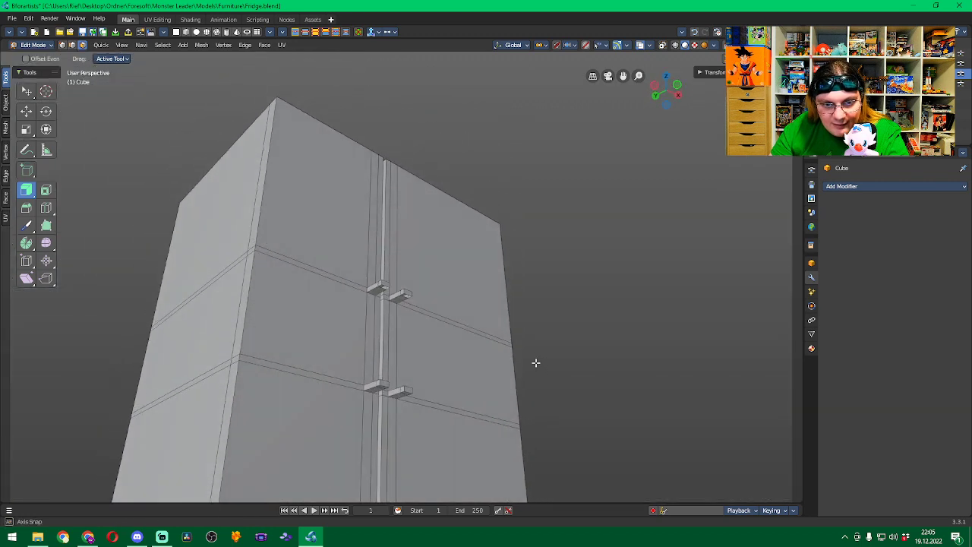
left_click(62, 44)
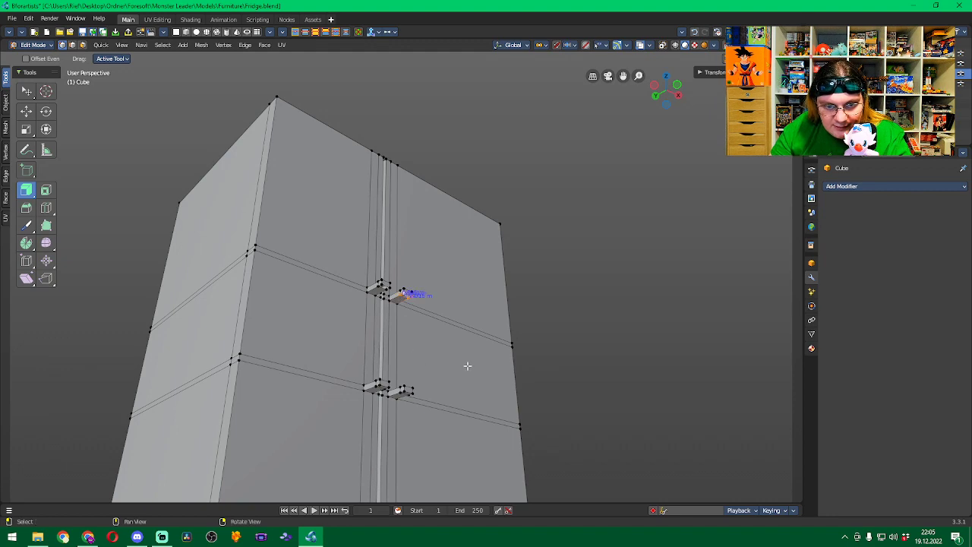
middle_click_drag(562, 361, 545, 449)
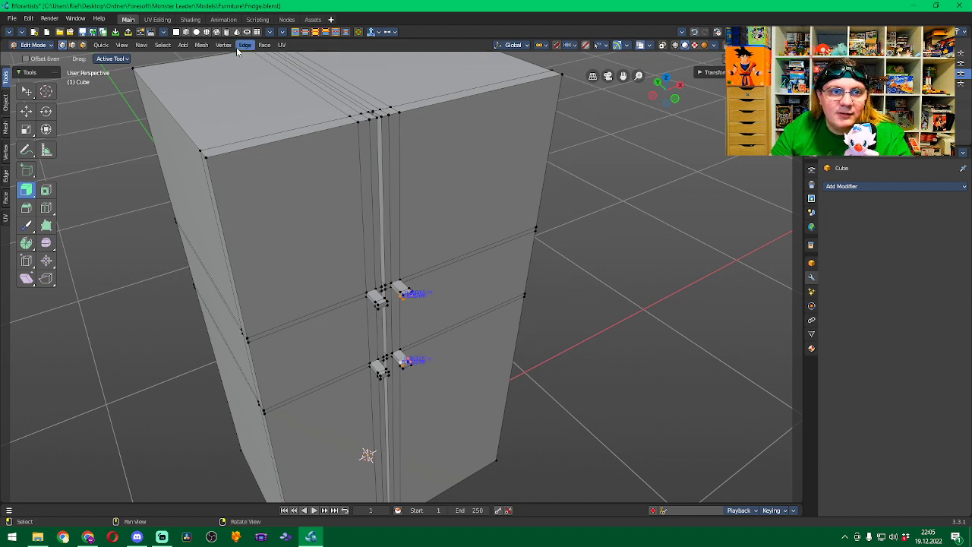
Try a Face fill on the selected handle edges, then undo it.
left_click(264, 45)
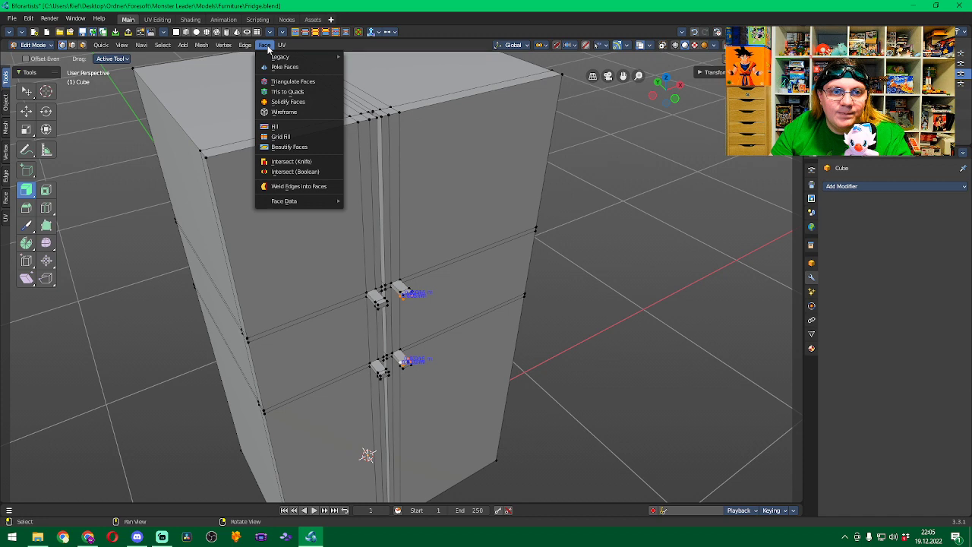
left_click(291, 130)
middle_click_drag(610, 277, 626, 254)
key("ctrl+z")
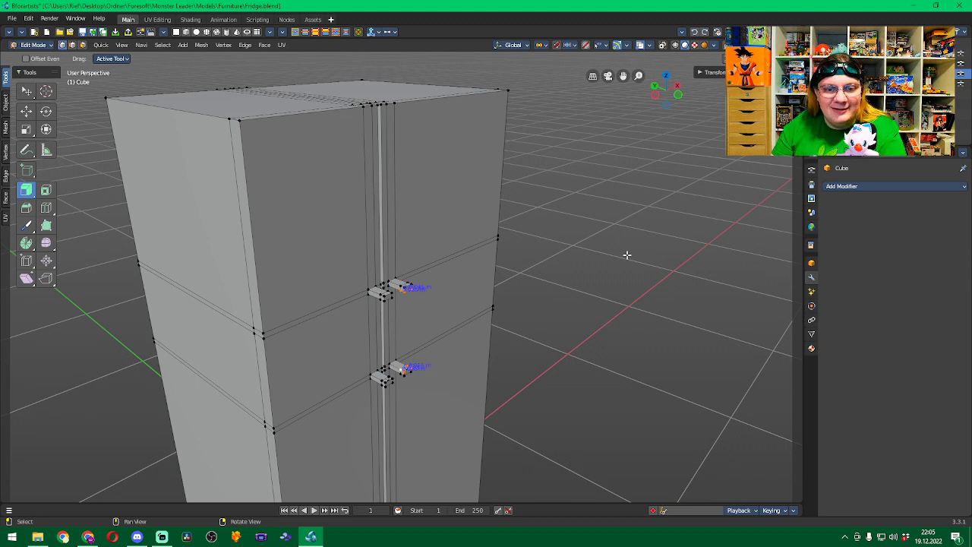
middle_click_drag(599, 323, 582, 233)
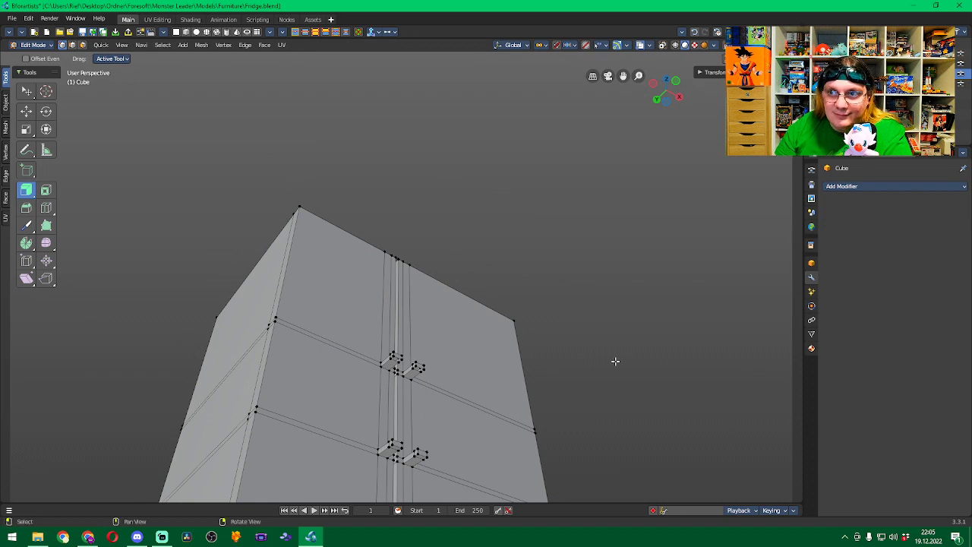
Add the lower handle block's matching corner vertex to the selection and bring up the Edge menu.
scroll(577, 304, "up", 3)
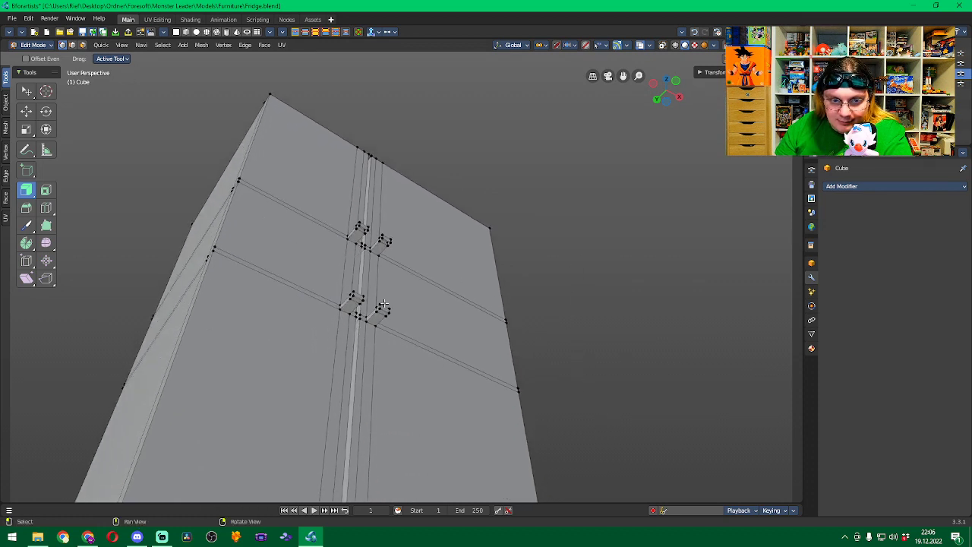
scroll(384, 304, "down", 1)
scroll(387, 307, "up", 2)
scroll(387, 307, "up", 2)
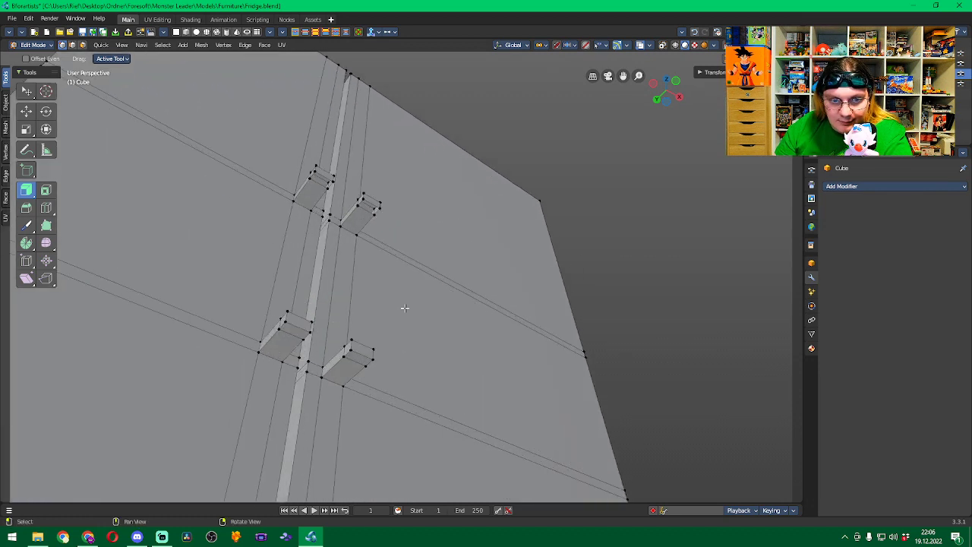
middle_click_drag(395, 275, 377, 340)
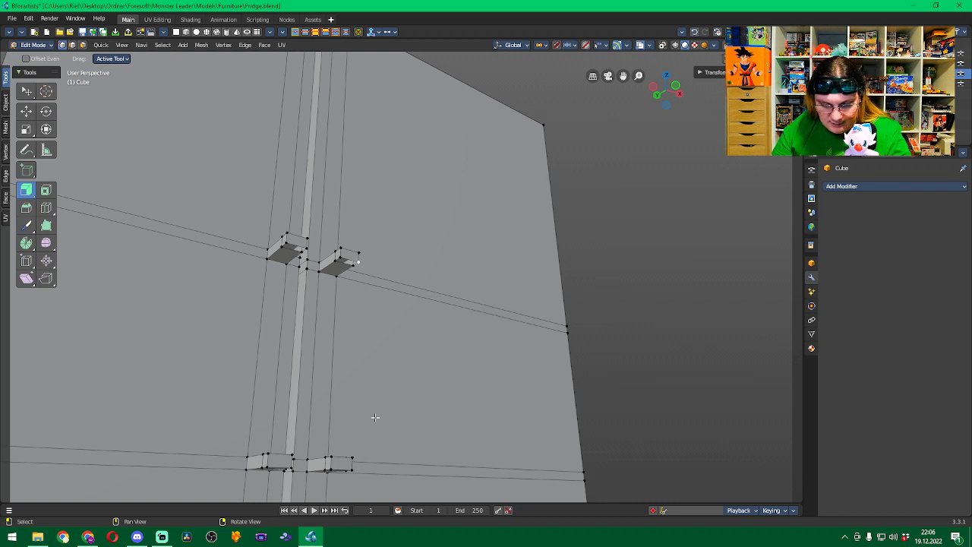
left_click(352, 457, "shift")
left_click(245, 44)
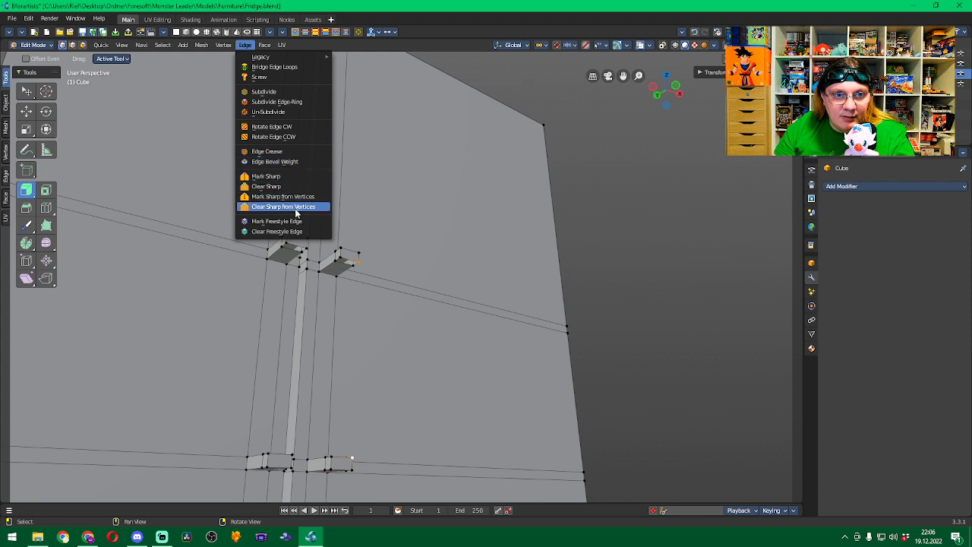
Join the upper and lower handle corner vertices with a 0.269 m edge using Make Edge/Face.
mouse_move(296, 58)
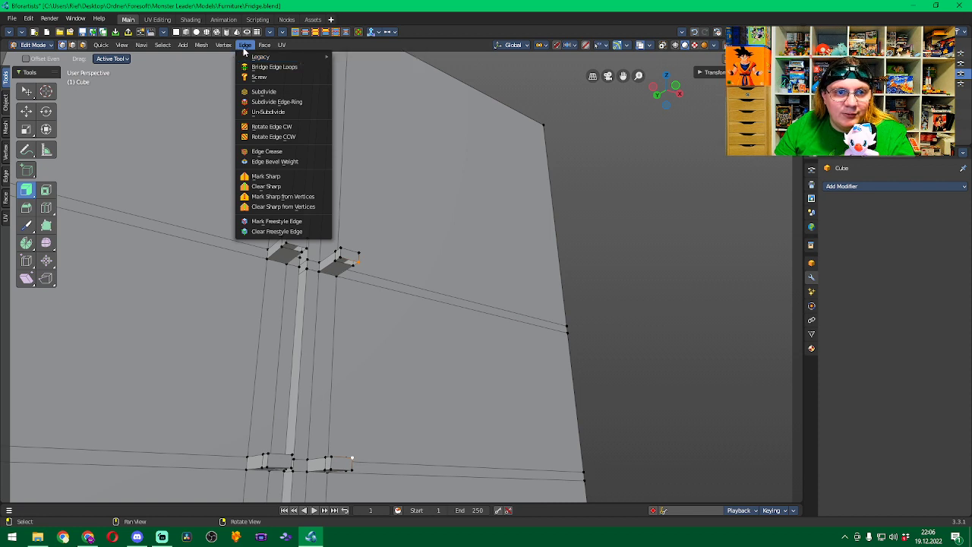
mouse_move(264, 48)
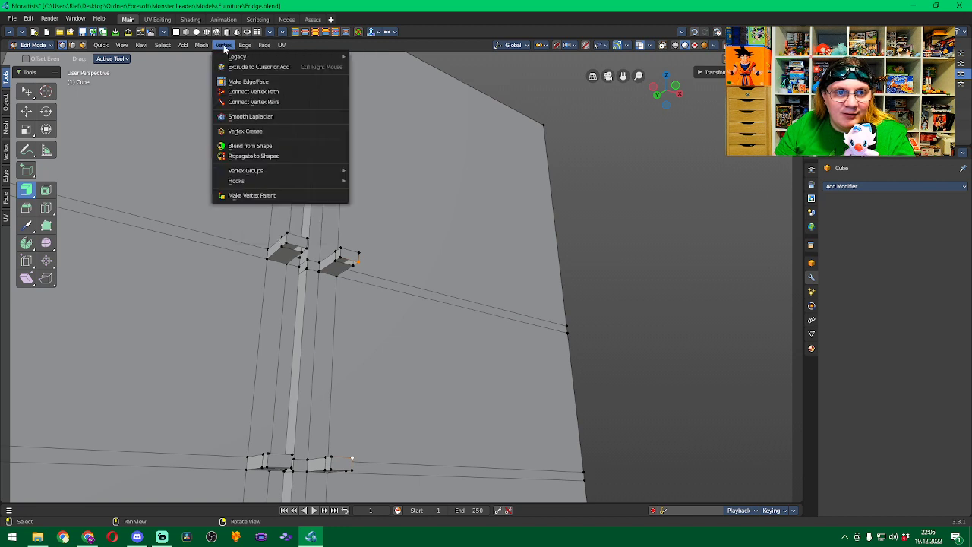
left_click(270, 83)
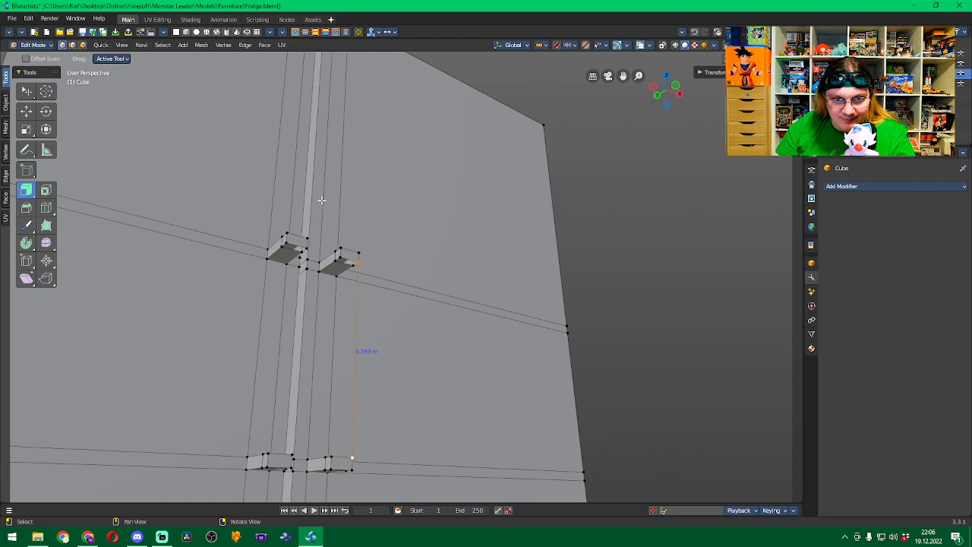
middle_click_drag(618, 334, 659, 354)
left_click(347, 255)
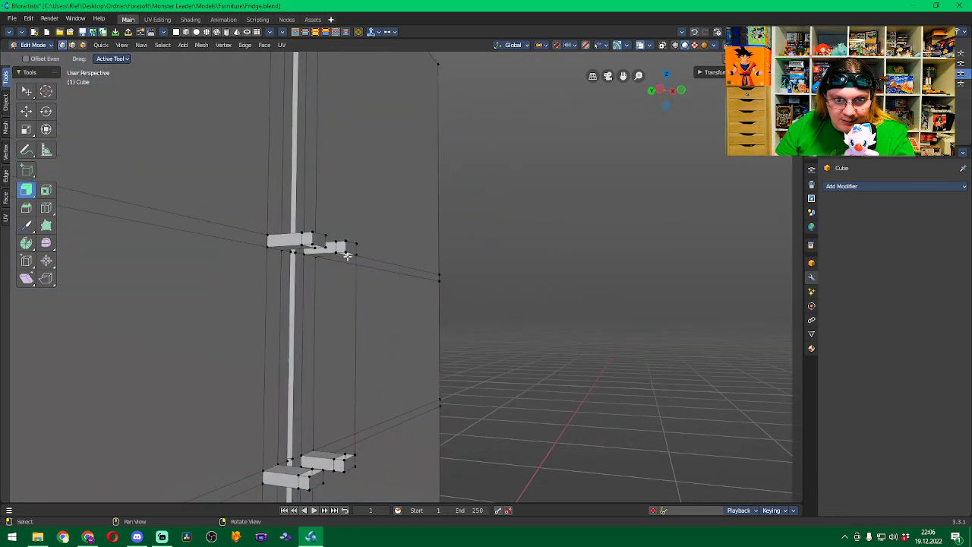
Add vertical edges between the next two upper and lower handle corner pairs.
left_click(344, 453, "shift")
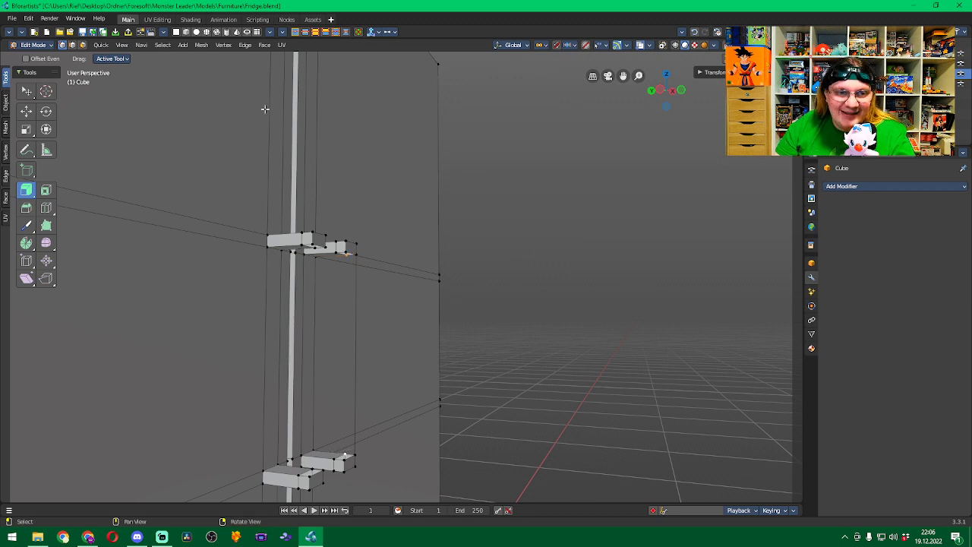
left_click(224, 45)
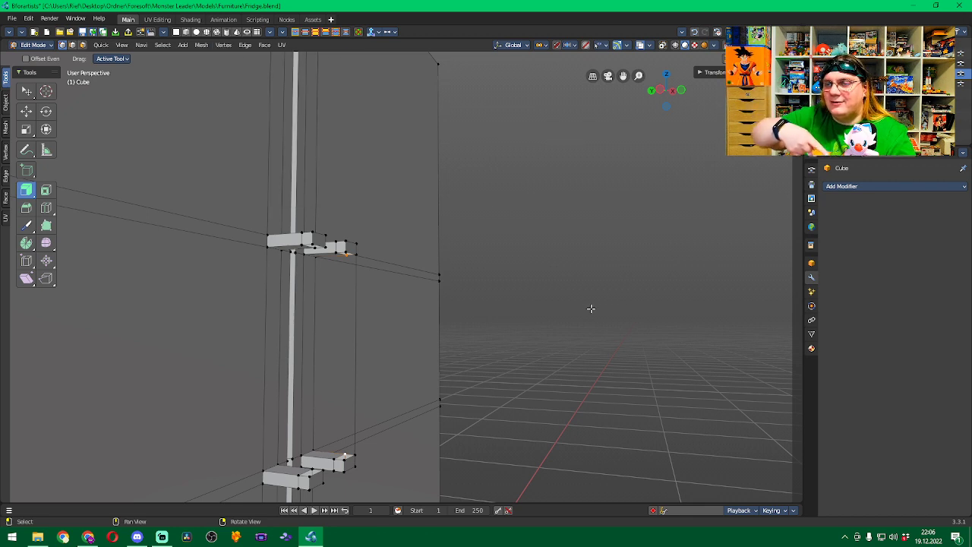
left_click(224, 45)
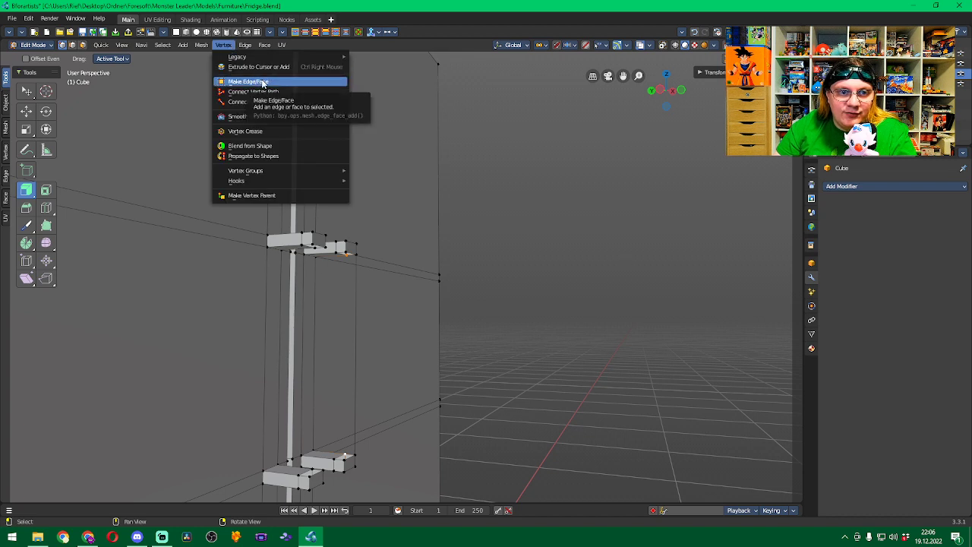
left_click(262, 83)
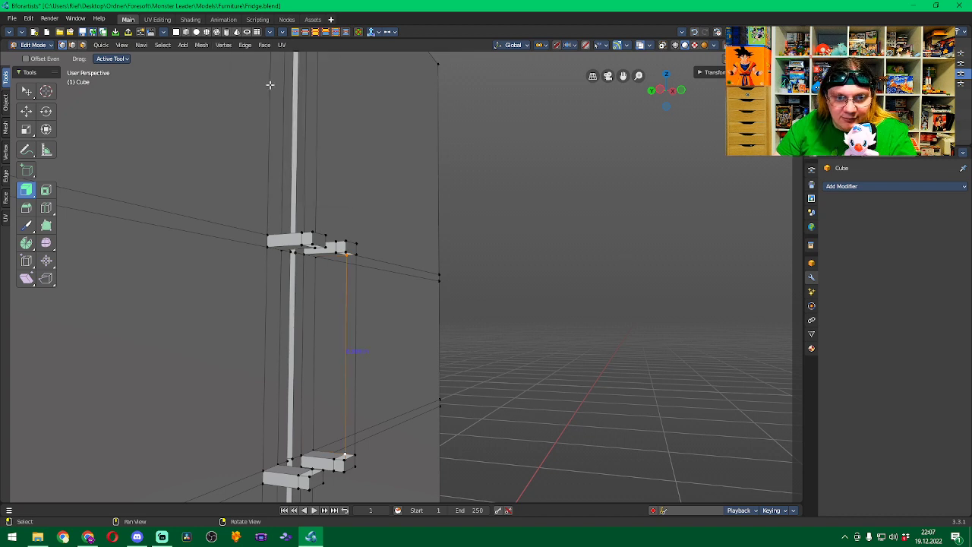
left_click(336, 251)
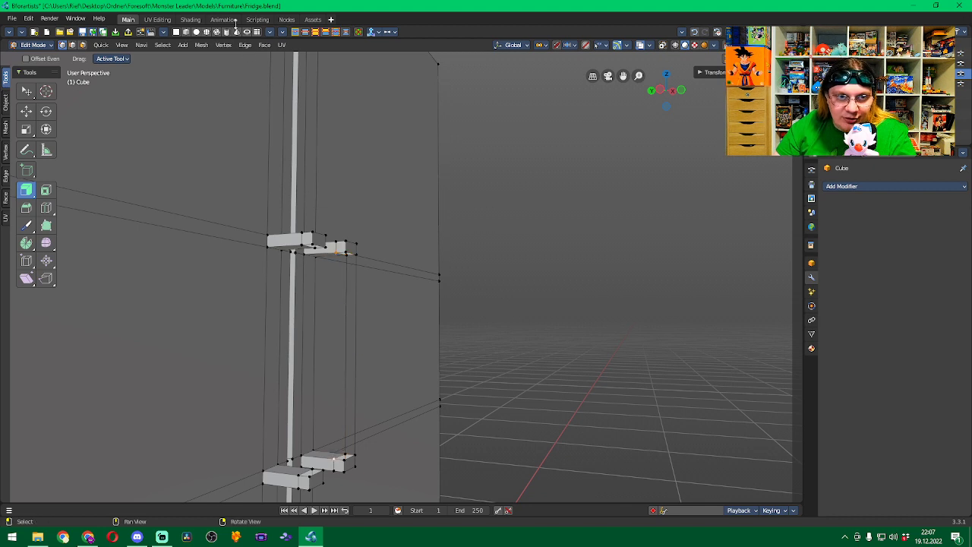
left_click(222, 45)
left_click(245, 81)
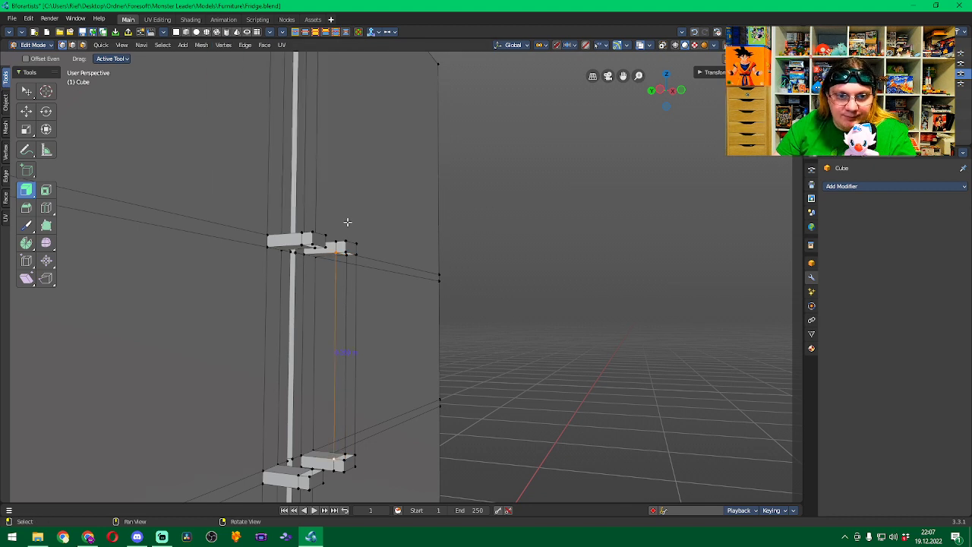
Connect two more upper and lower box corners with vertical edges.
left_click(345, 252)
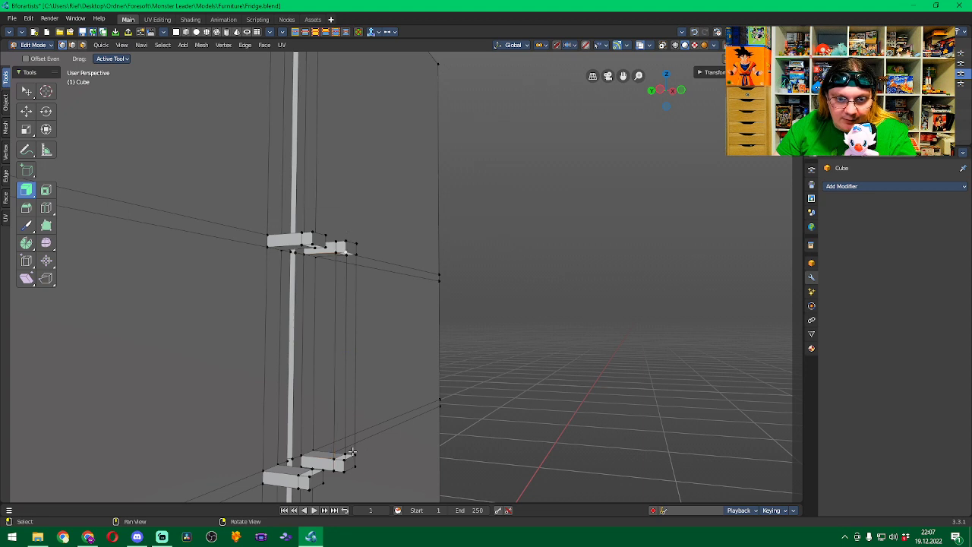
left_click(345, 459, "shift")
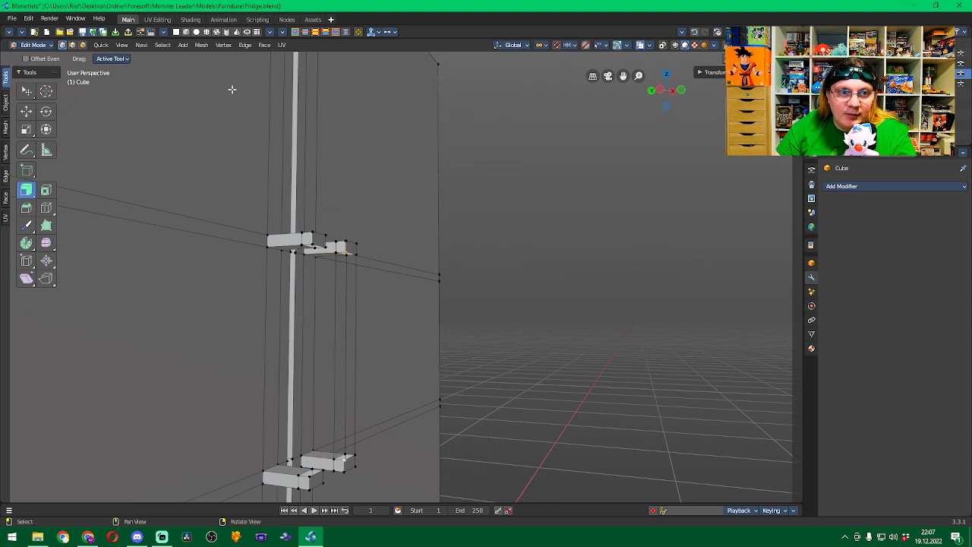
left_click(220, 45)
left_click(250, 81)
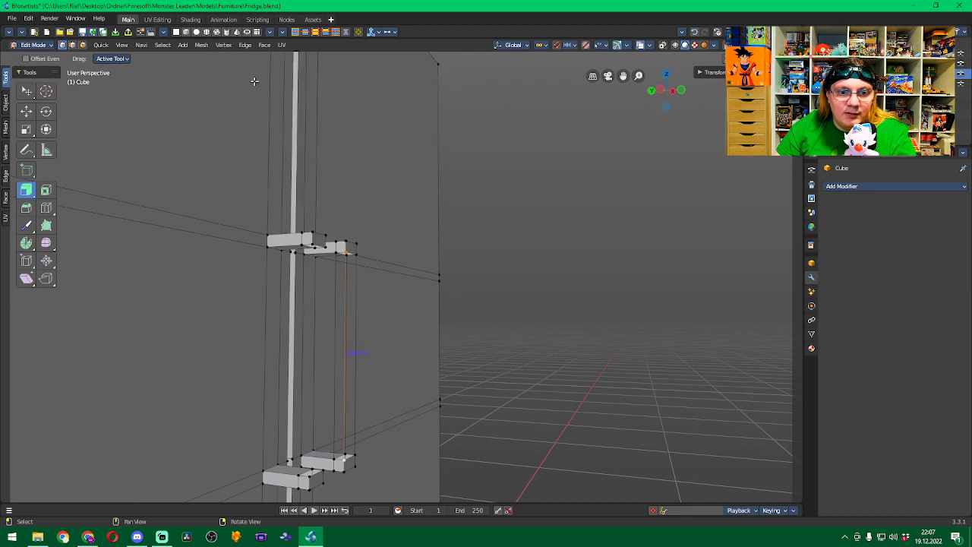
key("alt+a")
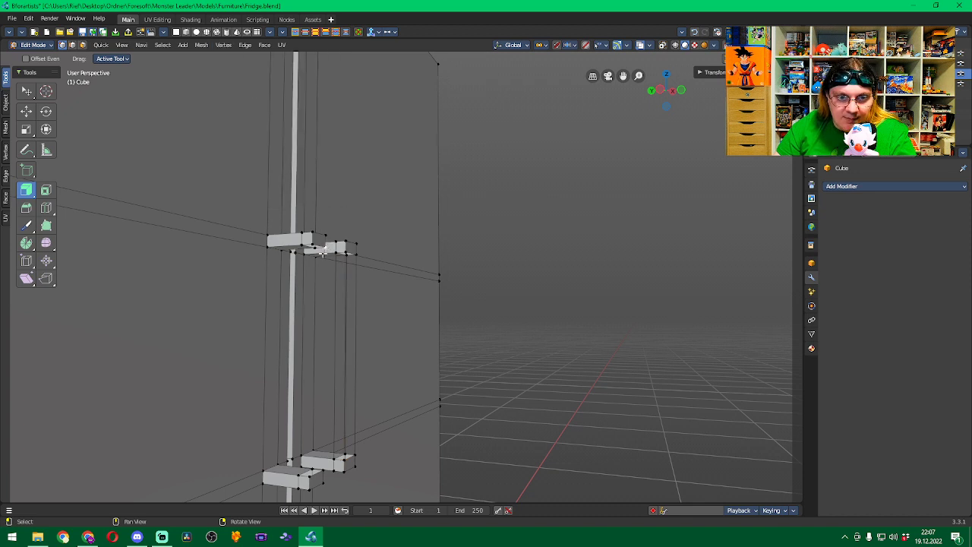
left_click(323, 471, "shift")
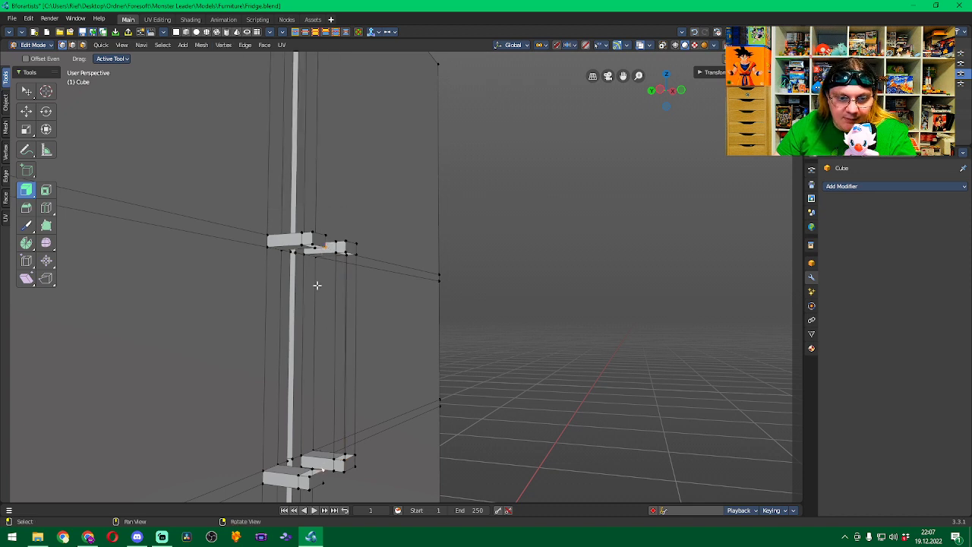
left_click(224, 46)
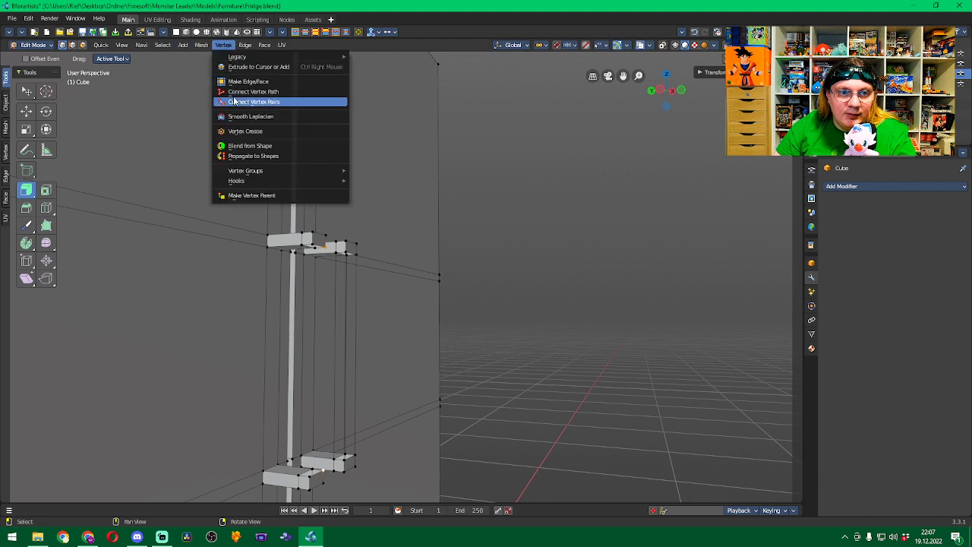
left_click(251, 82)
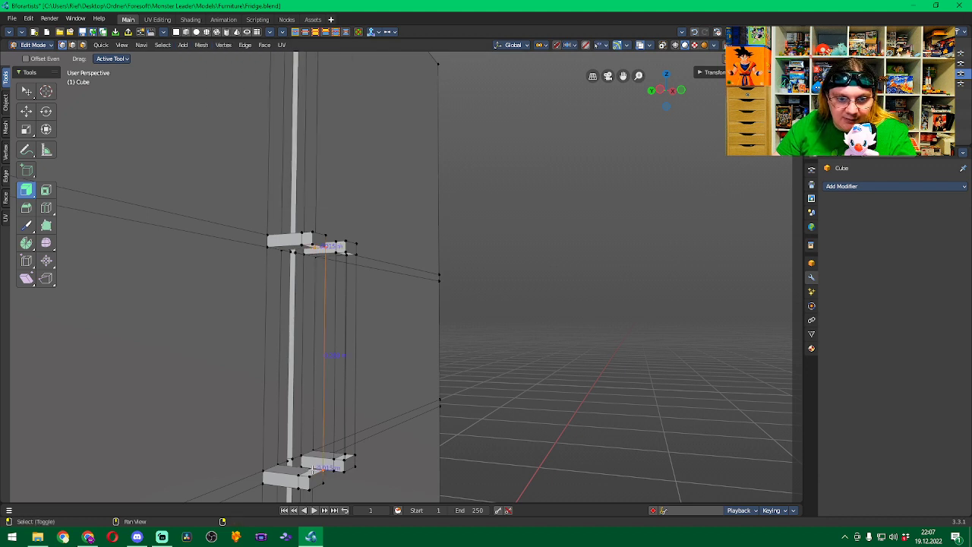
Add the last three vertical edges linking the upper and lower small handle boxes.
left_click(314, 247)
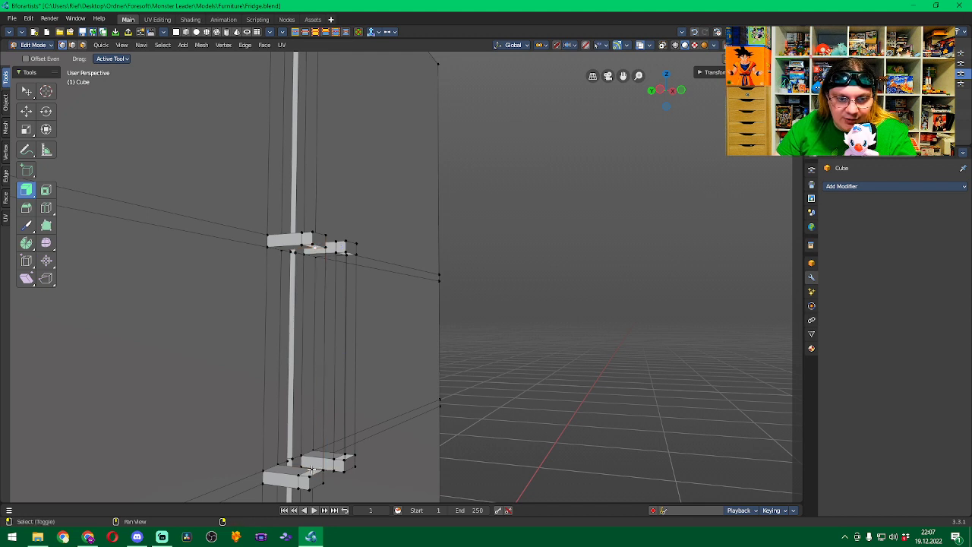
left_click(200, 45)
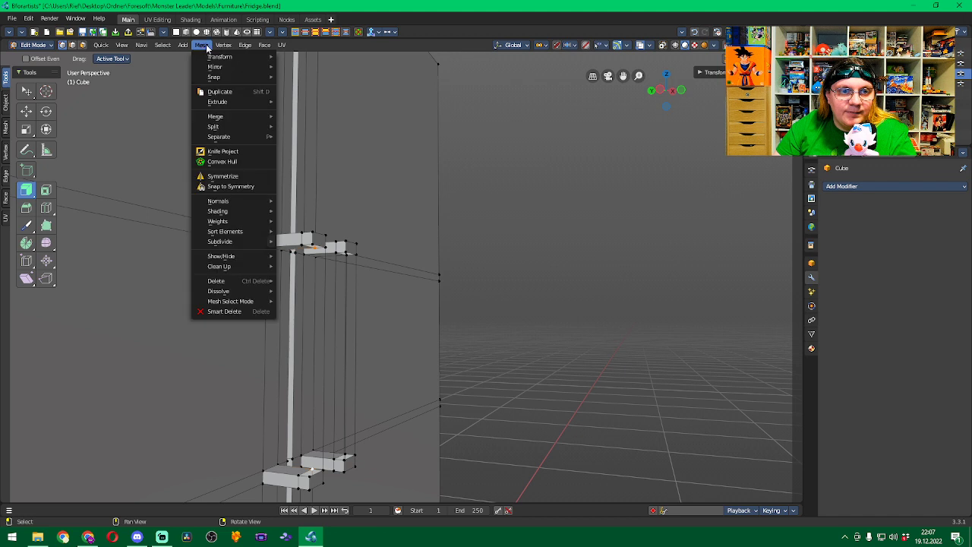
mouse_move(223, 44)
left_click(249, 81)
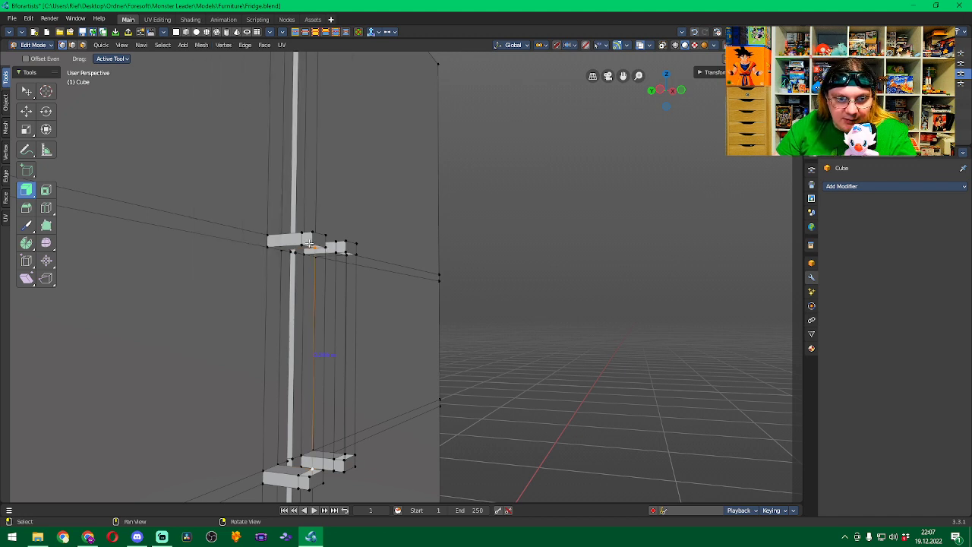
left_click(303, 245)
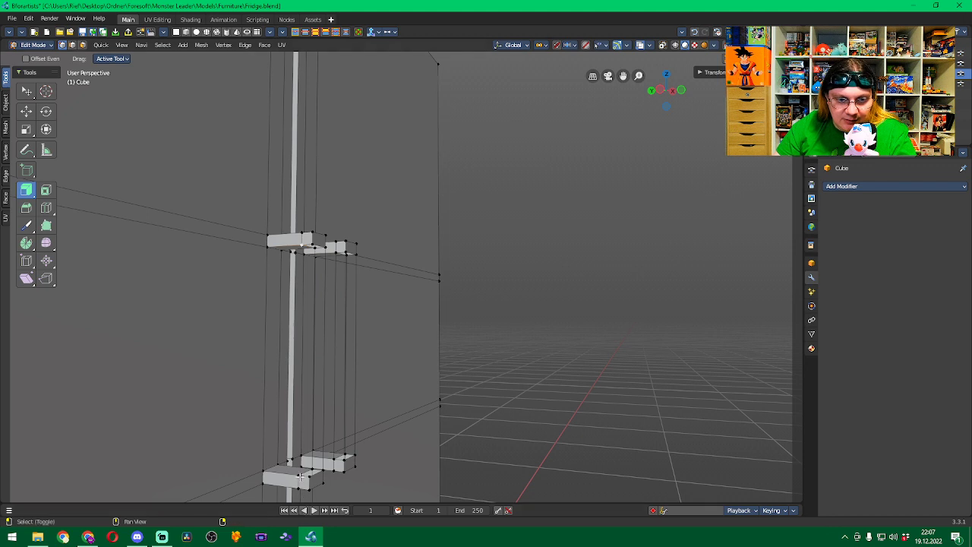
left_click(300, 476, "shift")
left_click(201, 45)
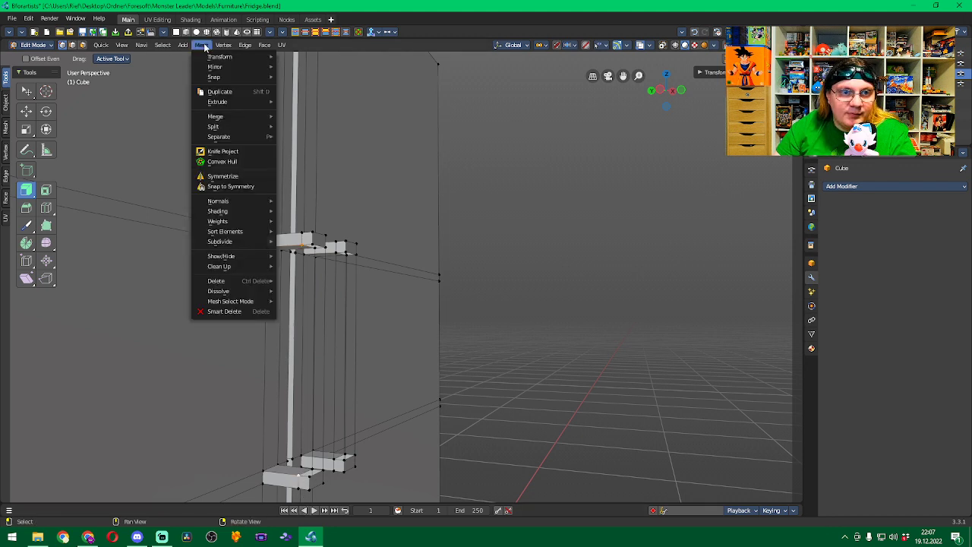
key("shift+s")
left_click(243, 81)
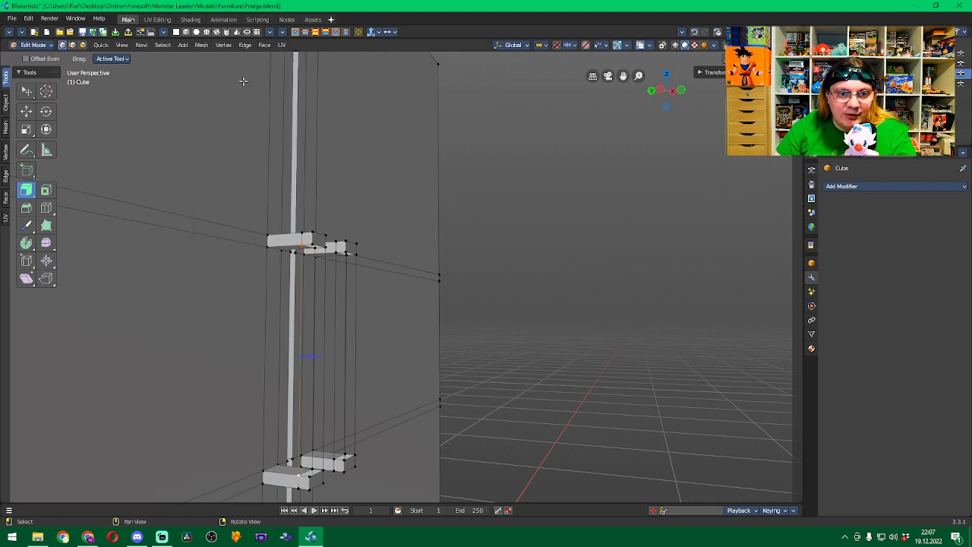
left_click(311, 244)
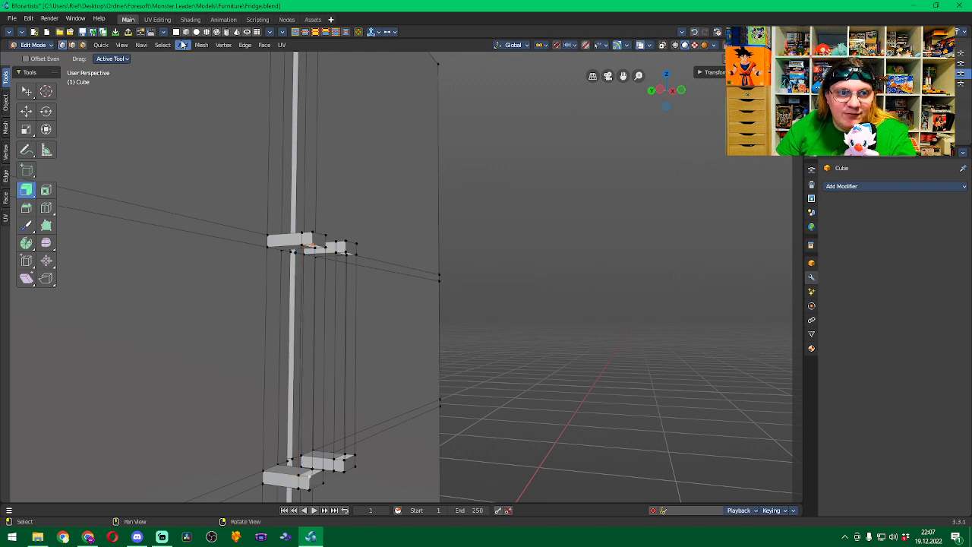
left_click(222, 47)
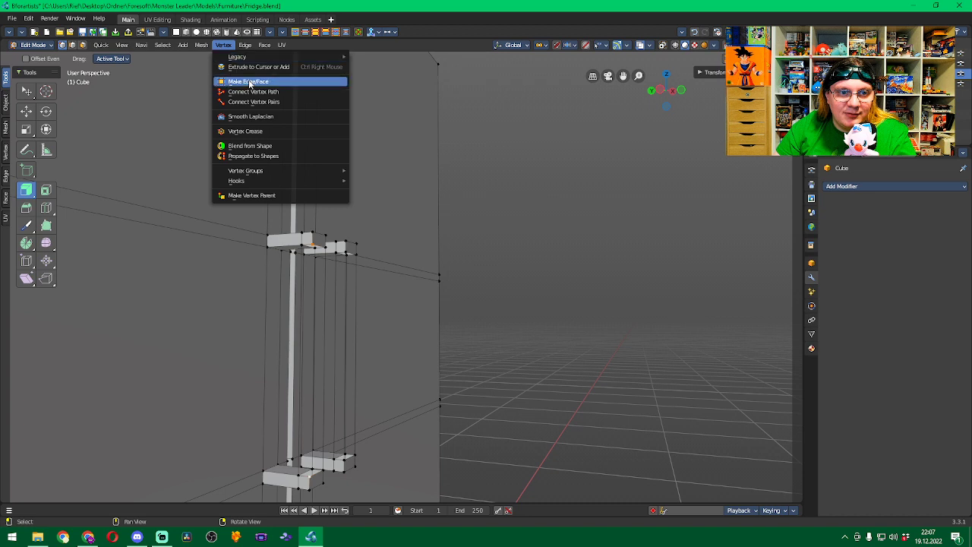
left_click(232, 81)
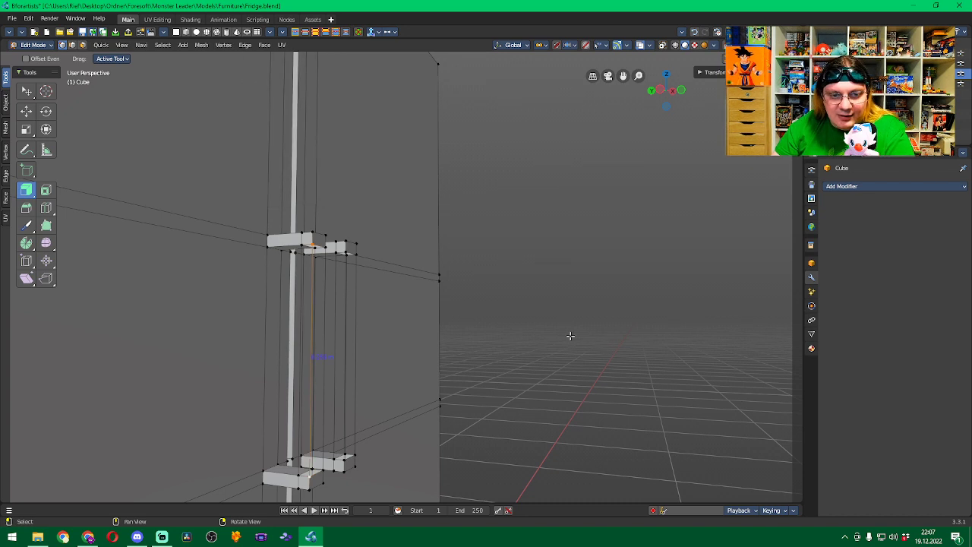
In edge select mode, select the right handle's two long vertical edges.
left_click(75, 46)
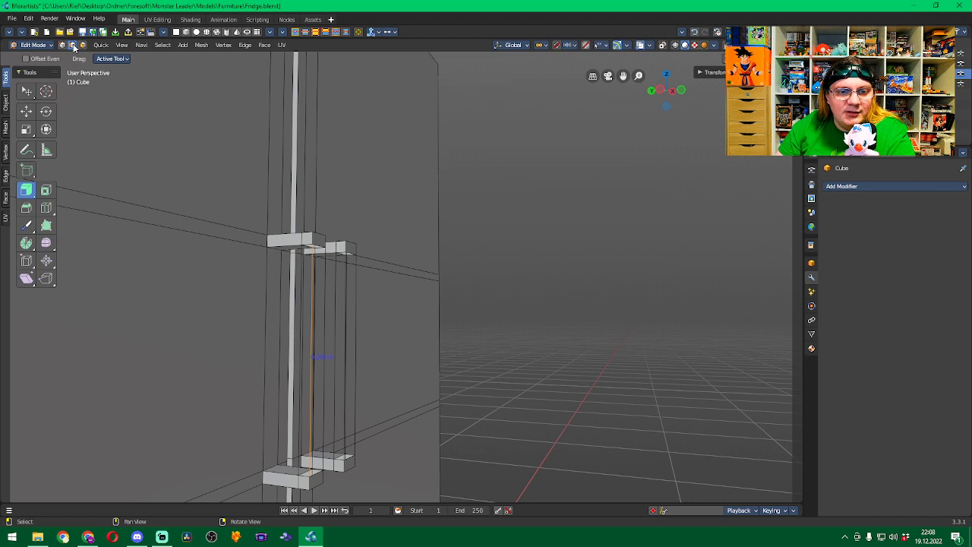
left_click(569, 383)
middle_click_drag(542, 384, 520, 392)
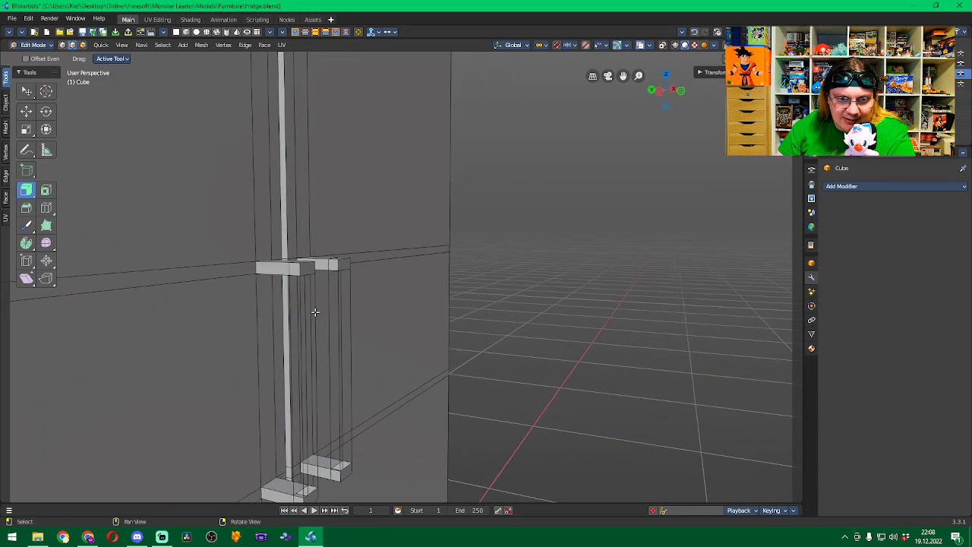
scroll(486, 323, "up", 1)
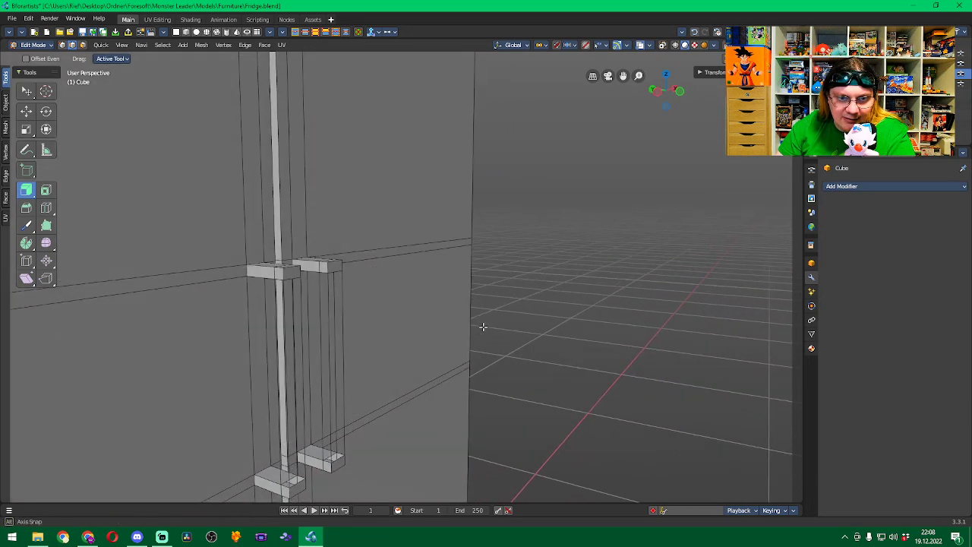
left_click(334, 295)
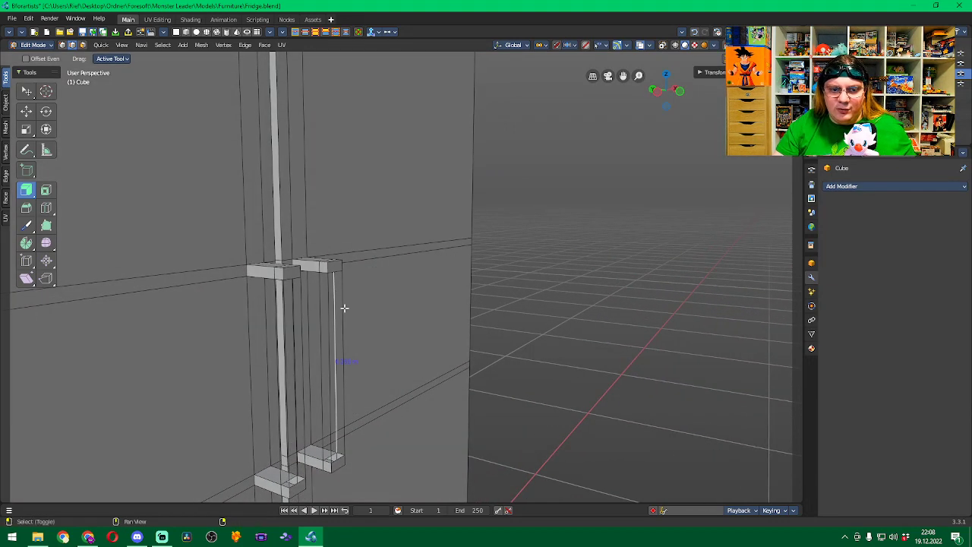
left_click(344, 308, "shift")
left_click(329, 312, "shift")
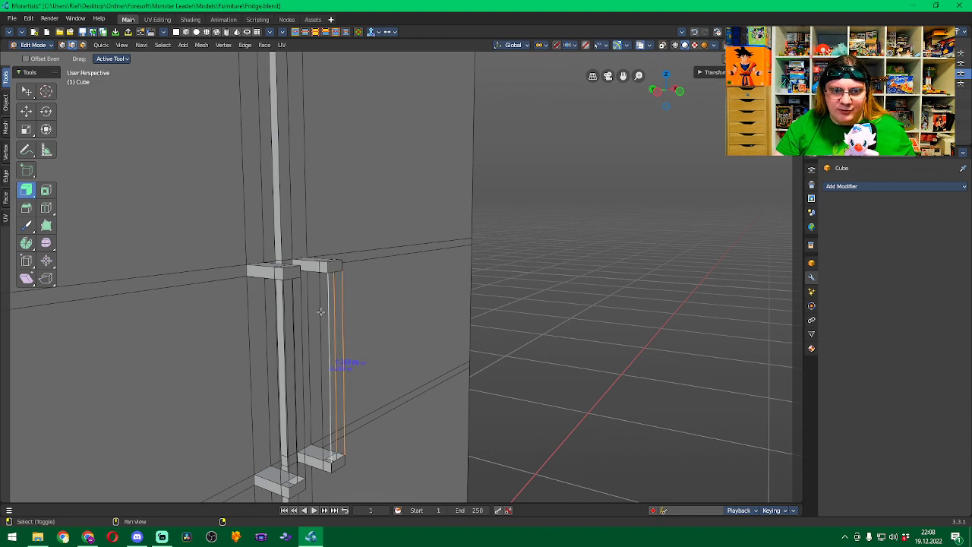
left_click(320, 311, "shift")
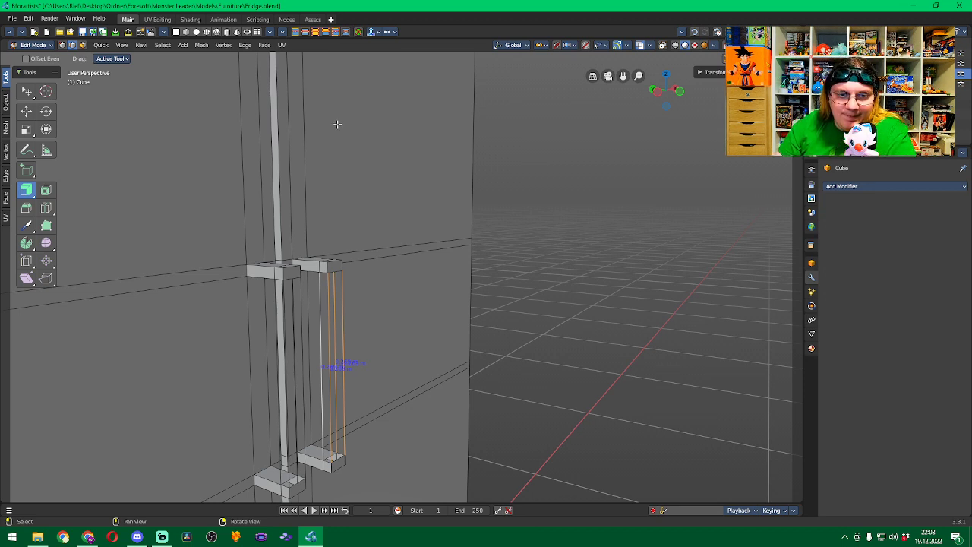
left_click(594, 220)
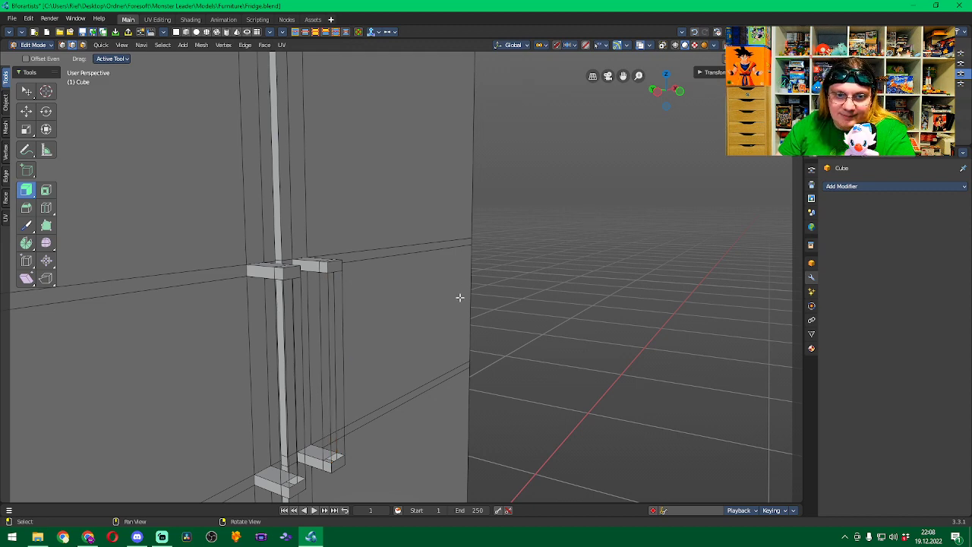
middle_click_drag(551, 306, 465, 301)
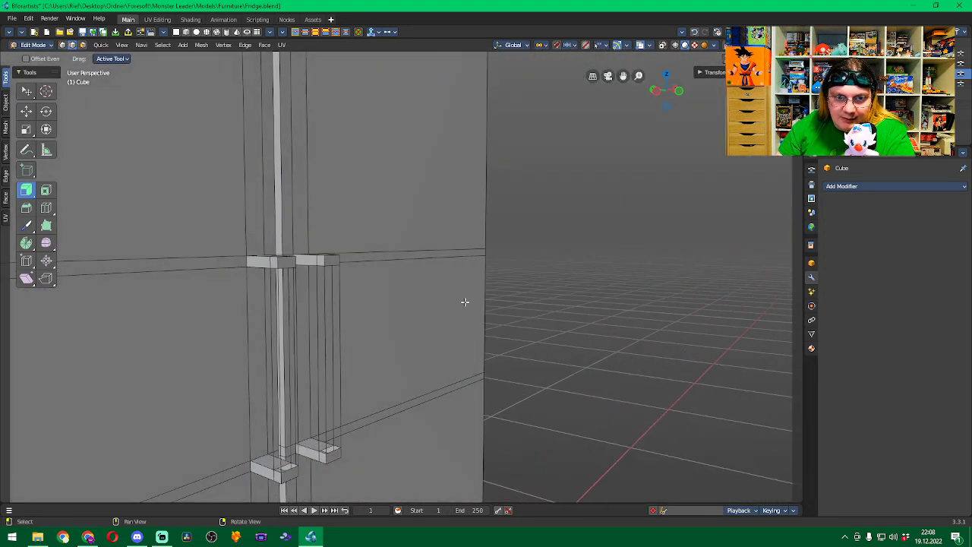
left_click(331, 301)
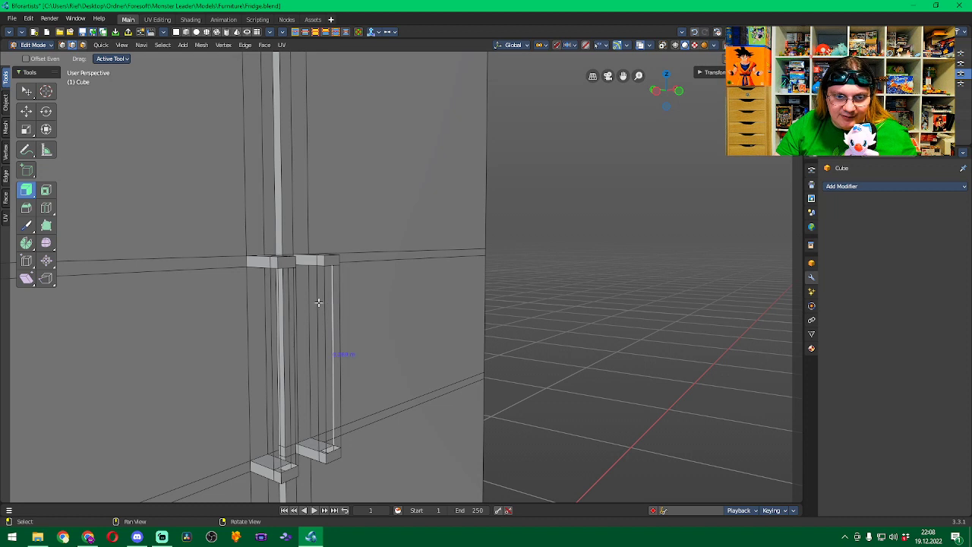
left_click(316, 302, "shift")
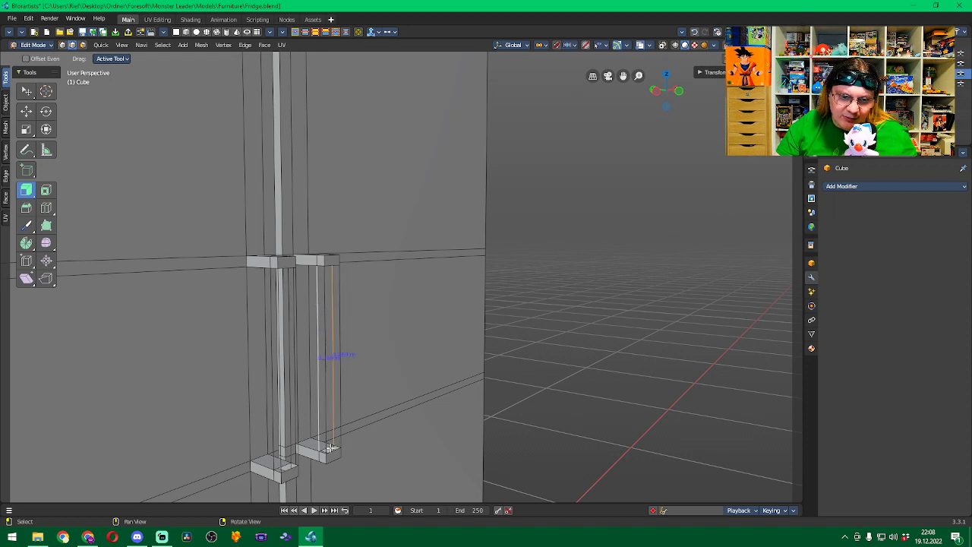
Fill a face between the two long handle edges, then fill again with another edge added.
left_click(264, 46)
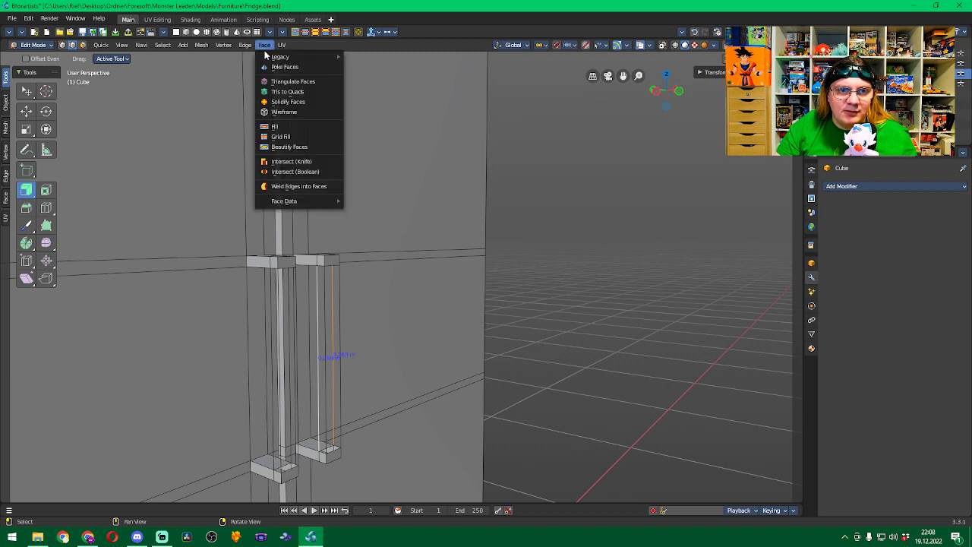
left_click(291, 127)
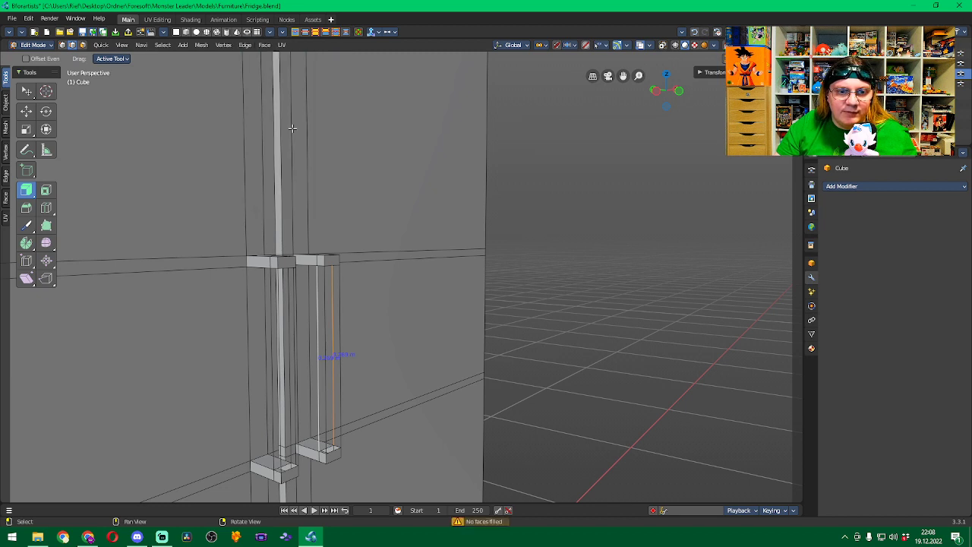
left_click(330, 450, "shift")
middle_click_drag(410, 387, 403, 311)
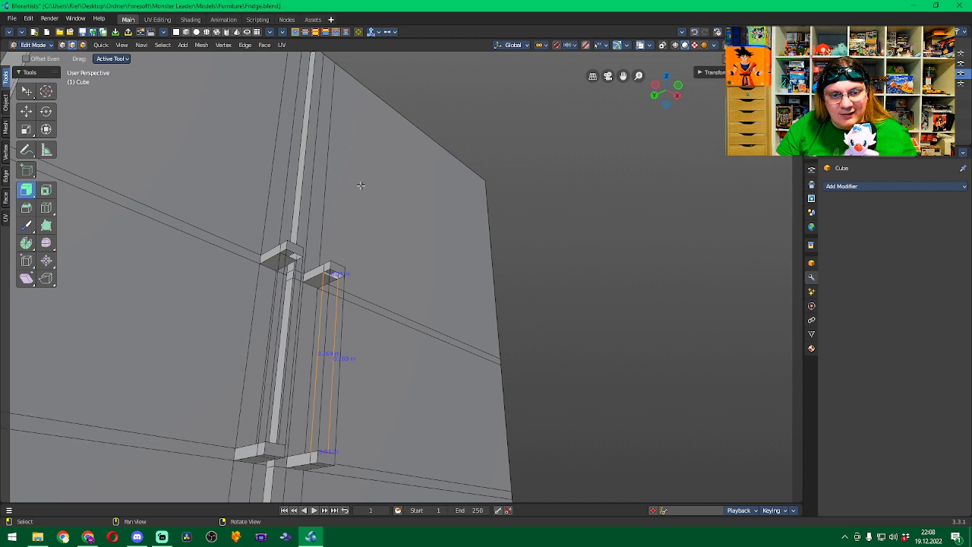
left_click(246, 45)
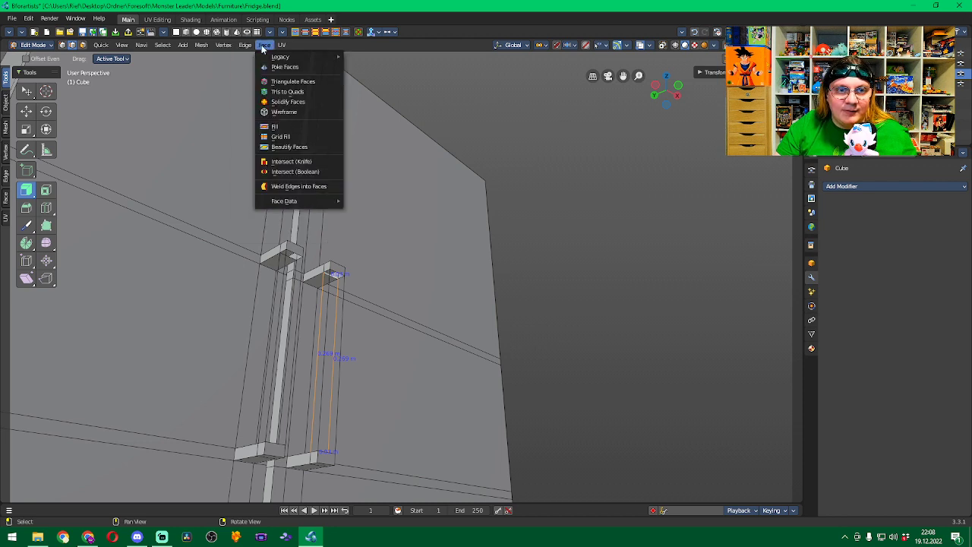
left_click(286, 126)
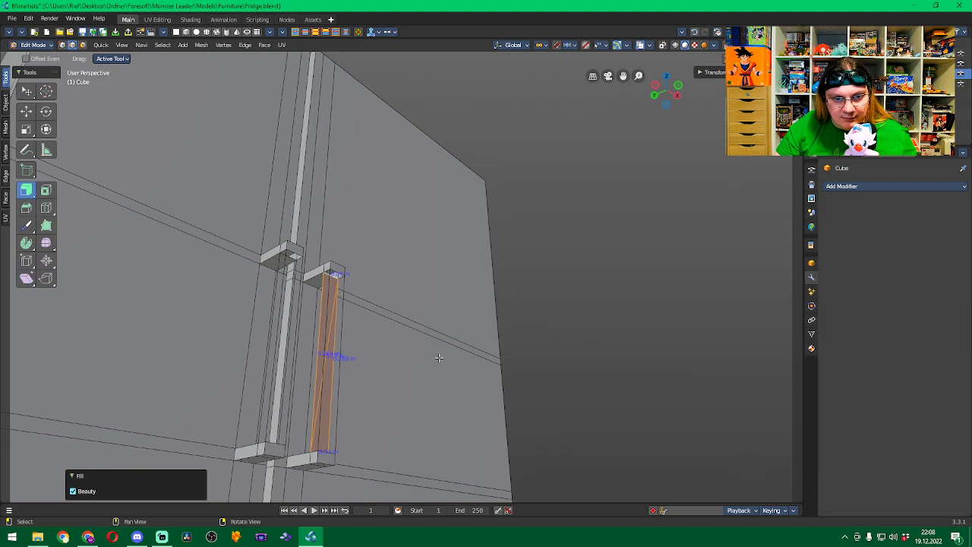
Dissolve the diagonal edge inside the new handle face.
middle_click_drag(435, 356, 397, 417)
middle_click_drag(336, 416, 408, 376)
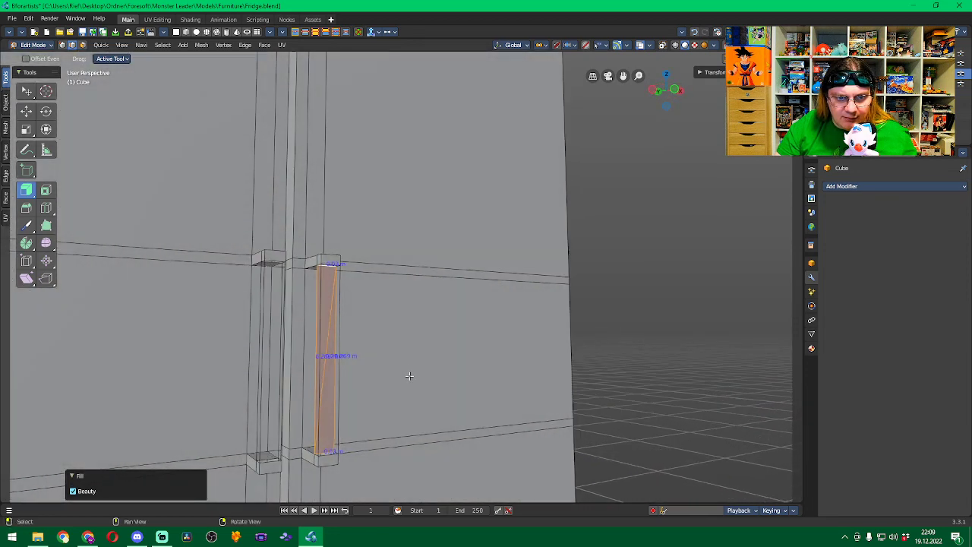
left_click(674, 310)
left_click(327, 410)
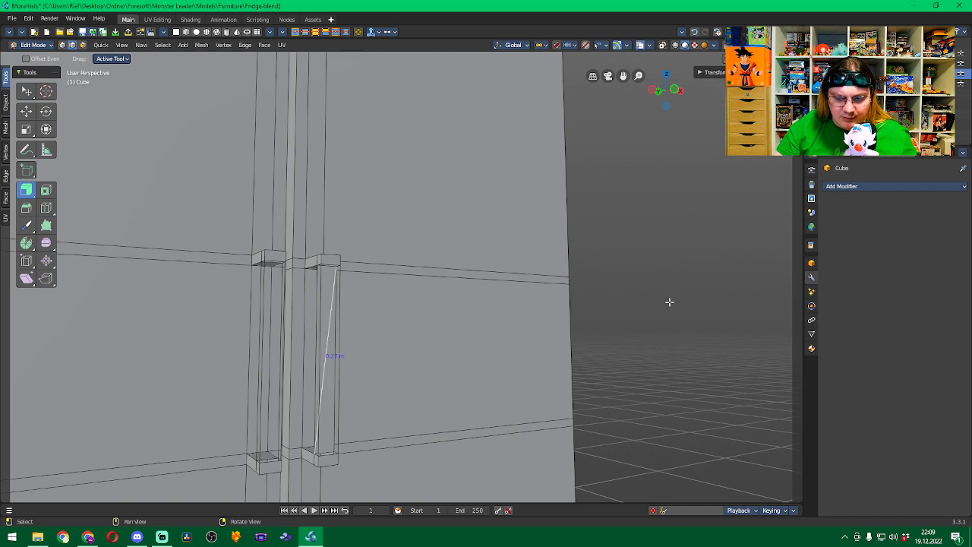
key("ctrl+x")
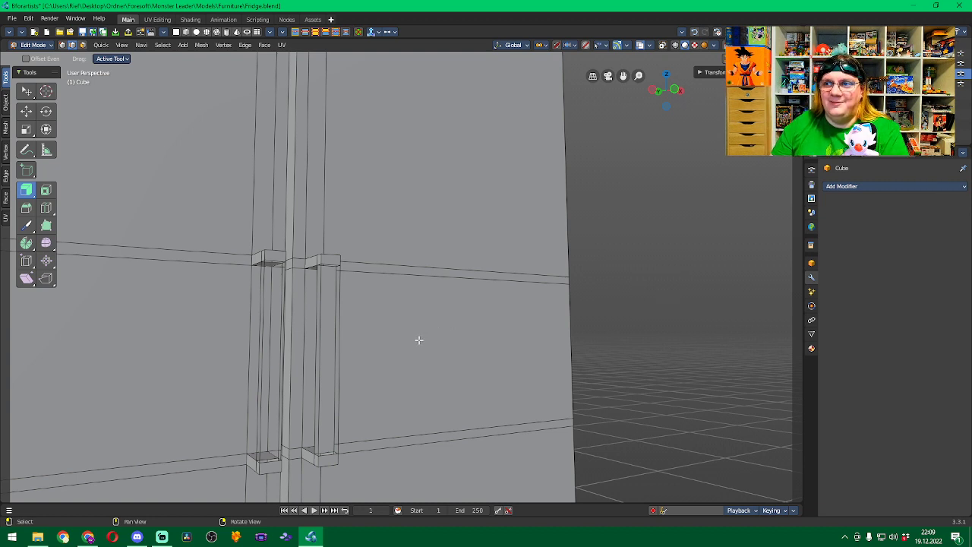
Fill a face from the handle's two long side edges and its bottom edge.
middle_click_drag(371, 345, 480, 302)
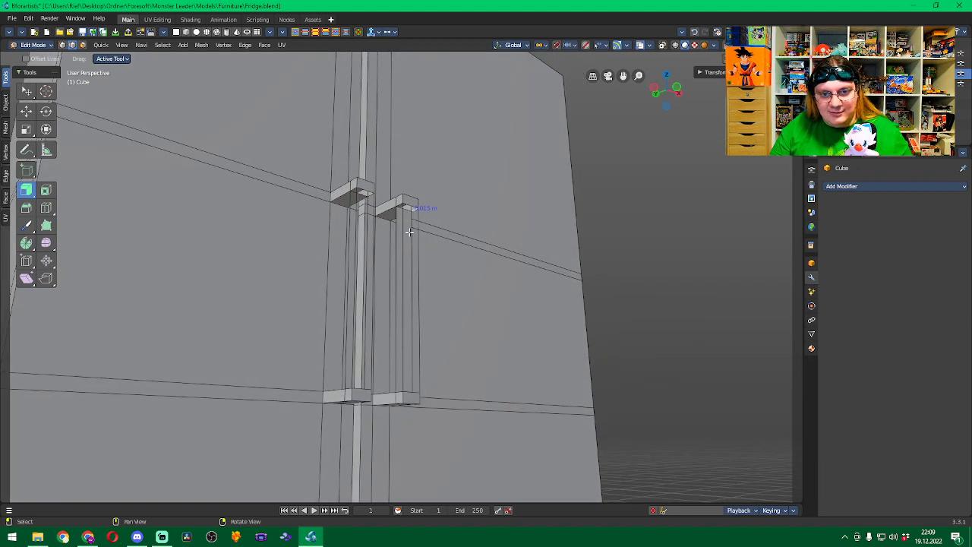
left_click_drag(412, 208, 418, 393)
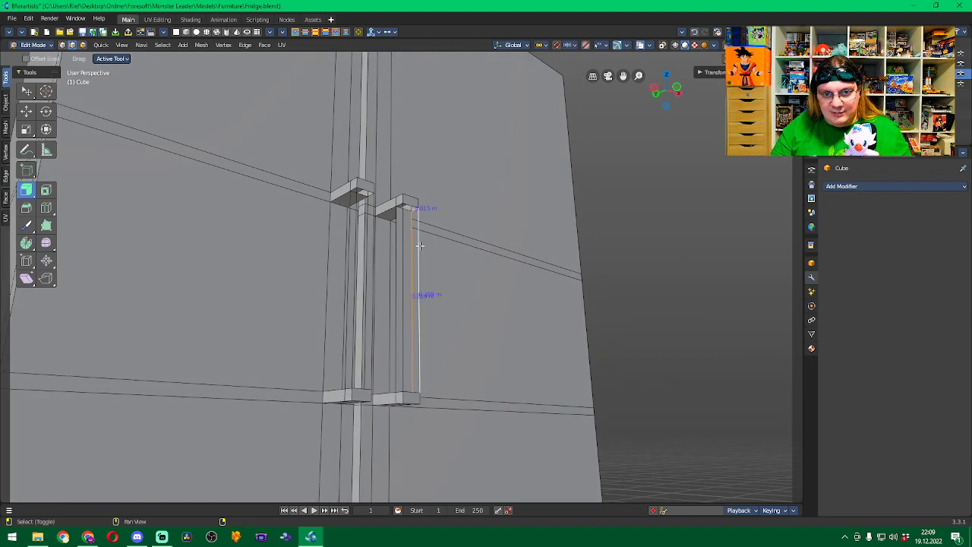
middle_click_drag(471, 357, 488, 369)
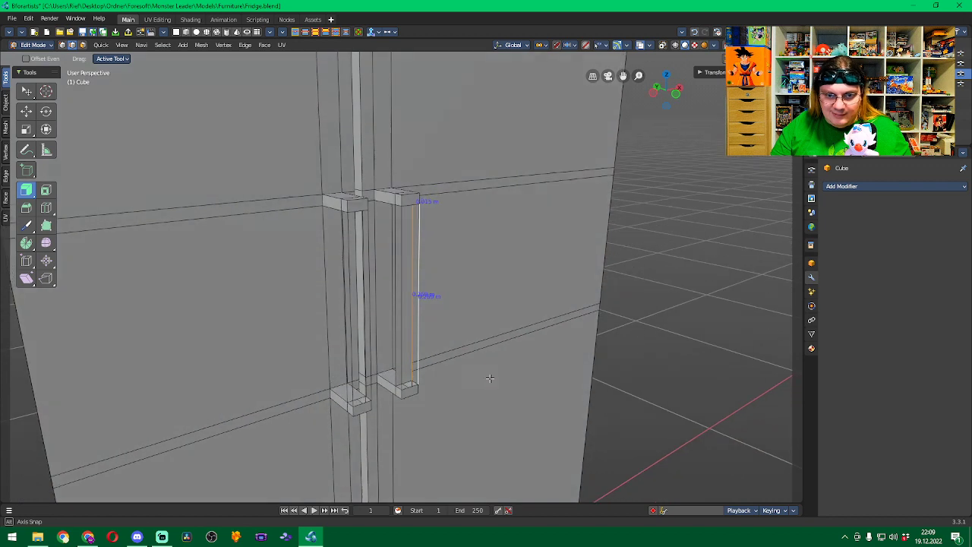
left_click(414, 383)
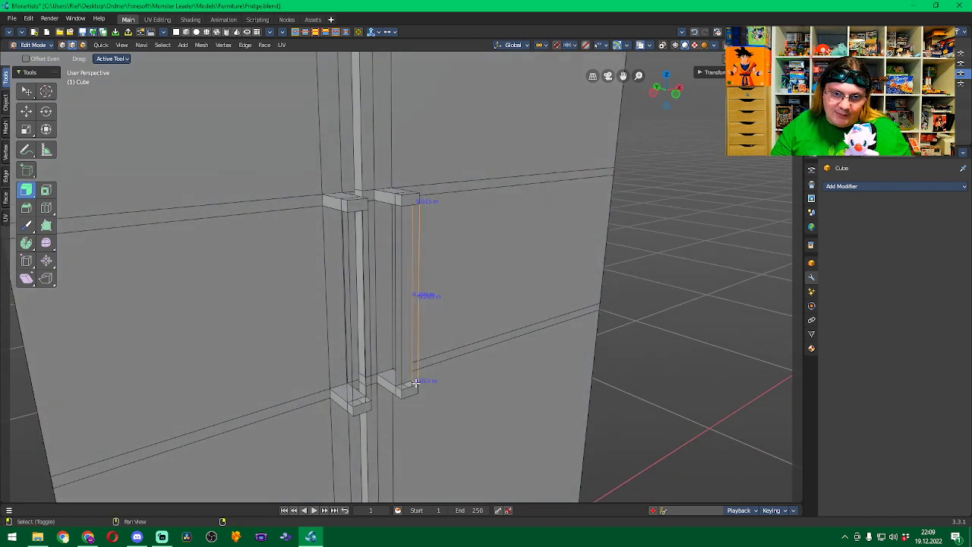
left_click(261, 46)
left_click(298, 127)
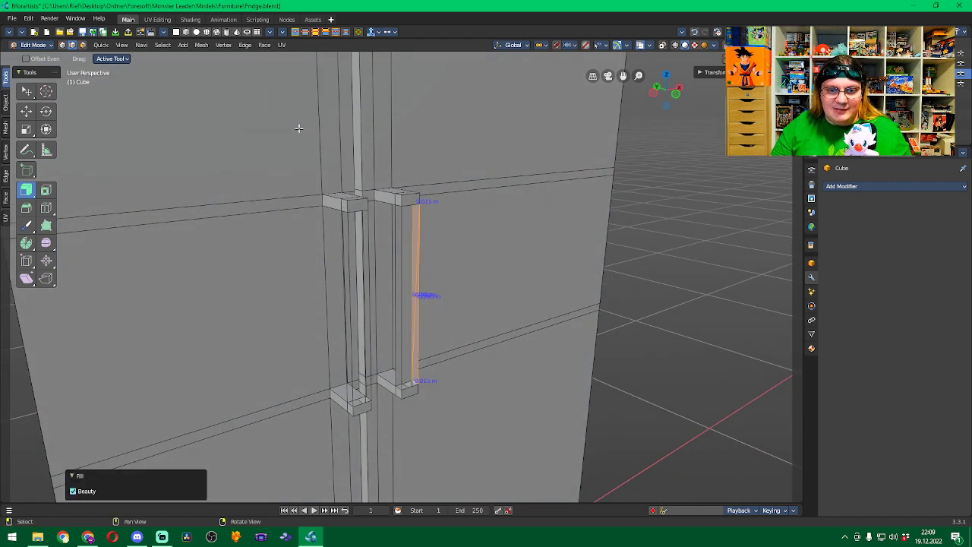
key("alt+a")
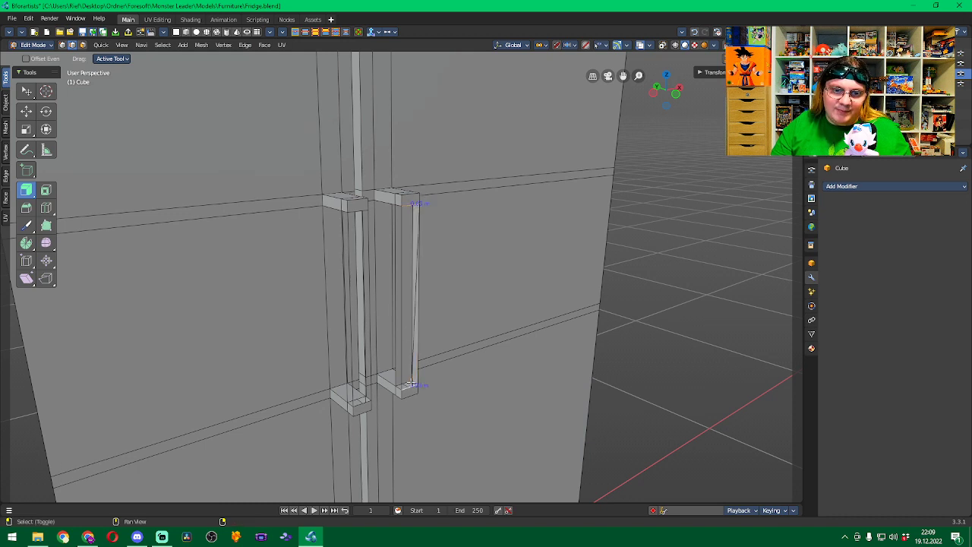
Fill two more faces on the handle's other side and inner long edge.
left_click(402, 350, "shift")
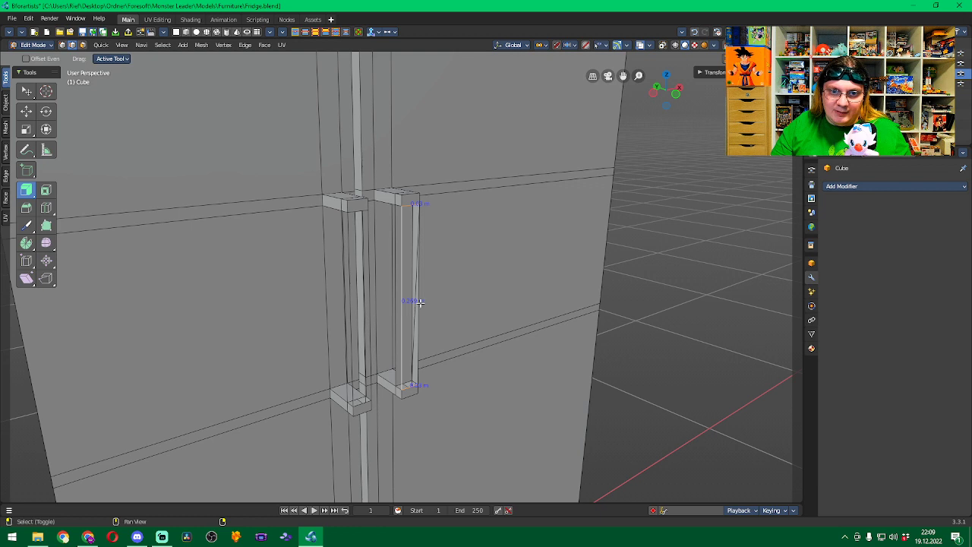
left_click(417, 308, "shift")
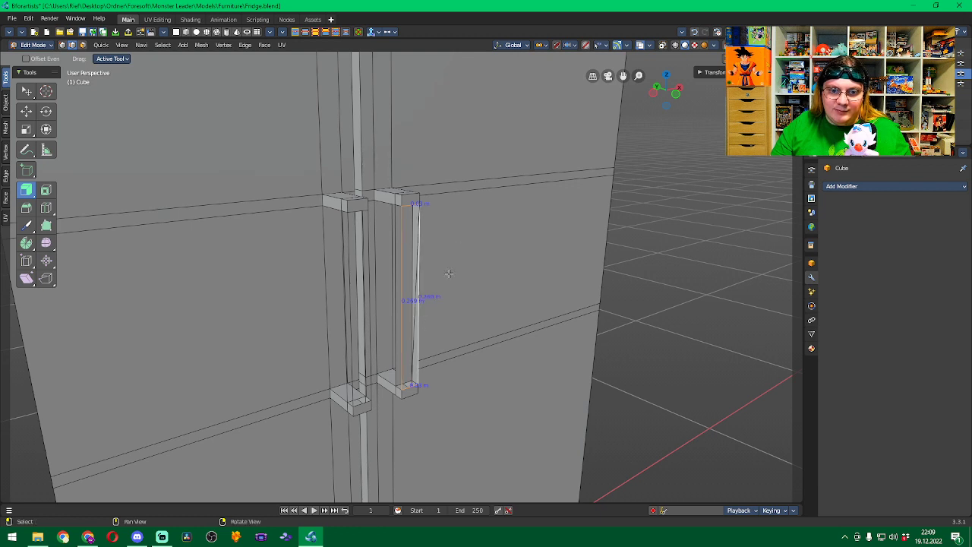
left_click(264, 45)
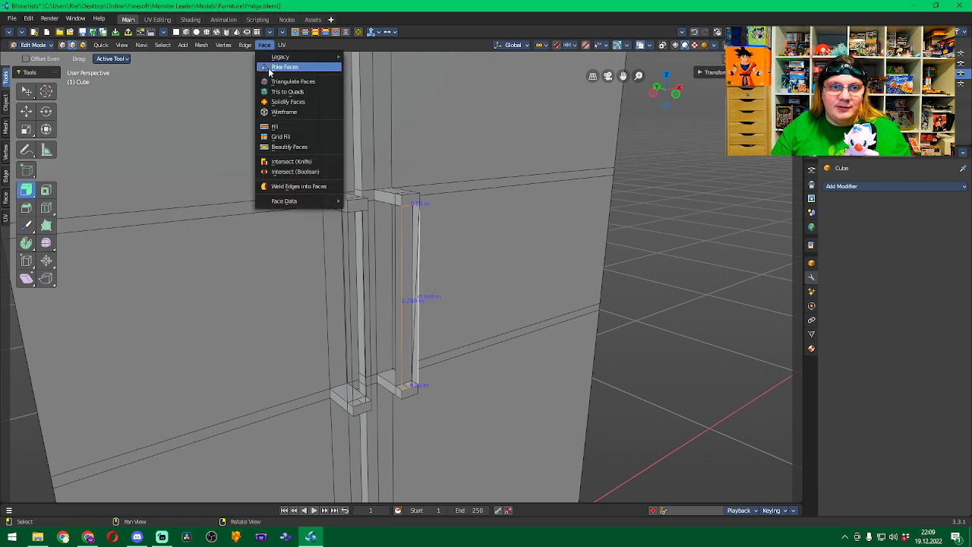
left_click(287, 127)
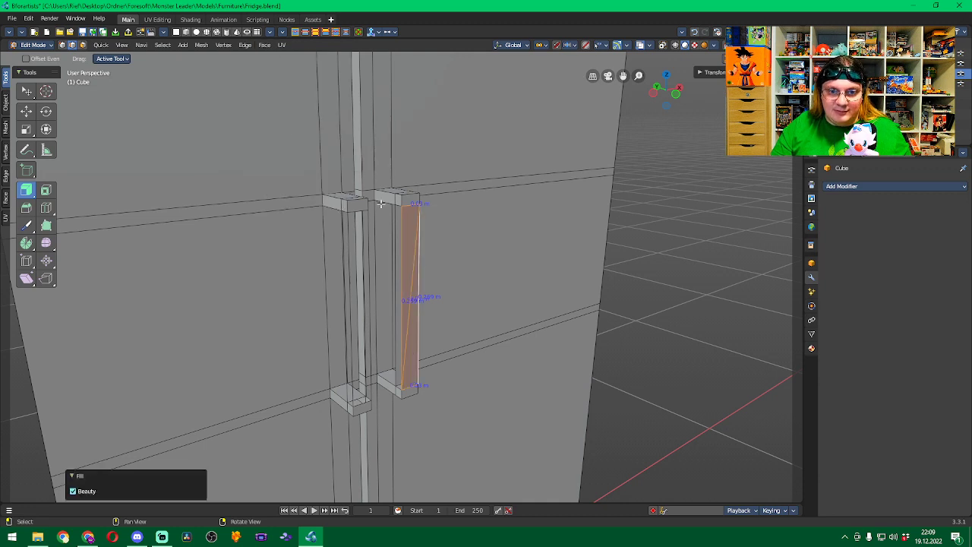
left_click(395, 205)
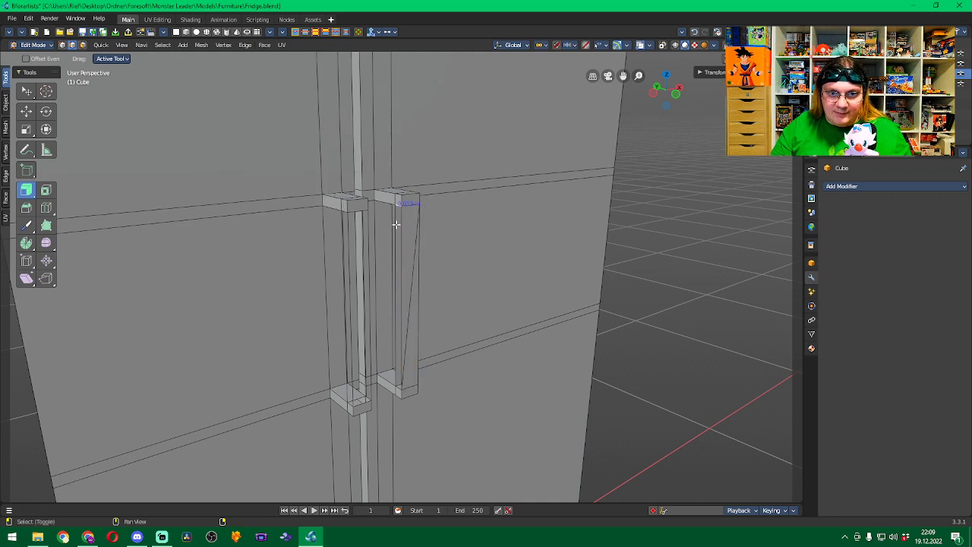
left_click(395, 224, "shift")
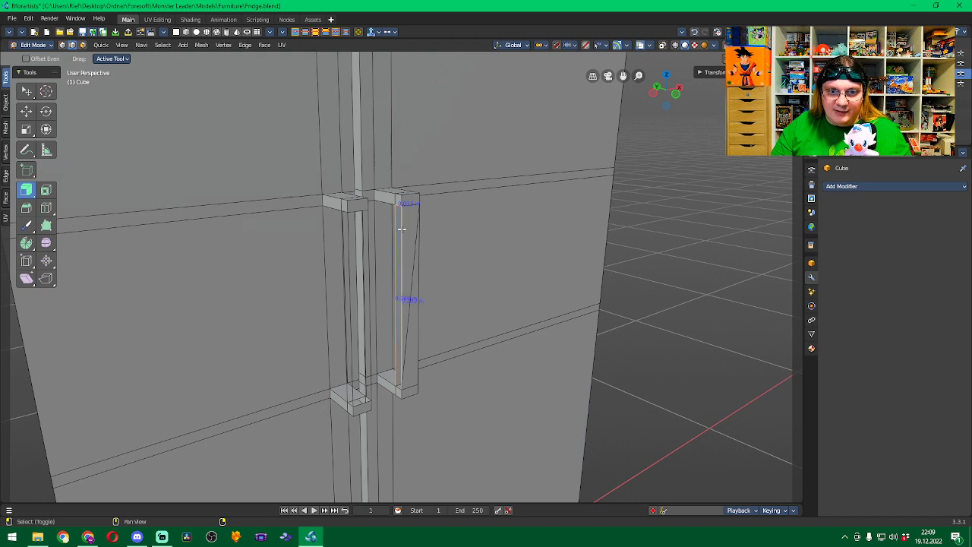
left_click(398, 388, "shift")
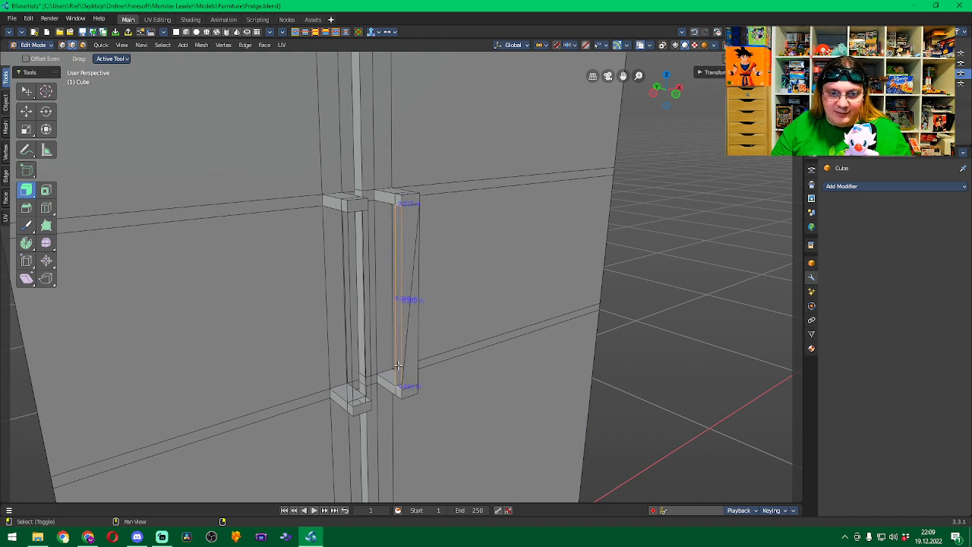
left_click(245, 45)
mouse_move(265, 45)
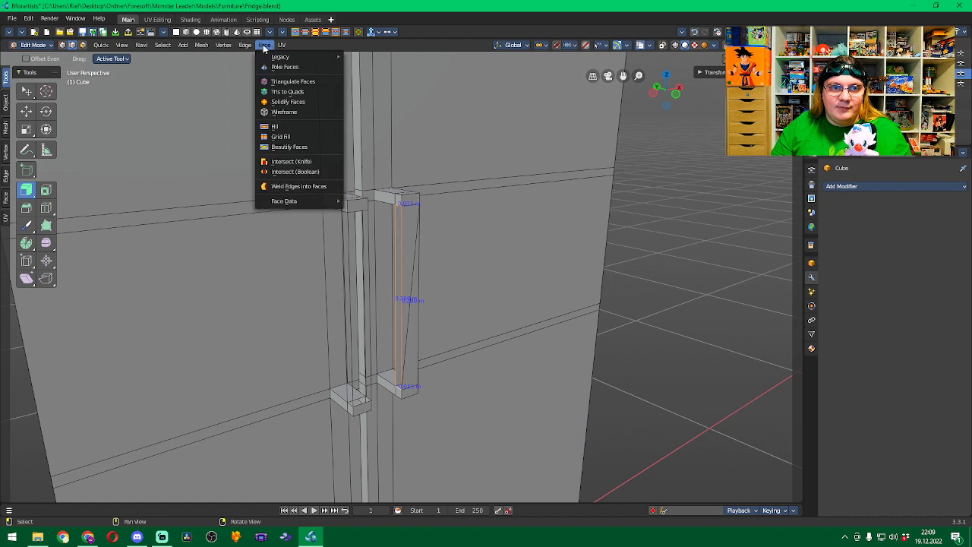
left_click(291, 126)
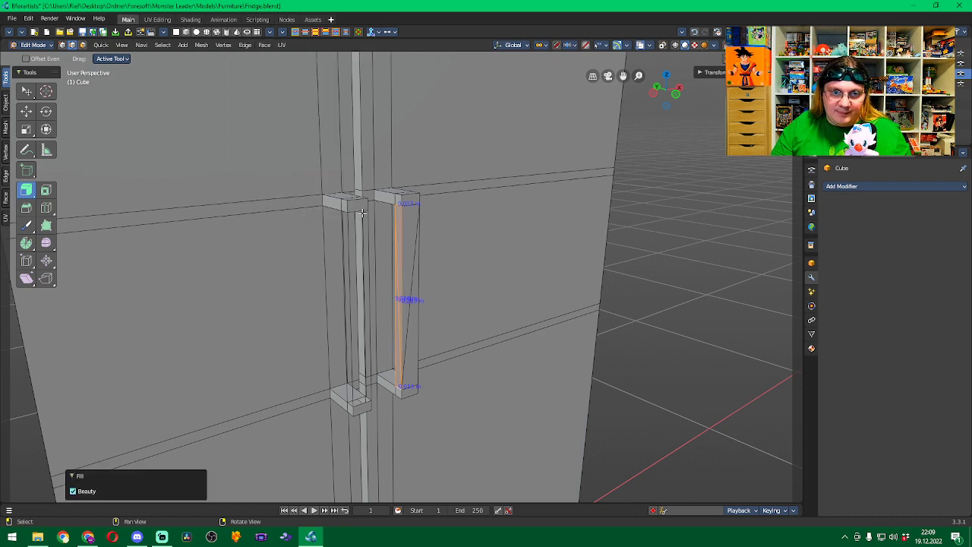
Select two vertical handle edges for the next face.
middle_click_drag(505, 221, 518, 187)
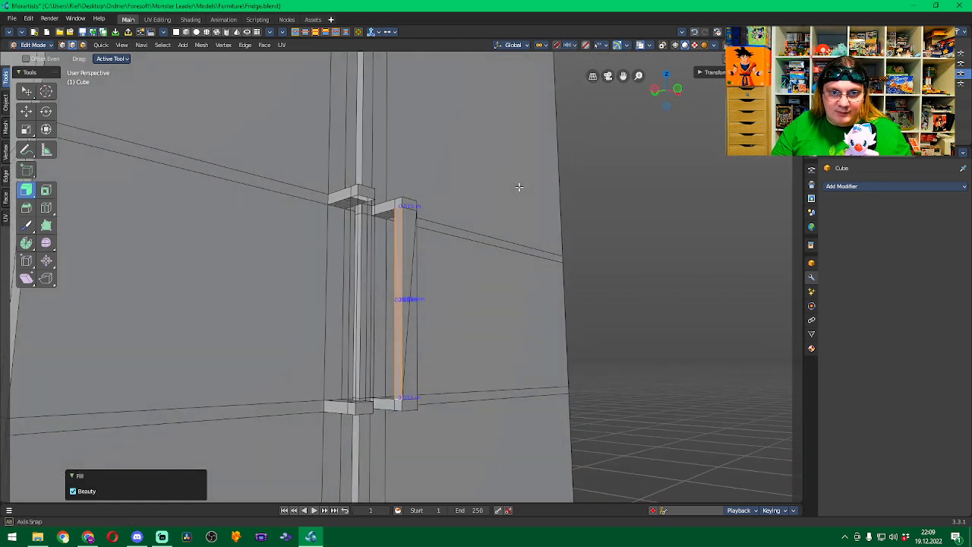
left_click(370, 199)
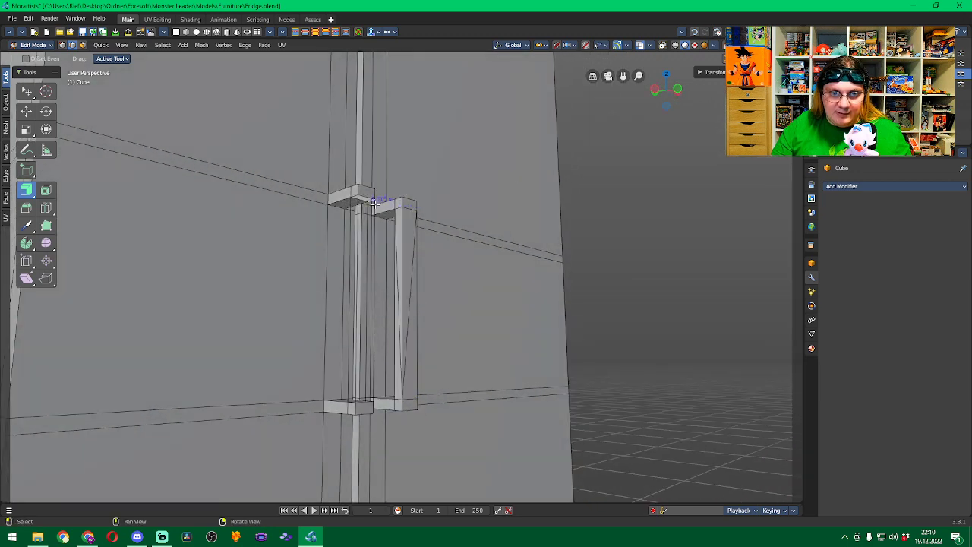
left_click(372, 210, "alt")
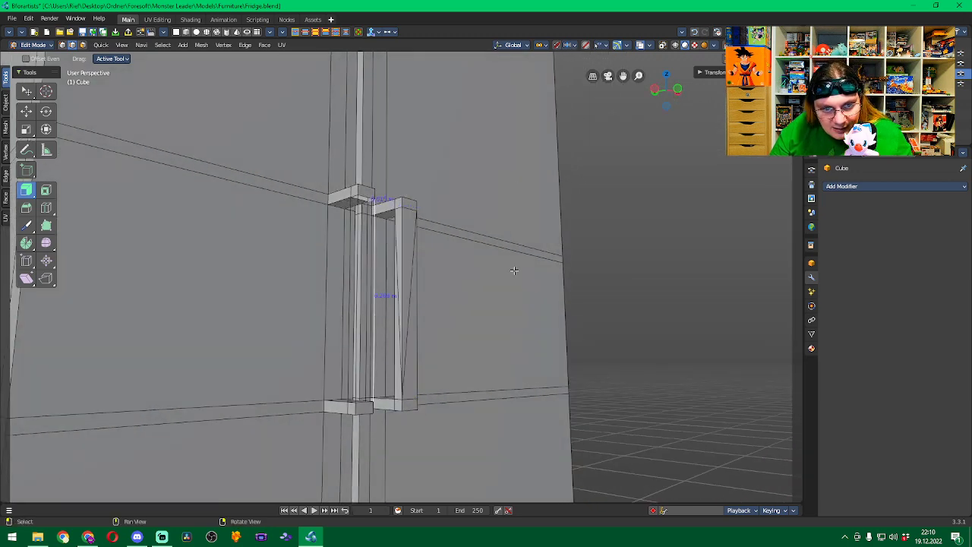
middle_click_drag(513, 270, 402, 278)
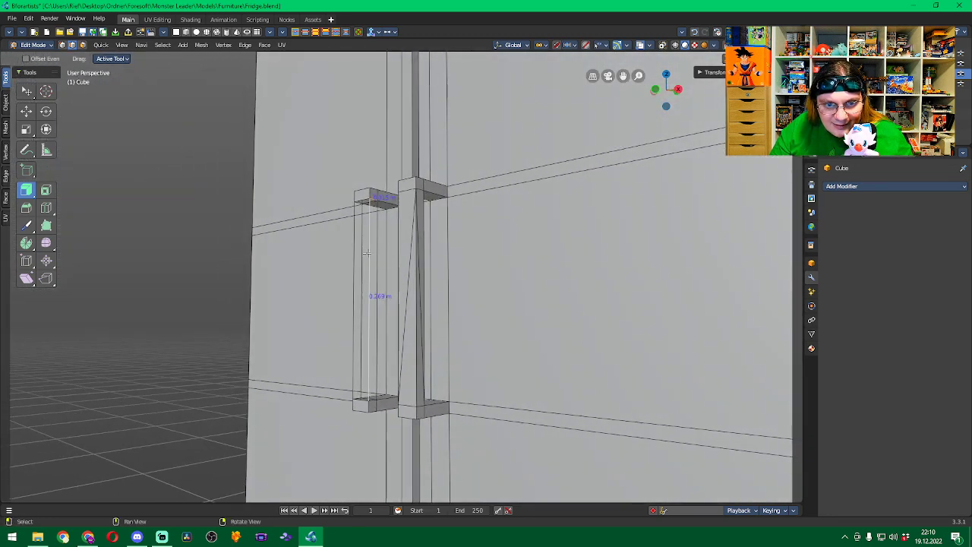
Fill a face between the neighbouring vertical handle edges and bottom edges.
left_click(376, 232, "shift")
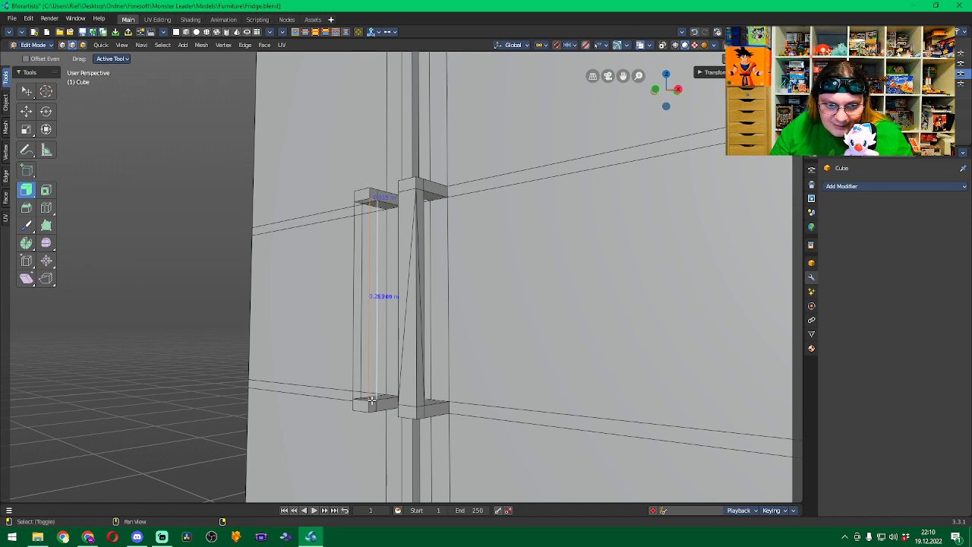
left_click(372, 399, "shift")
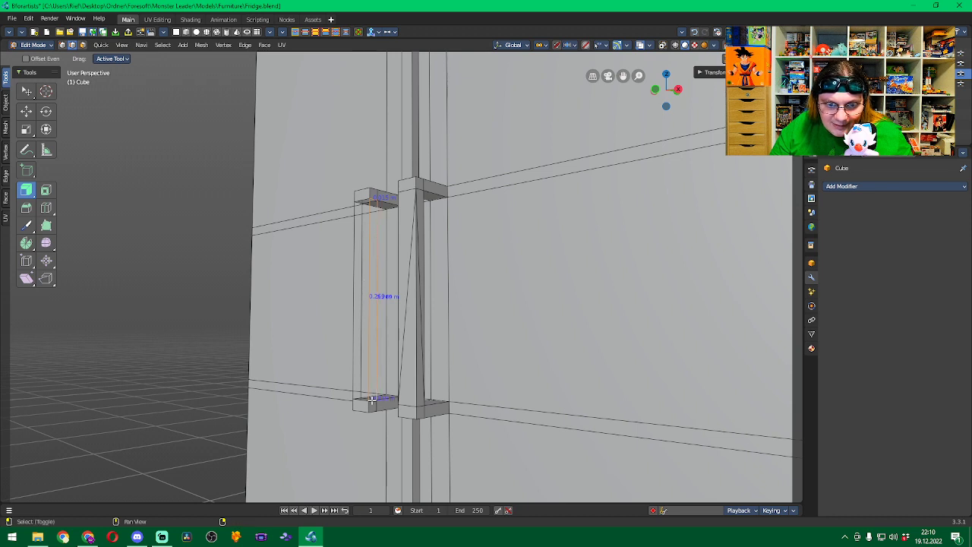
left_click(264, 45)
left_click(280, 129)
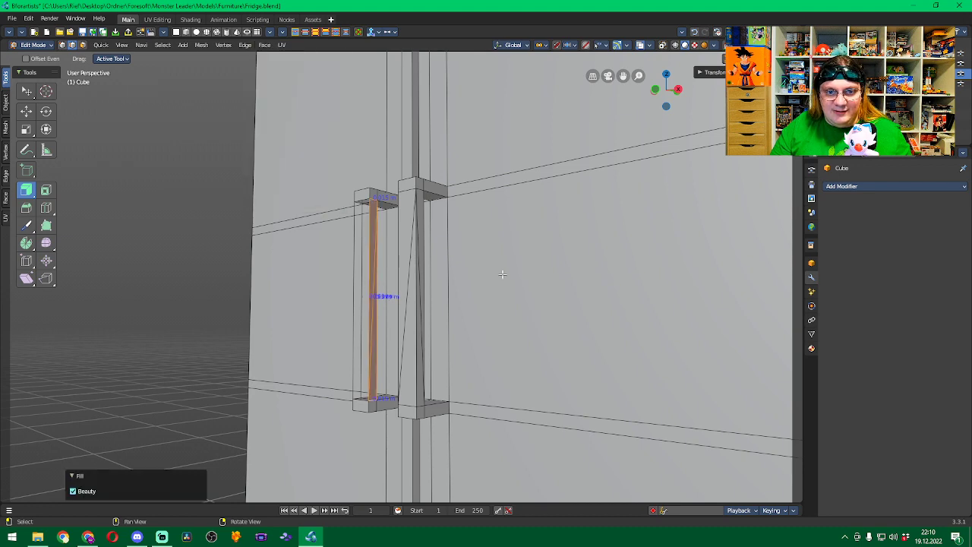
Fill the handle's inner side strip from its top corner to the bottom bracket.
middle_click_drag(502, 274, 605, 260)
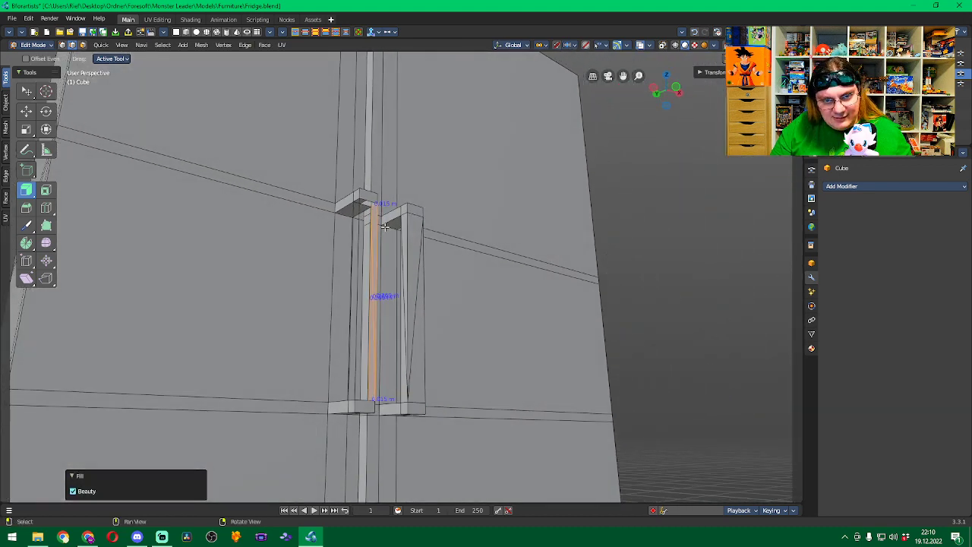
left_click(366, 204)
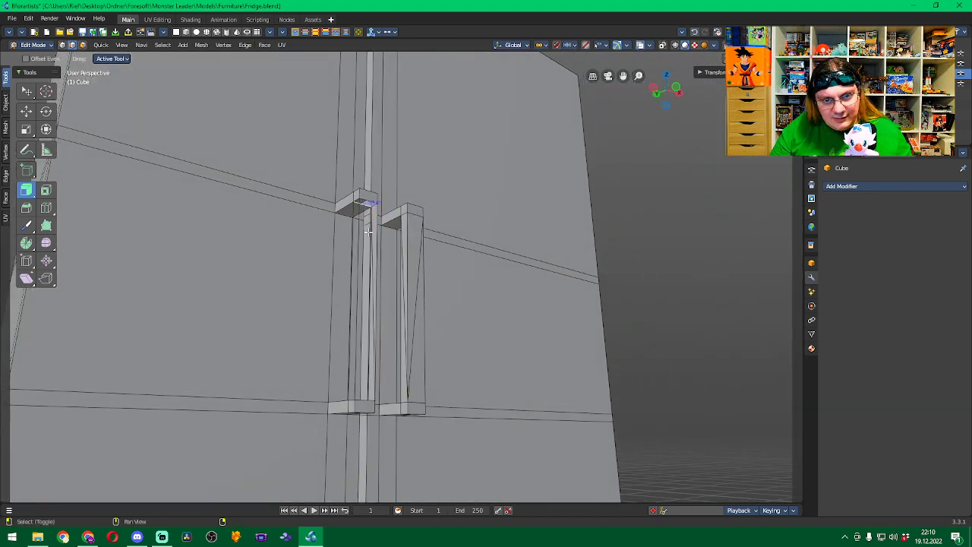
middle_click_drag(373, 297, 490, 287)
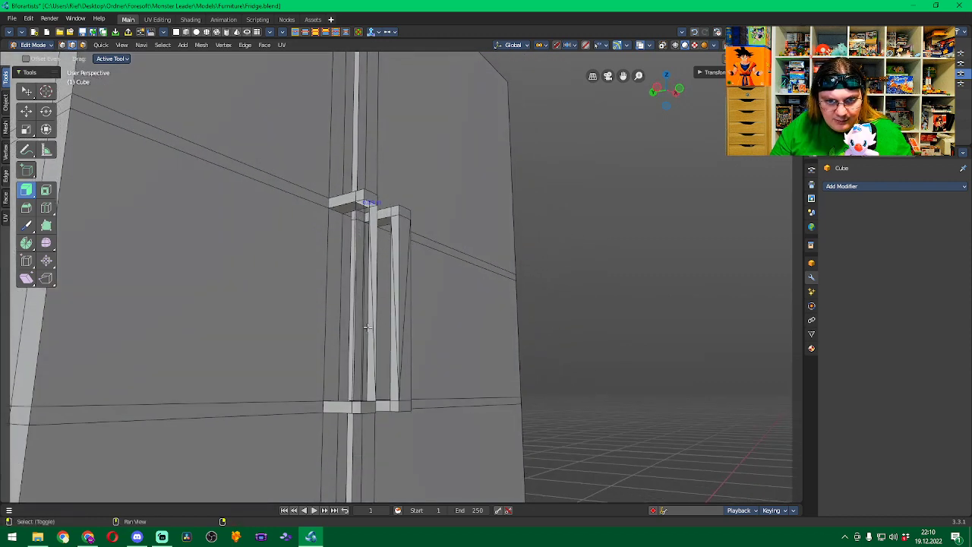
left_click(369, 326, "shift")
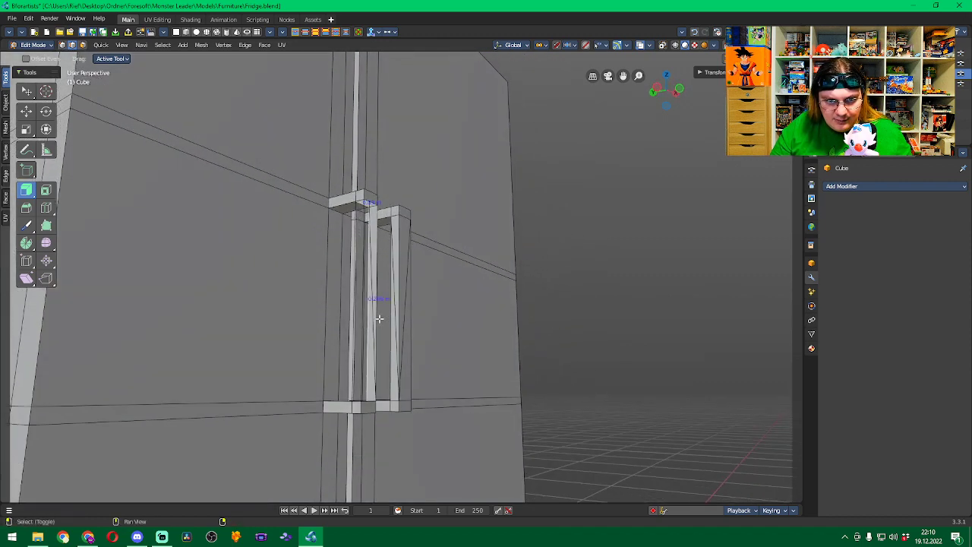
left_click(358, 220, "shift")
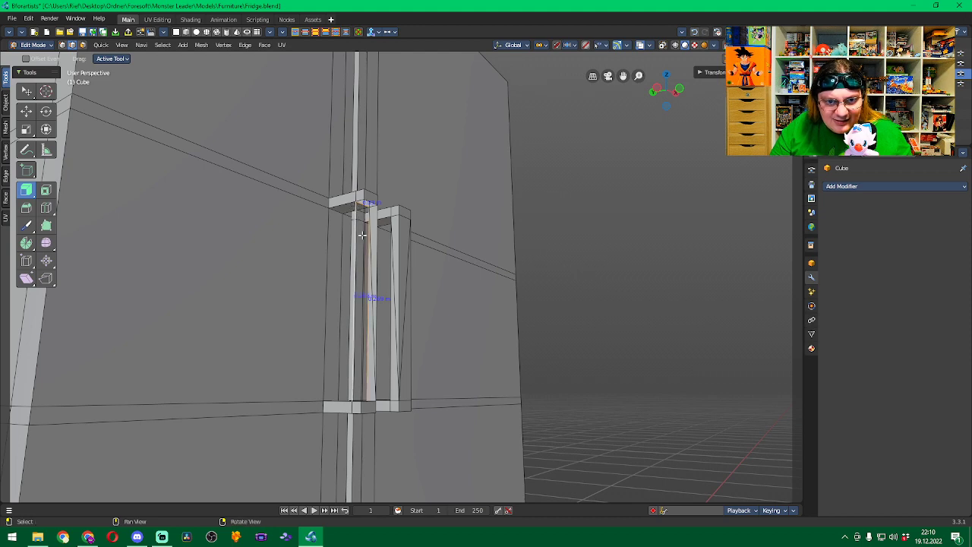
middle_click_drag(376, 308, 359, 387)
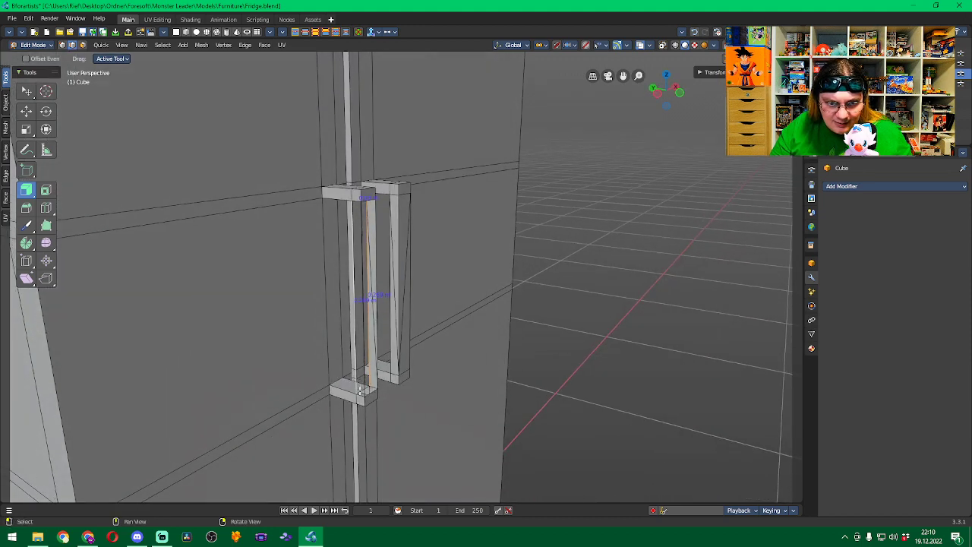
left_click(364, 389, "shift")
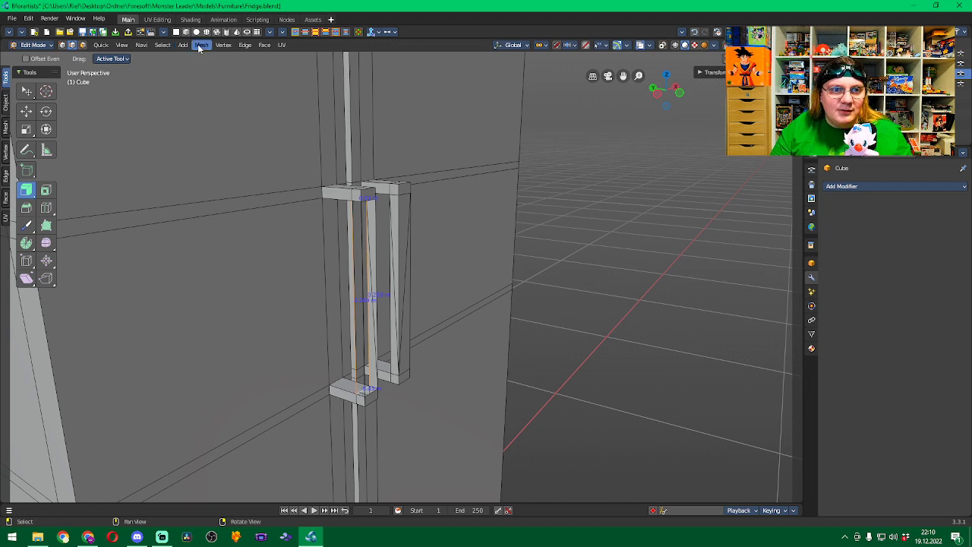
left_click(240, 44)
mouse_move(265, 44)
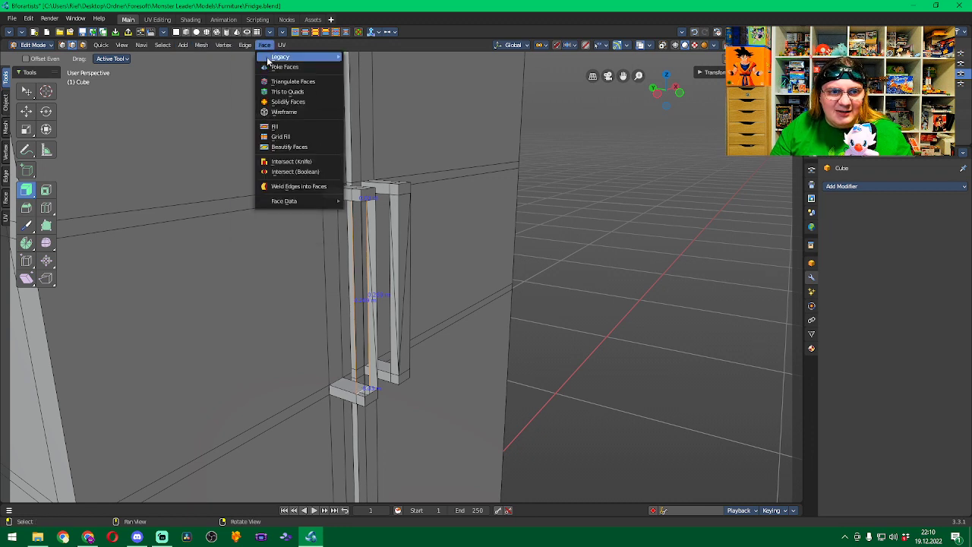
left_click(296, 128)
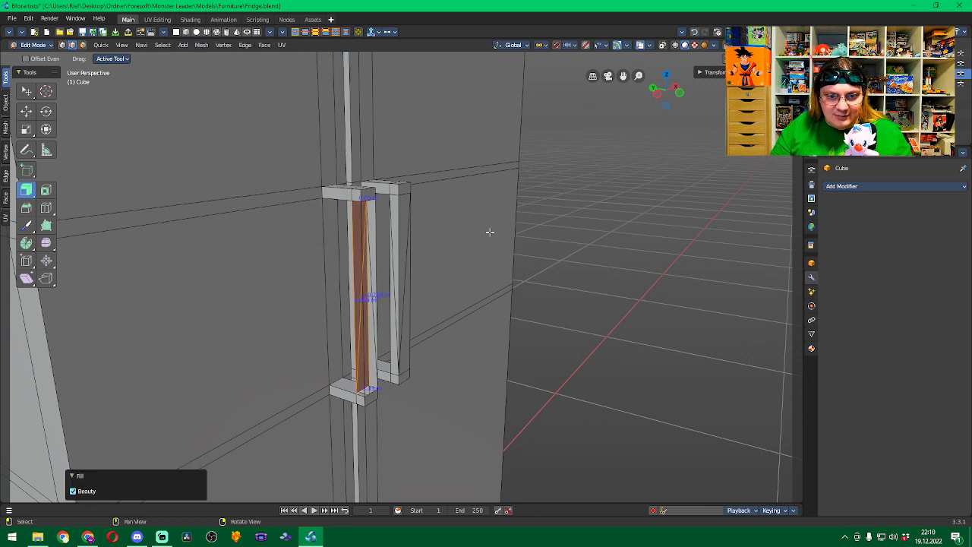
Fill the face bounded by the top bracket, long vertical and bottom bracket edges.
left_click(466, 258)
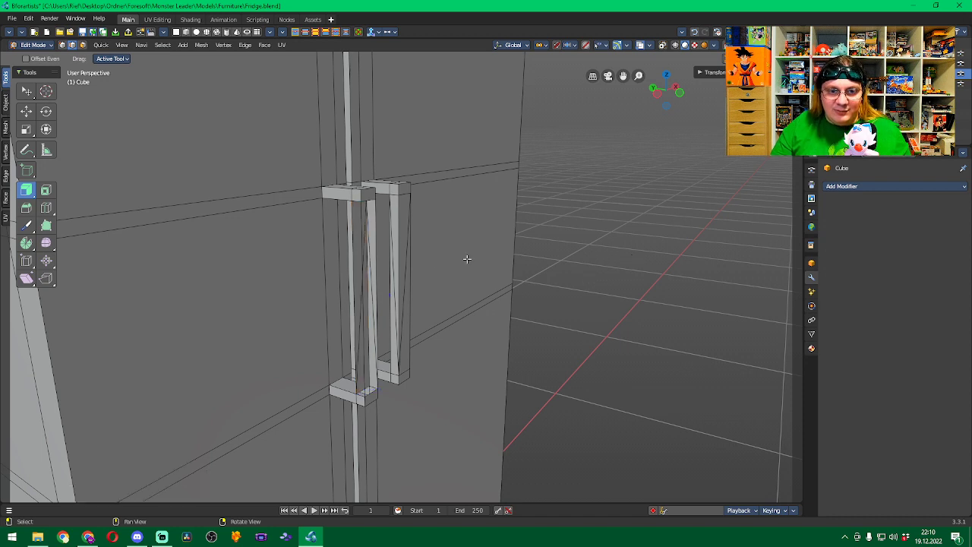
left_click(356, 201, "shift")
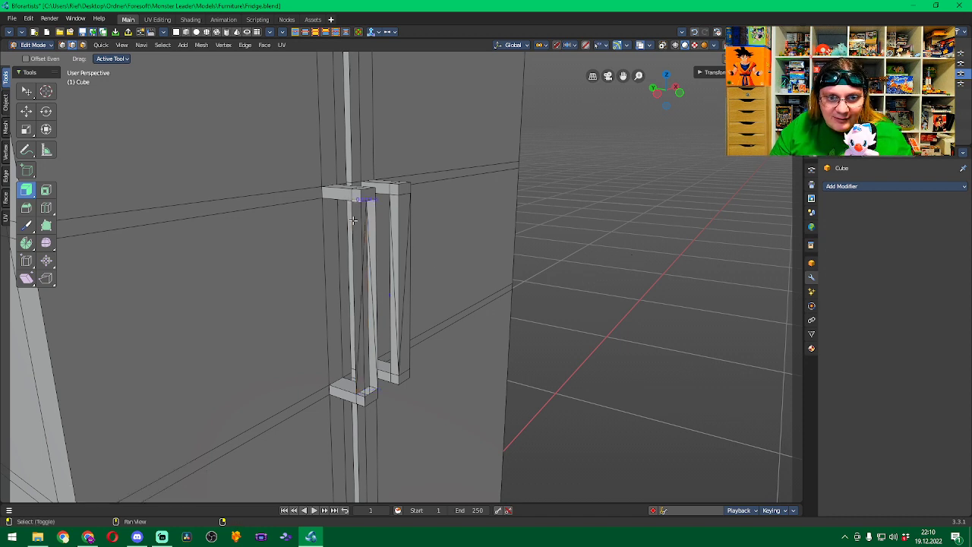
left_click(352, 220, "shift")
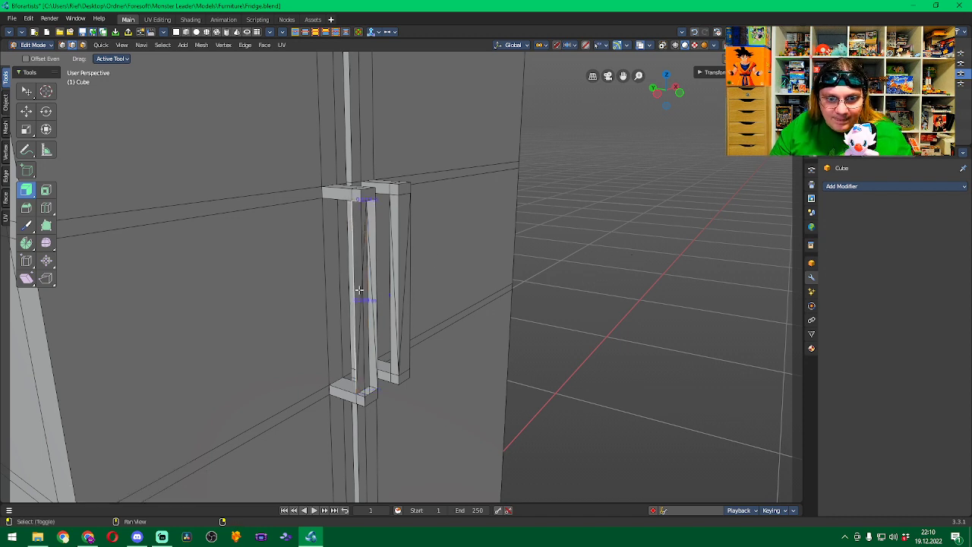
left_click(364, 393, "shift")
middle_click_drag(537, 379, 425, 374)
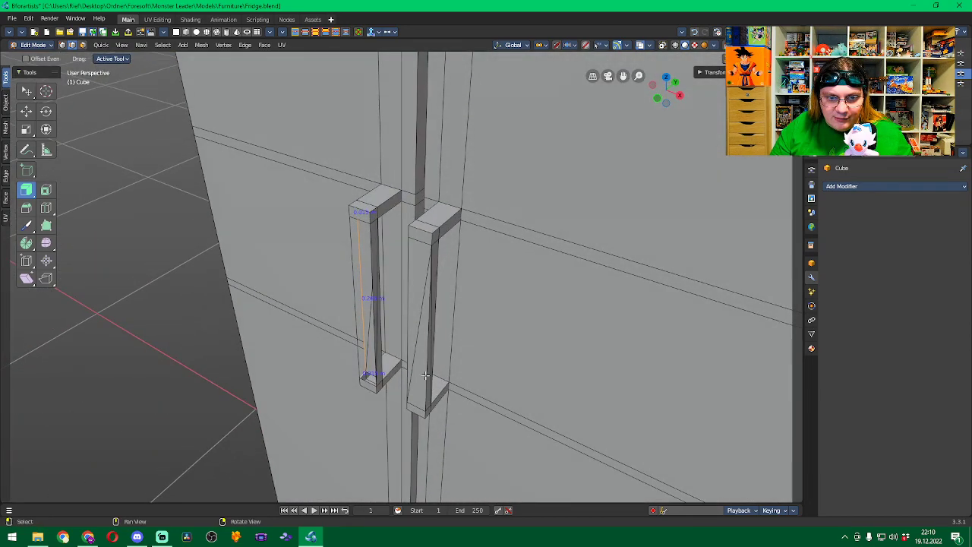
left_click(353, 289, "shift")
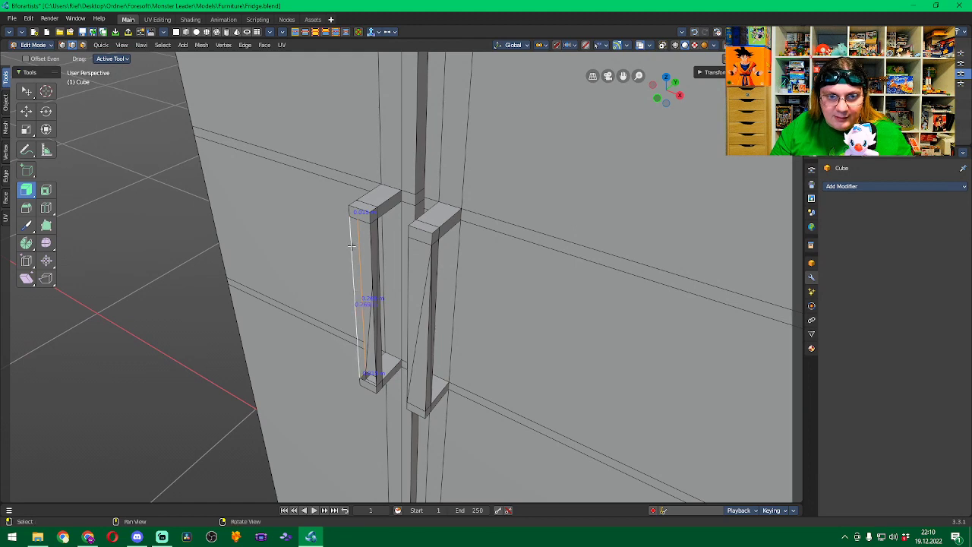
left_click(267, 47)
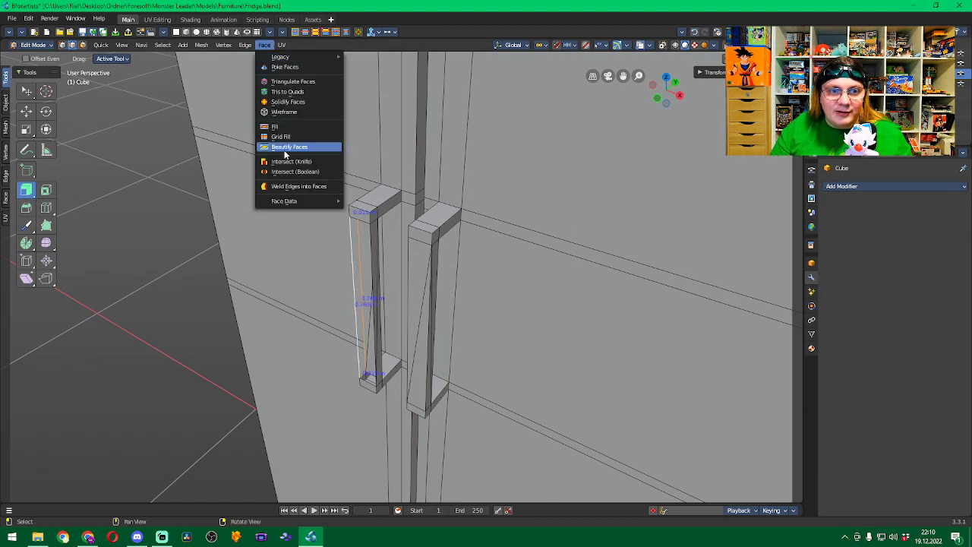
left_click(281, 125)
Fill the last open handle side from its top, bottom and vertical edges.
middle_click_drag(531, 318, 612, 251)
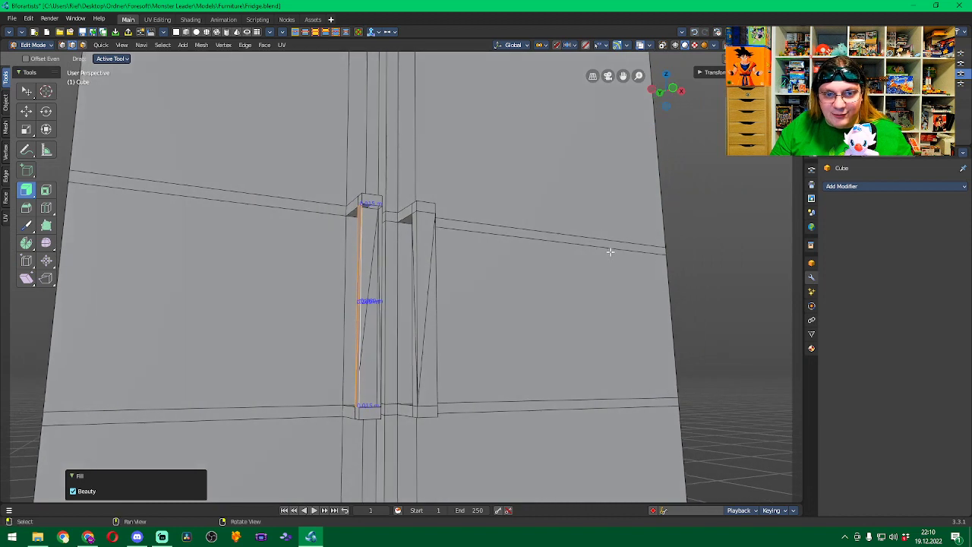
left_click(355, 404)
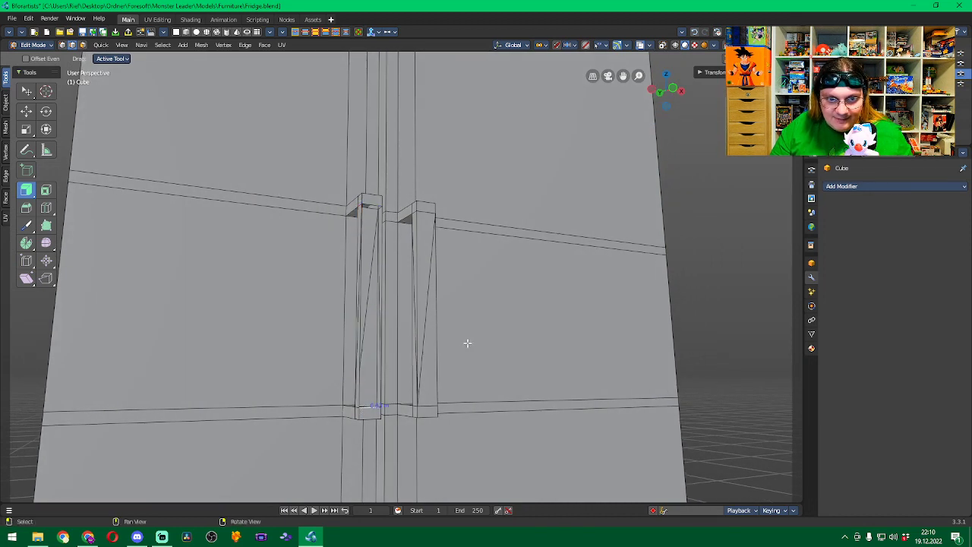
left_click(369, 205, "shift")
middle_click_drag(559, 269, 469, 255)
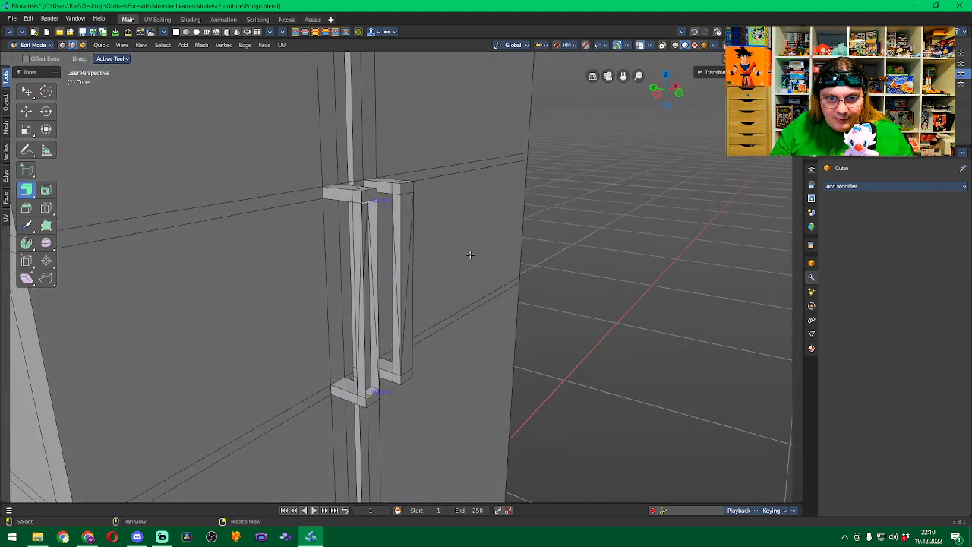
left_click(377, 234, "shift")
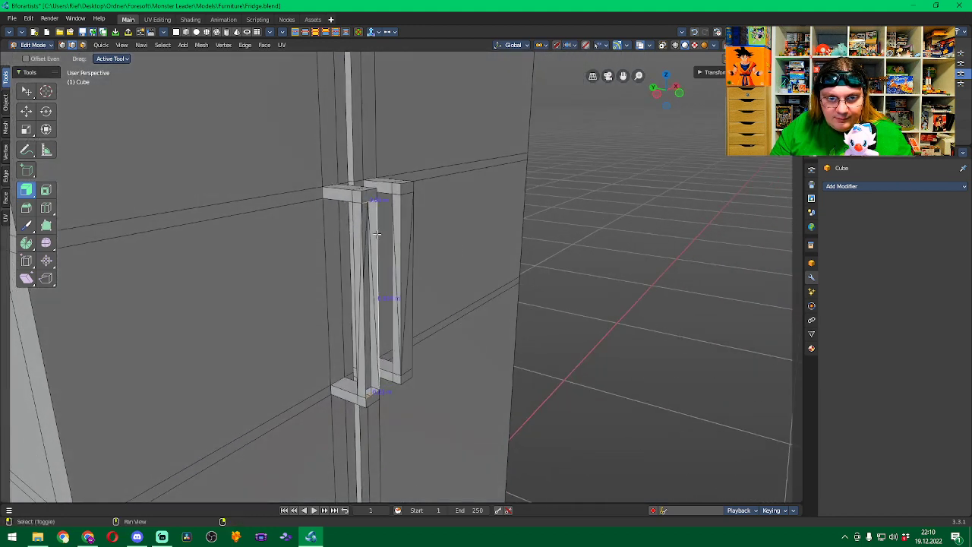
left_click(364, 356, "shift")
left_click(262, 45)
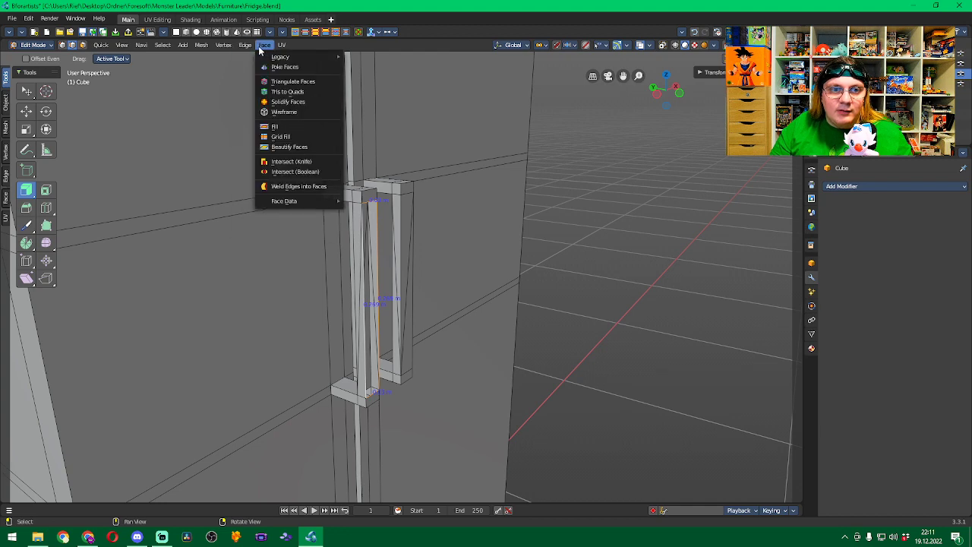
left_click(277, 127)
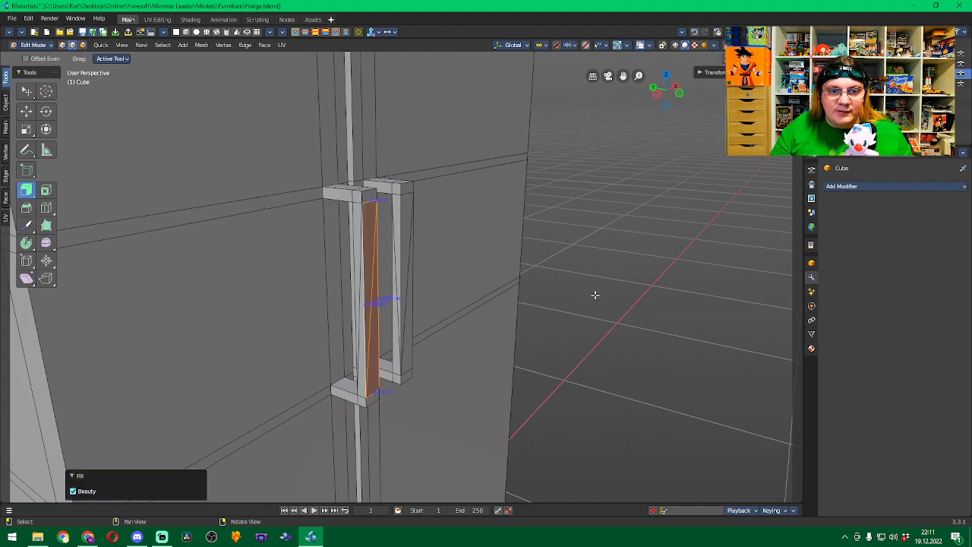
Look over the finished handles and save Fridge.blend.
left_click(645, 309)
middle_click_drag(641, 313, 553, 329)
scroll(557, 324, "down", 2)
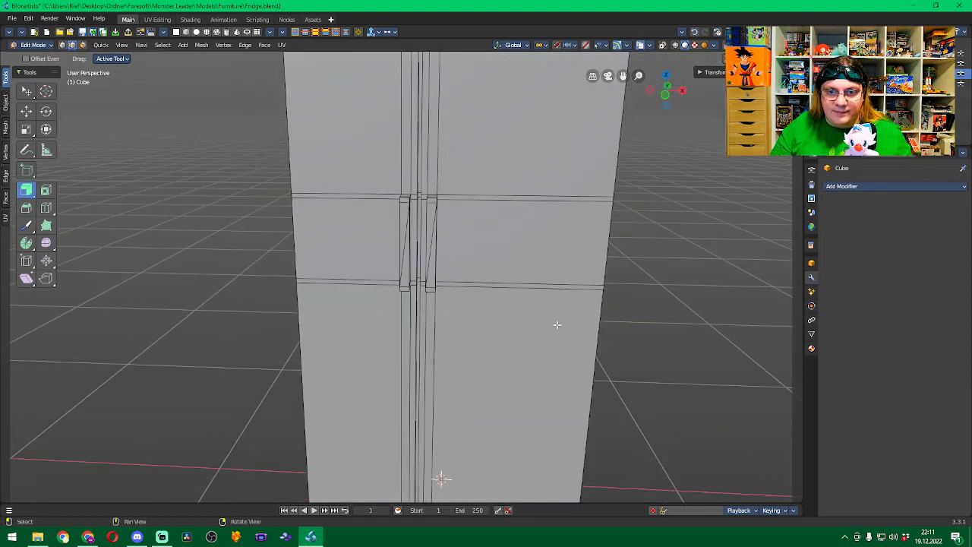
scroll(566, 321, "down", 3)
scroll(575, 319, "up", 2)
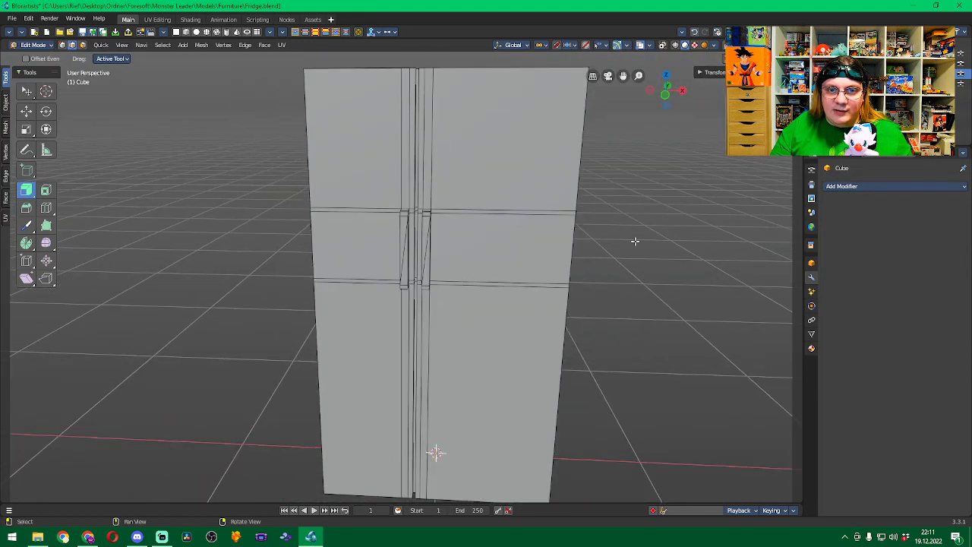
middle_click_drag(635, 240, 643, 306)
key("ctrl+s")
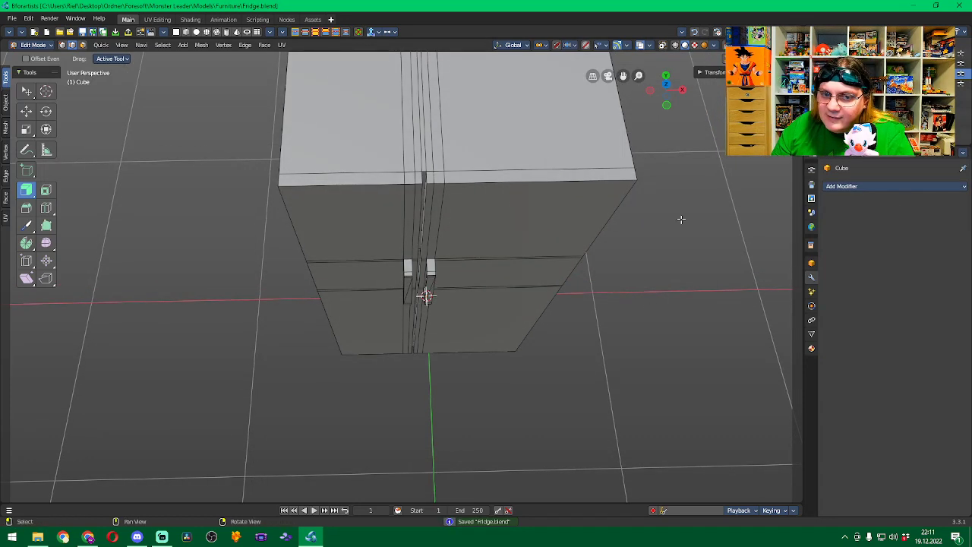
scroll(681, 220, "down", 1)
middle_click_drag(673, 215, 662, 214)
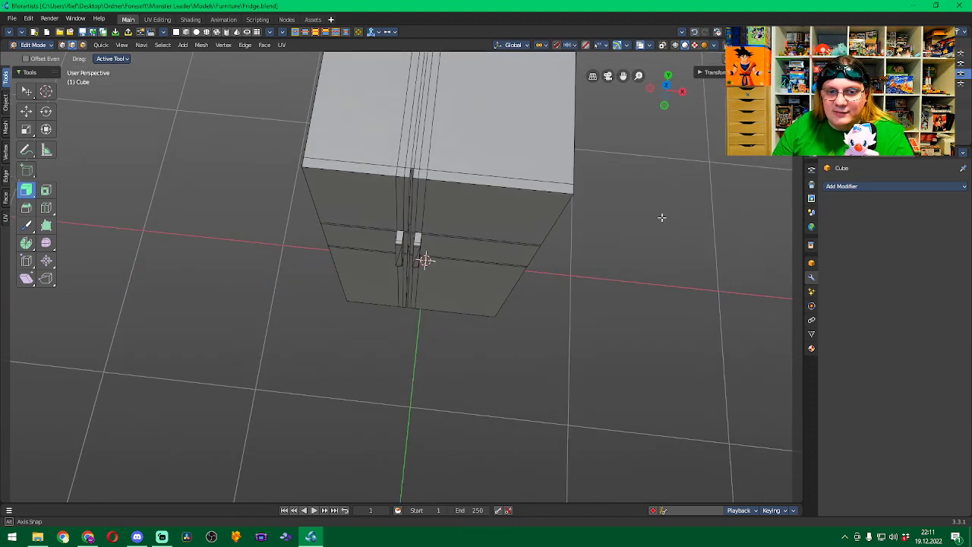
Add a Smooth modifier to the fridge, test its Factor in Object Mode, then delete it.
left_click(965, 189)
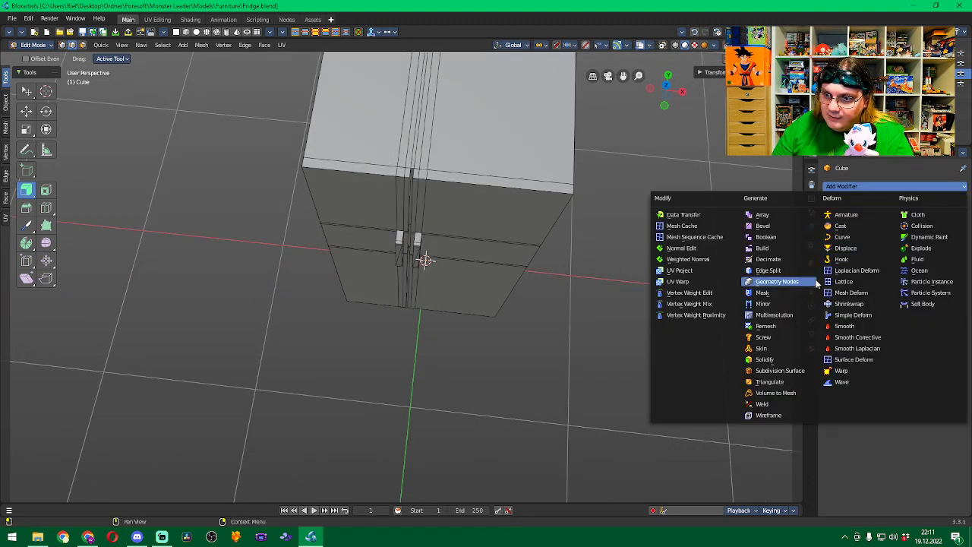
left_click(849, 326)
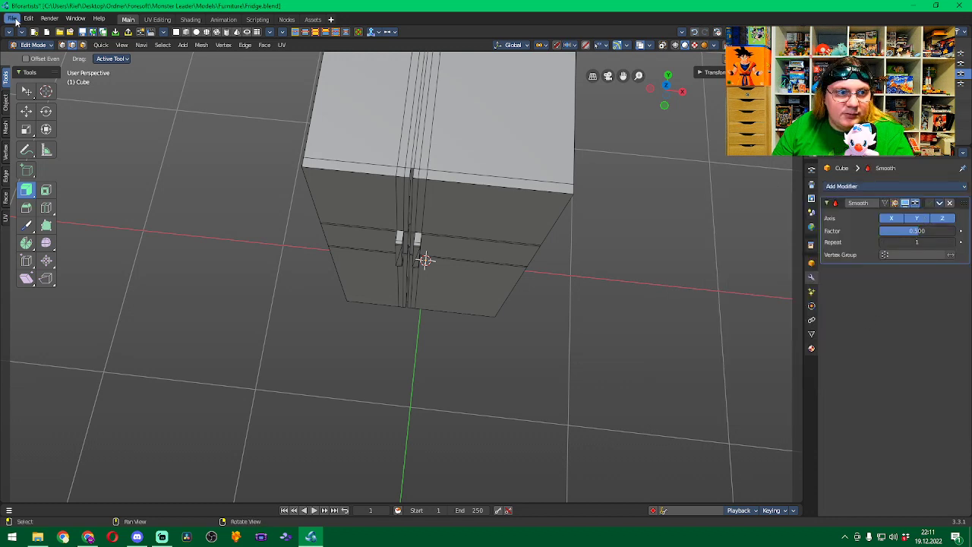
left_click(40, 45)
left_click(37, 57)
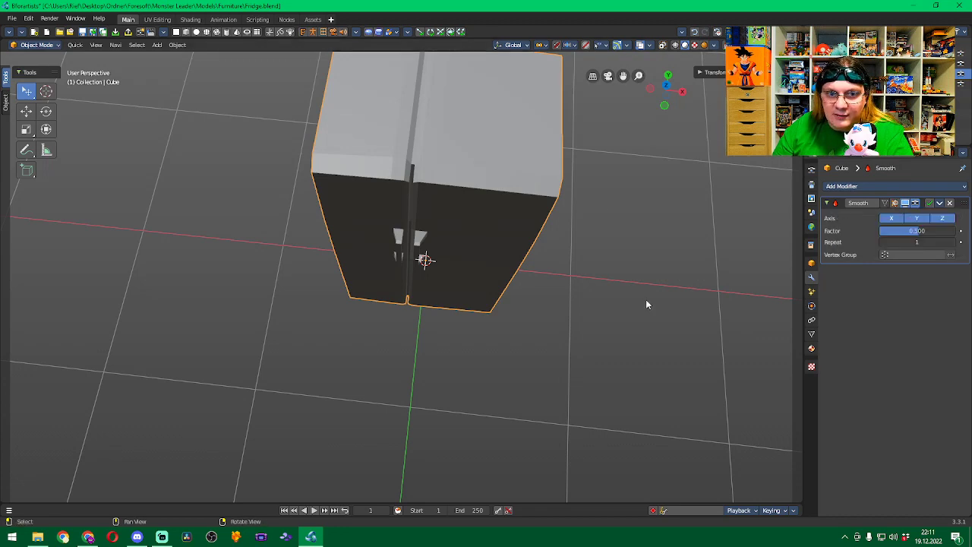
middle_click_drag(645, 299, 659, 238)
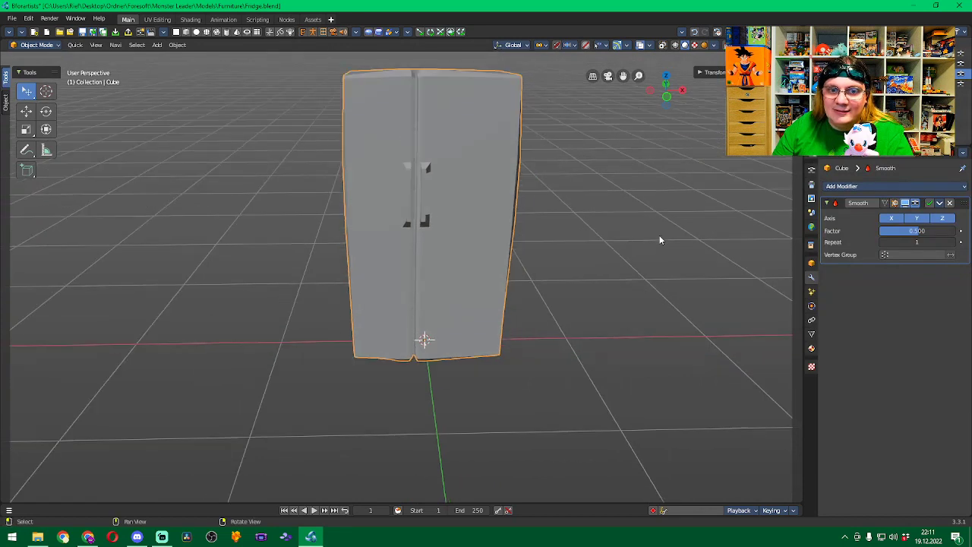
left_click_drag(911, 232, 948, 231)
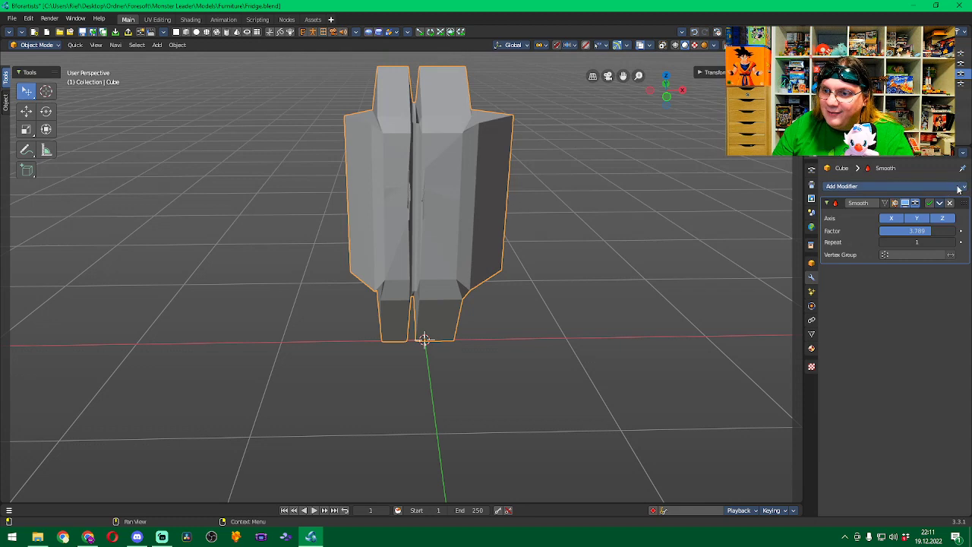
left_click(949, 203)
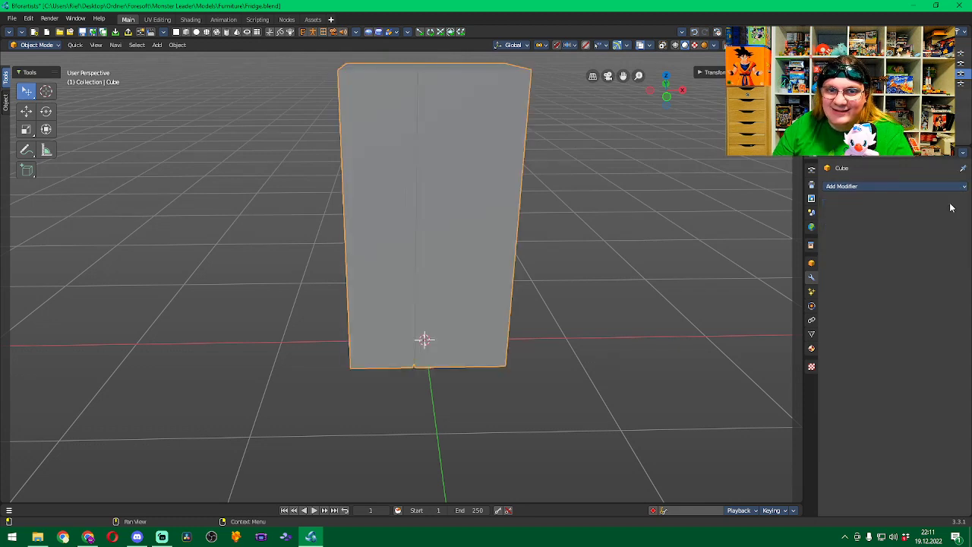
left_click(55, 45)
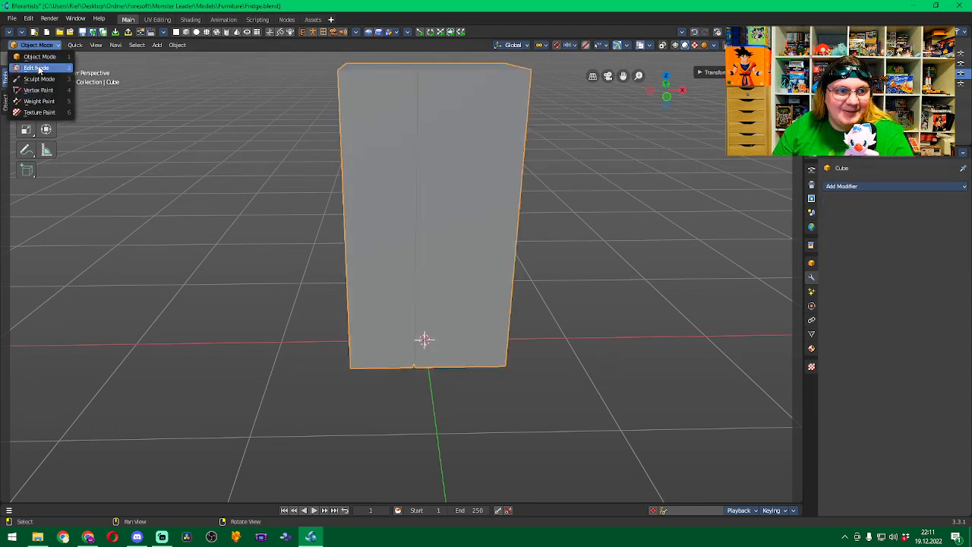
Return to Edit Mode and zoom in on the fridge's front door handles.
left_click(34, 65)
middle_click_drag(525, 235, 560, 271)
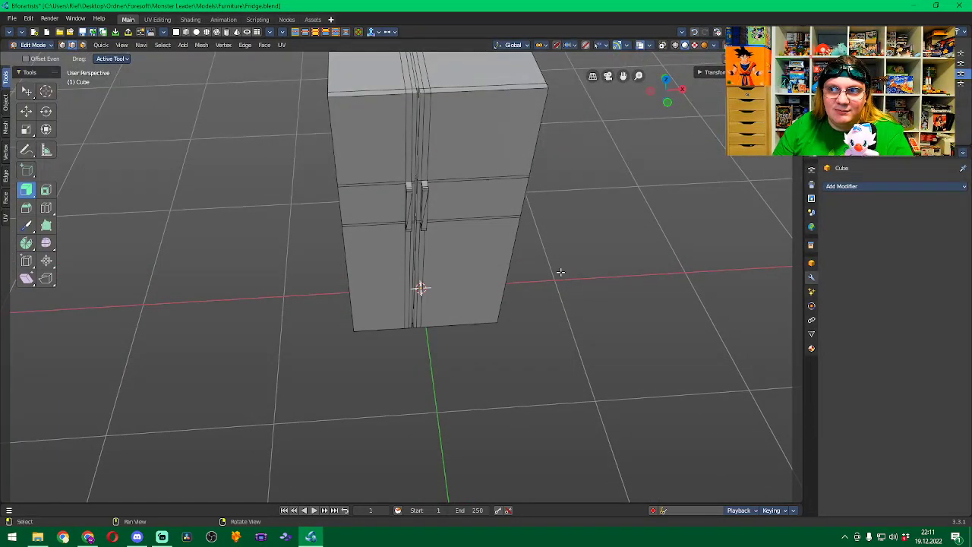
scroll(564, 271, "up", 3)
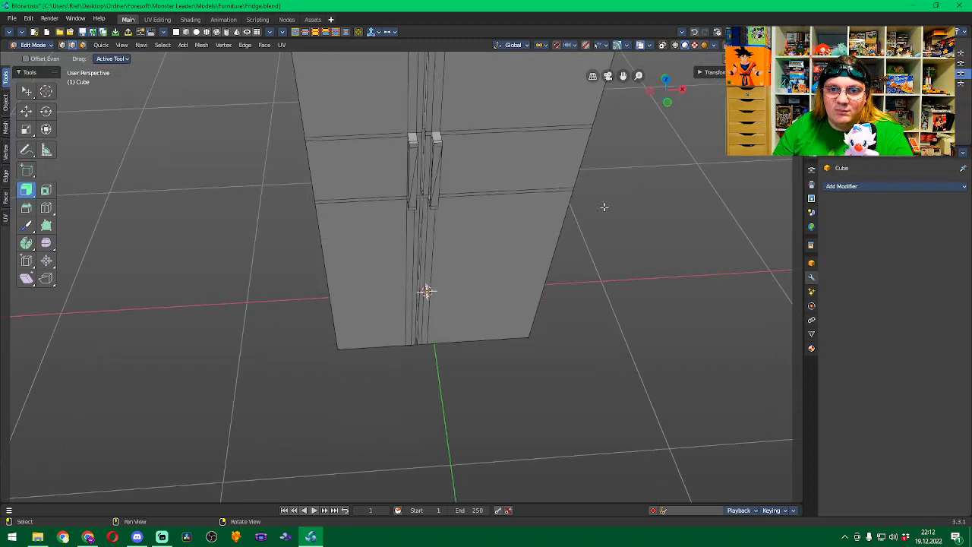
middle_click_drag(602, 208, 617, 299, "shift")
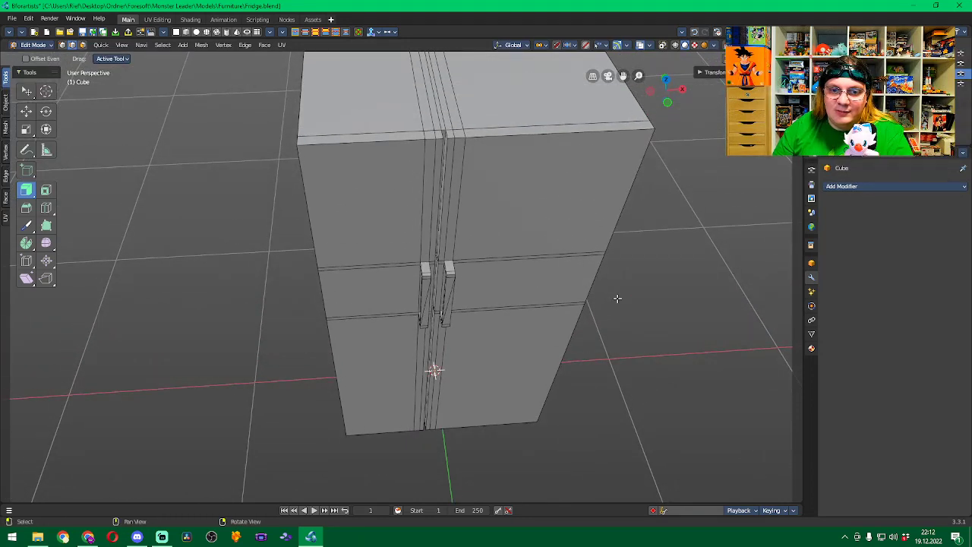
middle_click_drag(636, 325, 690, 268)
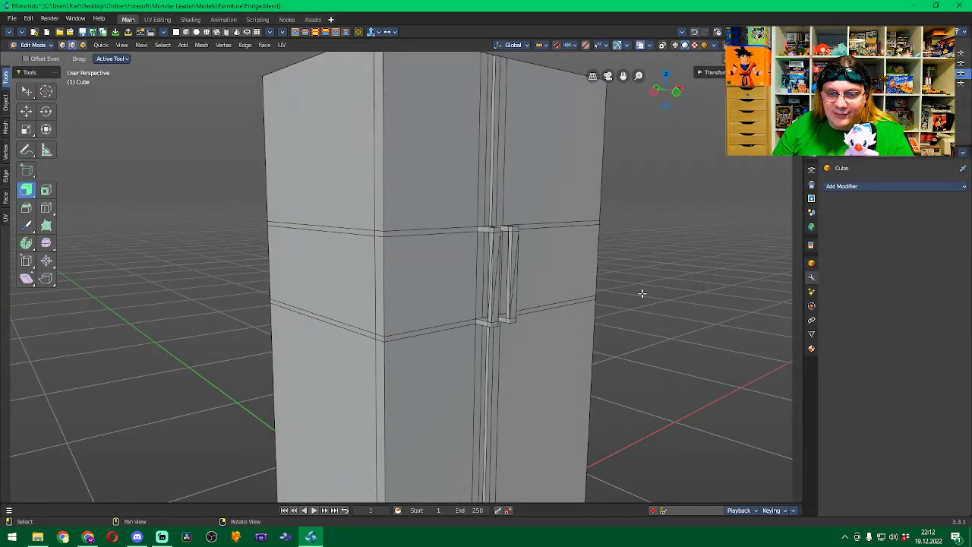
scroll(619, 297, "up", 4)
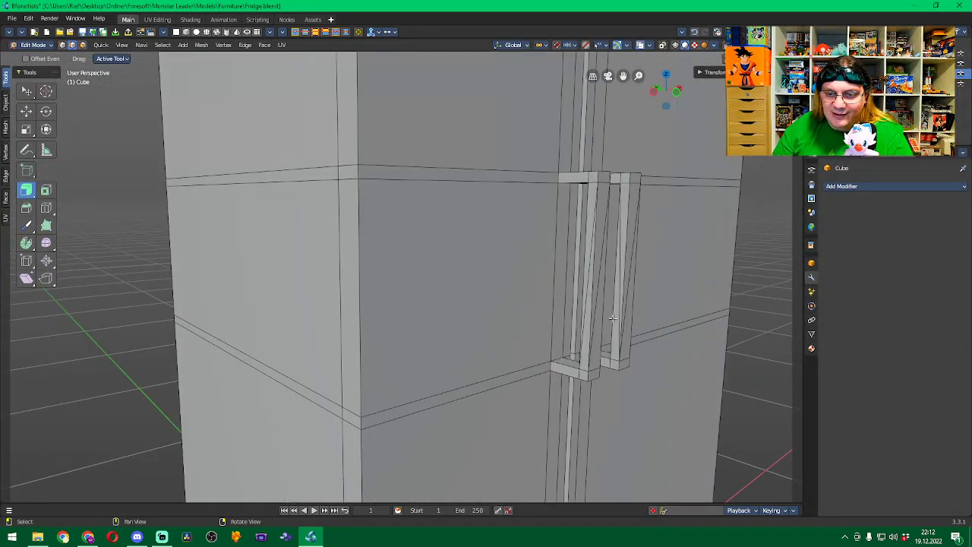
Select all the vertical edges of both front door handles.
left_click(595, 256, "shift")
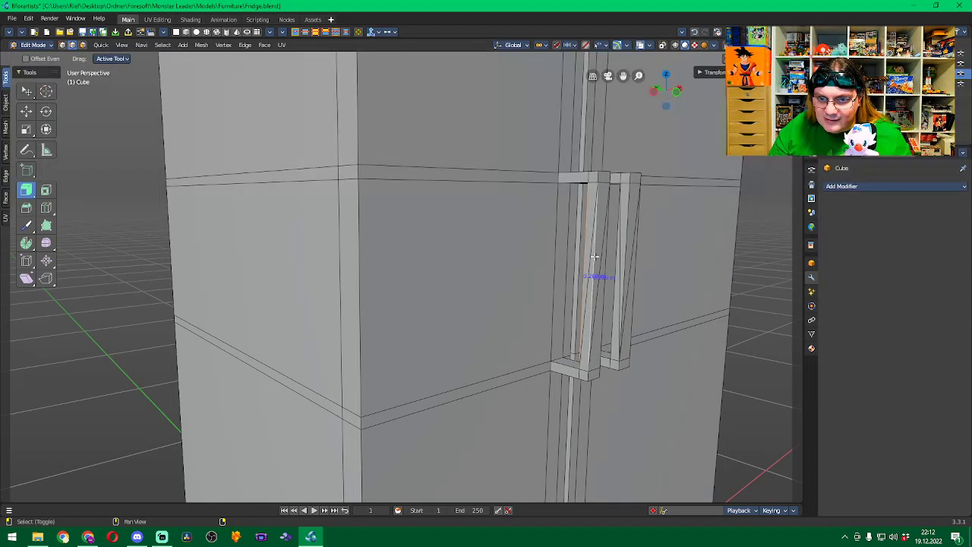
left_click(605, 310, "shift")
middle_click_drag(687, 305, 619, 330)
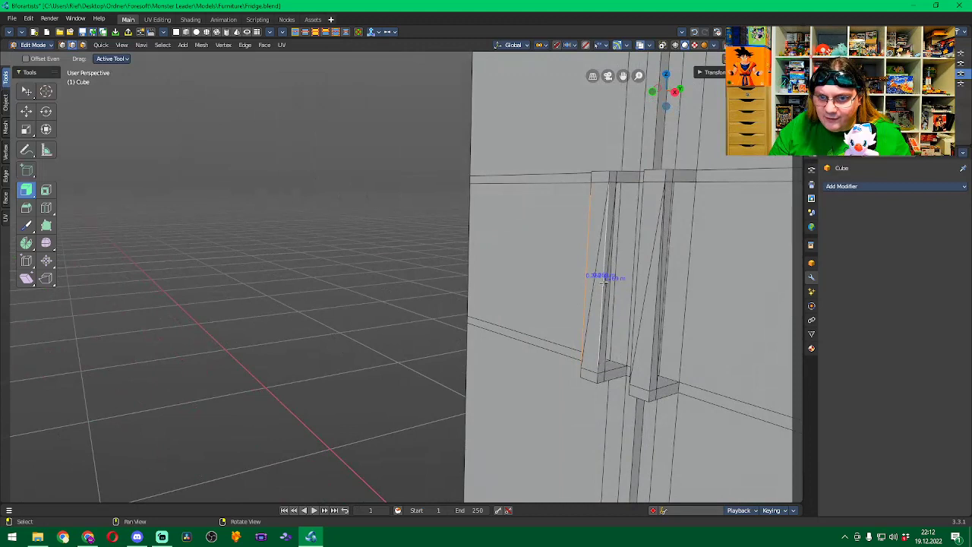
left_click(605, 343, "shift")
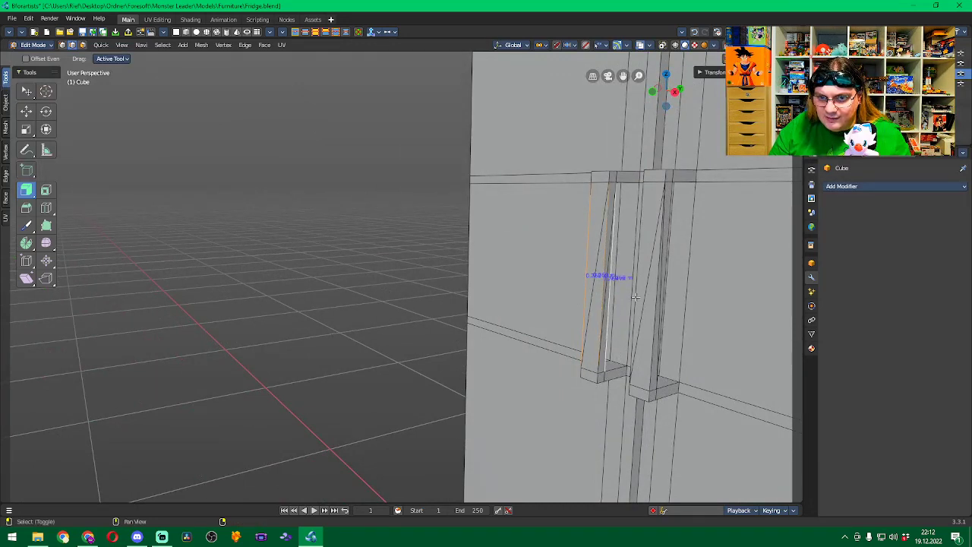
left_click(642, 194, "shift")
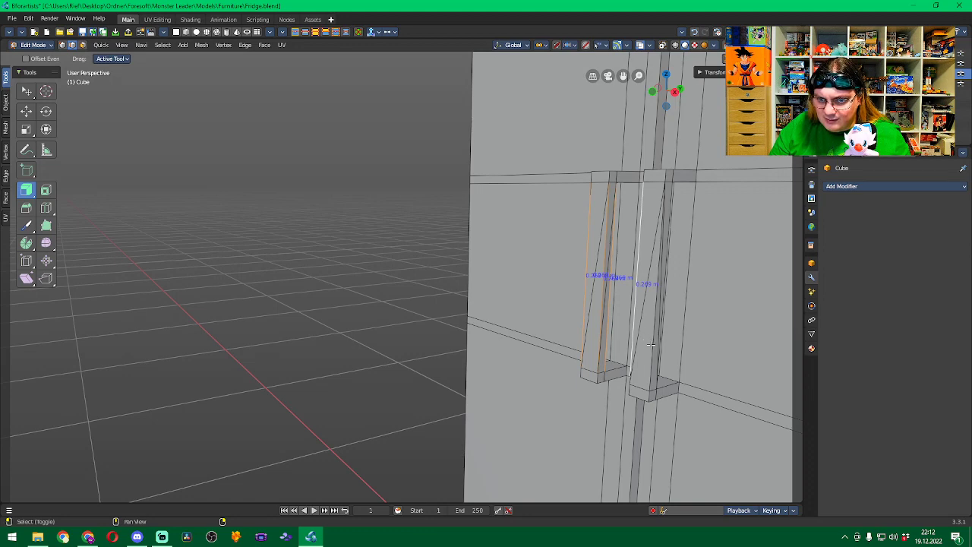
left_click(651, 343, "shift")
middle_click_drag(672, 221, 23, 300)
left_click(657, 210, "shift")
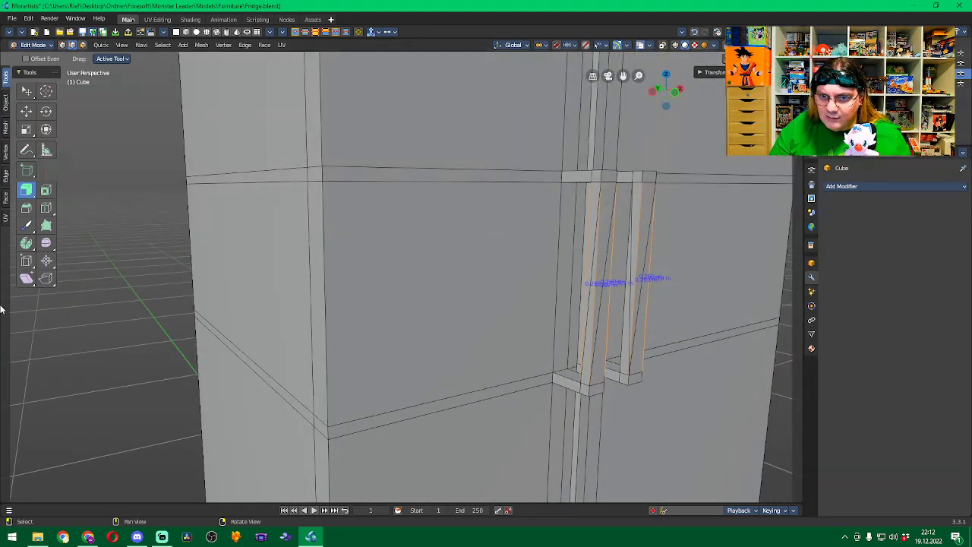
left_click(622, 348, "shift")
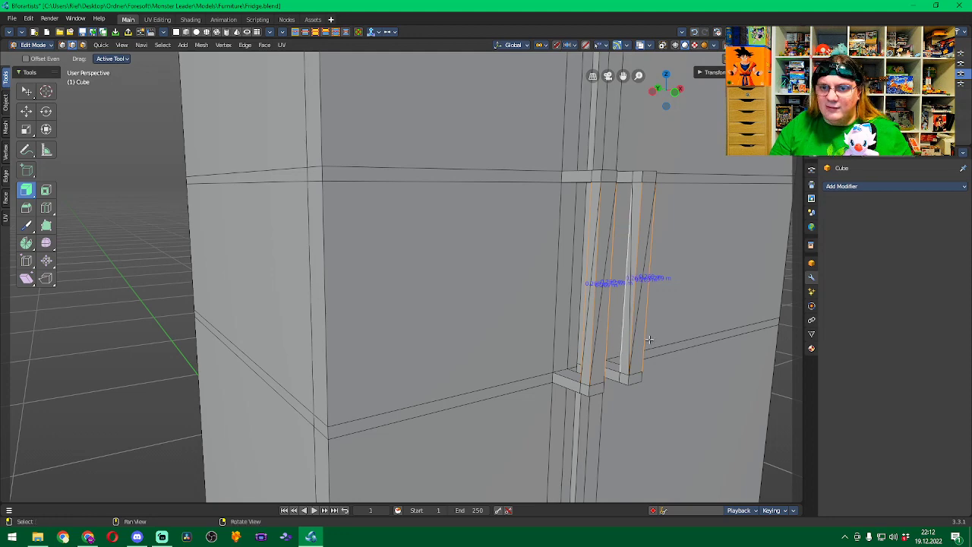
Bevel the selected handle edges with a width of 0.0058.
left_click(26, 207)
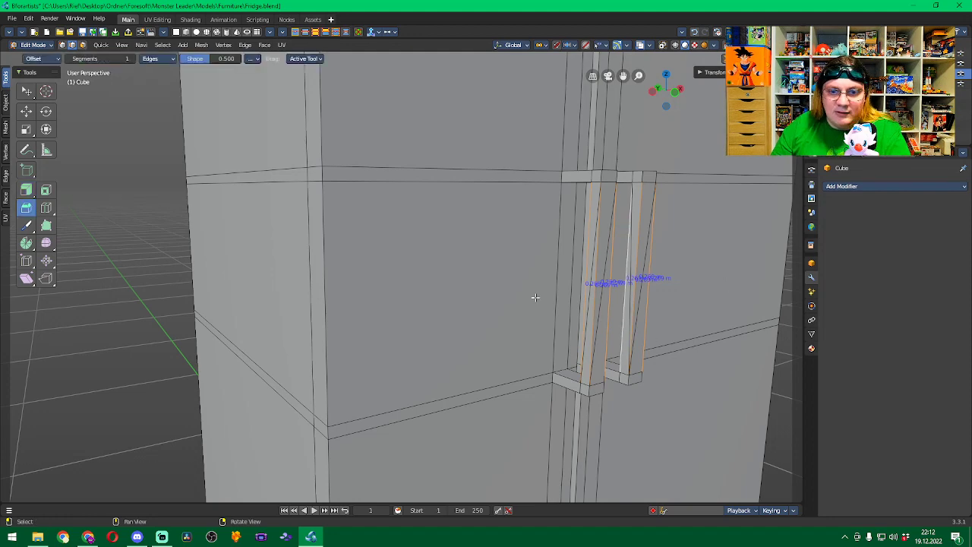
mouse_move(518, 276)
left_mouse_down()
mouse_move(503, 274)
mouse_move(546, 273)
mouse_move(505, 271)
left_mouse_up()
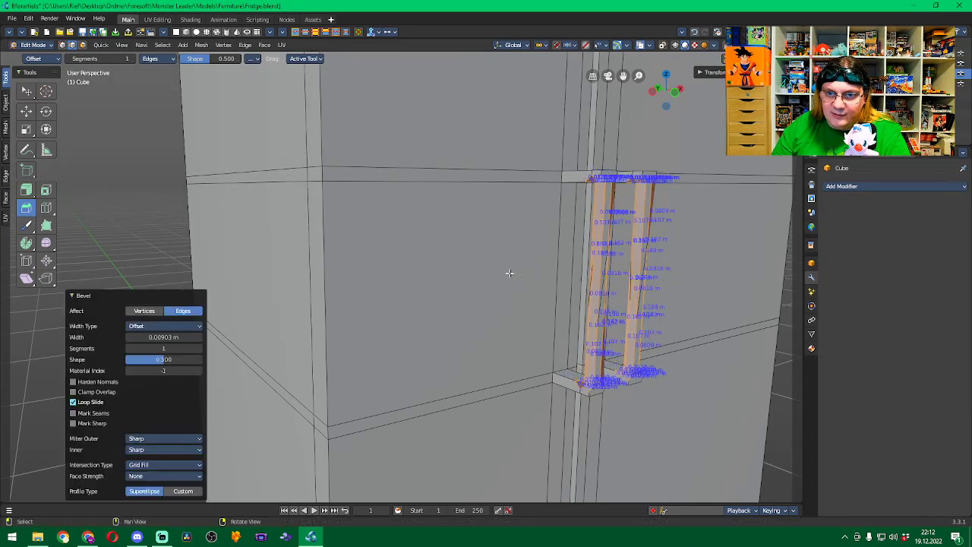
left_click(169, 337)
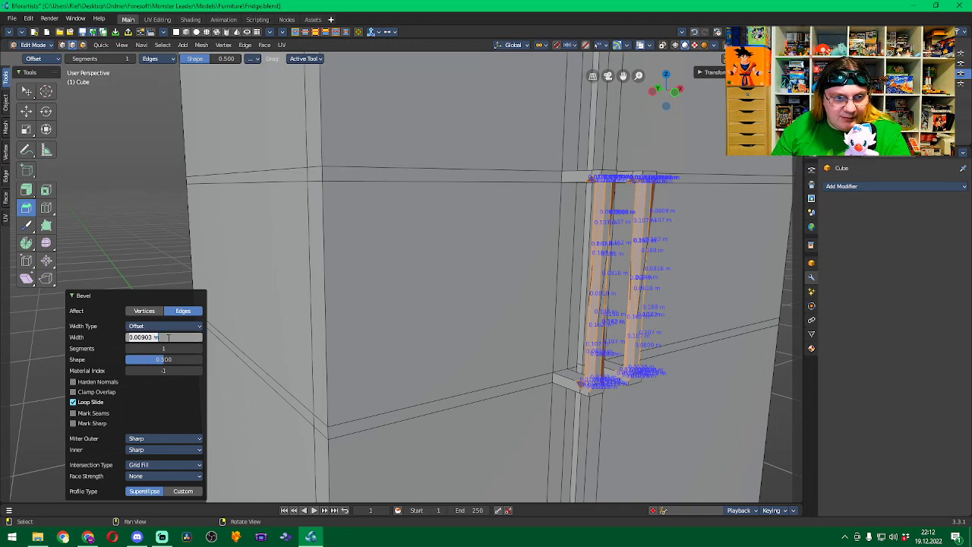
type("0.0")
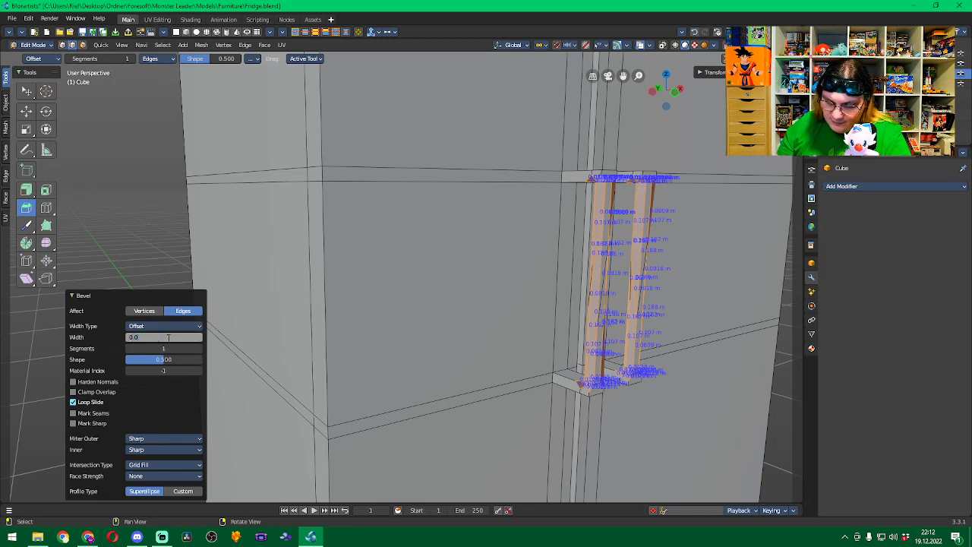
type("058")
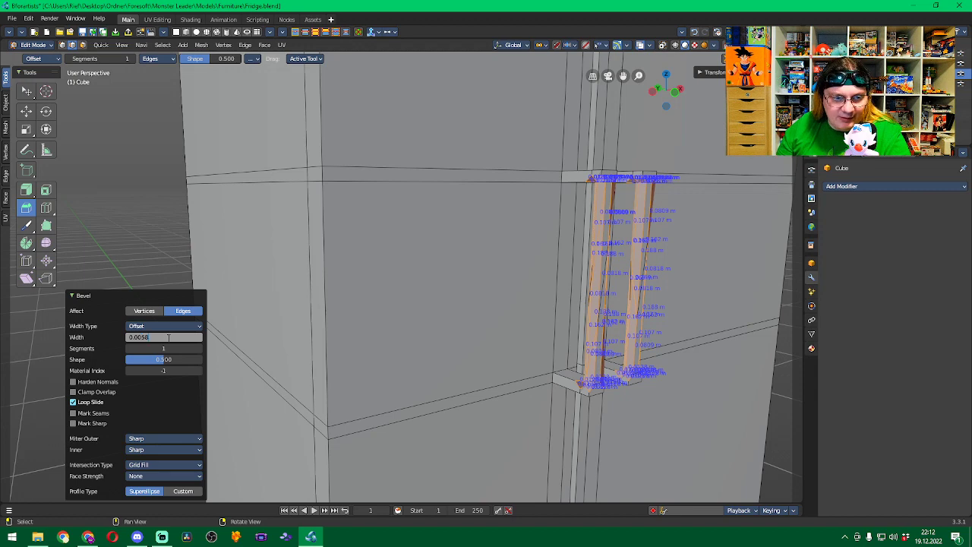
key("Return")
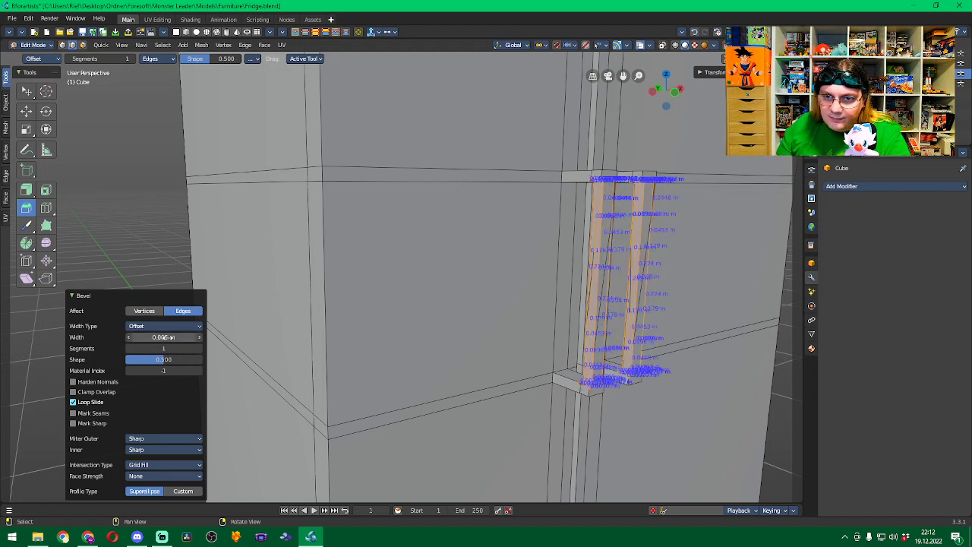
Turn off the Edge Length labels in Viewport Overlays.
middle_click_drag(722, 327, 723, 9)
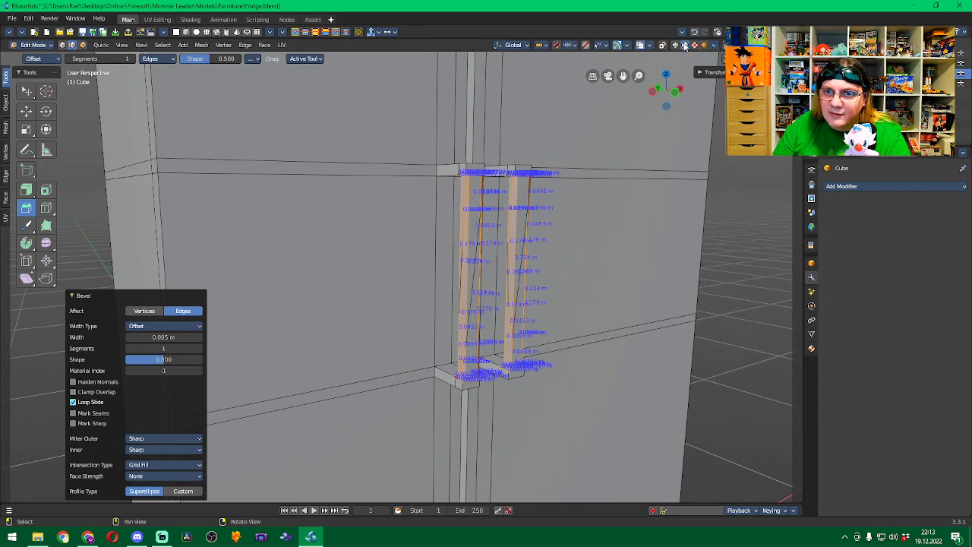
left_click(651, 45)
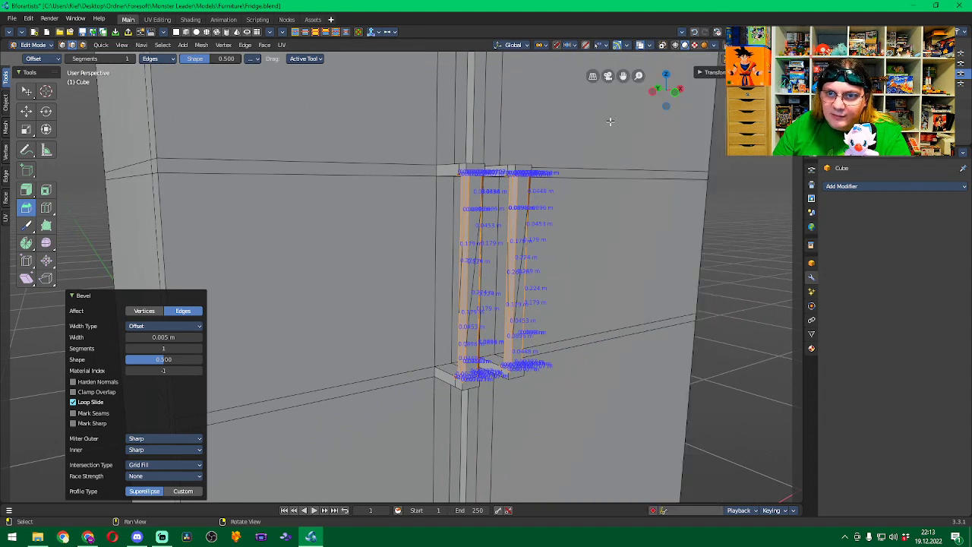
left_click(651, 45)
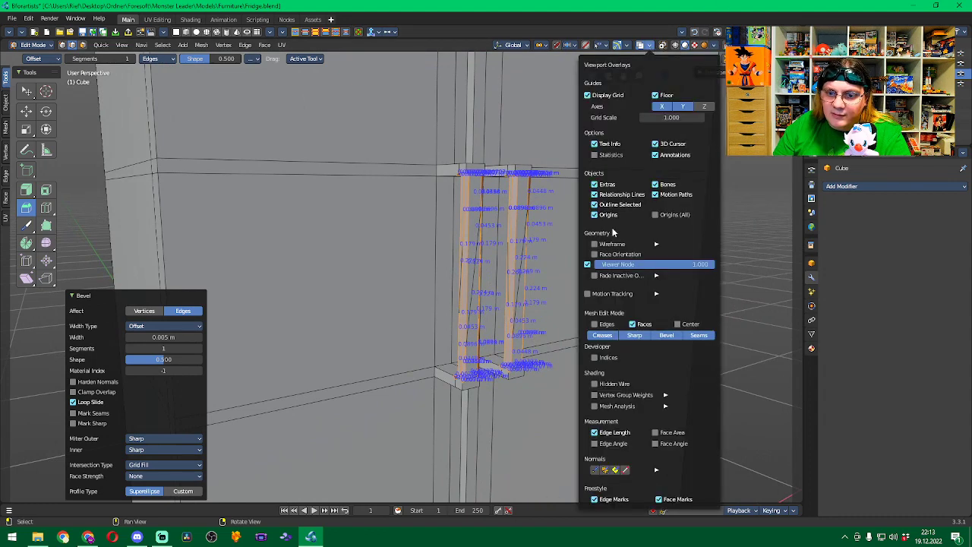
left_click(594, 432)
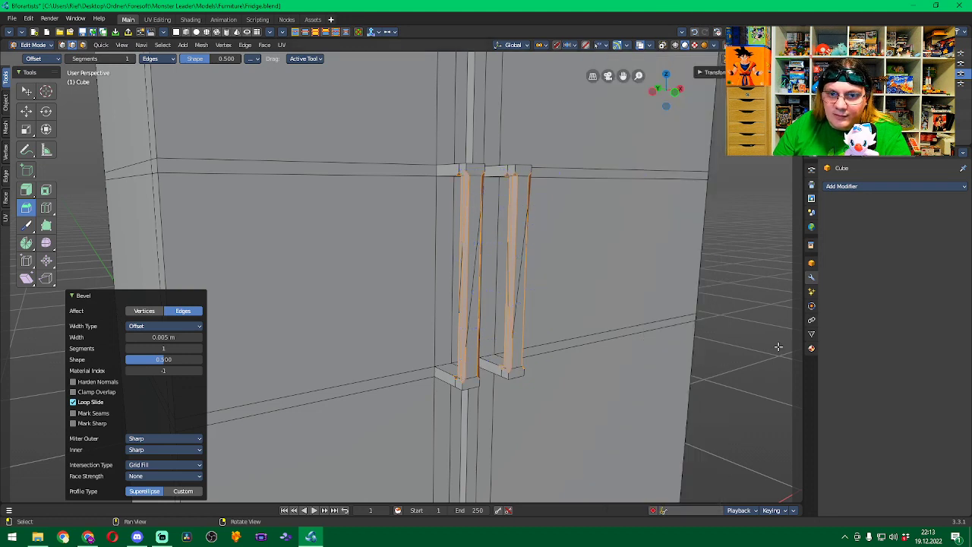
Deselect all, view the bevelled handles from the front, then reselect the linked handle edges.
key("alt+a")
mouse_move(761, 285)
middle_mouse_down()
mouse_move(737, 304)
mouse_move(621, 298)
mouse_move(733, 346)
mouse_move(749, 341)
mouse_move(782, 282)
mouse_move(771, 289)
middle_mouse_up()
scroll(737, 304, "down", 3)
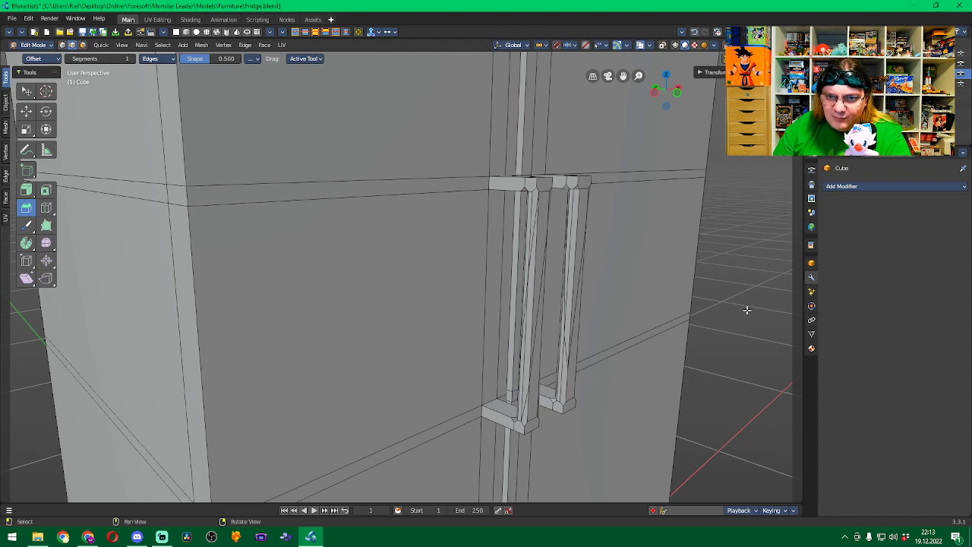
middle_click_drag(748, 310, 712, 263)
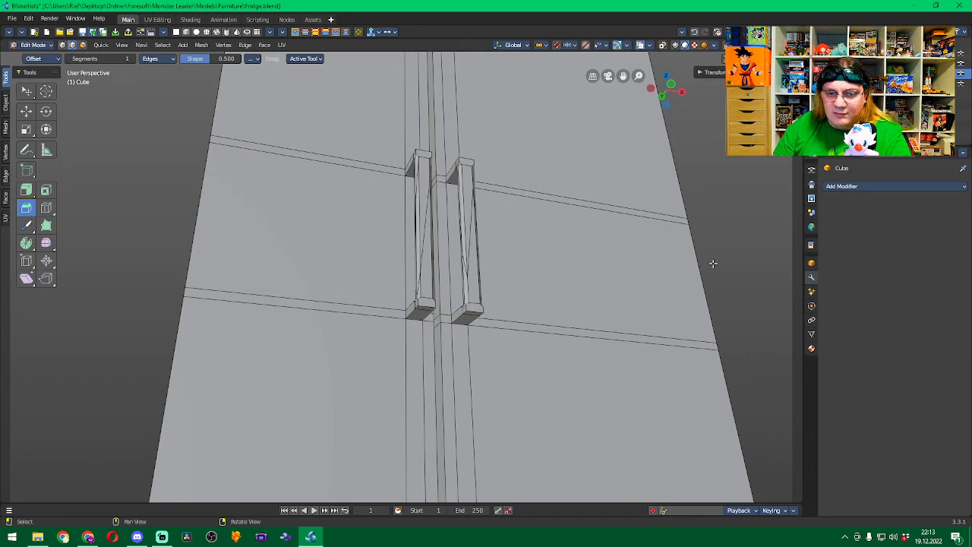
middle_click_drag(732, 275, 758, 318)
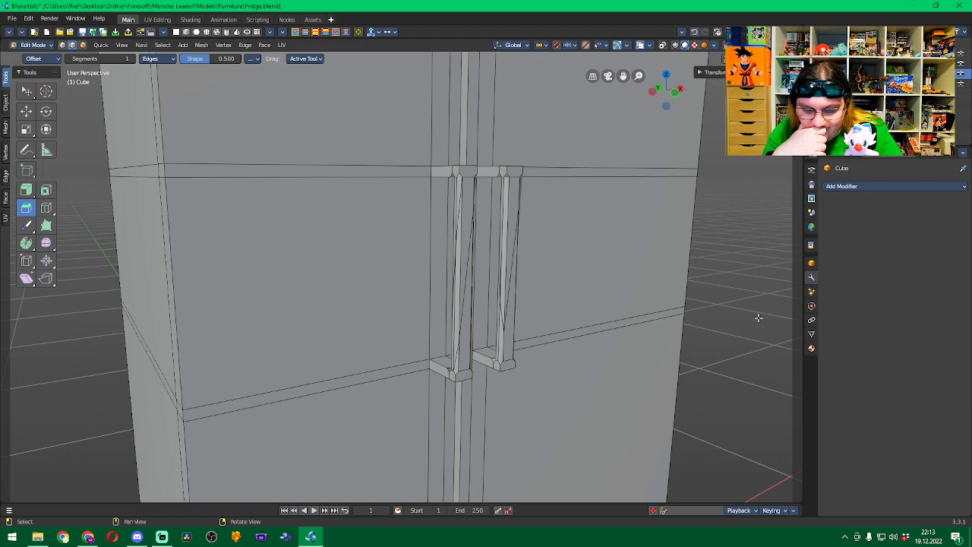
key("ctrl+l")
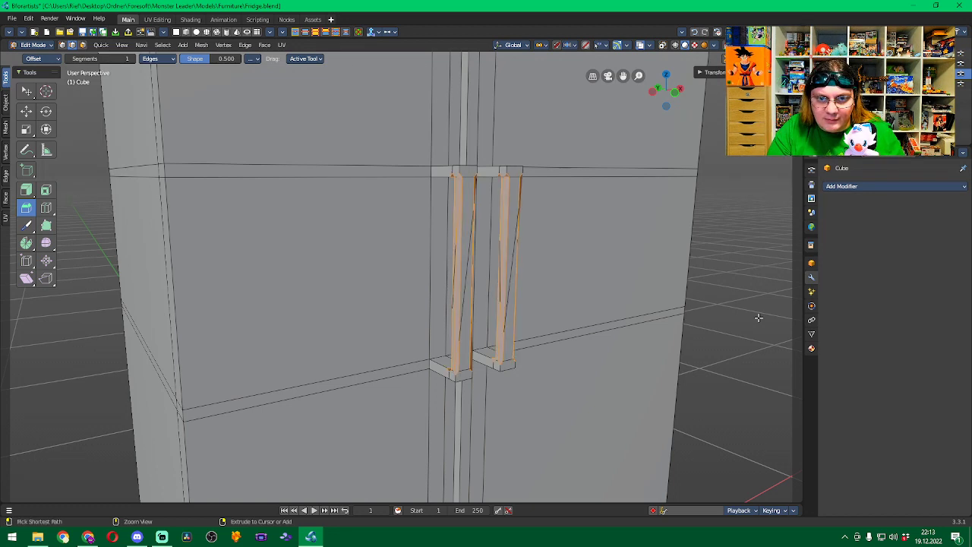
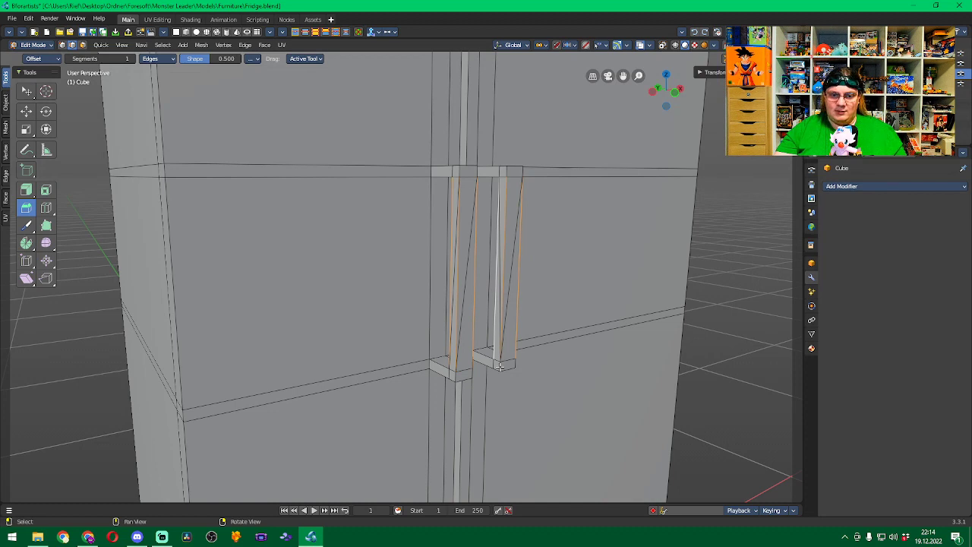
Shift-select the long vertical edges on the left and right door handles, orbiting to reach hidden ones.
left_click(499, 367, "shift")
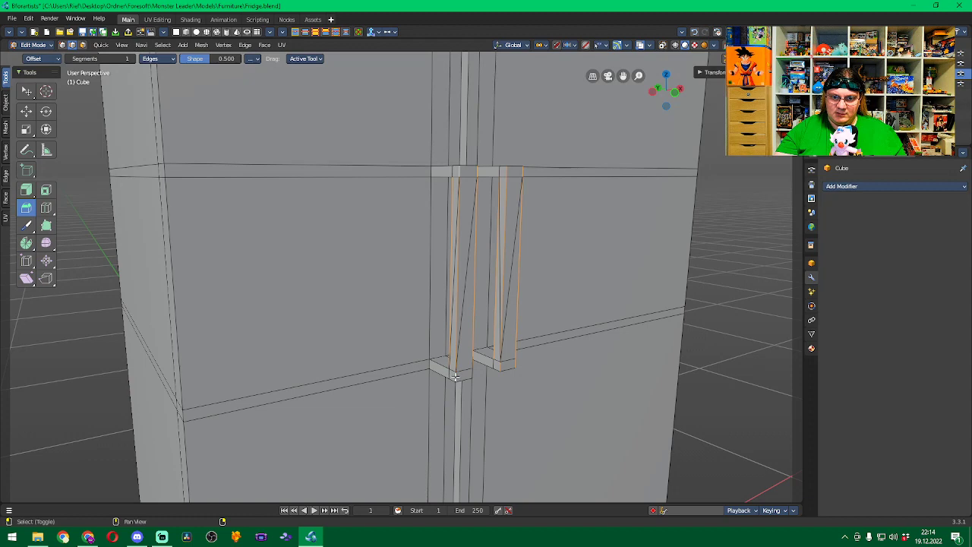
middle_click_drag(603, 290, 650, 284)
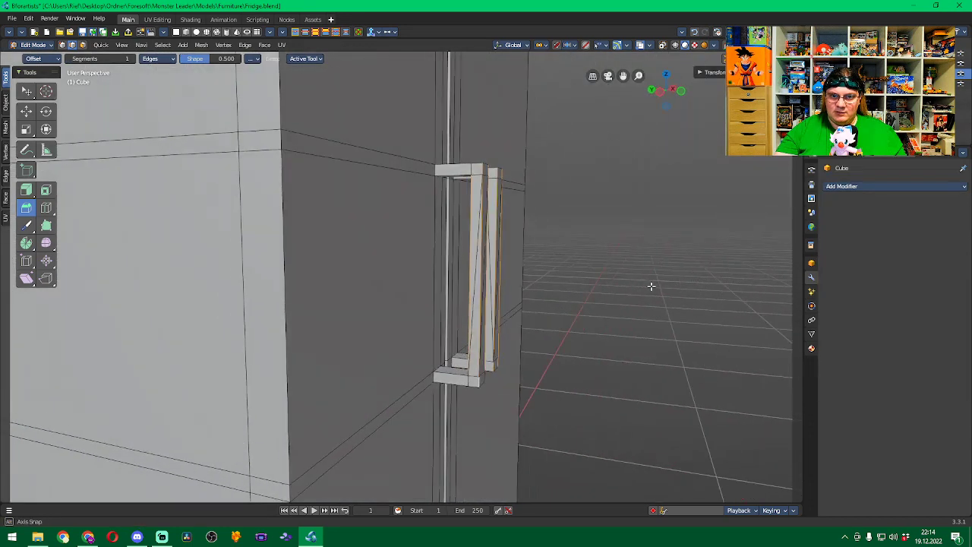
left_click(470, 237, "shift")
middle_click_drag(567, 232, 491, 242)
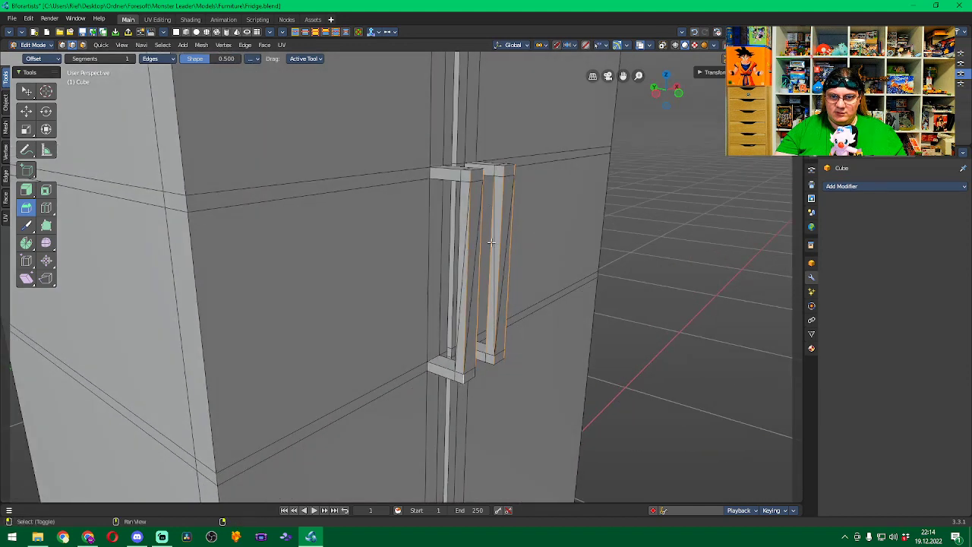
left_click(488, 286, "shift")
middle_click_drag(488, 286, 425, 267)
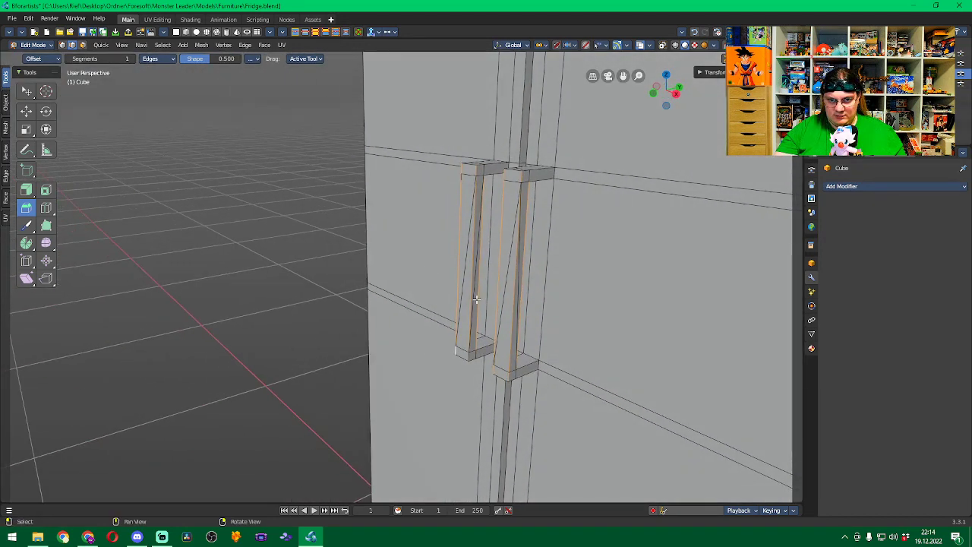
left_click(476, 299, "shift")
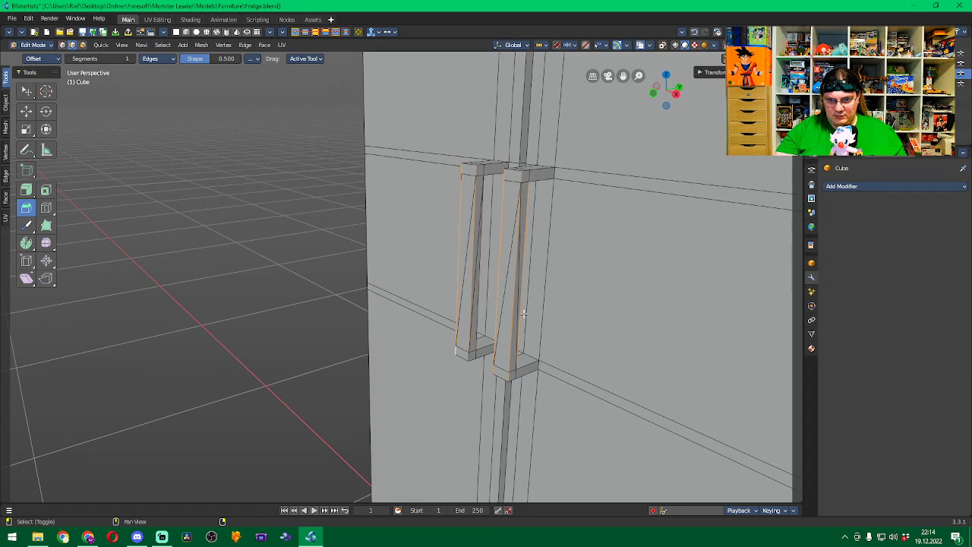
left_click(522, 289, "shift")
middle_click_drag(523, 285, 668, 293)
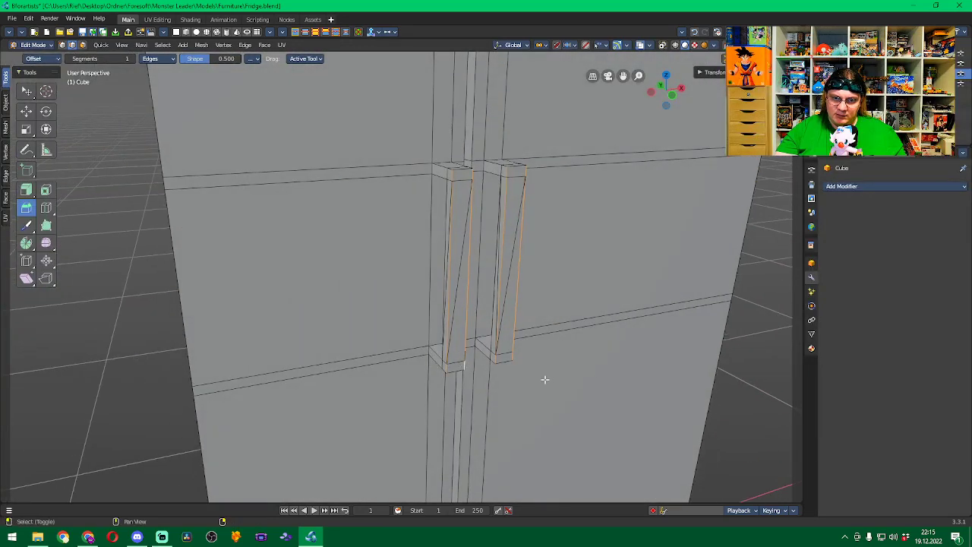
mouse_move(627, 345)
middle_mouse_down()
mouse_move(575, 343)
mouse_move(636, 332)
middle_mouse_up()
Set the handle bevel width to 0.005 m, then deselect the edges.
left_click_drag(579, 271, 532, 325)
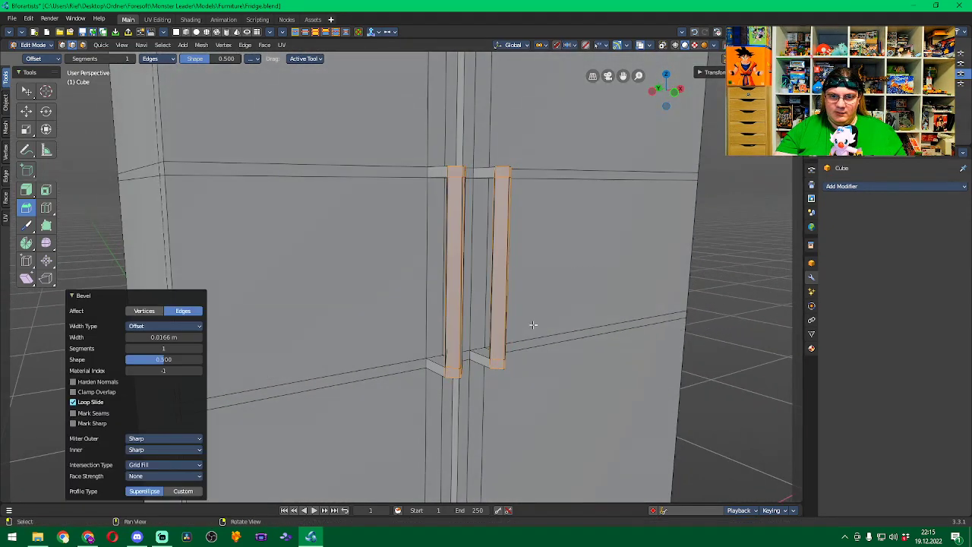
left_click(177, 337)
type("0.005")
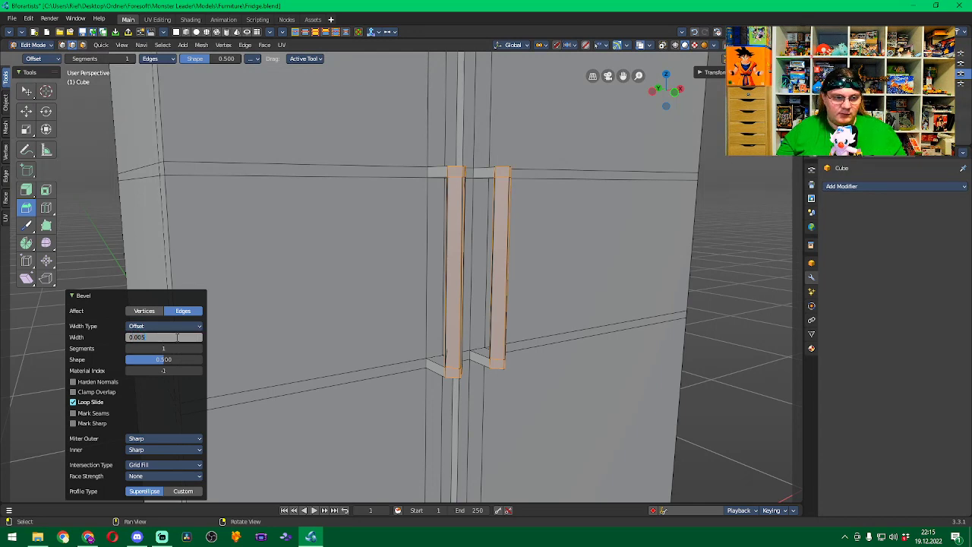
key("Return")
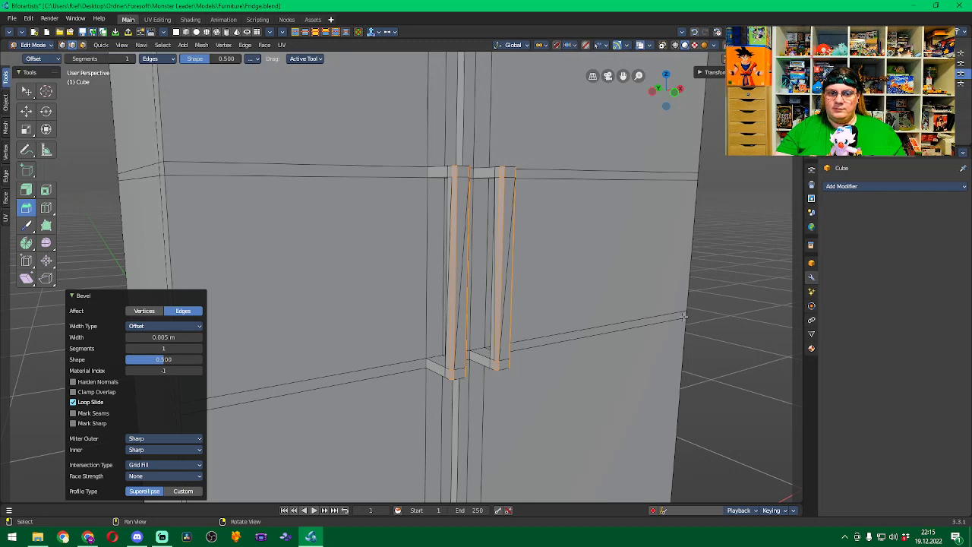
left_click(727, 321)
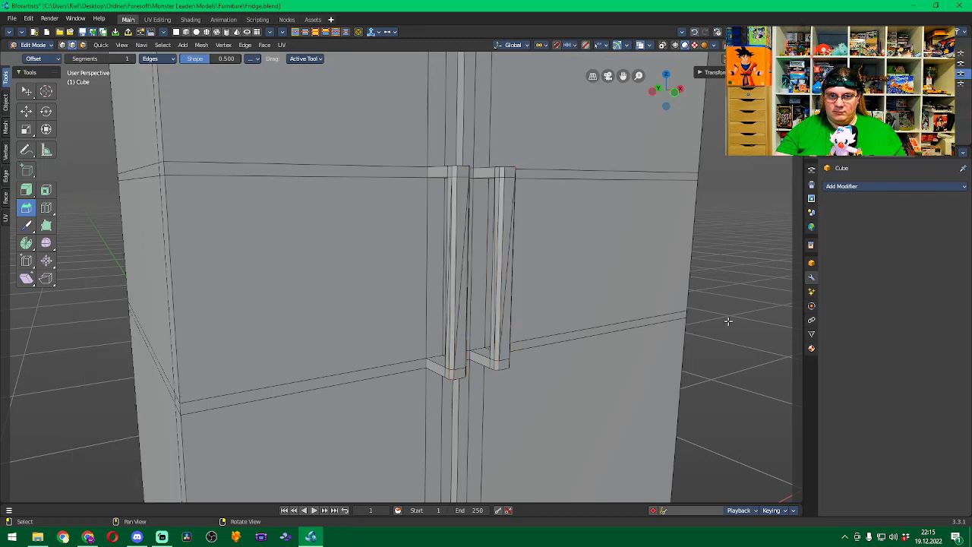
mouse_move(727, 321)
middle_mouse_down()
mouse_move(749, 339)
mouse_move(760, 332)
mouse_move(730, 315)
middle_mouse_up()
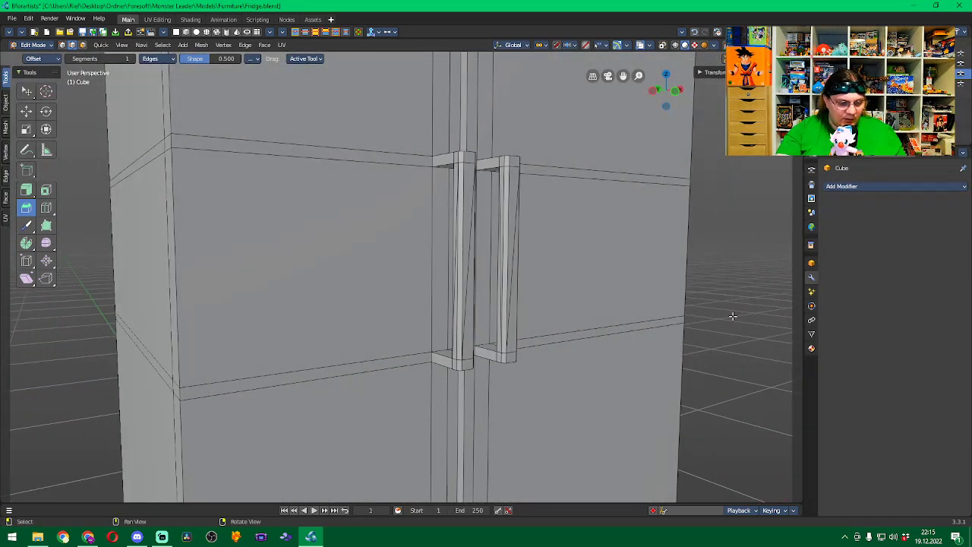
Restore the handle bevel and change its width to 0.002 m, then clear the selection.
key("ctrl+z")
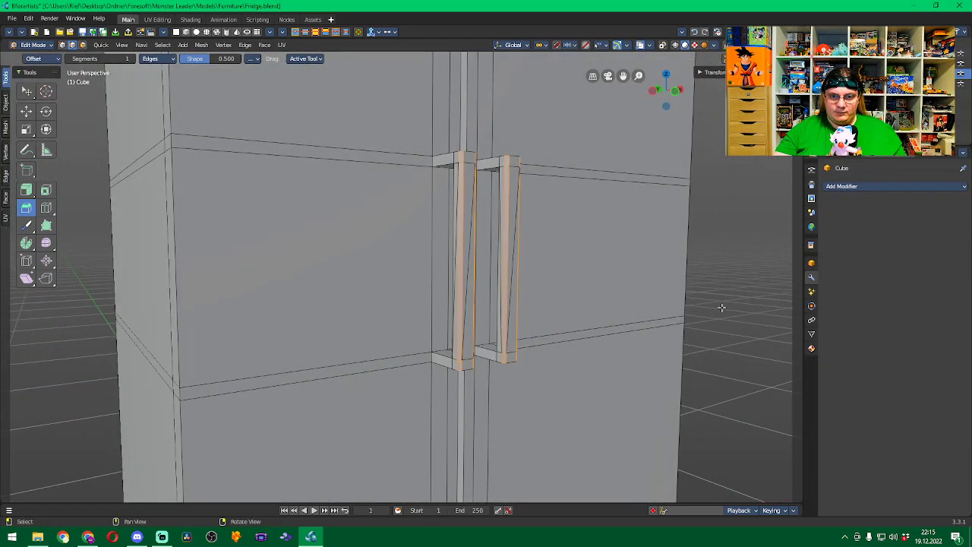
key("ctrl+z")
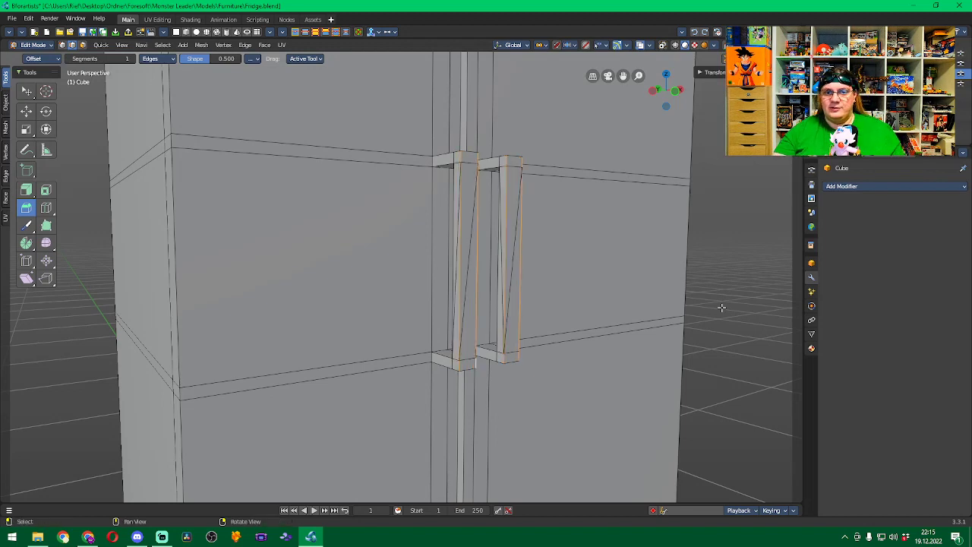
key("ctrl+shift+z")
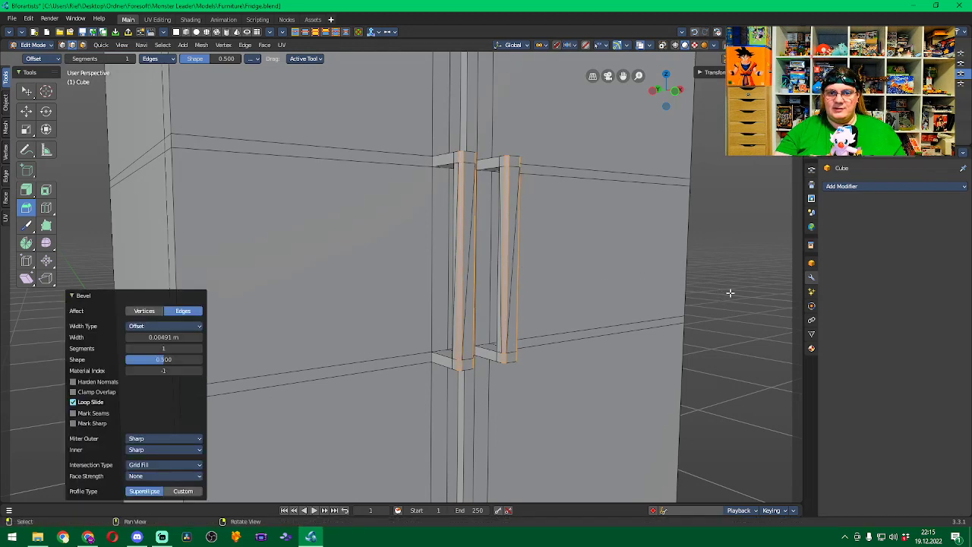
double_click(158, 337)
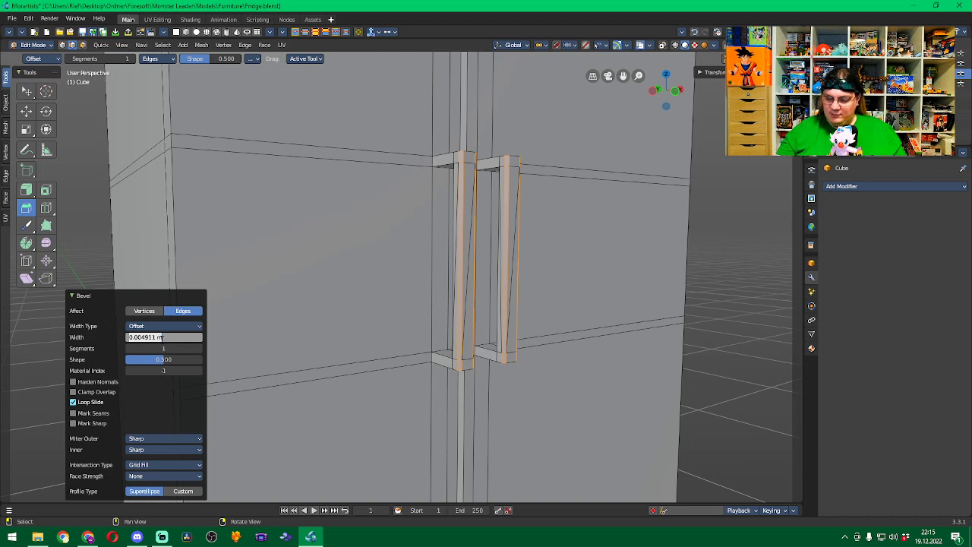
type("0.002")
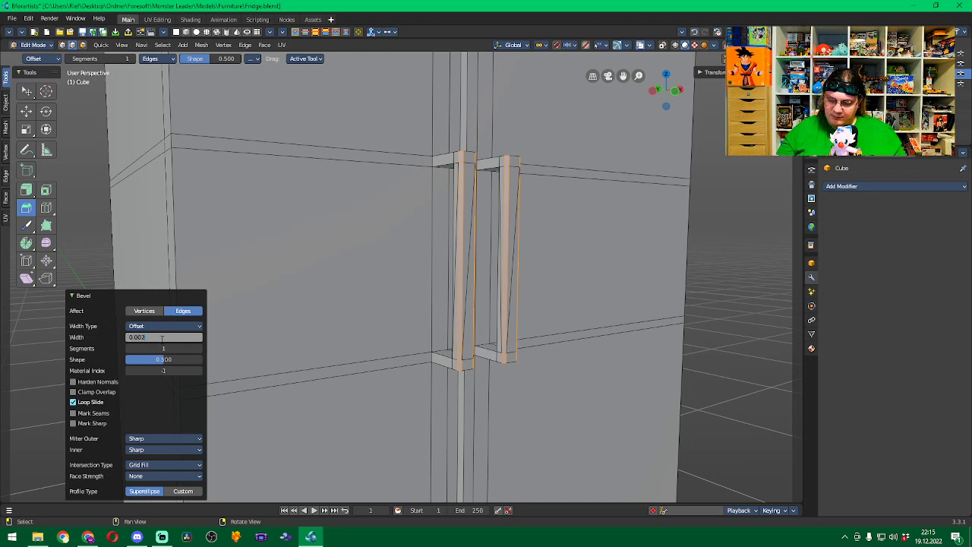
key("Return")
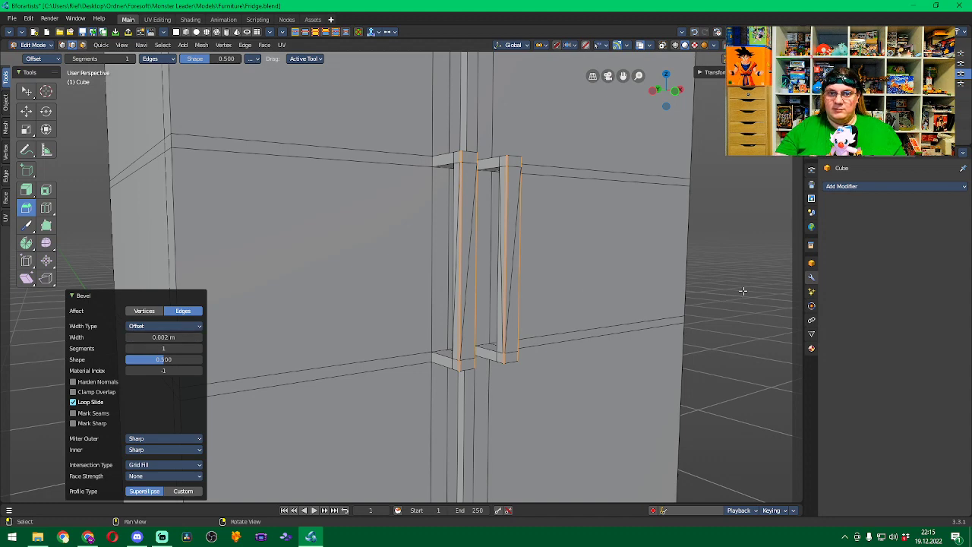
key("alt+a")
middle_click_drag(742, 290, 778, 304)
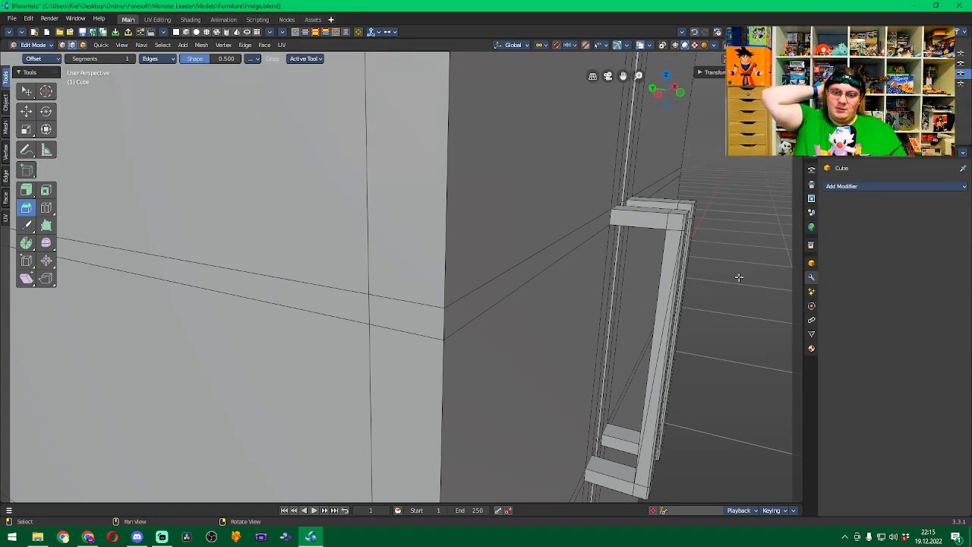
Zoom out to the whole fridge and save it as Fridge.blend.
middle_click_drag(746, 297, 660, 302)
scroll(754, 230, "down", 4)
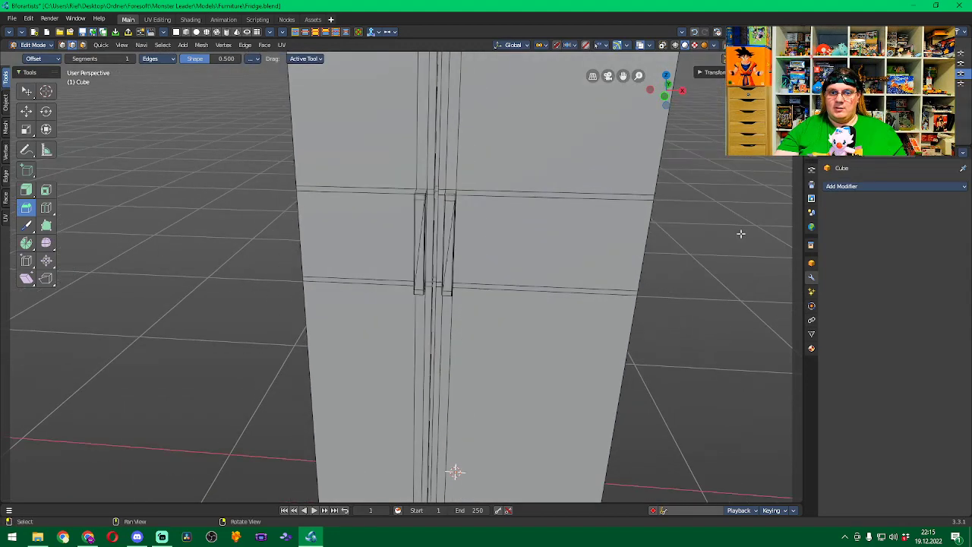
middle_click_drag(699, 191, 721, 320)
scroll(713, 288, "down", 2)
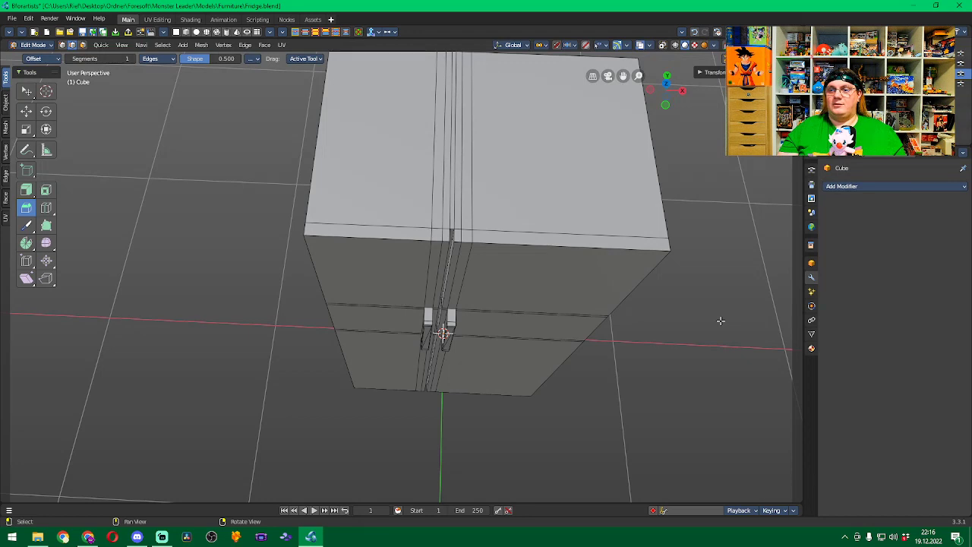
key("ctrl")
key("ctrl+s")
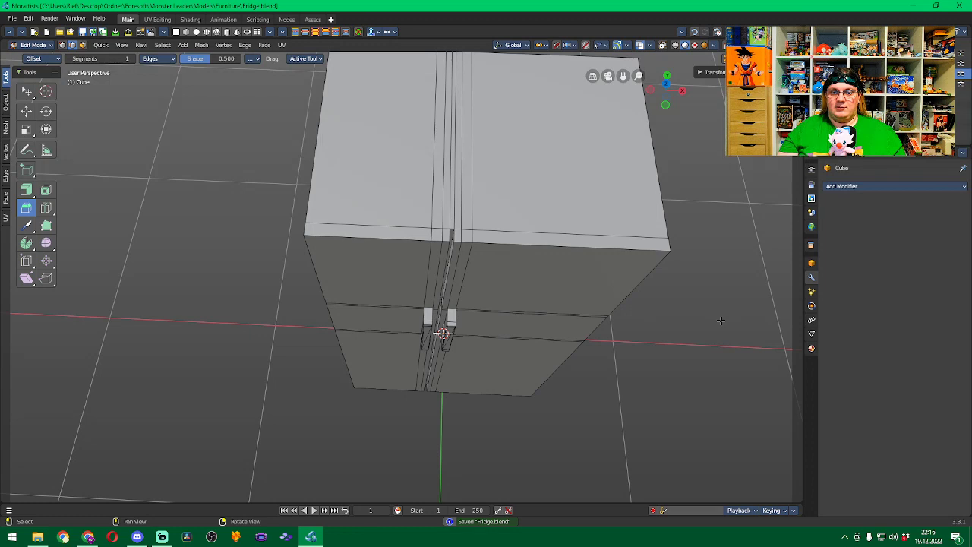
Select the four front top edge segments of the fridge body.
left_click(586, 247)
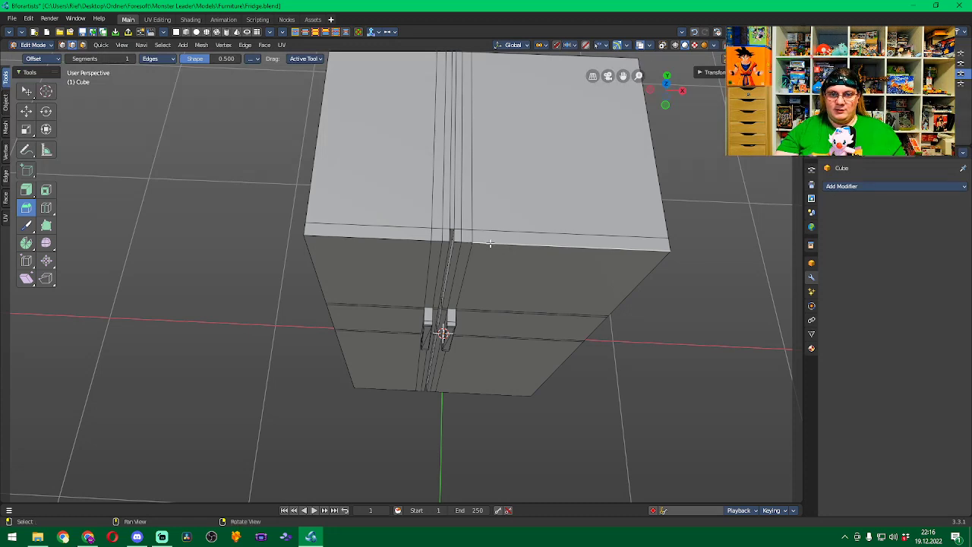
left_click(492, 243, "shift")
left_click(401, 238)
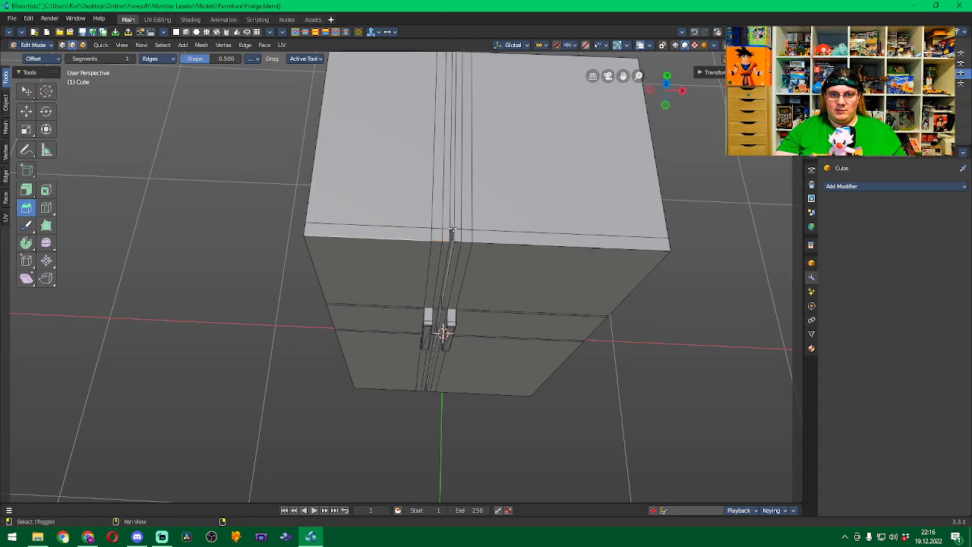
left_click(453, 234, "shift")
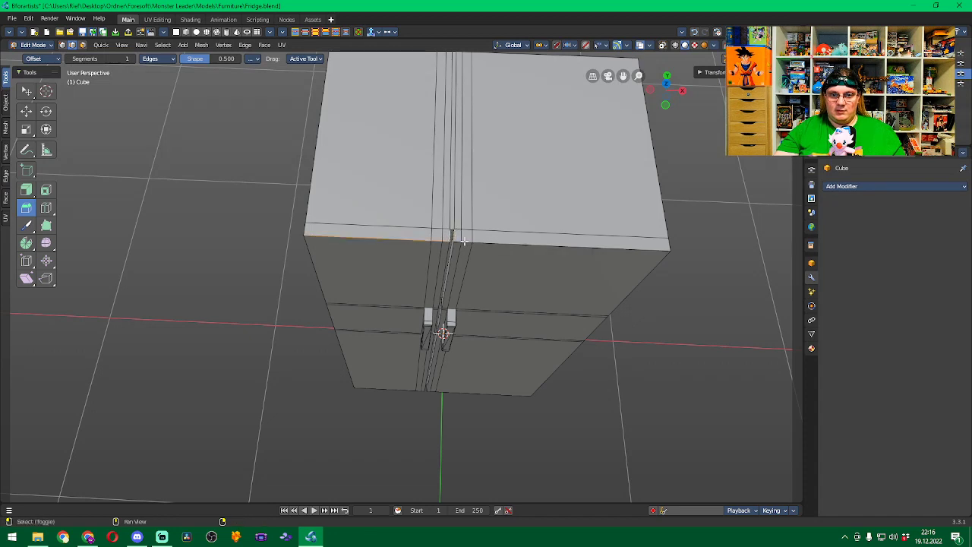
Add the front vertical corner edge segments of the body to the selection.
middle_click_drag(464, 241, 484, 157)
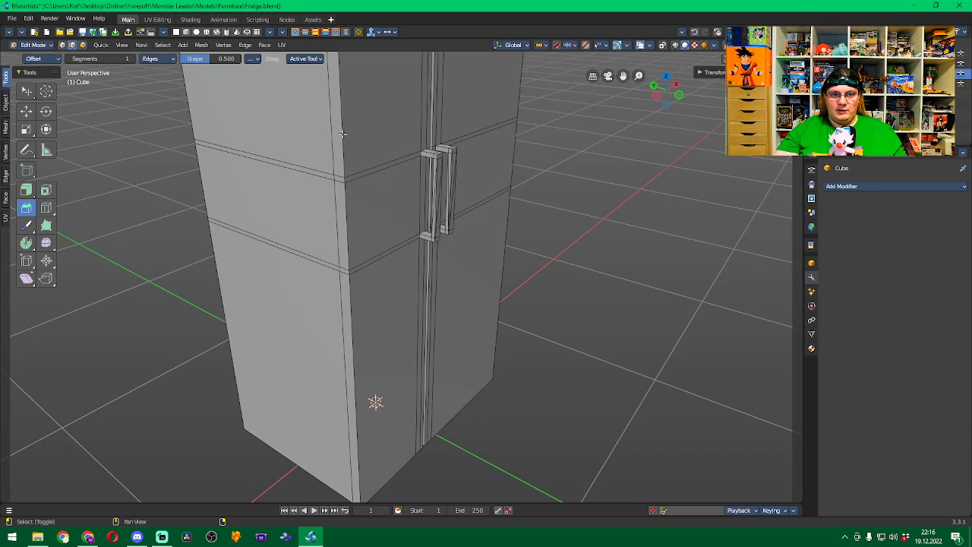
left_click(343, 182)
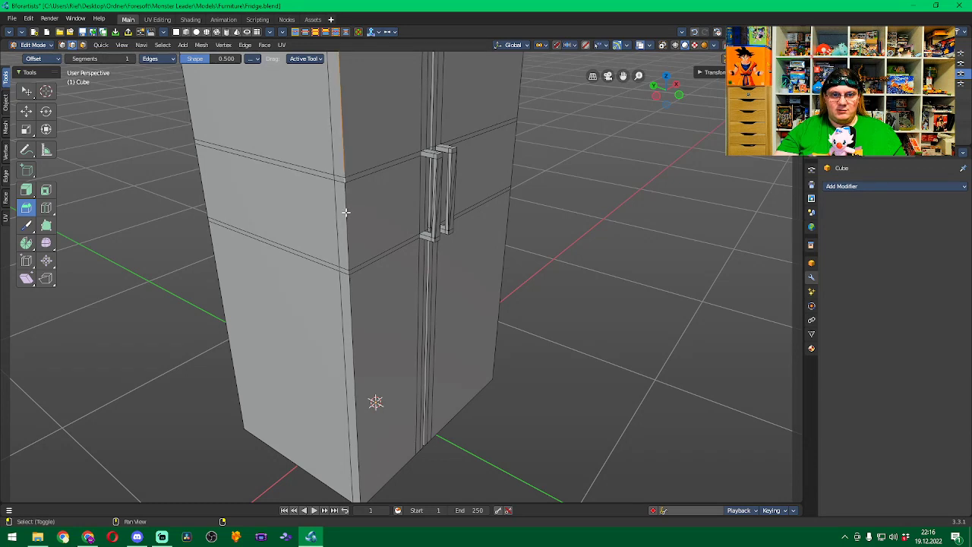
left_click(347, 217, "ctrl")
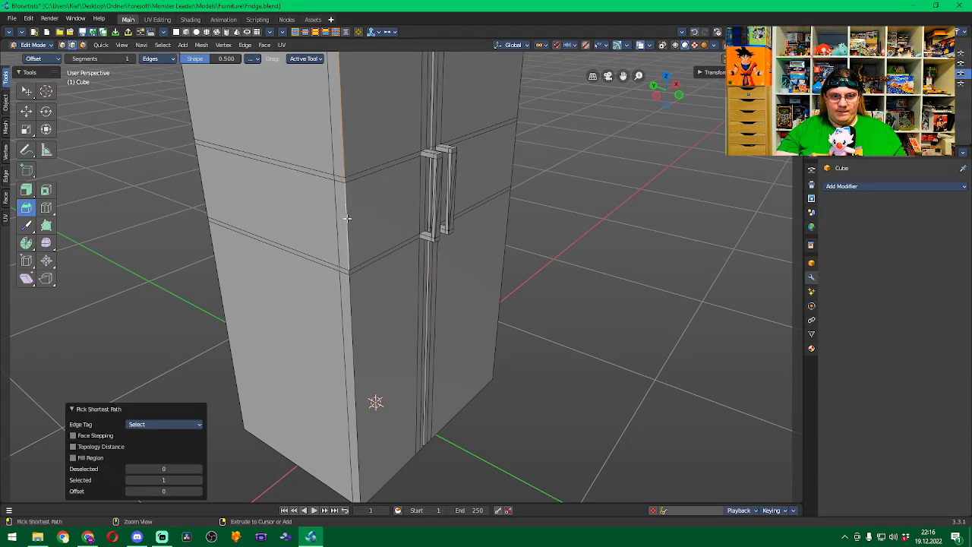
middle_click_drag(574, 182, 537, 283)
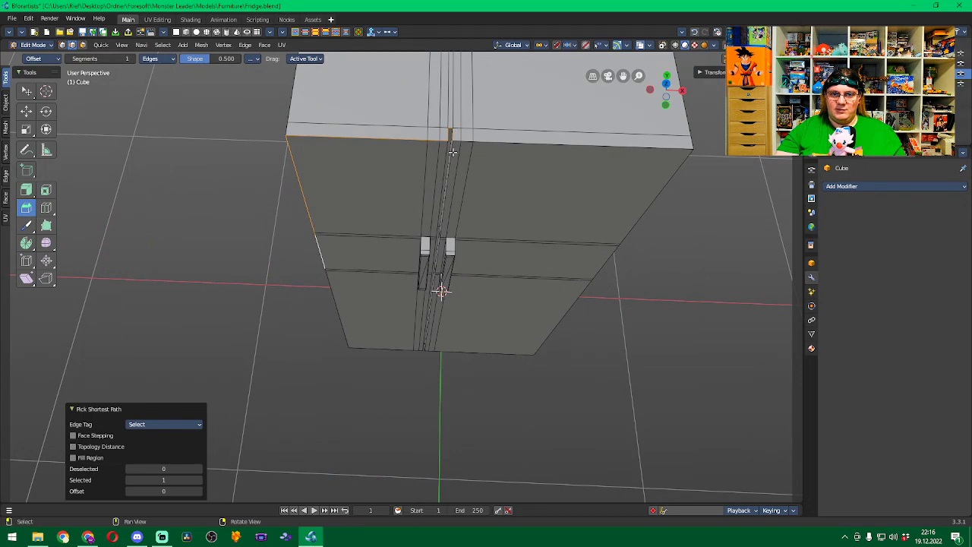
middle_click_drag(491, 174, 527, 165)
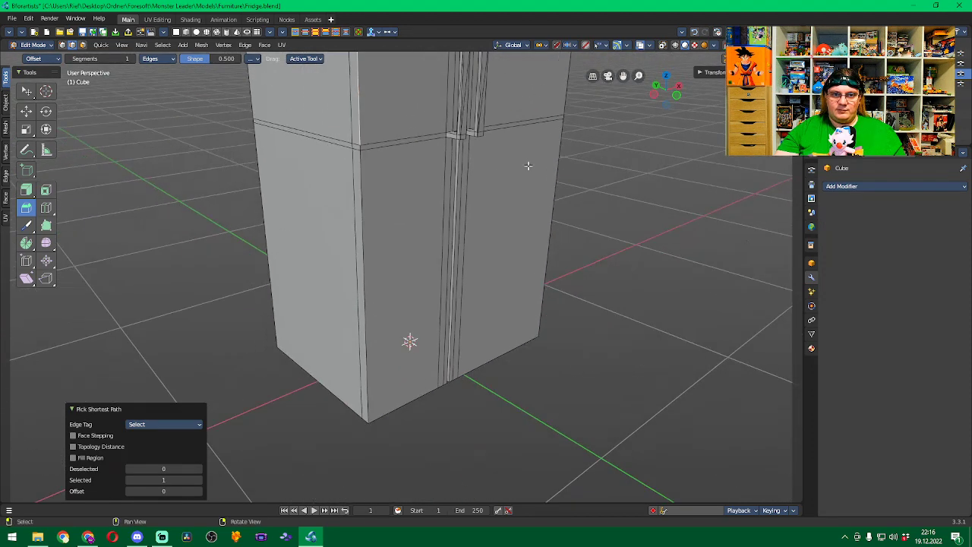
left_click(360, 148, "shift")
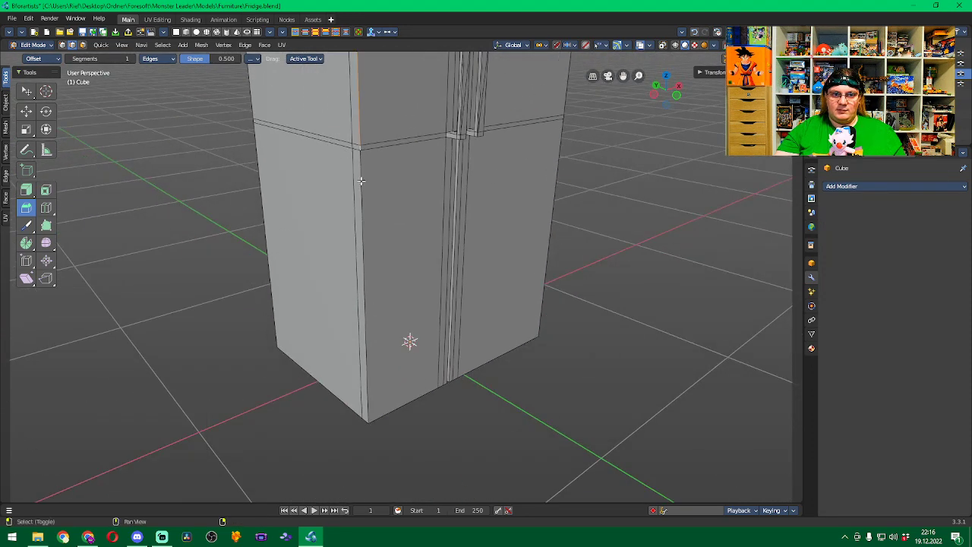
left_click(361, 181, "shift")
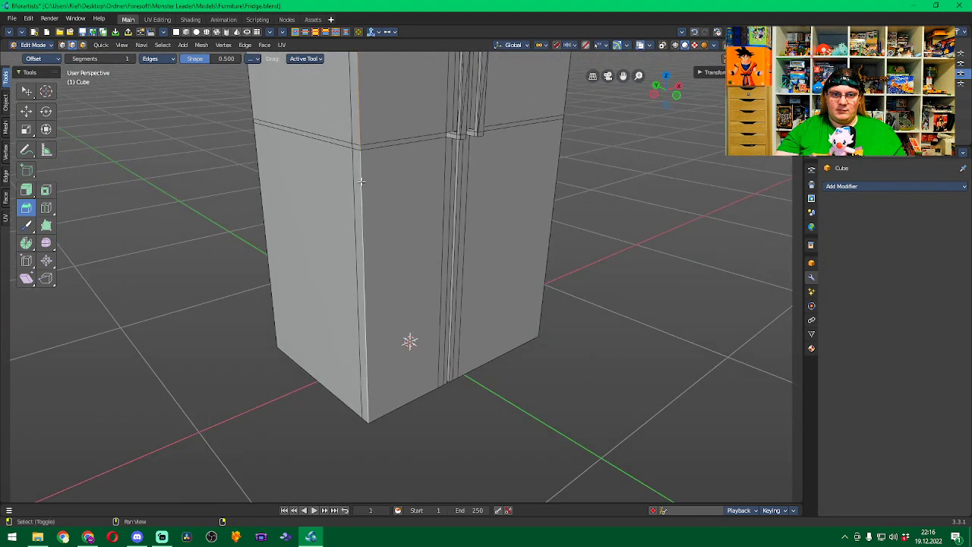
Add the bottom front edge segments of the fridge to the selection.
left_click(400, 408, "shift")
mouse_move(447, 405)
middle_mouse_down()
mouse_move(485, 403)
mouse_move(457, 406)
middle_mouse_up()
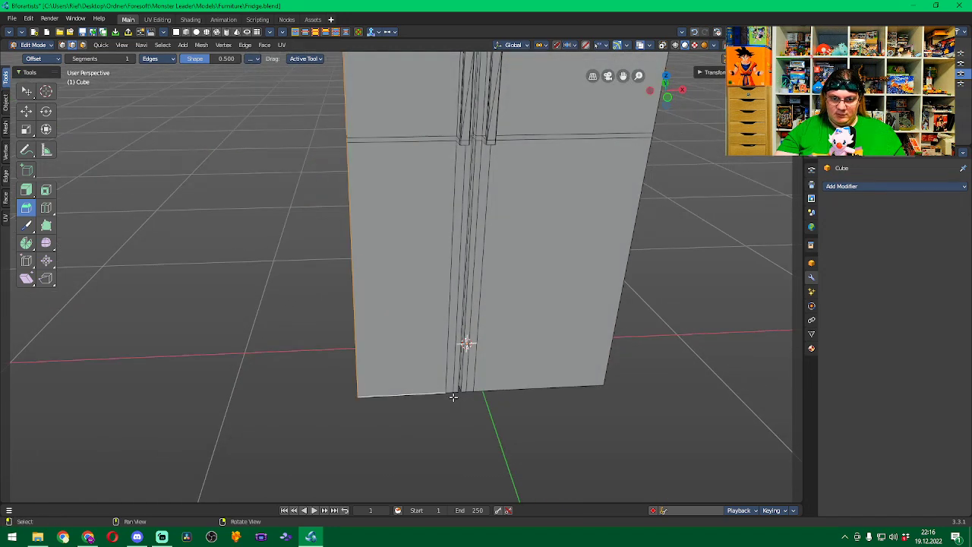
left_click(457, 391, "shift")
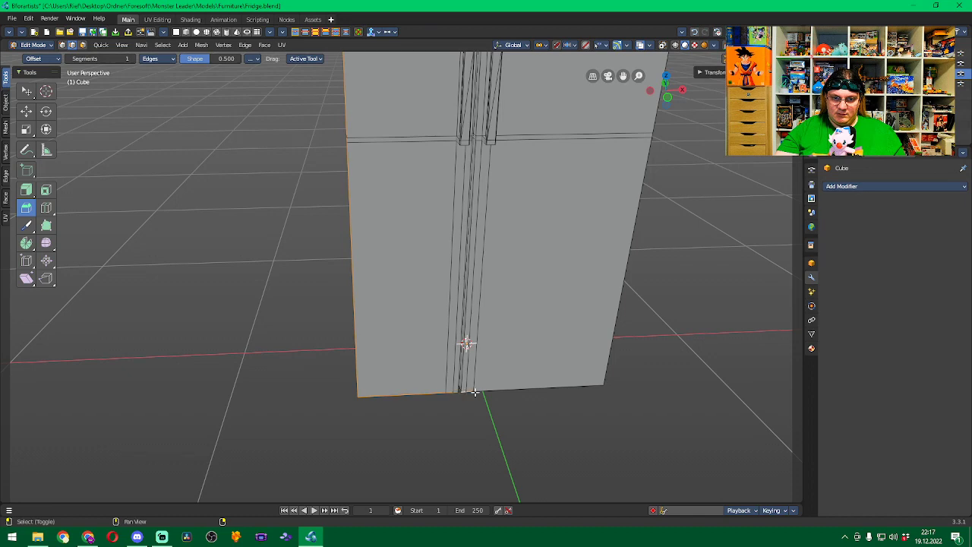
left_click(488, 390, "shift")
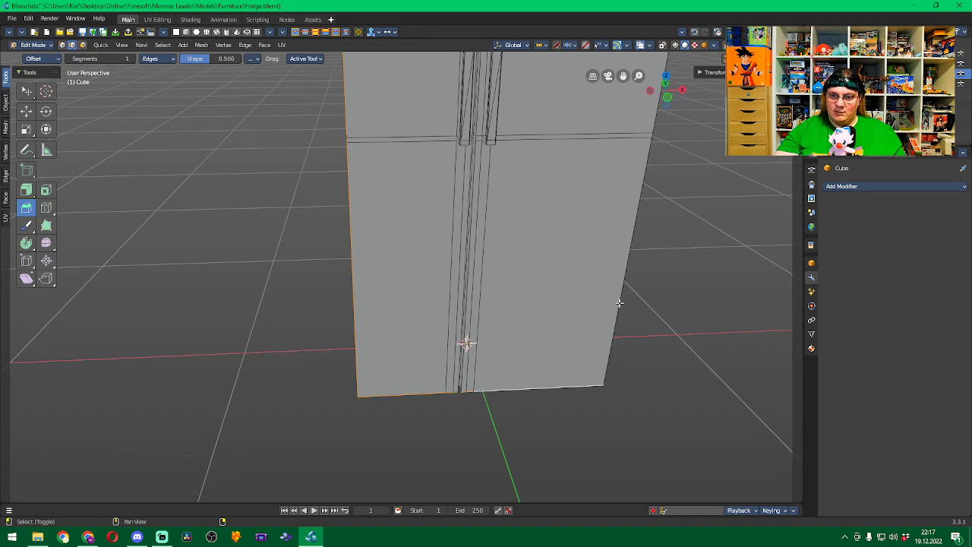
middle_click_drag(672, 217, 584, 227)
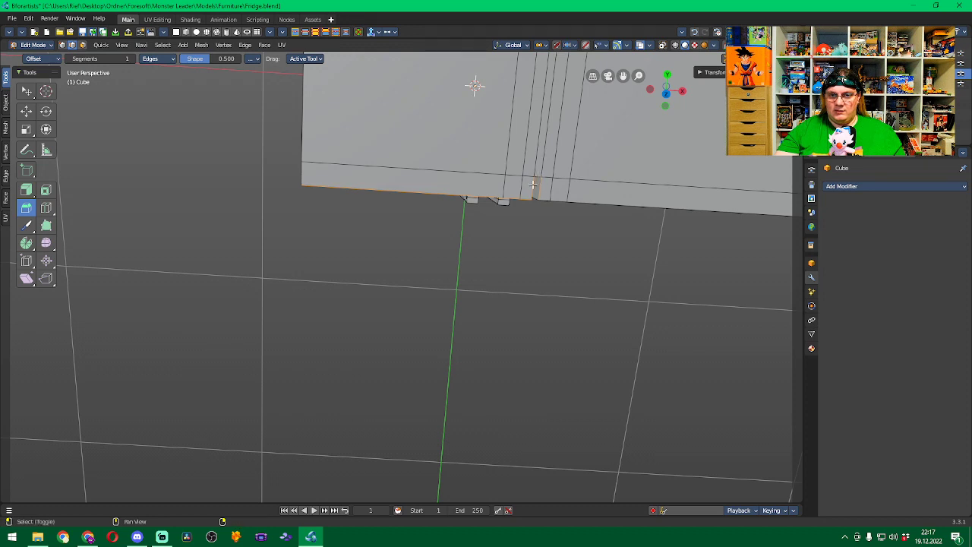
middle_click_drag(610, 238, 653, 254)
middle_click_drag(682, 186, 372, 224, "shift")
middle_click_drag(267, 282, 303, 265)
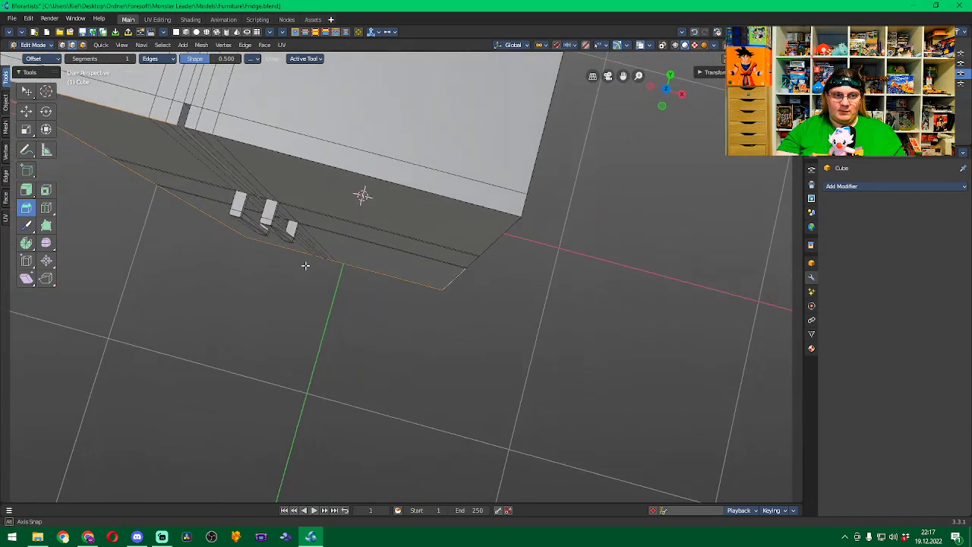
left_click(208, 134, "shift")
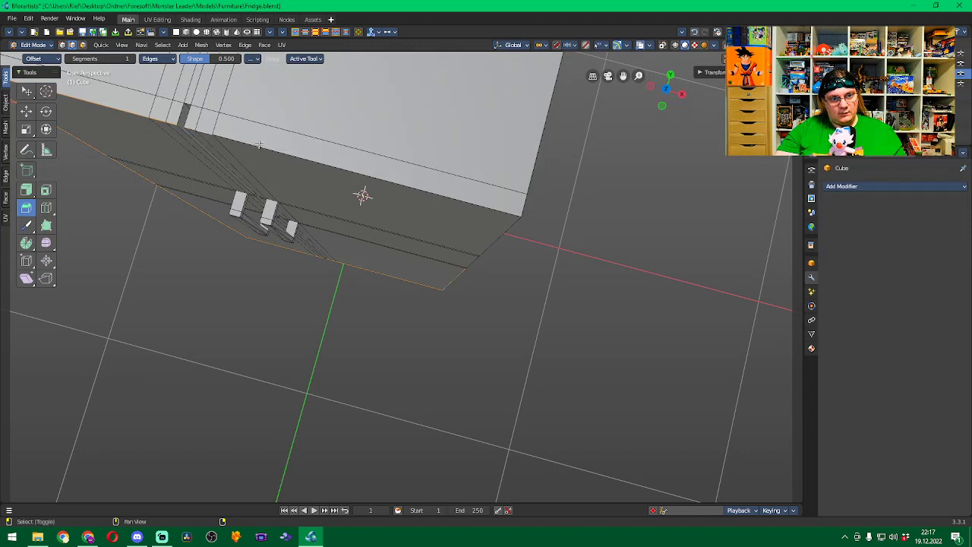
Add the upper right and front corner edges, dropping the middle corner segment.
middle_click_drag(259, 145, 531, 204)
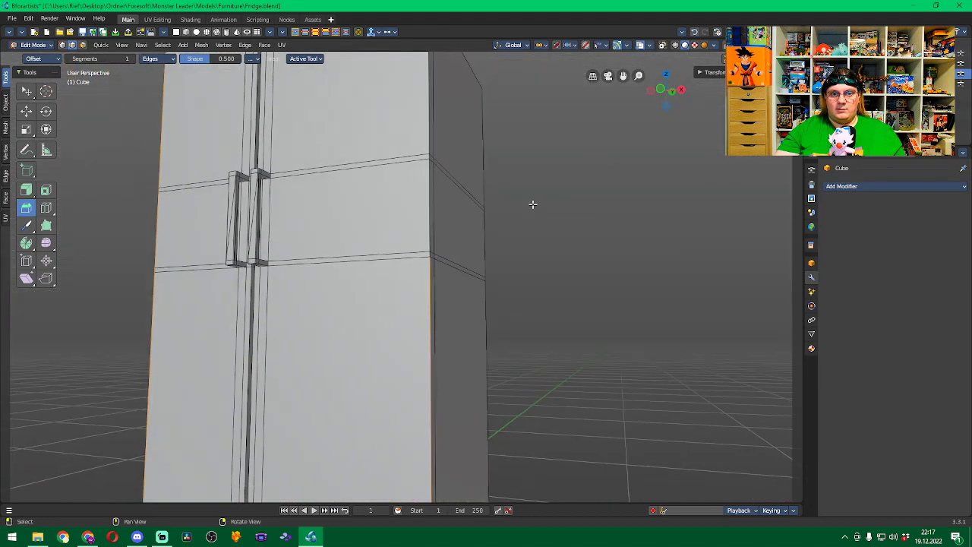
left_click(429, 156, "shift")
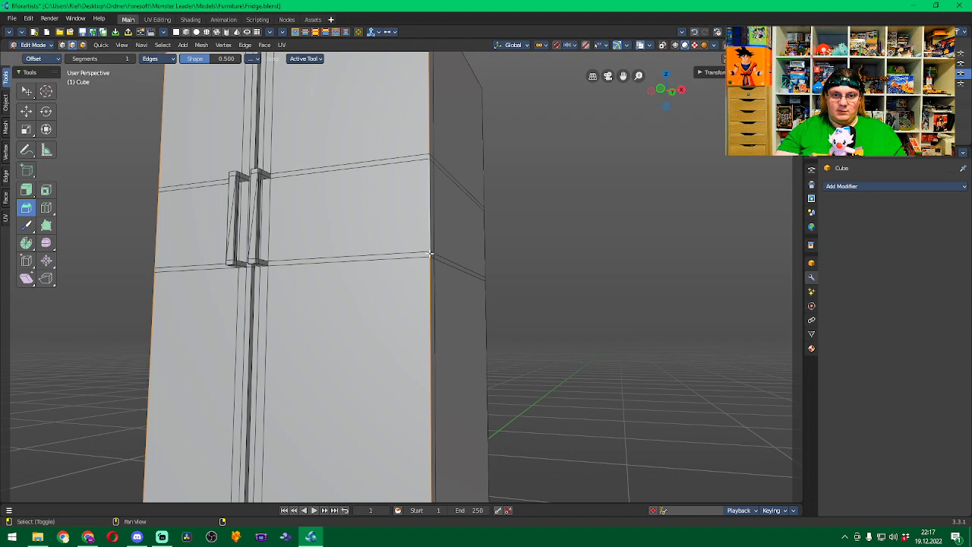
left_click(429, 249, "shift")
middle_click_drag(512, 364, 463, 338)
middle_click_drag(603, 296, 530, 367)
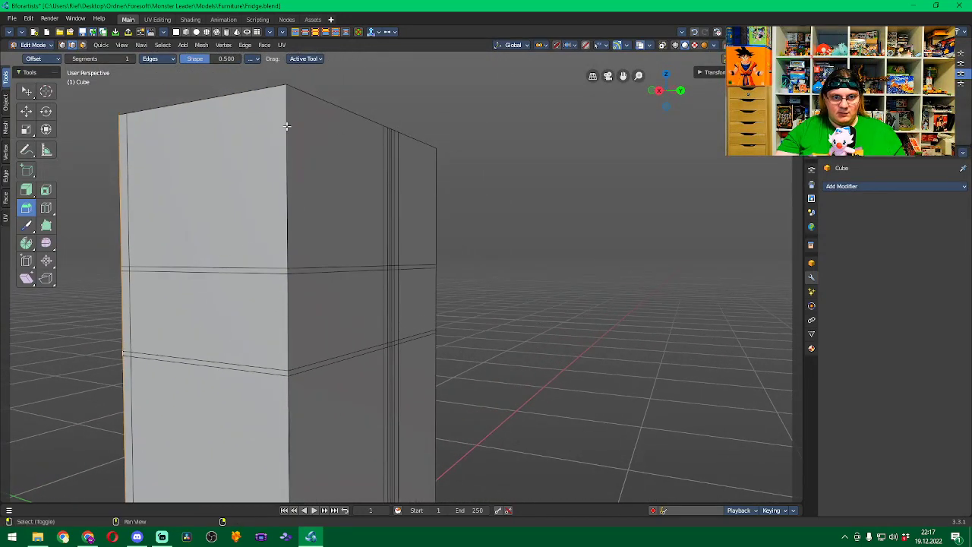
left_click(288, 271, "shift")
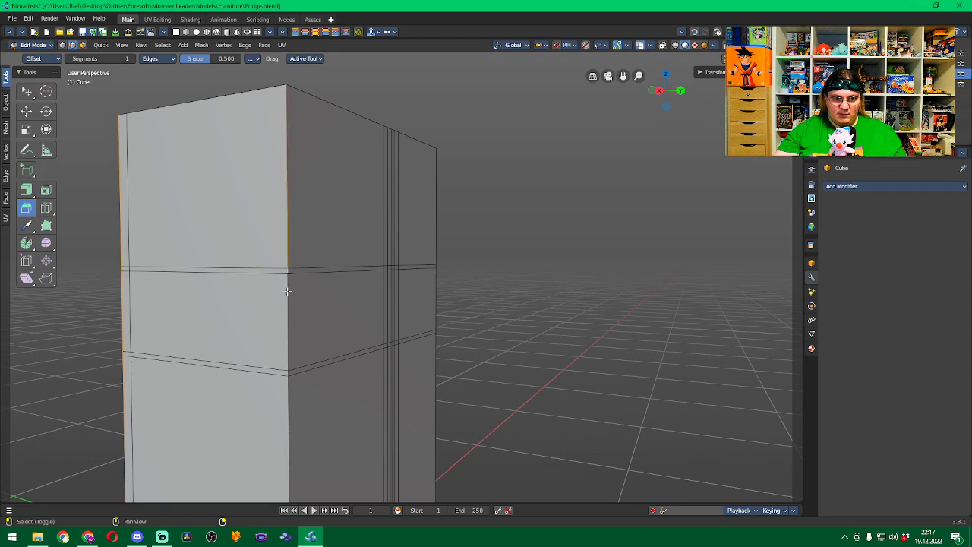
left_click(288, 380, "shift")
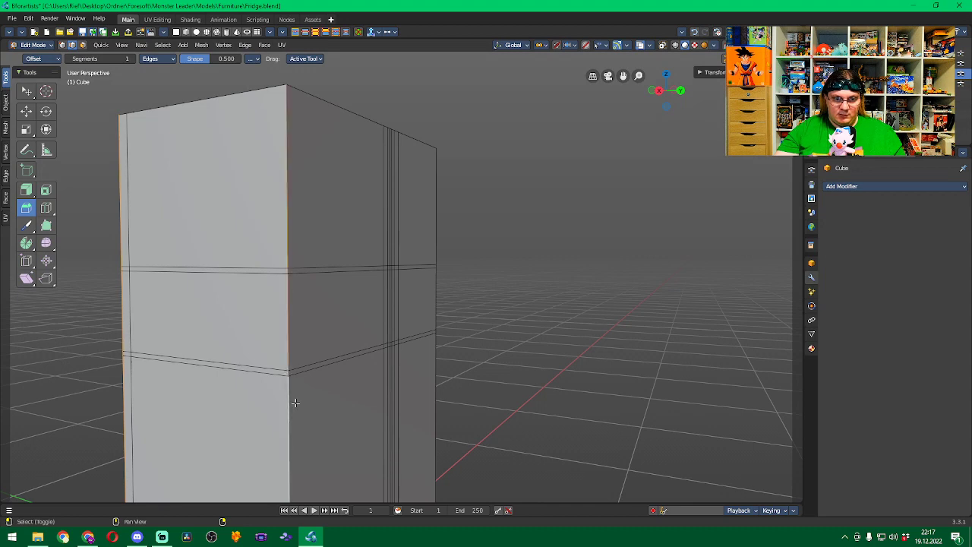
Add the lower-left corner edges and bottom segments beside the door gap.
middle_click_drag(293, 401, 352, 267)
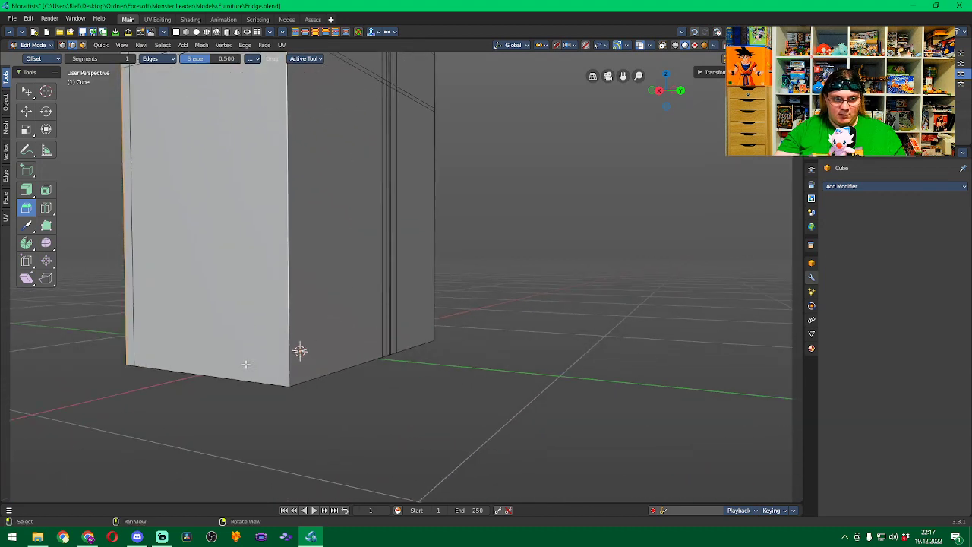
left_click(130, 364, "shift")
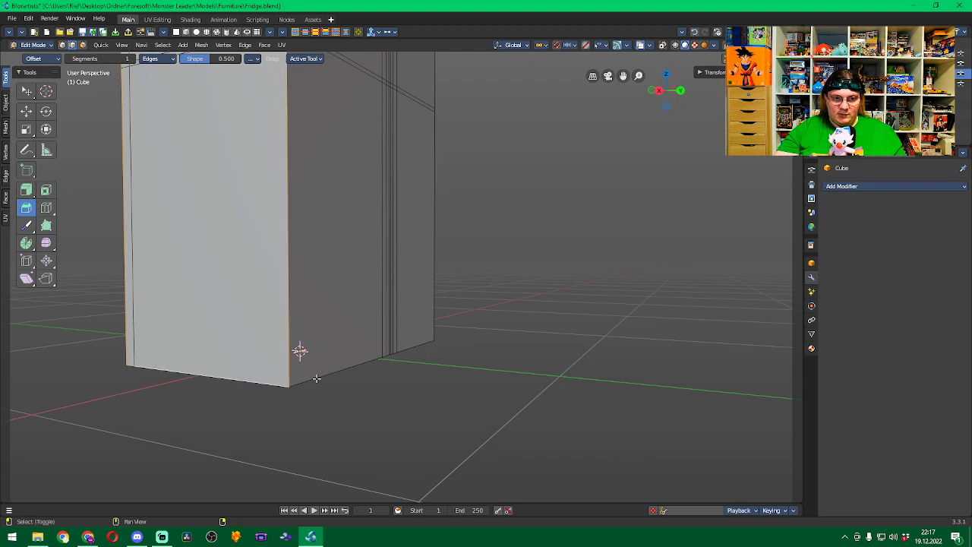
mouse_move(402, 378)
middle_mouse_down()
mouse_move(471, 362)
mouse_move(413, 364)
middle_mouse_up()
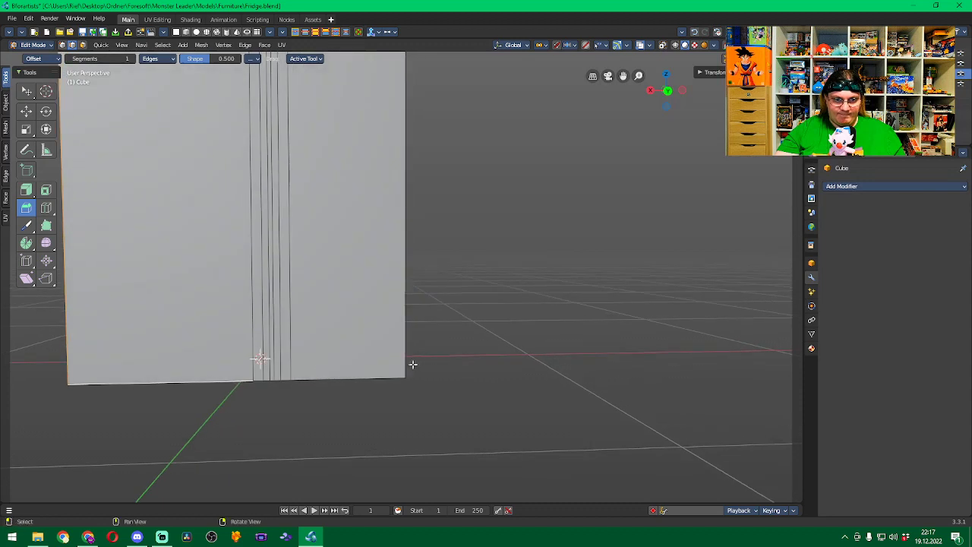
left_click(261, 381, "shift")
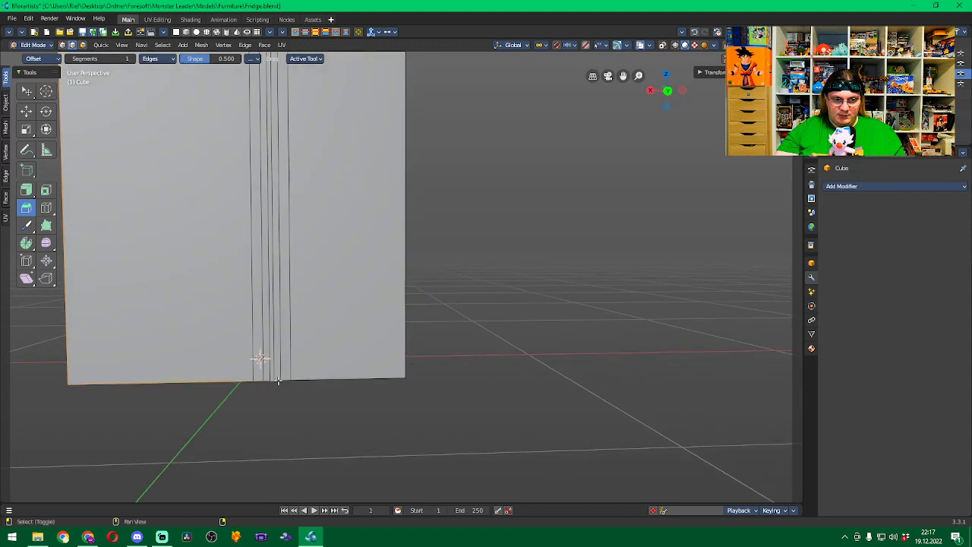
left_click(304, 380, "shift")
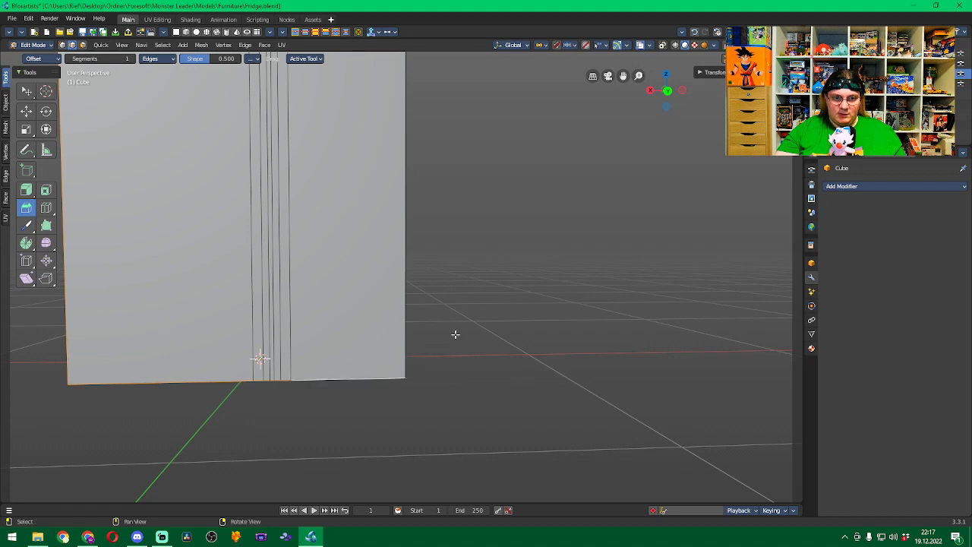
Add the side face's left vertical, right corner and bottom edges.
middle_click_drag(492, 284, 275, 287)
left_click(235, 295, "shift")
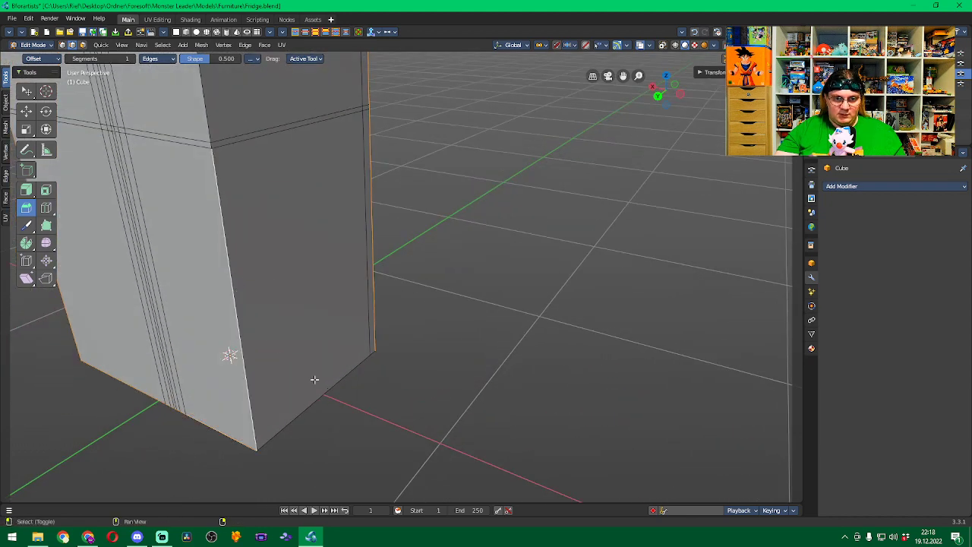
left_click(369, 350, "shift")
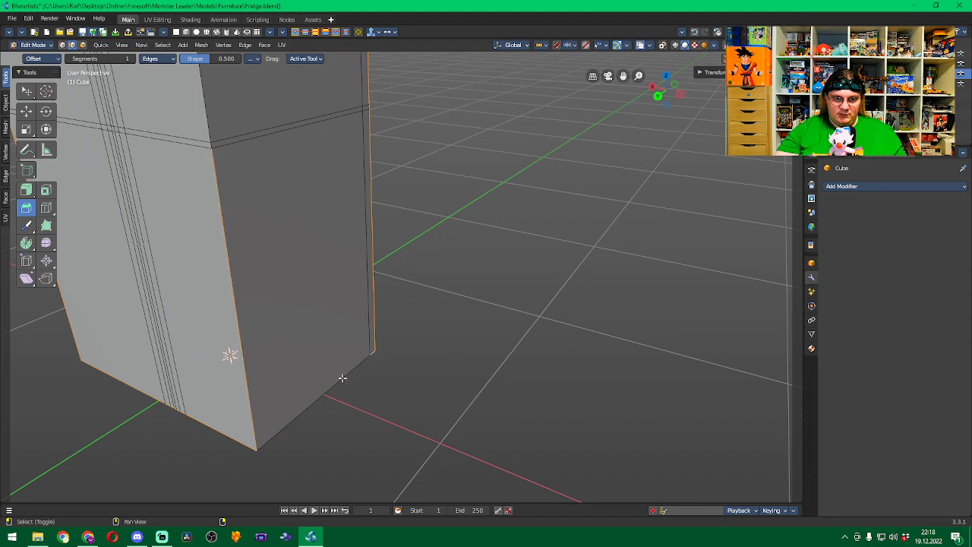
left_click(337, 379, "shift")
scroll(337, 367, "up", 4)
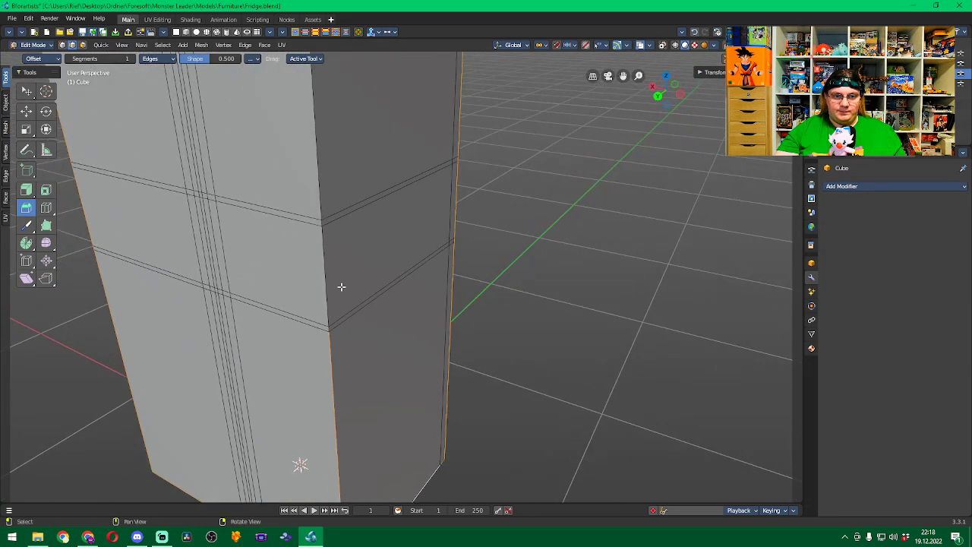
Add the corner edge and the top face edges, including the short and long top-left edges.
left_click(321, 222, "shift")
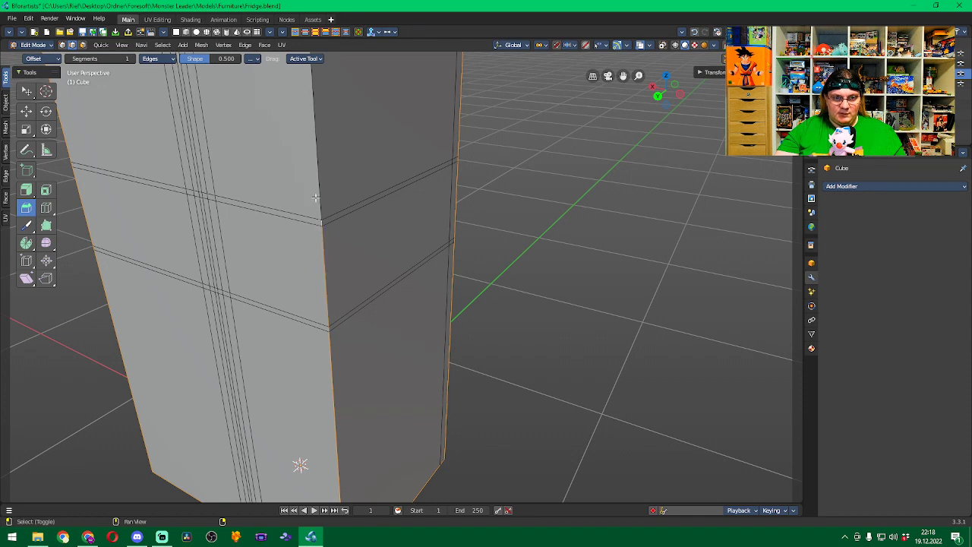
middle_click_drag(319, 193, 403, 203, "shift")
left_click(388, 167, "shift")
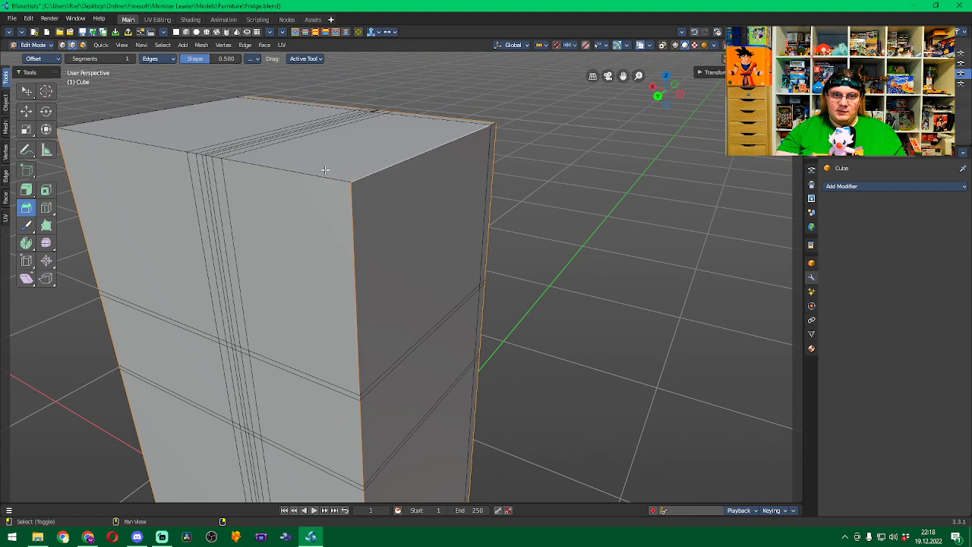
left_click(323, 177, "shift")
middle_click_drag(422, 174, 414, 217, "shift")
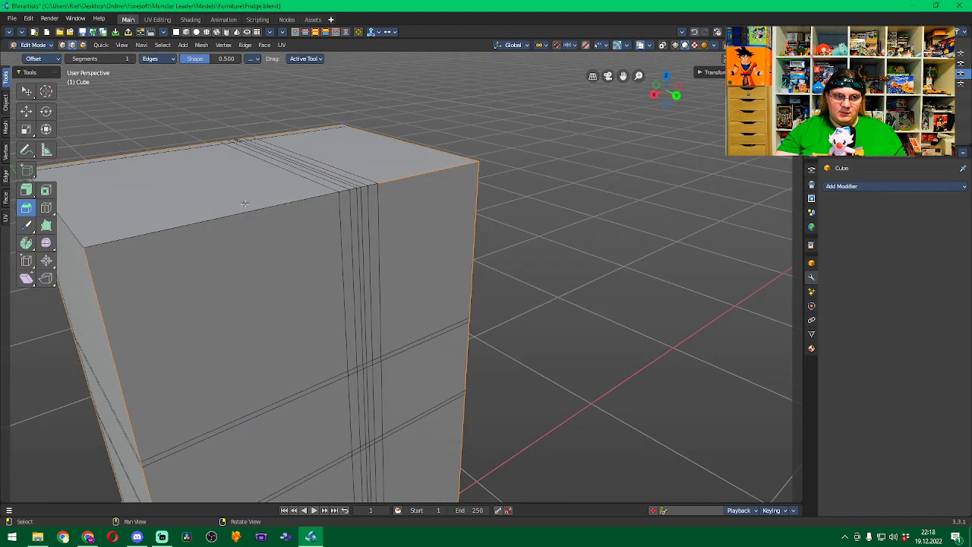
left_click(74, 229, "shift")
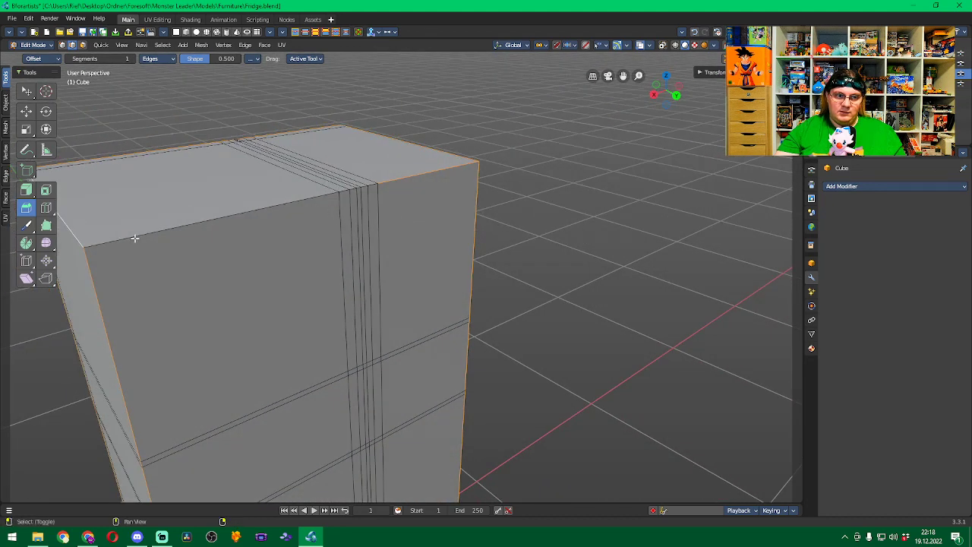
left_click(134, 238, "shift")
left_click(352, 189, "shift")
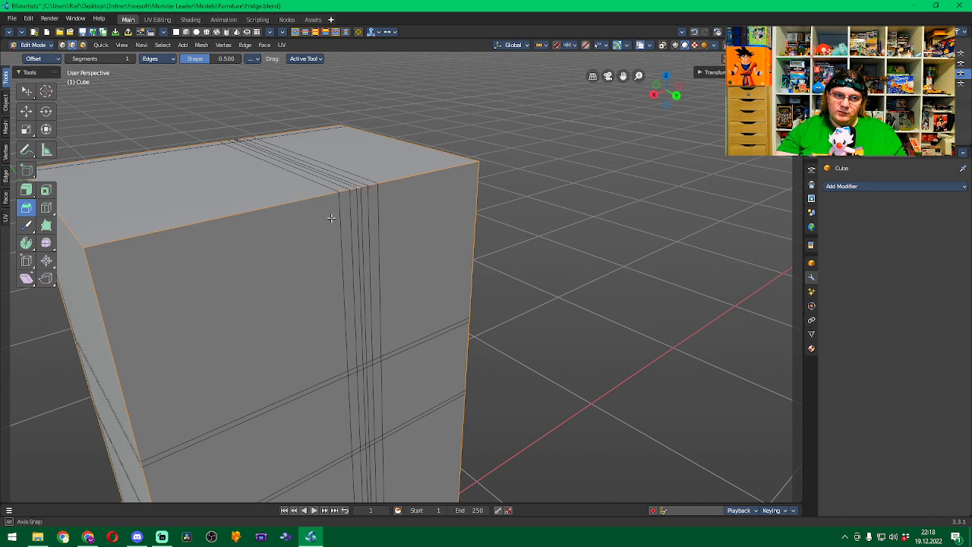
middle_click_drag(363, 205, 363, 226)
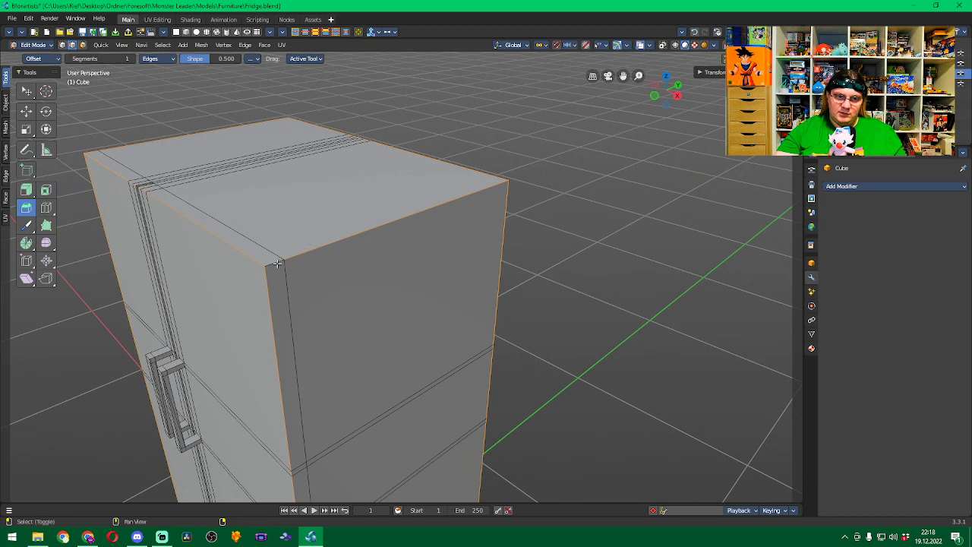
middle_click_drag(212, 325, 280, 311)
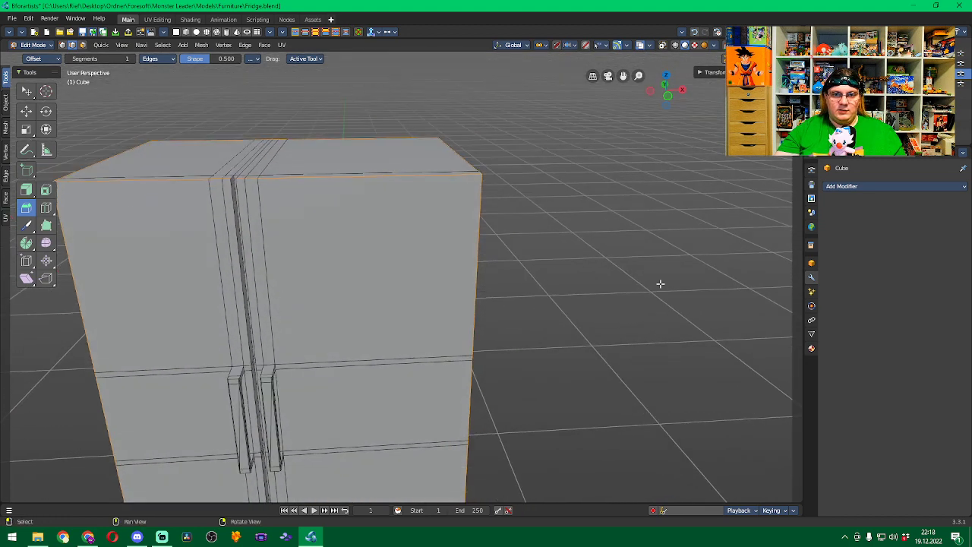
Apply a trial bevel to the selected edges and undo it.
key("ctrl+b")
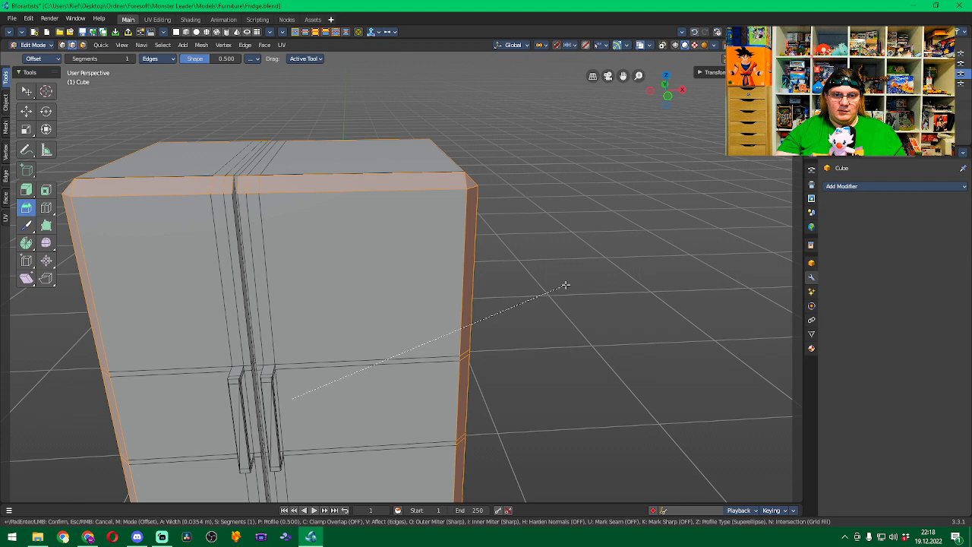
left_click(565, 285)
key("ctrl+z")
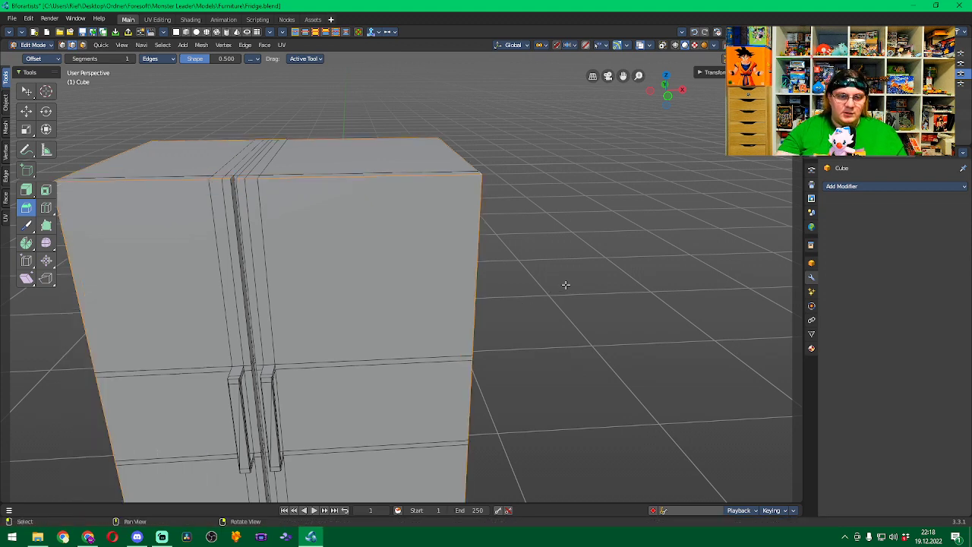
mouse_move(548, 291)
middle_mouse_down()
mouse_move(547, 278)
mouse_move(572, 280)
mouse_move(560, 277)
middle_mouse_up()
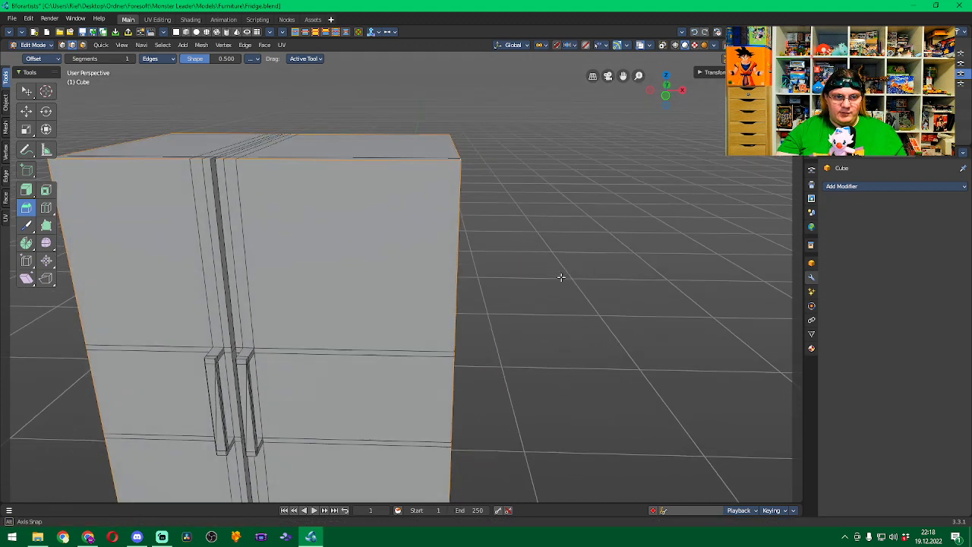
Add the vertical door-gap edges down the fridge front to the selection.
left_click(221, 203, "shift")
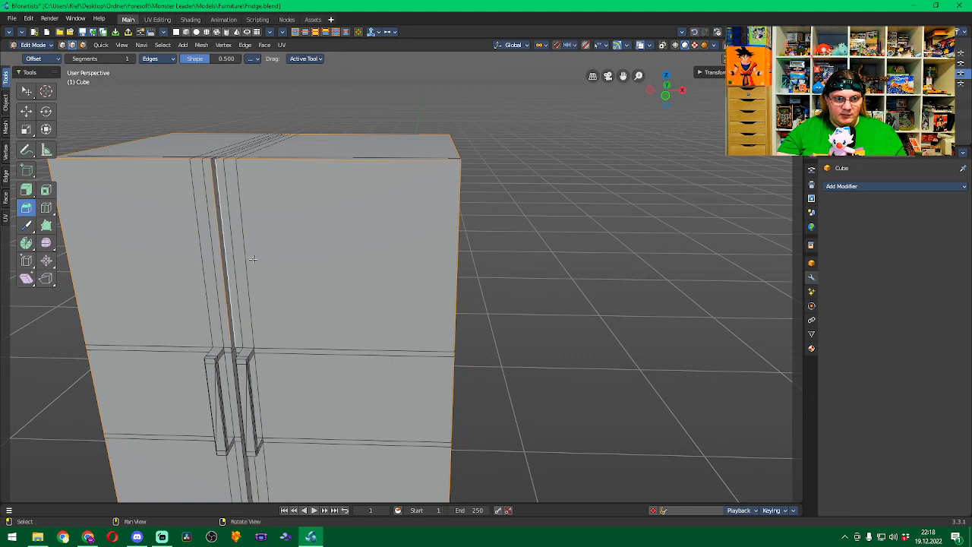
scroll(303, 171, "up", 4)
scroll(303, 171, "up", 2)
middle_click_drag(300, 199, 246, 178)
left_click(255, 178, "shift")
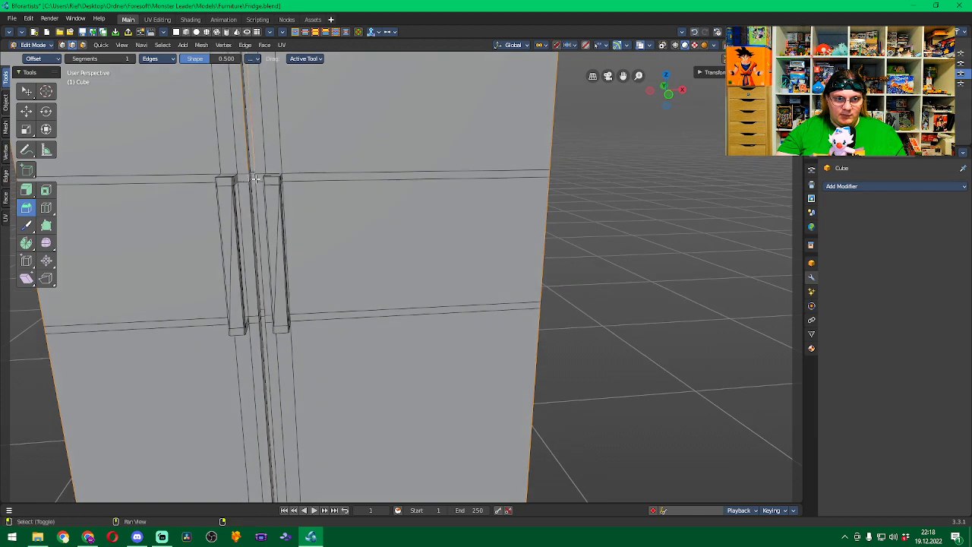
left_click(250, 202, "shift")
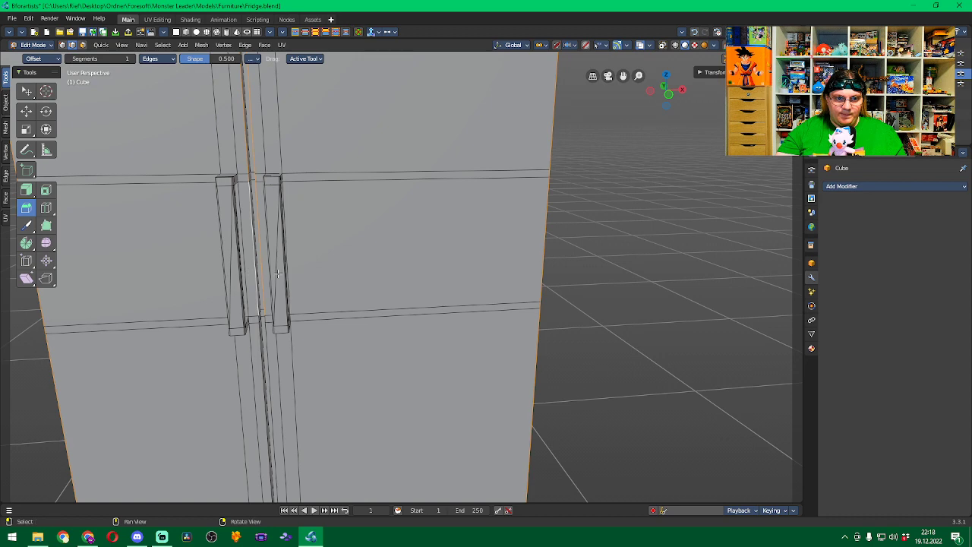
middle_click_drag(278, 273, 282, 99, "shift")
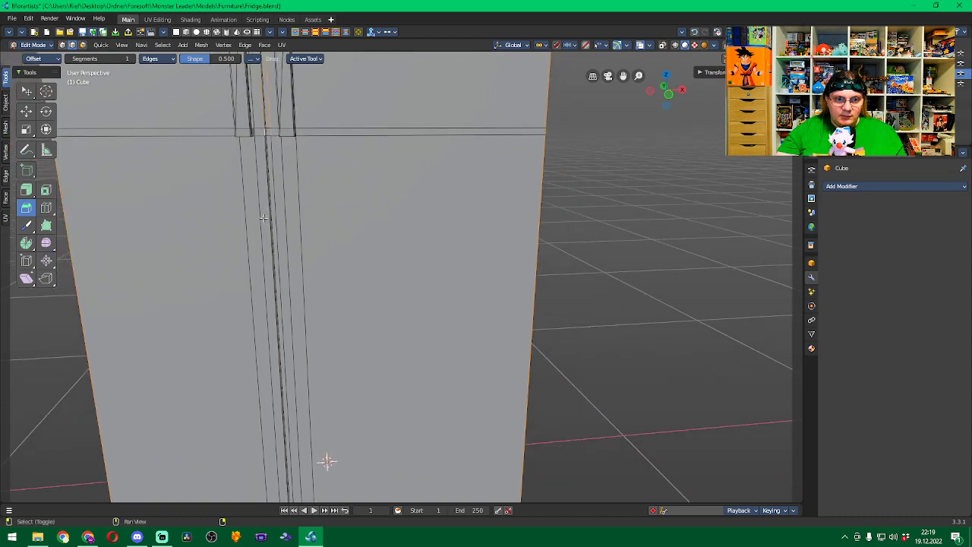
middle_click_drag(321, 234, 298, 247)
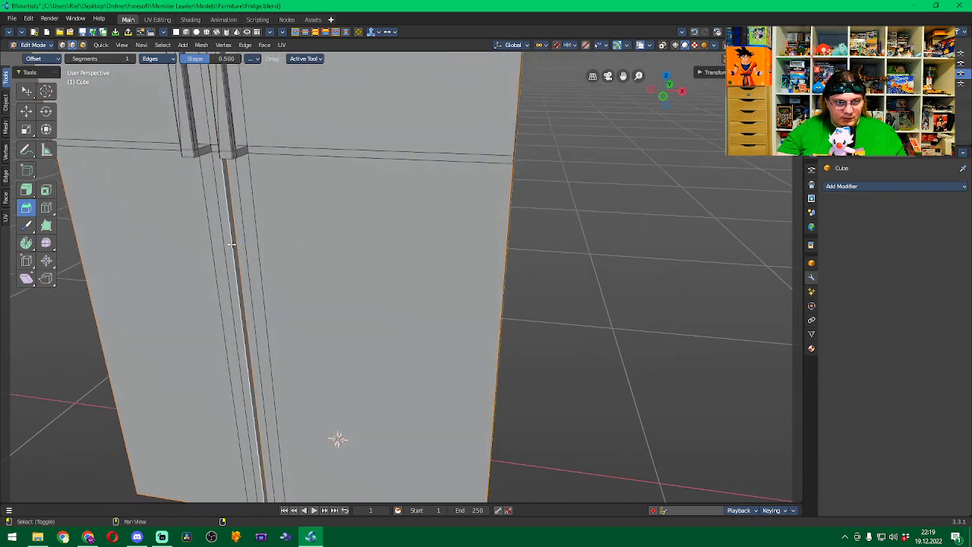
middle_click_drag(233, 241, 407, 226)
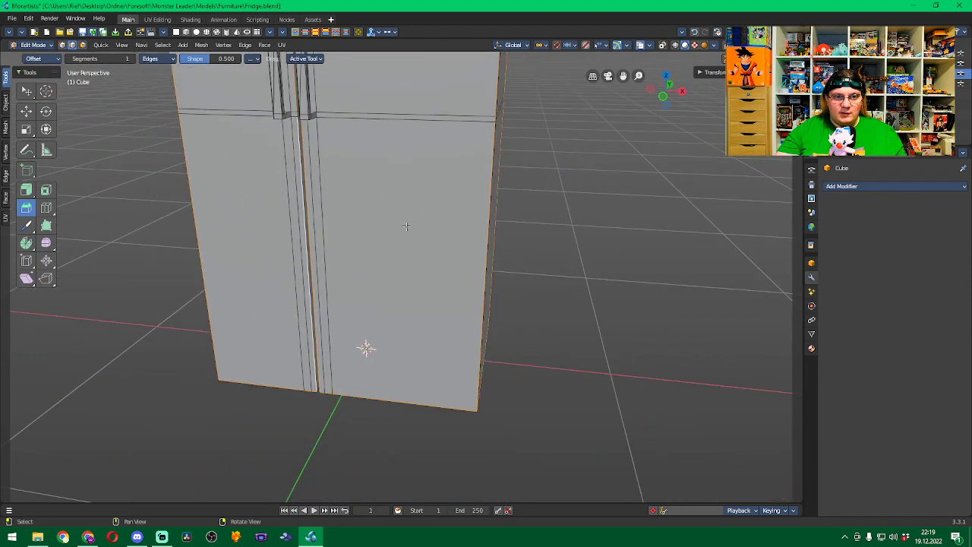
Bevel the selected body edges with a 0.002 m width.
key("ctrl+b")
left_click(581, 186)
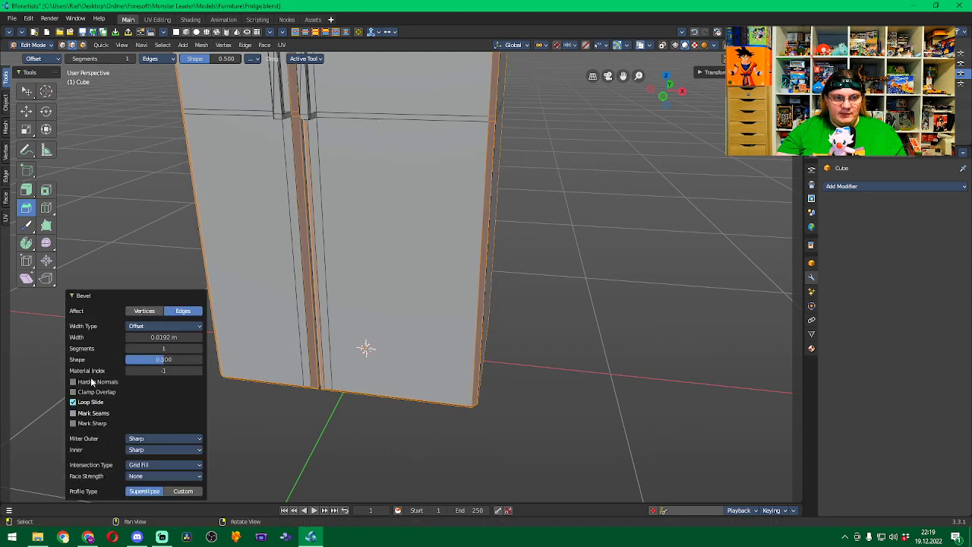
left_click(163, 336)
type("0.0")
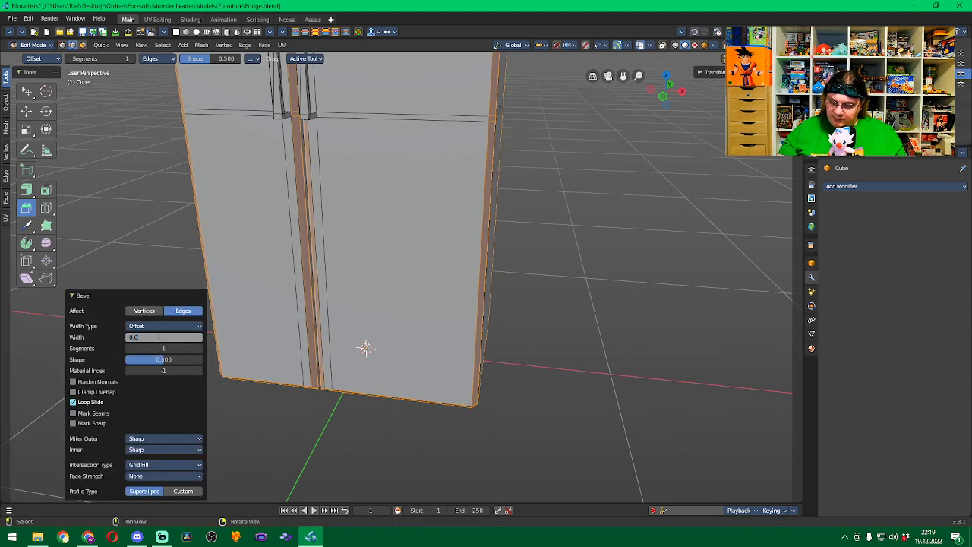
type("02")
key("Return")
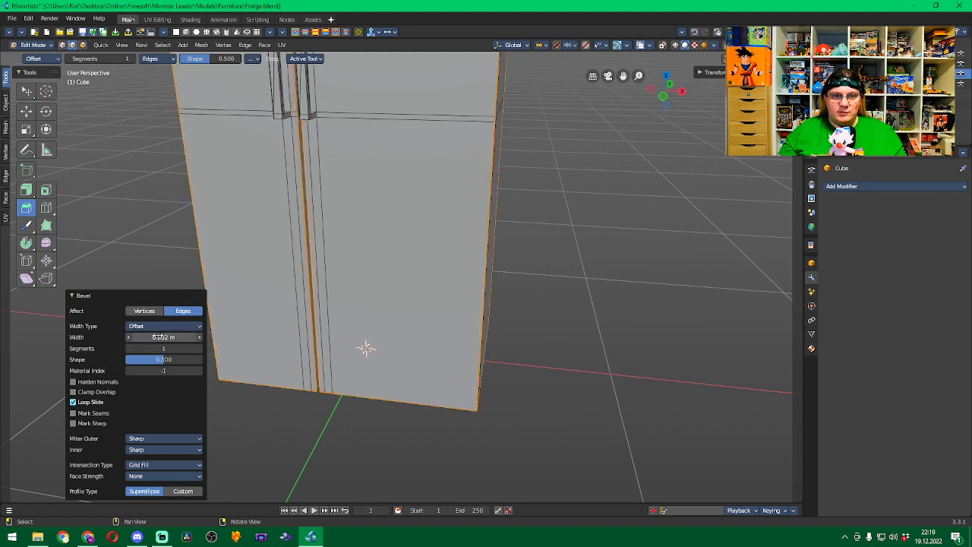
Deselect all edges and save the file as Fridge.blend.
left_click(594, 265)
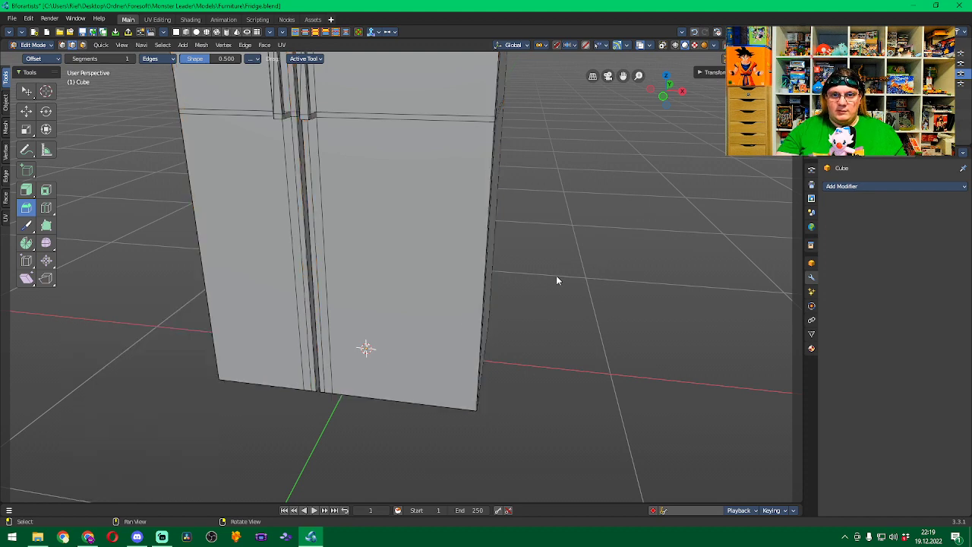
middle_click_drag(598, 221, 567, 232)
scroll(662, 220, "down", 5)
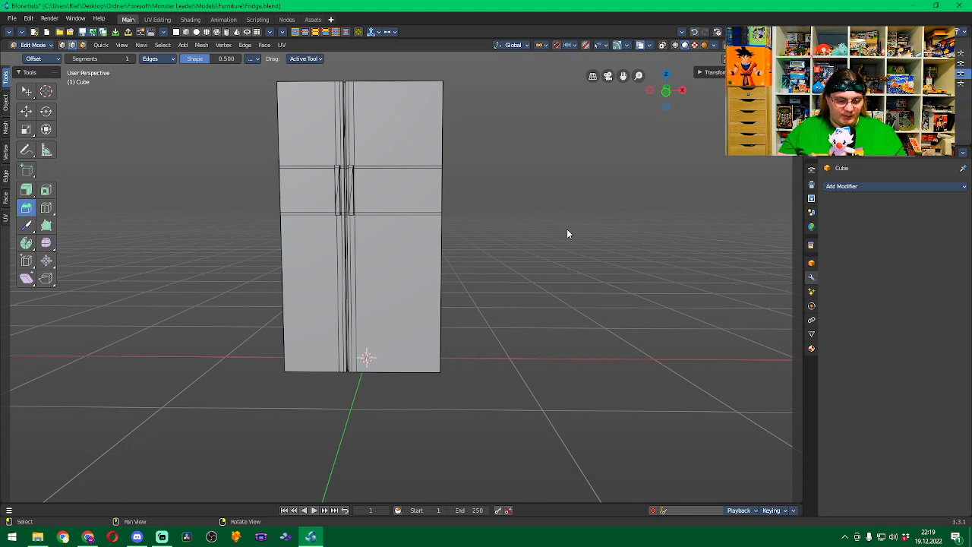
key("ctrl+s")
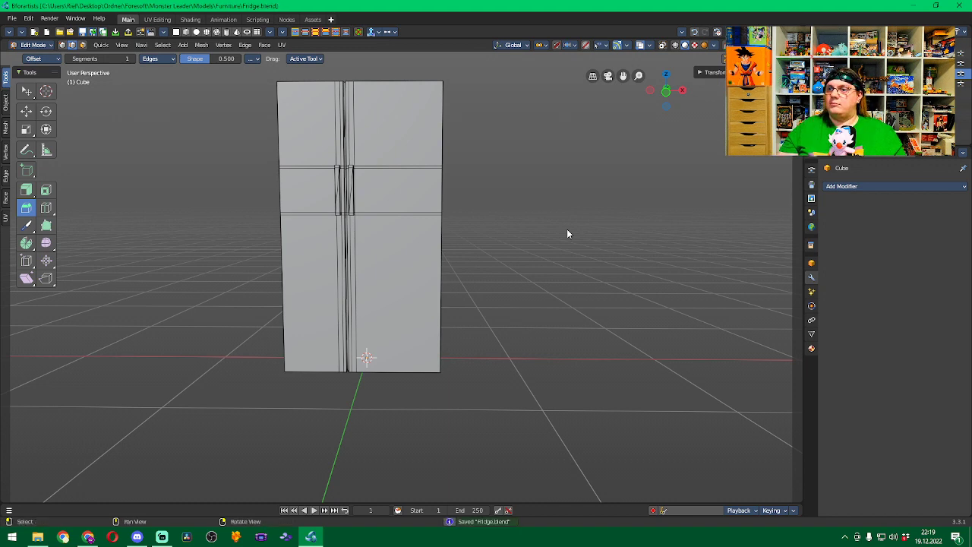